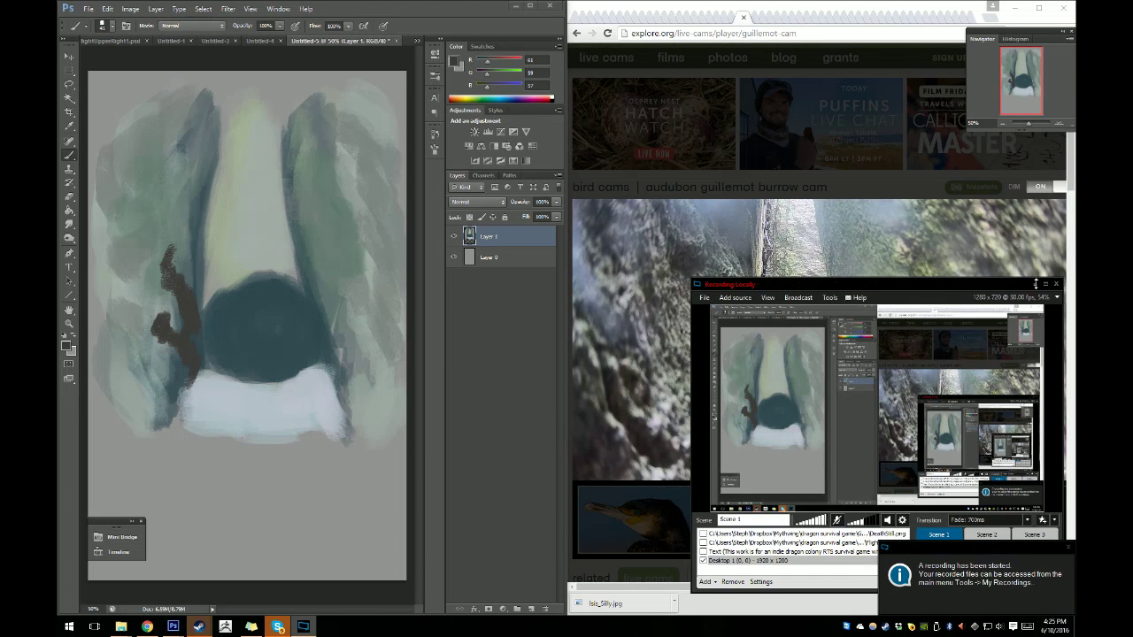
Show the bird-cam reference and paint dark textured strokes on the left and upper-left rock.
click(303, 626)
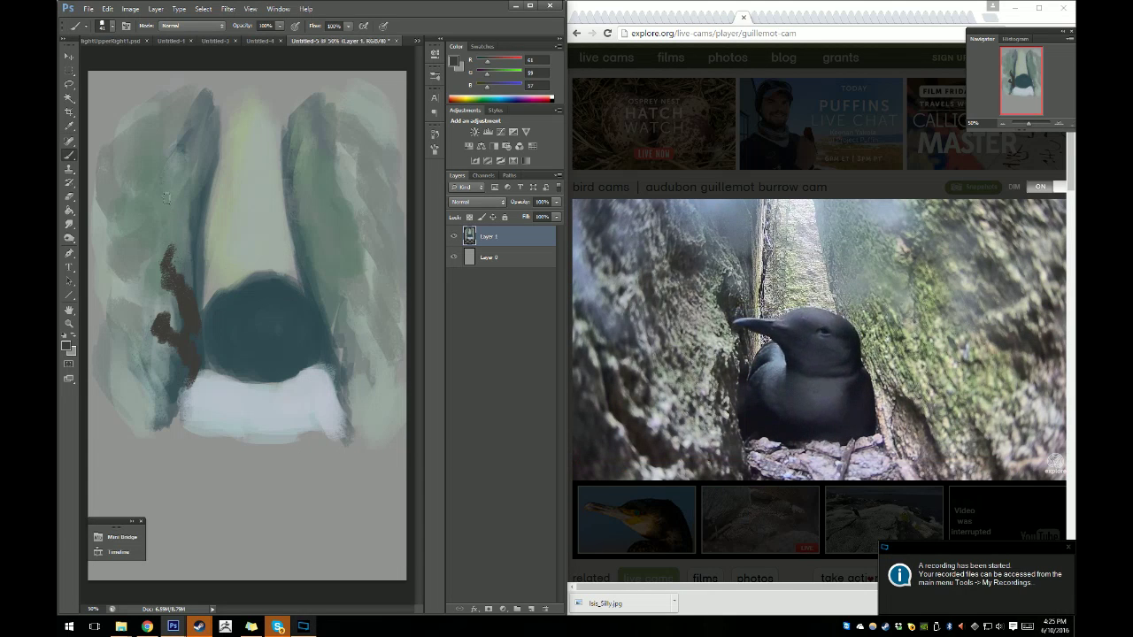
mouse_move(153, 214)
mouse_down()
mouse_move(140, 226)
mouse_move(157, 226)
mouse_move(163, 193)
mouse_move(128, 211)
mouse_move(168, 222)
mouse_move(181, 184)
mouse_move(188, 195)
mouse_up()
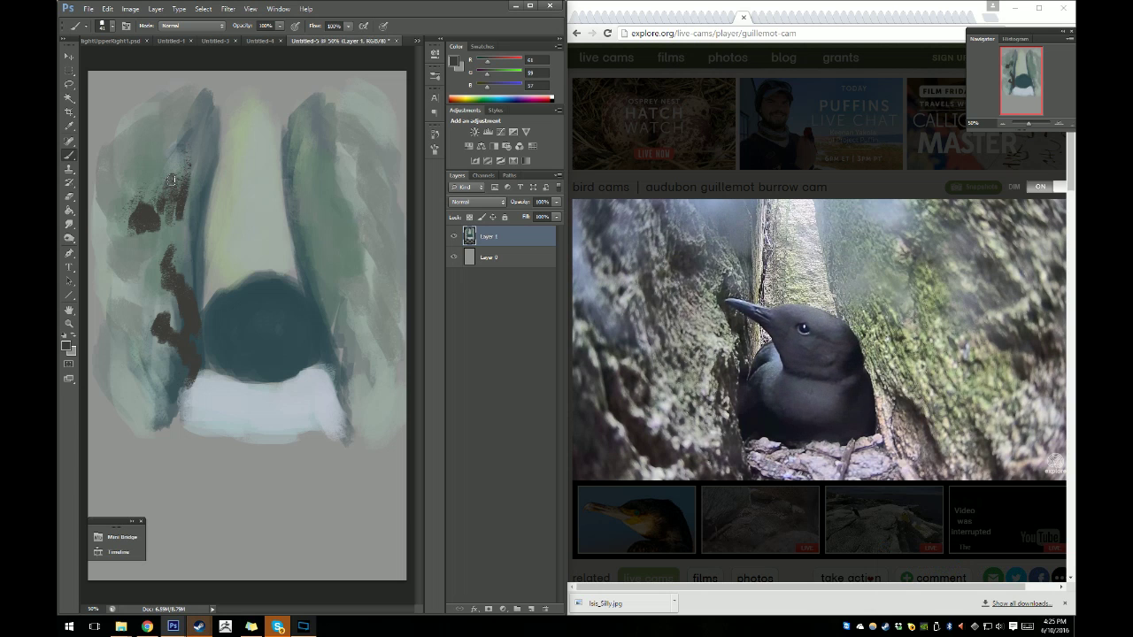
drag(171, 166, 181, 147)
drag(177, 197, 182, 132)
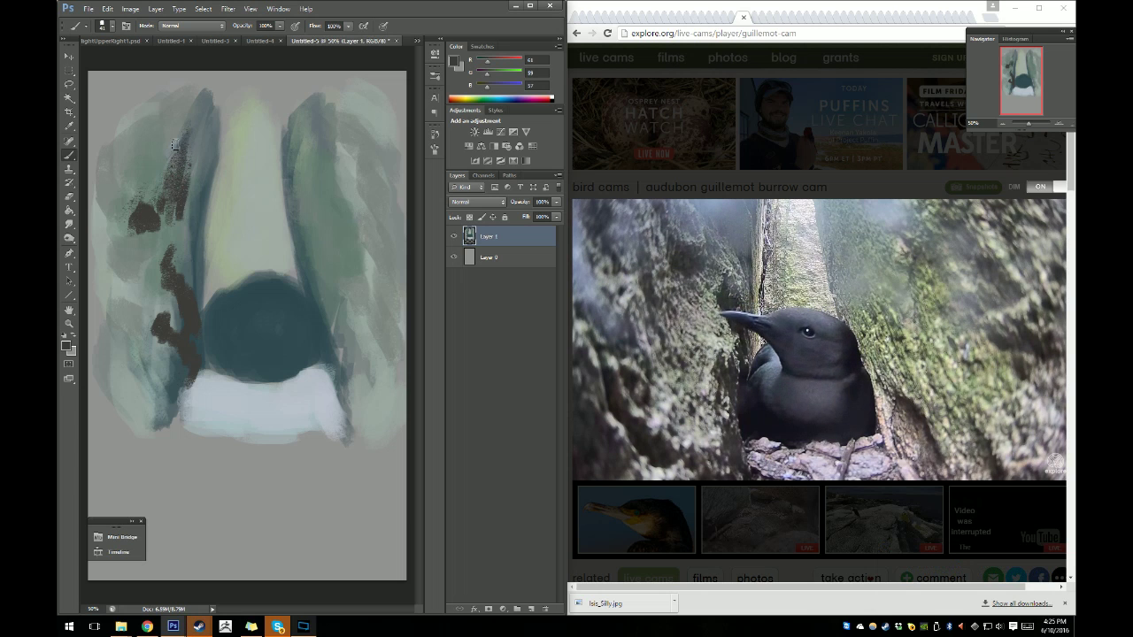
mouse_move(177, 177)
mouse_down()
mouse_move(152, 142)
mouse_move(177, 177)
mouse_move(195, 115)
mouse_move(199, 225)
mouse_move(208, 154)
mouse_up()
Darken the pale central column's left edge and add dark diagonal strokes on the lower rocks.
drag(205, 204, 201, 281)
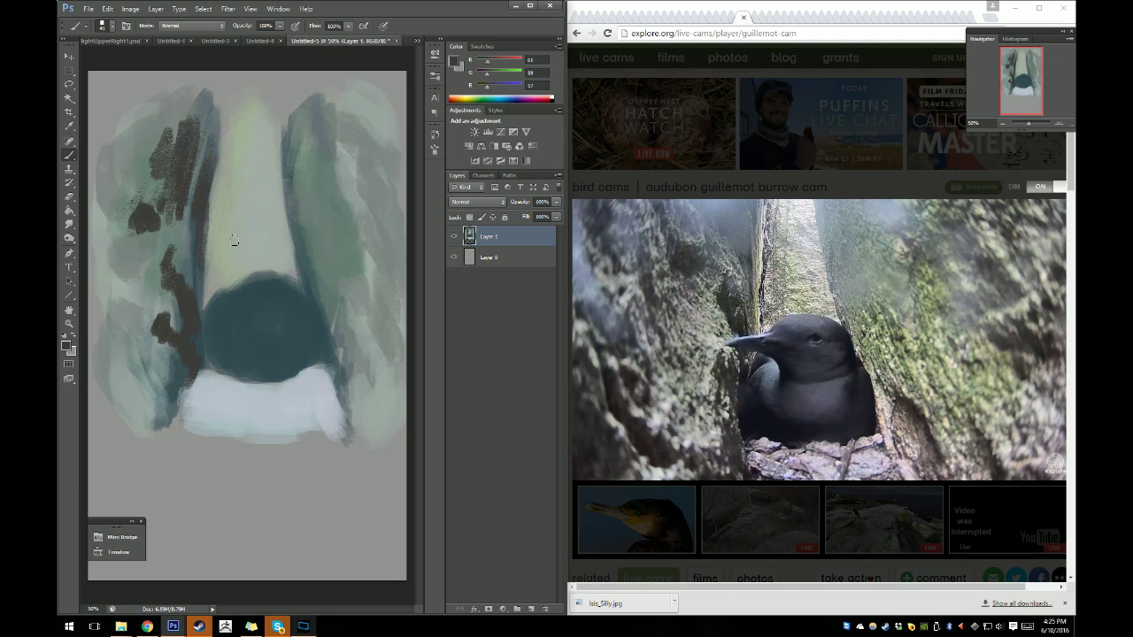
mouse_move(355, 365)
mouse_down()
mouse_move(351, 333)
mouse_move(373, 363)
mouse_up()
drag(361, 320, 402, 402)
drag(350, 353, 354, 364)
drag(212, 348, 217, 361)
drag(129, 340, 189, 421)
Add speckled dark texture down the right rock wall and its upper part.
drag(358, 371, 350, 391)
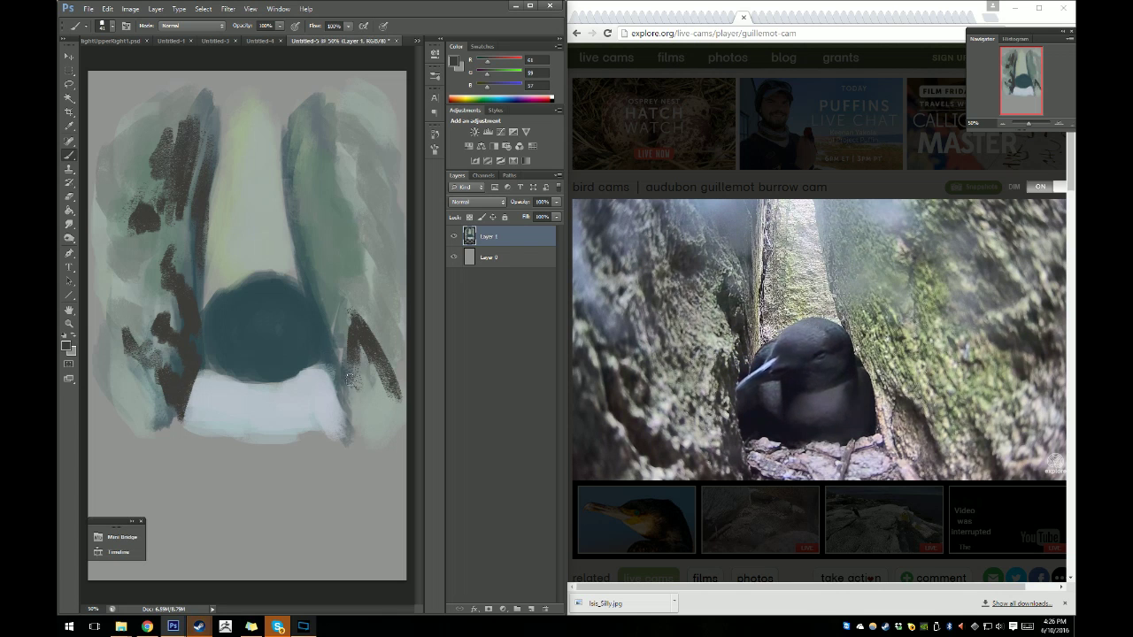
mouse_move(358, 342)
mouse_down()
mouse_move(379, 391)
mouse_move(388, 386)
mouse_up()
mouse_move(368, 275)
mouse_down()
mouse_move(384, 237)
mouse_move(395, 283)
mouse_up()
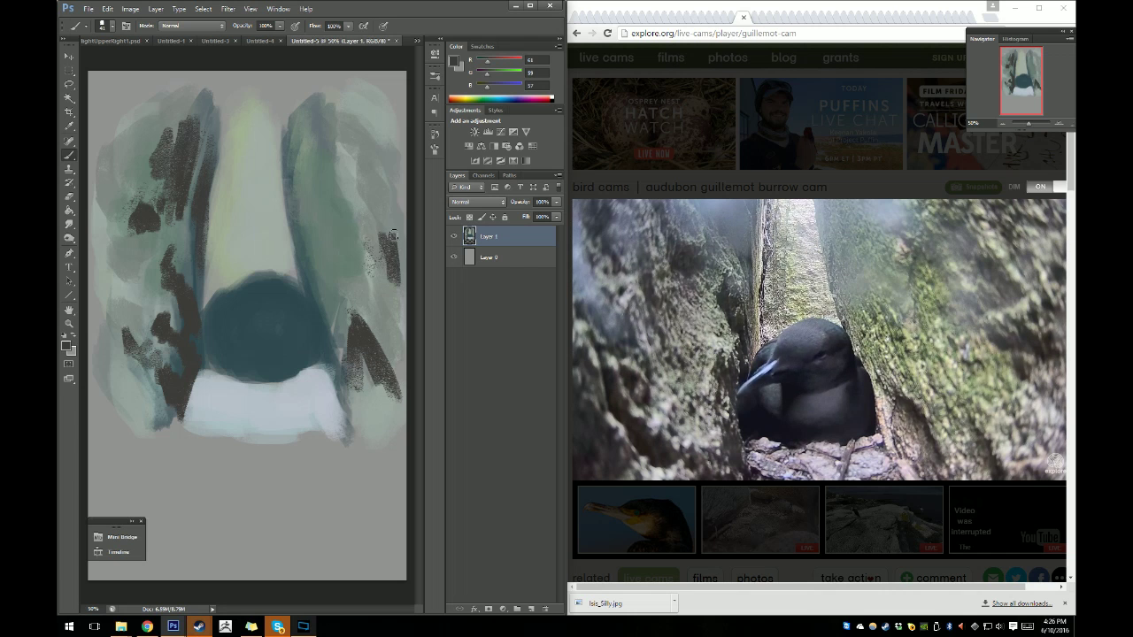
drag(366, 177, 389, 221)
drag(368, 123, 390, 205)
drag(383, 145, 404, 249)
mouse_move(380, 209)
mouse_down()
mouse_move(363, 271)
mouse_move(373, 278)
mouse_up()
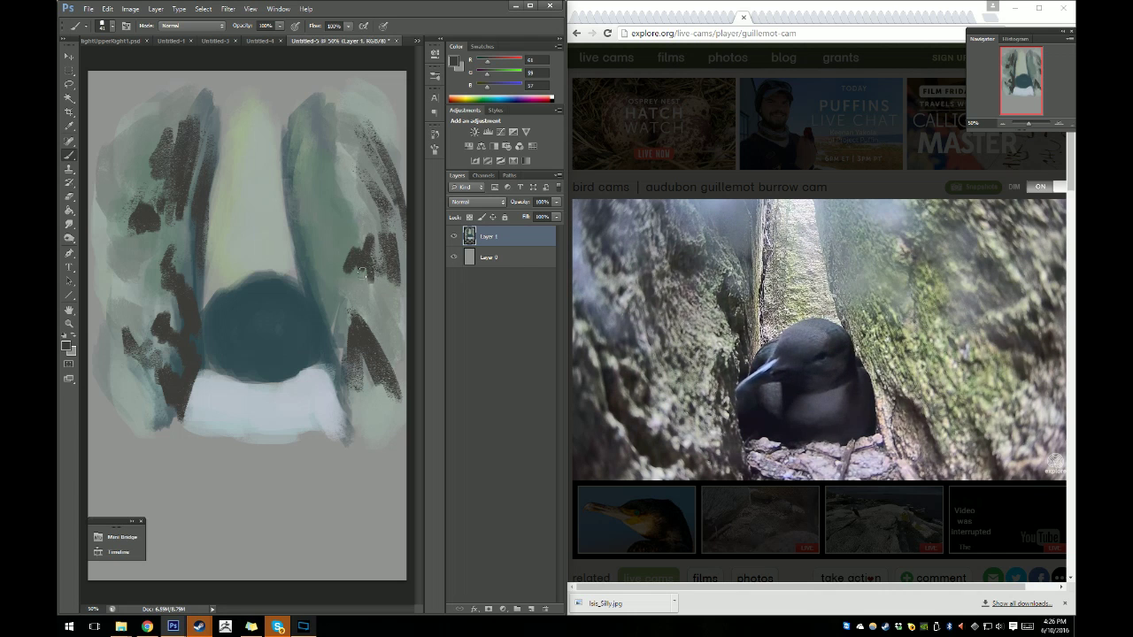
Frame the teal bird, the light central area and the white foreground with more dark strokes.
drag(209, 370, 199, 341)
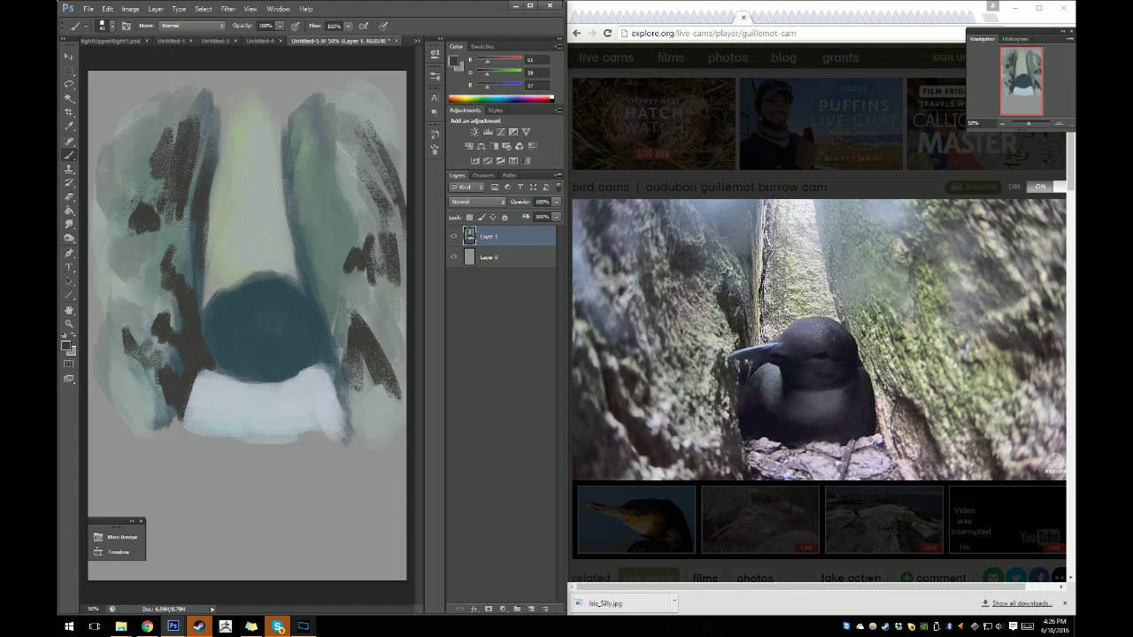
mouse_move(216, 116)
mouse_down()
mouse_move(202, 262)
mouse_move(209, 248)
mouse_up()
drag(218, 193, 211, 310)
mouse_move(360, 230)
mouse_down()
mouse_move(339, 262)
mouse_move(378, 262)
mouse_up()
drag(365, 192, 389, 227)
mouse_move(336, 104)
mouse_down()
mouse_move(393, 232)
mouse_move(372, 175)
mouse_up()
drag(369, 195, 391, 236)
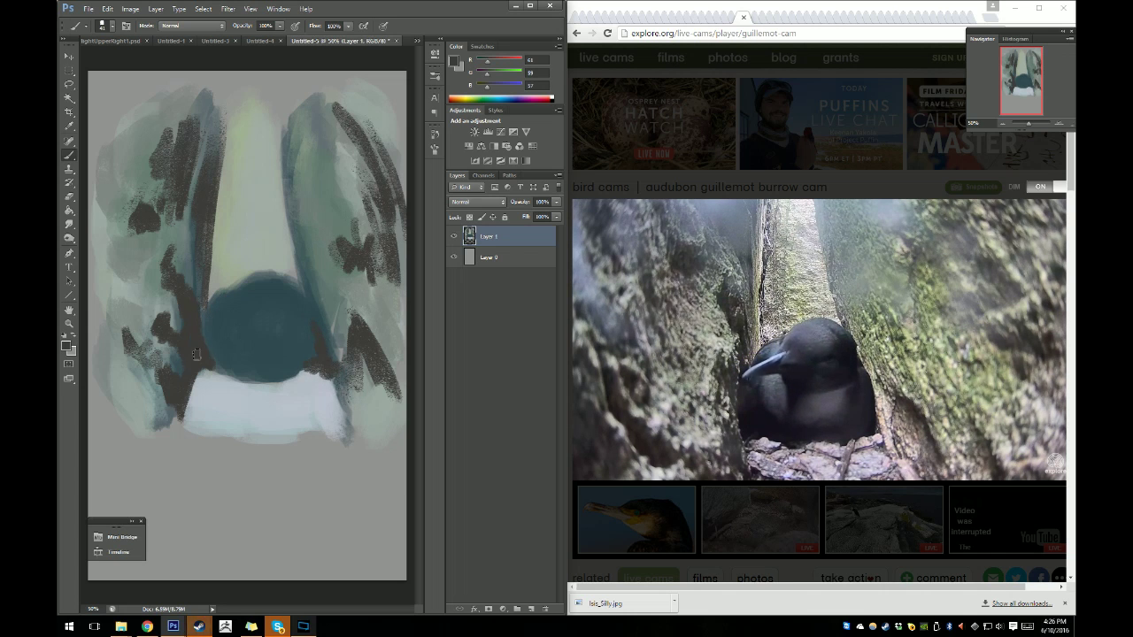
drag(196, 354, 201, 275)
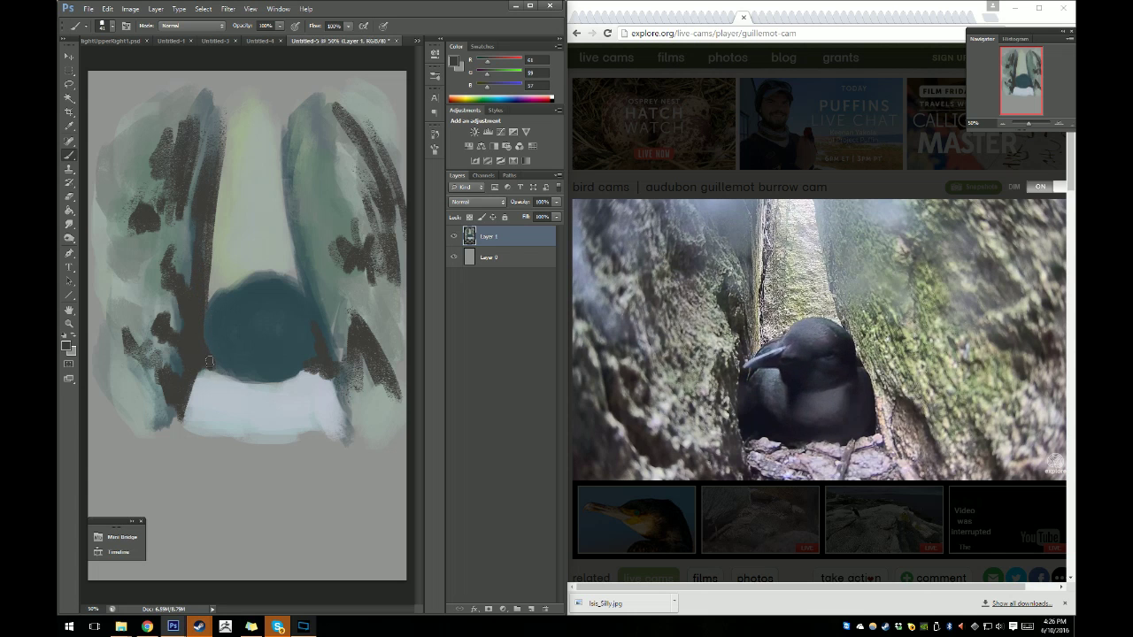
mouse_move(186, 405)
mouse_down()
mouse_move(211, 423)
mouse_move(177, 425)
mouse_up()
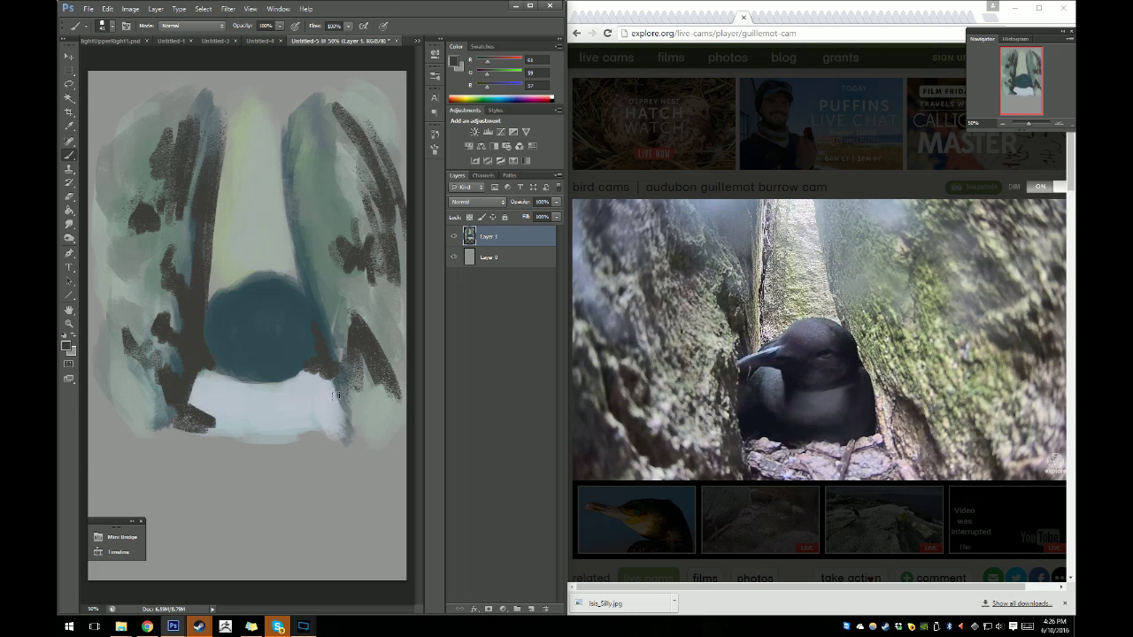
drag(335, 395, 356, 430)
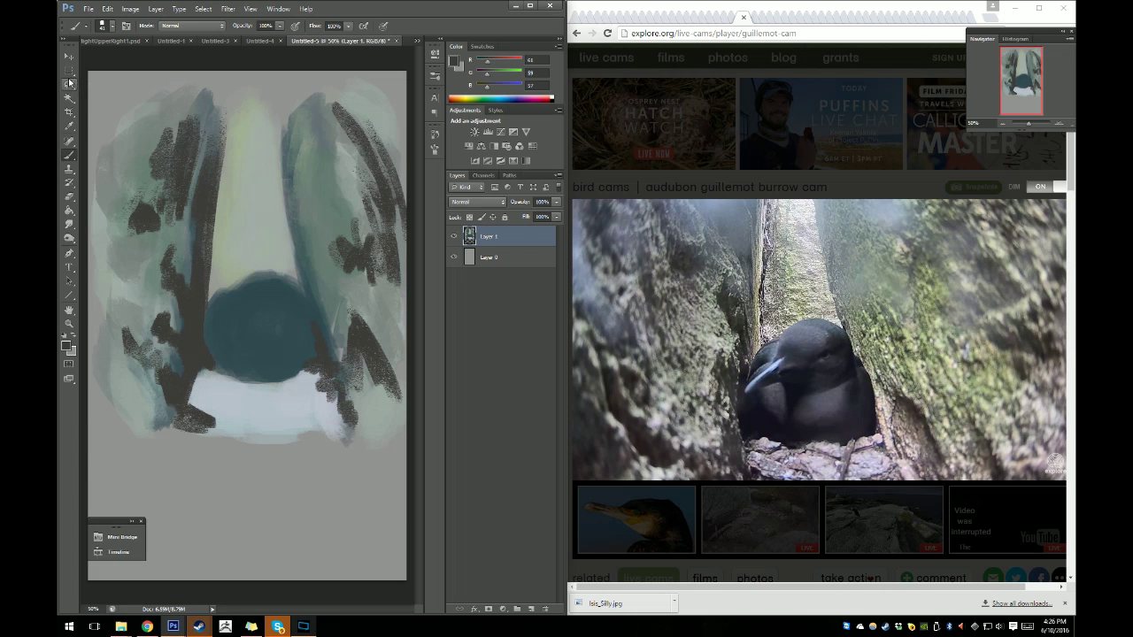
Crop off the empty grey strip at the bottom and trim both sides of the painting.
click(69, 113)
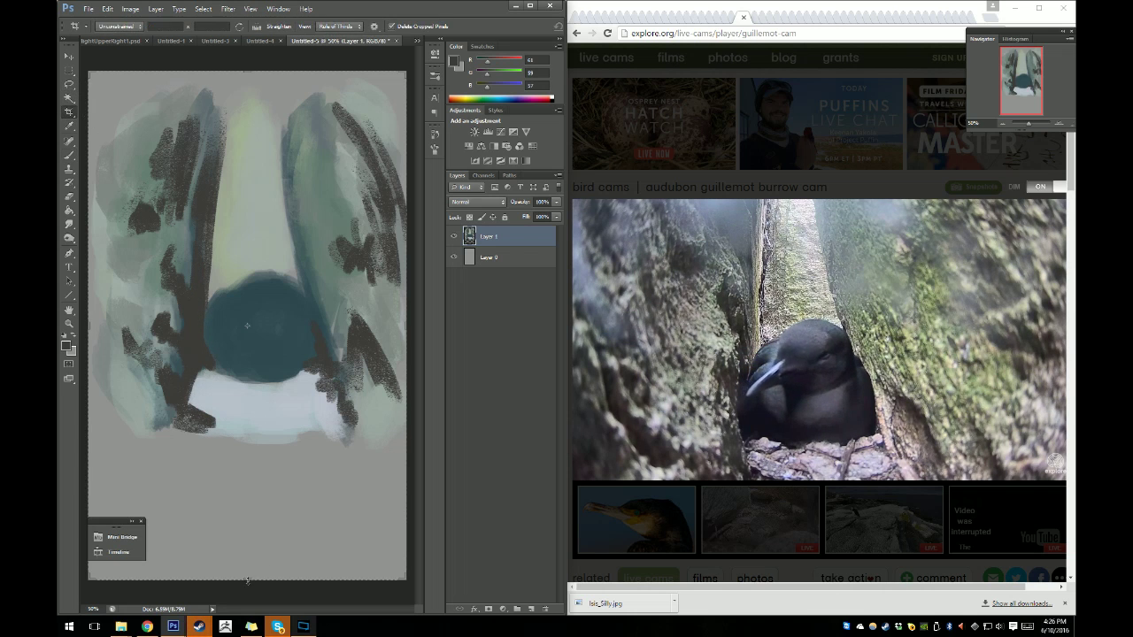
drag(247, 579, 248, 515)
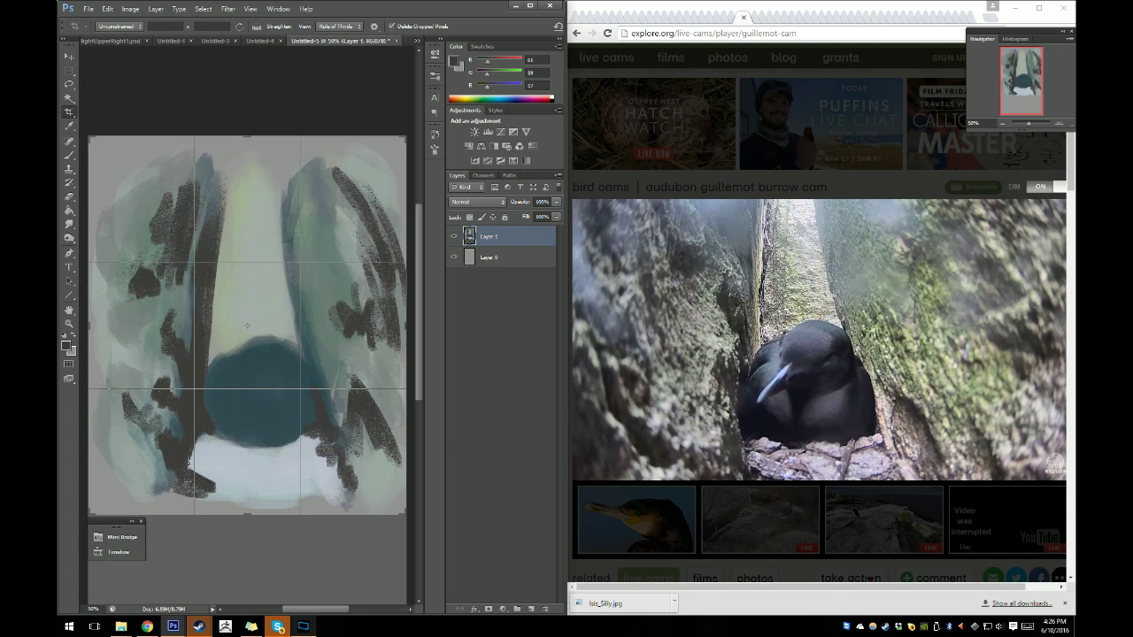
drag(89, 326, 103, 327)
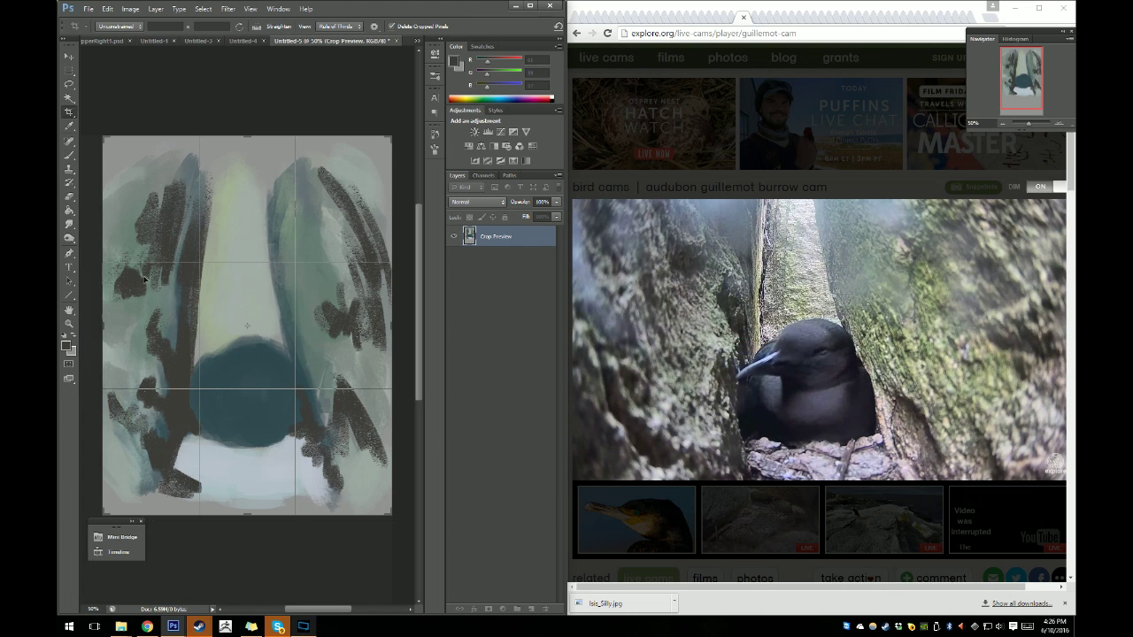
click(69, 69)
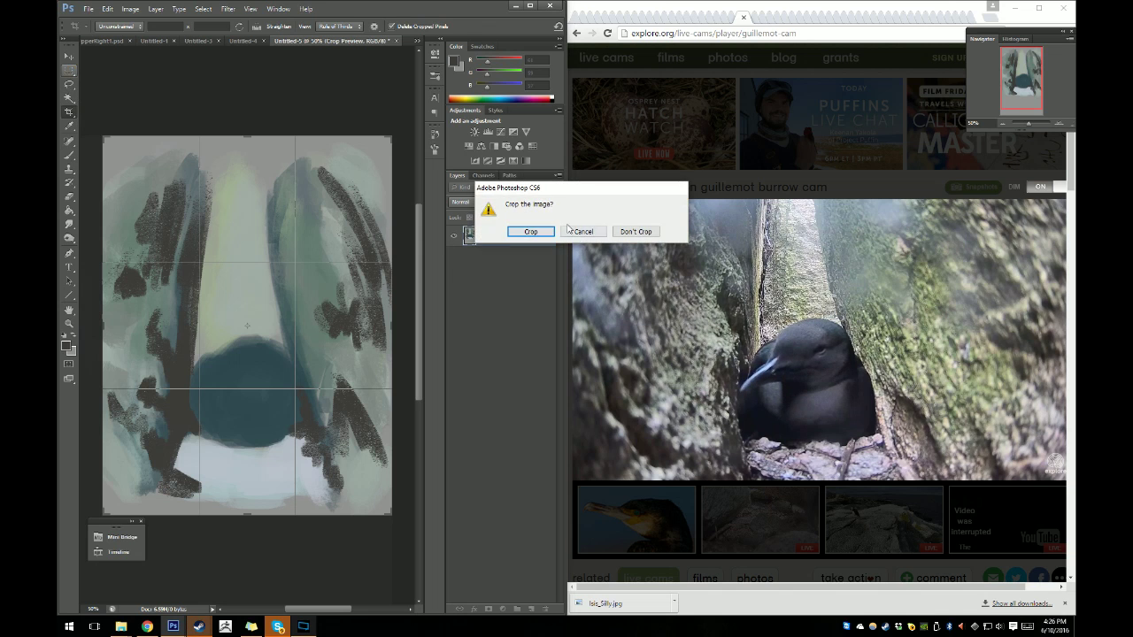
click(531, 231)
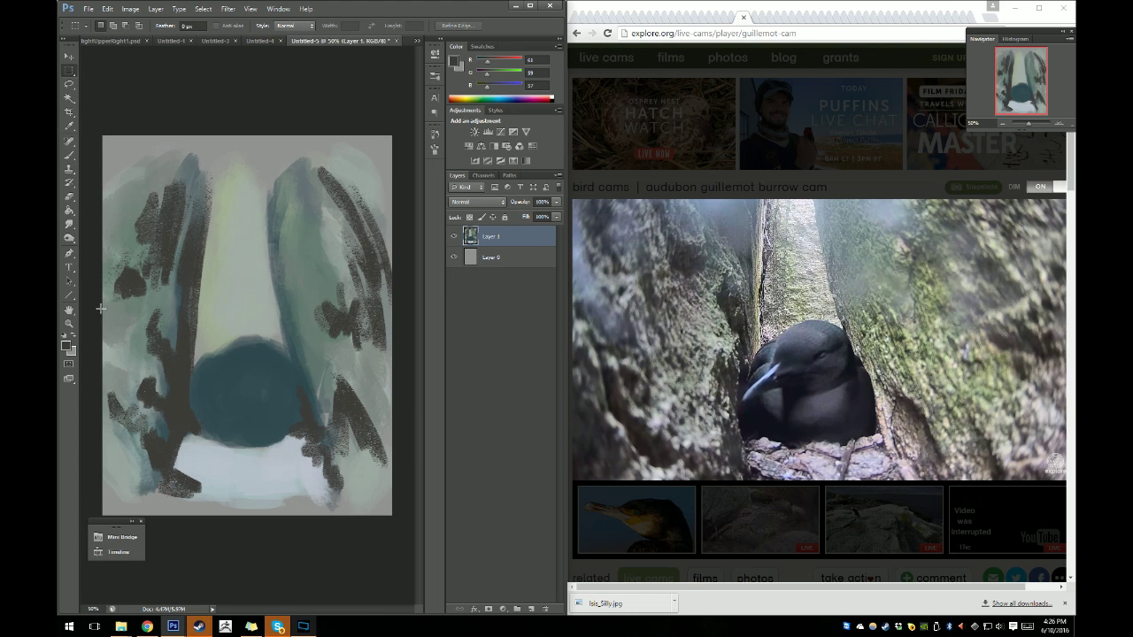
Zoom and pan so the cropped painting fills the window.
click(74, 325)
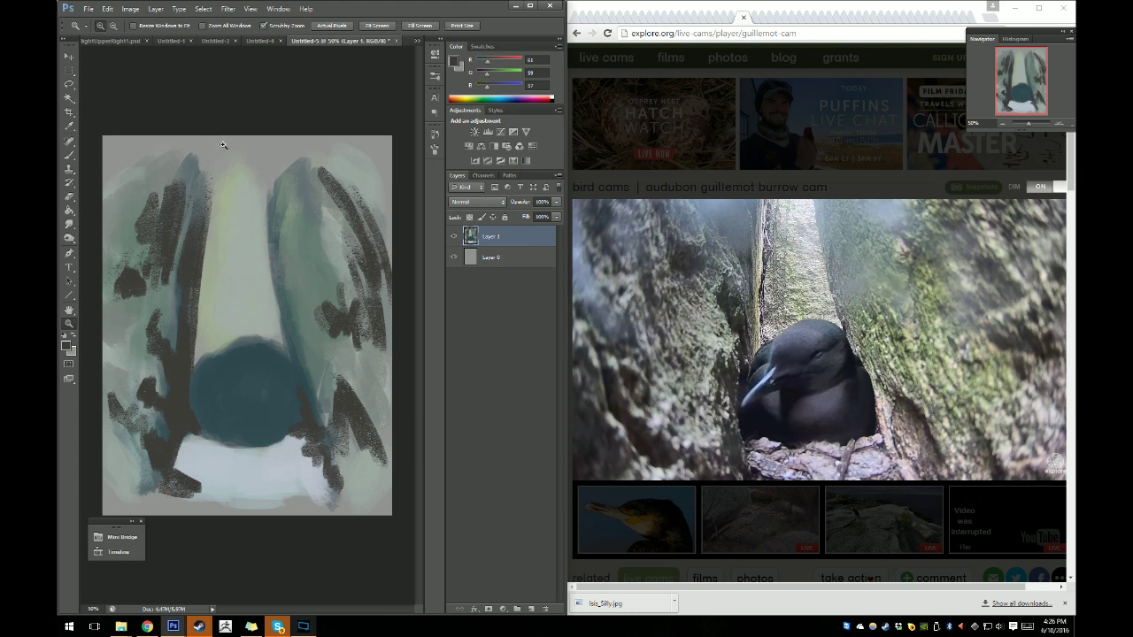
click(239, 351)
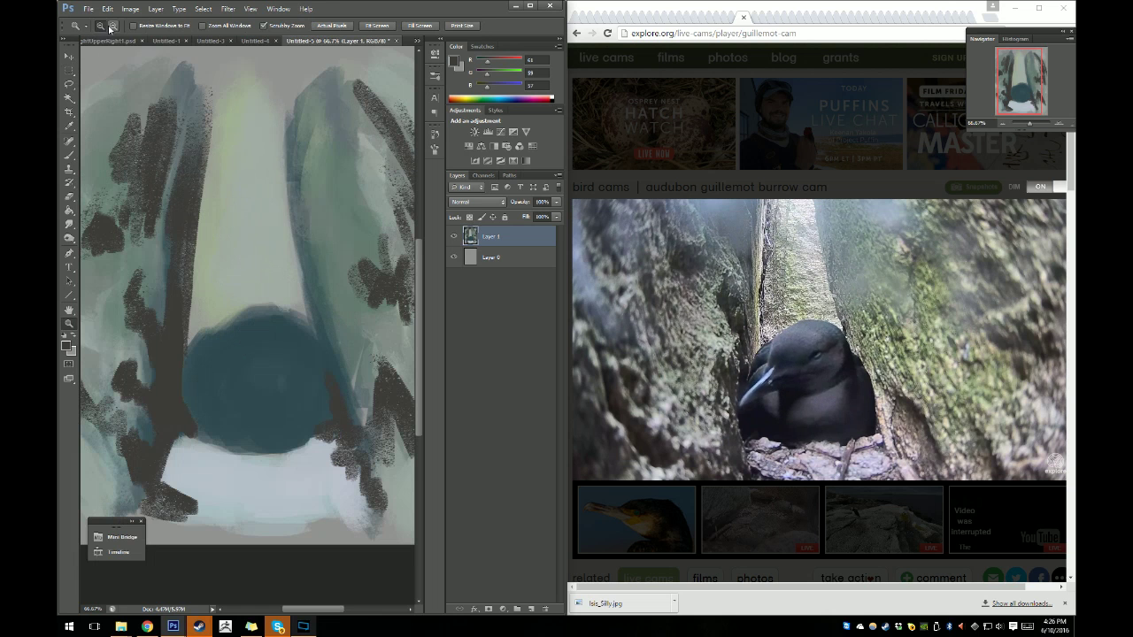
drag(272, 328, 98, 296)
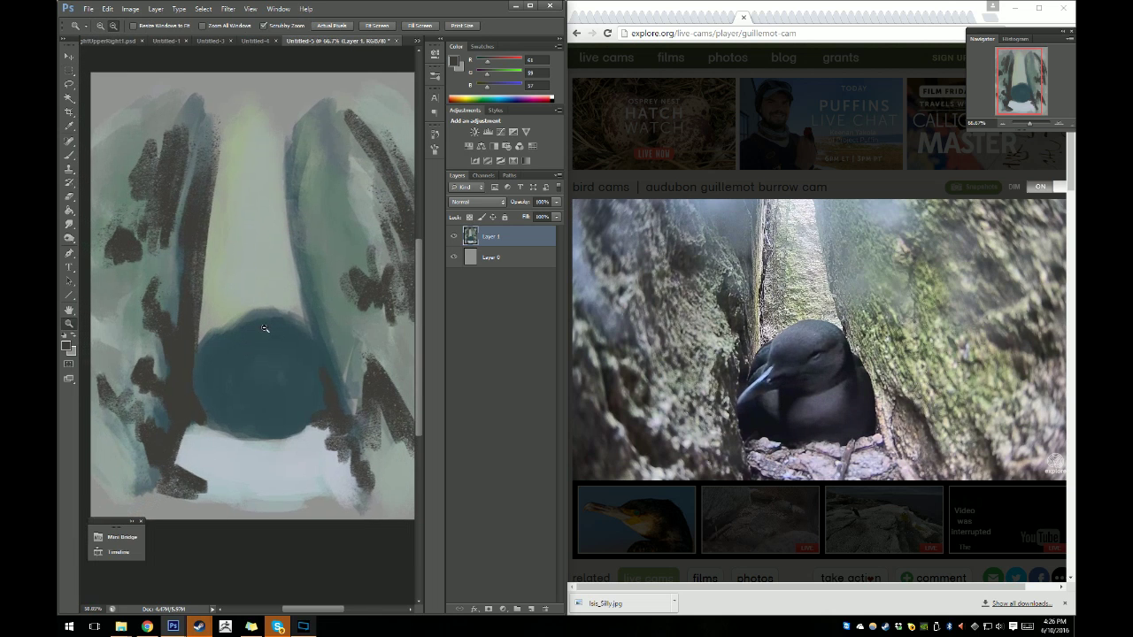
click(68, 310)
mouse_move(246, 302)
mouse_down()
mouse_move(230, 321)
mouse_move(143, 143)
mouse_up()
click(68, 324)
drag(251, 341, 304, 357)
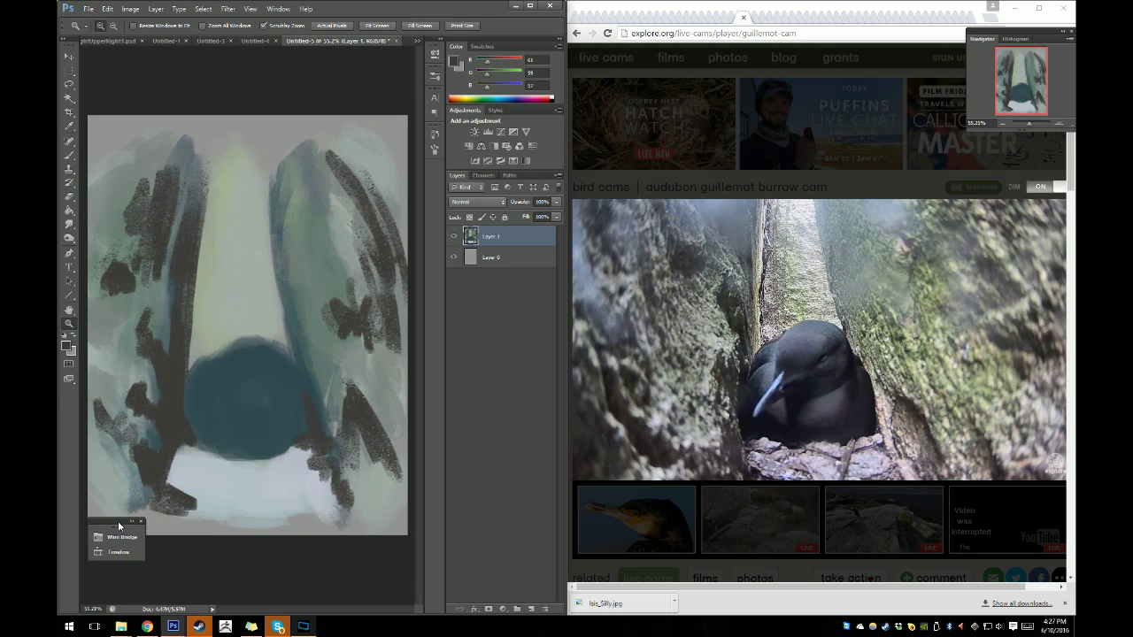
drag(117, 522, 114, 556)
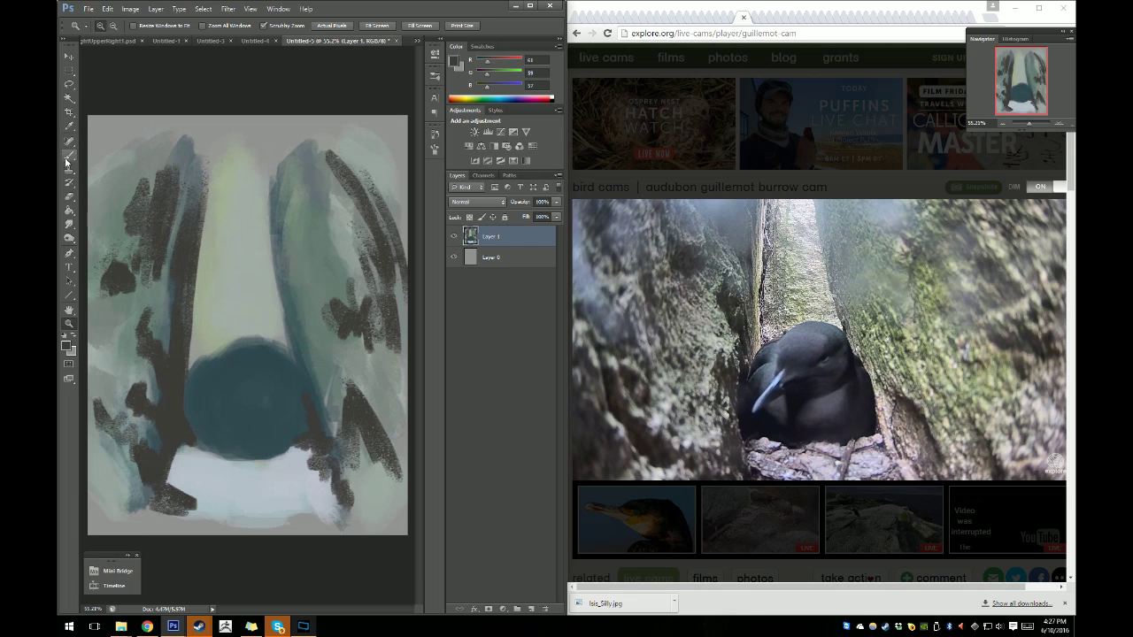
click(68, 309)
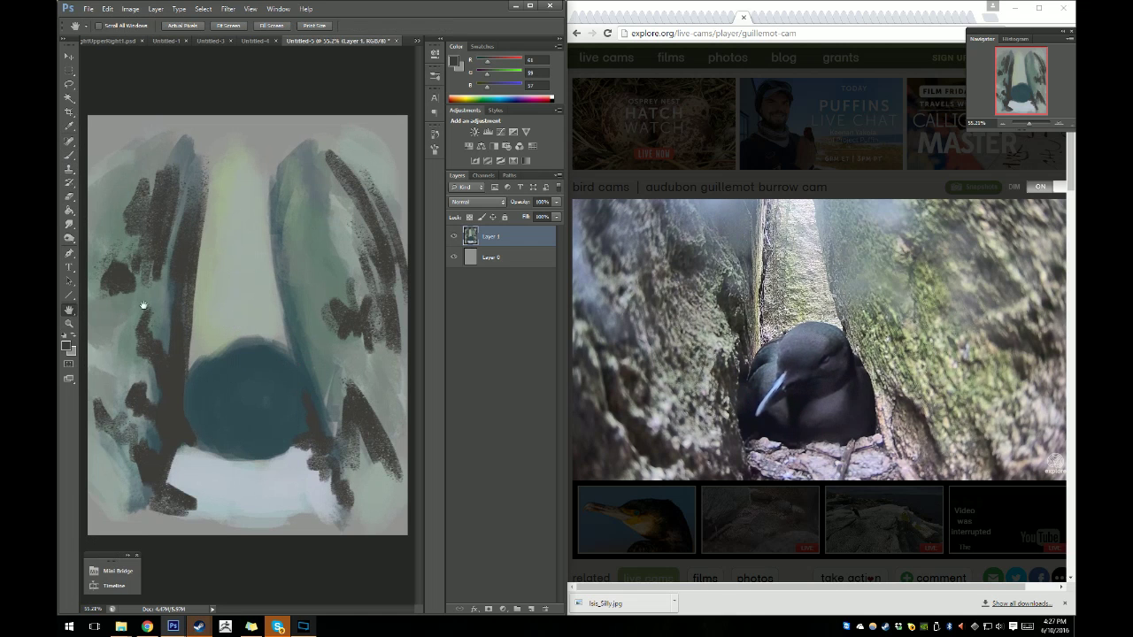
click(69, 325)
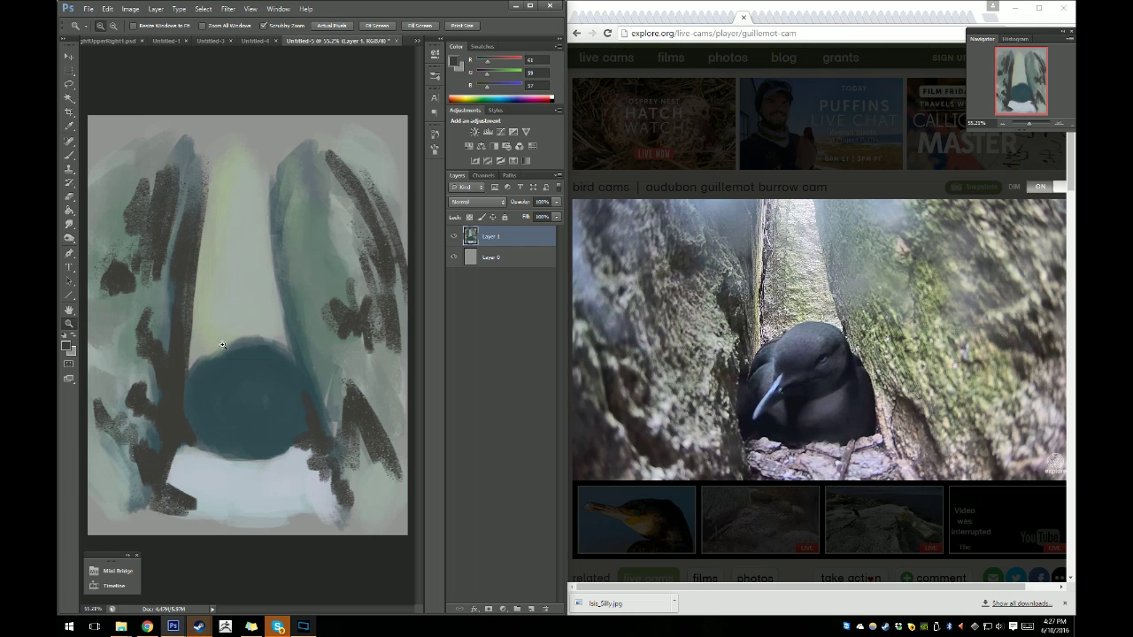
Set the foreground colour to near-black blue-grey R31 G32 B36 for brushing.
click(69, 346)
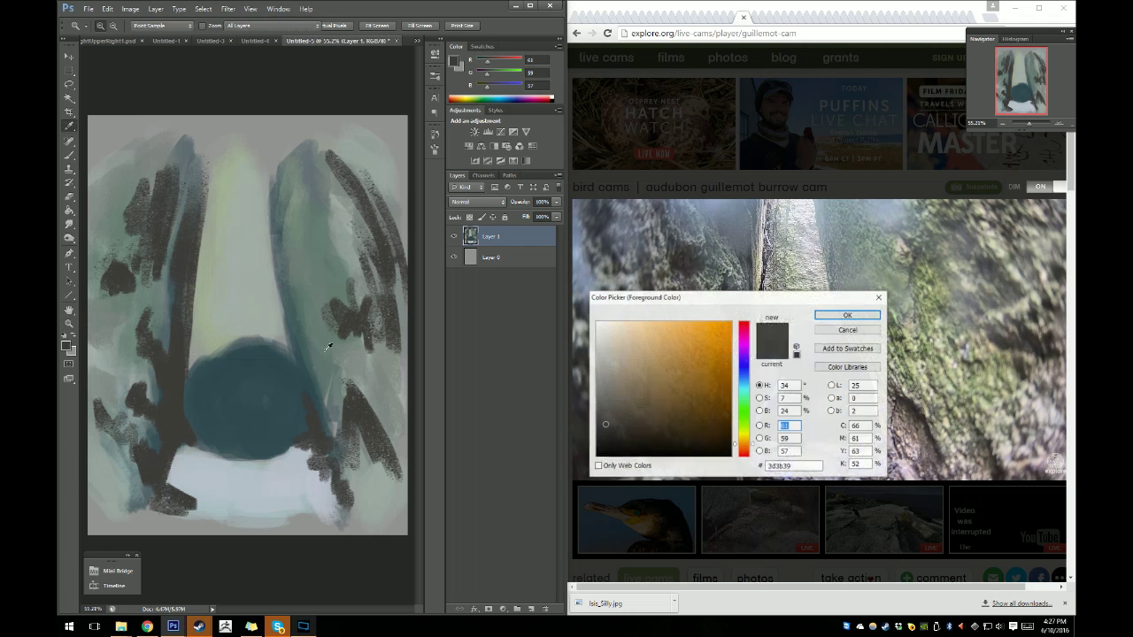
drag(707, 298, 708, 124)
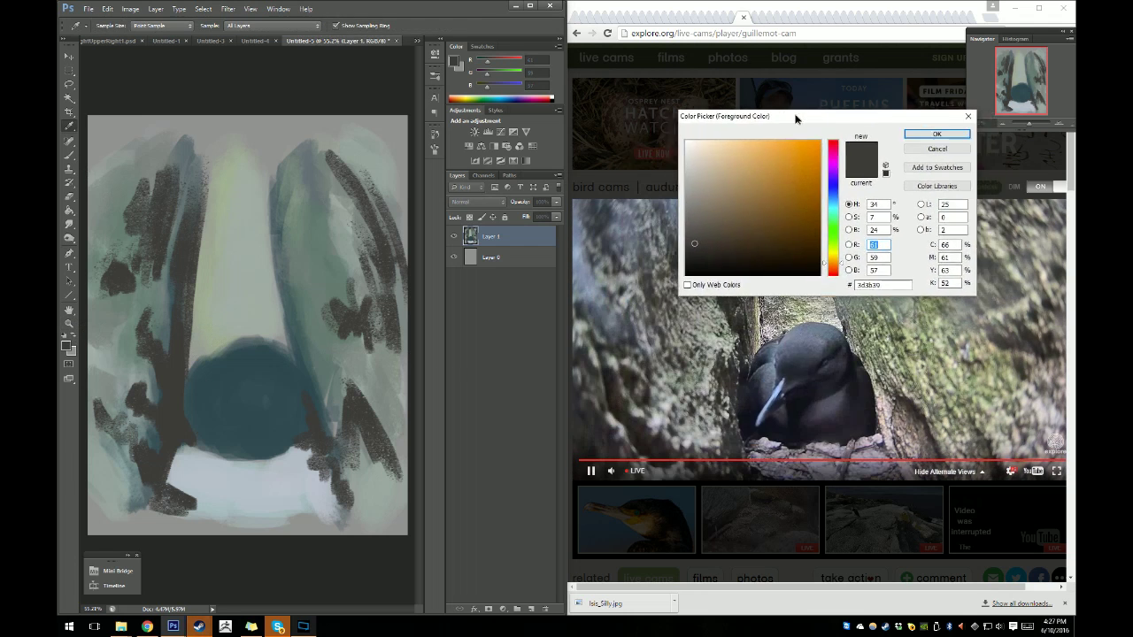
click(745, 198)
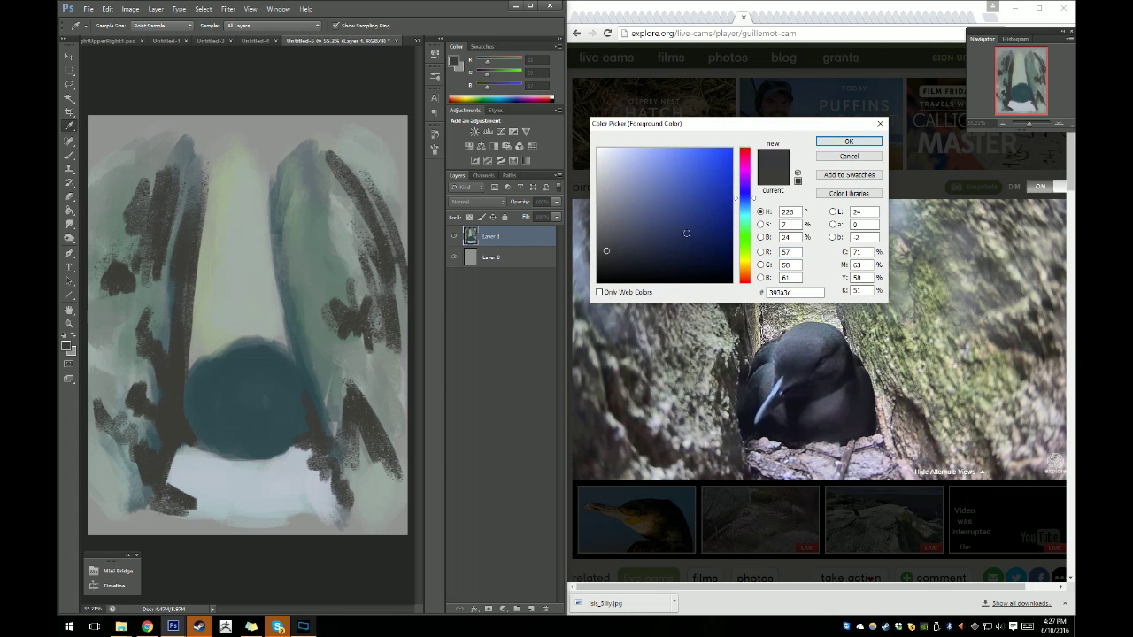
drag(621, 255, 621, 265)
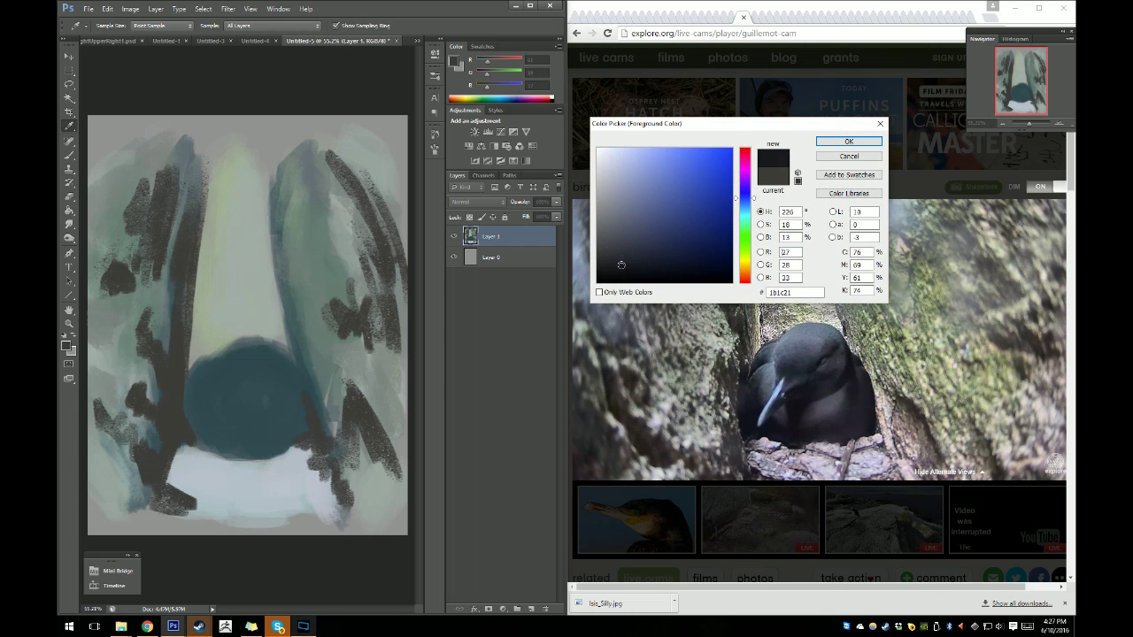
click(848, 141)
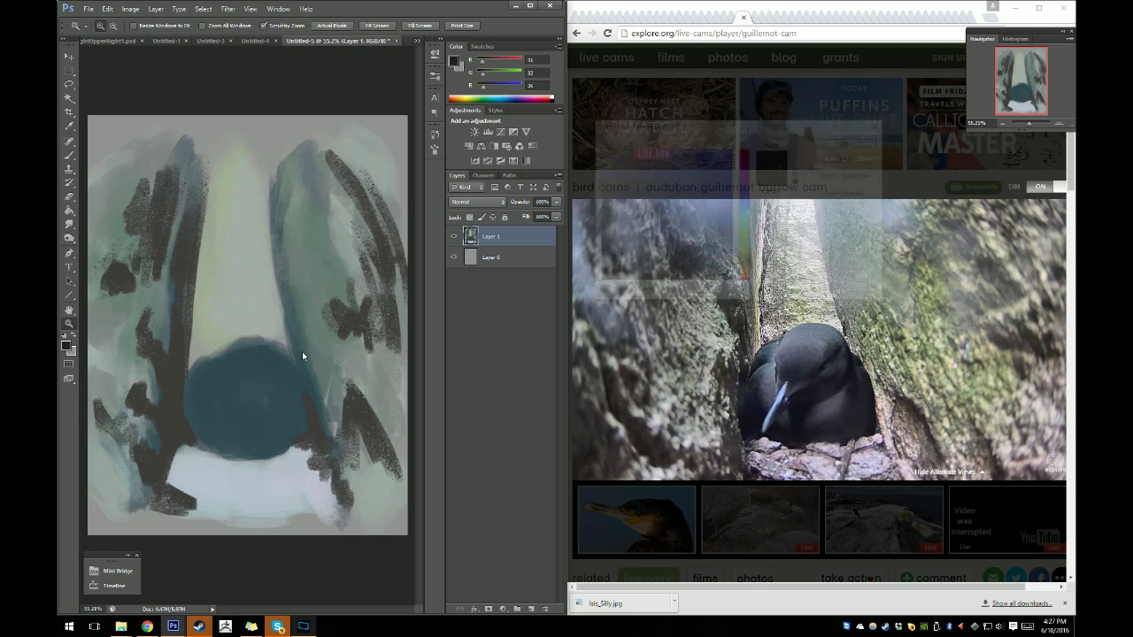
click(71, 157)
With a 40 px round brush, outline the teal body's left, bottom, right and upper-left edges in near-black.
right_click(312, 437)
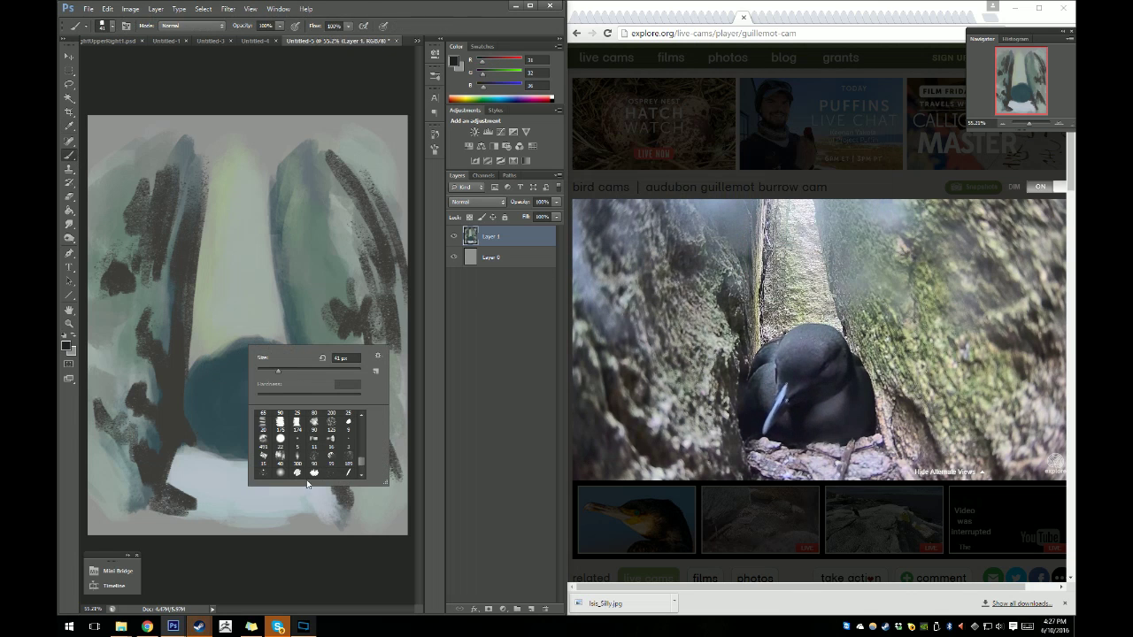
click(281, 461)
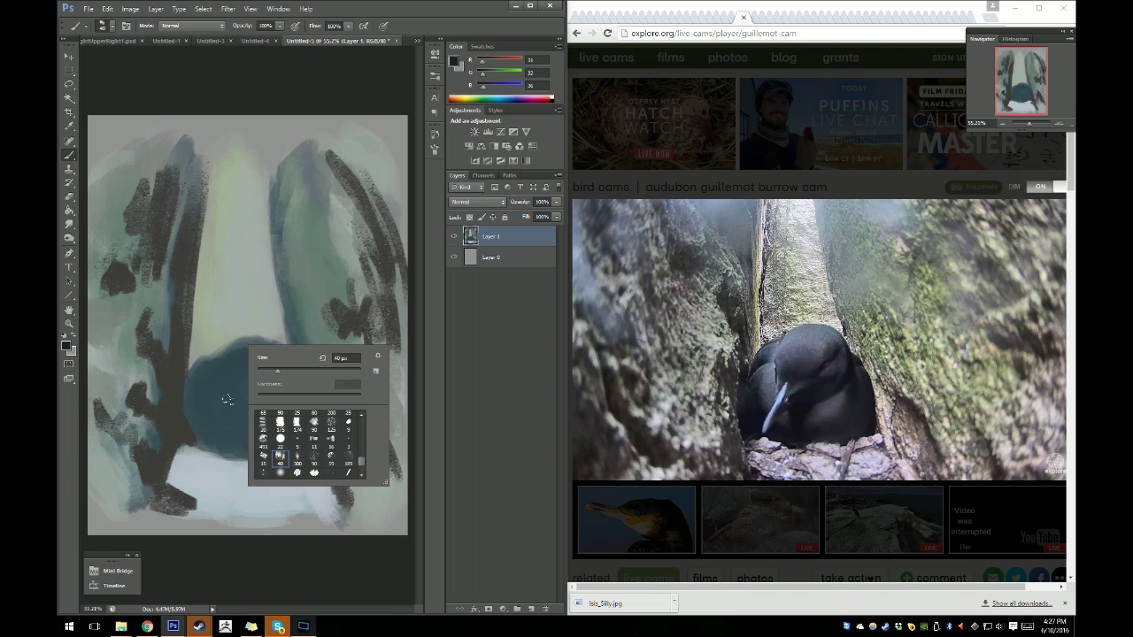
click(170, 366)
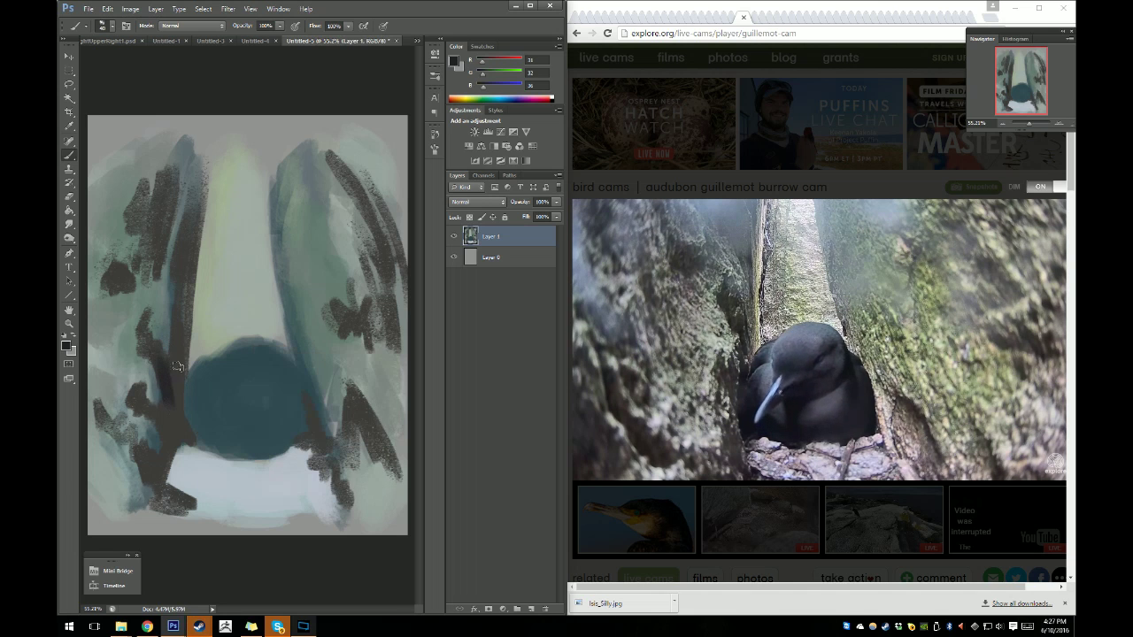
mouse_move(177, 367)
mouse_down()
mouse_move(191, 419)
mouse_move(183, 386)
mouse_up()
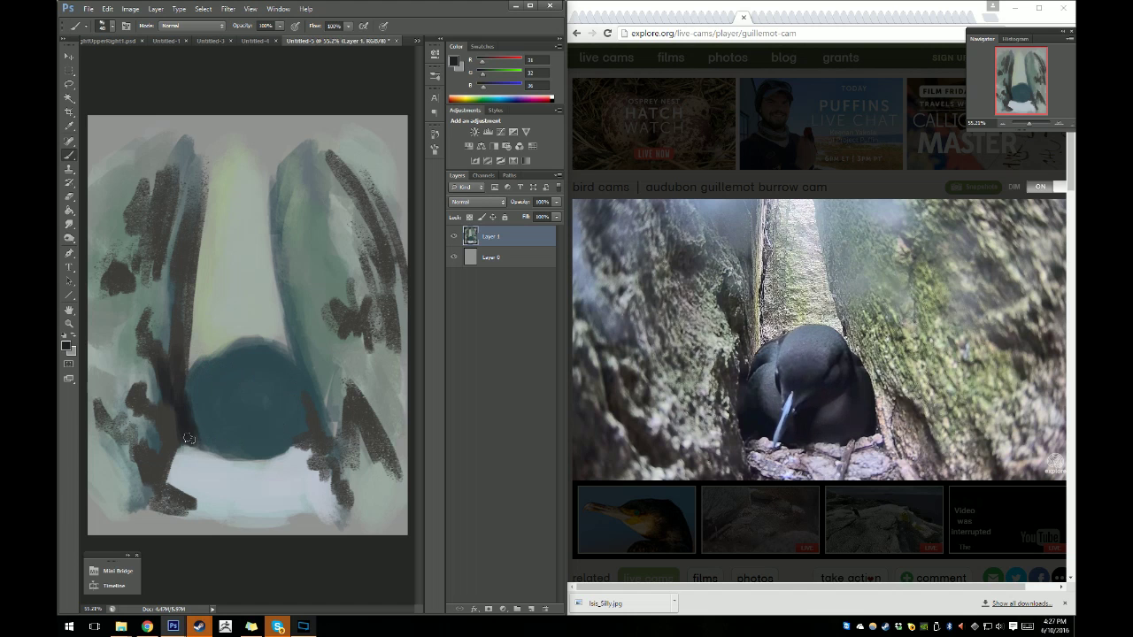
mouse_move(195, 440)
mouse_down()
mouse_move(302, 443)
mouse_move(299, 369)
mouse_move(188, 390)
mouse_move(206, 381)
mouse_up()
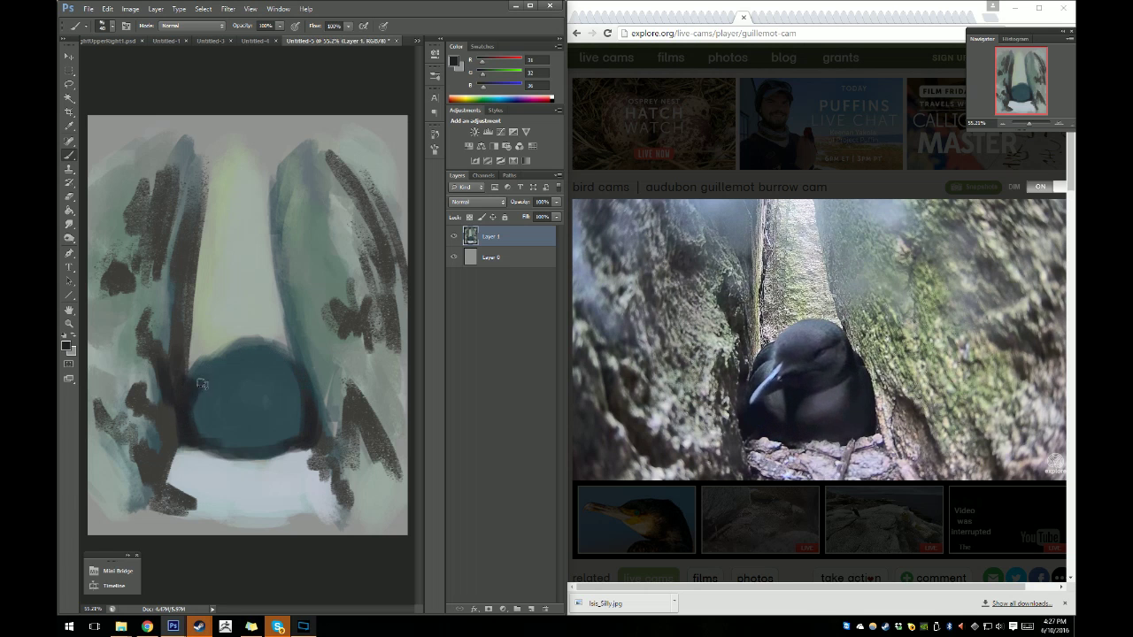
click(191, 399)
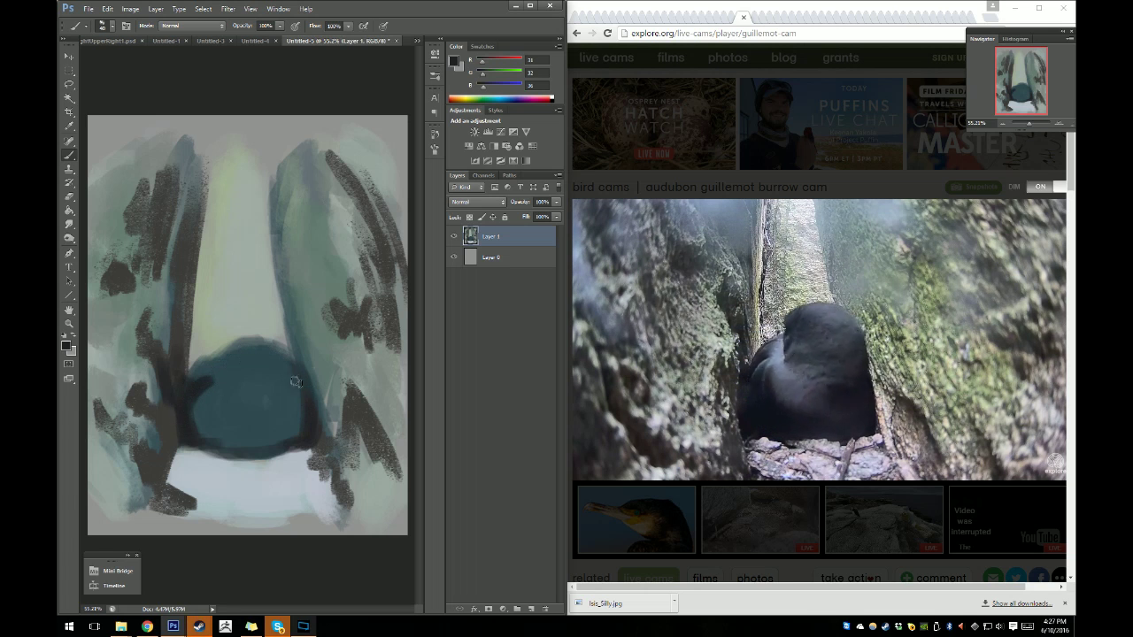
drag(285, 379, 297, 358)
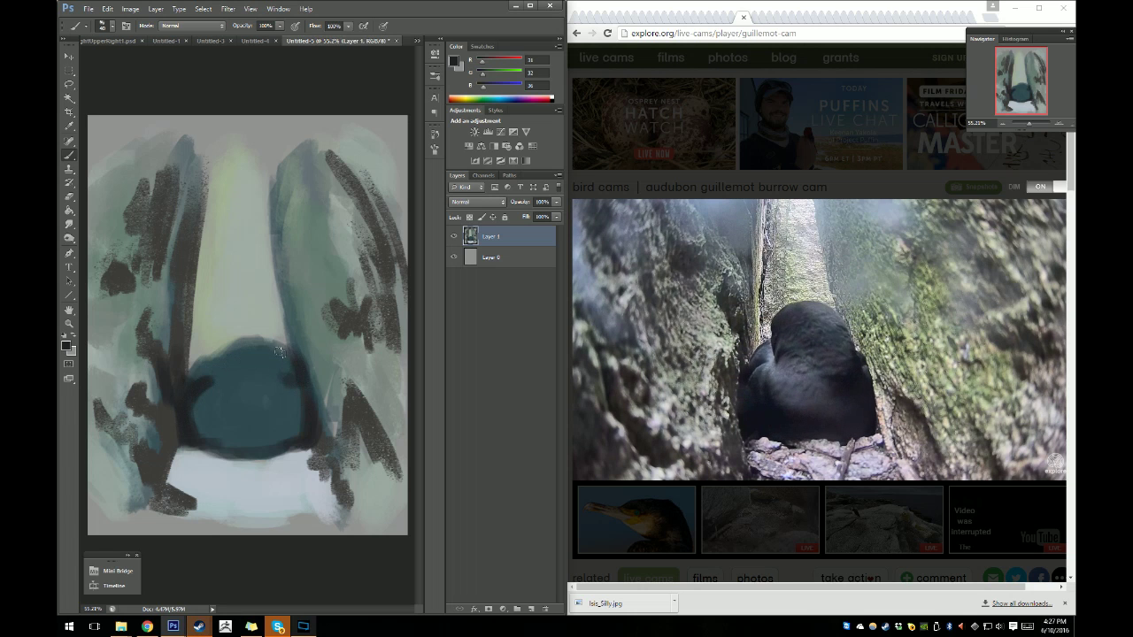
drag(188, 380, 226, 350)
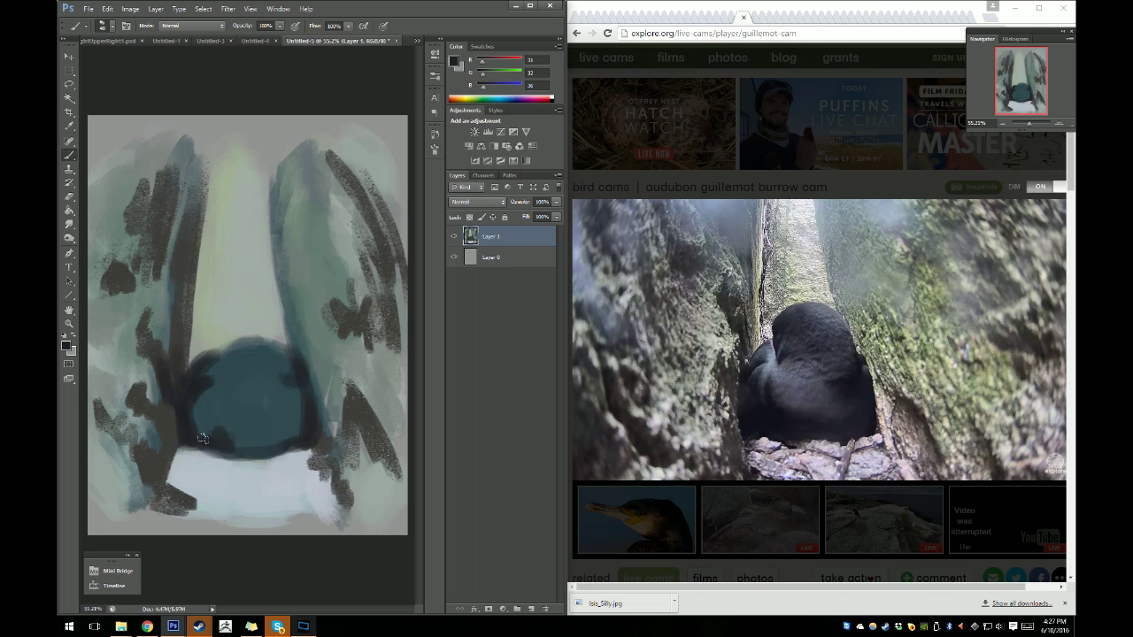
mouse_move(214, 444)
mouse_down()
mouse_move(261, 450)
mouse_move(298, 437)
mouse_up()
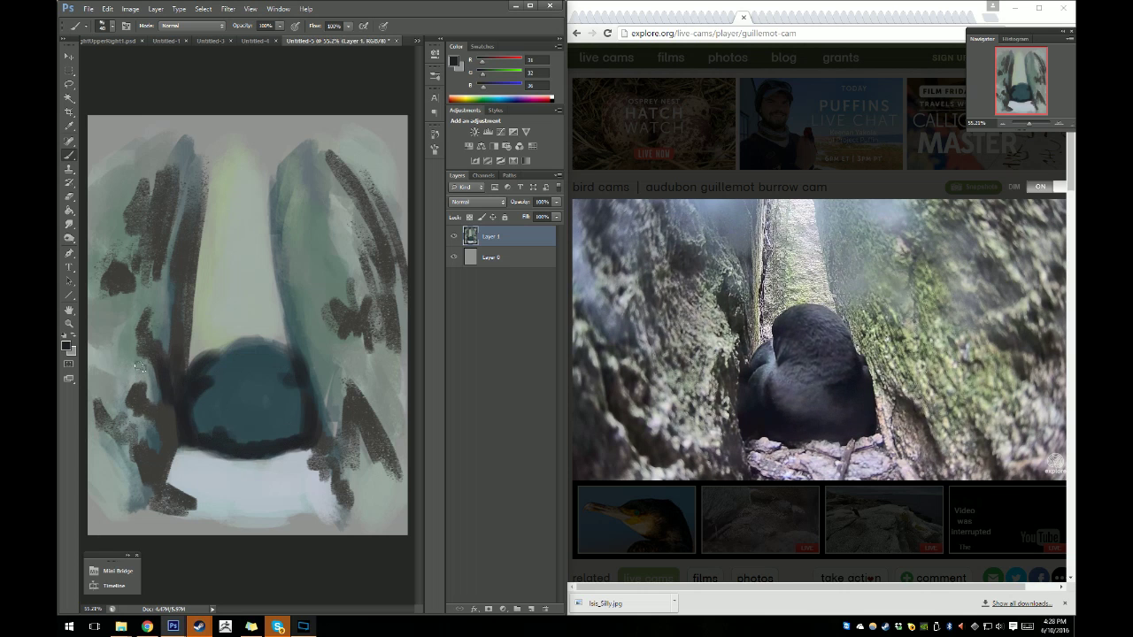
click(67, 129)
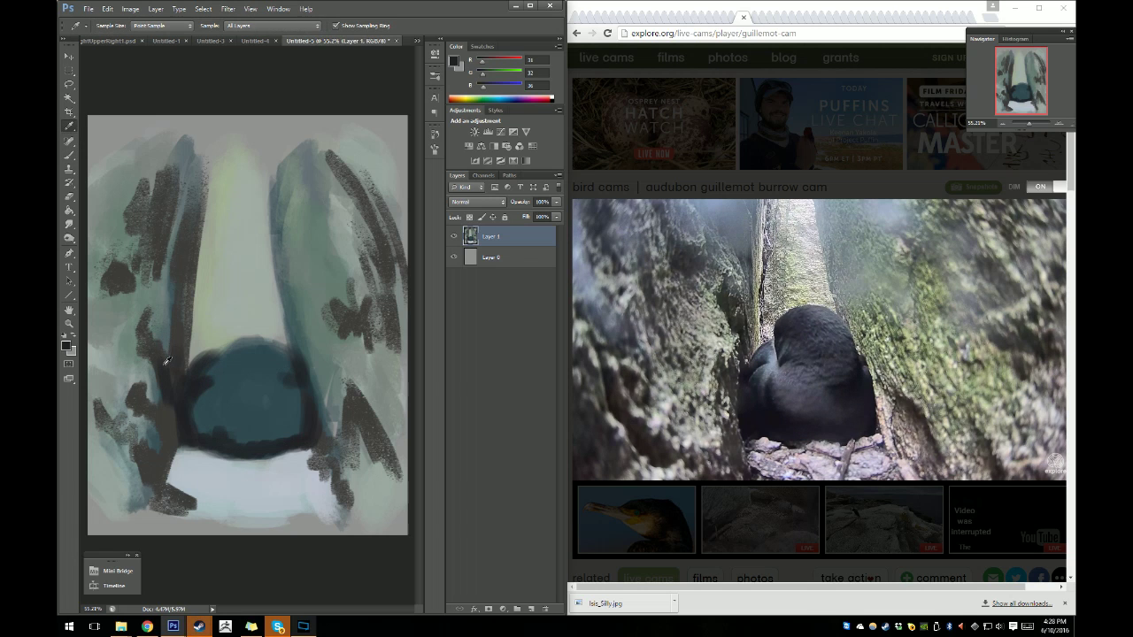
Switch to a textured bristle brush and paint dark strokes left of the body and on the upper-left rock.
click(68, 155)
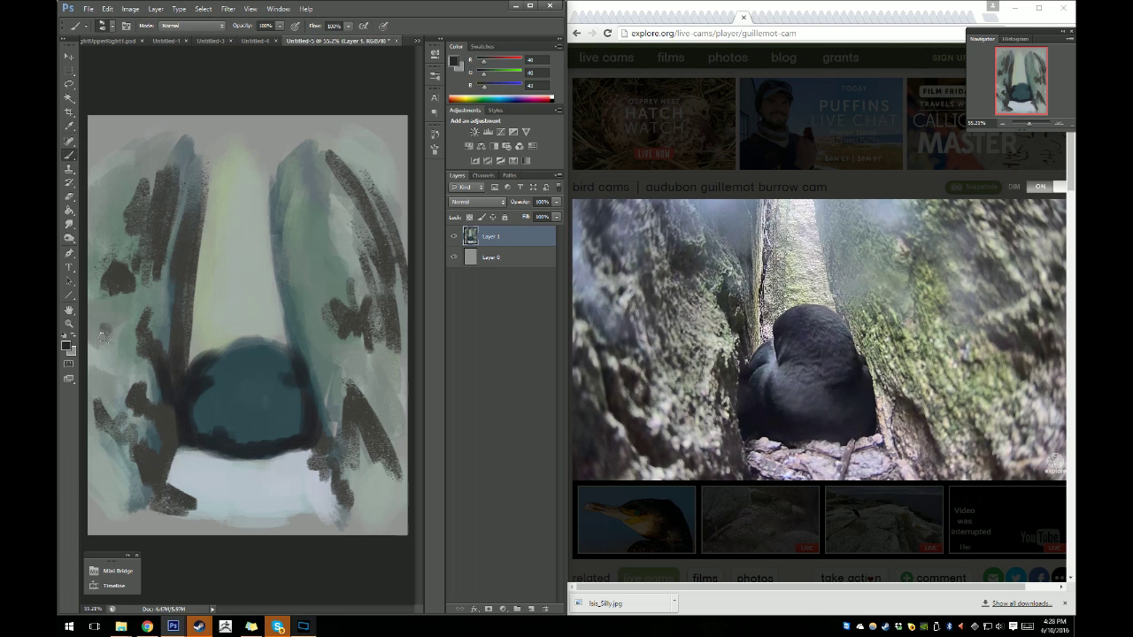
drag(116, 336, 126, 334)
right_click(137, 325)
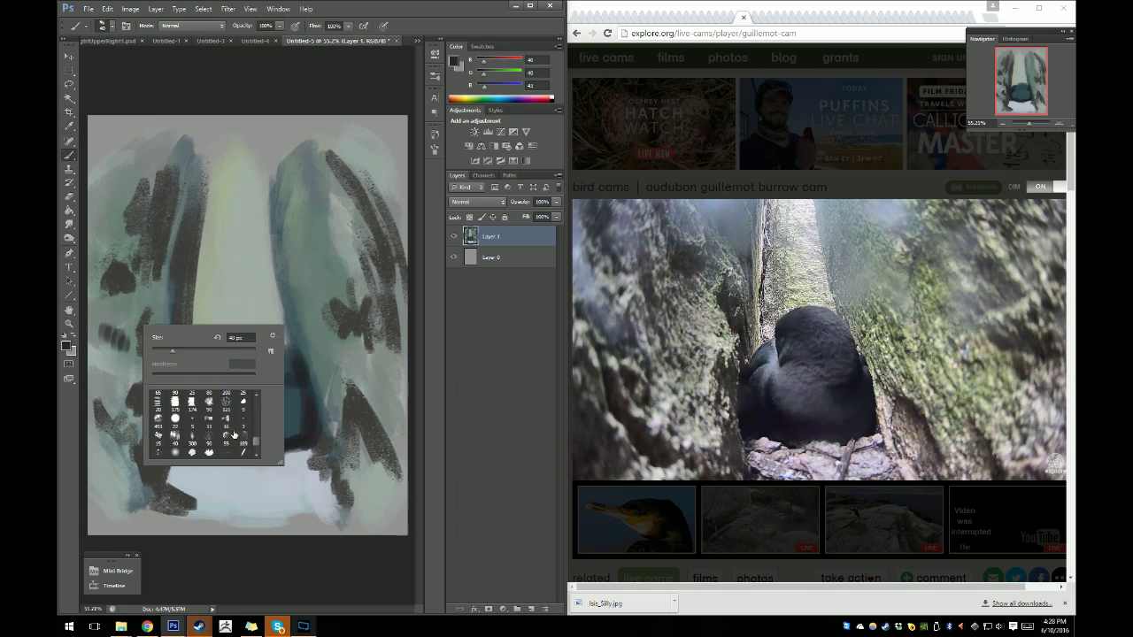
click(127, 354)
mouse_move(124, 341)
mouse_down()
mouse_move(93, 305)
mouse_move(142, 345)
mouse_move(130, 331)
mouse_move(148, 314)
mouse_move(102, 212)
mouse_move(144, 257)
mouse_move(102, 188)
mouse_move(142, 193)
mouse_move(153, 161)
mouse_move(102, 142)
mouse_move(146, 124)
mouse_up()
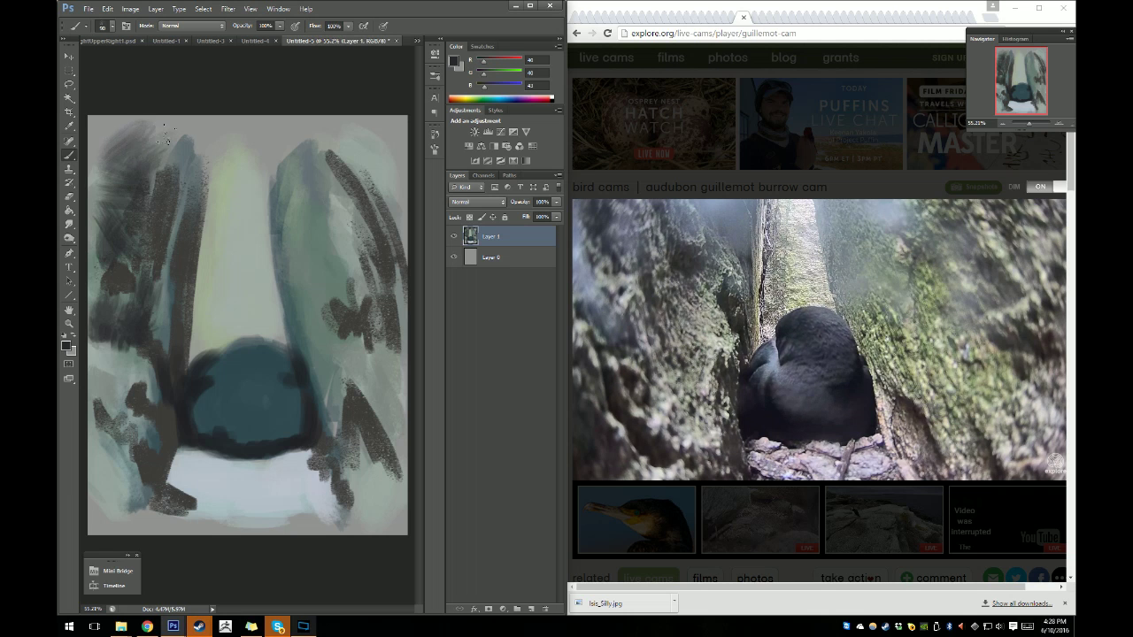
mouse_move(142, 168)
mouse_down()
mouse_move(182, 124)
mouse_move(137, 138)
mouse_move(182, 124)
mouse_move(204, 159)
mouse_up()
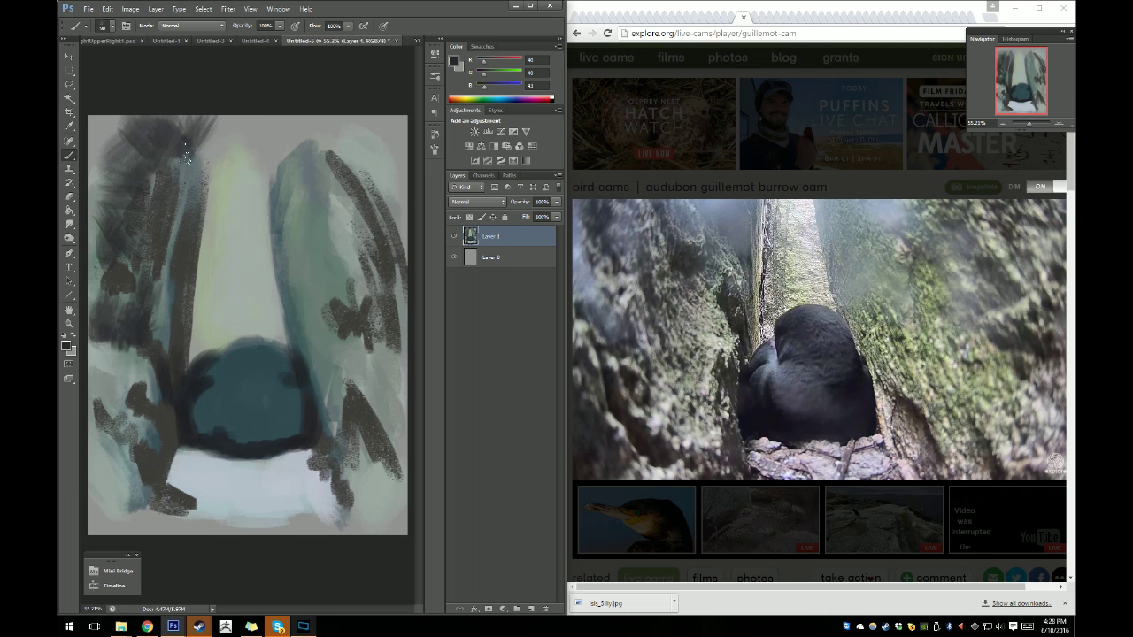
mouse_move(217, 119)
mouse_down()
mouse_move(195, 157)
mouse_move(221, 120)
mouse_up()
Darken the top corners and hatch dark strokes down the right wall to the bottom-right corner.
drag(332, 135, 310, 193)
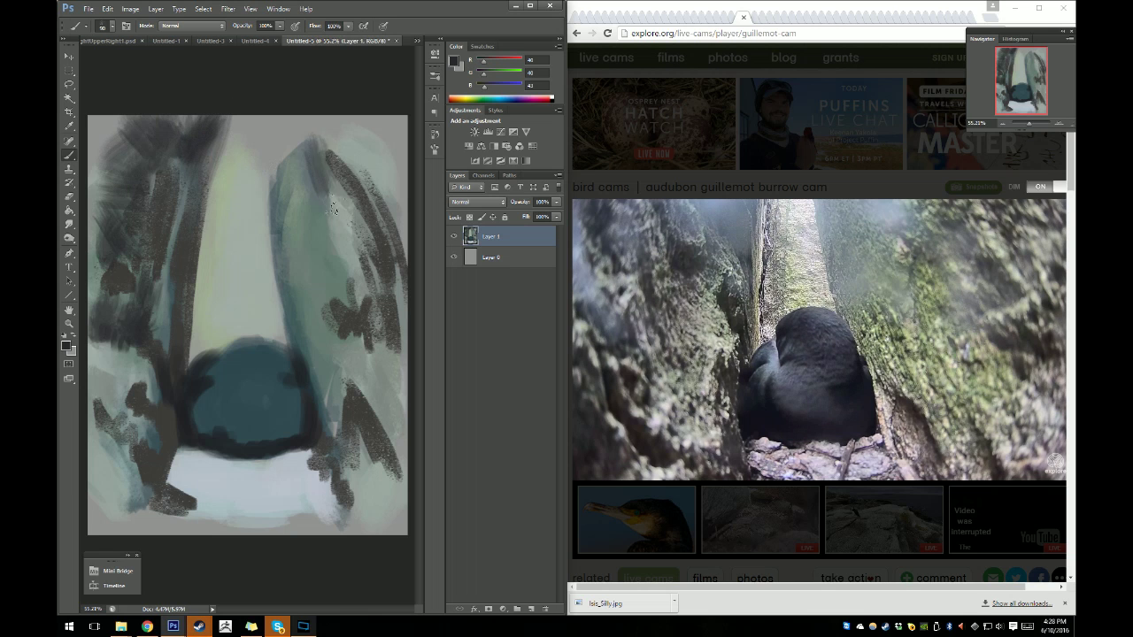
mouse_move(347, 117)
mouse_down()
mouse_move(325, 212)
mouse_move(318, 155)
mouse_move(288, 119)
mouse_up()
mouse_move(310, 185)
mouse_down()
mouse_move(403, 119)
mouse_move(345, 177)
mouse_move(399, 164)
mouse_move(372, 266)
mouse_move(409, 336)
mouse_move(389, 425)
mouse_up()
mouse_move(380, 363)
mouse_down()
mouse_move(409, 469)
mouse_move(363, 529)
mouse_up()
drag(395, 450, 347, 542)
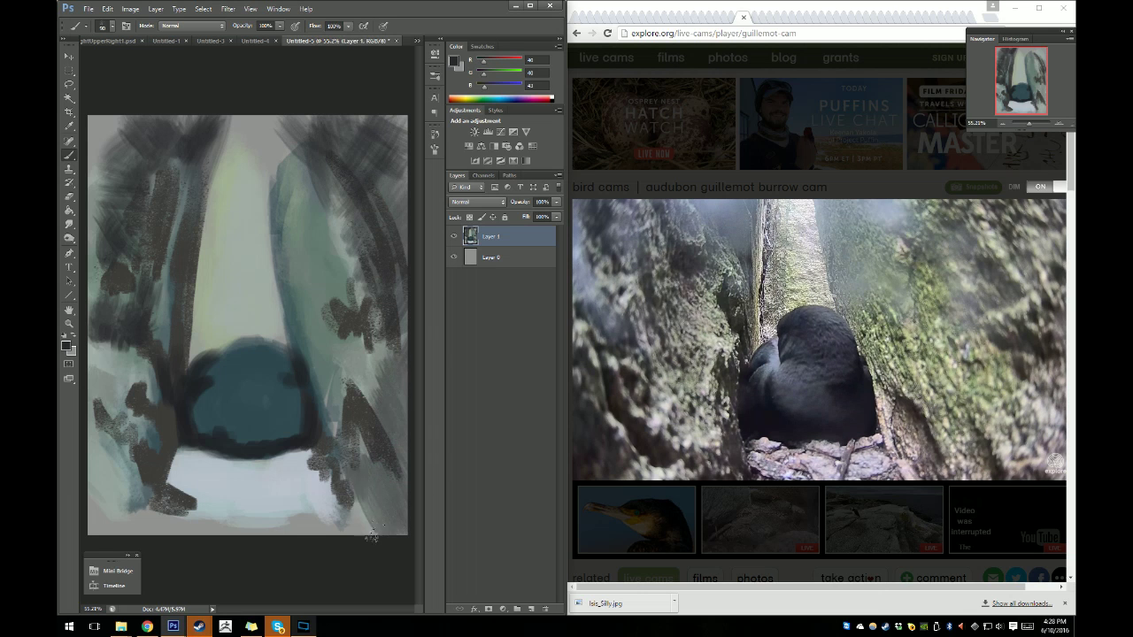
drag(384, 474, 336, 534)
drag(349, 492, 335, 534)
Hatch the lower-left rock, left edge and the strip beside the light cone in dark strokes.
drag(126, 453, 97, 518)
drag(88, 416, 133, 531)
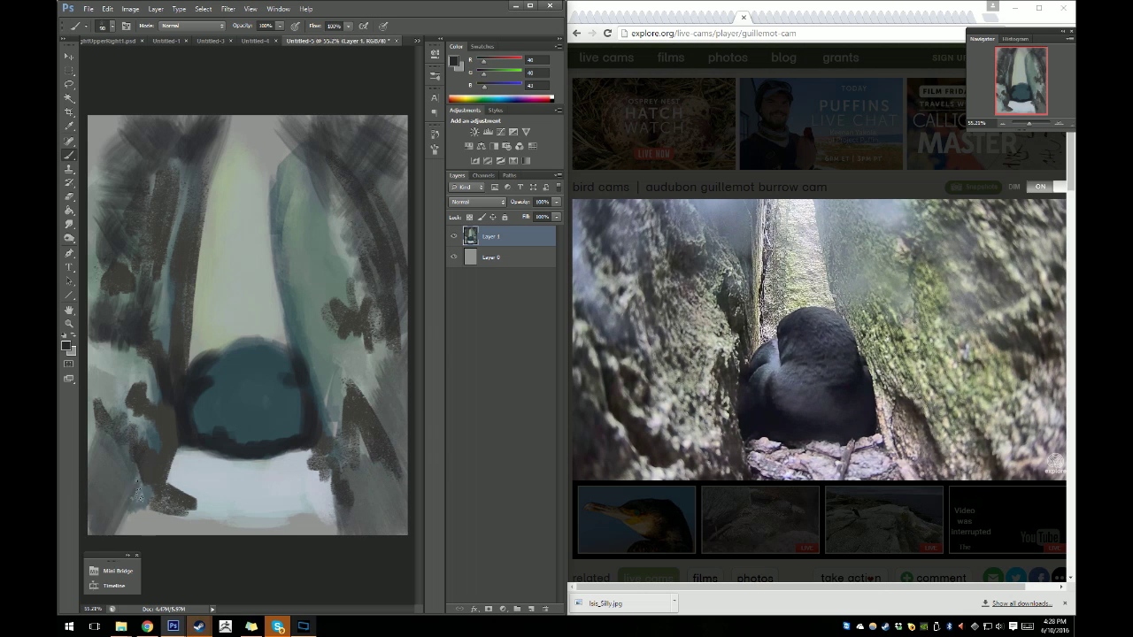
drag(119, 474, 155, 540)
mouse_move(88, 416)
mouse_down()
mouse_move(131, 398)
mouse_move(105, 221)
mouse_up()
mouse_move(100, 283)
mouse_down()
mouse_move(93, 132)
mouse_move(230, 106)
mouse_up()
mouse_move(327, 173)
mouse_down()
mouse_move(288, 111)
mouse_move(283, 202)
mouse_up()
drag(277, 120, 283, 202)
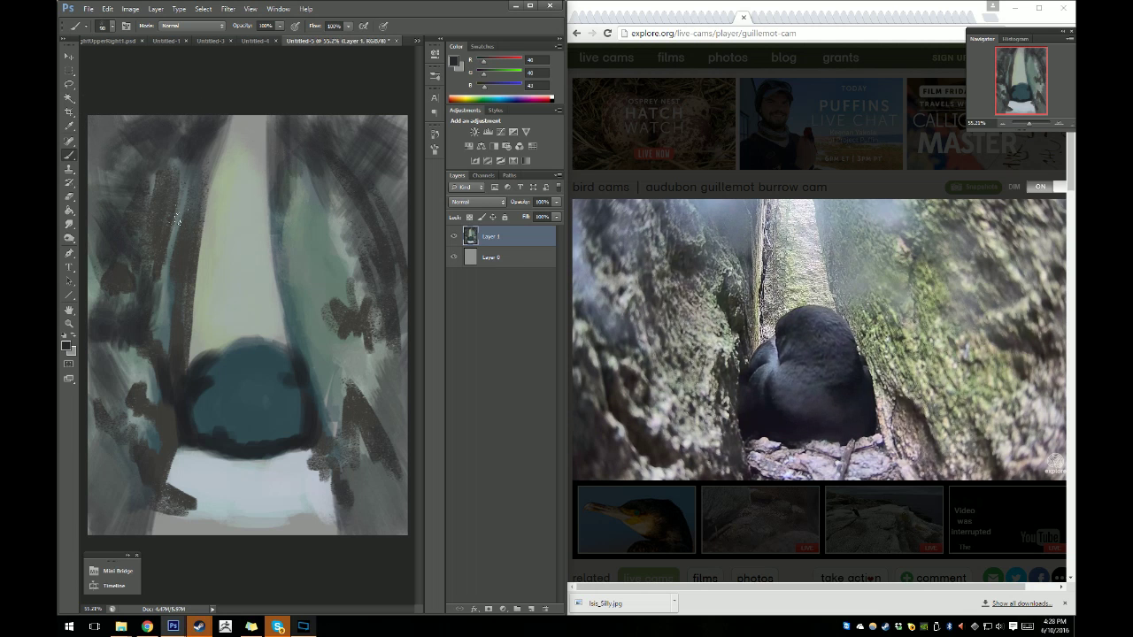
Sample the rock wall's grey-green and darken it to R82 G103 B90.
click(70, 127)
click(134, 298)
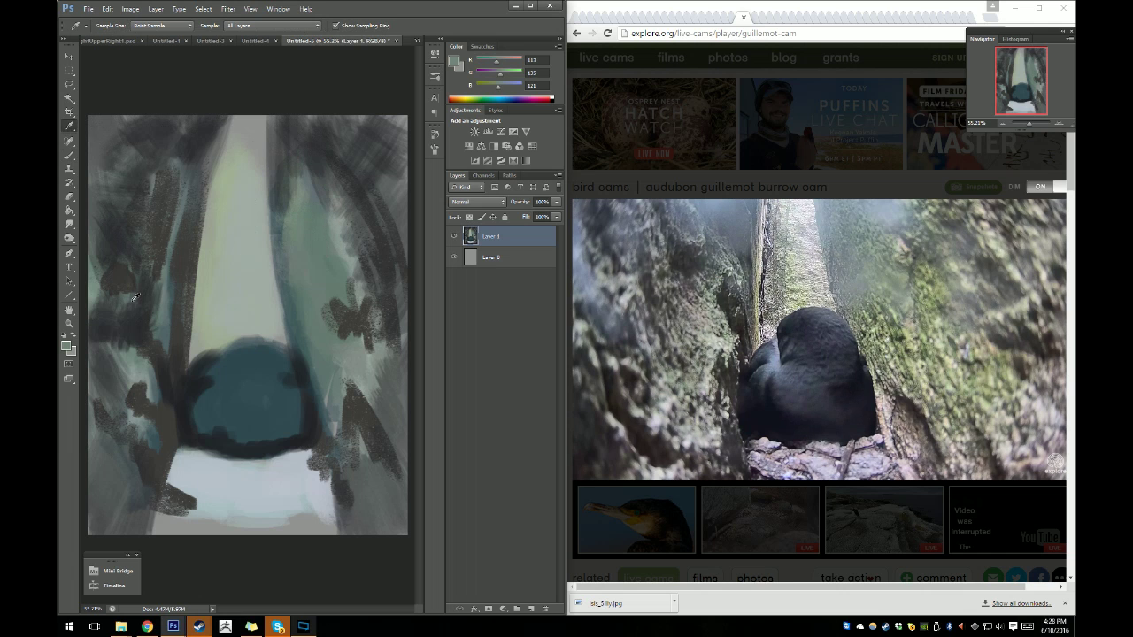
click(70, 347)
mouse_move(607, 203)
mouse_down()
mouse_move(610, 231)
mouse_move(630, 227)
mouse_up()
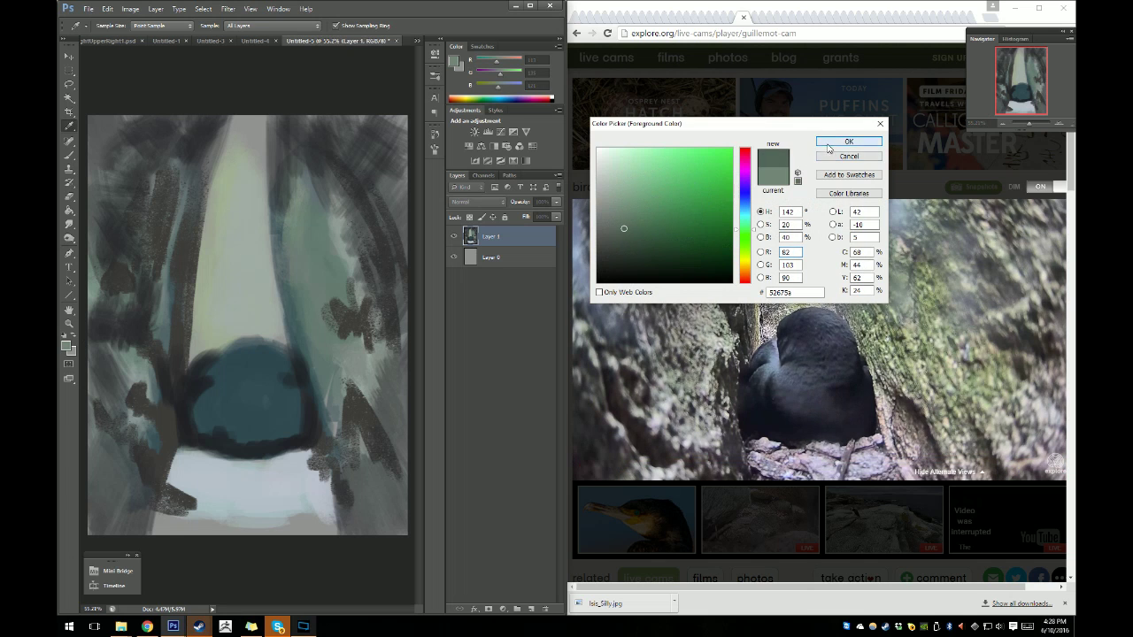
With the 175 px bristle brush, paint grey-green over the right wall and teal over the upper-left rock.
click(848, 142)
key(b)
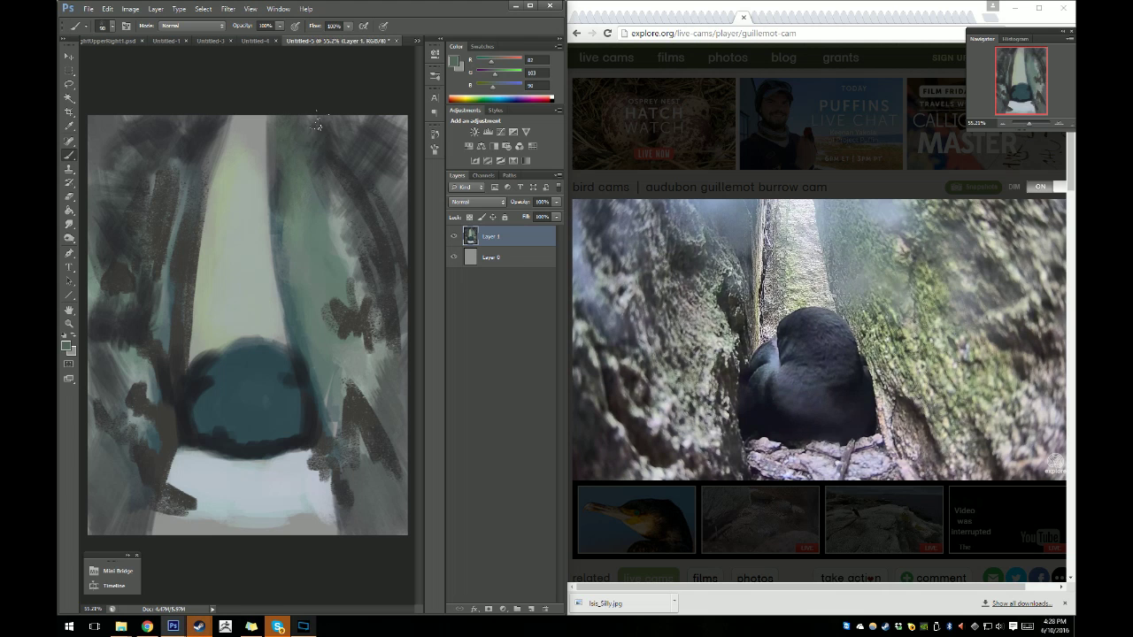
drag(324, 207, 320, 233)
right_click(301, 272)
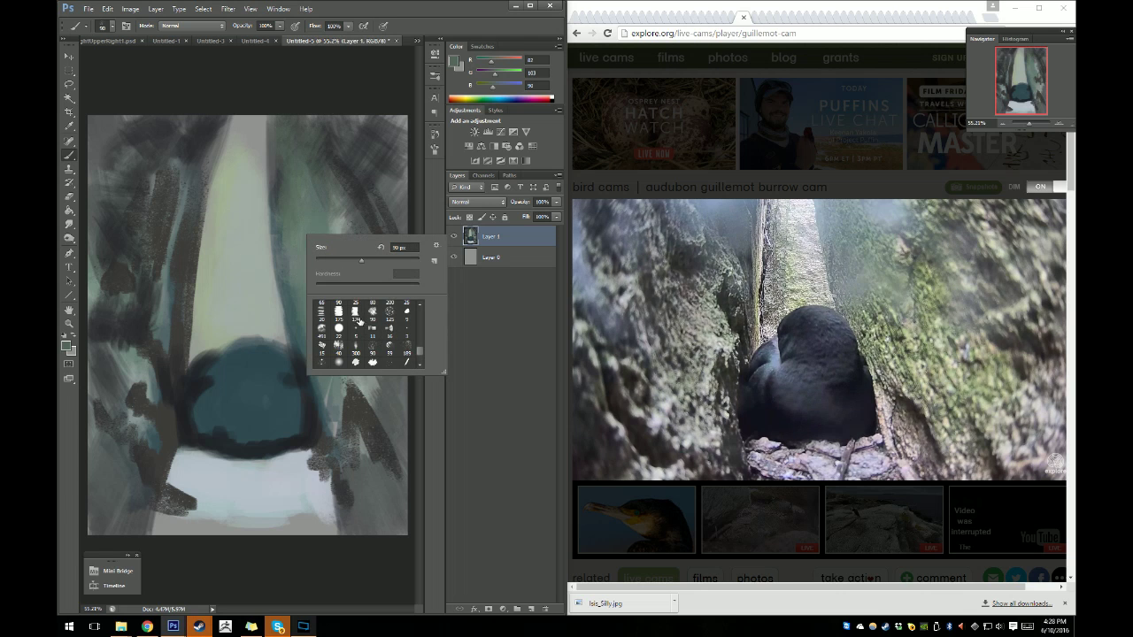
click(338, 313)
click(281, 207)
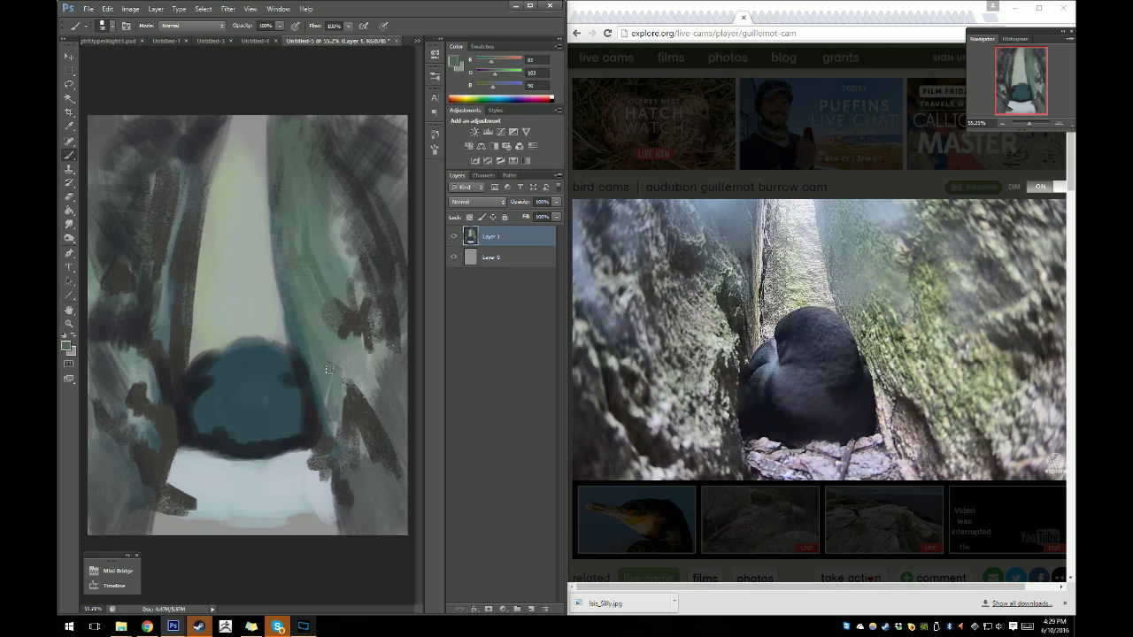
drag(314, 308, 336, 366)
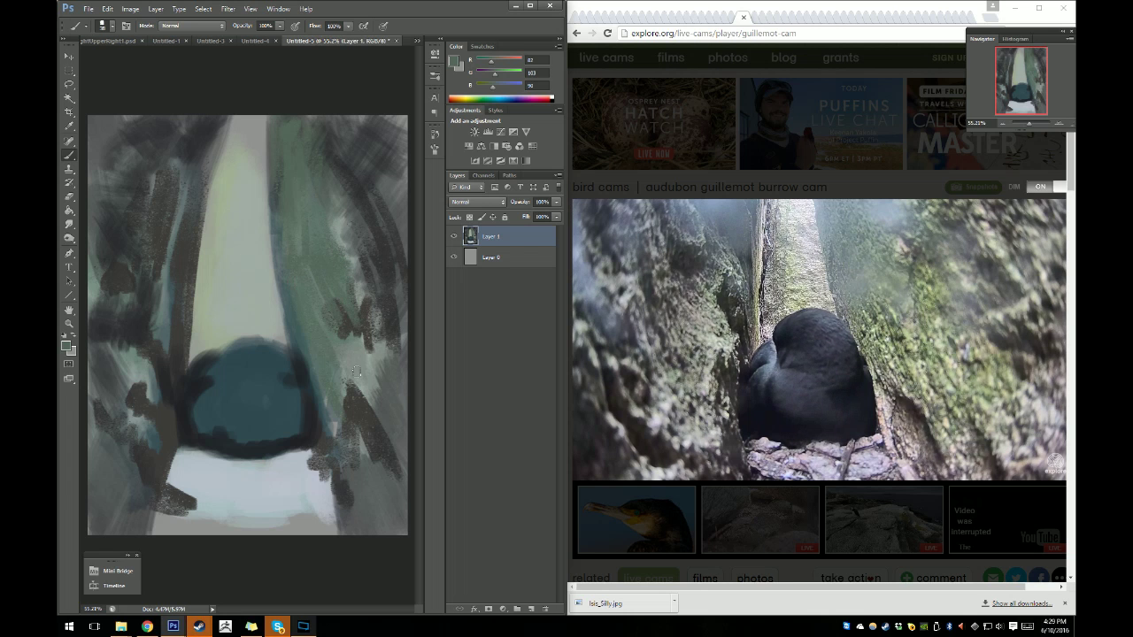
drag(356, 372, 344, 334)
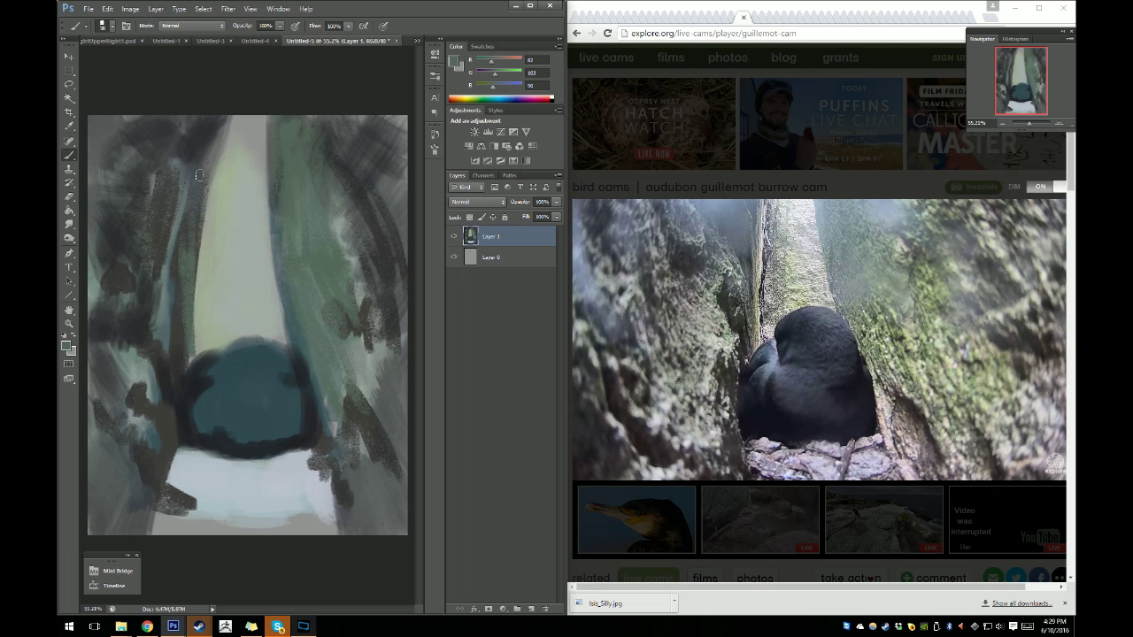
drag(148, 217, 136, 178)
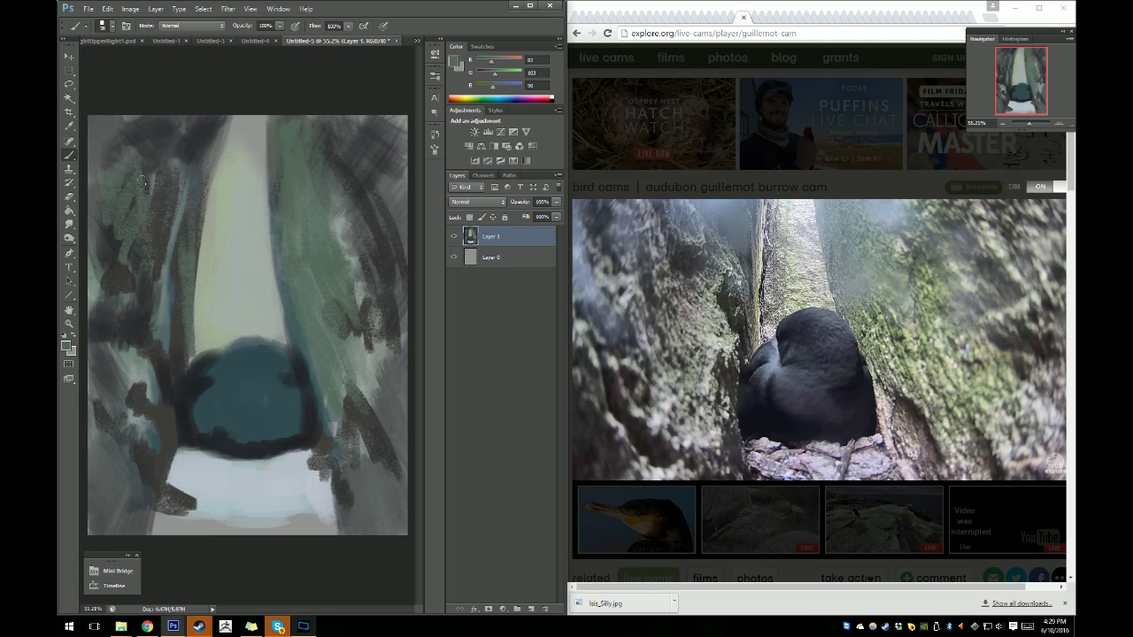
mouse_move(144, 188)
mouse_down()
mouse_move(122, 146)
mouse_move(103, 190)
mouse_up()
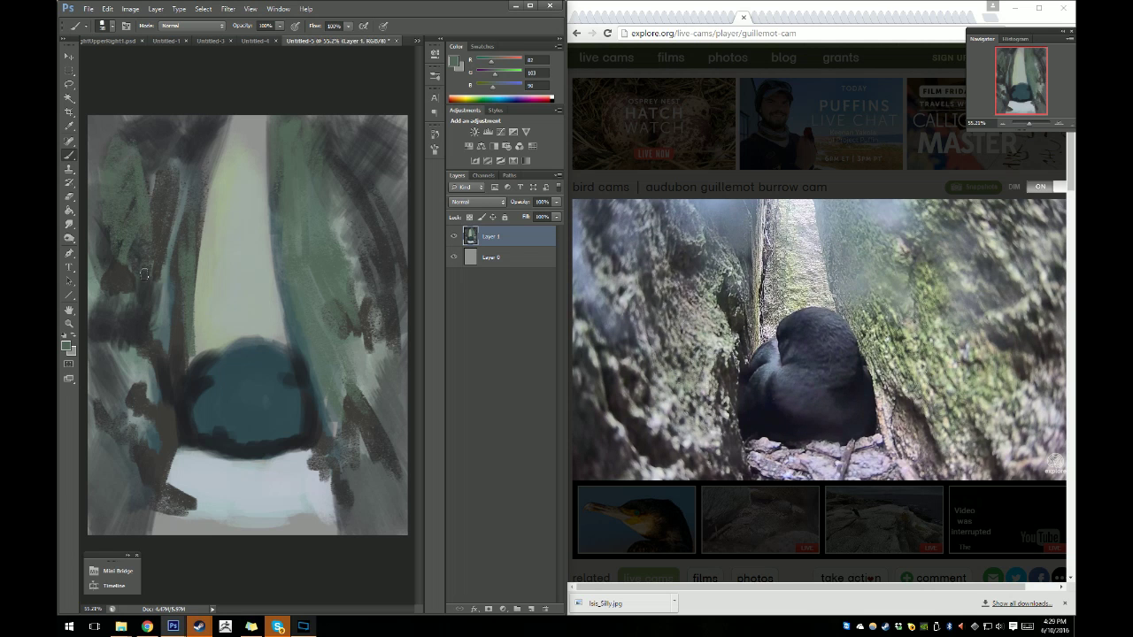
Set the paint to pale grey-green R139 G156 B145 and the brush to 17 px.
click(68, 346)
drag(636, 201, 611, 200)
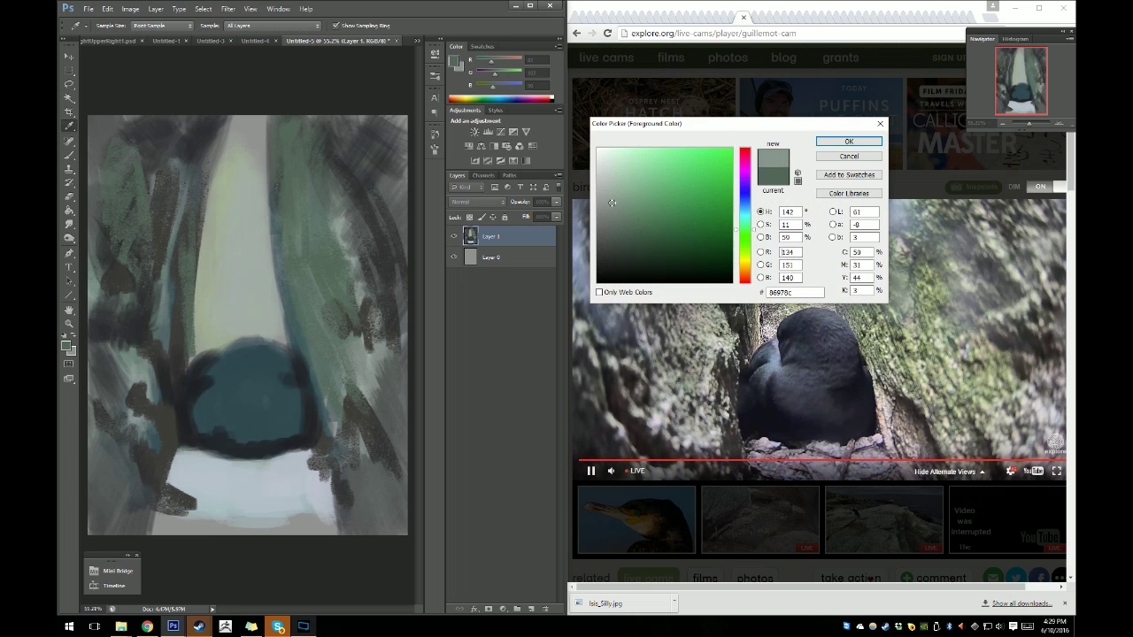
click(847, 142)
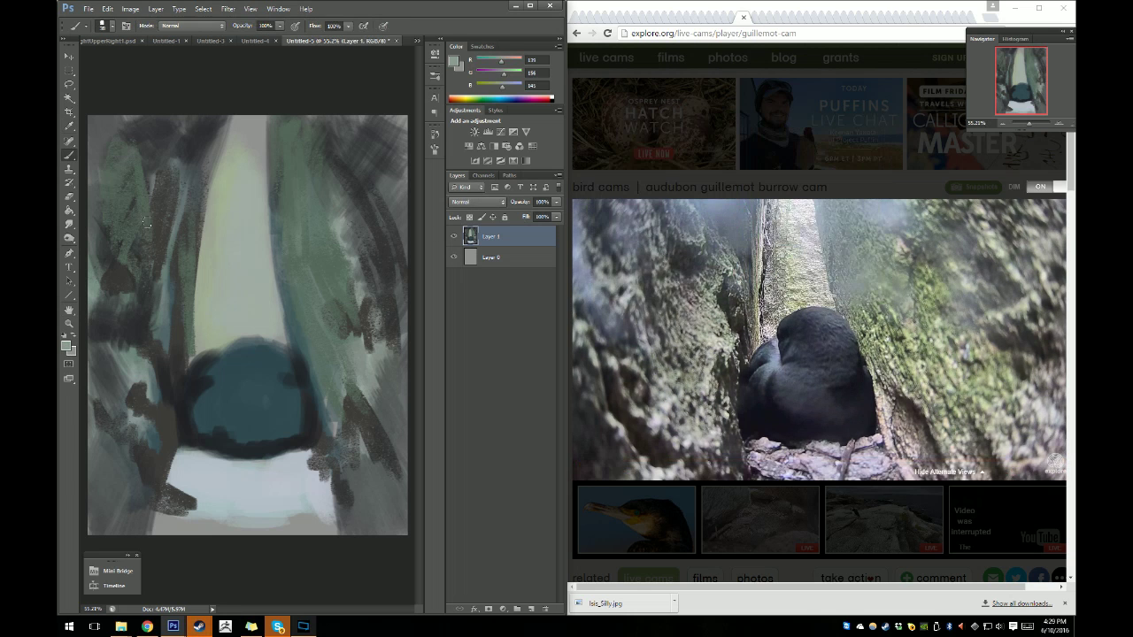
right_click(155, 242)
drag(155, 243, 151, 242)
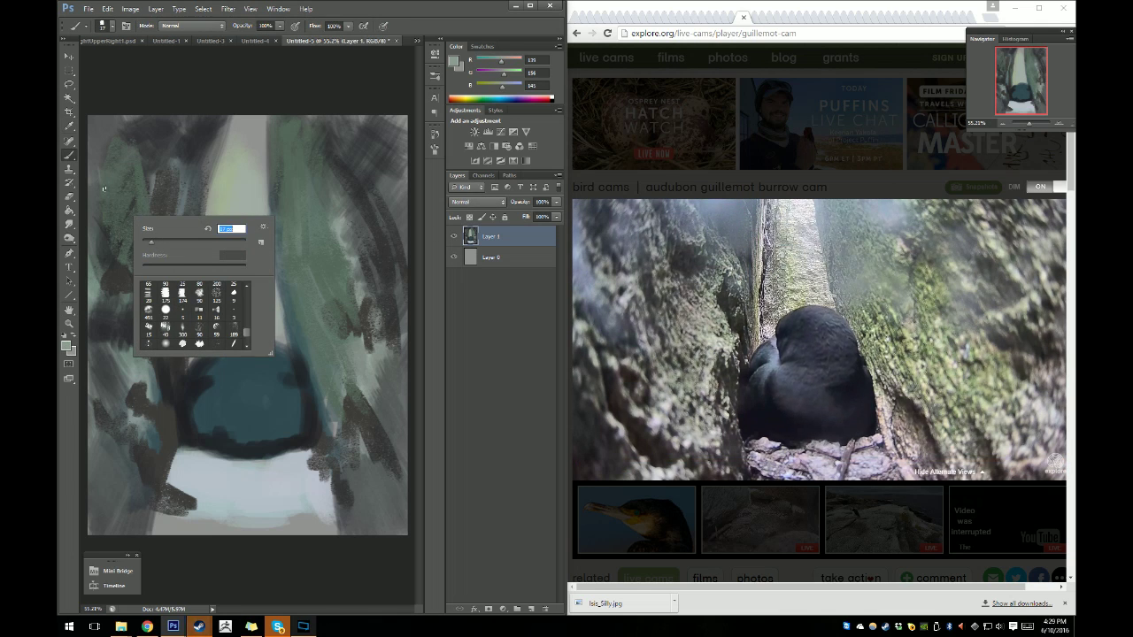
key(Return)
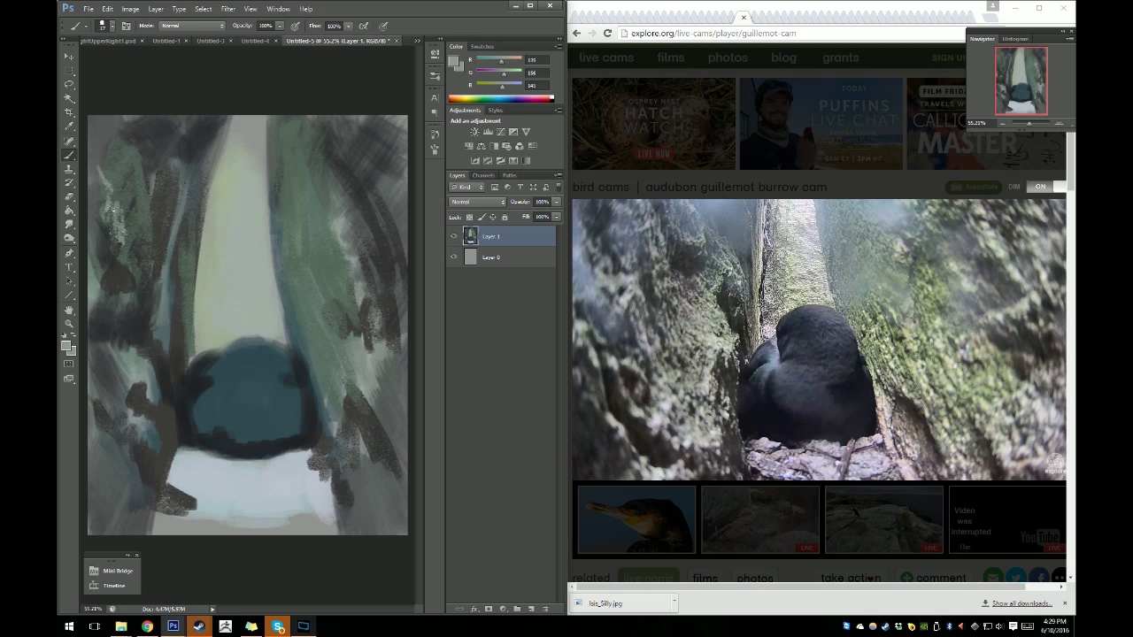
Dab light grey-green texture up and down the left rock wall.
drag(131, 244, 137, 271)
drag(109, 180, 99, 153)
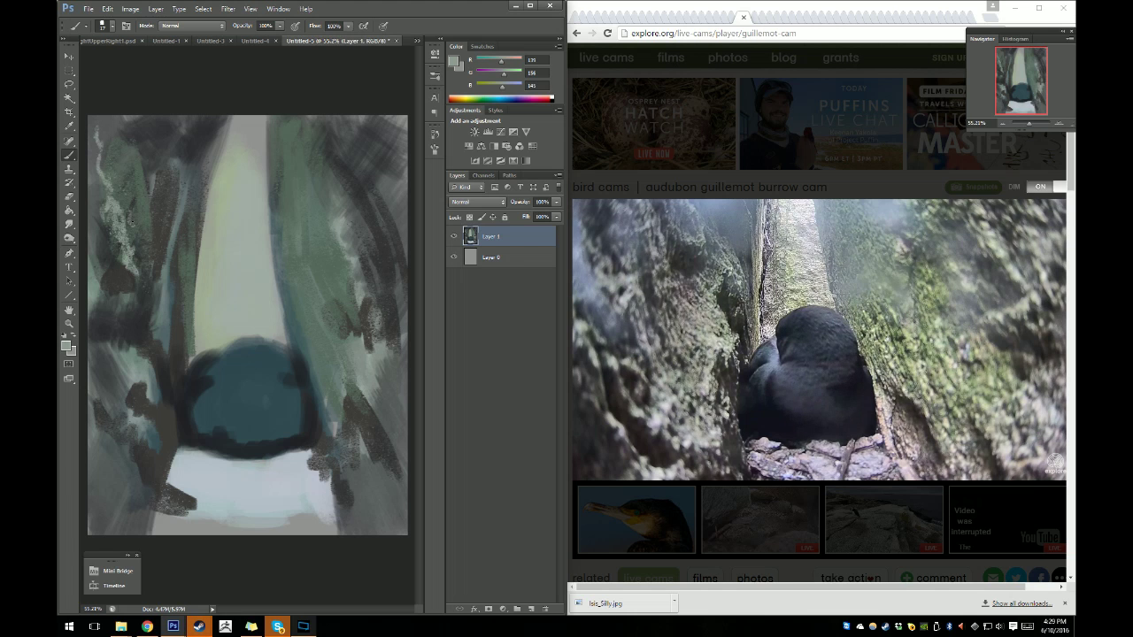
drag(131, 195, 115, 163)
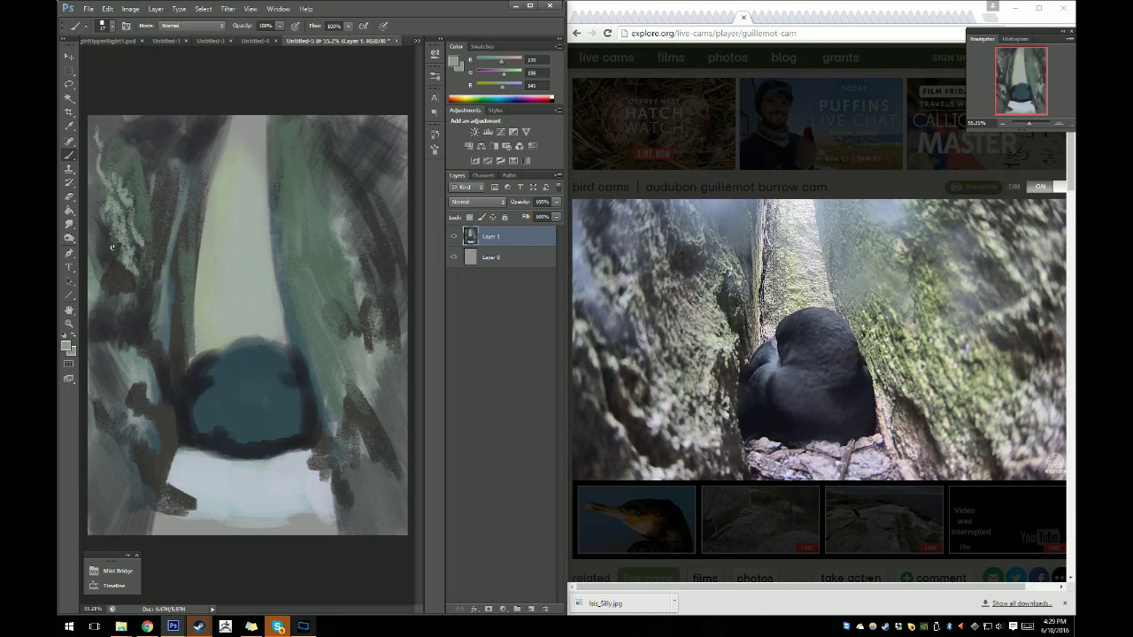
mouse_move(113, 248)
mouse_down()
mouse_move(89, 237)
mouse_move(111, 275)
mouse_move(115, 266)
mouse_move(124, 303)
mouse_move(121, 277)
mouse_up()
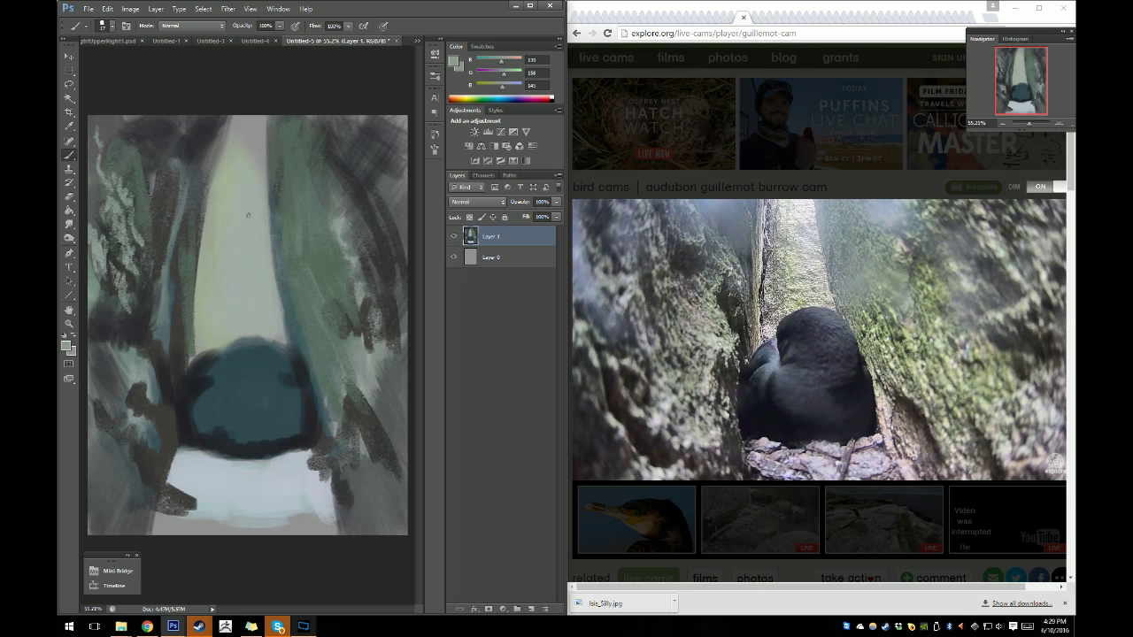
Resize the brush and dab light texture on the upper right wall.
mouse_move(367, 156)
mouse_down()
mouse_move(369, 193)
mouse_move(394, 204)
mouse_up()
right_click(387, 204)
click(376, 178)
mouse_move(363, 151)
mouse_down()
mouse_move(364, 181)
mouse_move(397, 219)
mouse_up()
drag(357, 161, 370, 122)
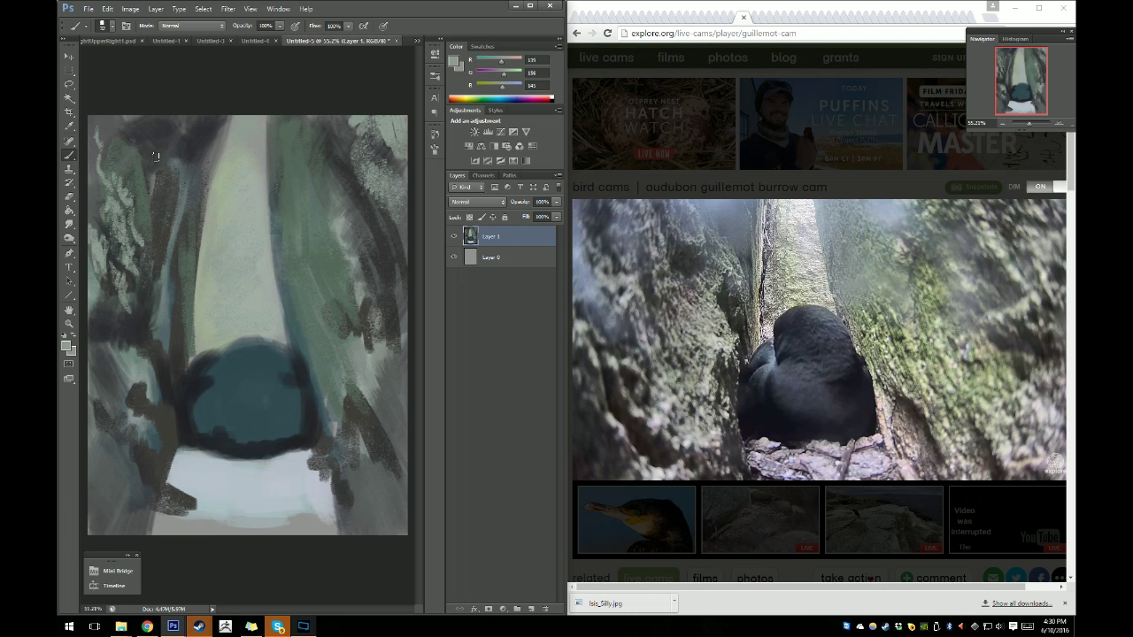
Cover the dark left wall and the dark areas right of the bird with grey-green.
mouse_move(149, 281)
mouse_down()
mouse_move(147, 292)
mouse_move(161, 287)
mouse_move(142, 316)
mouse_move(115, 309)
mouse_move(137, 349)
mouse_move(115, 301)
mouse_move(112, 358)
mouse_move(97, 318)
mouse_up()
right_click(142, 314)
click(114, 313)
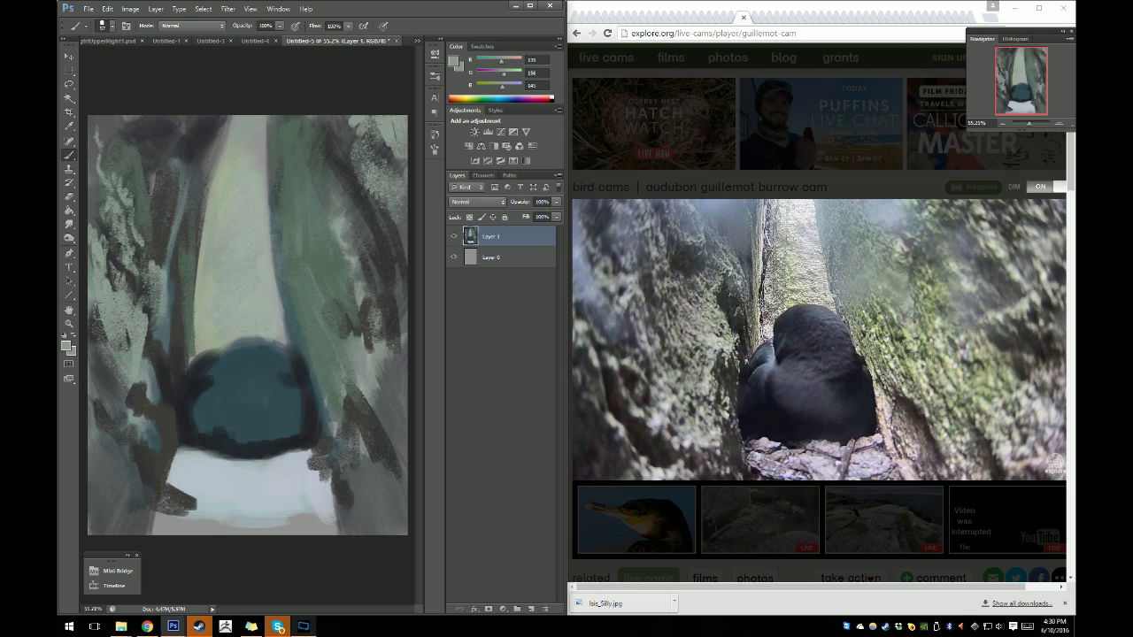
mouse_move(124, 265)
mouse_down()
mouse_move(135, 335)
mouse_move(119, 400)
mouse_move(120, 372)
mouse_move(101, 359)
mouse_move(114, 423)
mouse_move(129, 426)
mouse_move(119, 473)
mouse_move(97, 433)
mouse_move(118, 466)
mouse_move(95, 416)
mouse_move(98, 386)
mouse_up()
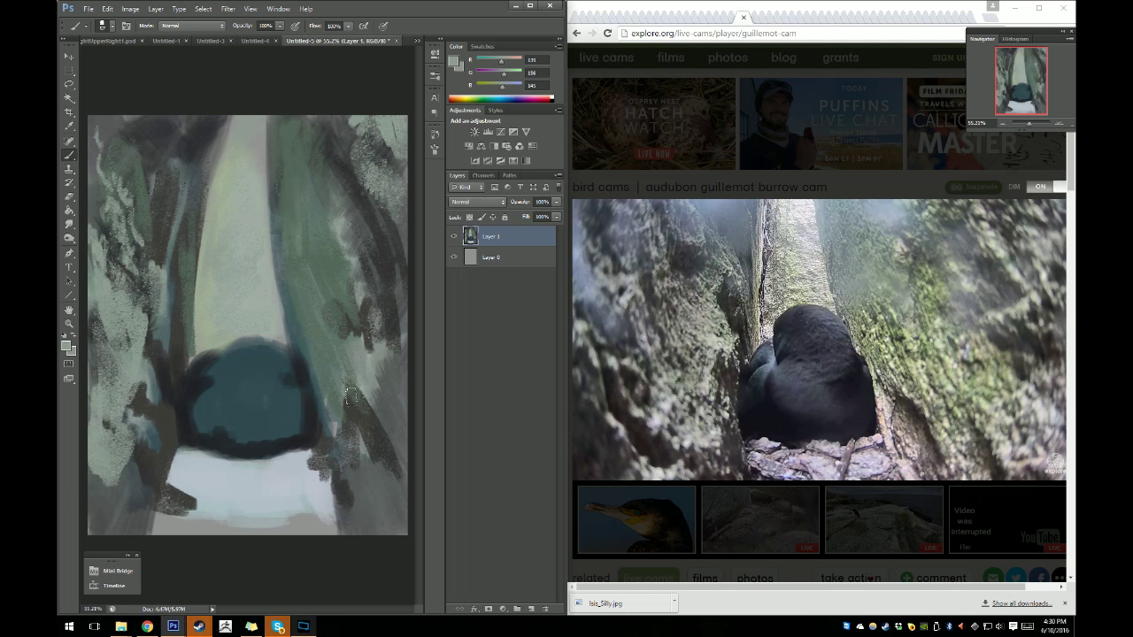
mouse_move(349, 397)
mouse_down()
mouse_move(320, 455)
mouse_move(313, 336)
mouse_move(327, 389)
mouse_move(335, 374)
mouse_up()
Set the foreground to pale yellow-green abc193 and shrink the brush.
click(66, 346)
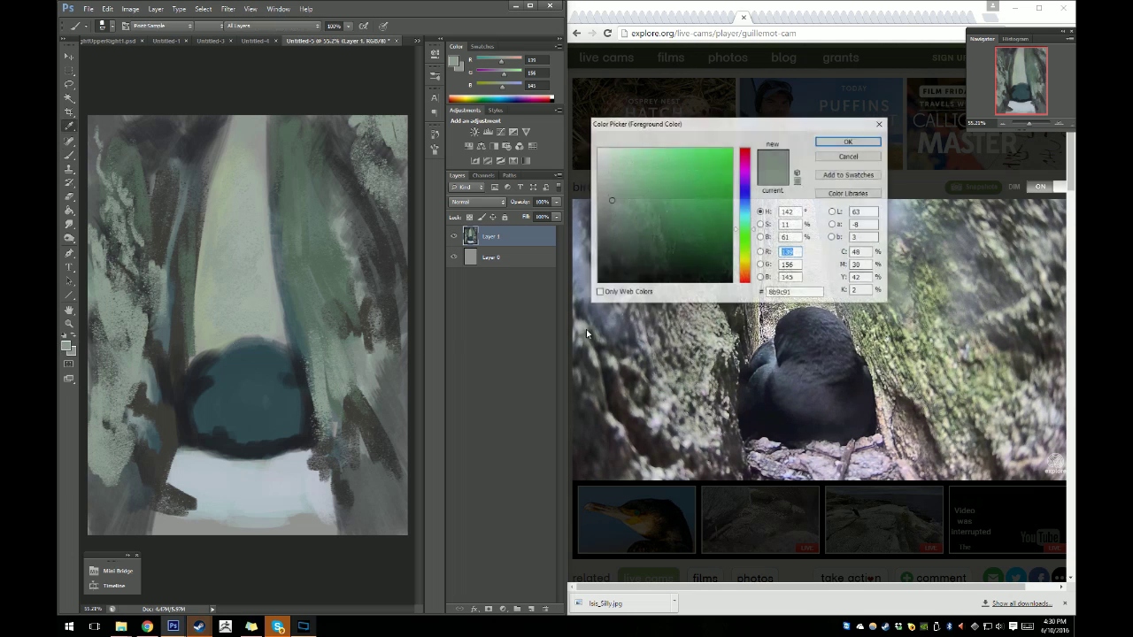
drag(663, 233, 628, 180)
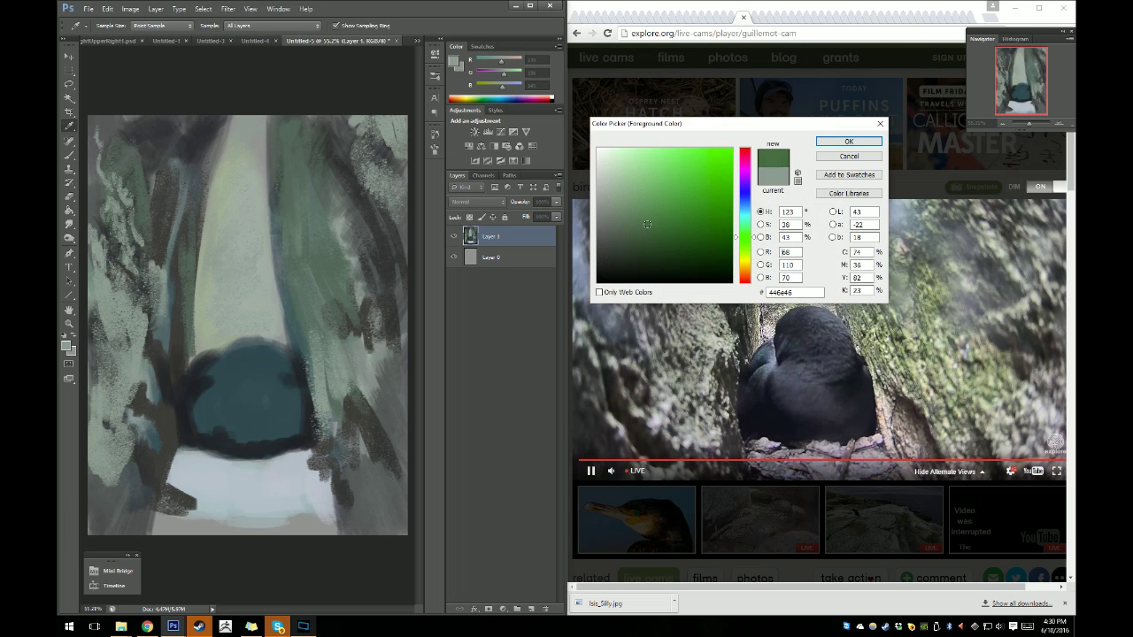
click(746, 251)
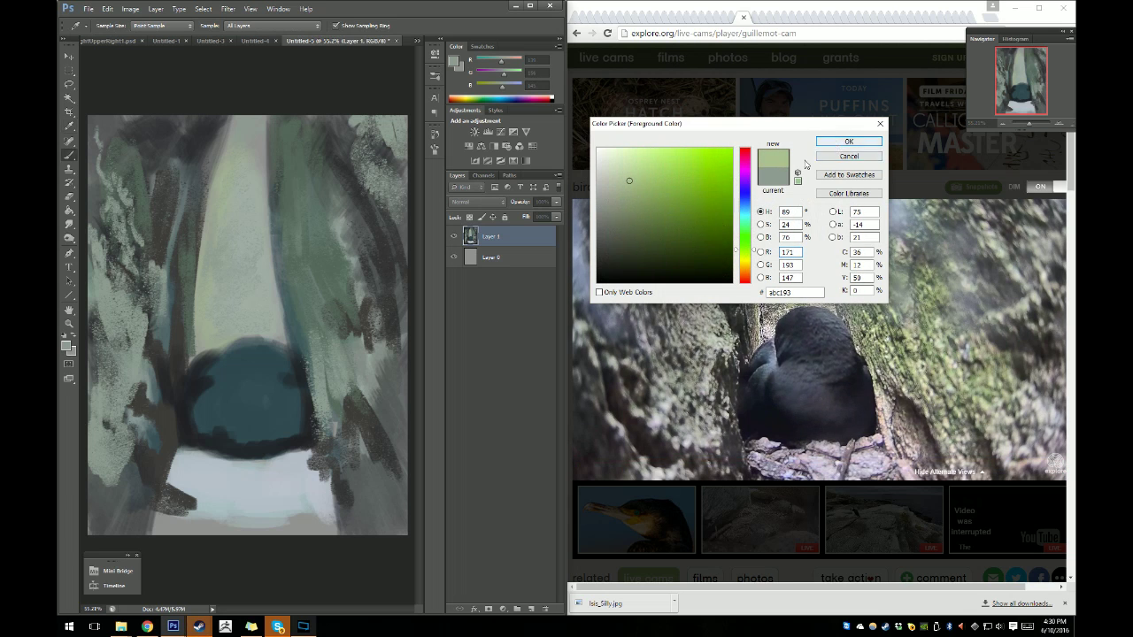
click(847, 142)
right_click(375, 352)
drag(375, 352, 365, 351)
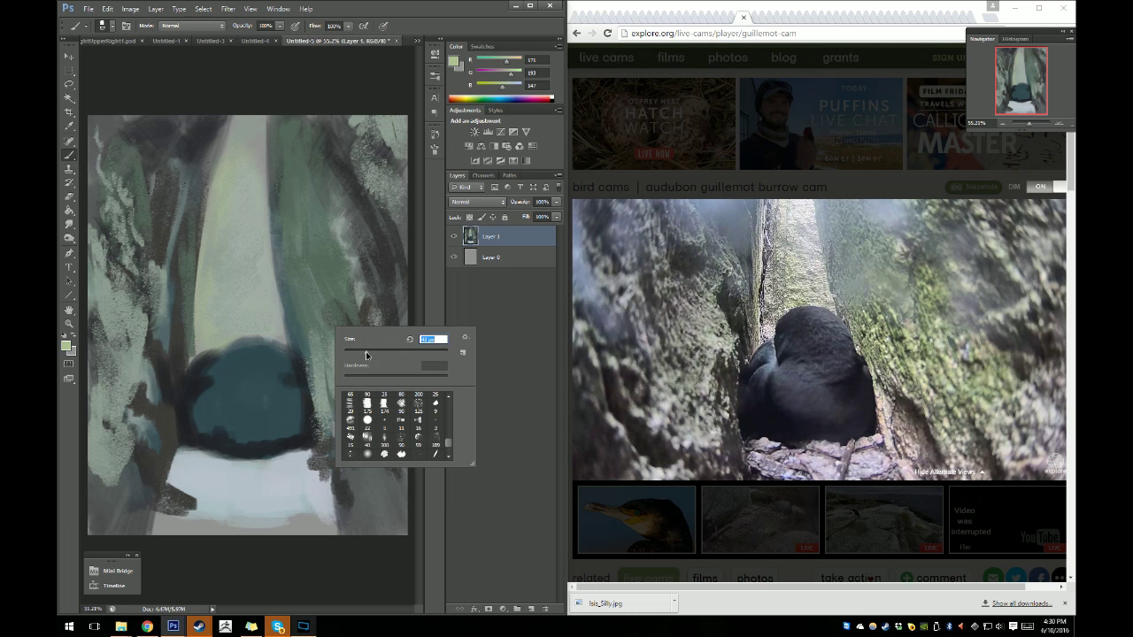
key(Return)
right_click(330, 370)
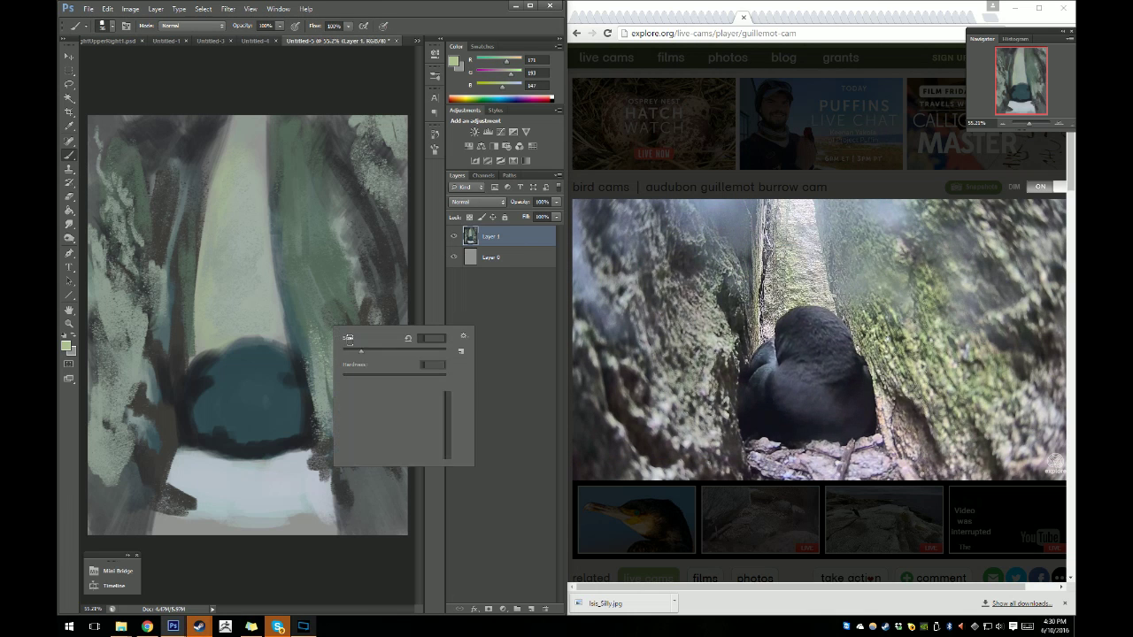
drag(361, 354, 358, 354)
key(Return)
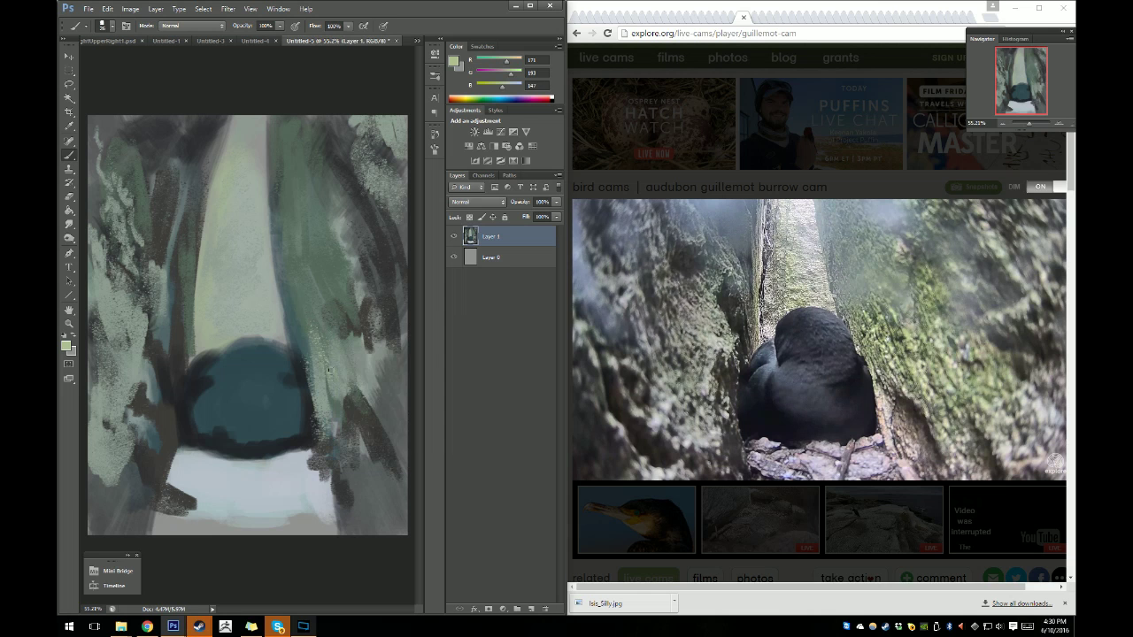
Paint light-green diagonal moss streaks on the rock right of the bird.
drag(310, 310, 340, 375)
drag(320, 314, 354, 377)
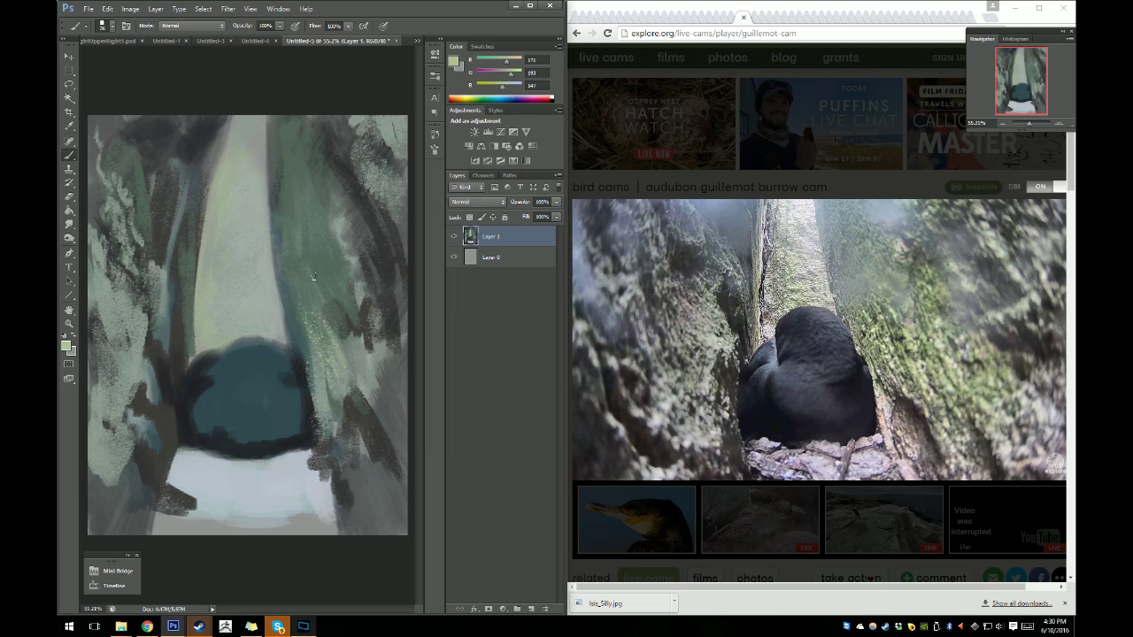
drag(311, 265, 371, 384)
mouse_move(338, 253)
mouse_down()
mouse_move(383, 374)
mouse_move(351, 290)
mouse_move(363, 280)
mouse_move(385, 341)
mouse_up()
drag(375, 299, 380, 354)
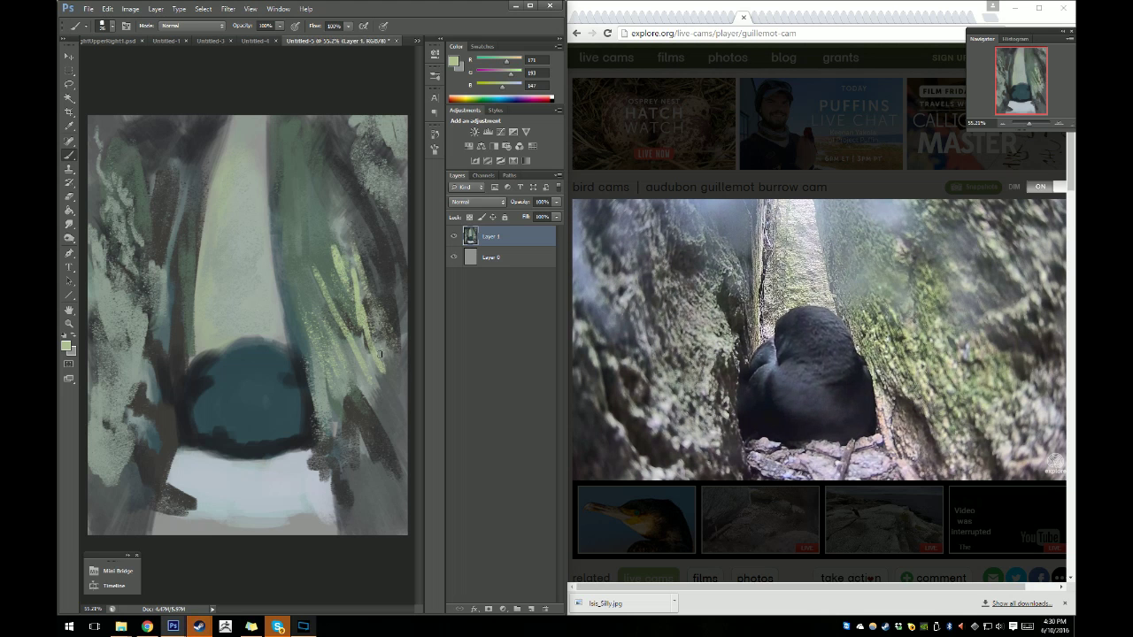
Resize the brush and extend the moss streaks higher and toward the lower right.
right_click(351, 260)
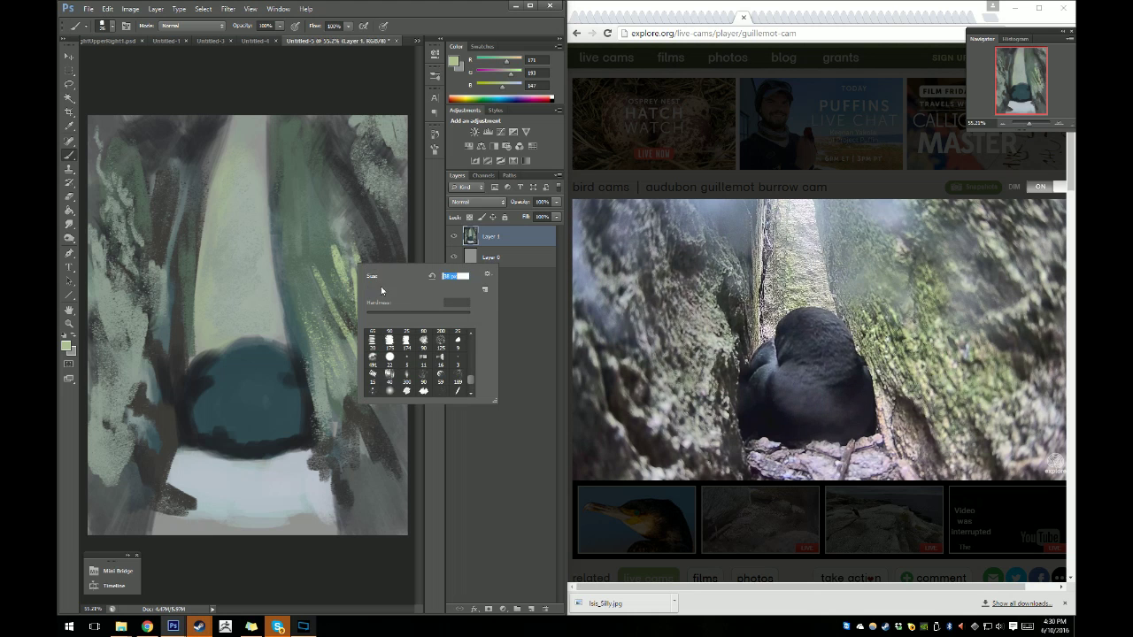
click(344, 264)
mouse_move(362, 282)
mouse_down()
mouse_move(346, 204)
mouse_move(391, 319)
mouse_move(368, 322)
mouse_move(390, 386)
mouse_up()
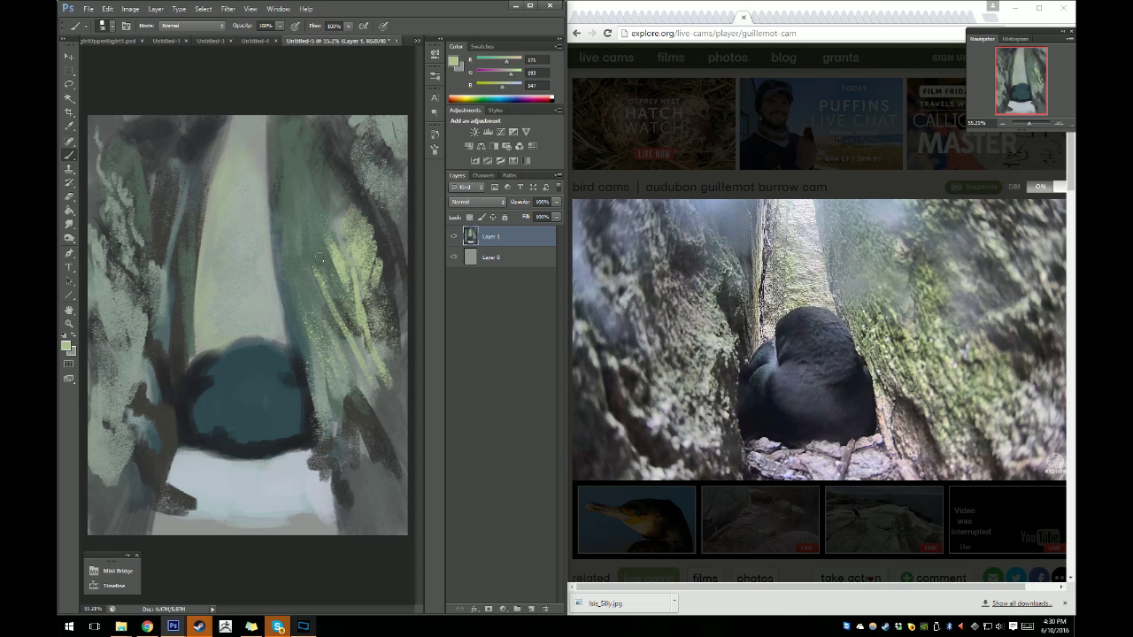
mouse_move(319, 257)
mouse_down()
mouse_move(350, 329)
mouse_move(400, 354)
mouse_up()
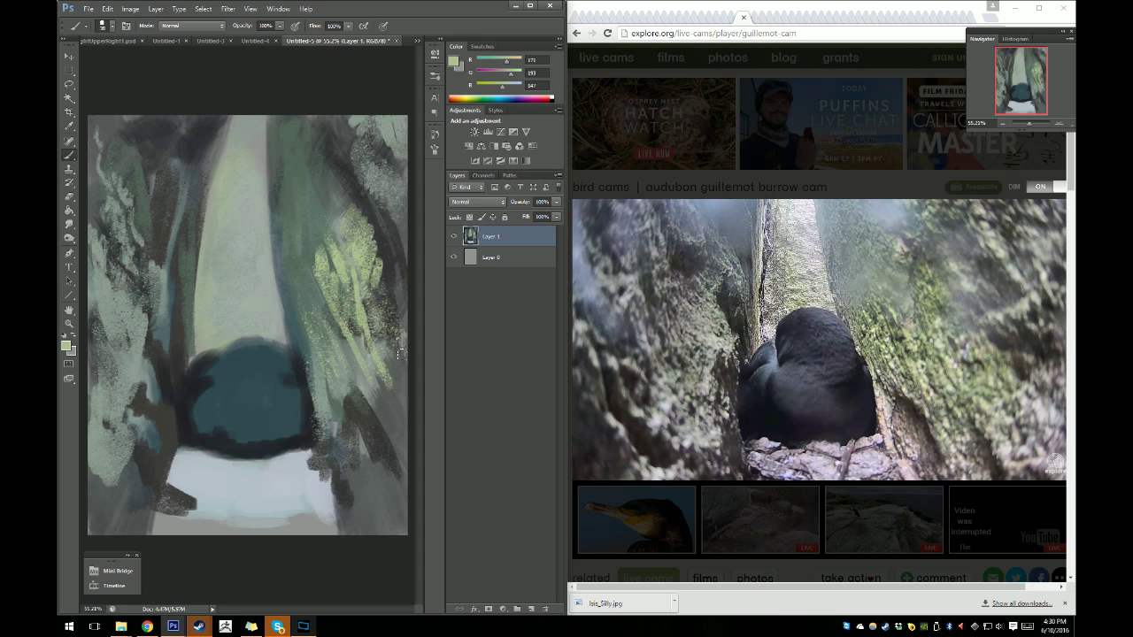
mouse_move(384, 308)
mouse_down()
mouse_move(409, 393)
mouse_move(377, 409)
mouse_up()
drag(344, 342, 393, 405)
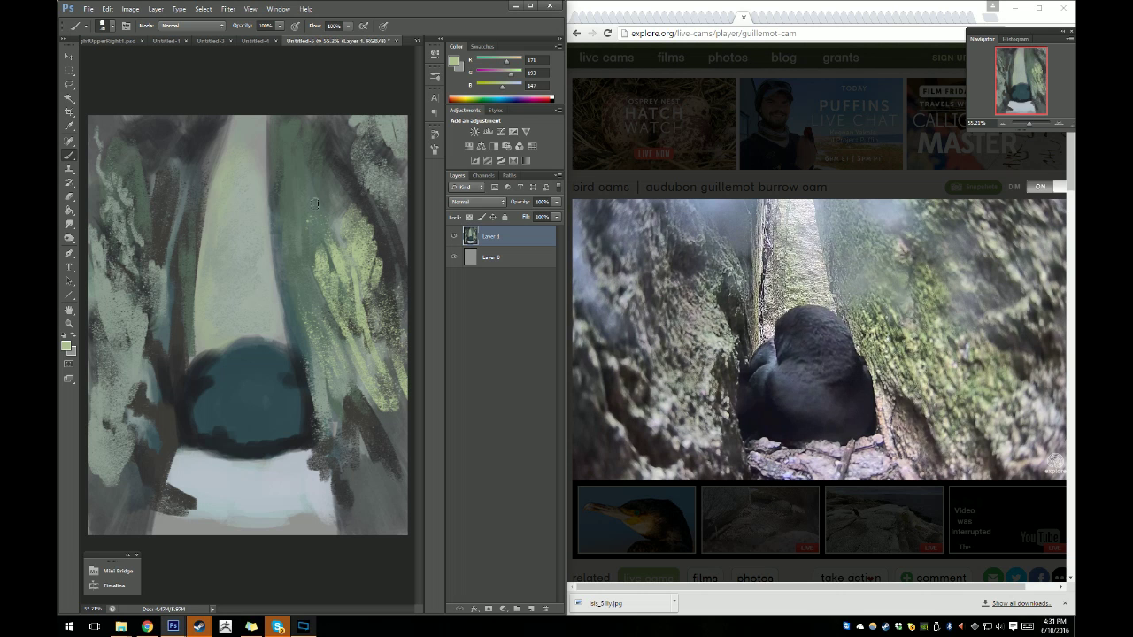
Pick a darker olive green and paint olive strokes into the moss.
click(67, 345)
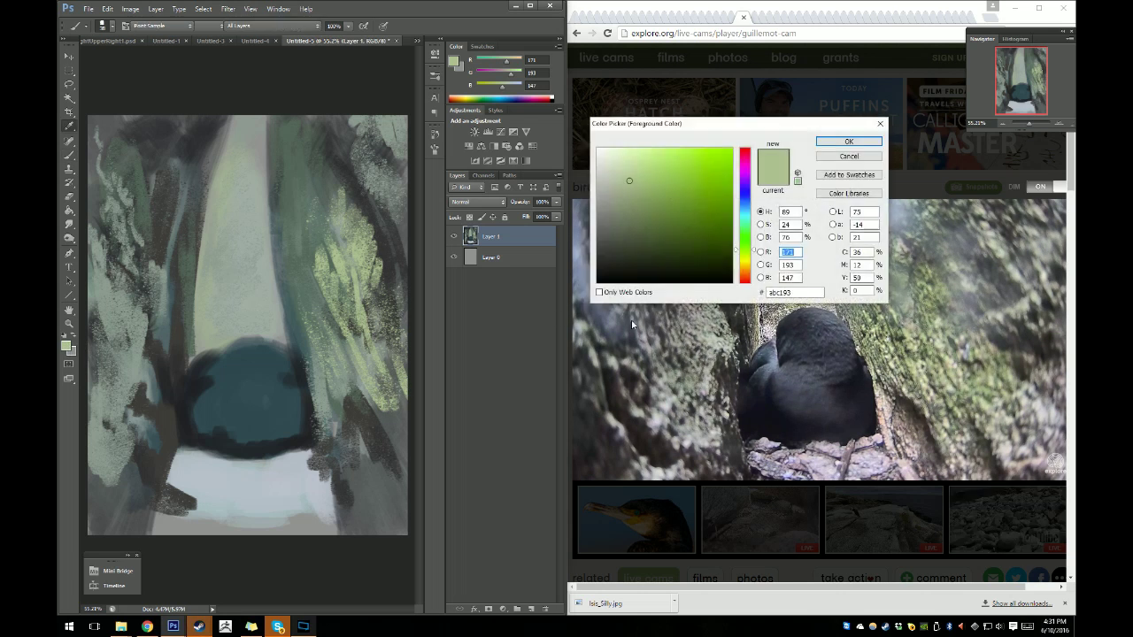
drag(746, 251, 746, 256)
click(637, 206)
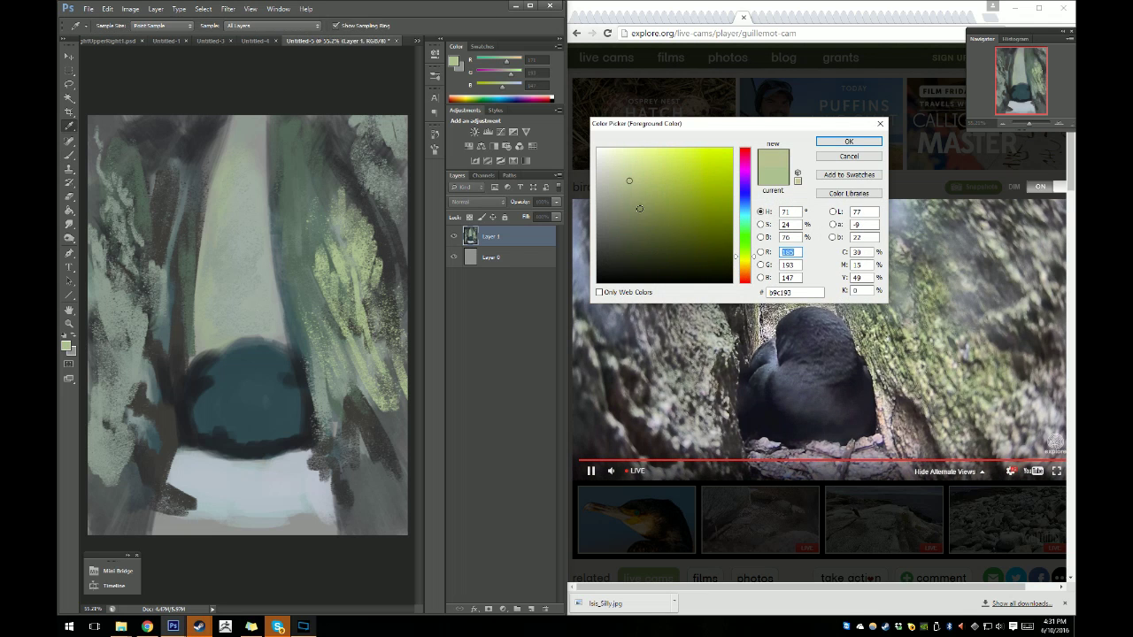
click(837, 139)
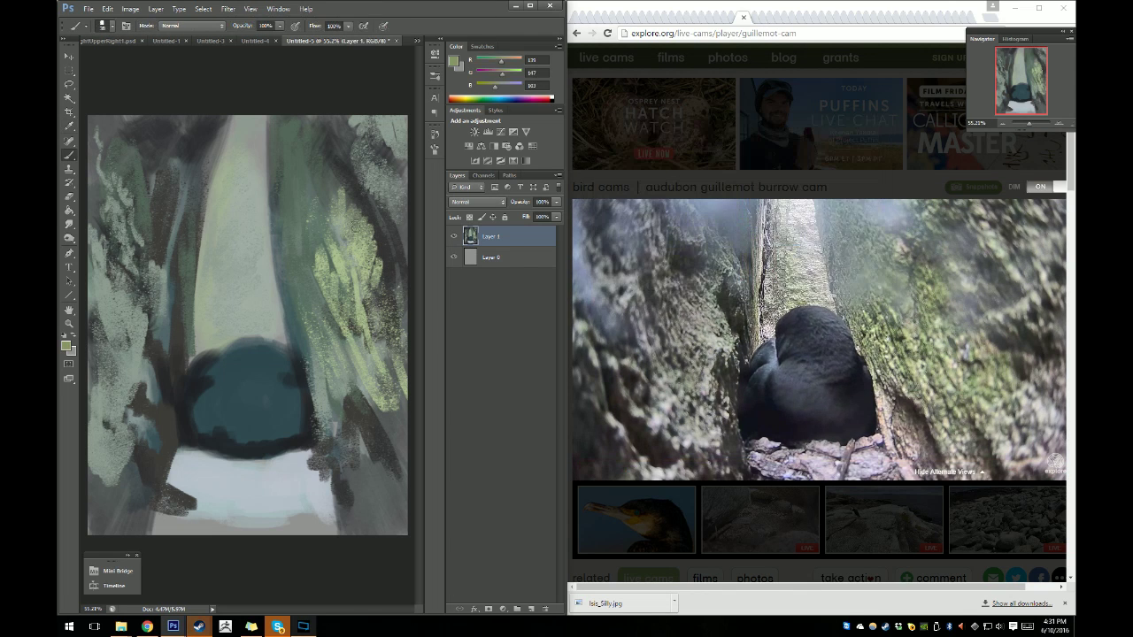
mouse_move(363, 228)
mouse_down()
mouse_move(378, 280)
mouse_move(332, 265)
mouse_move(350, 277)
mouse_up()
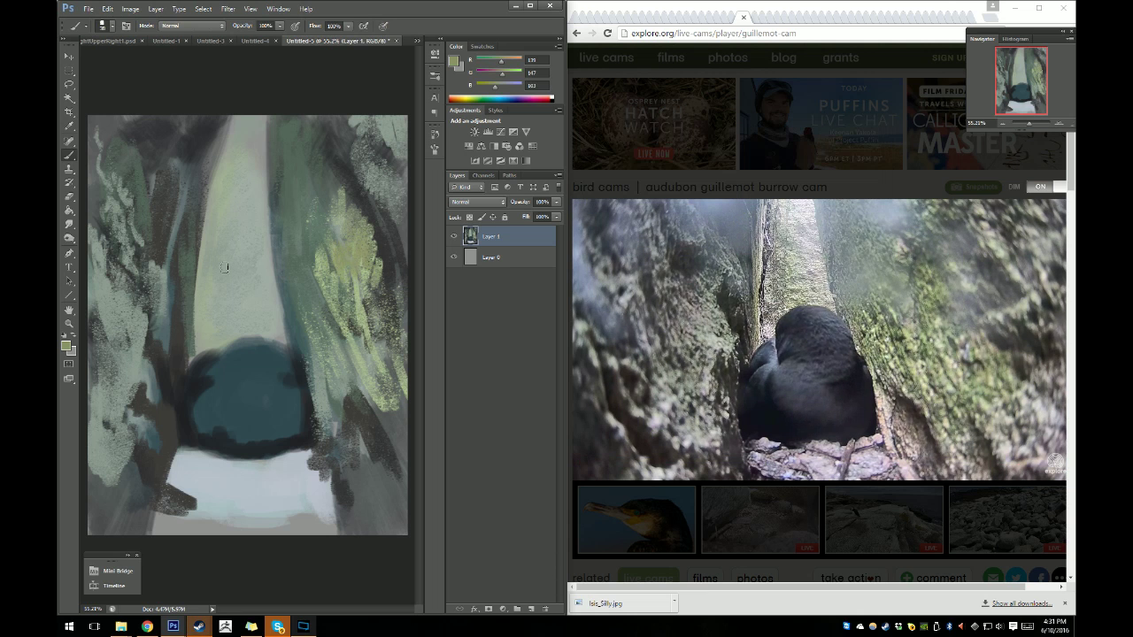
Sample a darker green from the canvas and paint dark green strokes into the moss.
click(69, 126)
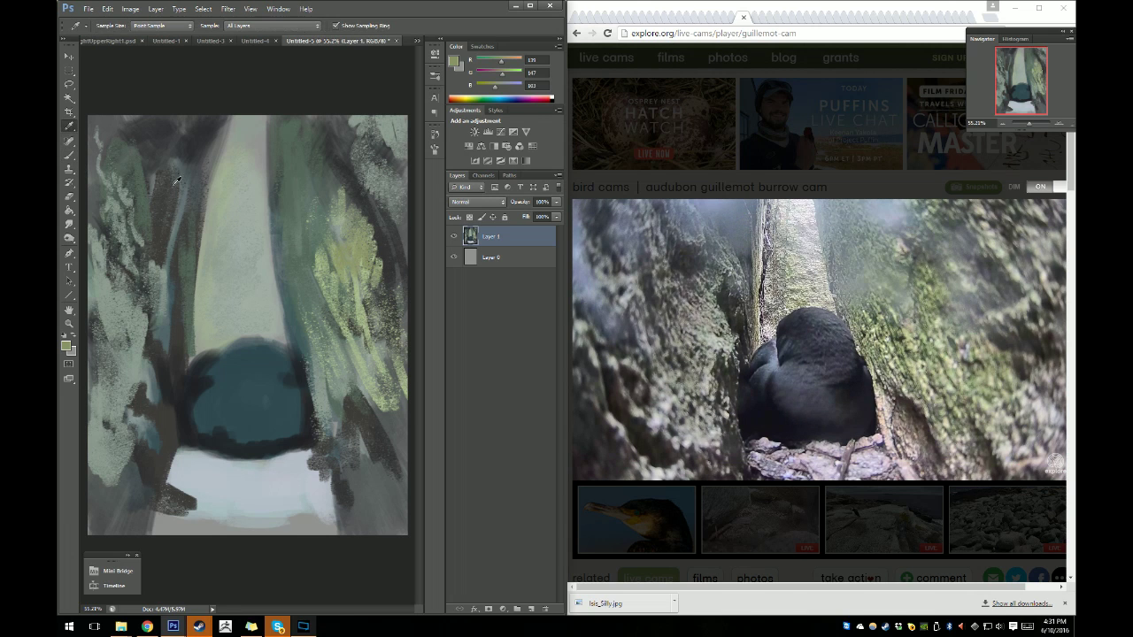
click(339, 287)
click(69, 156)
mouse_move(345, 246)
mouse_down()
mouse_move(332, 261)
mouse_move(340, 277)
mouse_up()
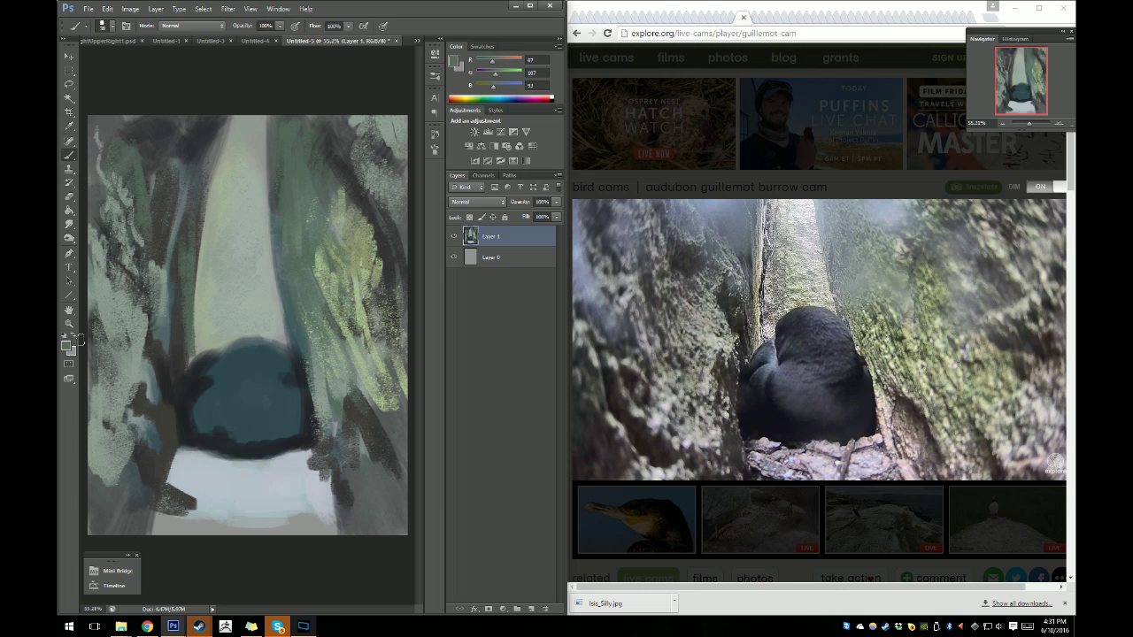
Sample a light yellow-green and paint strokes down the right rock wall.
click(70, 129)
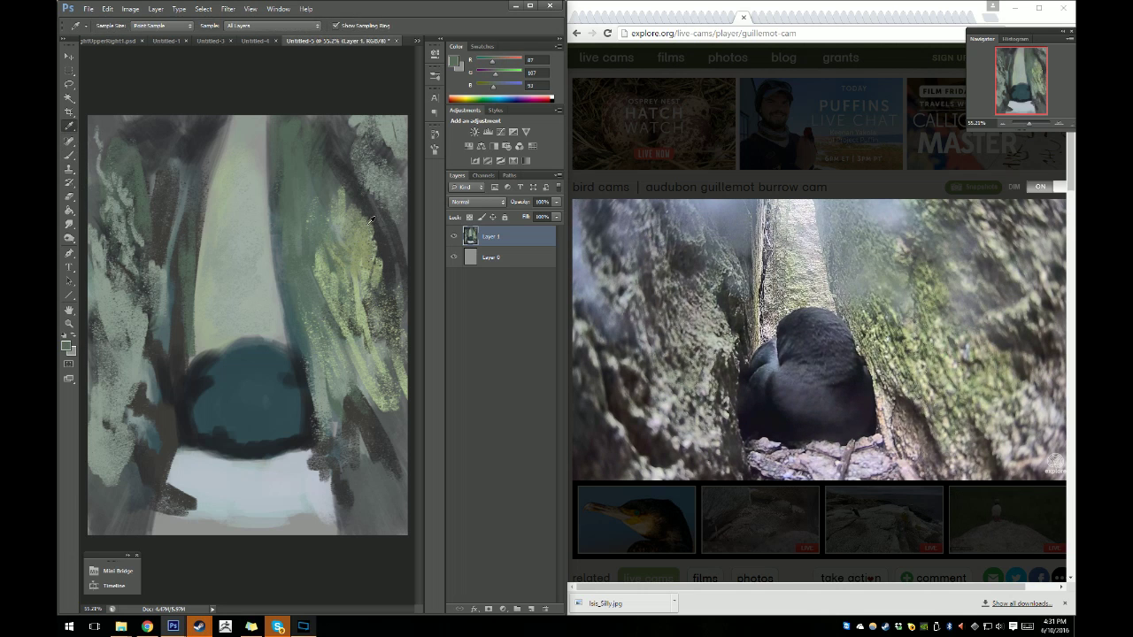
click(362, 252)
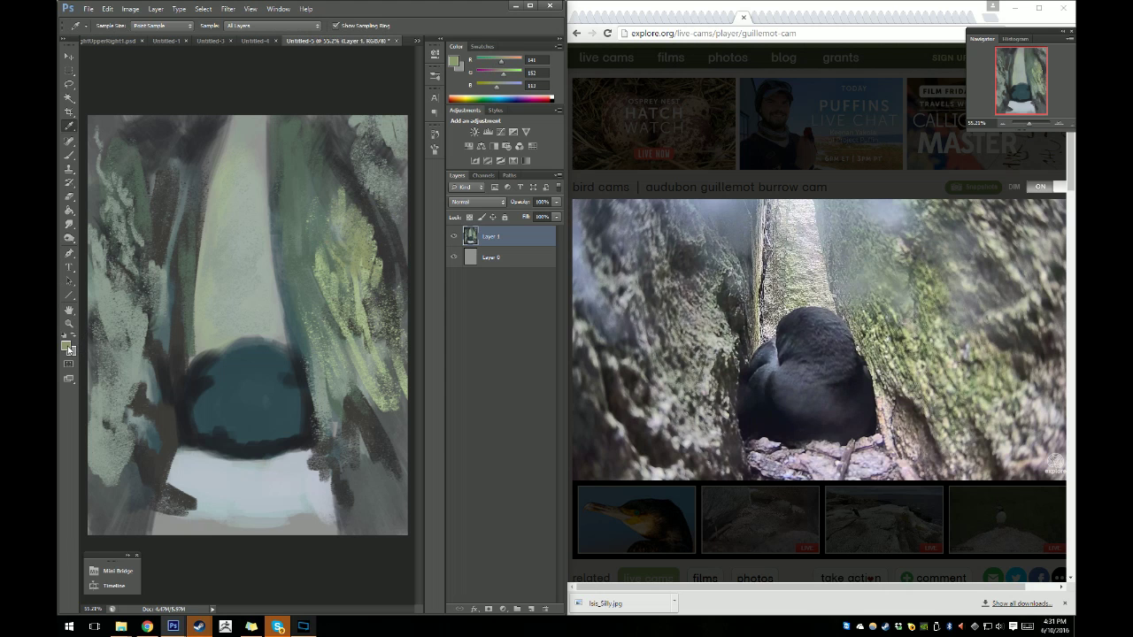
click(69, 154)
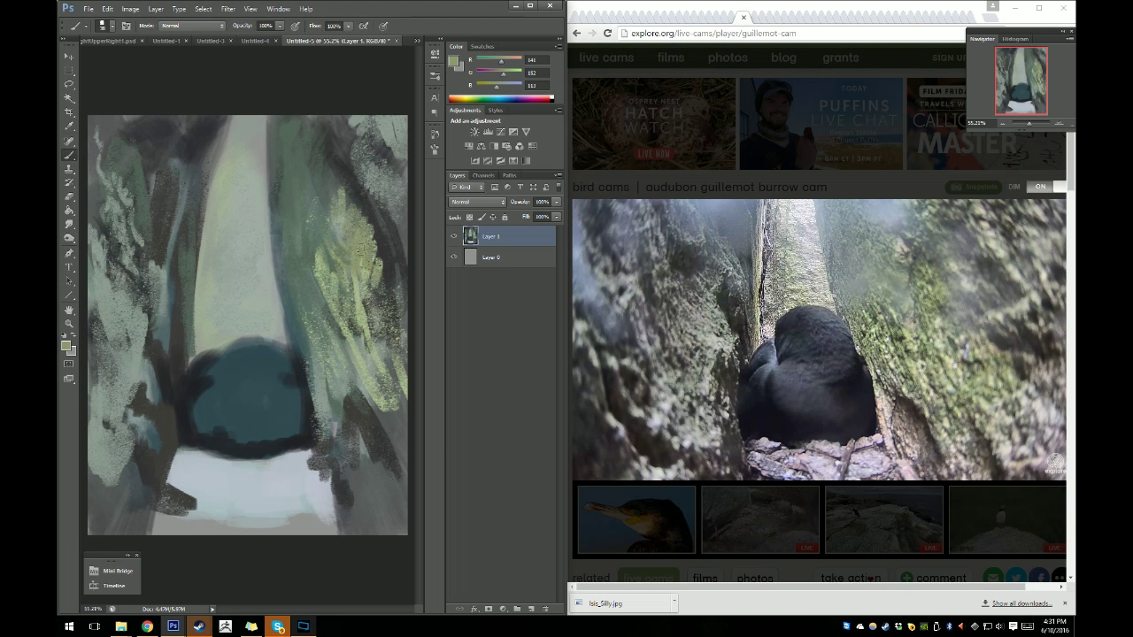
mouse_move(347, 193)
mouse_down()
mouse_move(375, 232)
mouse_move(389, 278)
mouse_move(379, 276)
mouse_up()
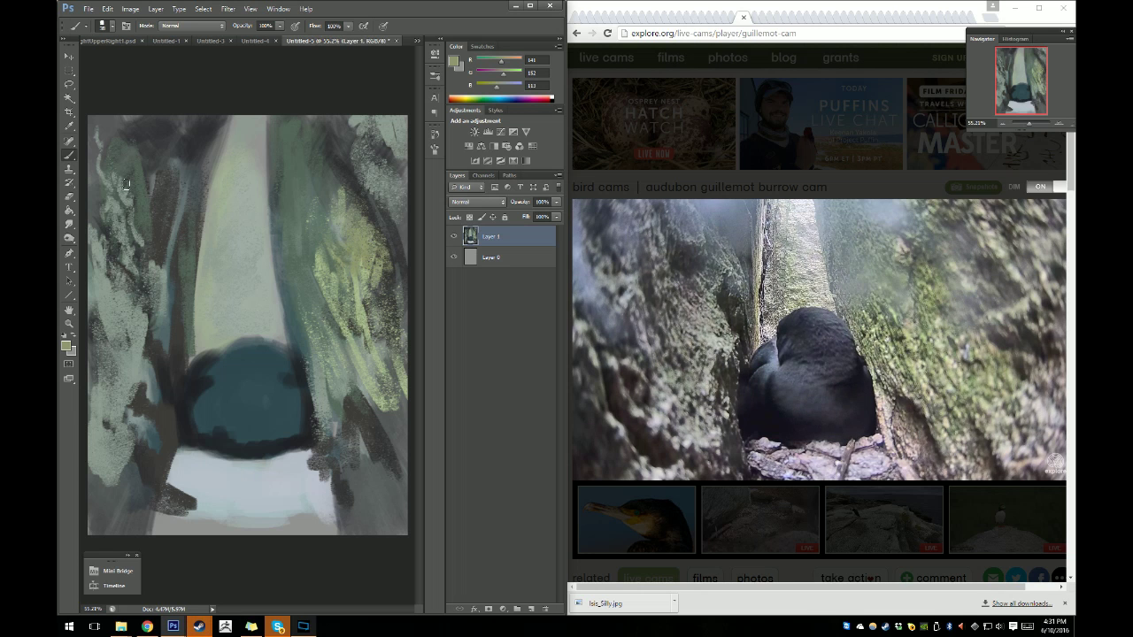
Sample a darker green from the canvas and resize the brush for more marks.
alt+click(275, 184)
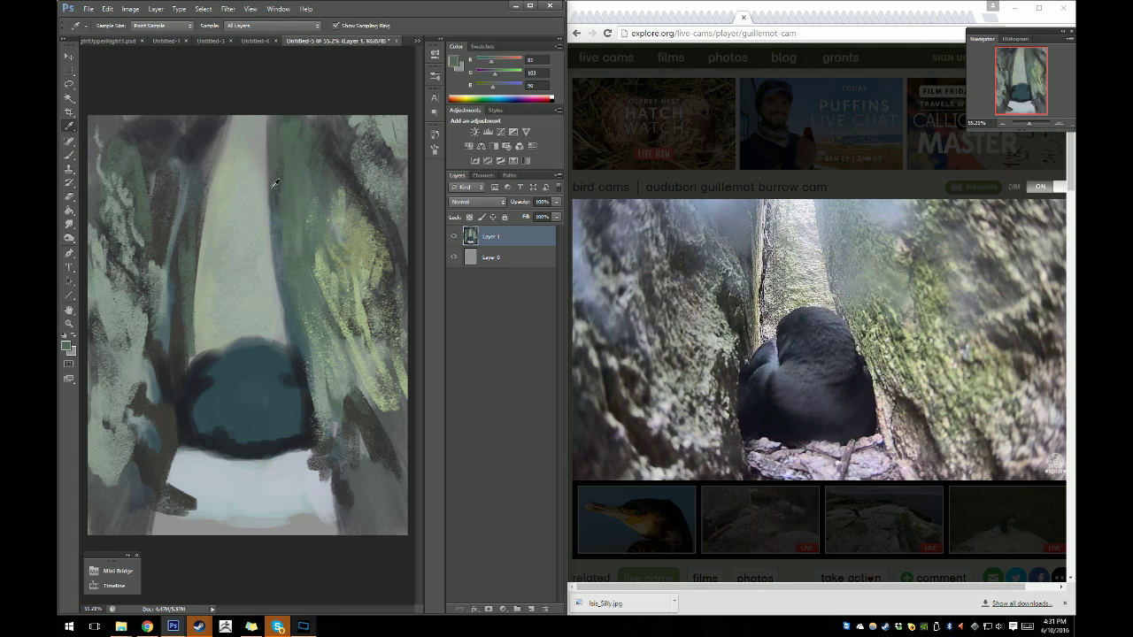
click(334, 151)
click(70, 156)
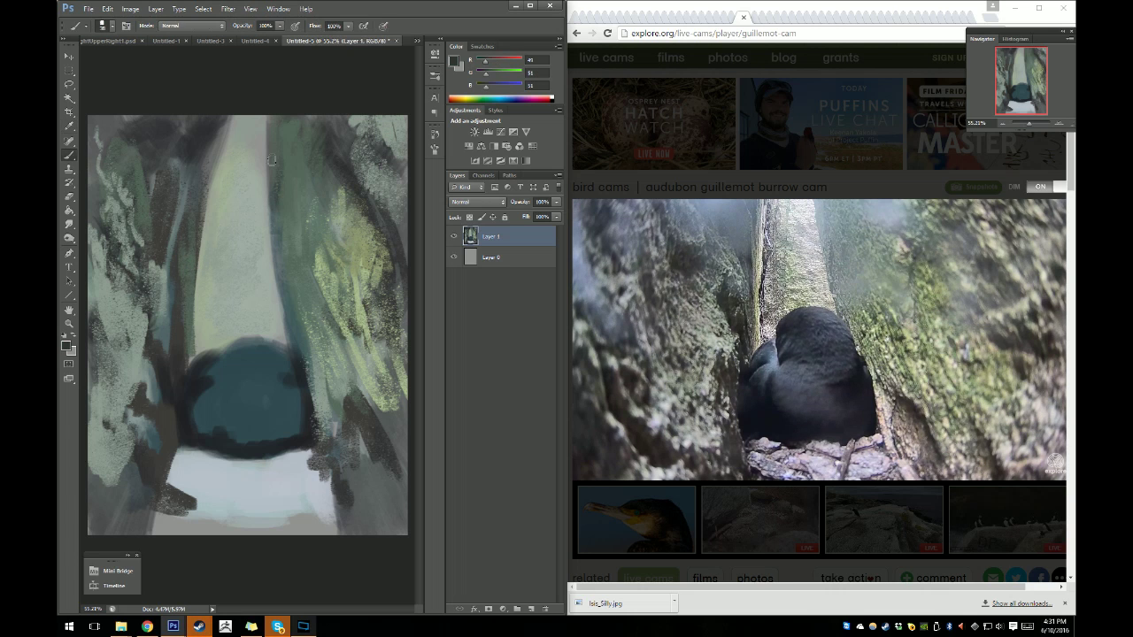
right_click(344, 185)
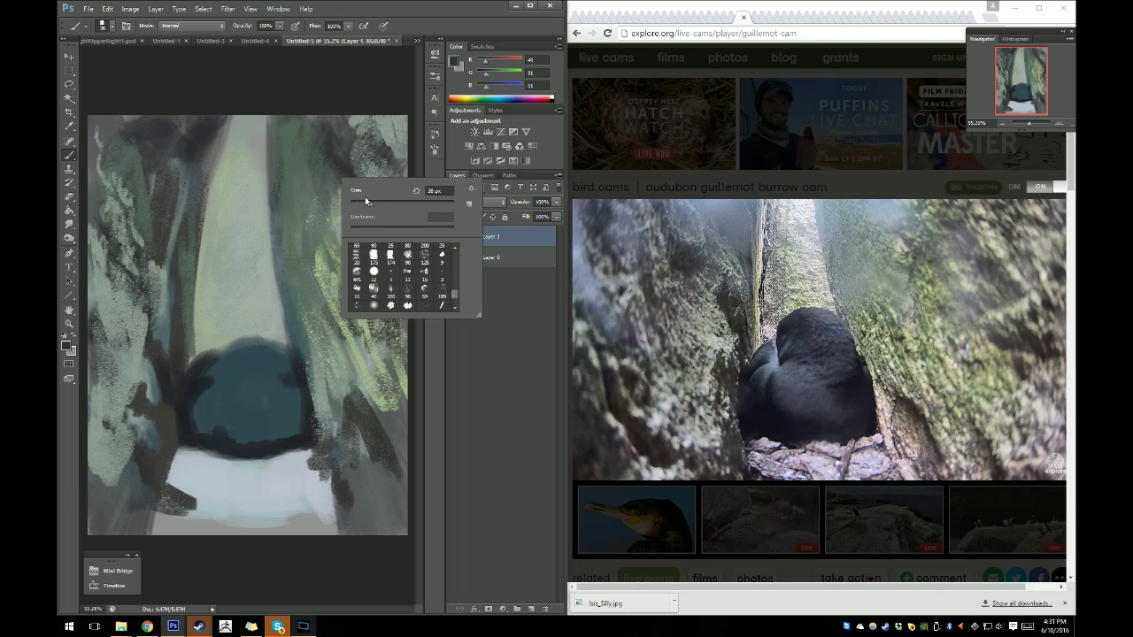
key(Return)
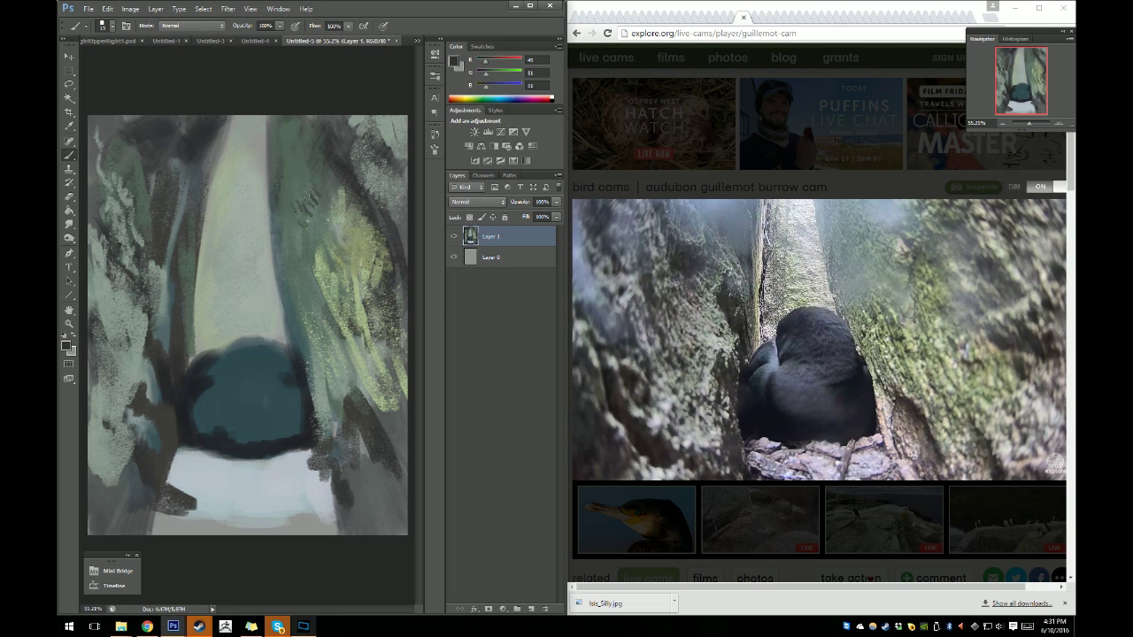
right_click(309, 192)
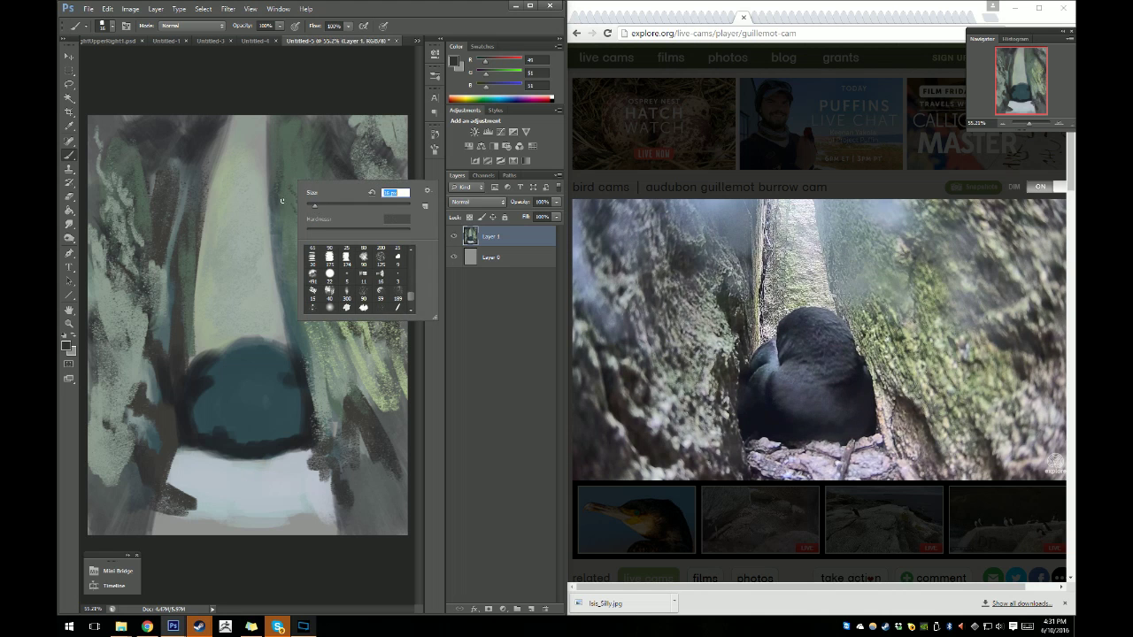
key(Return)
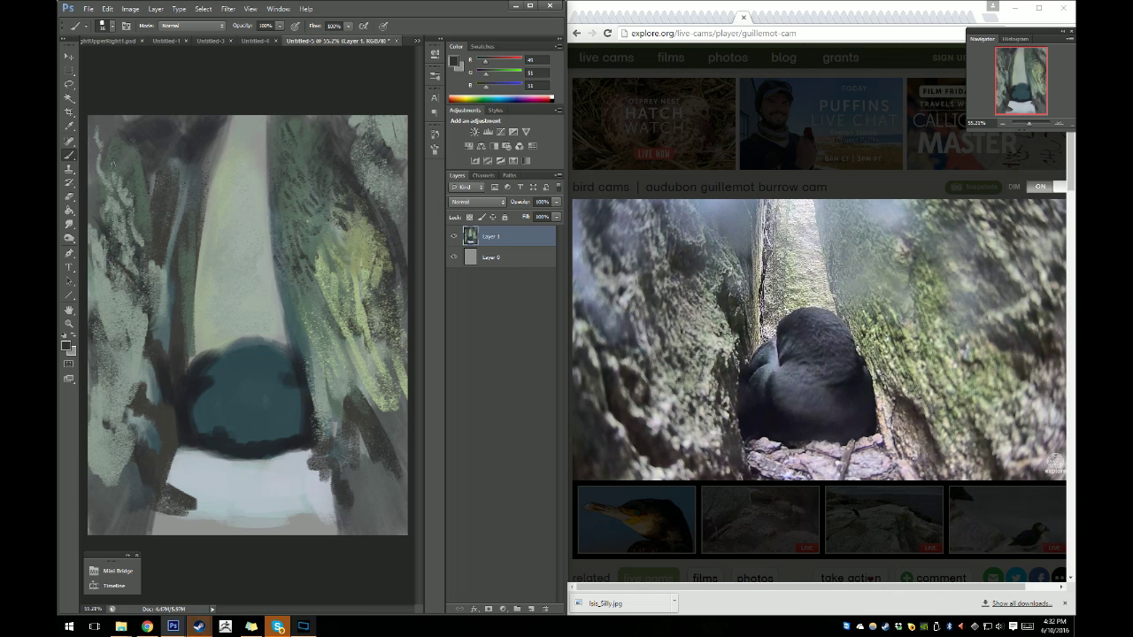
key(i)
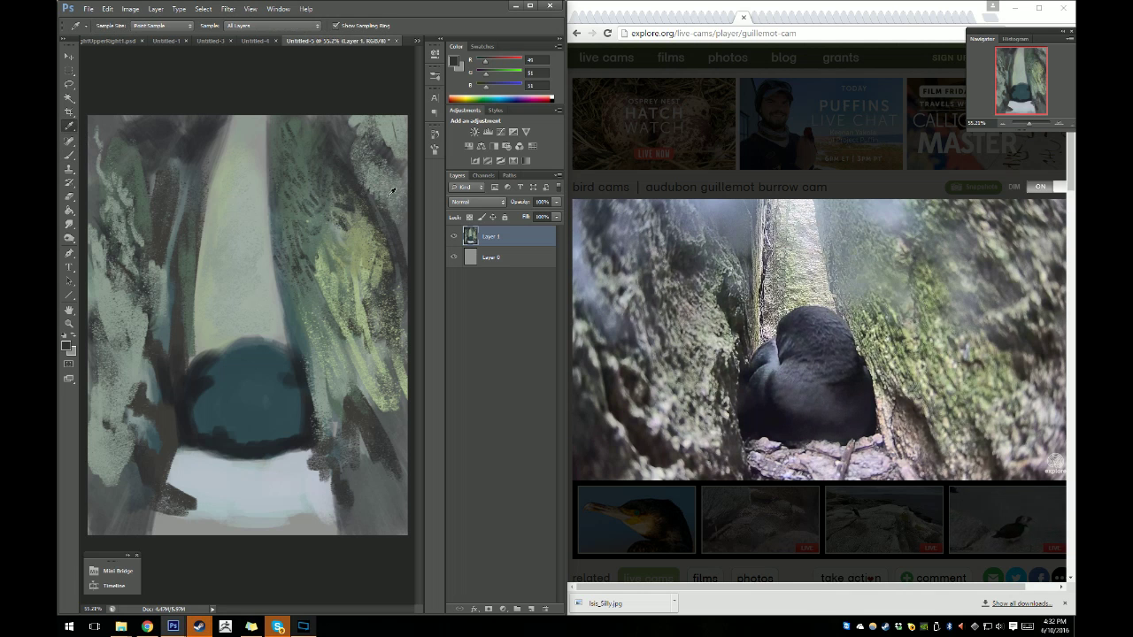
Sample the light olive from the right wall and lighten it to bbc3ab.
click(373, 258)
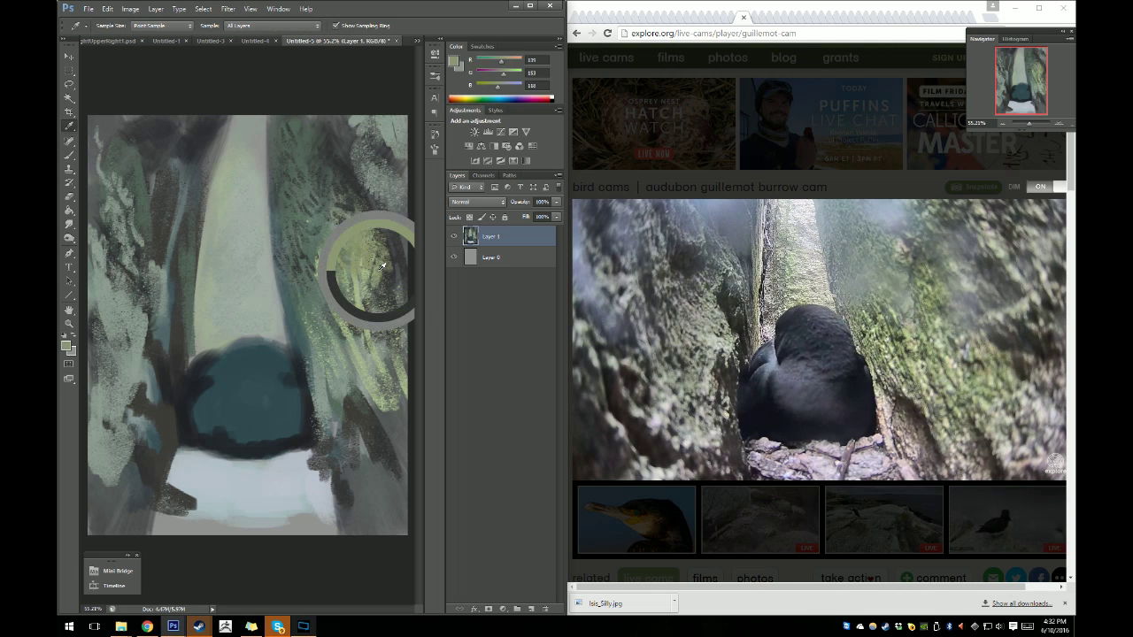
click(66, 345)
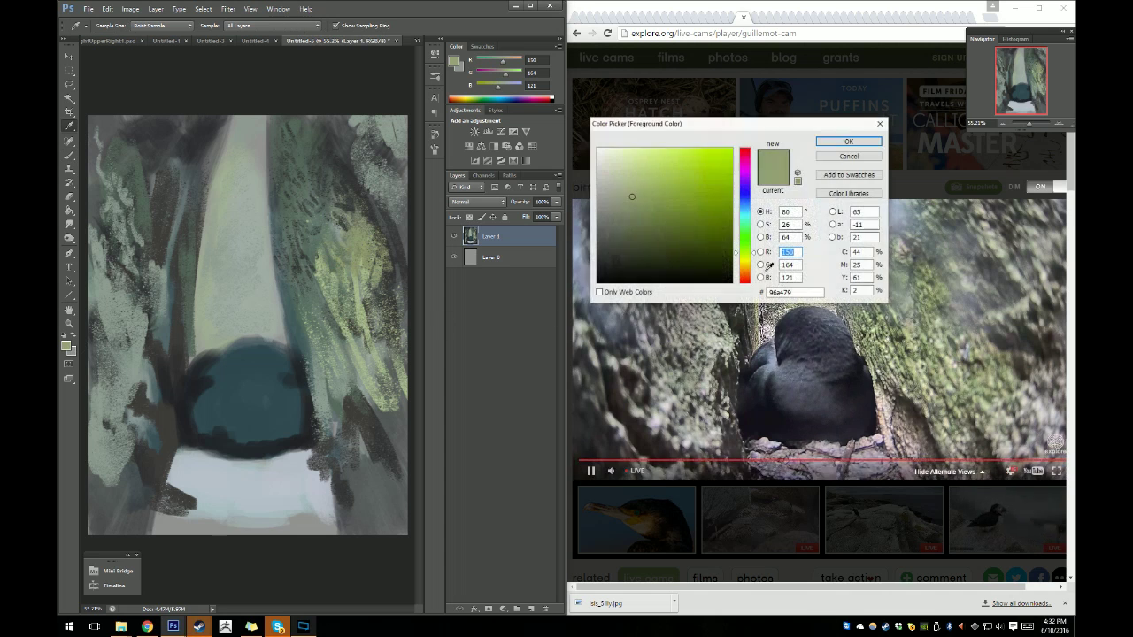
click(614, 180)
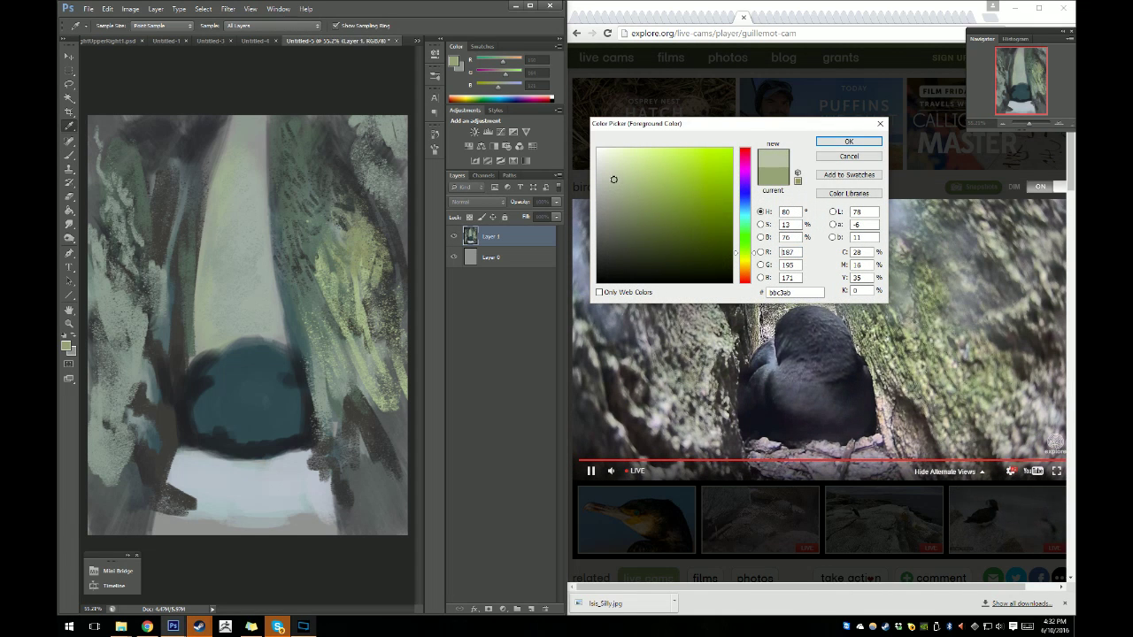
key(Return)
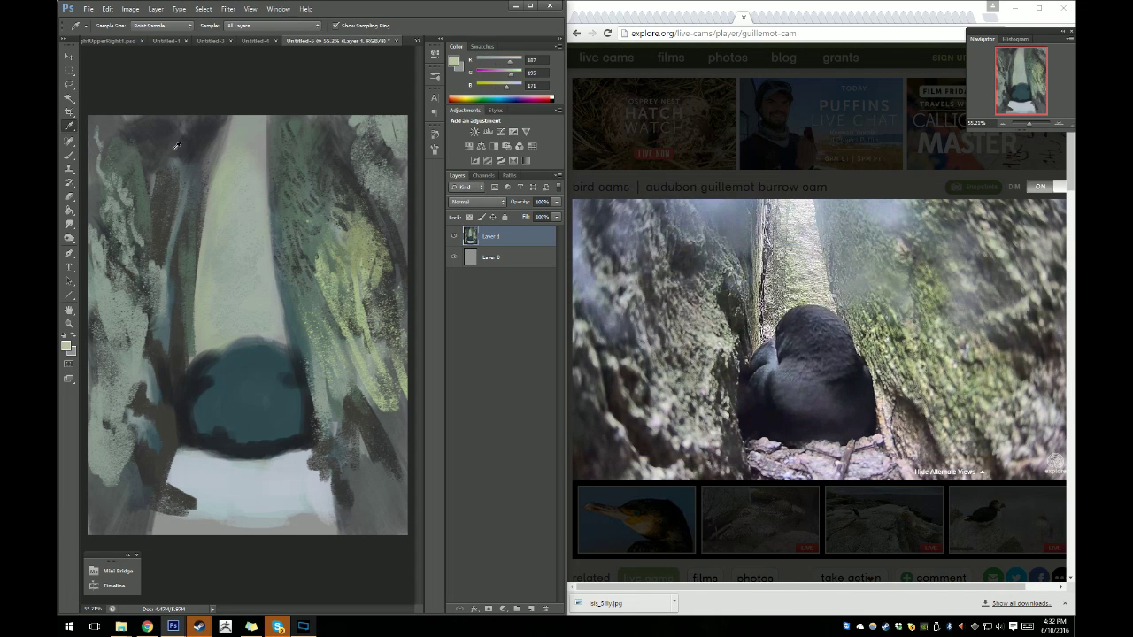
key(b)
Shrink the brush and dab pale grey-green highlights across the upper-right rock.
right_click(368, 218)
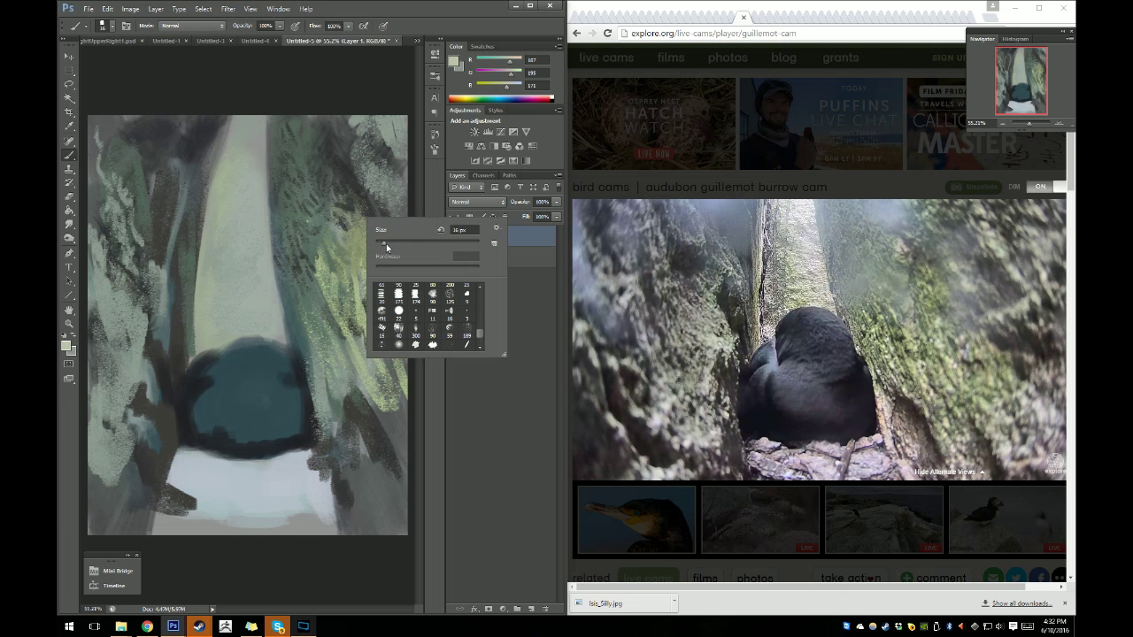
click(365, 181)
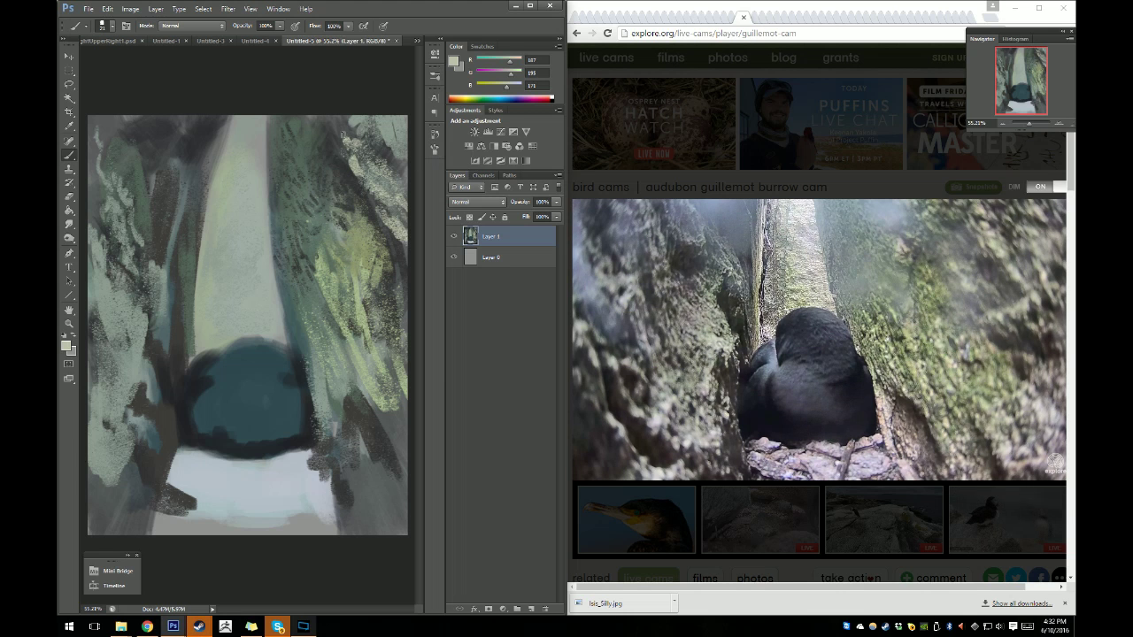
drag(341, 133, 334, 124)
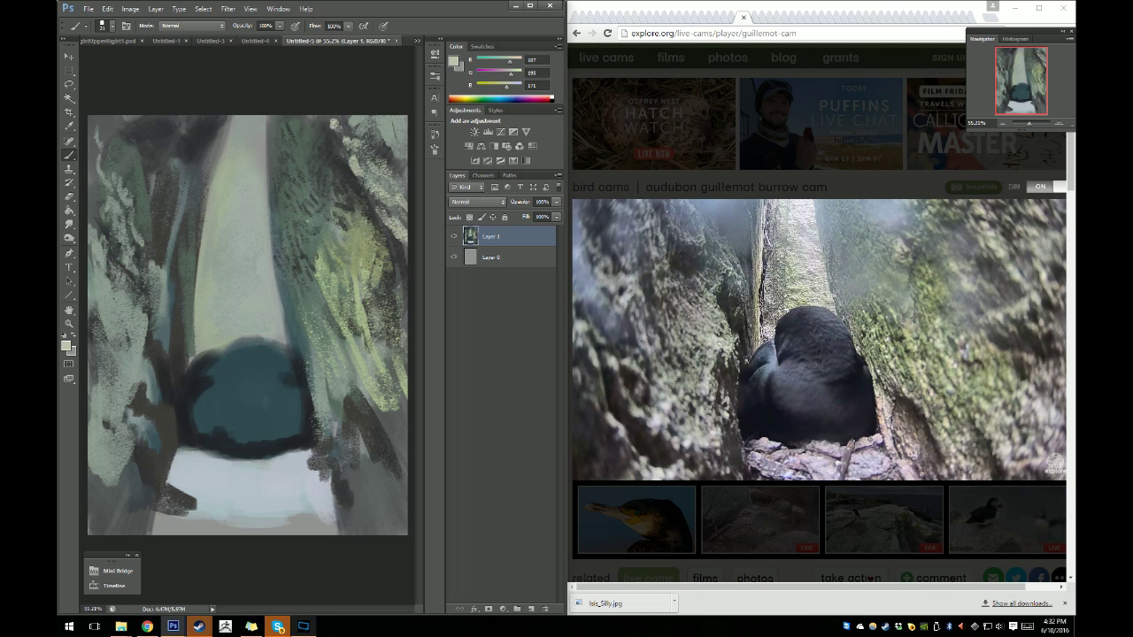
drag(368, 222, 408, 277)
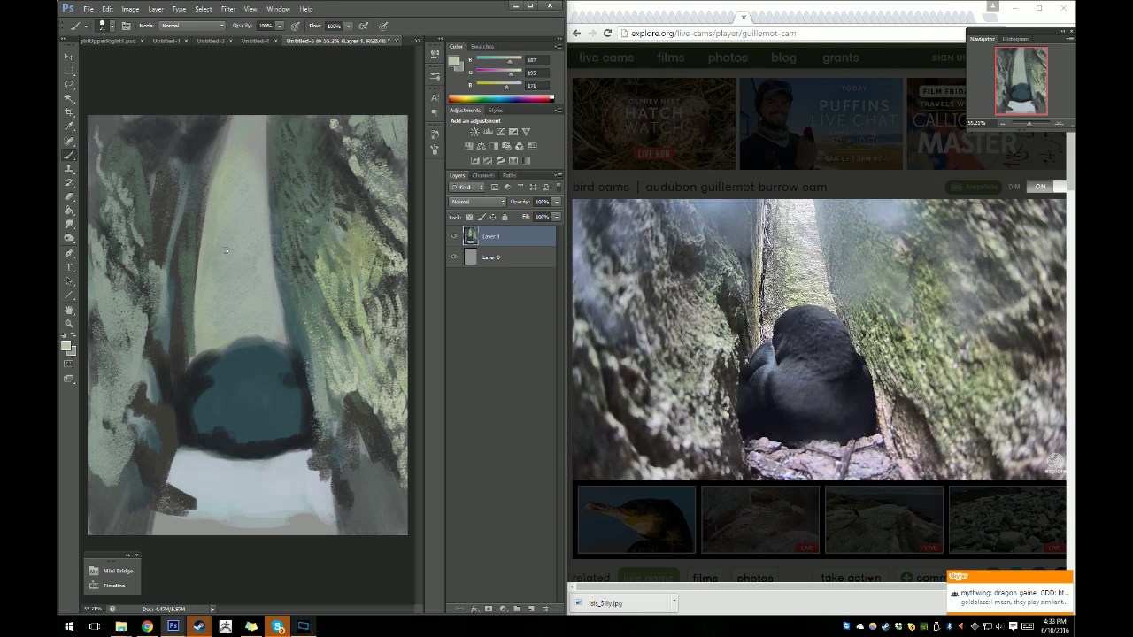
Sample the right wall's yellow-green, darken it slightly, and paint a moss patch there.
key(i)
click(361, 237)
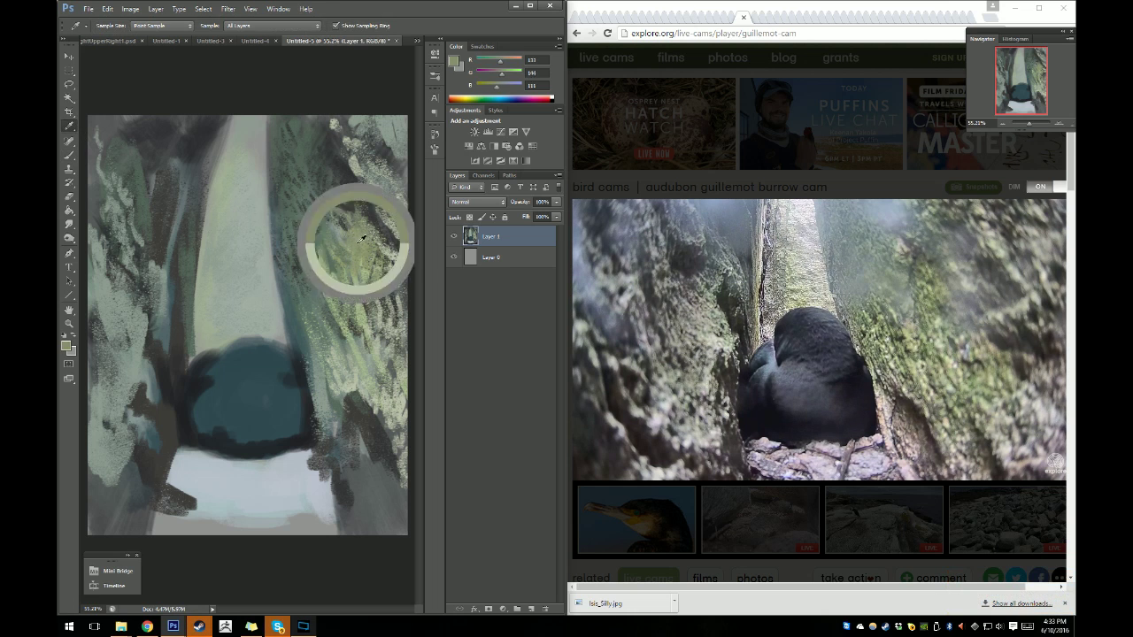
click(69, 346)
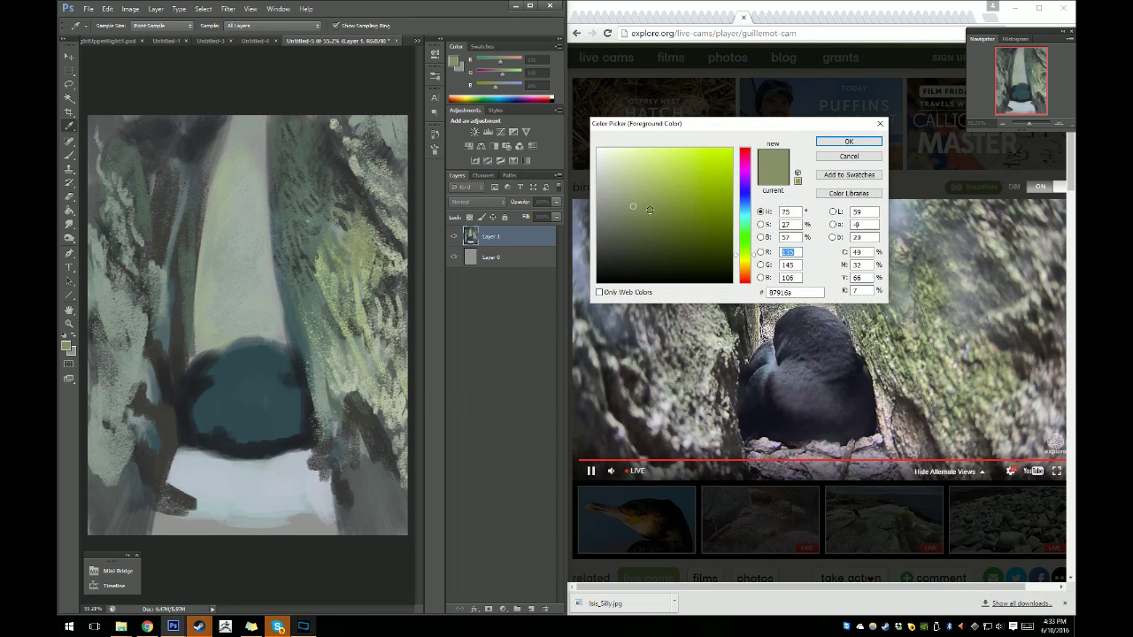
click(668, 214)
click(848, 140)
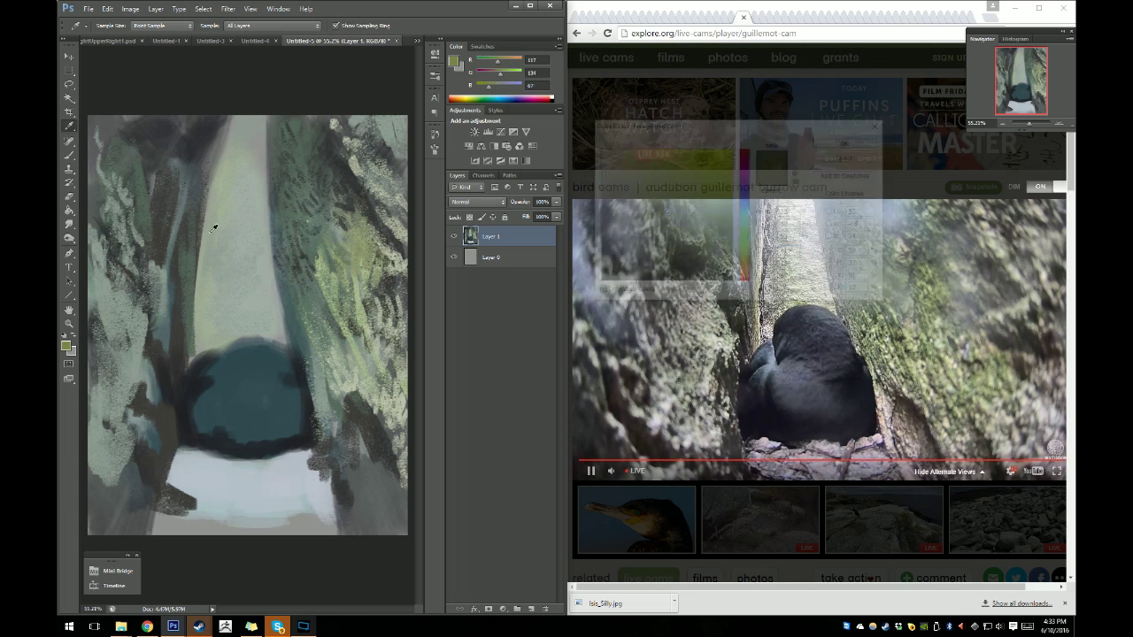
key(b)
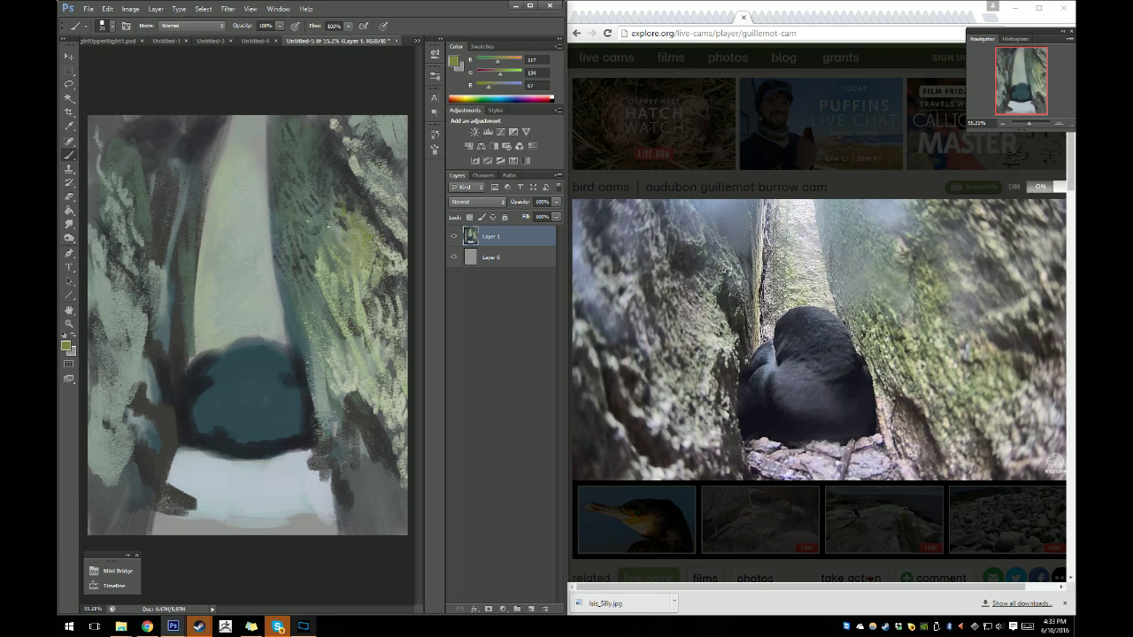
right_click(356, 241)
key(Return)
mouse_move(339, 243)
mouse_down()
mouse_move(365, 276)
mouse_move(369, 232)
mouse_move(372, 277)
mouse_move(354, 301)
mouse_move(385, 292)
mouse_up()
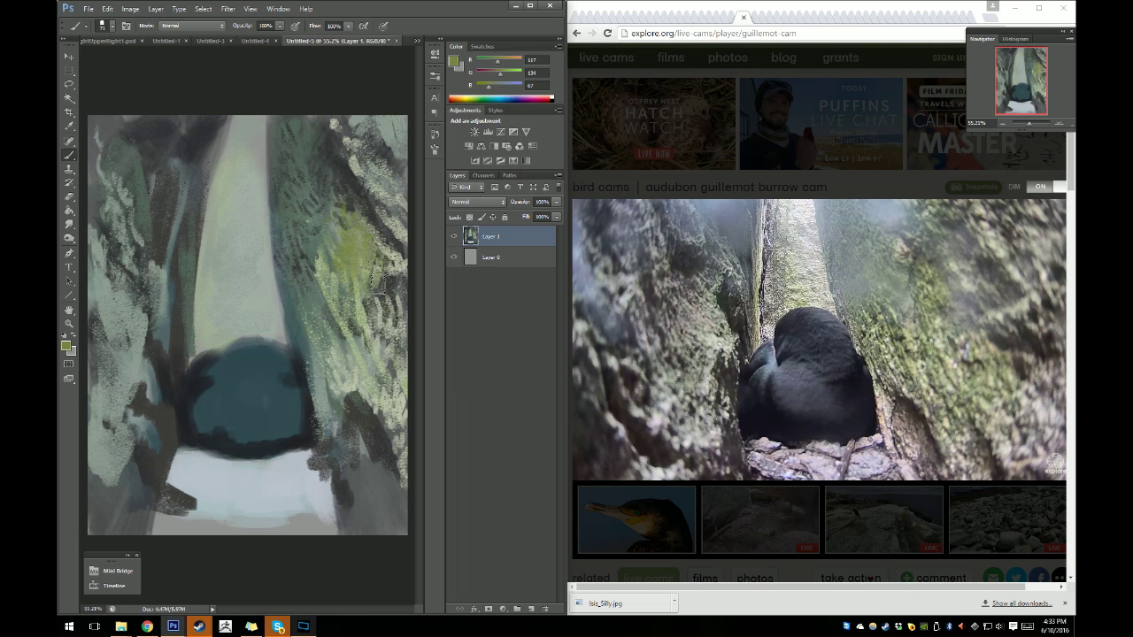
Switch to a darker olive 4d533b, resize the brush, and sample a dark grey.
click(66, 349)
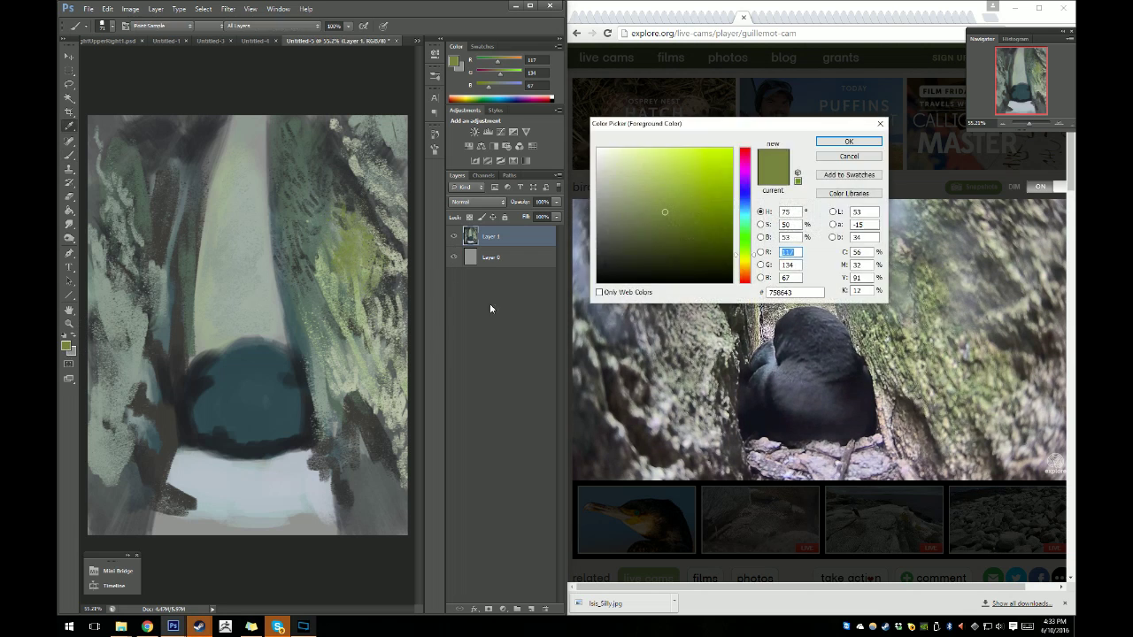
click(848, 142)
right_click(336, 240)
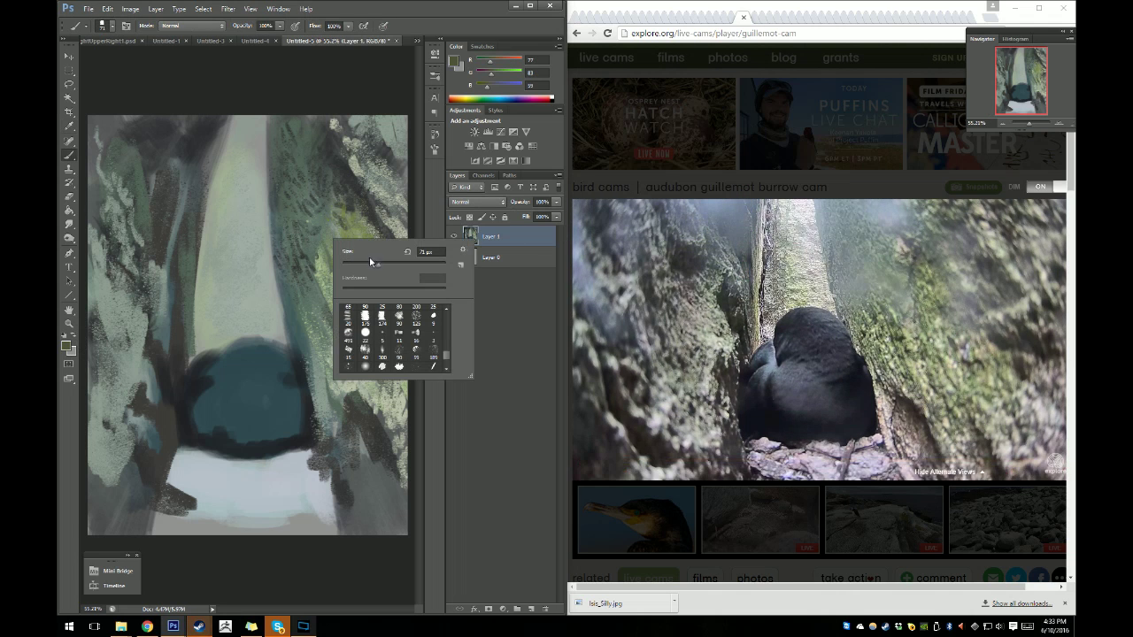
drag(361, 265, 354, 266)
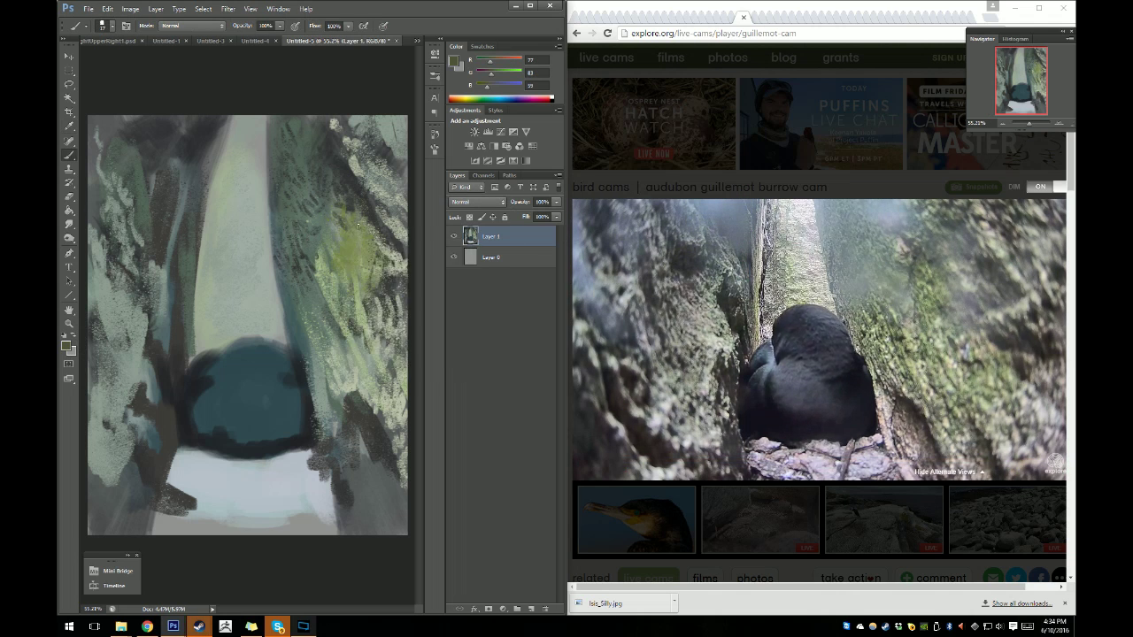
click(355, 236)
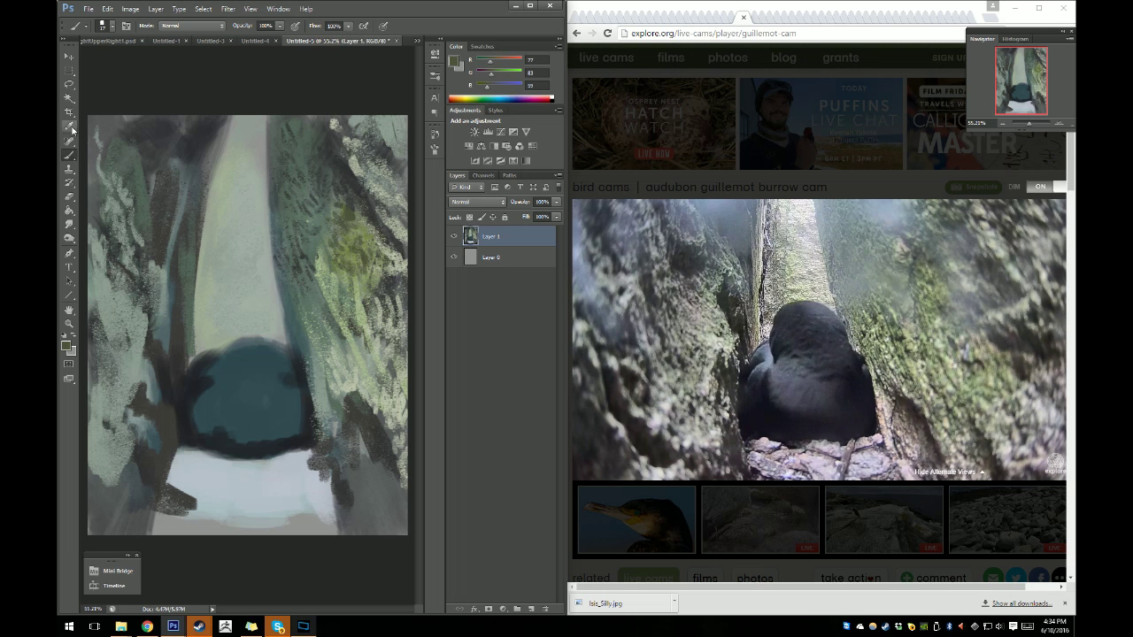
key(i)
click(378, 211)
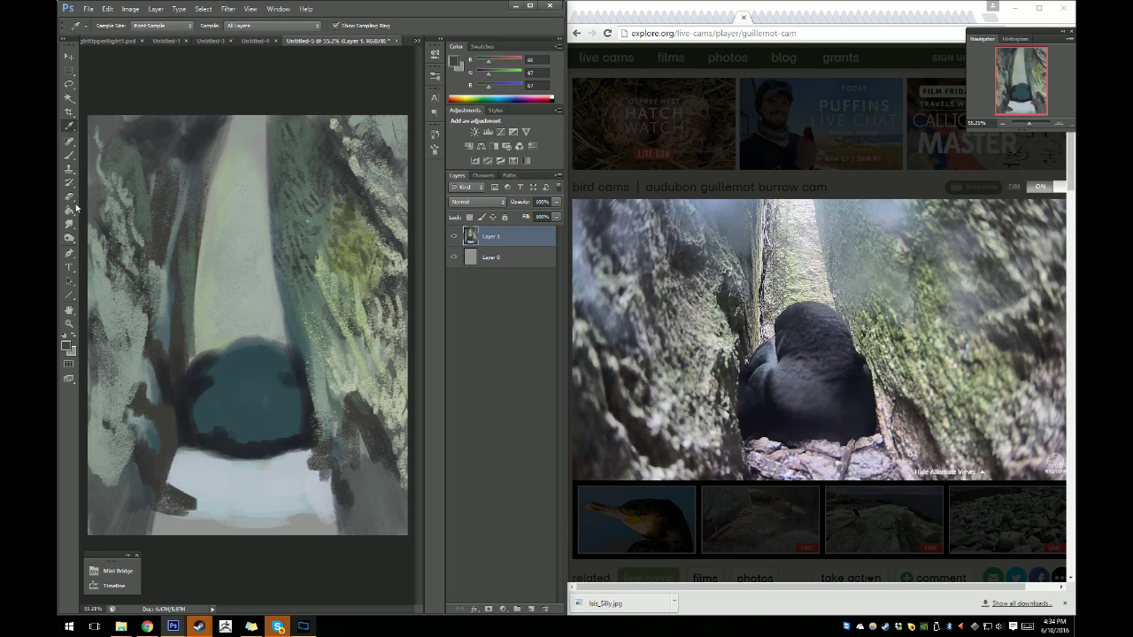
Choose a near-black grey, then sample teal and add a short mark at the right edge.
key(b)
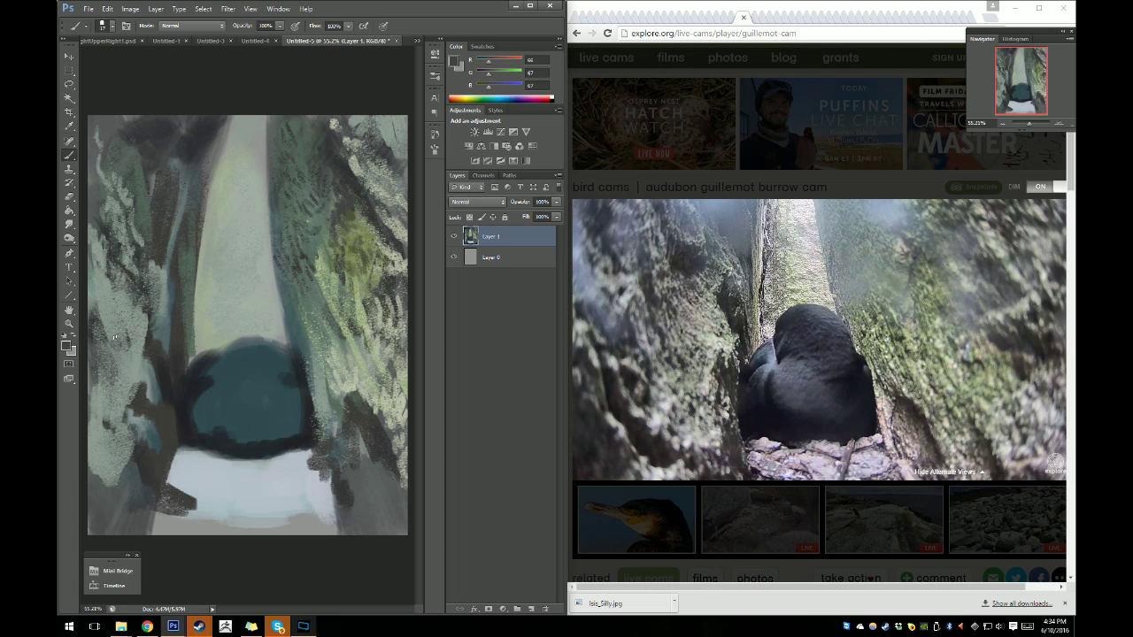
click(64, 347)
drag(610, 260, 614, 258)
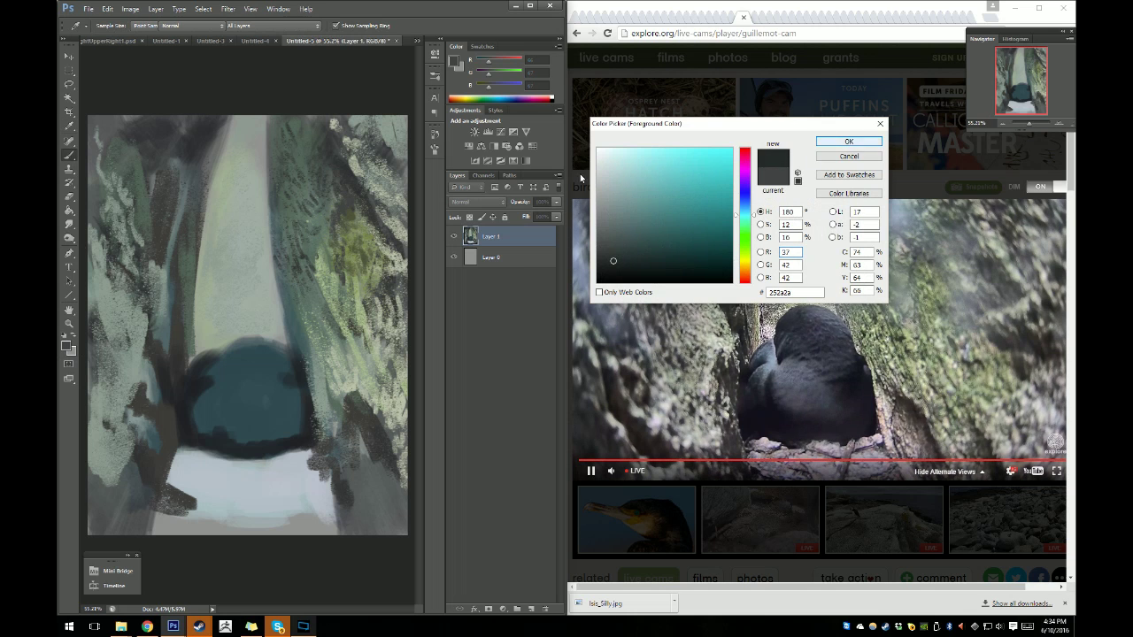
click(848, 142)
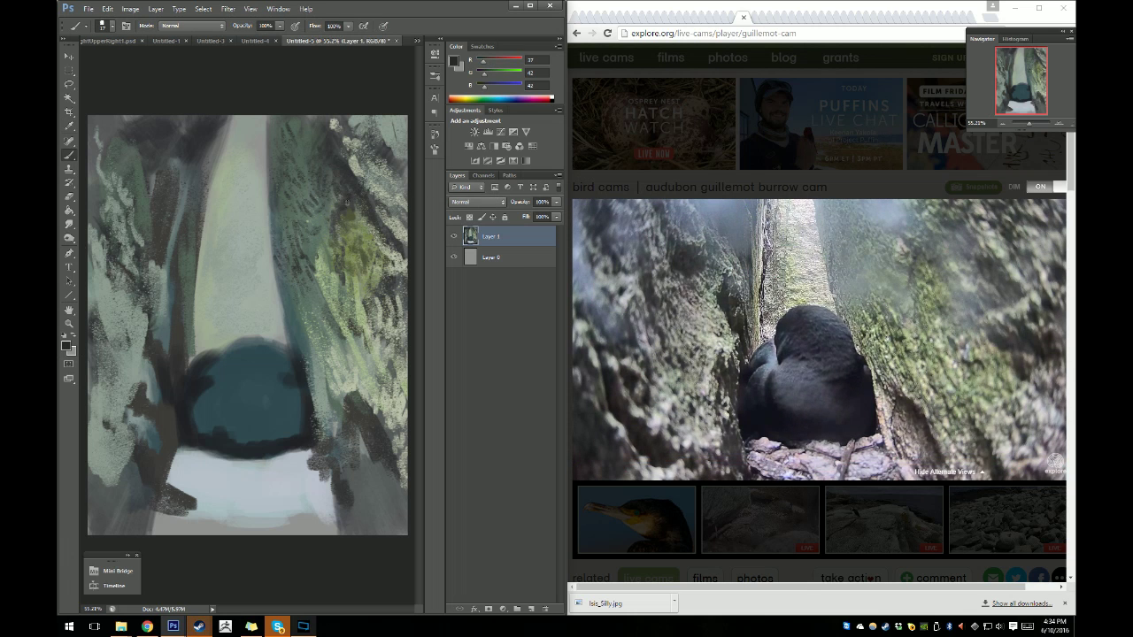
click(68, 125)
click(178, 284)
click(68, 154)
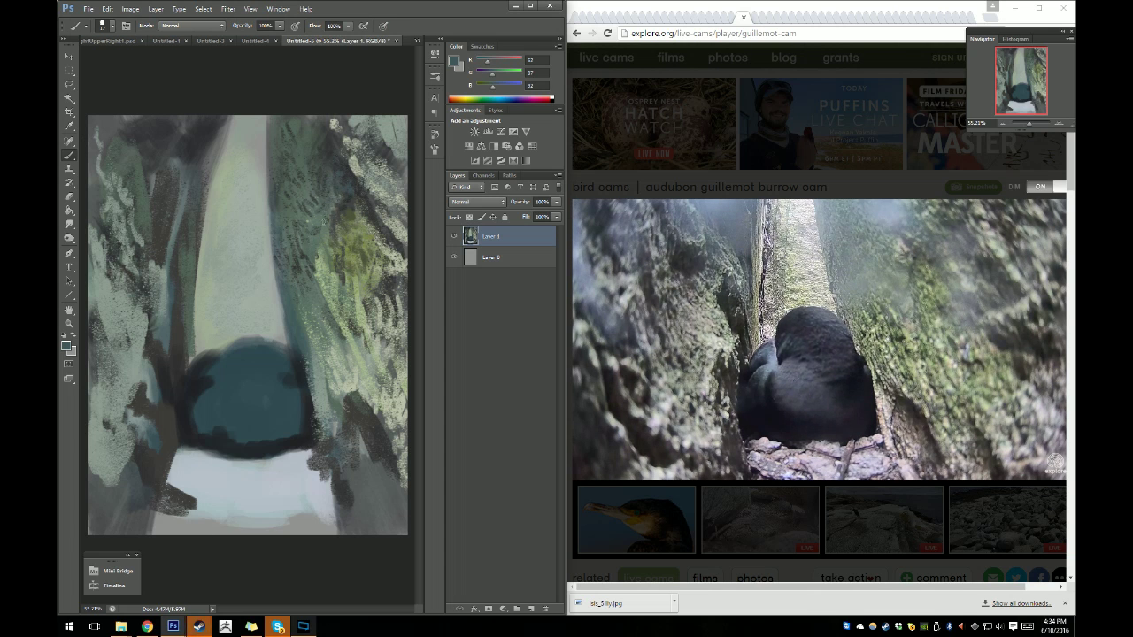
drag(321, 224, 321, 211)
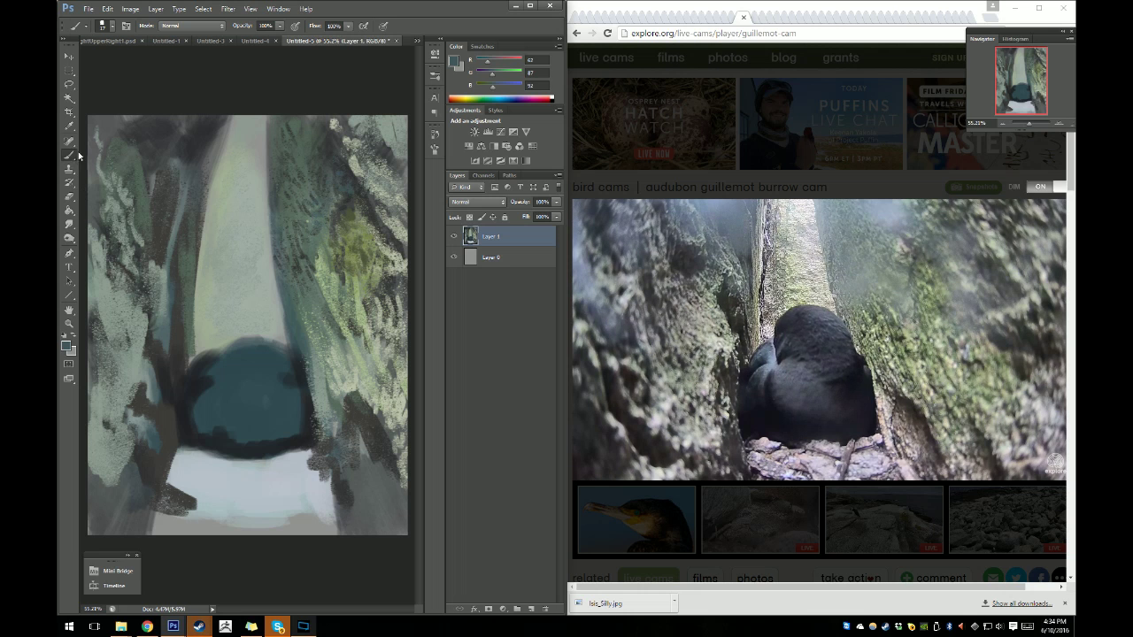
Sample a darker grey and paint strokes down the right edge and the upper-left rock.
click(68, 125)
click(326, 148)
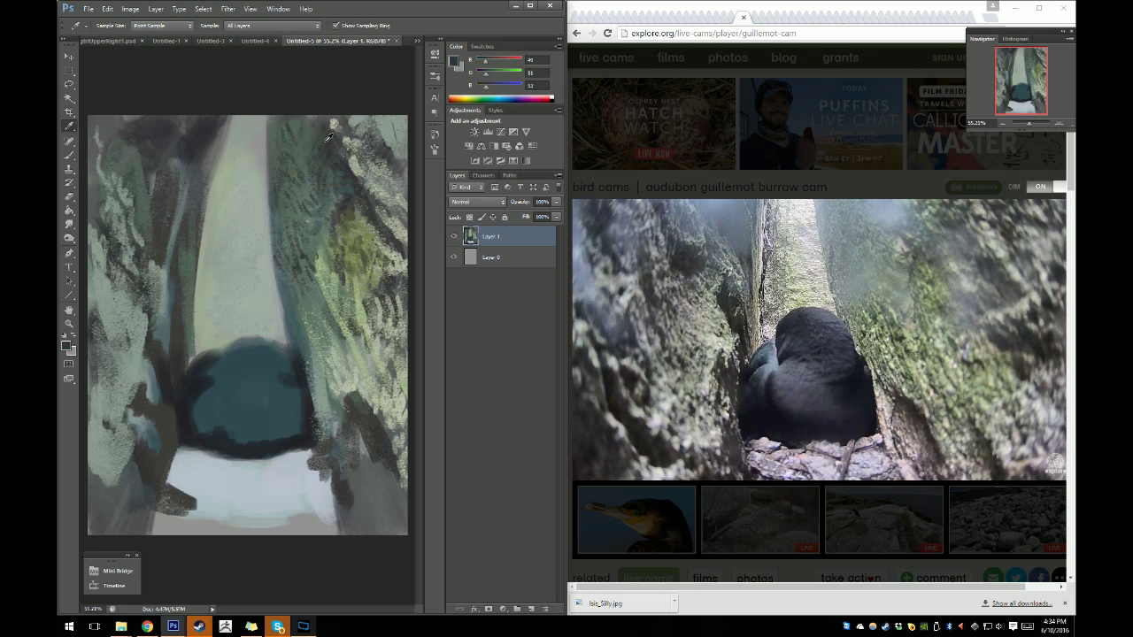
click(68, 156)
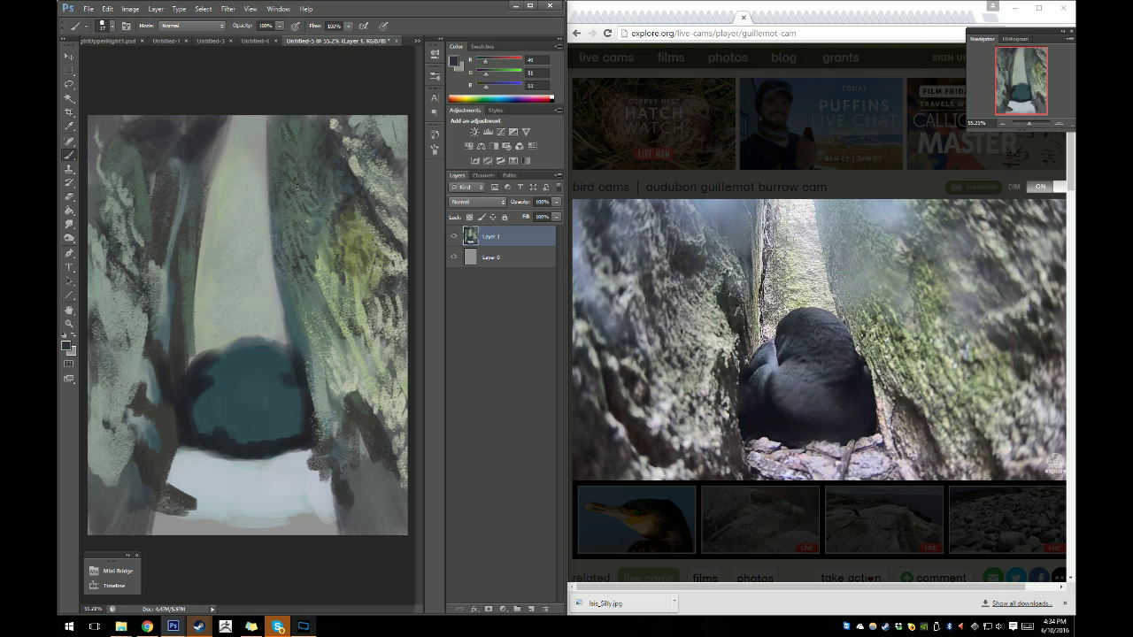
drag(304, 184, 305, 209)
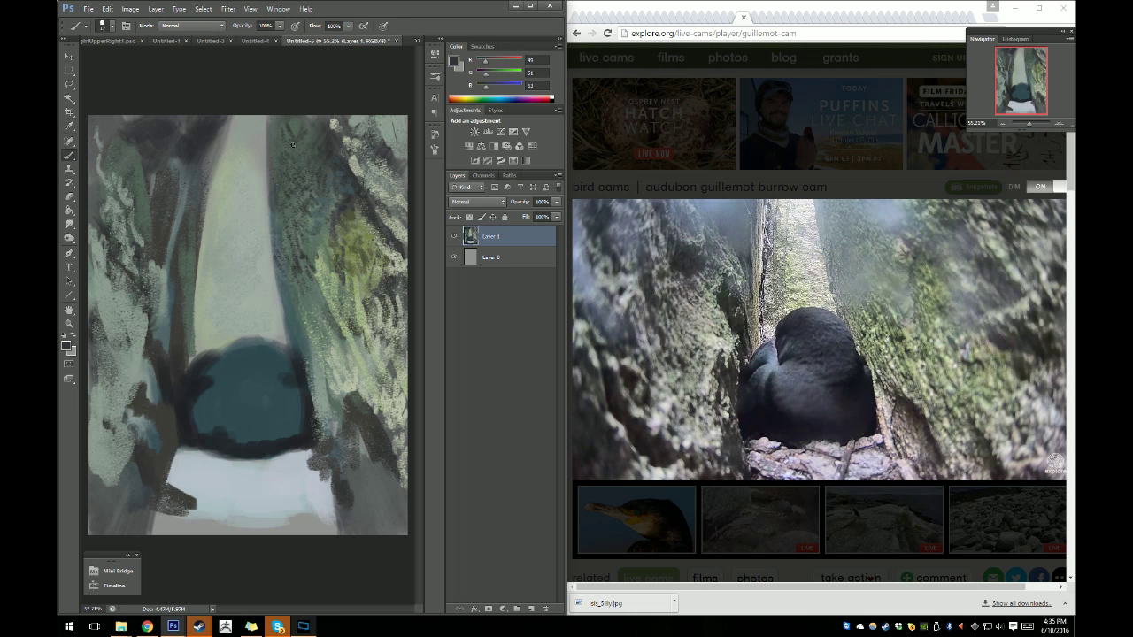
drag(309, 218, 308, 321)
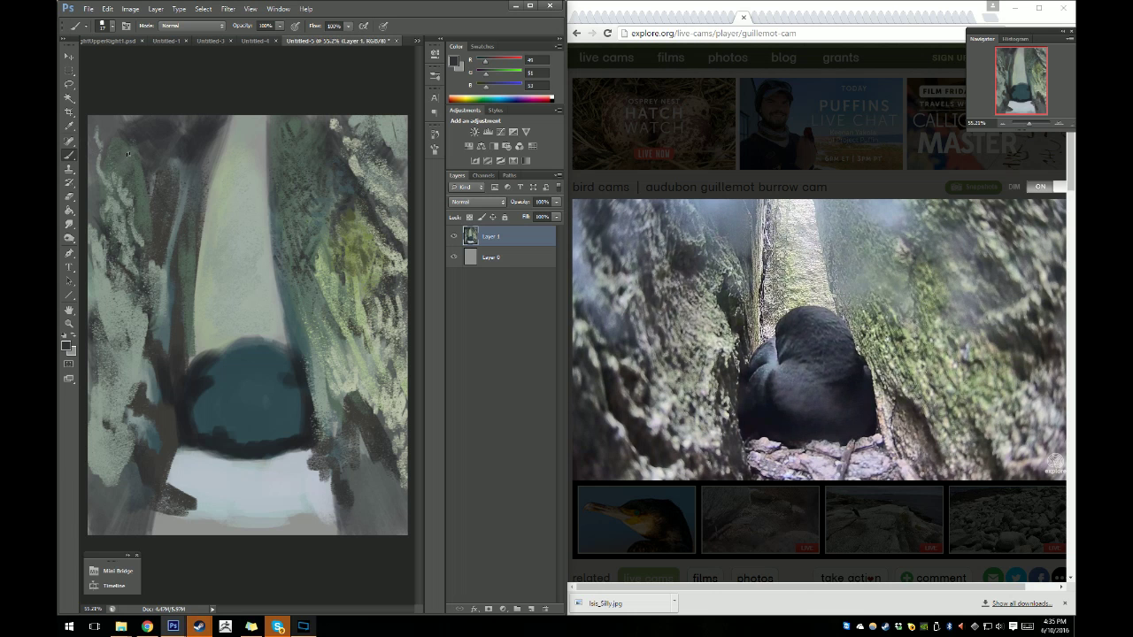
mouse_move(153, 180)
mouse_down()
mouse_move(124, 144)
mouse_move(165, 160)
mouse_move(168, 191)
mouse_move(115, 140)
mouse_move(192, 300)
mouse_move(168, 246)
mouse_up()
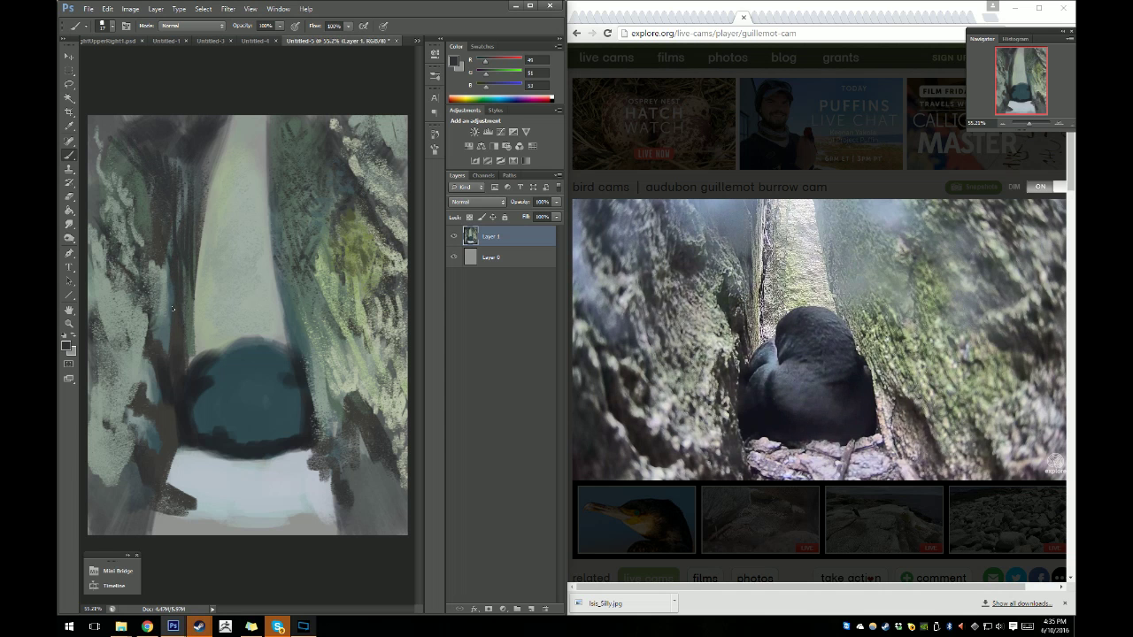
Sample the upper-left rock colour and adjust it to a dark moss green.
key(i)
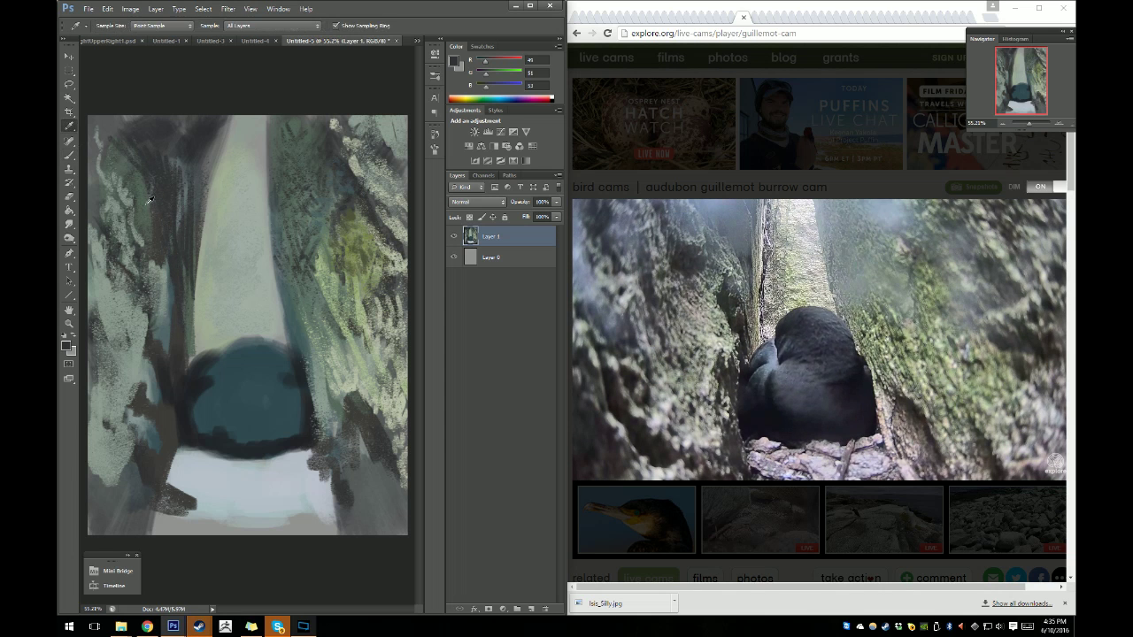
click(149, 203)
click(68, 347)
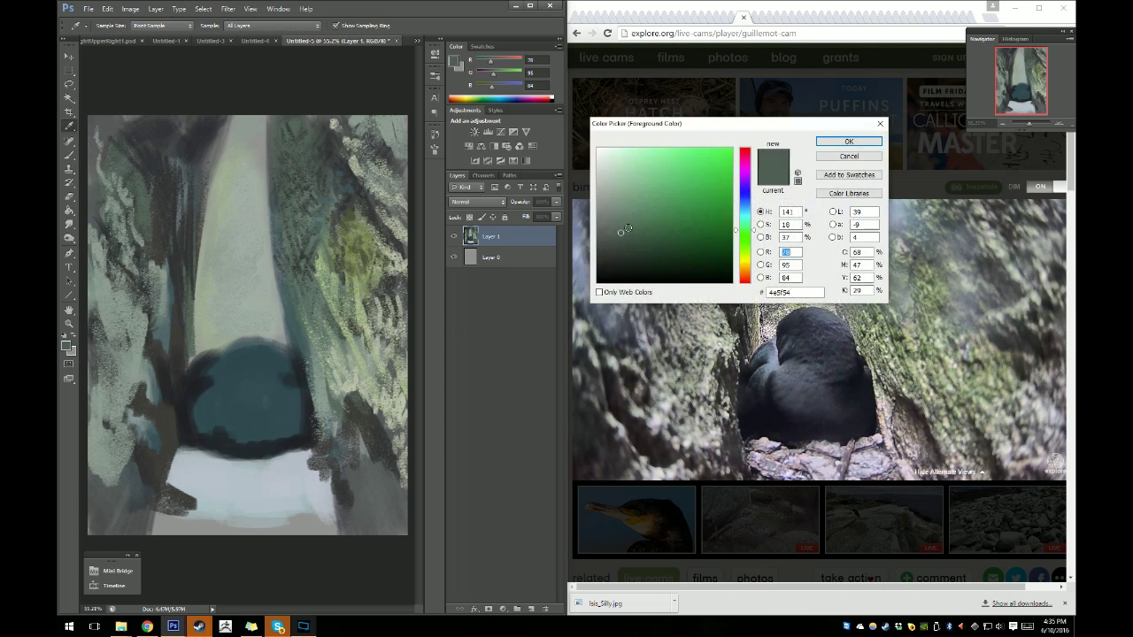
drag(636, 243, 665, 264)
click(832, 148)
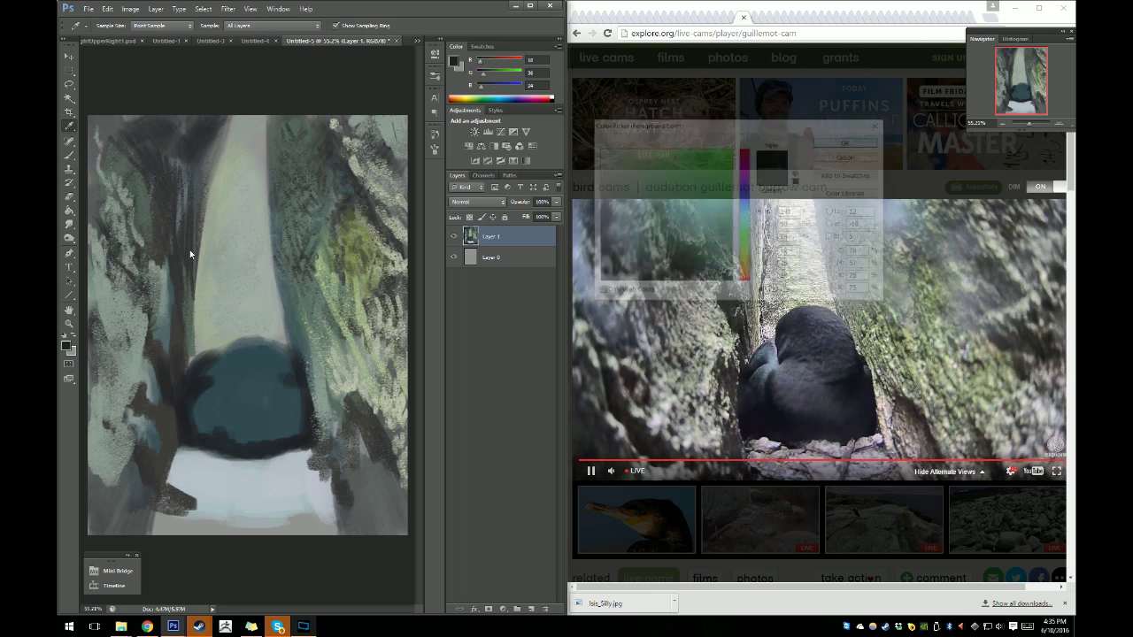
key(b)
Paint dark green strokes along the left and lower-left rock beside the bird.
mouse_move(157, 281)
mouse_down()
mouse_move(155, 257)
mouse_move(146, 285)
mouse_move(159, 340)
mouse_move(141, 301)
mouse_move(159, 340)
mouse_up()
drag(168, 328, 175, 386)
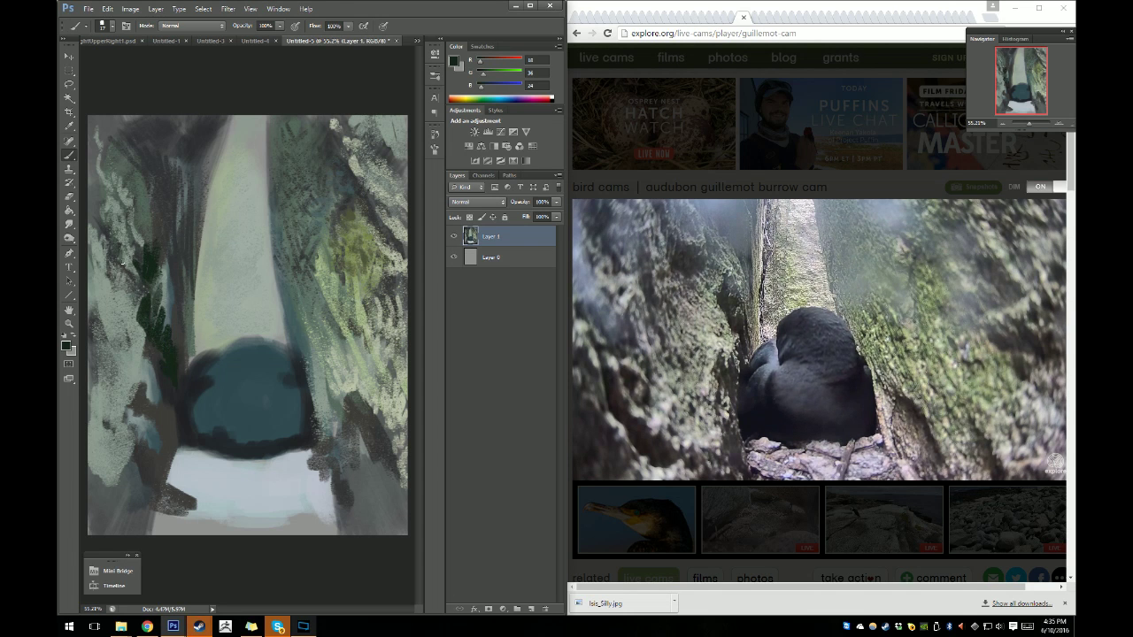
mouse_move(92, 230)
mouse_down()
mouse_move(124, 292)
mouse_move(112, 279)
mouse_move(130, 259)
mouse_up()
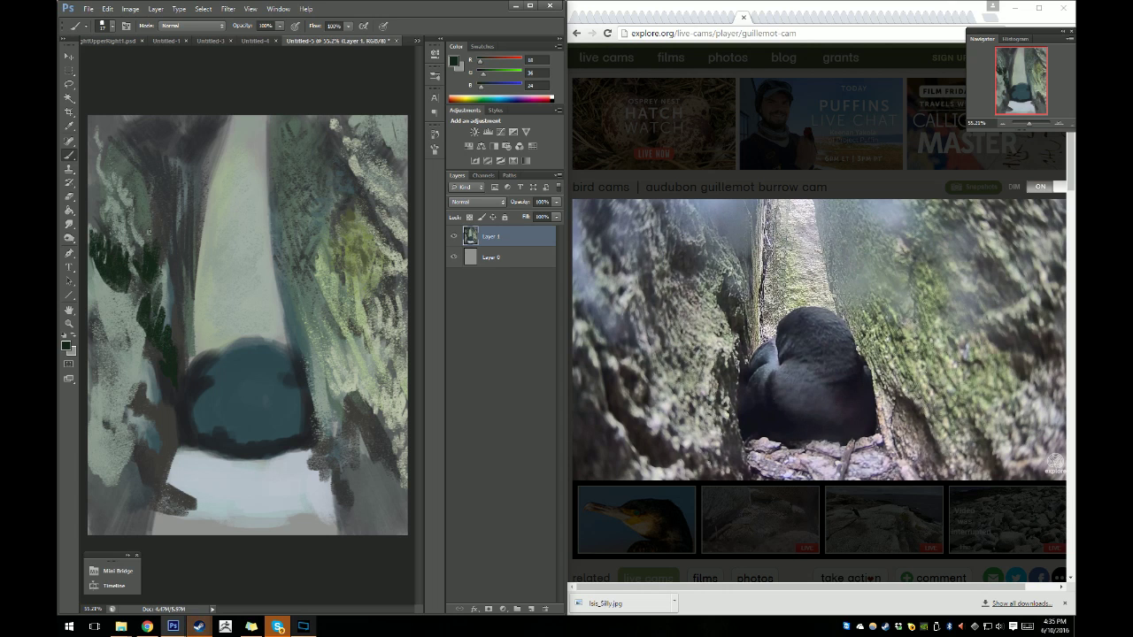
mouse_move(170, 282)
mouse_down()
mouse_move(167, 207)
mouse_move(154, 196)
mouse_move(163, 190)
mouse_move(172, 251)
mouse_up()
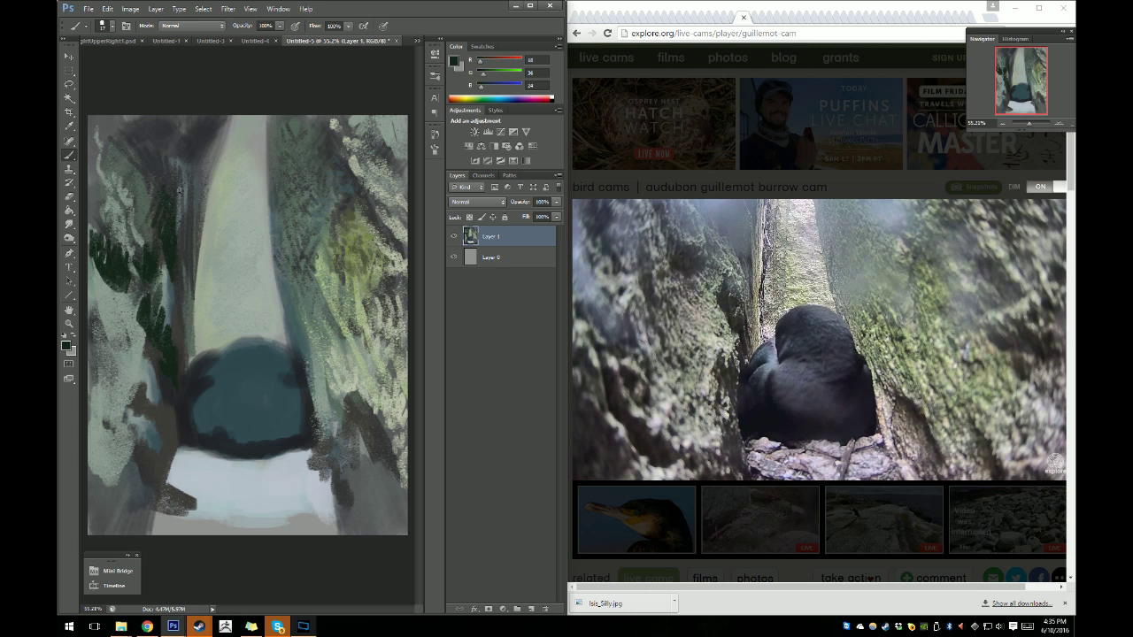
drag(177, 188, 179, 266)
click(69, 127)
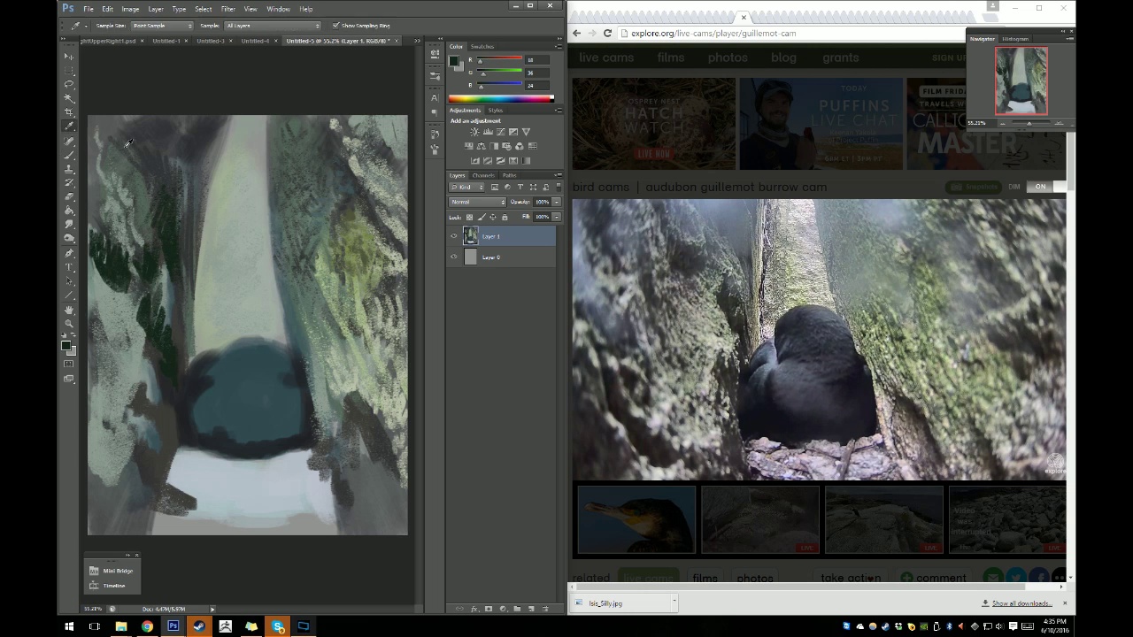
Mix a yellowish grey-green from the moss and lighten the light shaft's left edge.
click(363, 254)
click(68, 346)
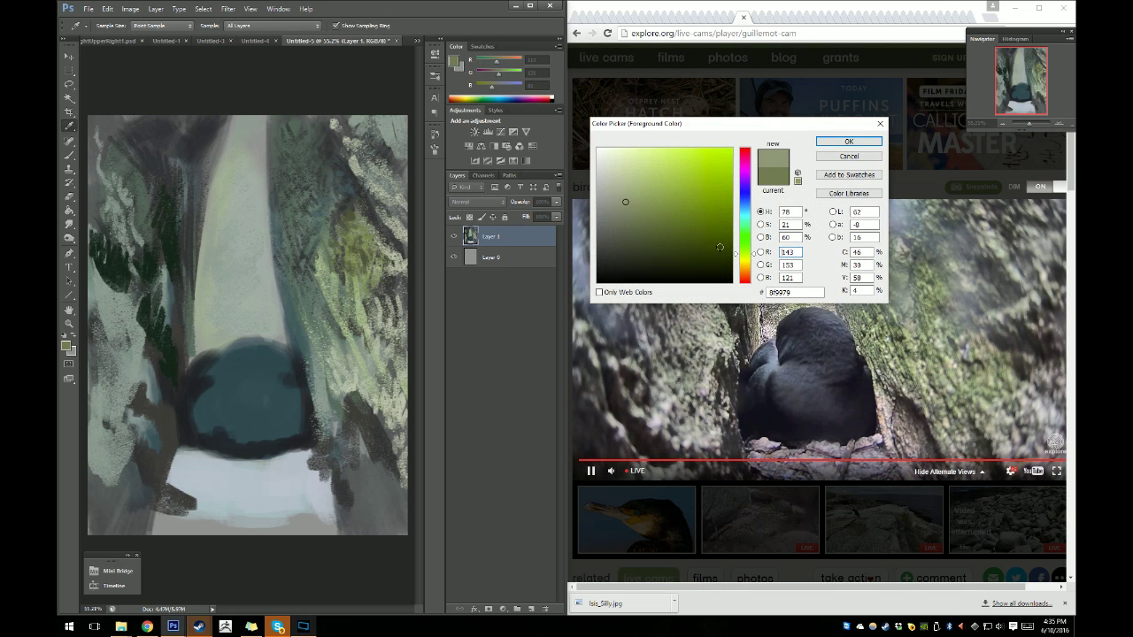
click(746, 261)
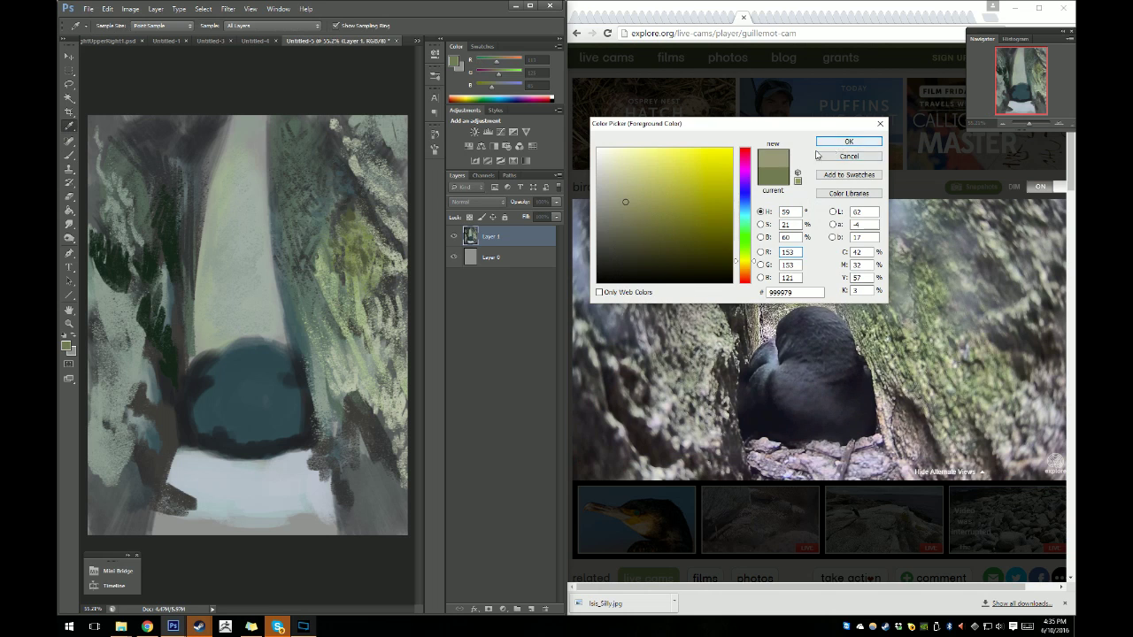
click(842, 144)
key(b)
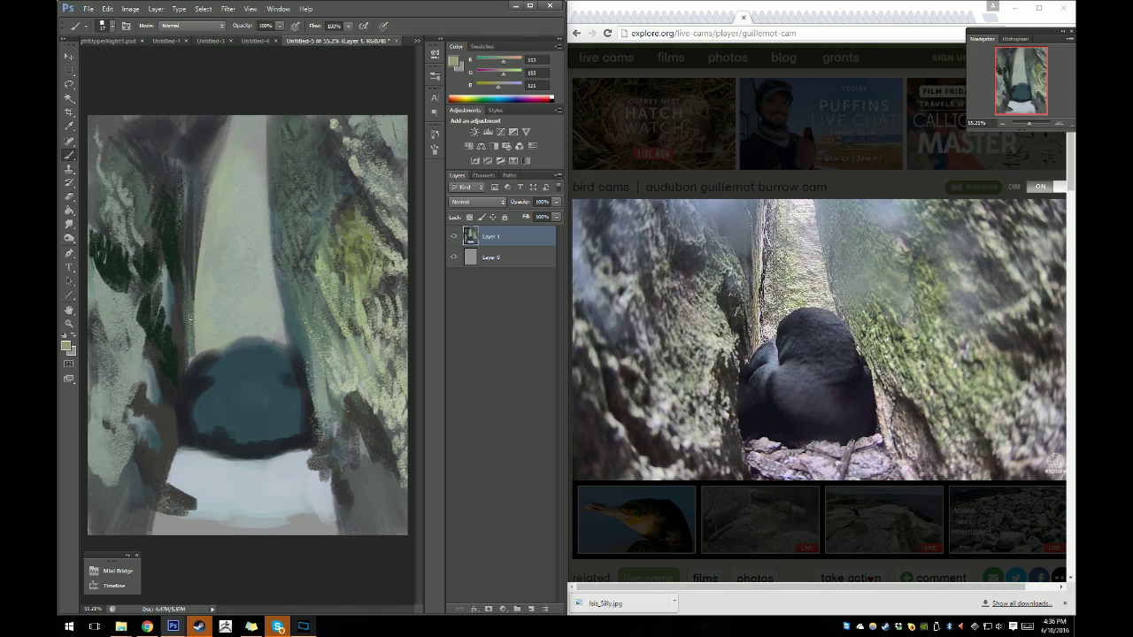
mouse_move(190, 276)
mouse_down()
mouse_move(190, 338)
mouse_move(196, 179)
mouse_move(193, 240)
mouse_up()
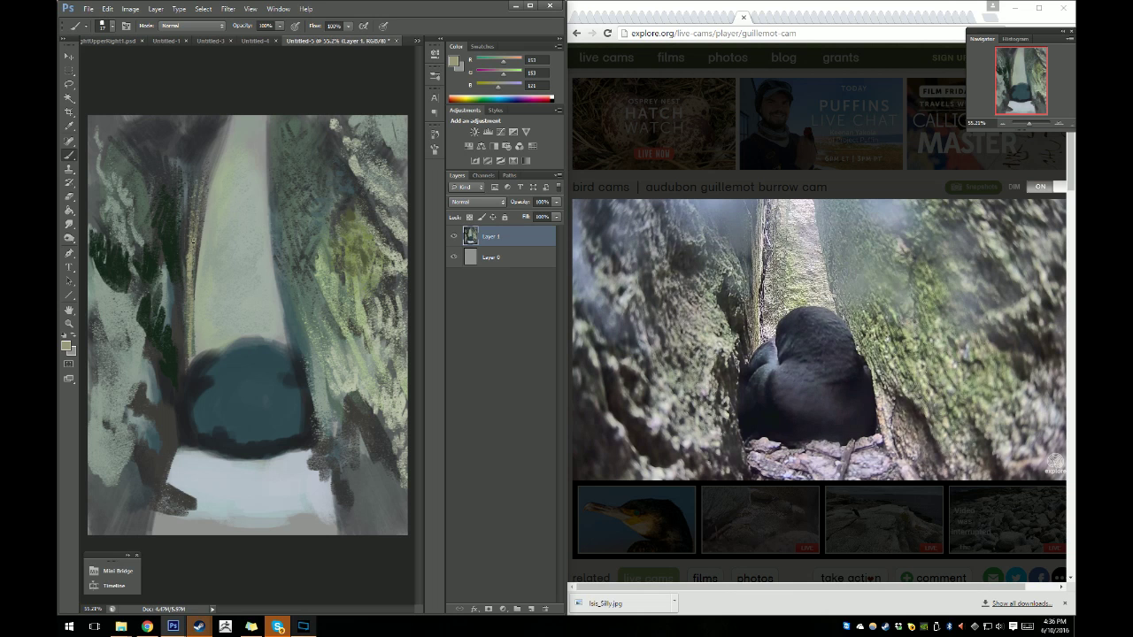
drag(189, 184, 189, 340)
drag(195, 269, 195, 289)
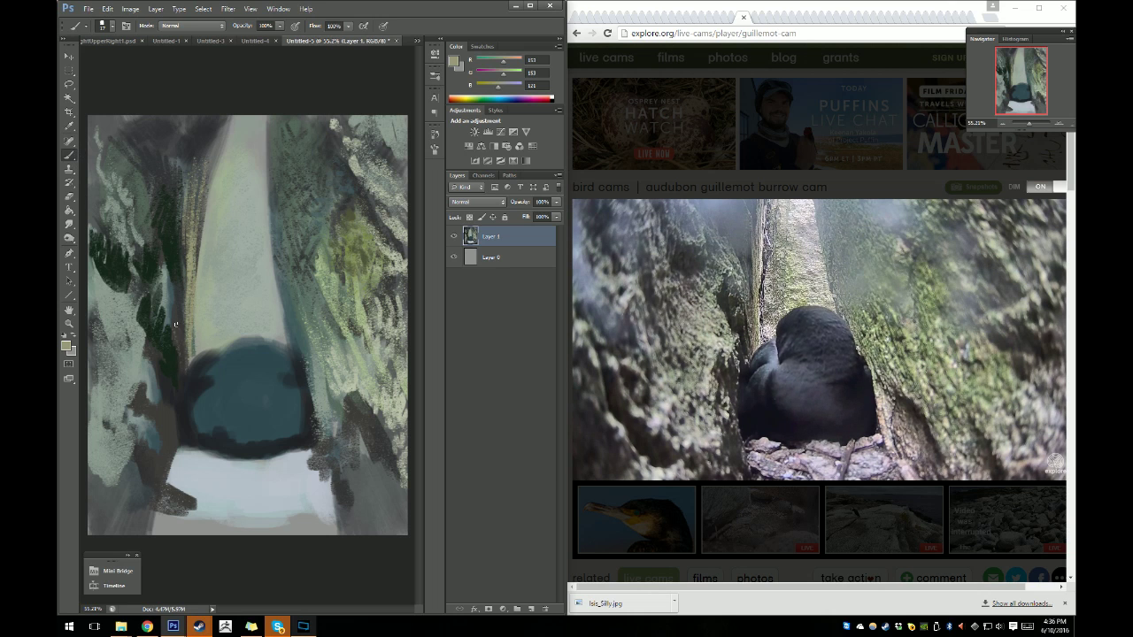
Add light highlights left of the bird and over the dark green area.
drag(173, 316, 180, 379)
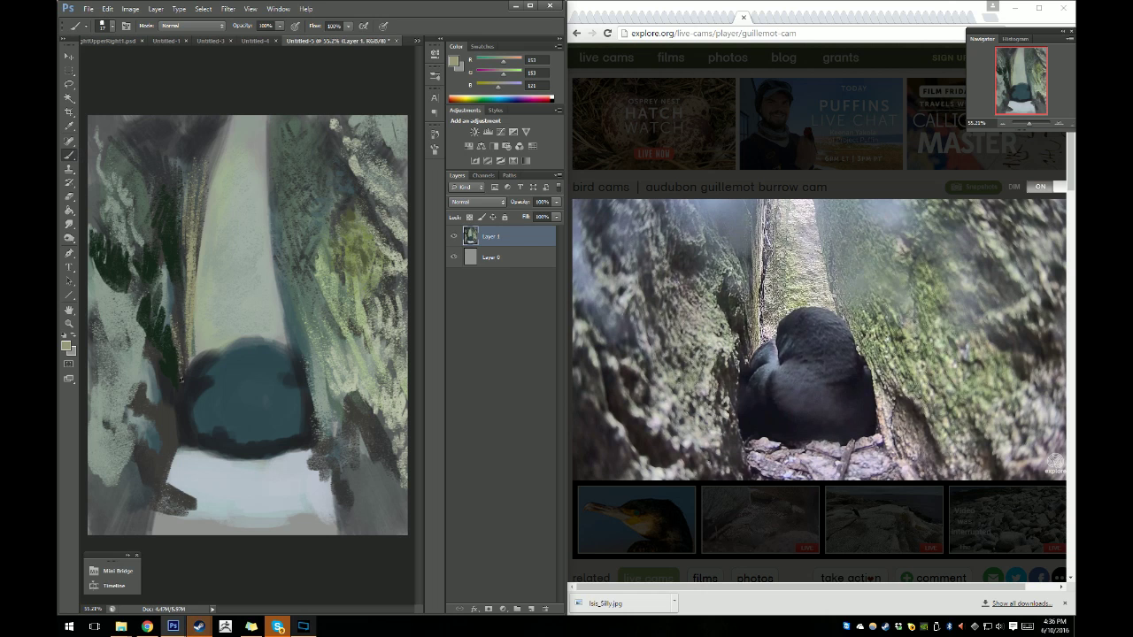
drag(165, 317, 176, 349)
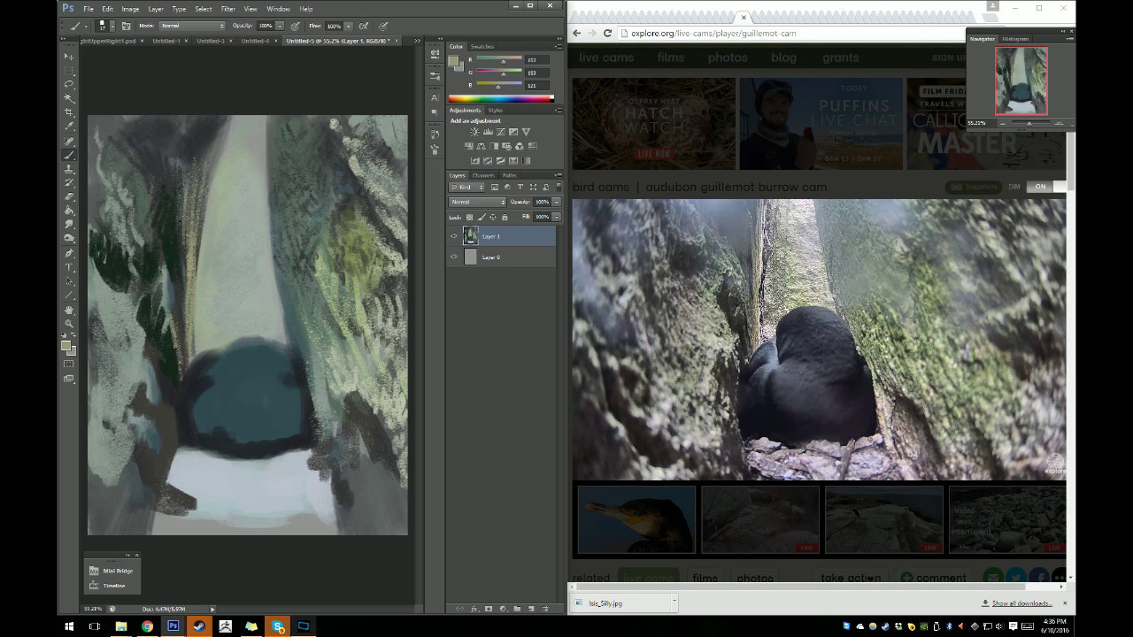
drag(170, 282, 171, 310)
drag(169, 269, 178, 335)
mouse_move(156, 255)
mouse_down()
mouse_move(150, 270)
mouse_move(142, 265)
mouse_move(163, 263)
mouse_up()
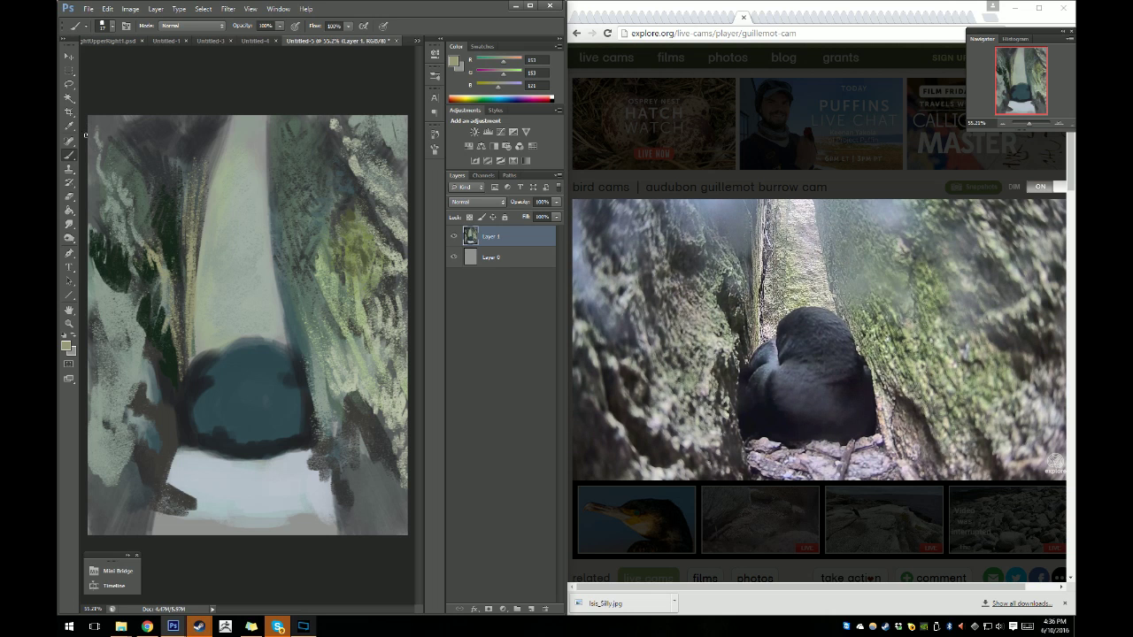
alt+click(143, 230)
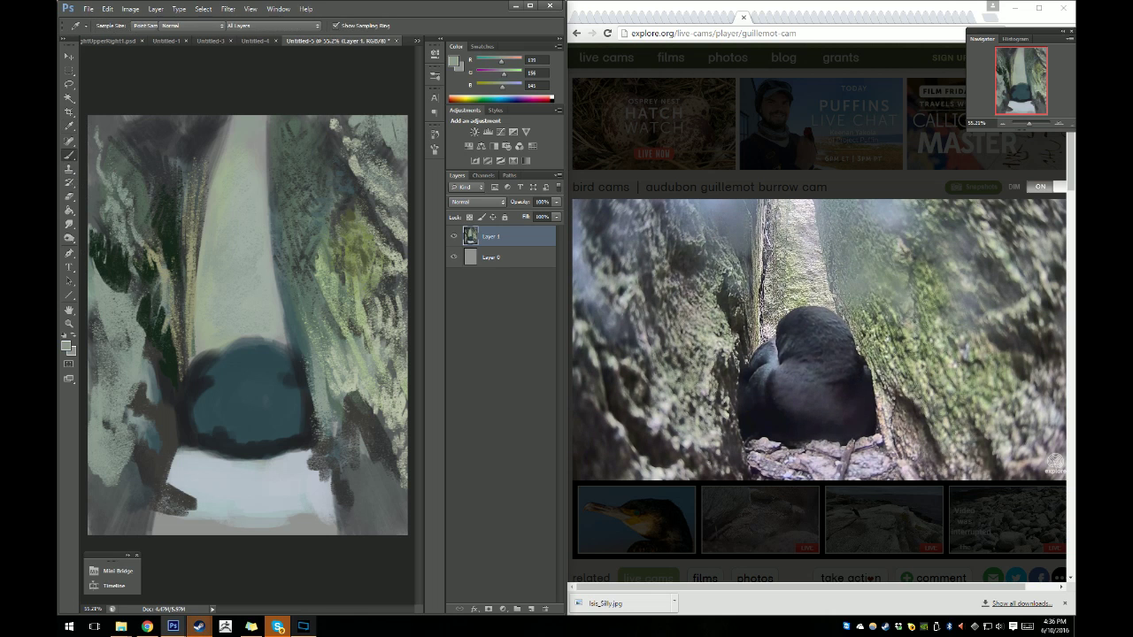
drag(143, 241, 166, 270)
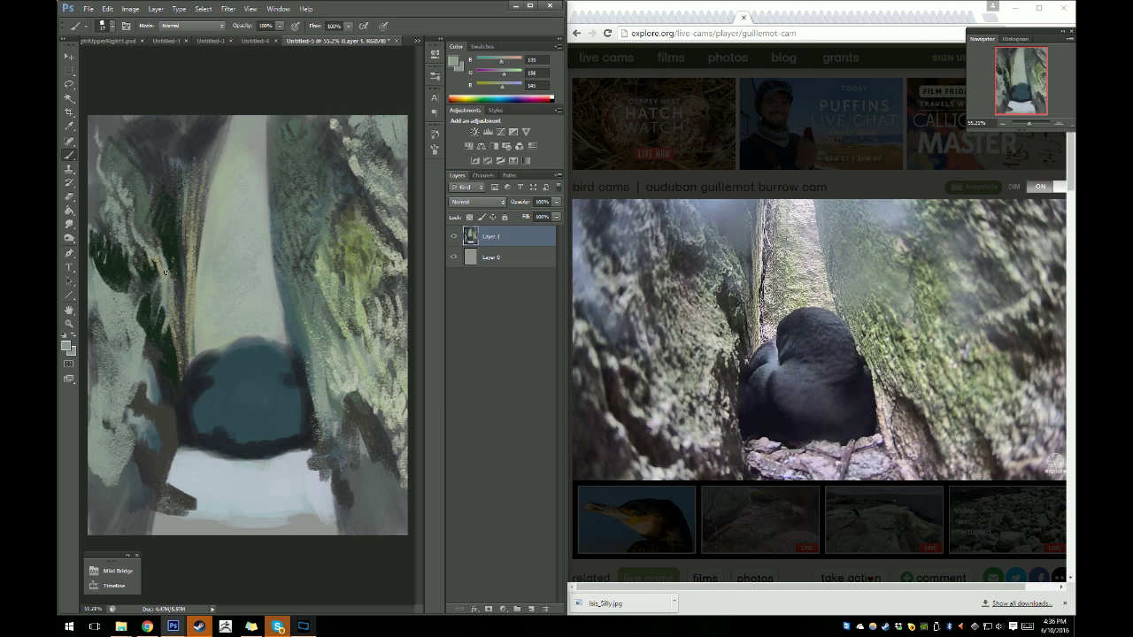
drag(147, 226, 182, 317)
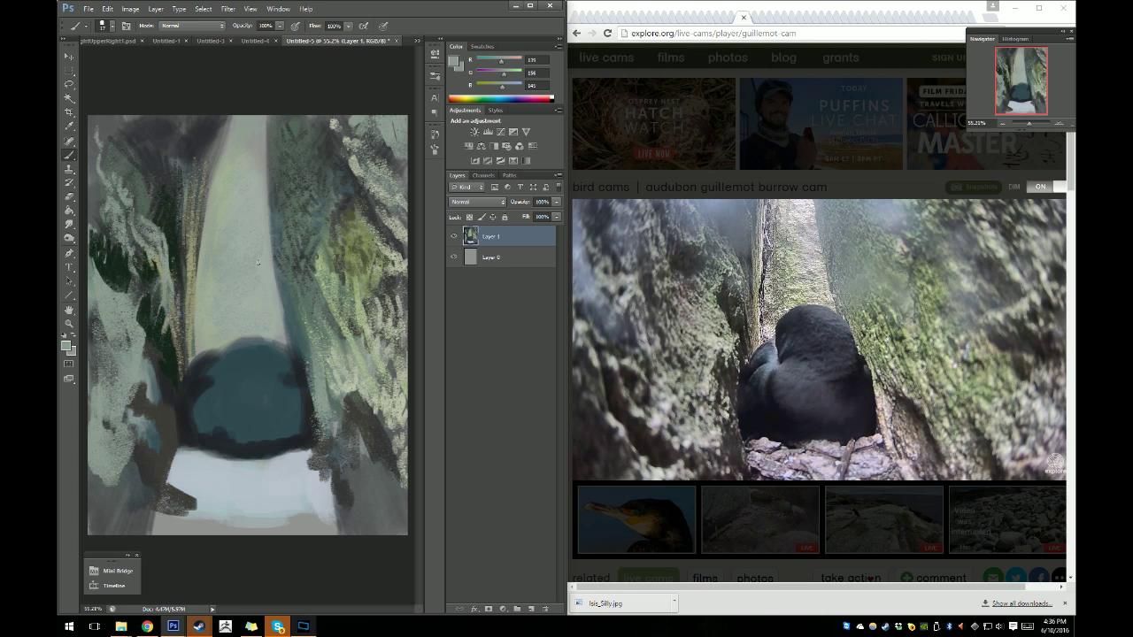
Sample dark teal and dab it down the light shaft's right side.
click(69, 126)
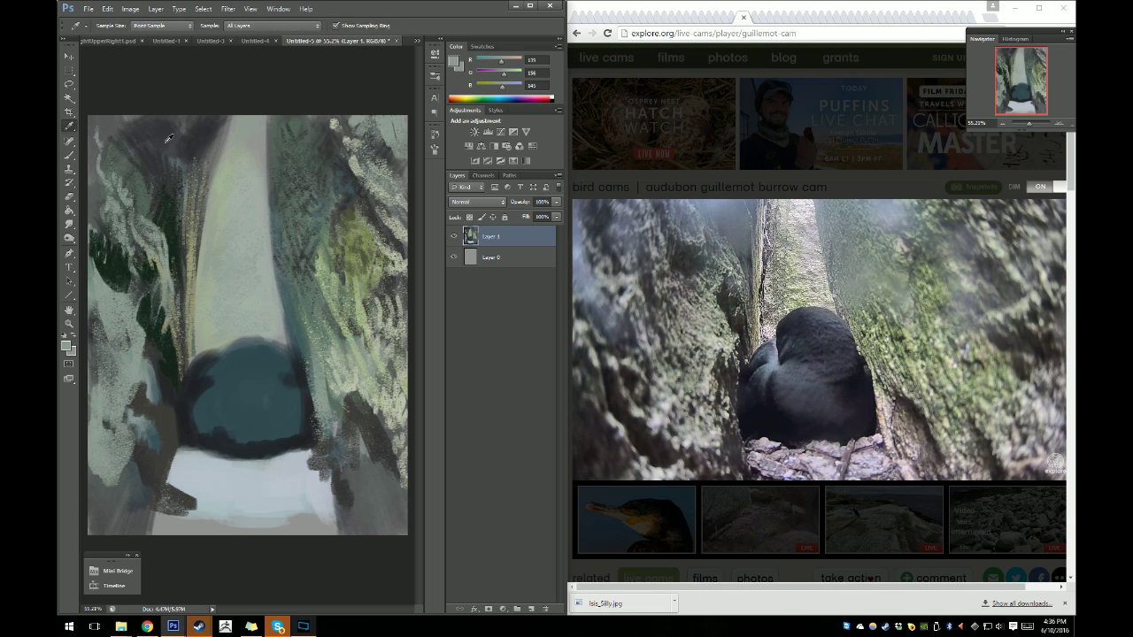
click(143, 160)
click(69, 155)
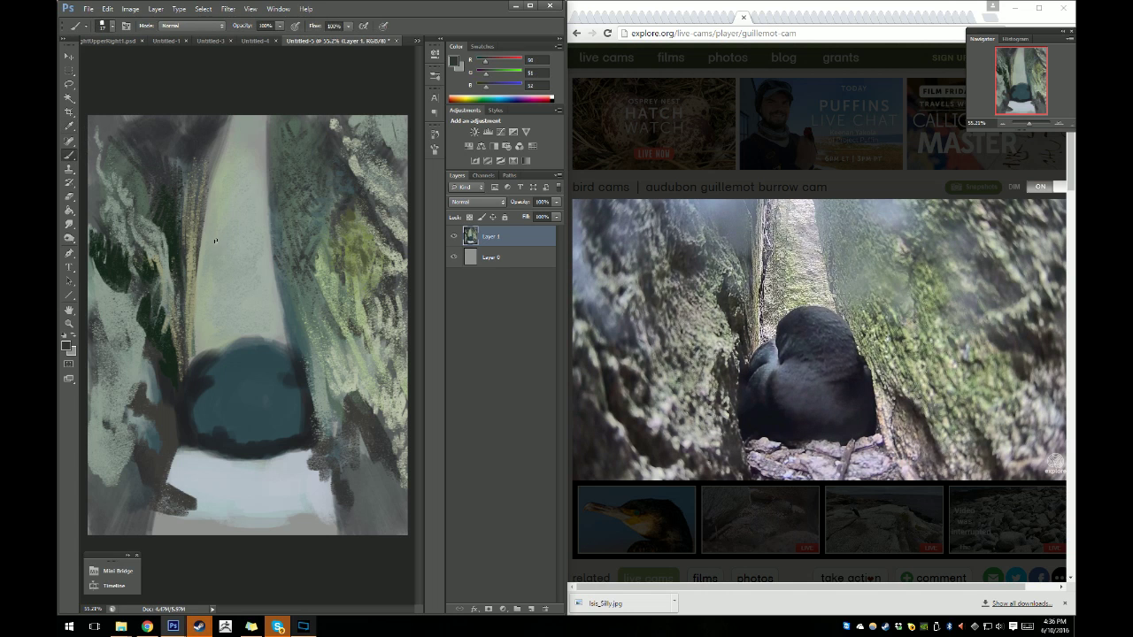
drag(208, 231, 211, 223)
mouse_move(212, 214)
mouse_down()
mouse_move(197, 338)
mouse_move(197, 305)
mouse_up()
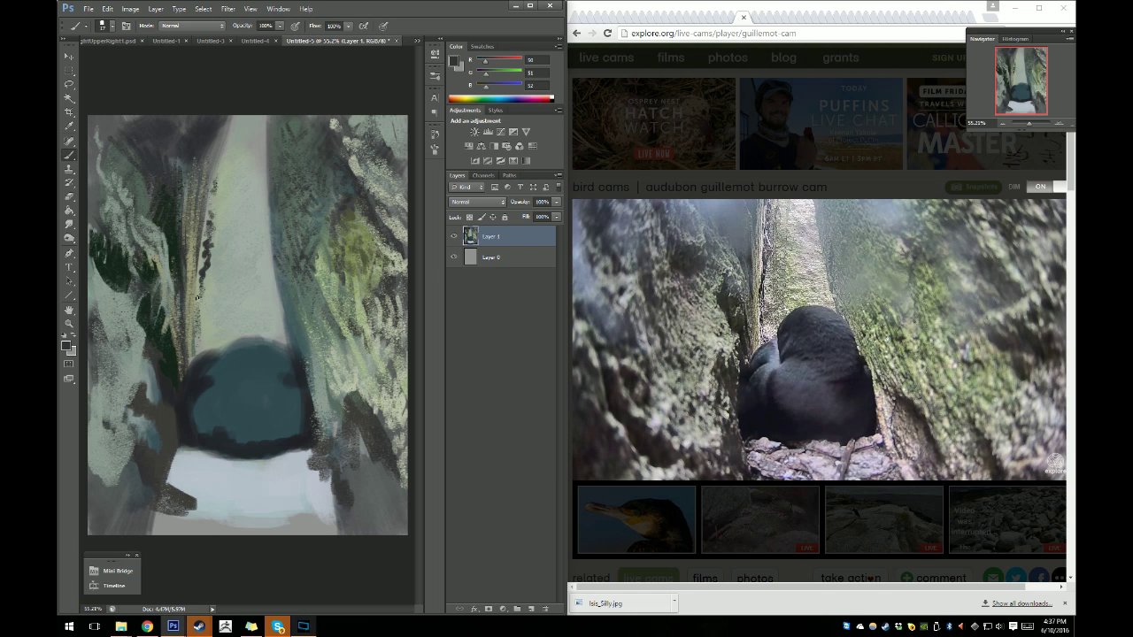
Sample a dark tone and paint a dark stroke above the bird's head.
click(69, 126)
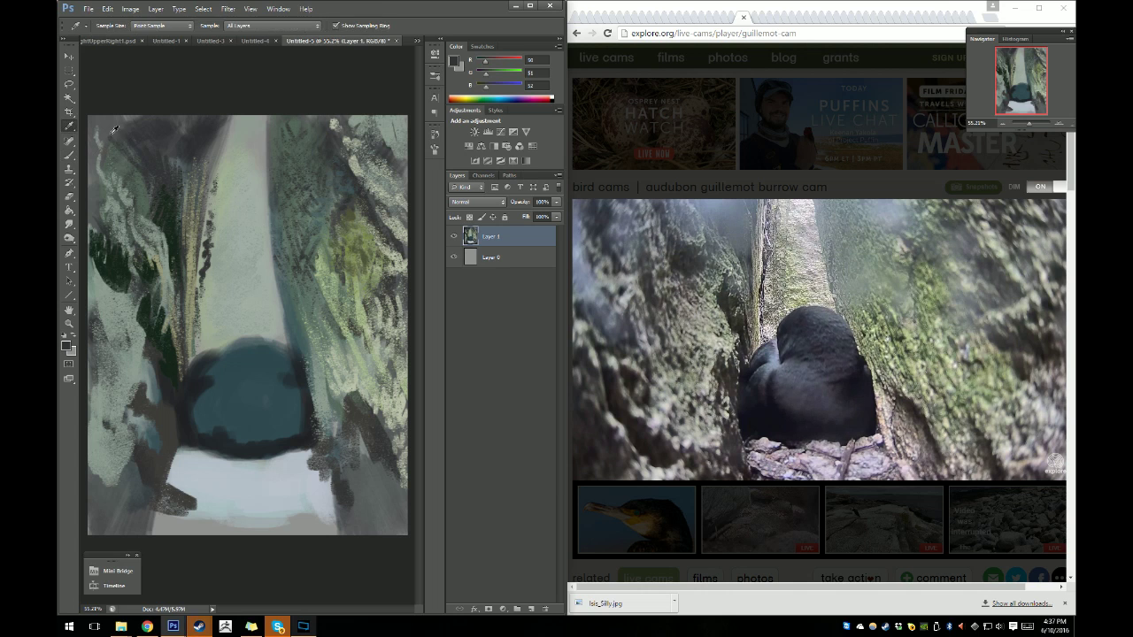
click(115, 130)
click(69, 155)
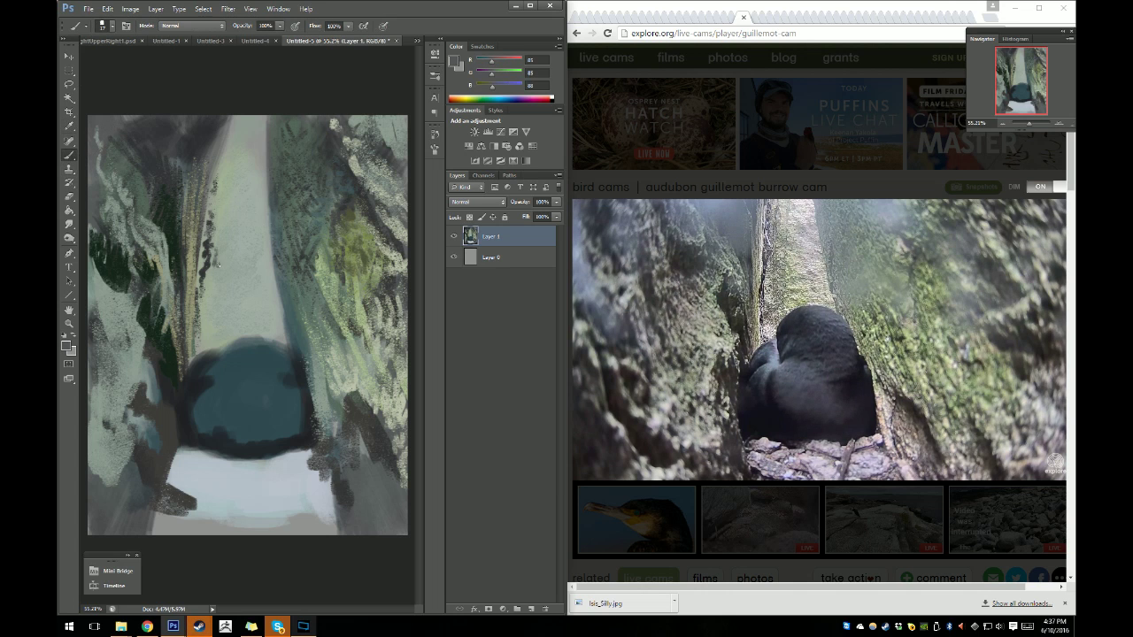
mouse_move(218, 264)
mouse_down()
mouse_move(209, 288)
mouse_move(211, 129)
mouse_up()
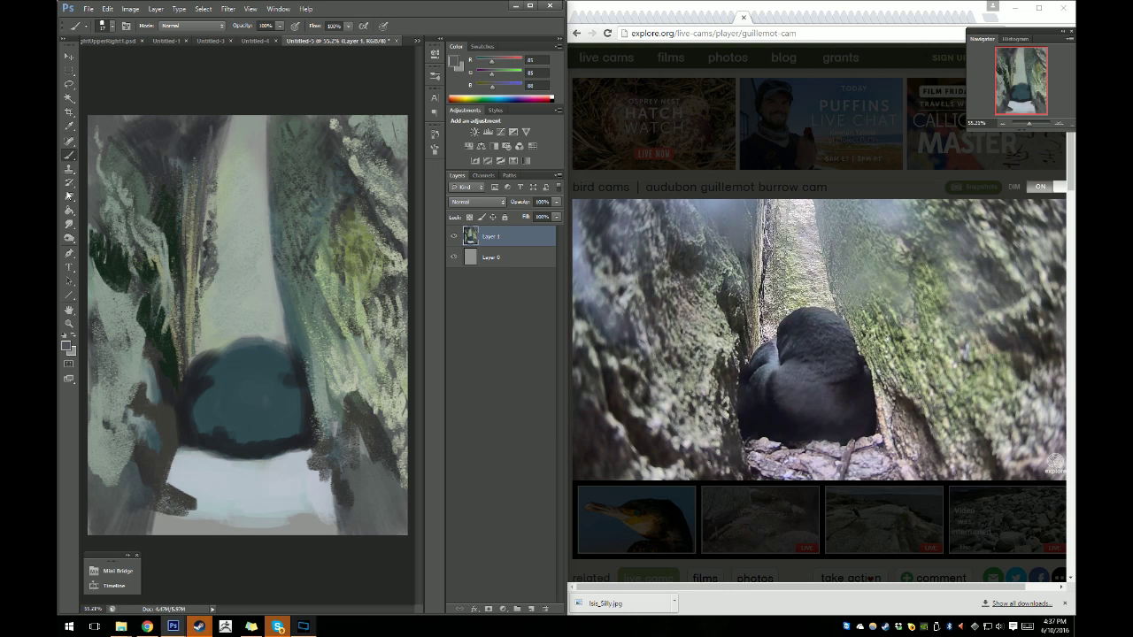
Sample a light grey-blue and paint pale strokes and a bright highlight down the trunk's left edge.
click(69, 127)
click(220, 465)
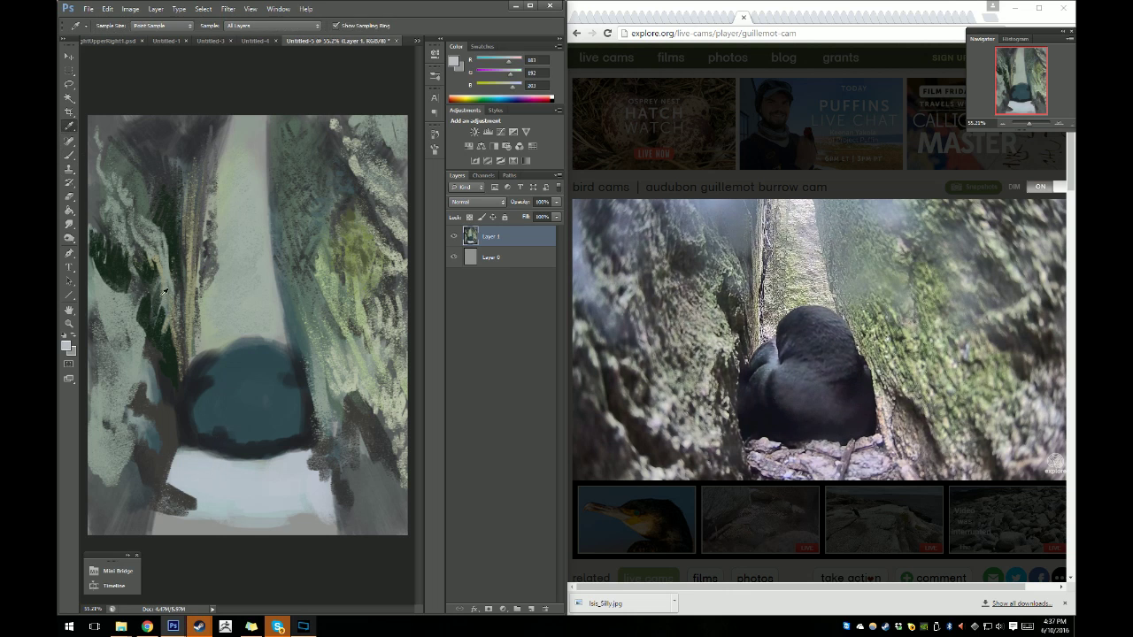
click(69, 154)
drag(210, 155, 200, 256)
drag(202, 211, 199, 265)
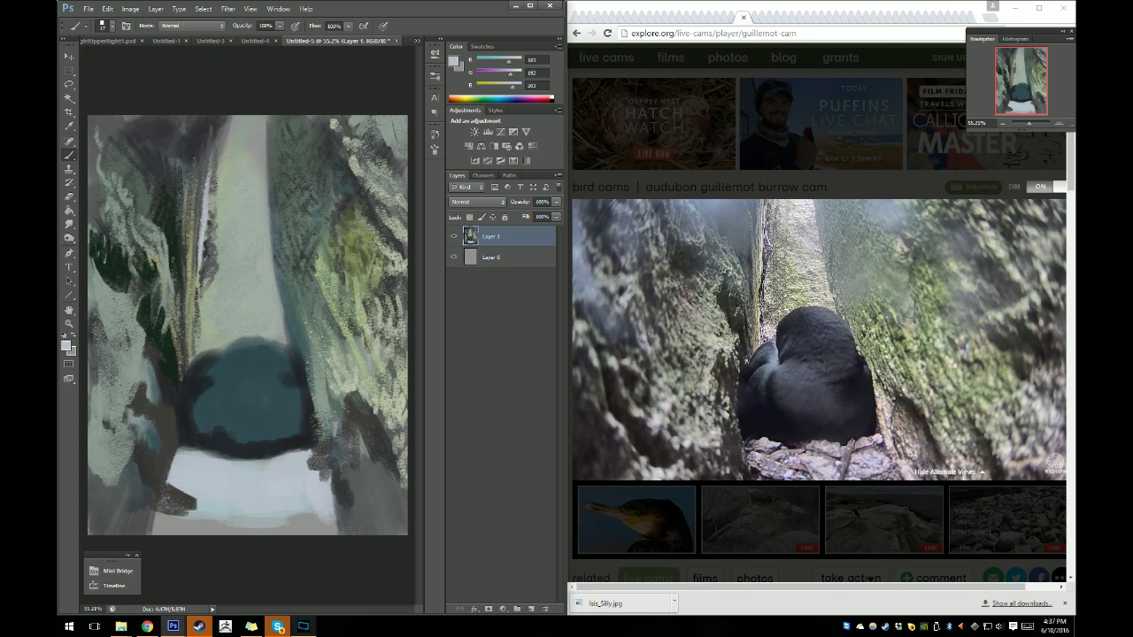
drag(198, 327, 199, 235)
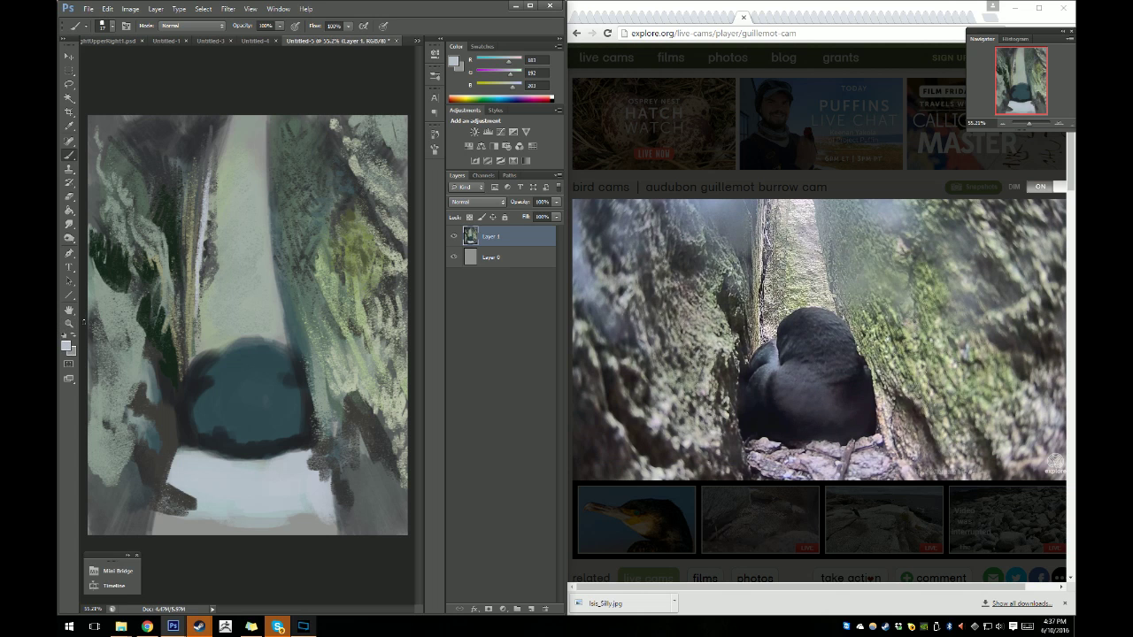
drag(208, 218, 209, 289)
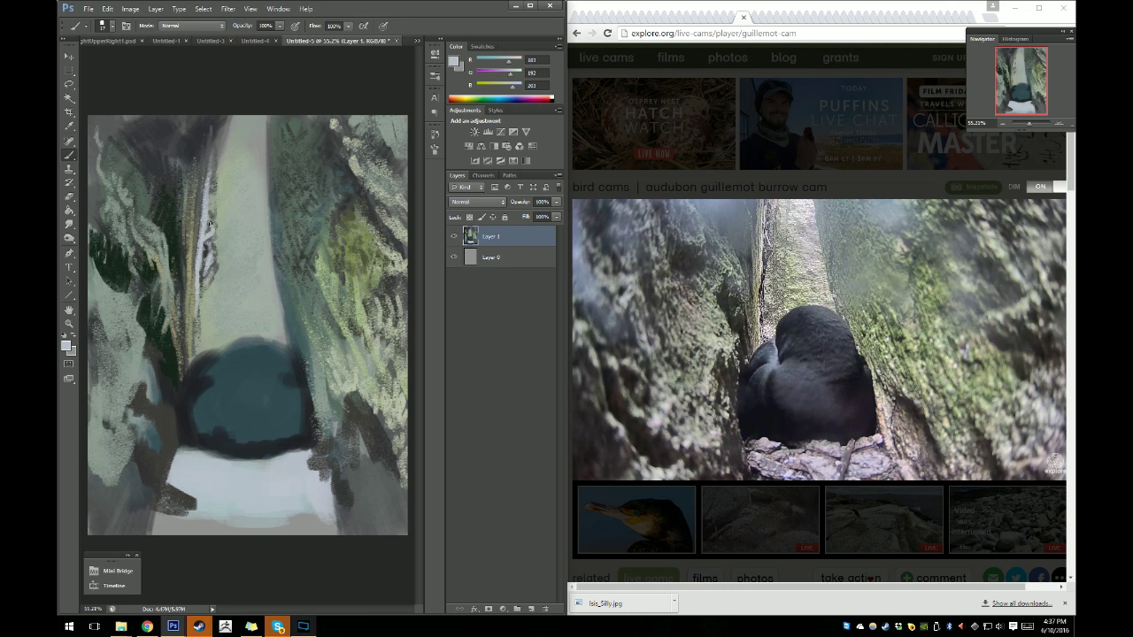
drag(202, 123, 202, 209)
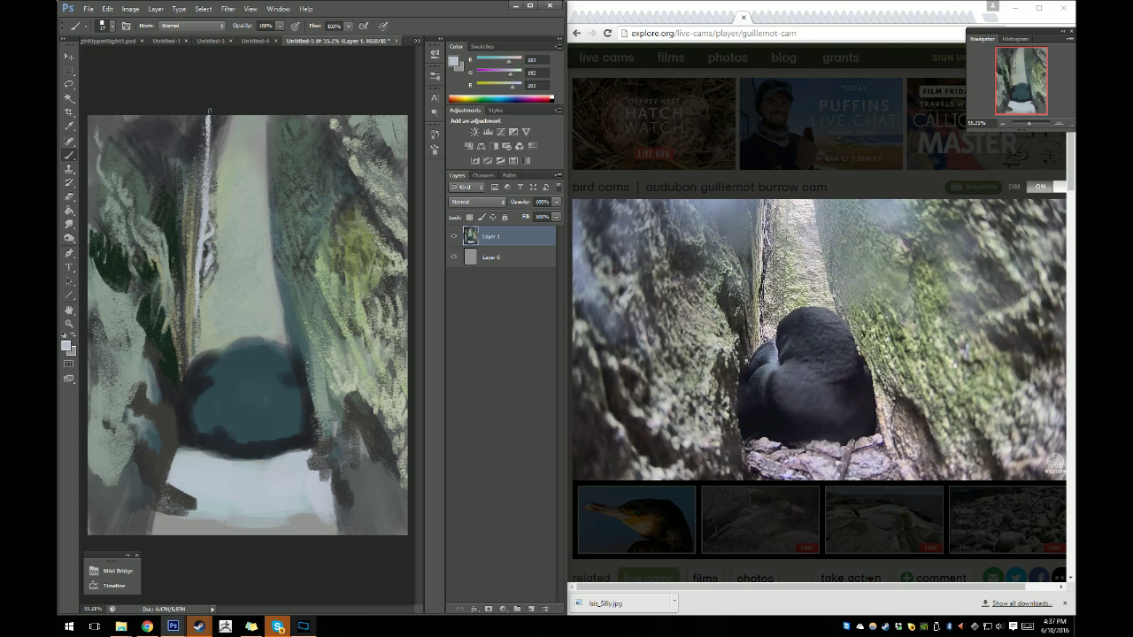
drag(208, 108, 200, 228)
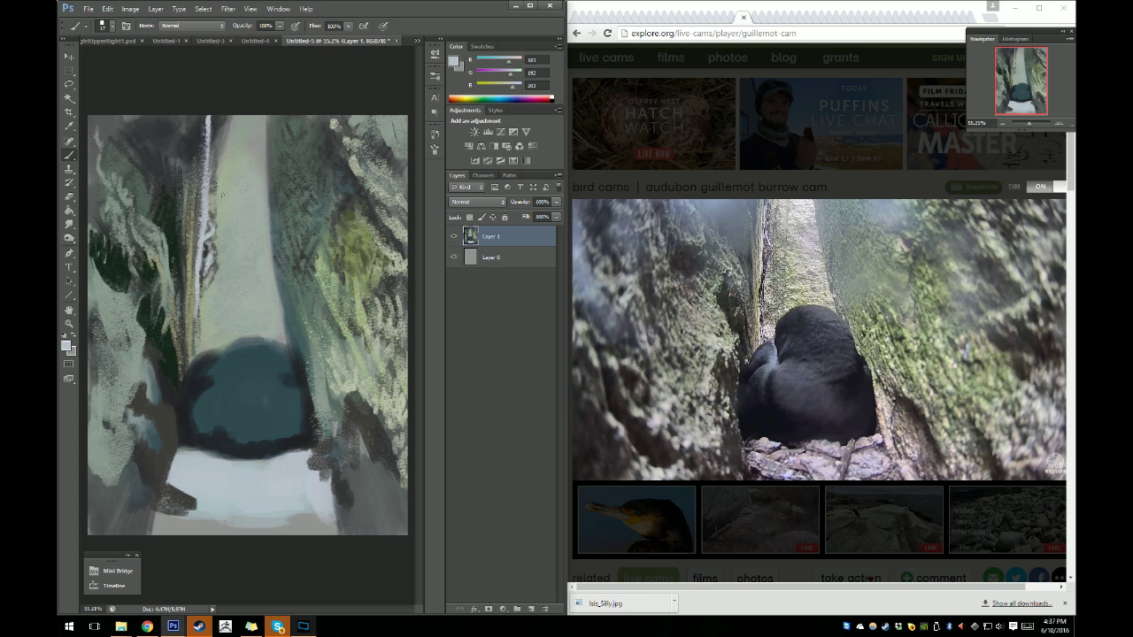
mouse_move(232, 190)
mouse_down()
mouse_move(257, 219)
mouse_move(230, 227)
mouse_move(260, 243)
mouse_move(253, 262)
mouse_move(272, 280)
mouse_move(261, 316)
mouse_move(274, 316)
mouse_up()
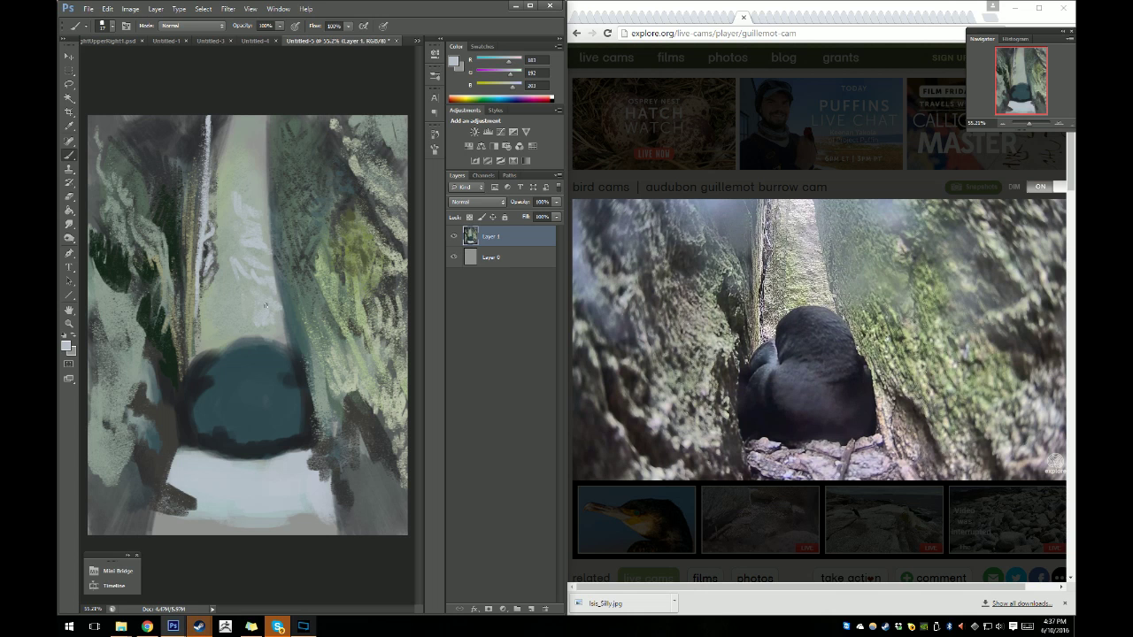
Mix a pale yellow-green at hue about 83, lighten it, and dab it onto the upper trunk.
click(67, 345)
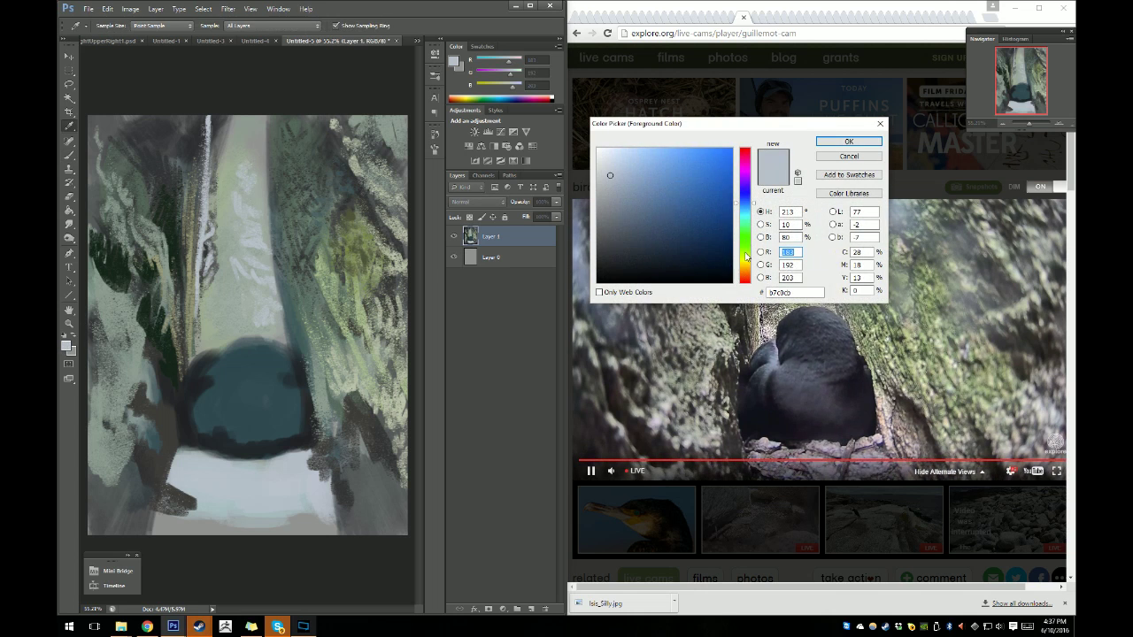
click(746, 254)
click(615, 167)
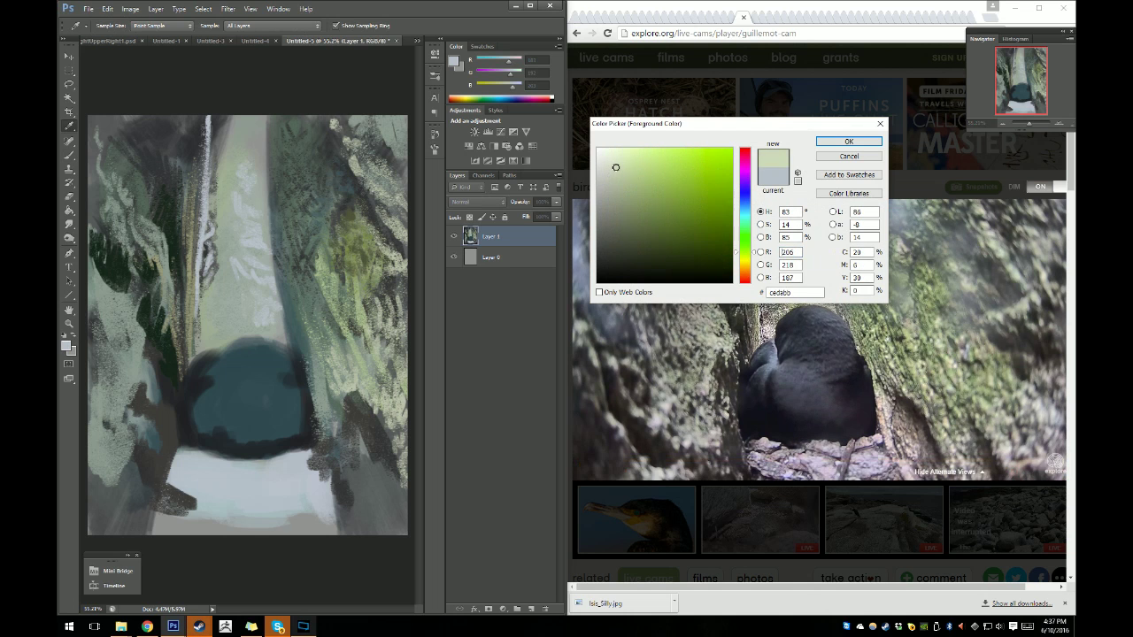
click(848, 142)
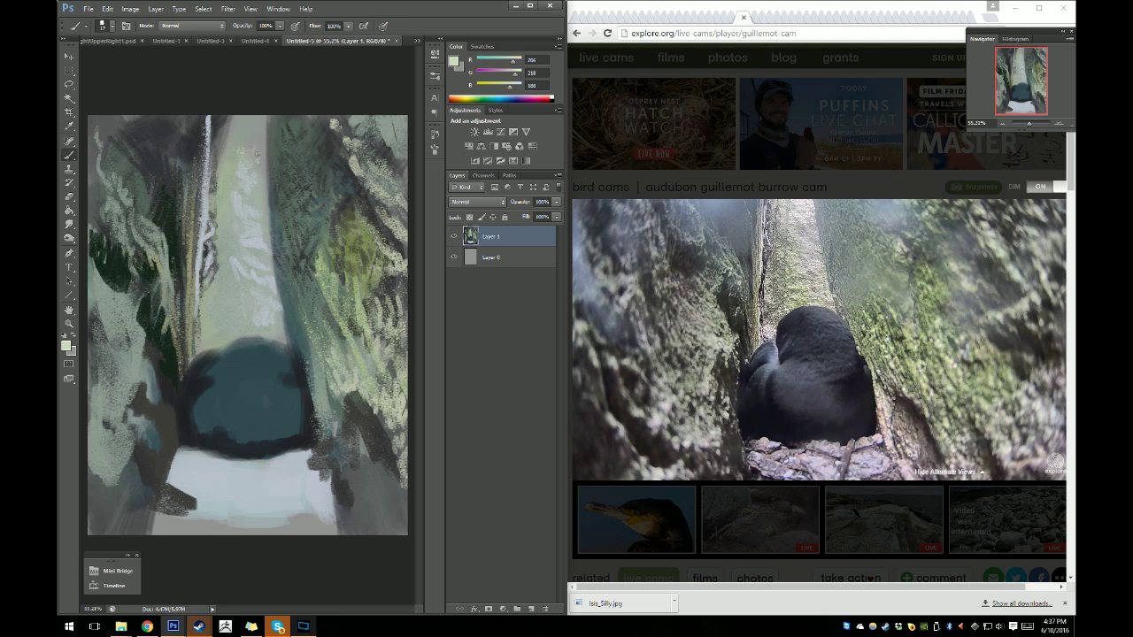
click(68, 347)
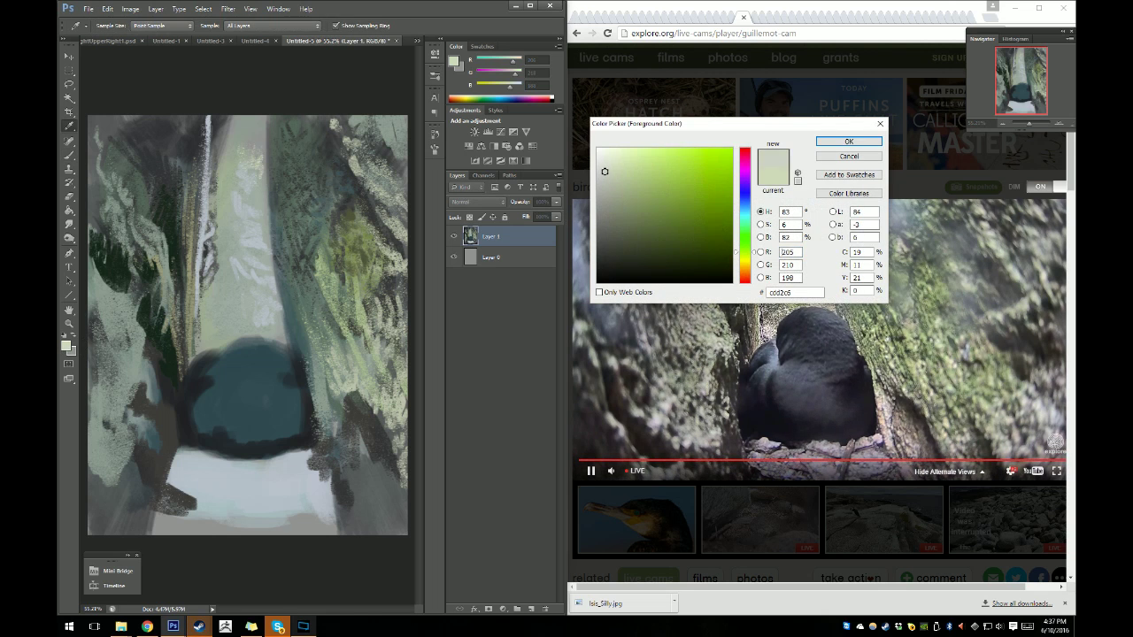
click(848, 141)
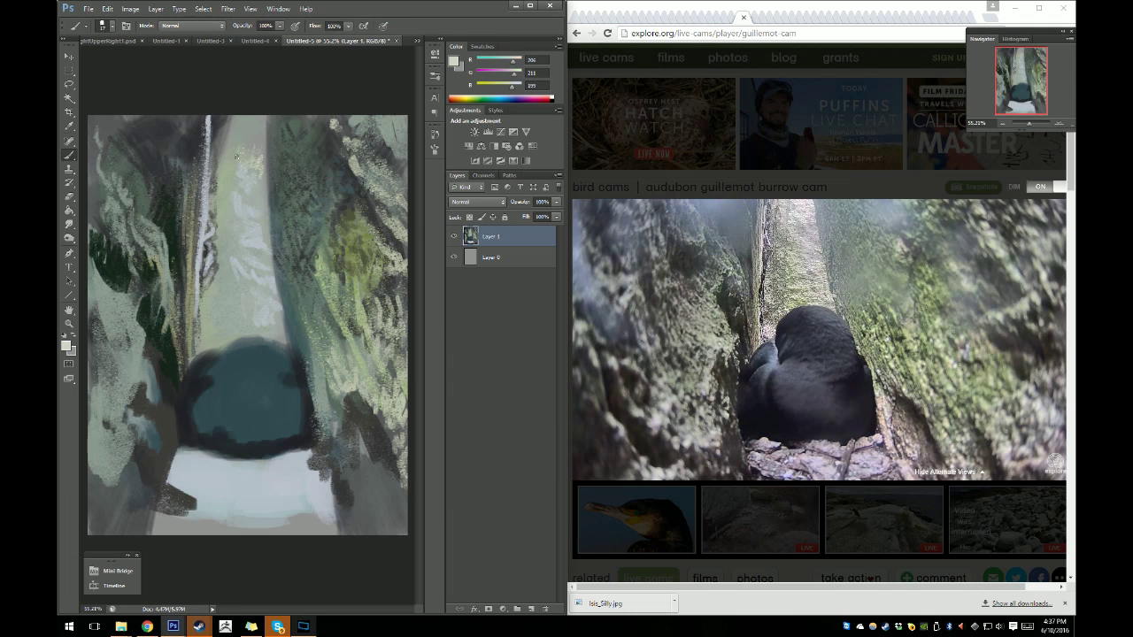
mouse_move(237, 156)
mouse_down()
mouse_move(257, 167)
mouse_move(246, 177)
mouse_move(264, 174)
mouse_move(253, 140)
mouse_move(232, 134)
mouse_move(260, 117)
mouse_move(263, 137)
mouse_move(246, 117)
mouse_move(260, 150)
mouse_move(261, 119)
mouse_move(241, 124)
mouse_move(225, 157)
mouse_move(243, 174)
mouse_move(233, 205)
mouse_up()
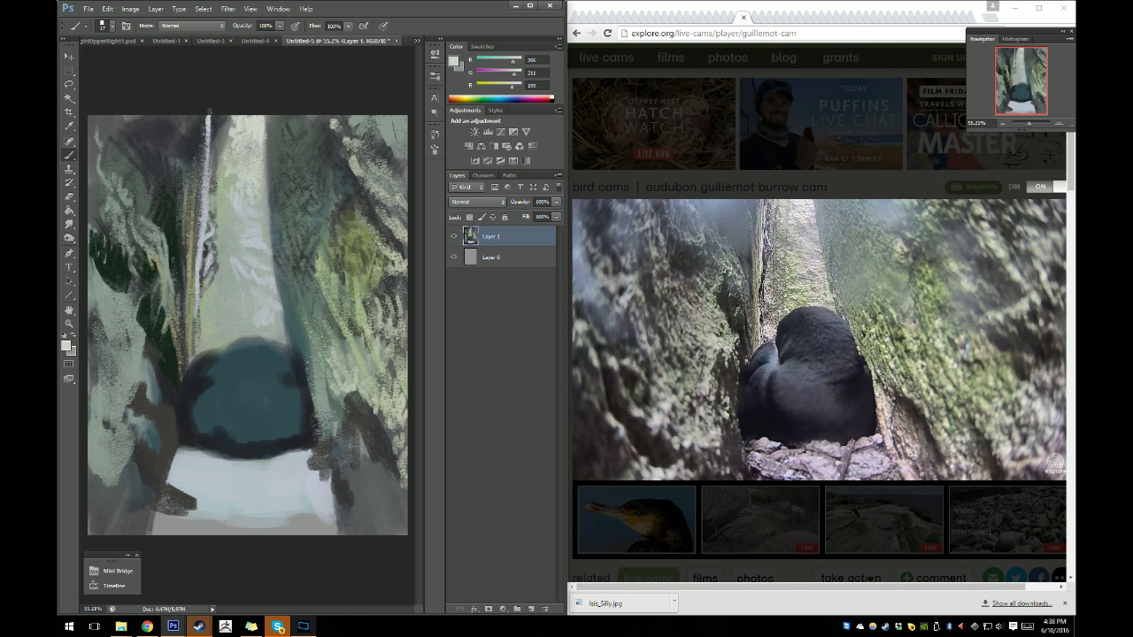
mouse_move(208, 112)
mouse_down()
mouse_move(211, 142)
mouse_move(226, 131)
mouse_move(216, 186)
mouse_move(228, 218)
mouse_move(240, 214)
mouse_move(256, 234)
mouse_move(236, 230)
mouse_move(230, 246)
mouse_move(244, 239)
mouse_move(227, 282)
mouse_move(267, 301)
mouse_move(265, 274)
mouse_move(248, 272)
mouse_move(267, 275)
mouse_move(268, 198)
mouse_move(278, 297)
mouse_up()
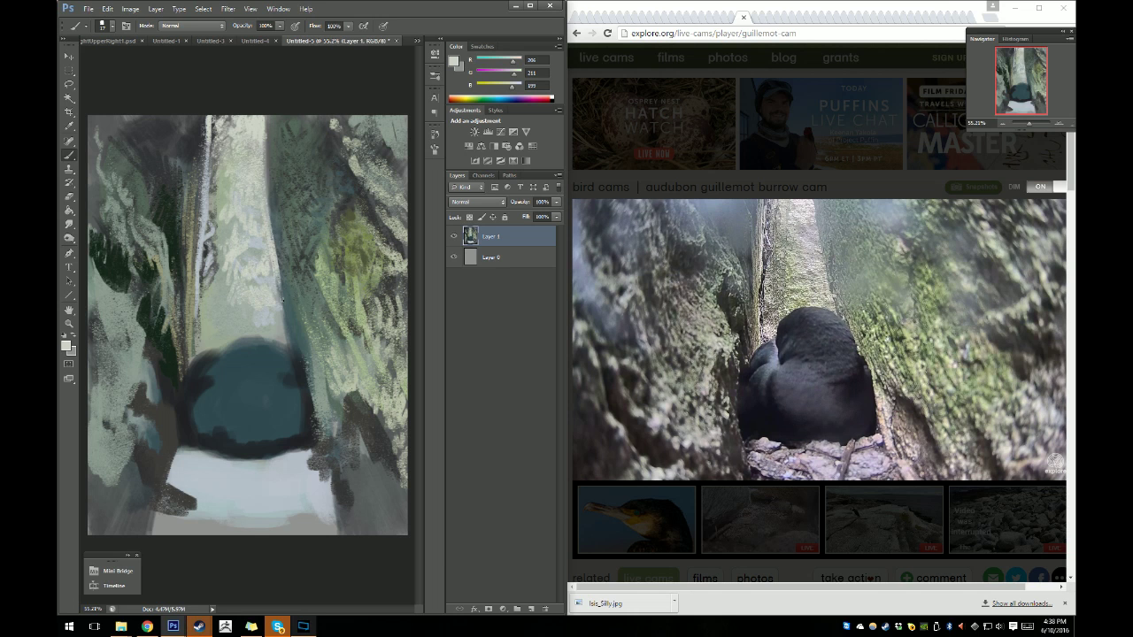
Sample a dark green and paint thin dark lines down the trunk's right edge to mid-canvas.
key(i)
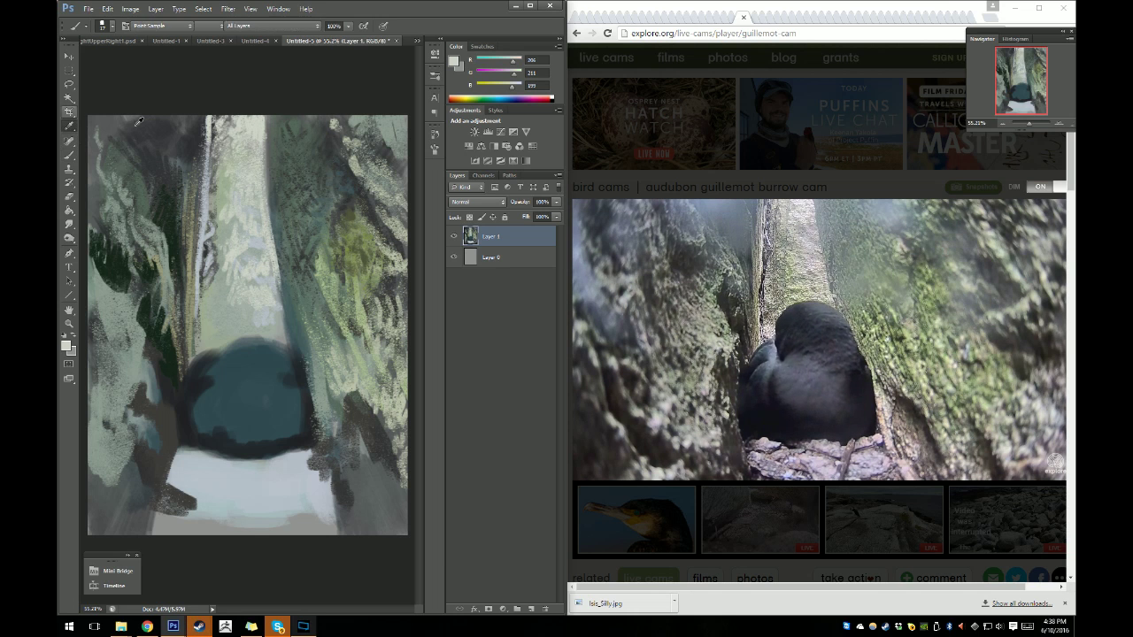
click(189, 143)
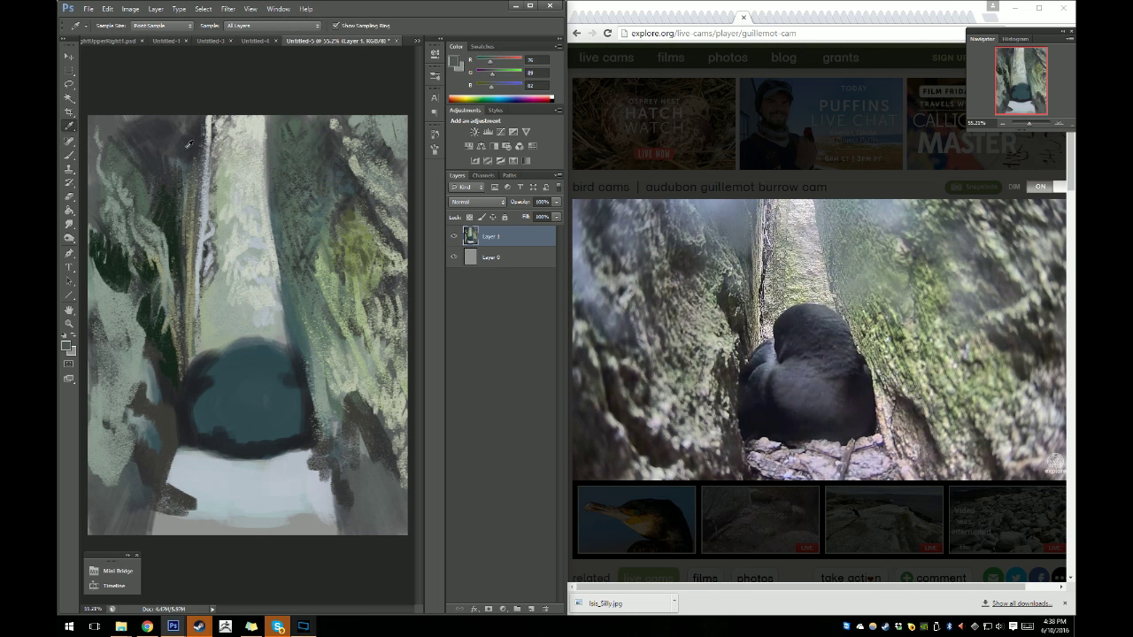
click(270, 147)
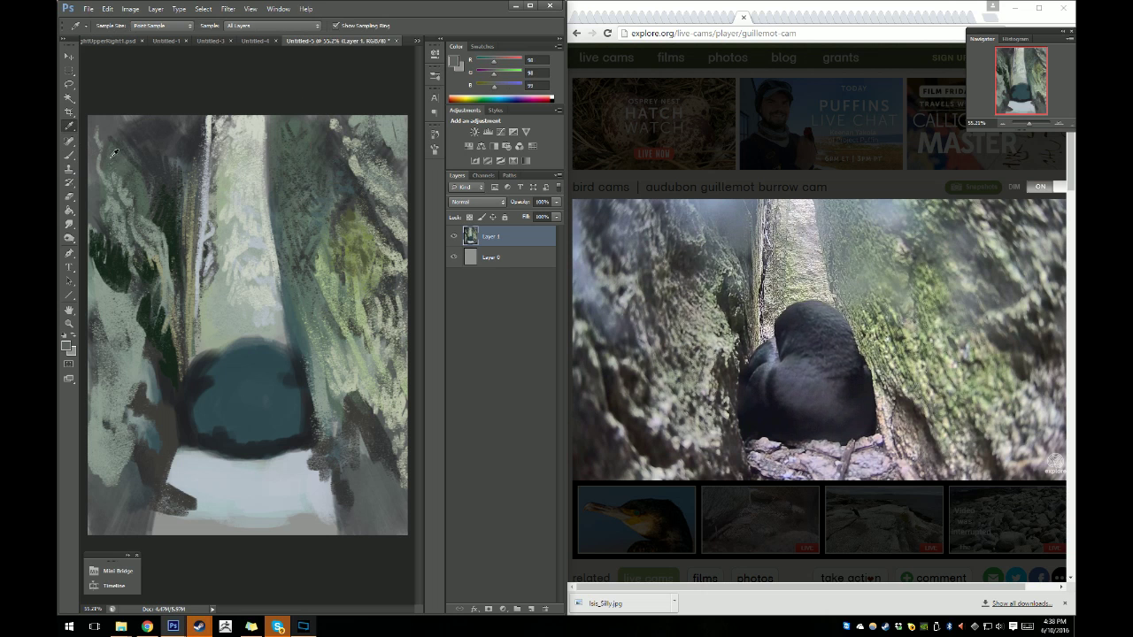
key(b)
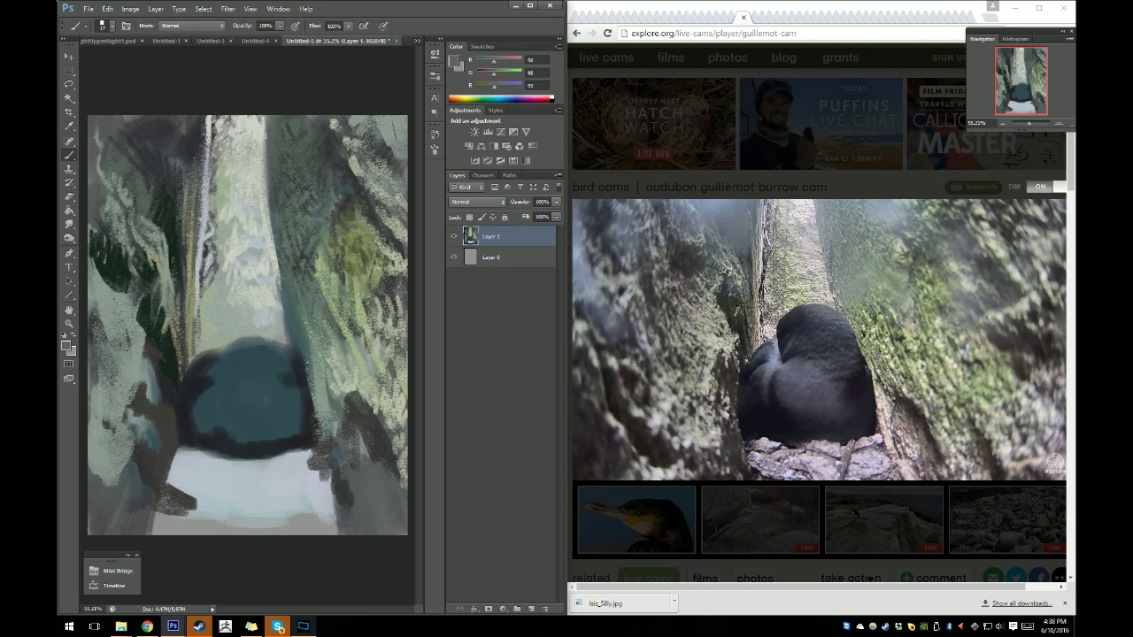
mouse_move(260, 120)
mouse_down()
mouse_move(261, 164)
mouse_move(266, 155)
mouse_up()
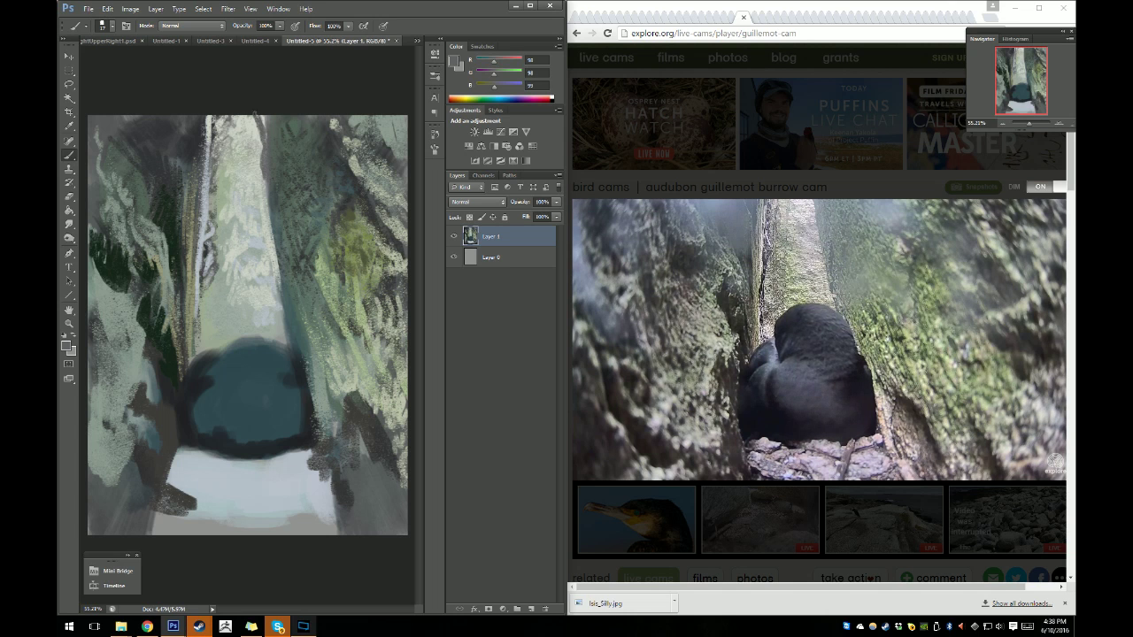
drag(255, 113, 265, 162)
drag(260, 120, 269, 131)
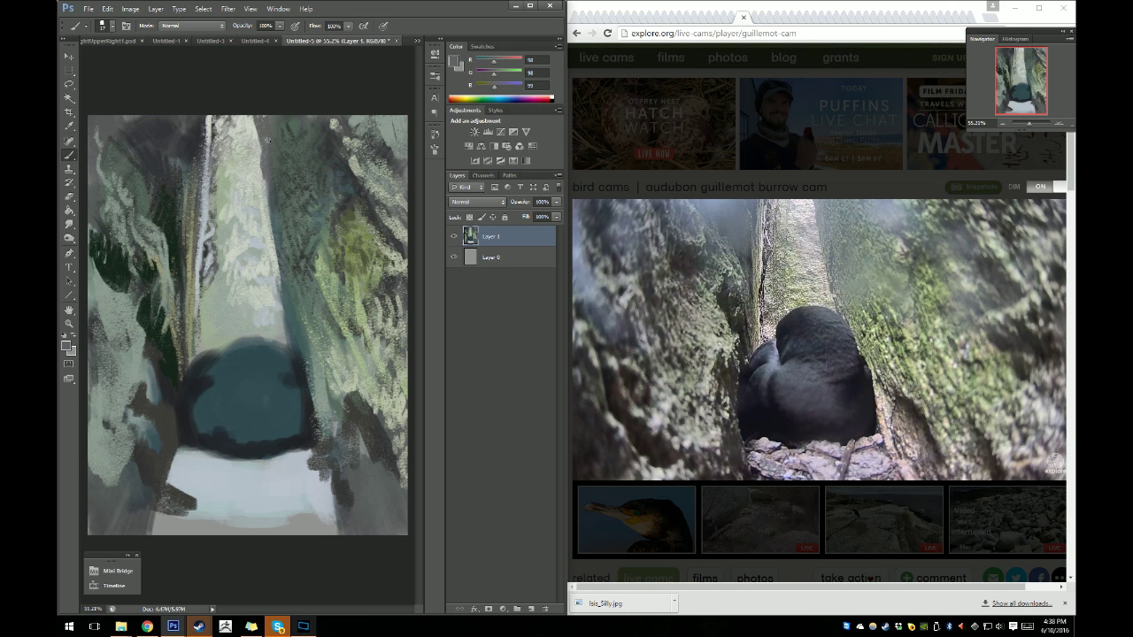
drag(263, 183, 272, 240)
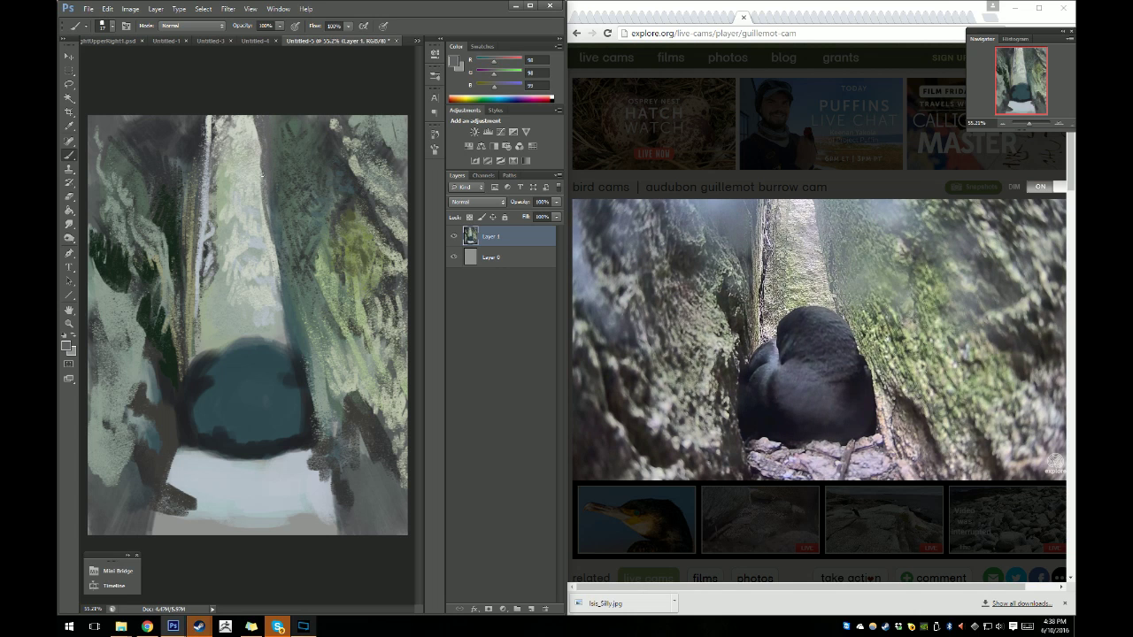
drag(262, 174, 272, 230)
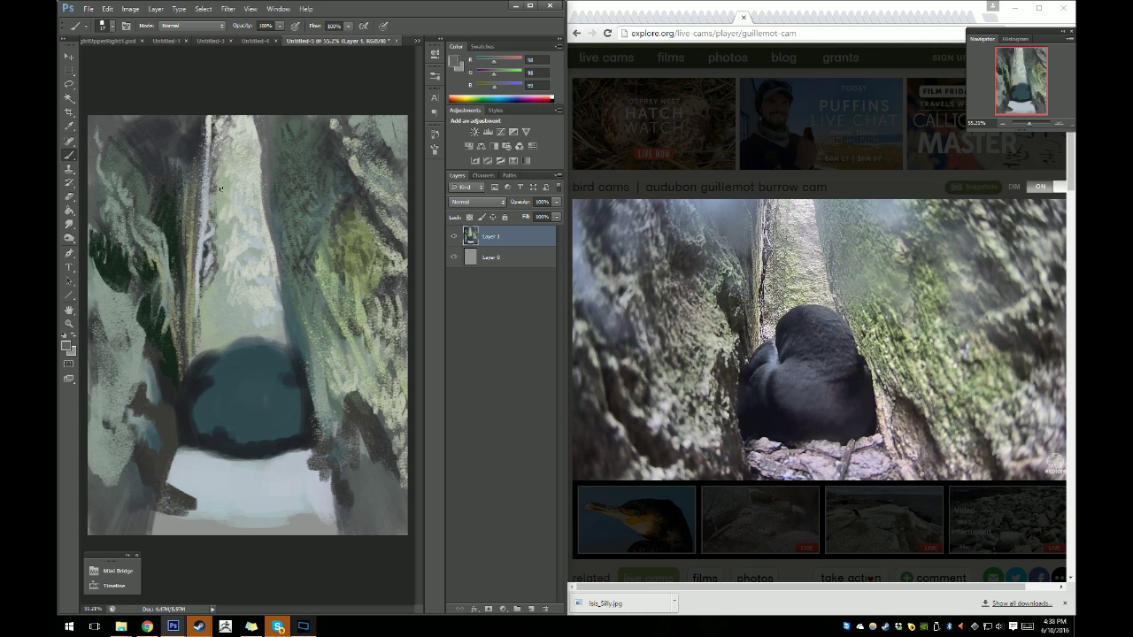
key(i)
click(177, 156)
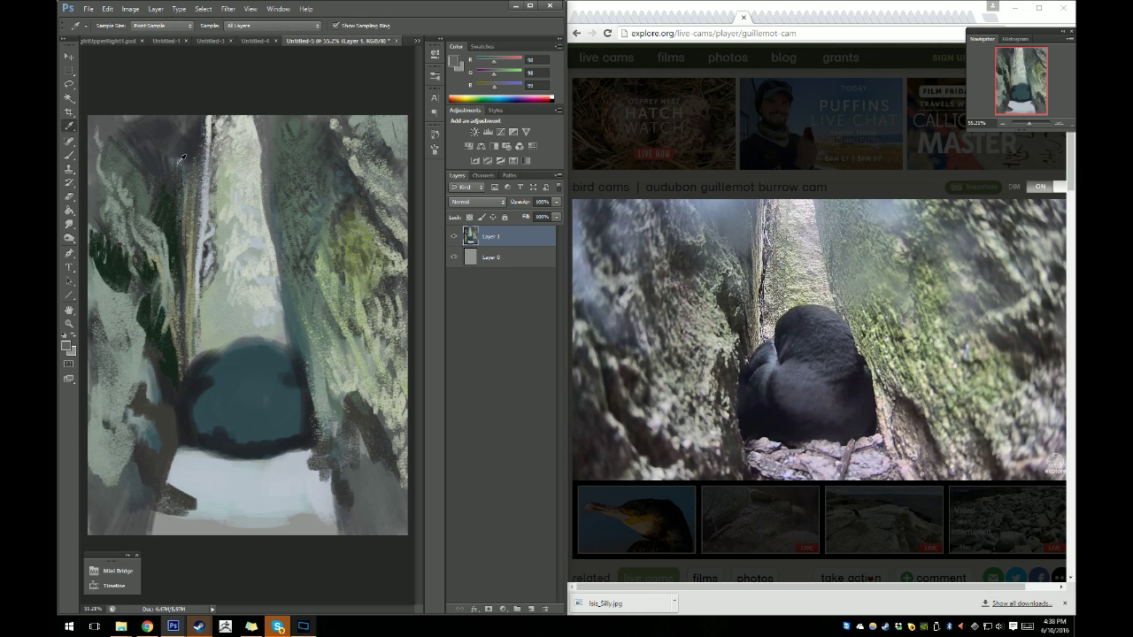
Set the brush size to 10 px.
key(b)
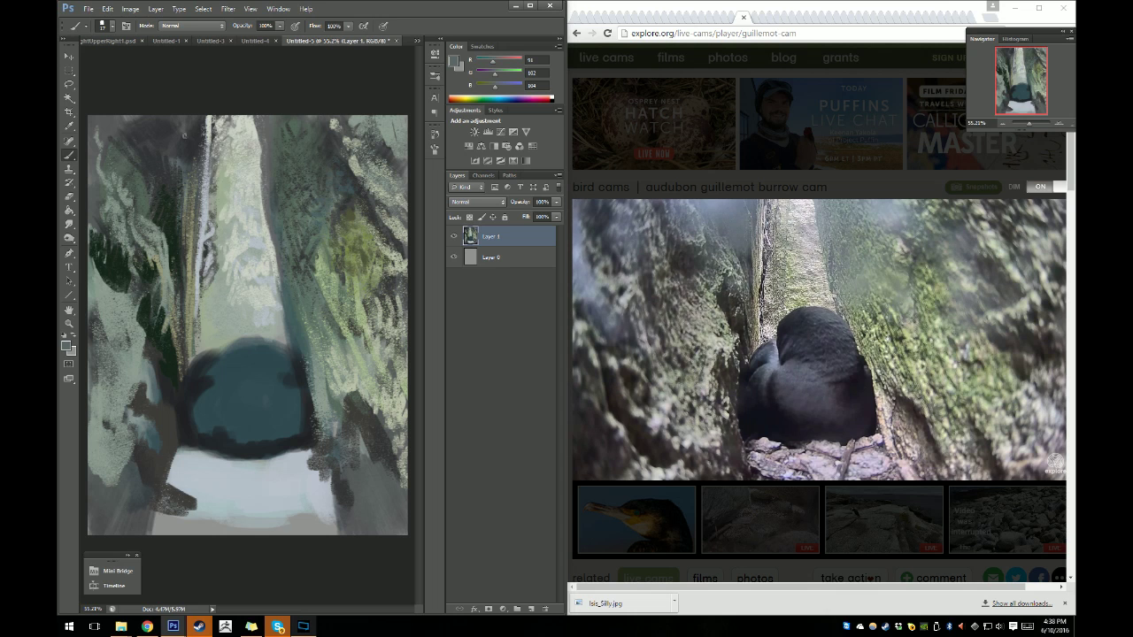
right_click(202, 133)
text(10)
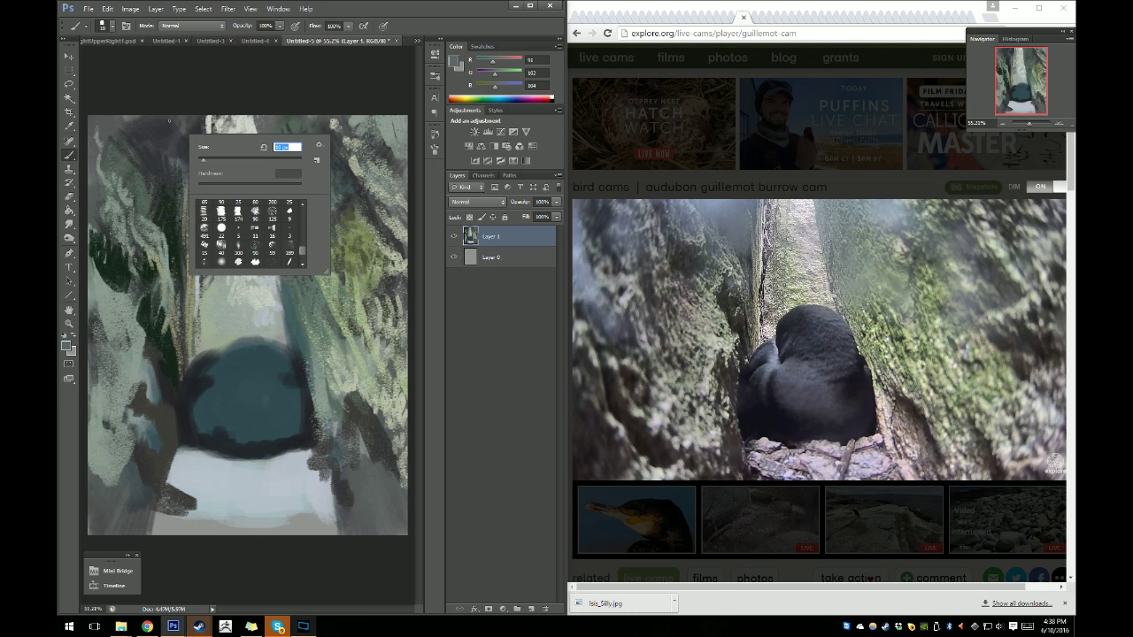
key(Return)
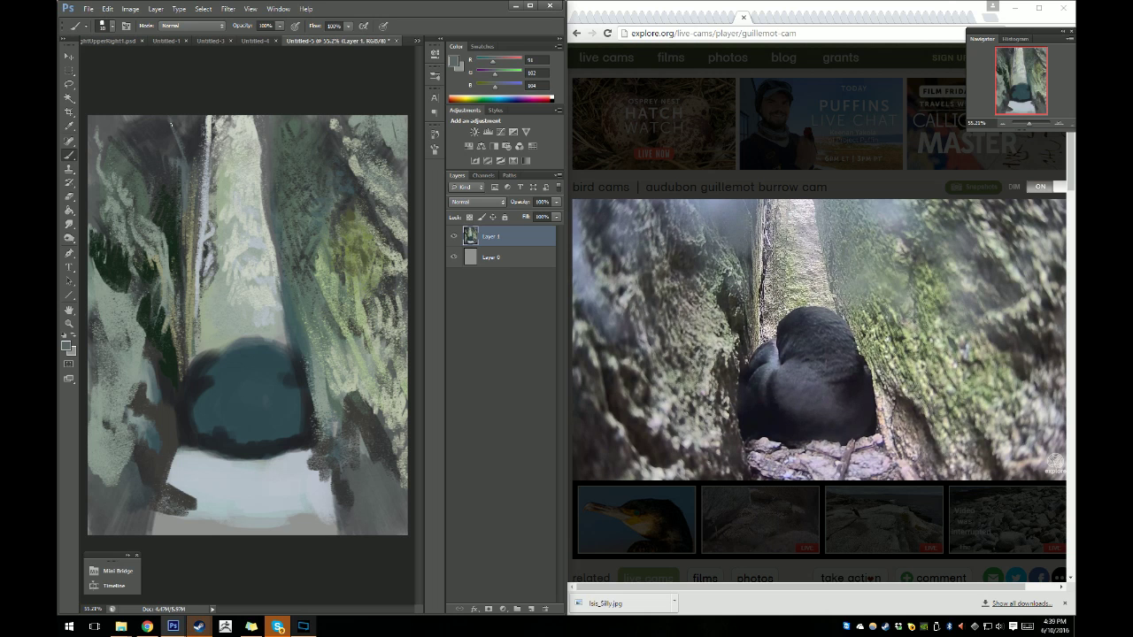
Sample a light grey and paint vertical streaks down the central light crack.
key(i)
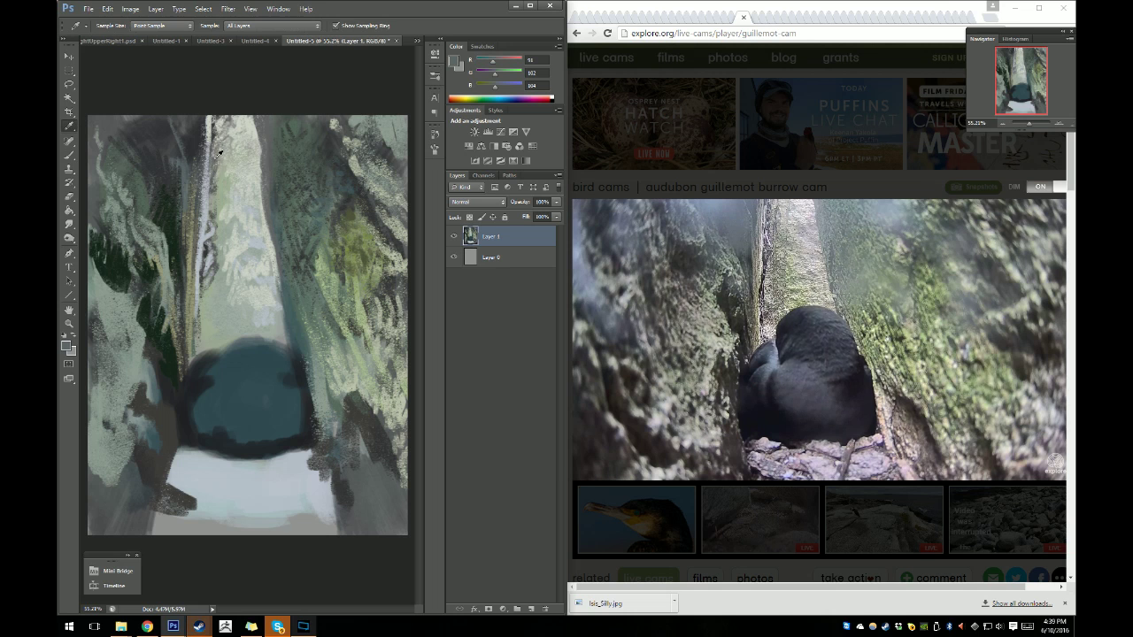
drag(210, 152, 187, 142)
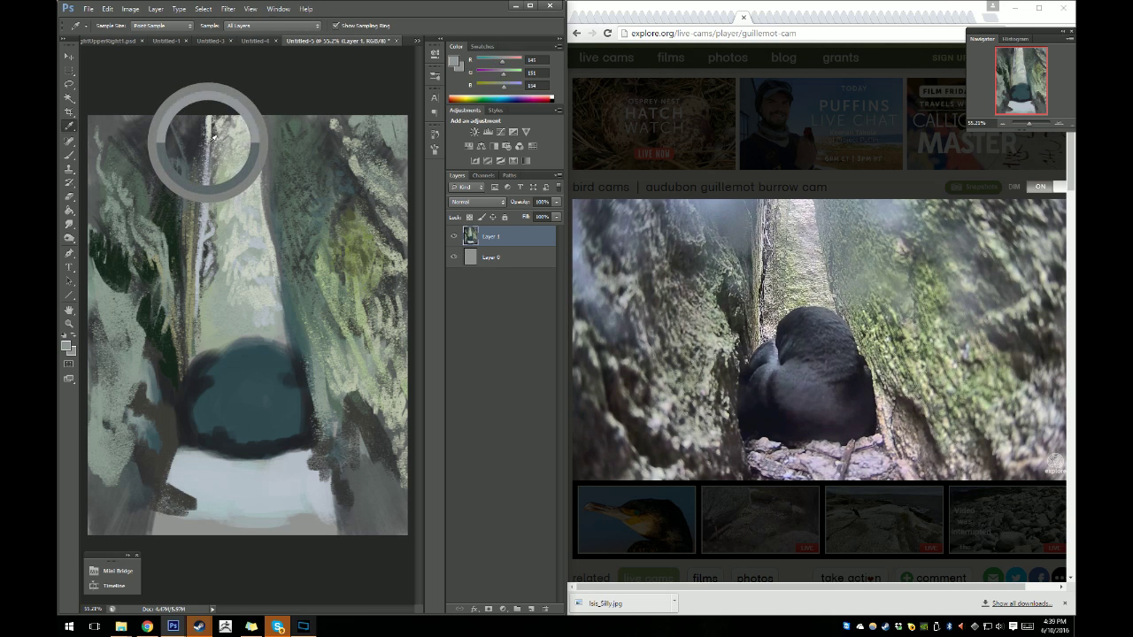
key(b)
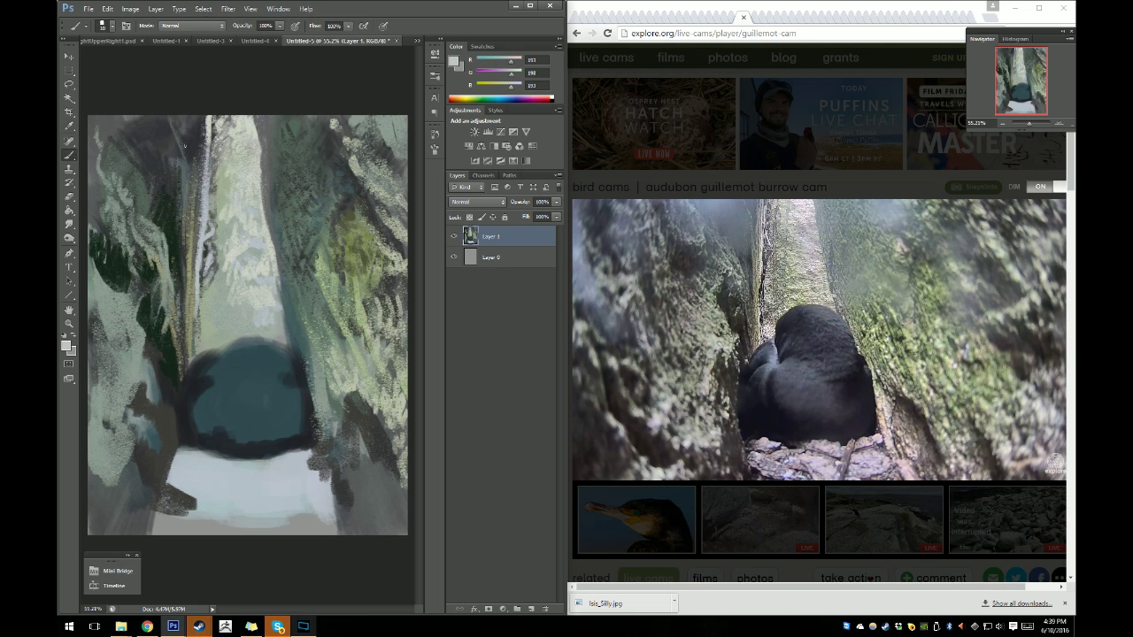
drag(196, 113, 192, 198)
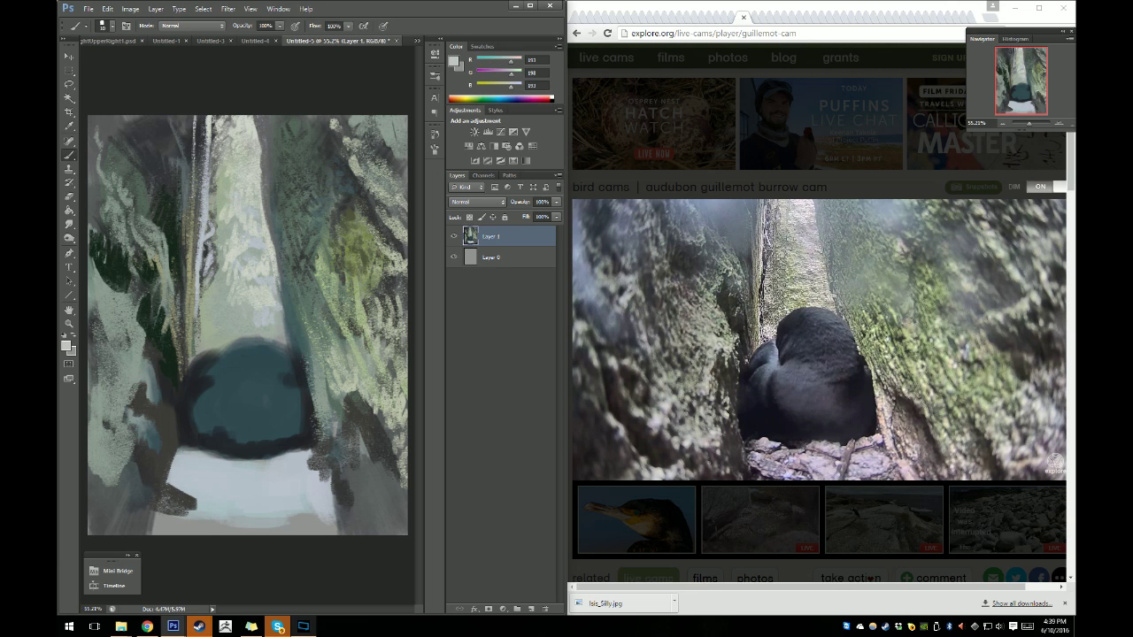
drag(200, 115, 195, 219)
drag(200, 136, 193, 248)
drag(202, 115, 191, 262)
drag(197, 189, 193, 271)
drag(203, 148, 196, 244)
drag(202, 179, 191, 310)
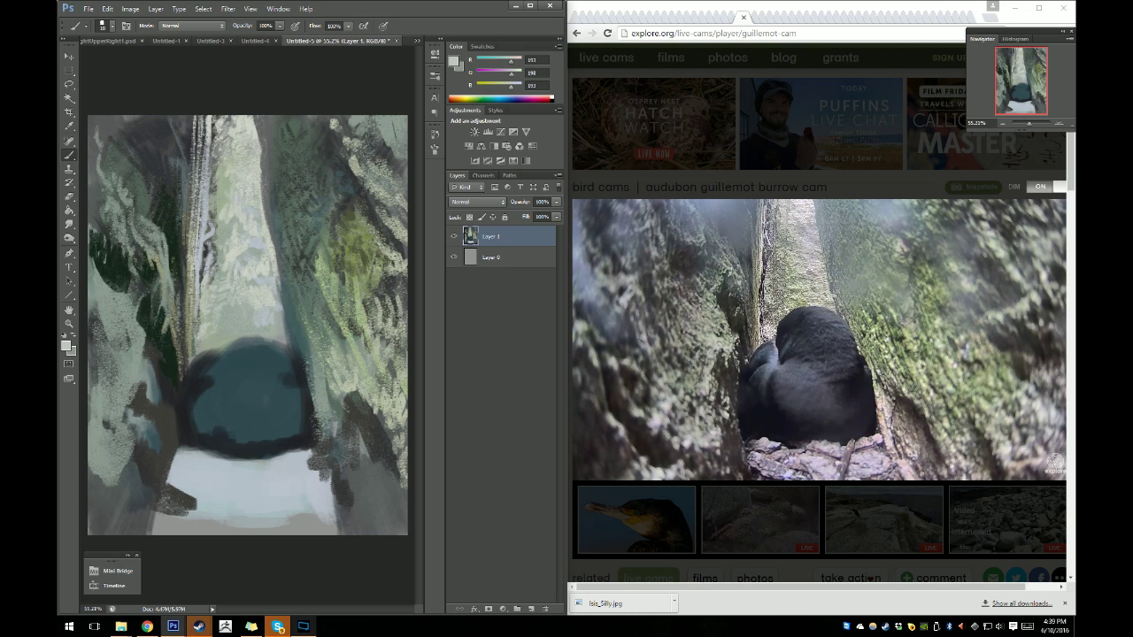
Sample dark, green-grey and darker green tones from the rock for the crack.
key(i)
click(152, 202)
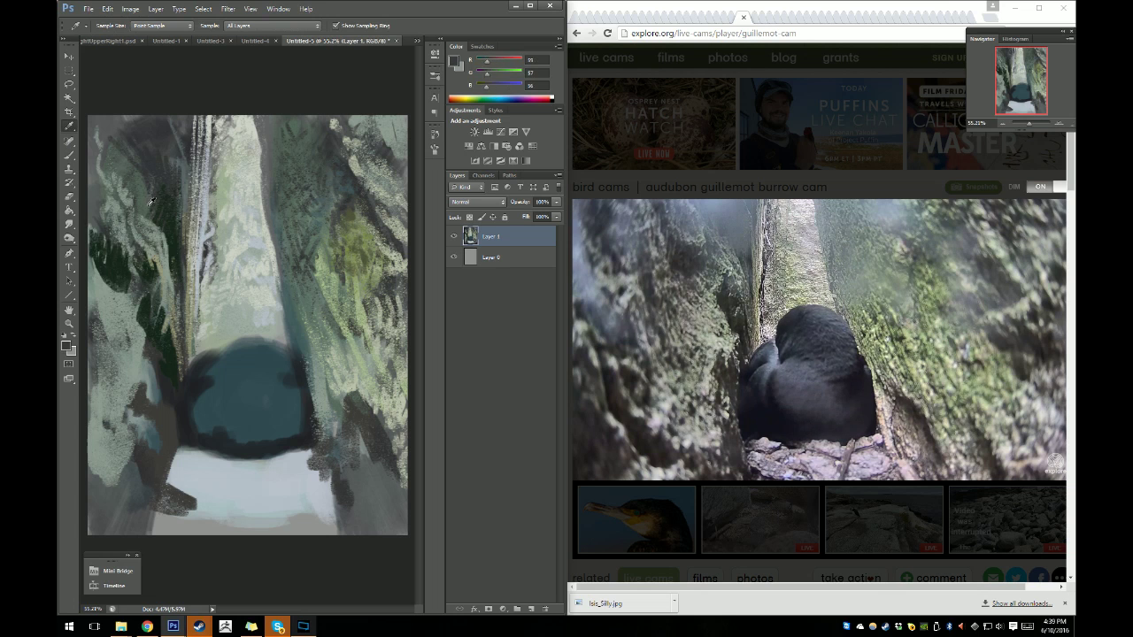
click(149, 204)
key(b)
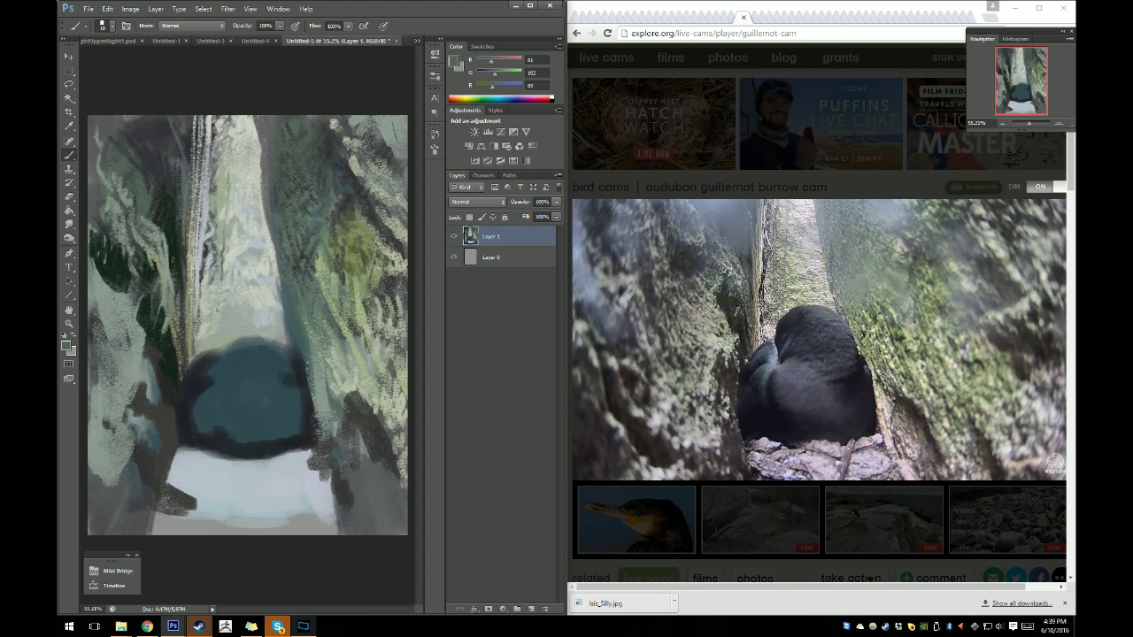
key(i)
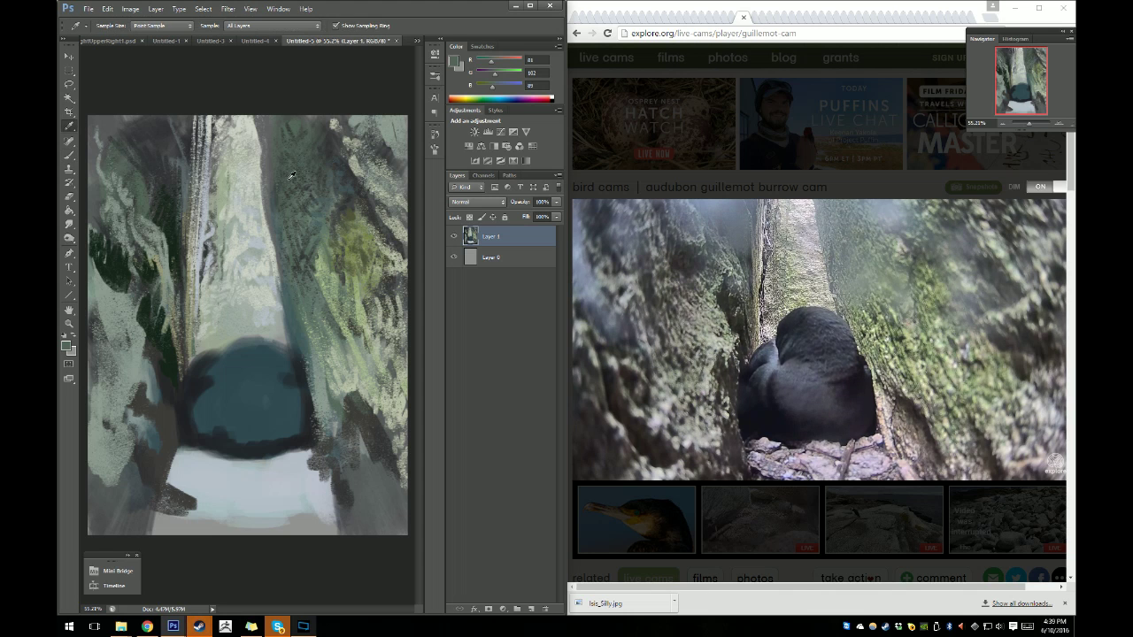
click(340, 277)
click(69, 155)
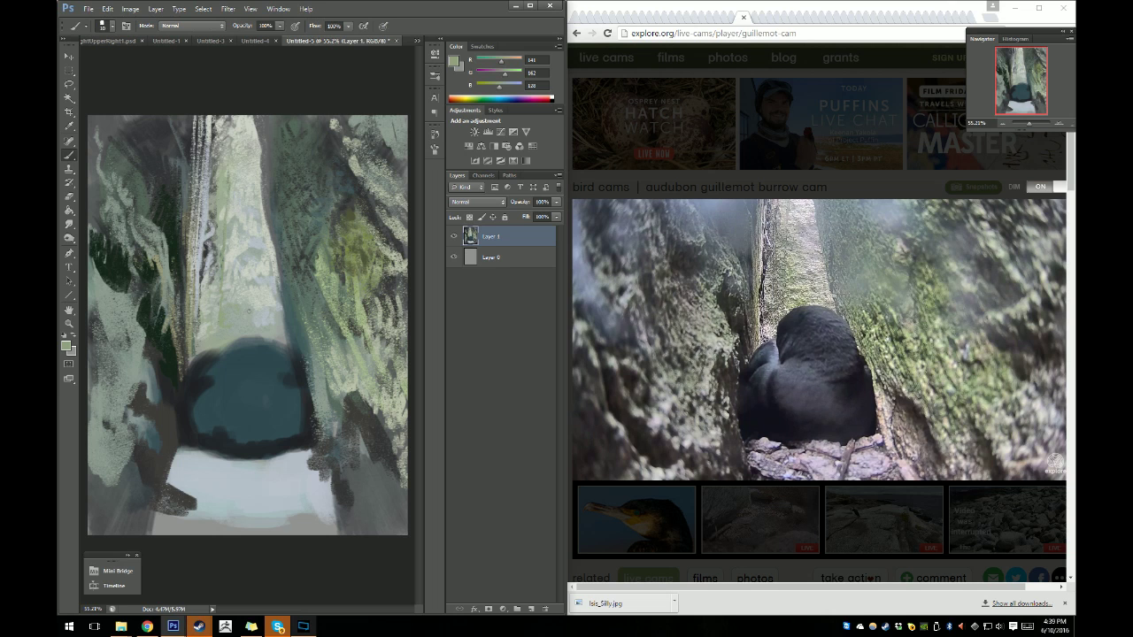
click(69, 126)
click(157, 198)
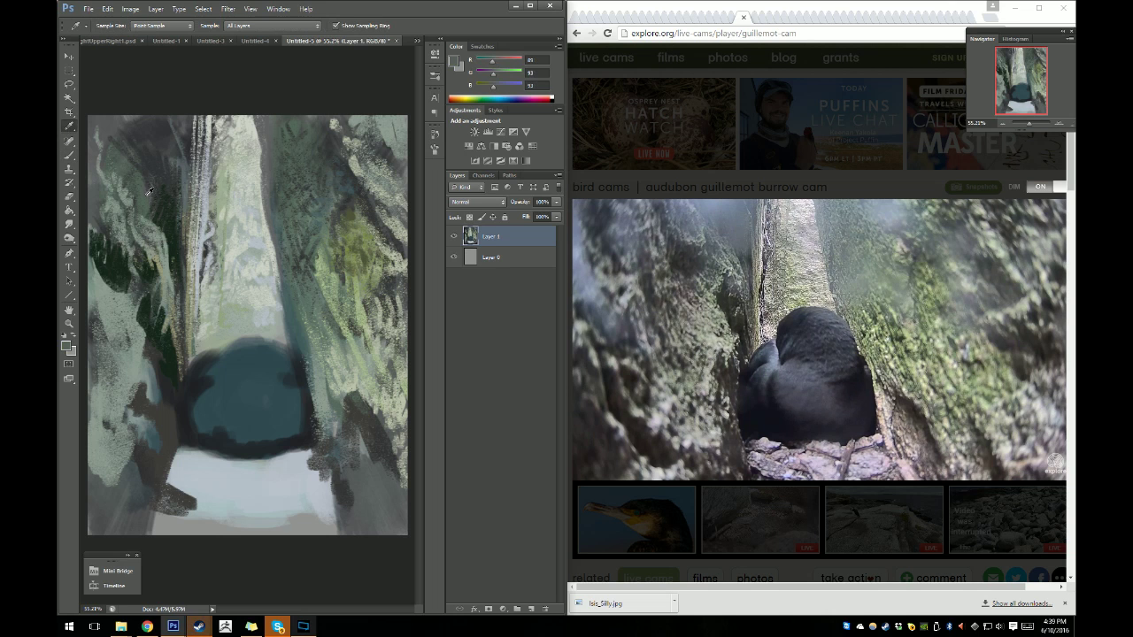
click(69, 154)
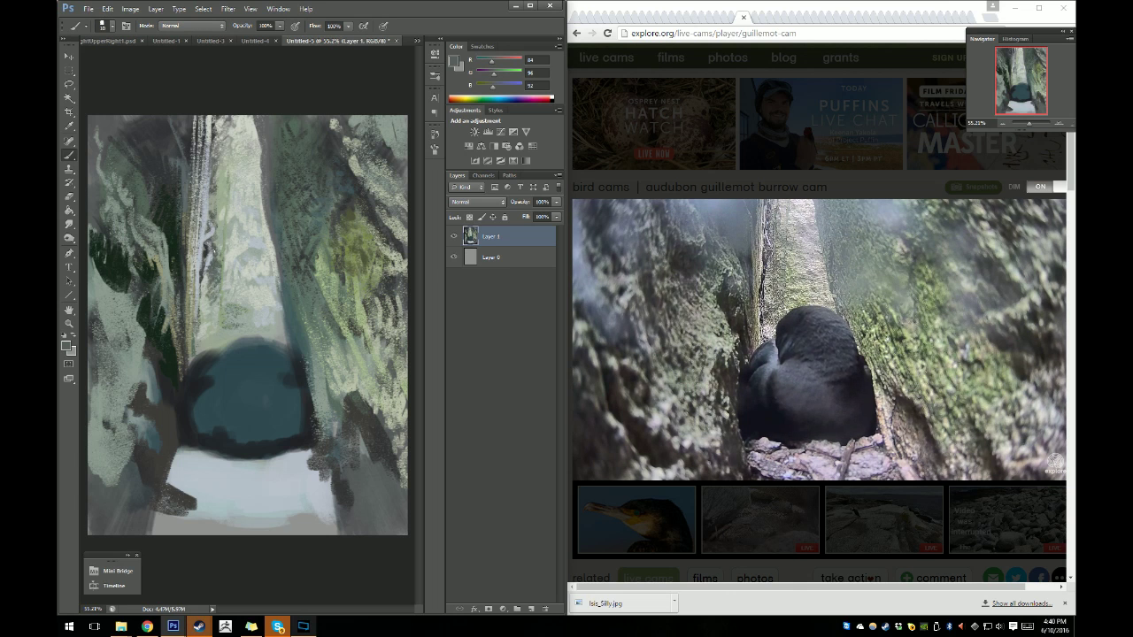
Paint thin strokes up the light streak and down the crack, then resample left-rock greens.
drag(218, 230, 214, 202)
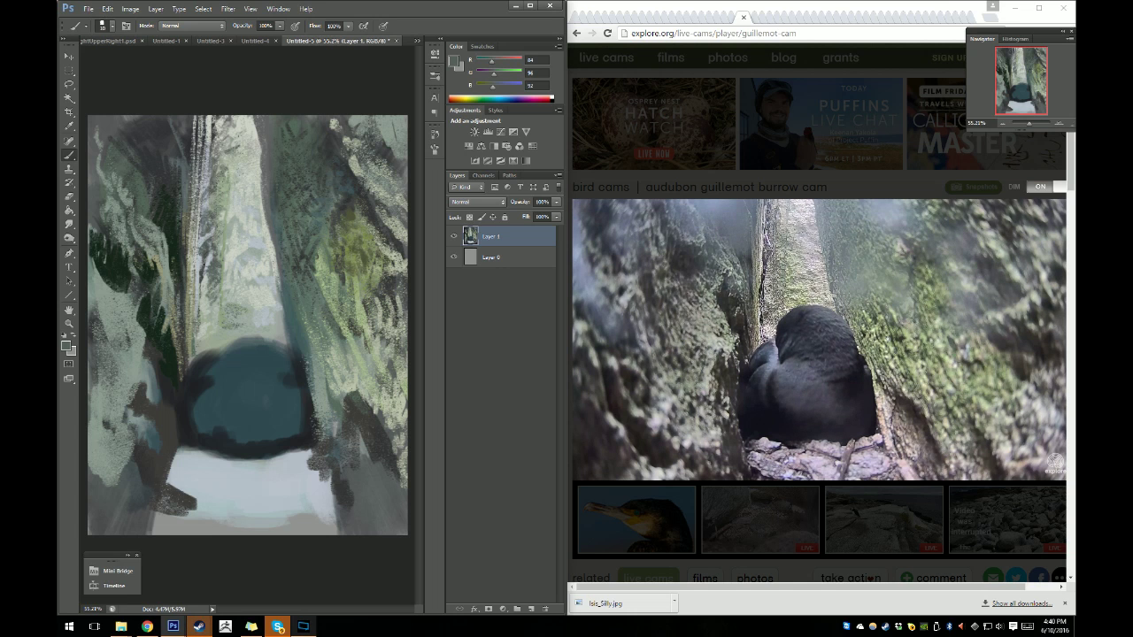
drag(202, 278, 203, 329)
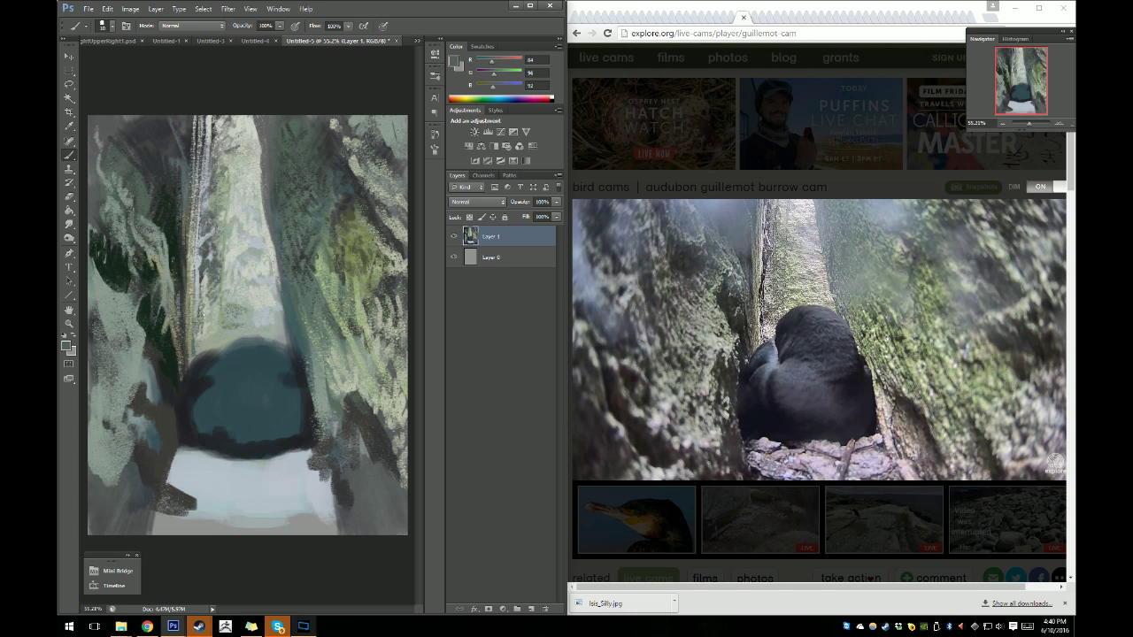
key(i)
drag(151, 149, 156, 187)
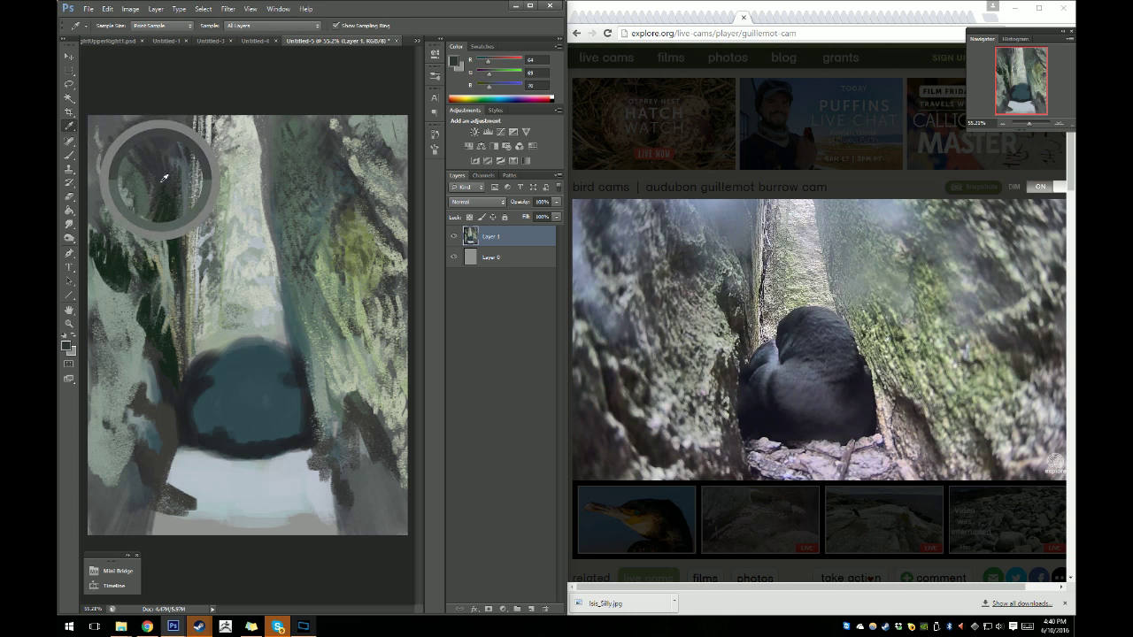
key(b)
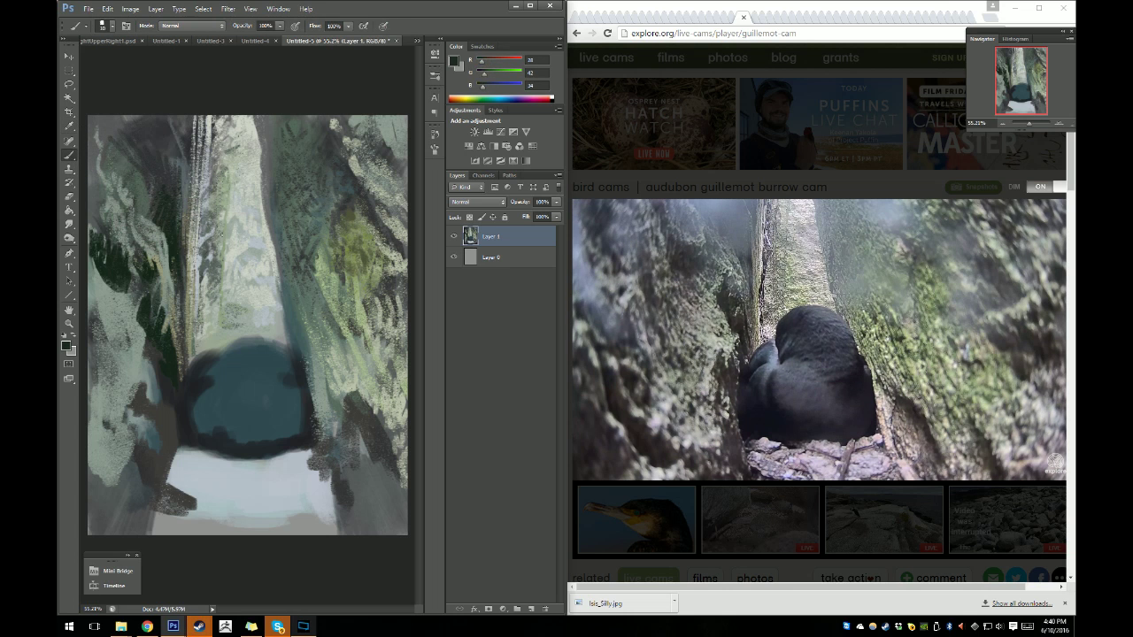
key(i)
click(155, 138)
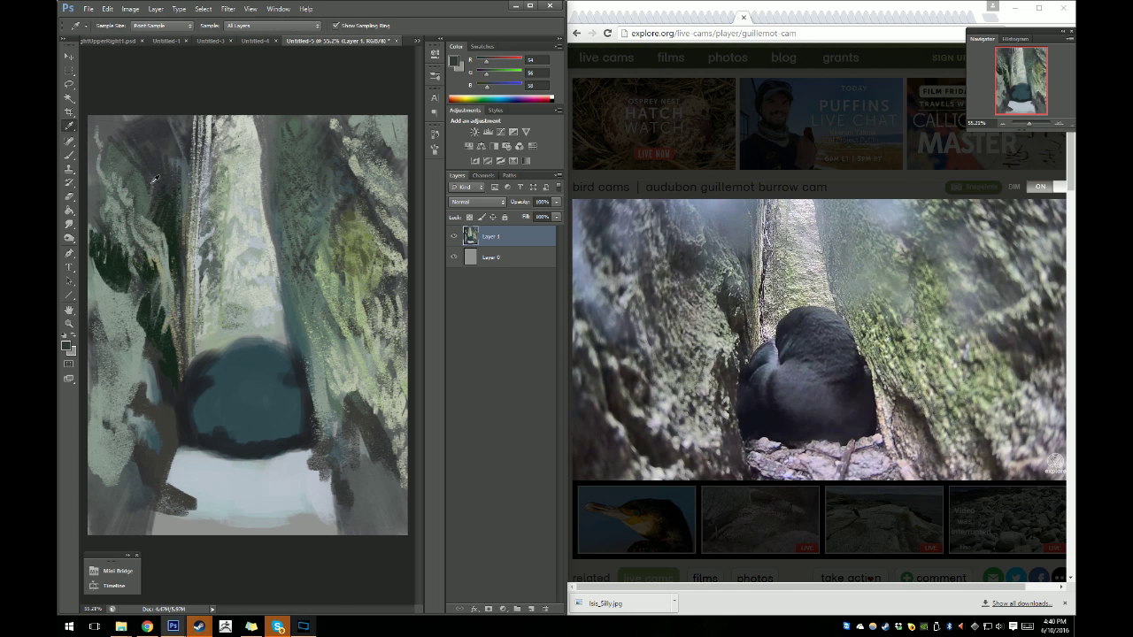
click(189, 141)
key(b)
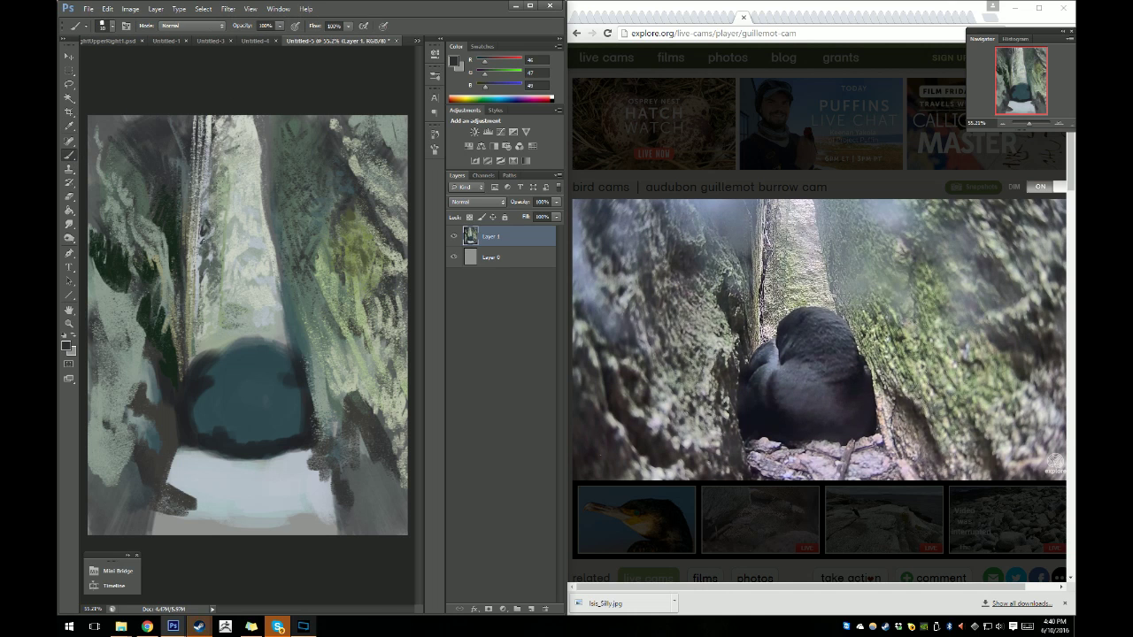
Add thin dark marks along the crack, light grey-blue strokes at its top, then sample olive grey.
mouse_move(204, 232)
mouse_down()
mouse_move(199, 312)
mouse_move(204, 278)
mouse_up()
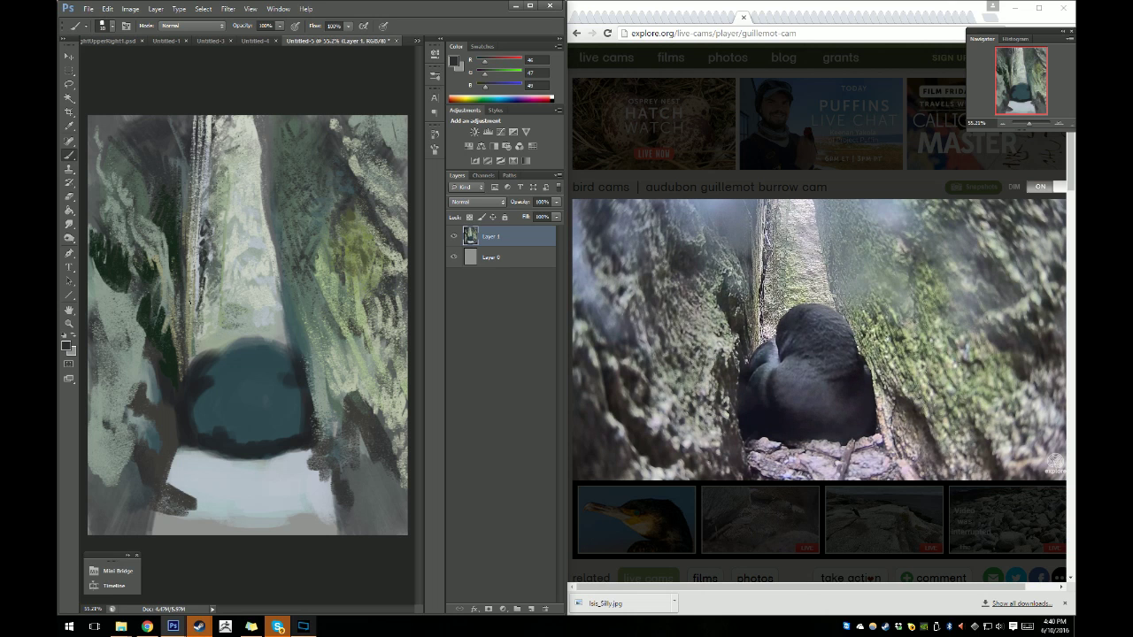
drag(198, 319, 199, 336)
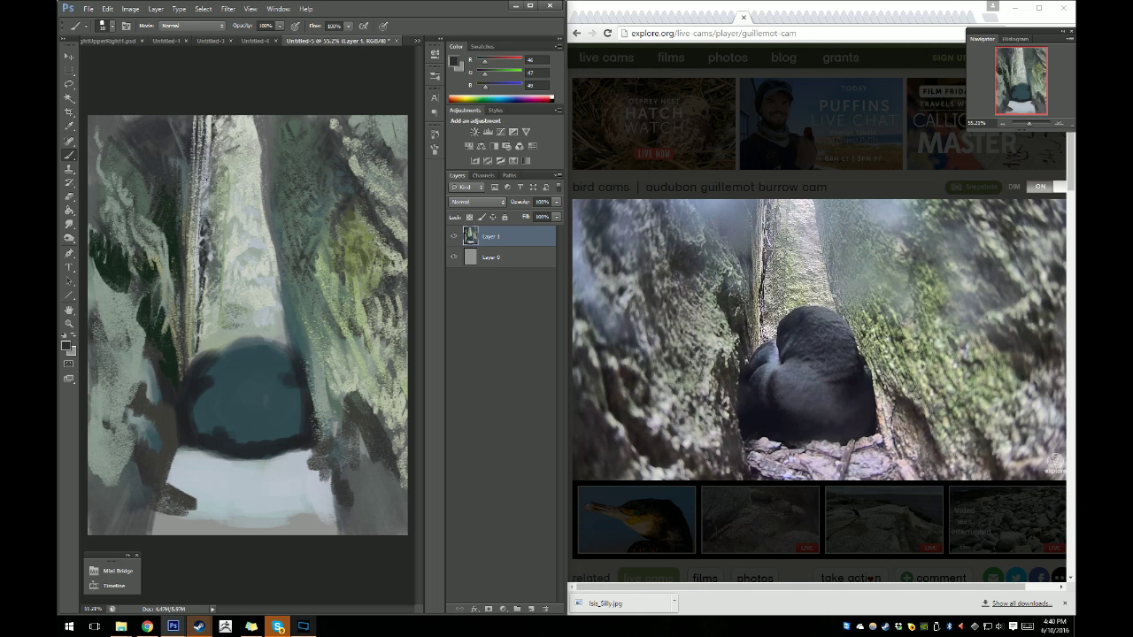
mouse_move(206, 180)
mouse_down()
mouse_move(208, 190)
mouse_move(208, 123)
mouse_up()
alt+click(180, 132)
drag(208, 124, 204, 177)
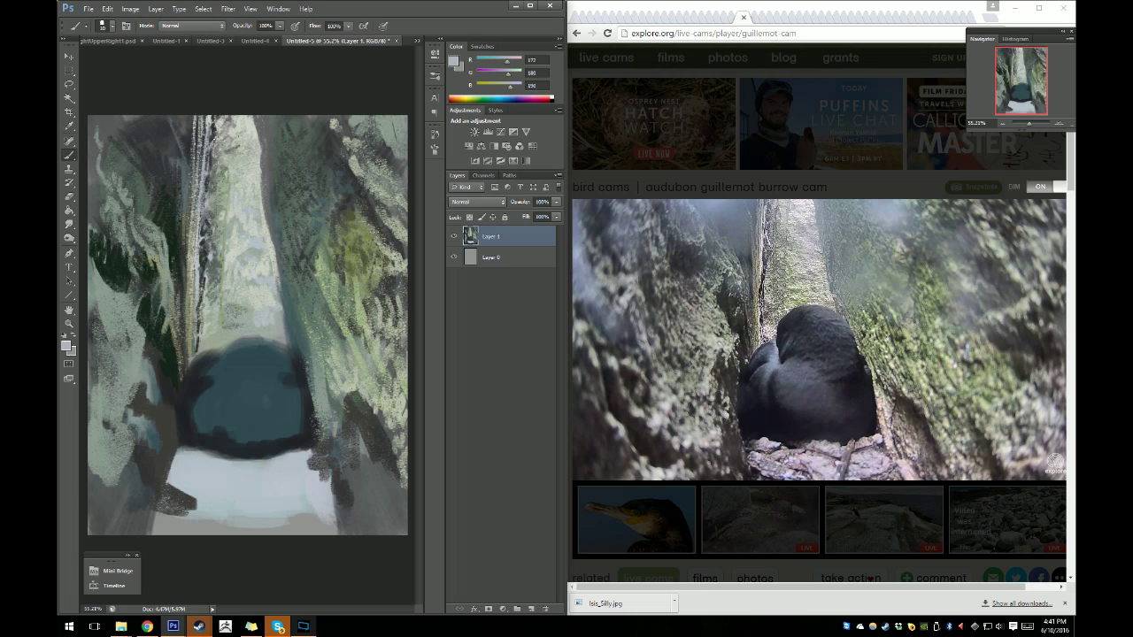
drag(213, 129, 205, 190)
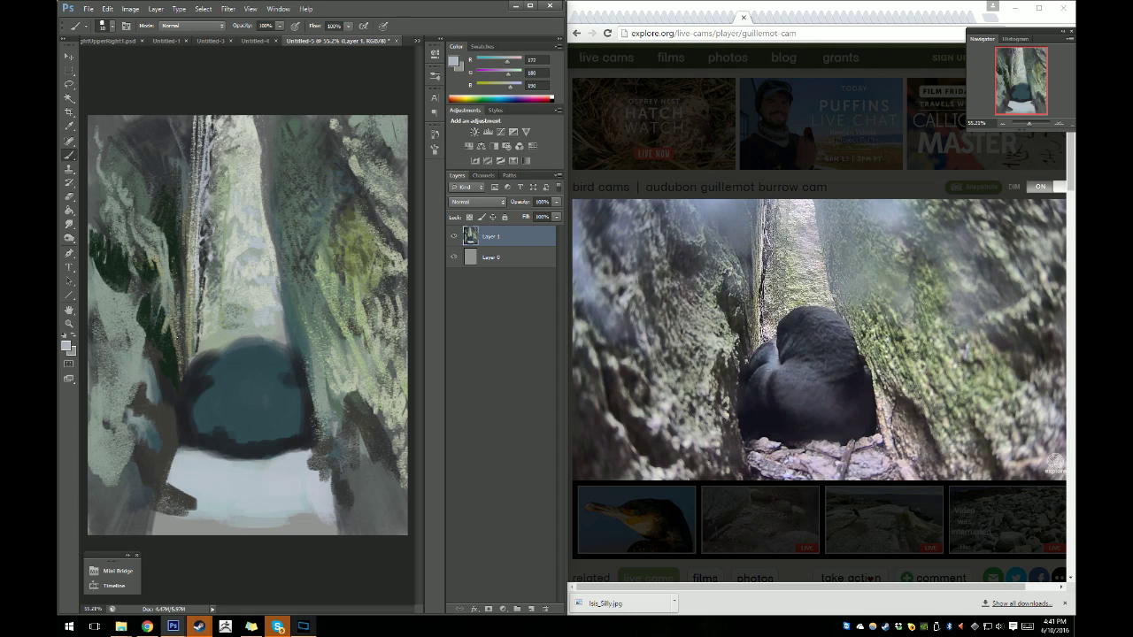
click(69, 125)
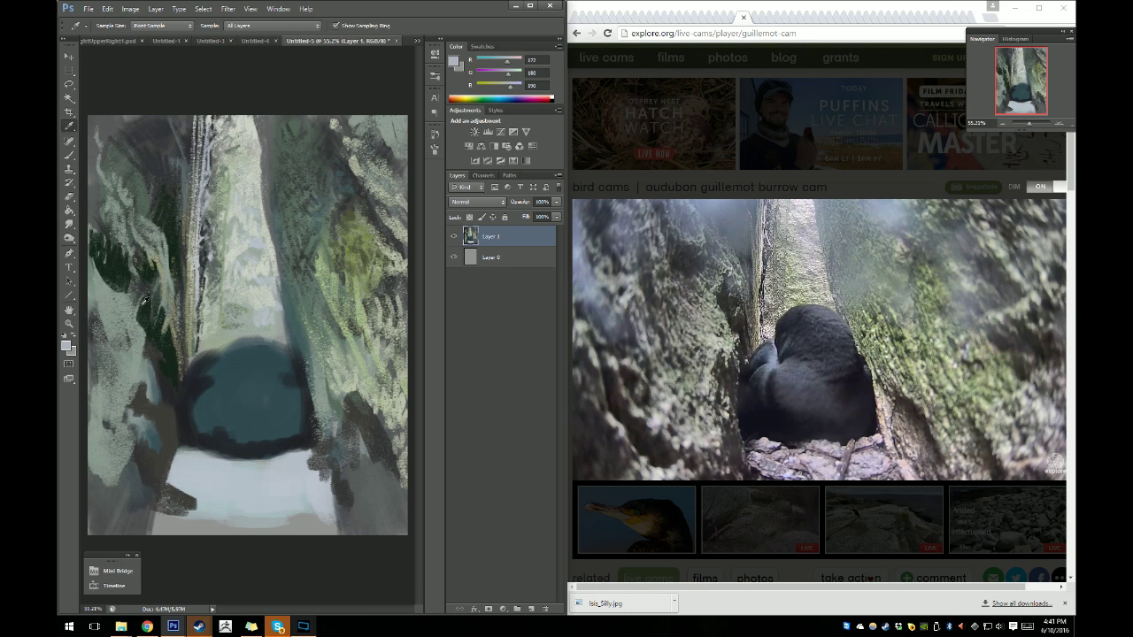
click(359, 245)
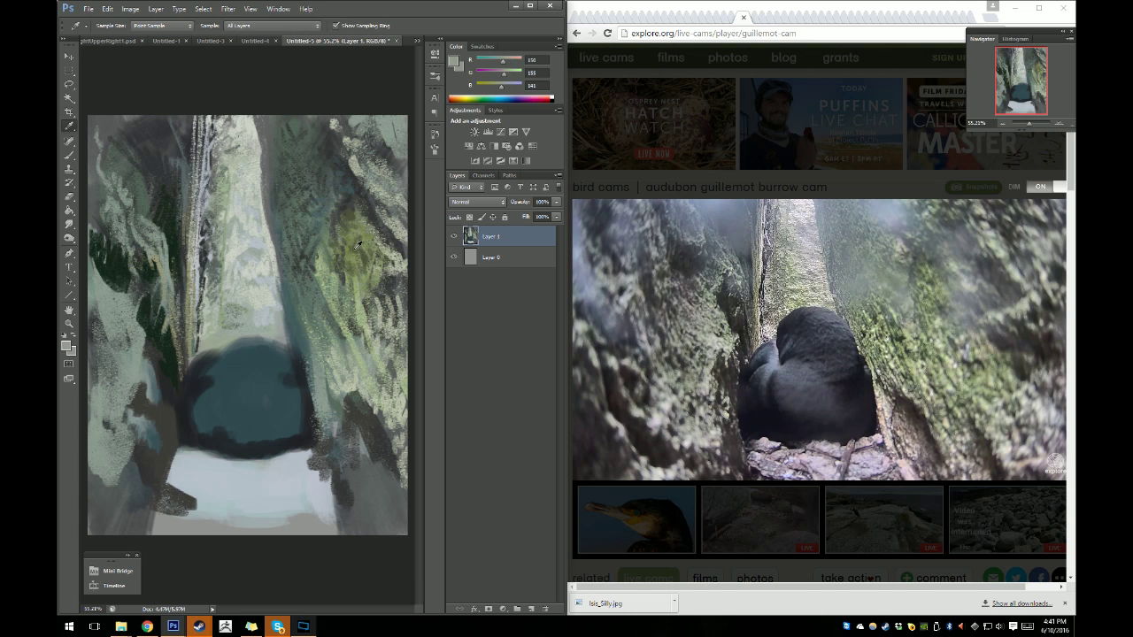
Adjust the sampled olive grey foreground colour to be slightly paler and greyer.
click(68, 347)
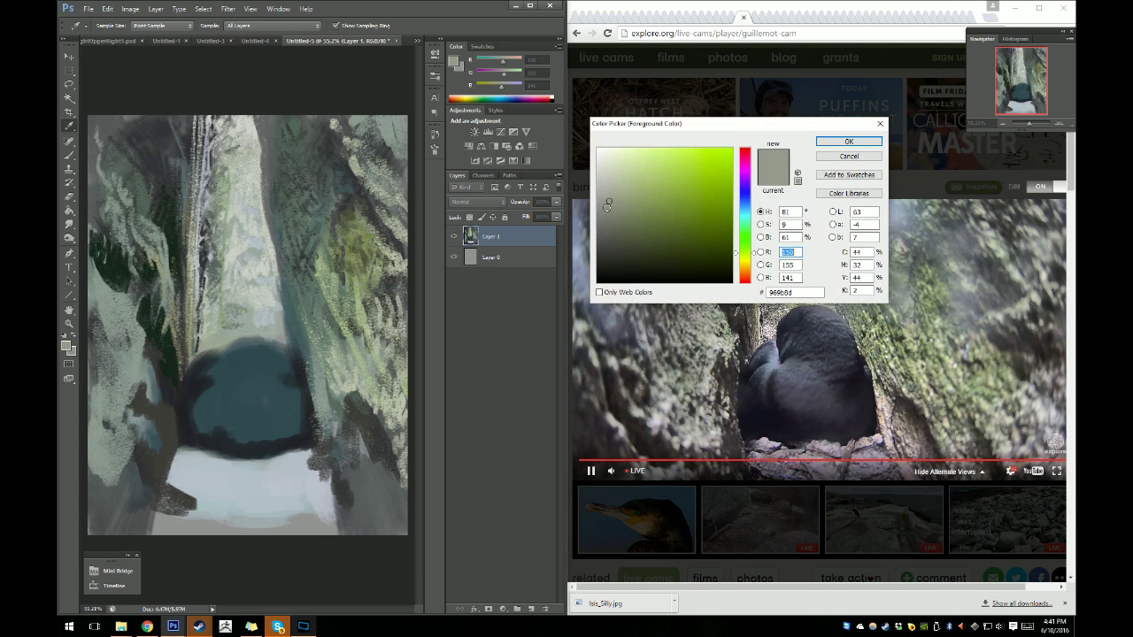
drag(607, 205, 602, 198)
click(848, 141)
click(69, 154)
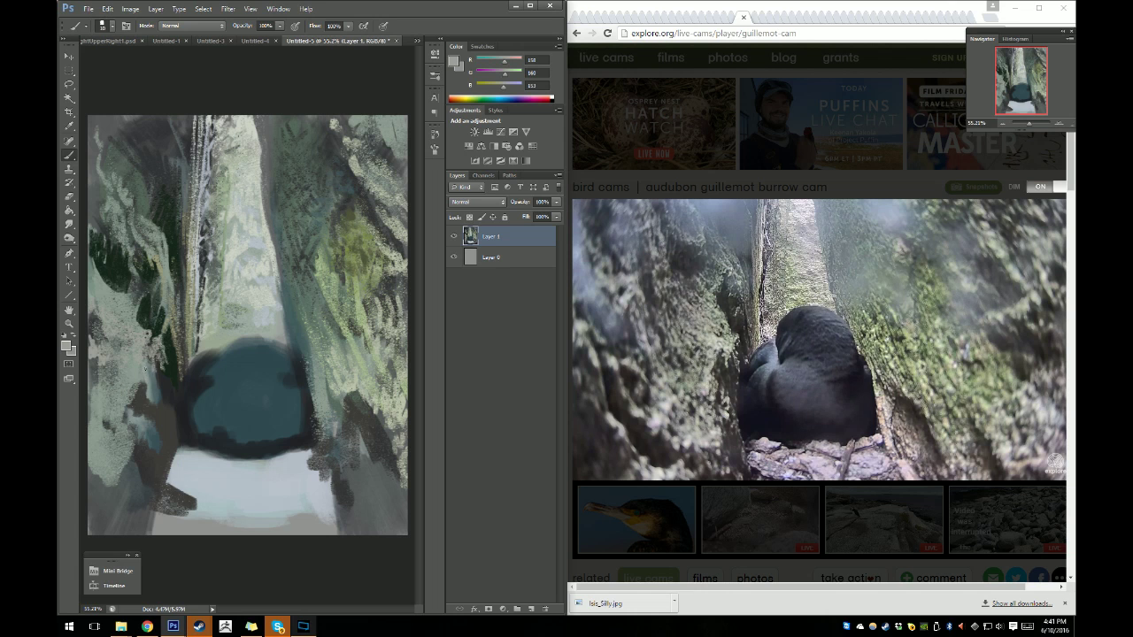
Sample a dark tone and paint small dark marks along the left rock edge.
click(70, 128)
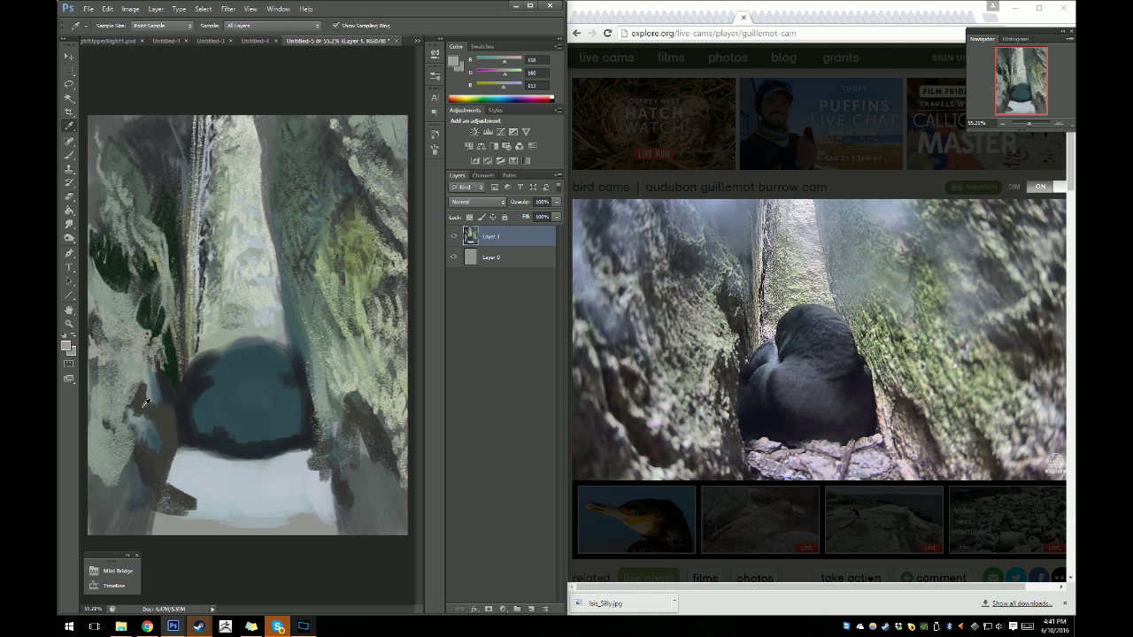
click(147, 398)
click(68, 154)
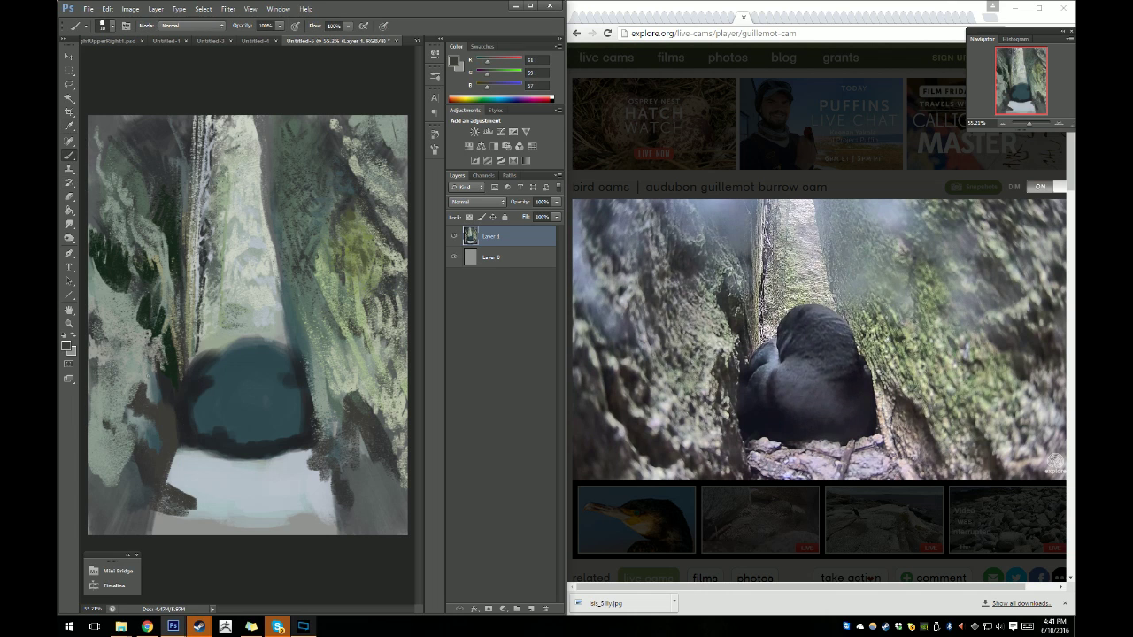
mouse_move(137, 380)
mouse_down()
mouse_move(147, 363)
mouse_move(141, 391)
mouse_move(129, 391)
mouse_up()
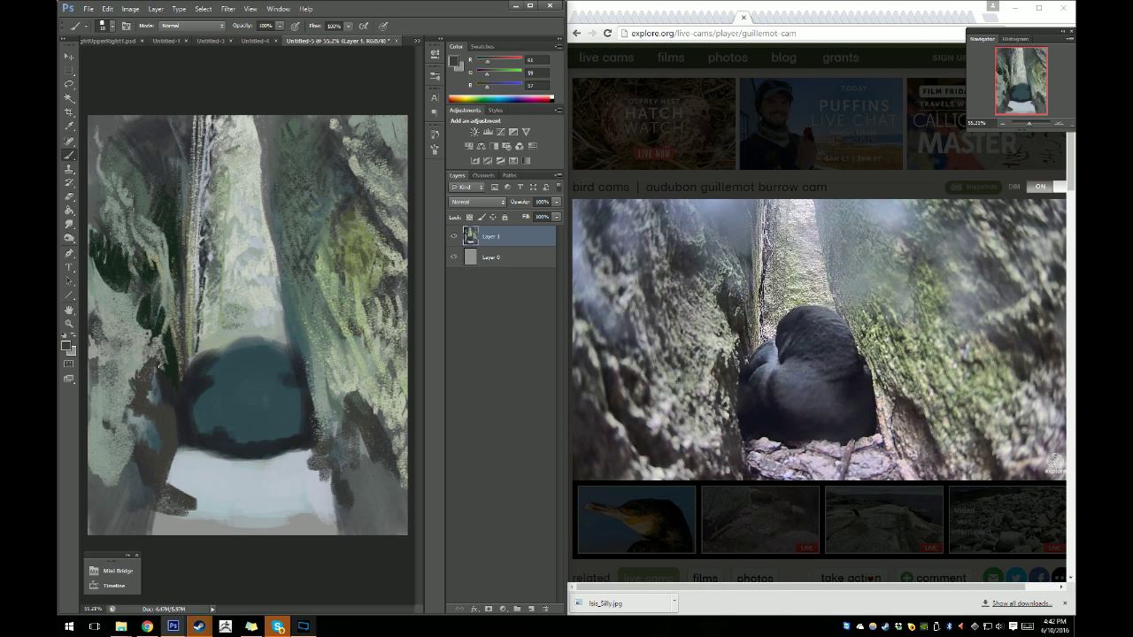
drag(158, 369, 146, 401)
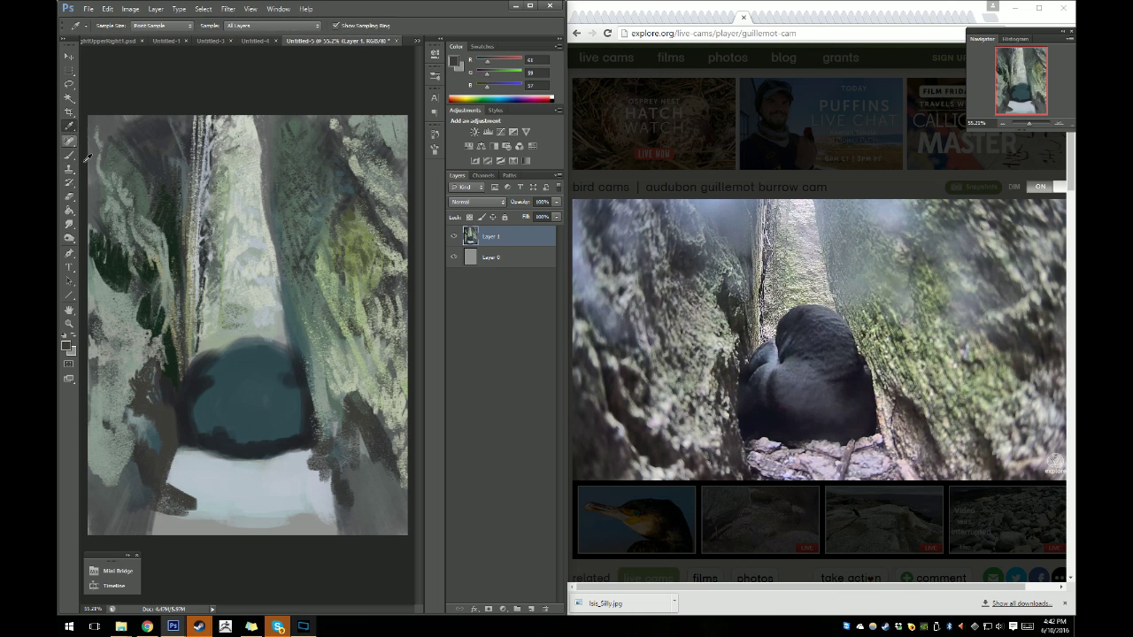
alt+click(163, 370)
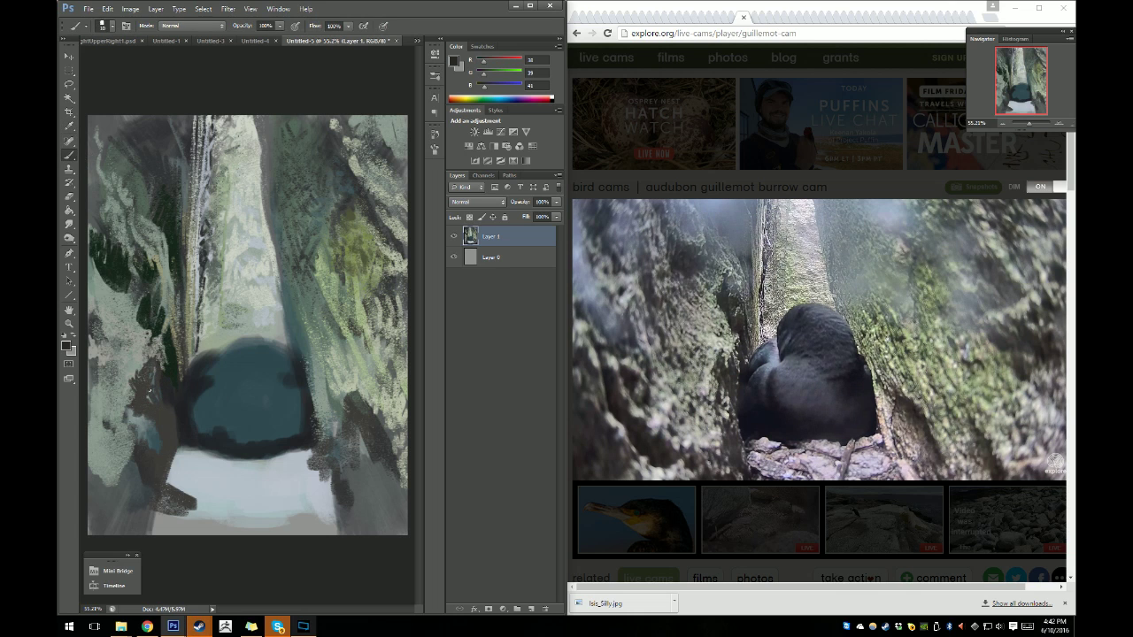
drag(146, 376, 154, 359)
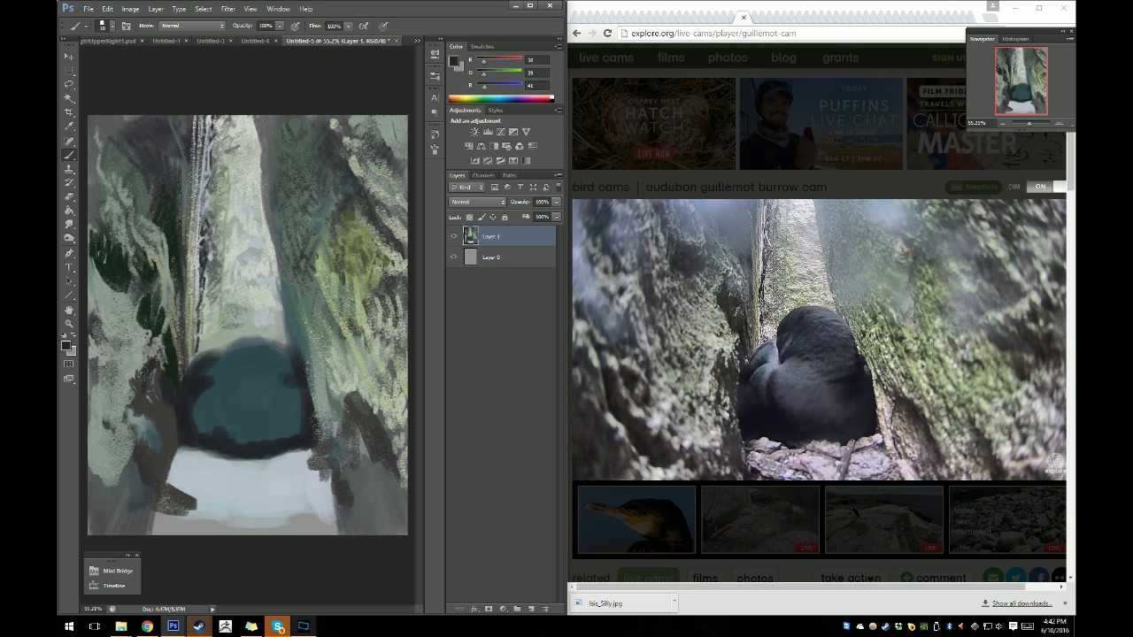
click(137, 389)
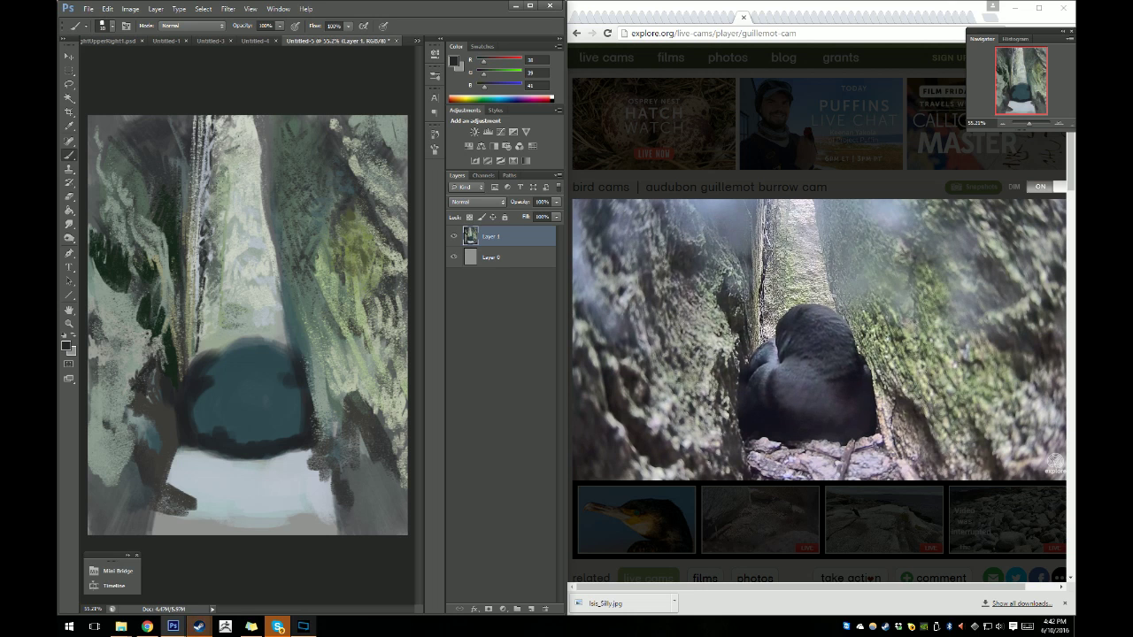
Sample a dark green and paint shading up the left rock wall and edge.
key(i)
click(370, 307)
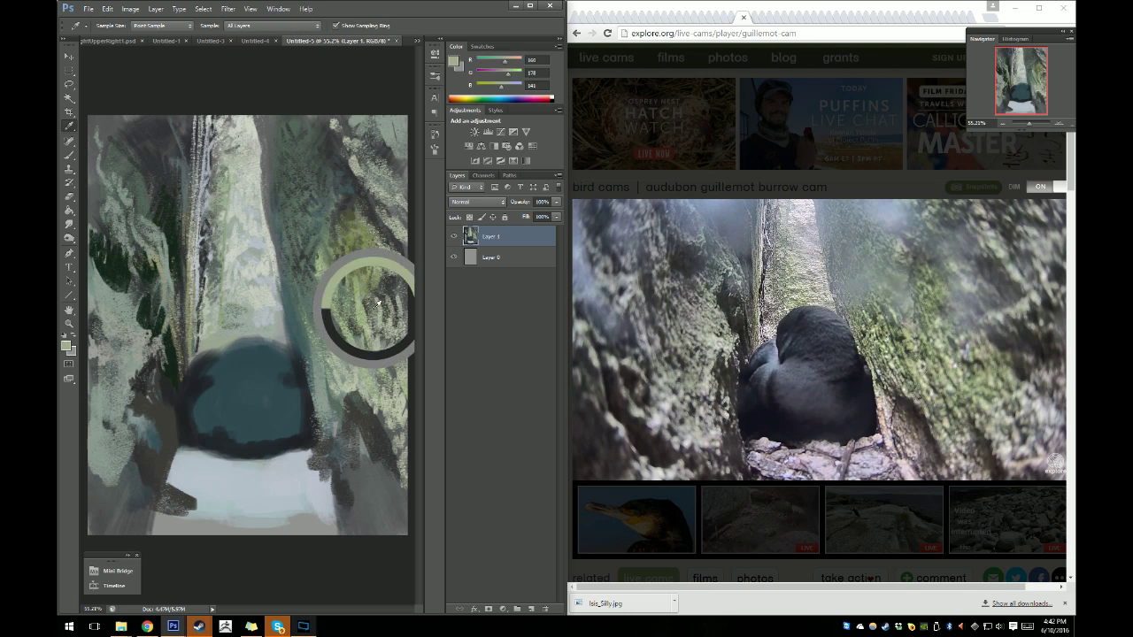
drag(376, 303, 376, 241)
click(68, 154)
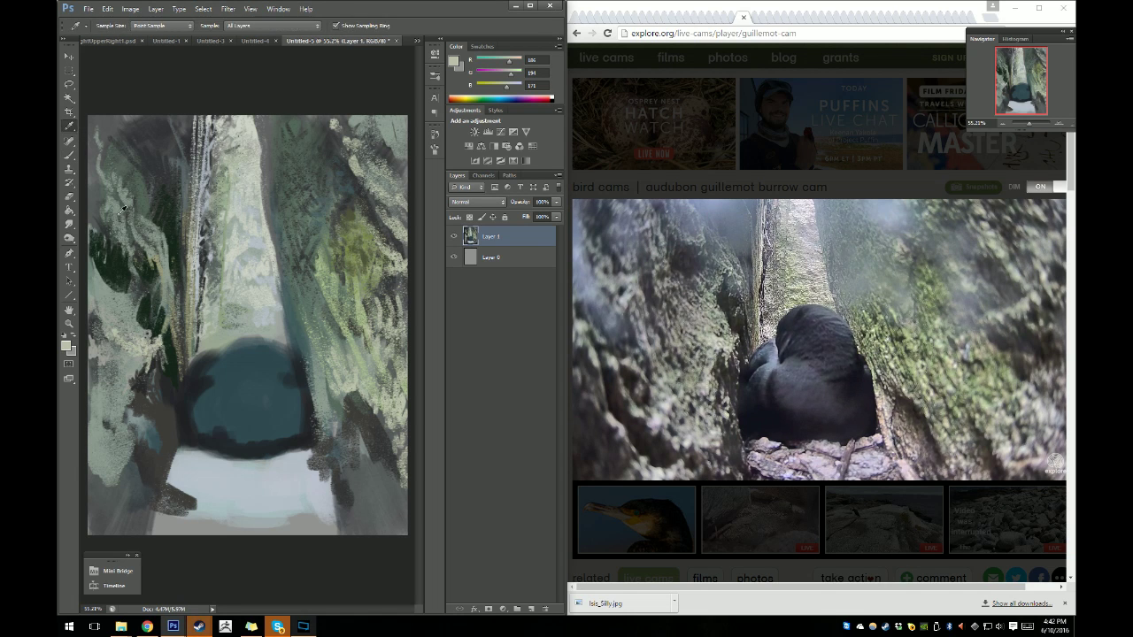
alt+click(148, 301)
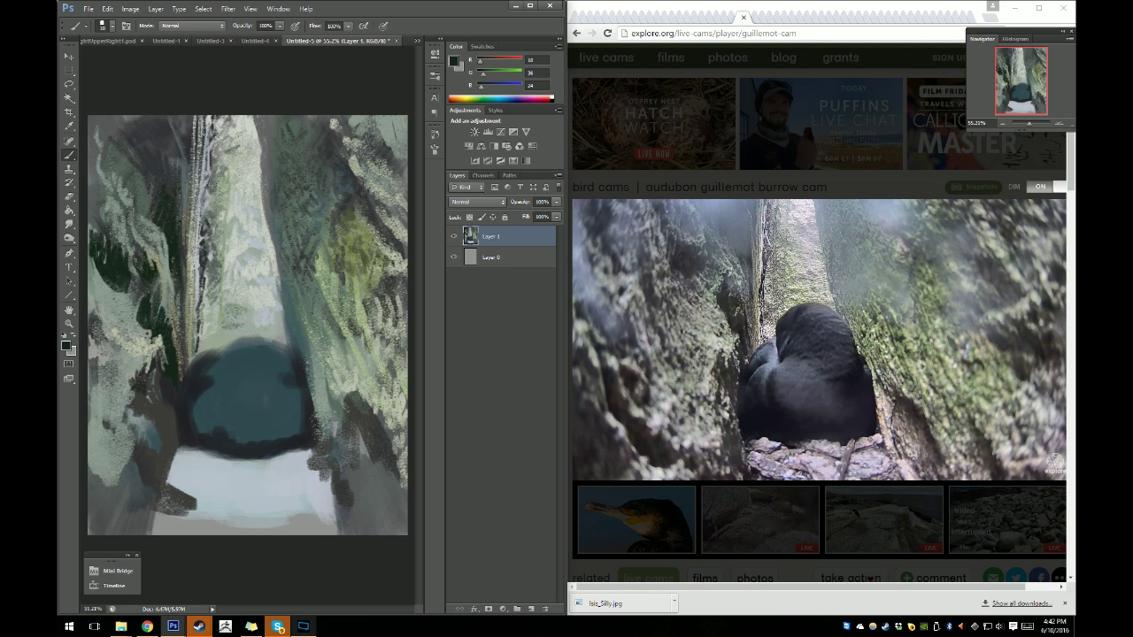
drag(148, 301, 159, 285)
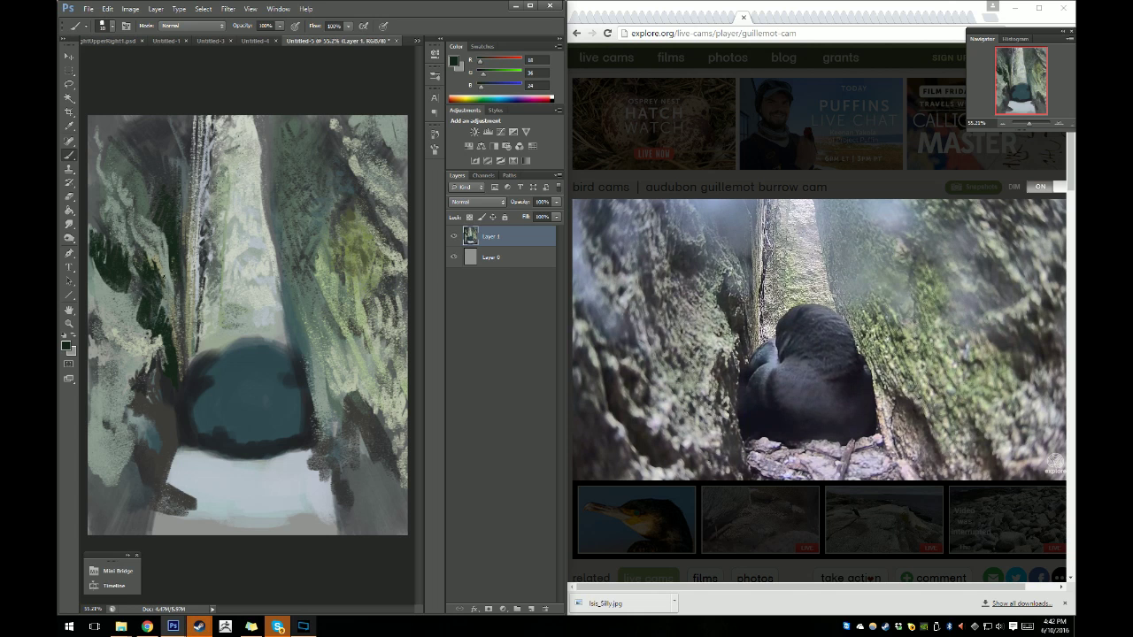
mouse_move(162, 269)
mouse_down()
mouse_move(146, 230)
mouse_move(173, 309)
mouse_up()
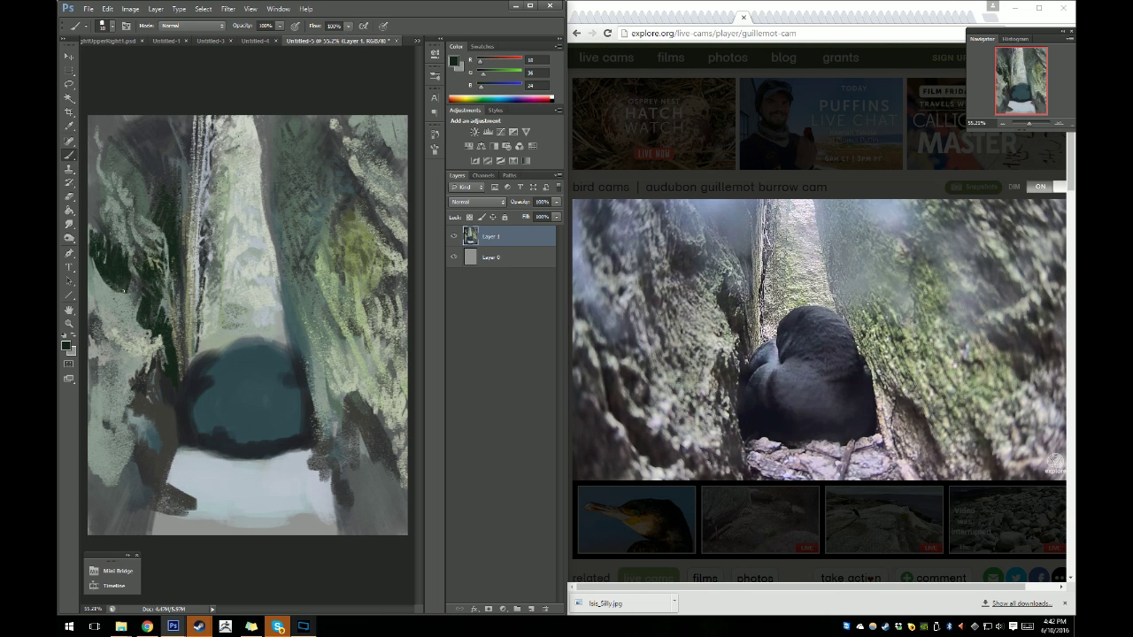
mouse_move(124, 290)
mouse_down()
mouse_move(104, 296)
mouse_move(88, 264)
mouse_up()
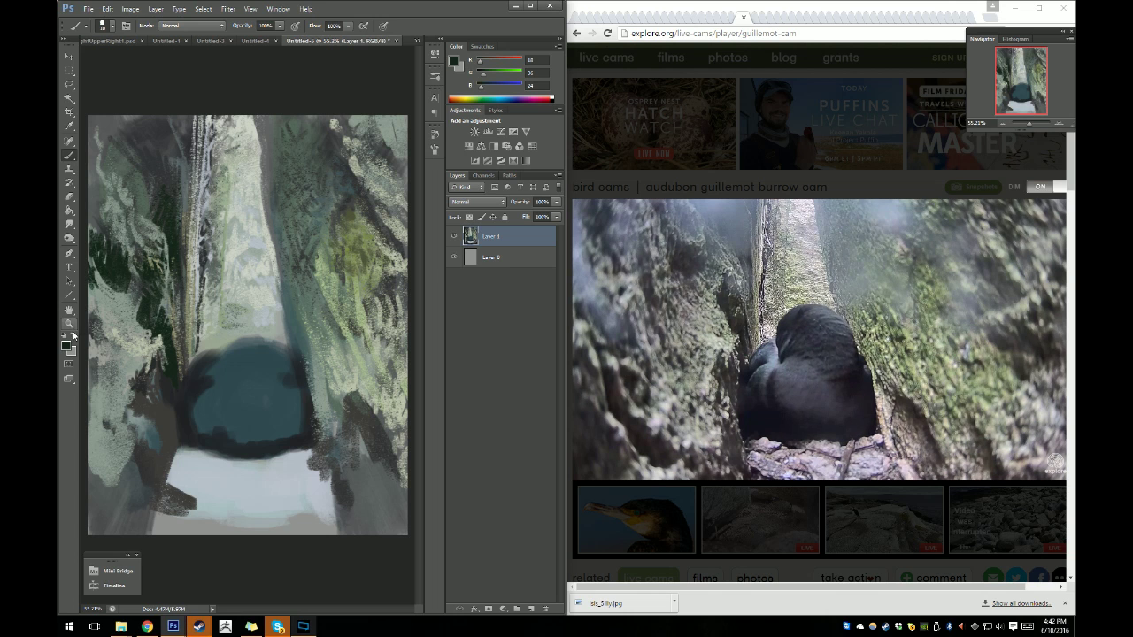
Keep the same dark colour and add short dark strokes along the canvas's left edge.
click(67, 344)
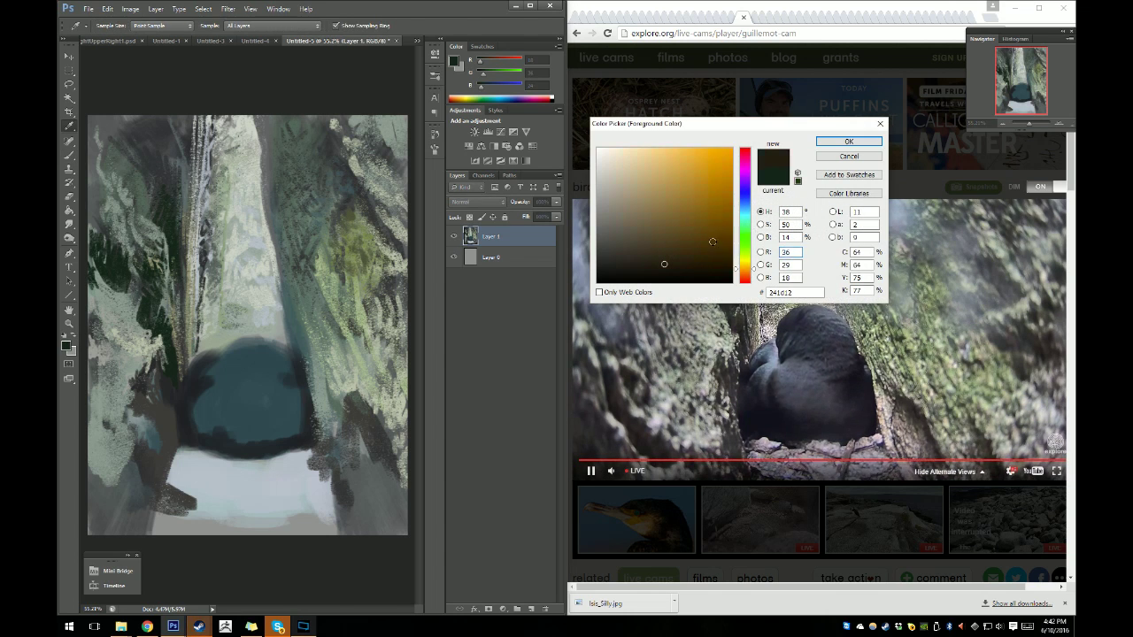
click(848, 142)
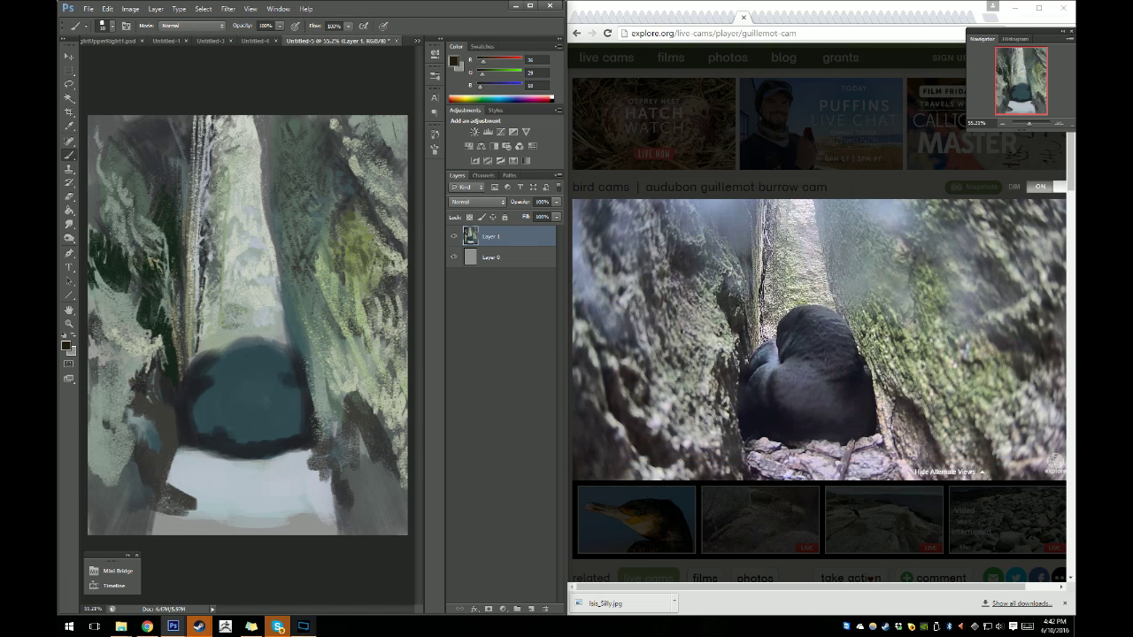
drag(98, 226, 90, 244)
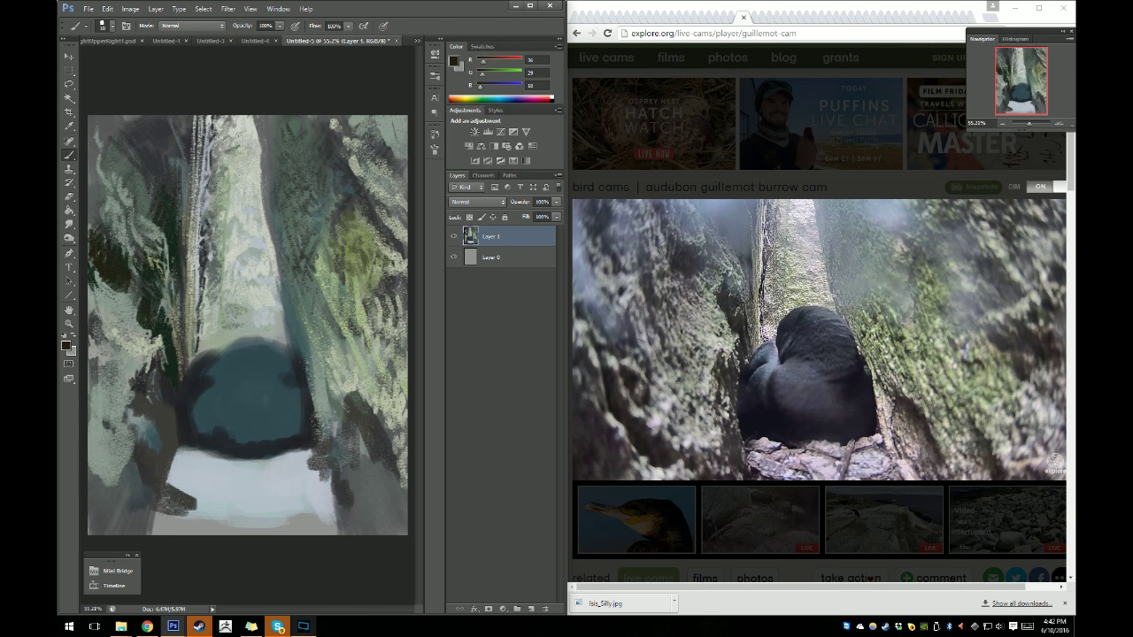
drag(97, 288, 109, 301)
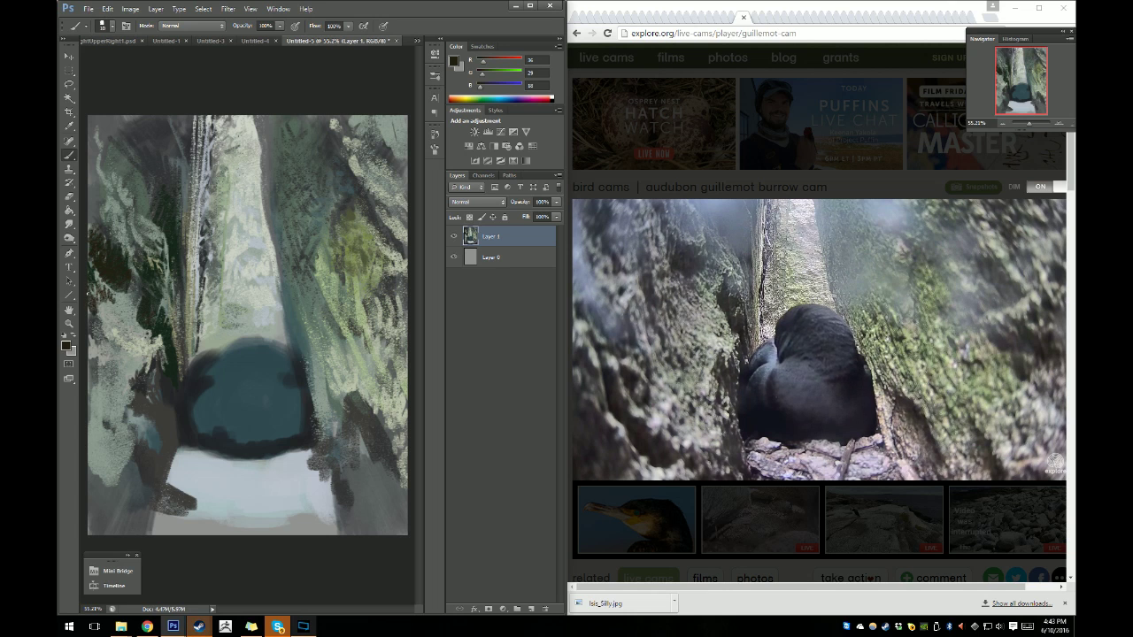
drag(99, 294, 103, 310)
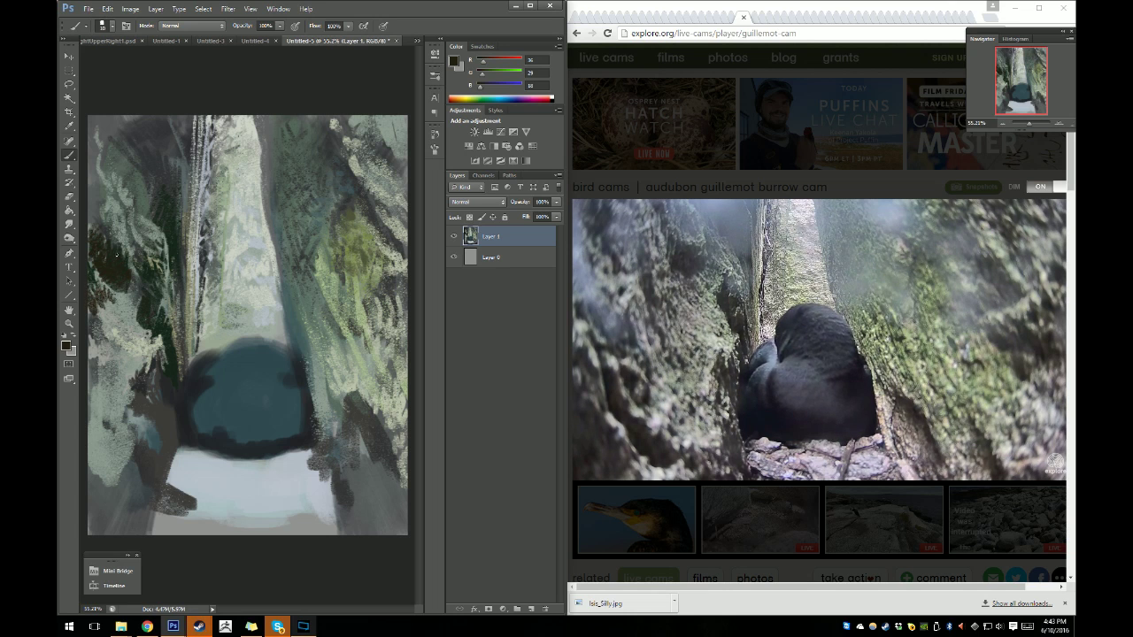
Check the brush tip settings and dab short dark strokes on the left edge.
right_click(109, 237)
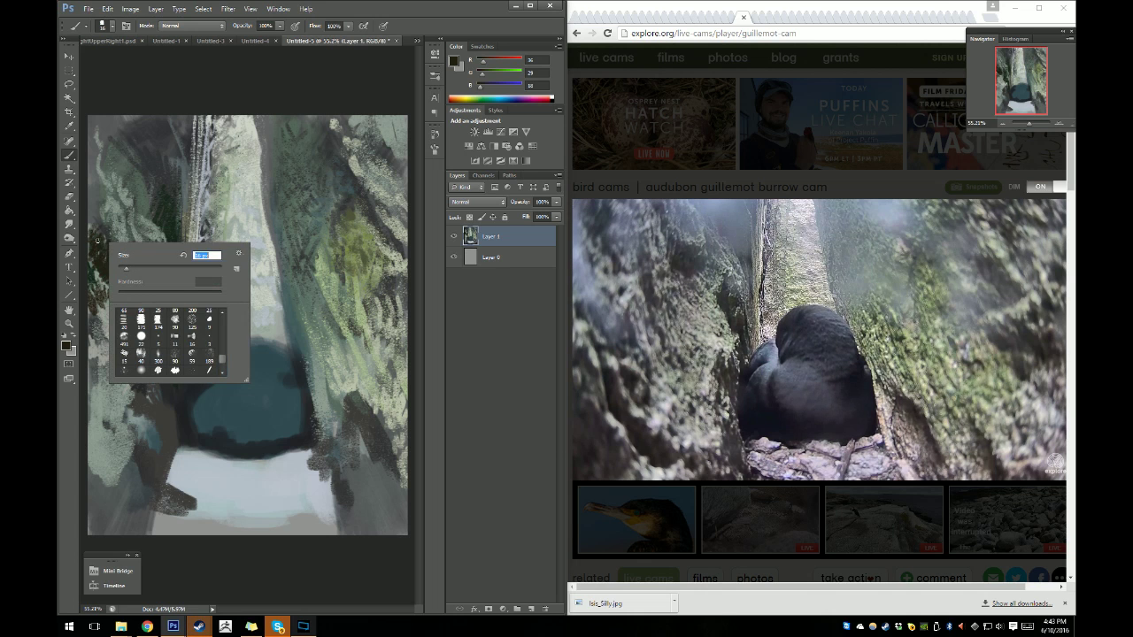
key(Return)
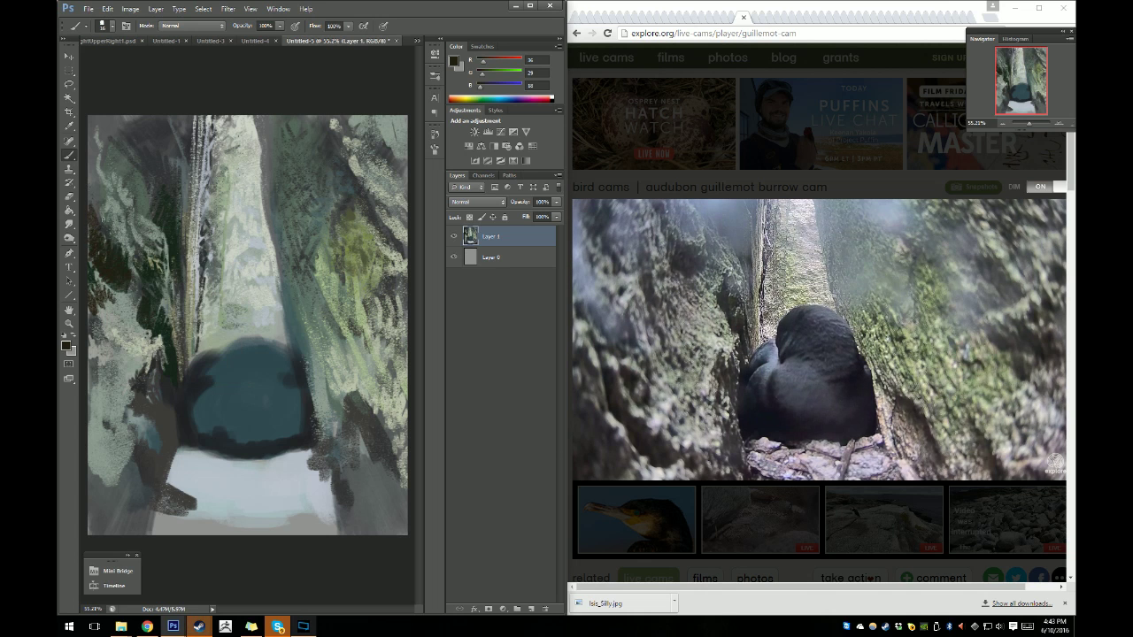
drag(101, 202, 102, 222)
drag(121, 304, 133, 301)
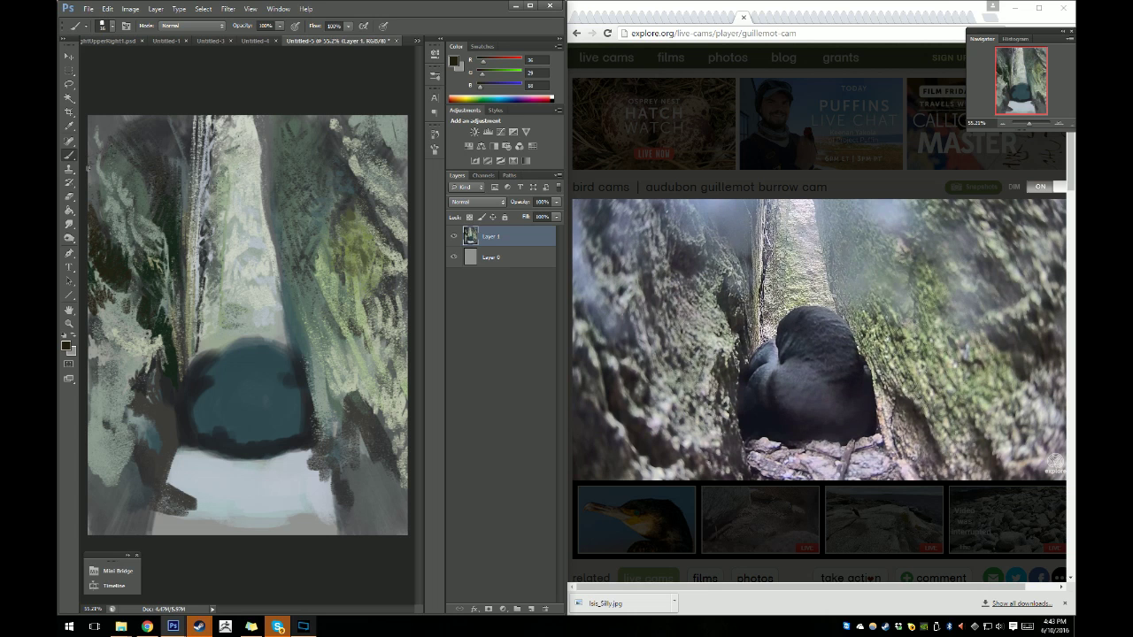
Sample rock colours, then shift the foreground to a slightly bluer, lighter dark slate grey.
click(71, 128)
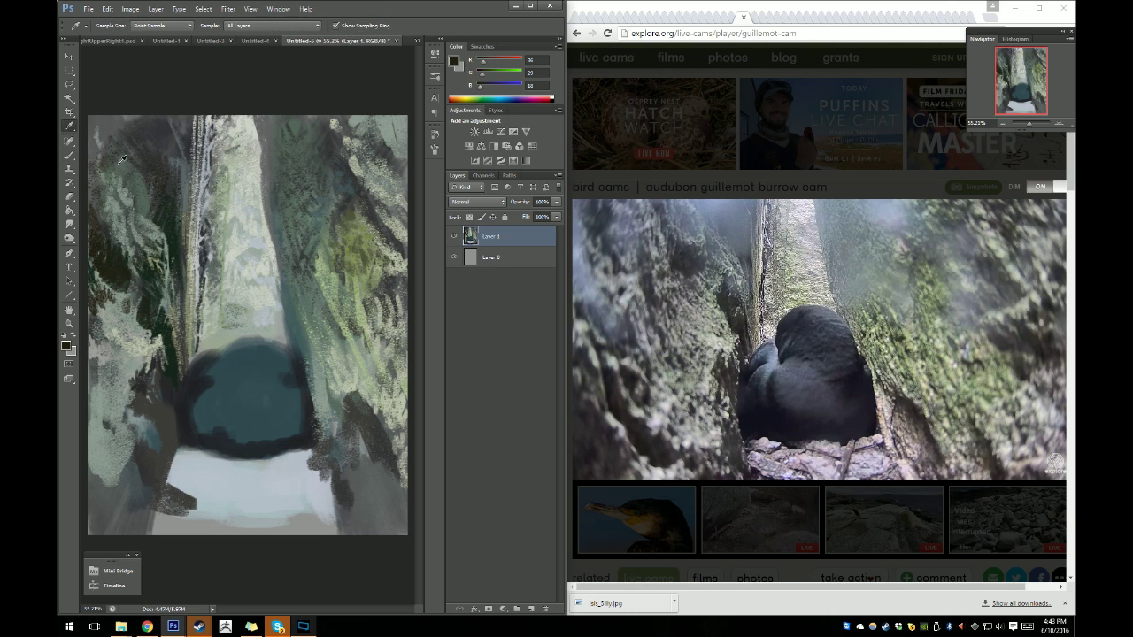
click(110, 151)
key(b)
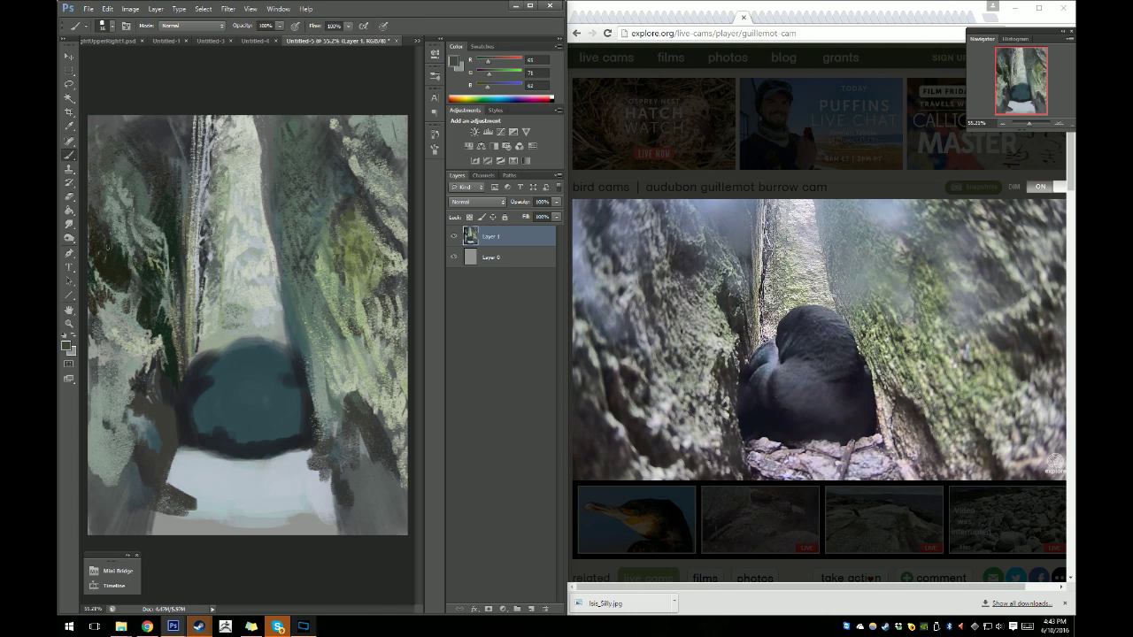
click(69, 126)
click(166, 137)
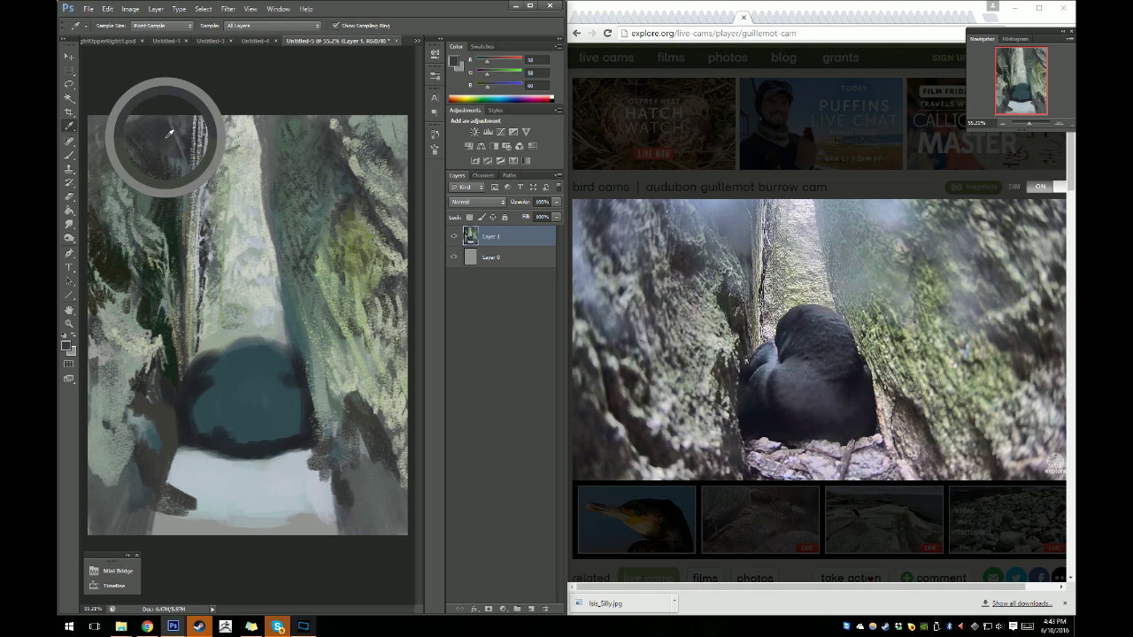
click(68, 344)
drag(608, 240, 613, 243)
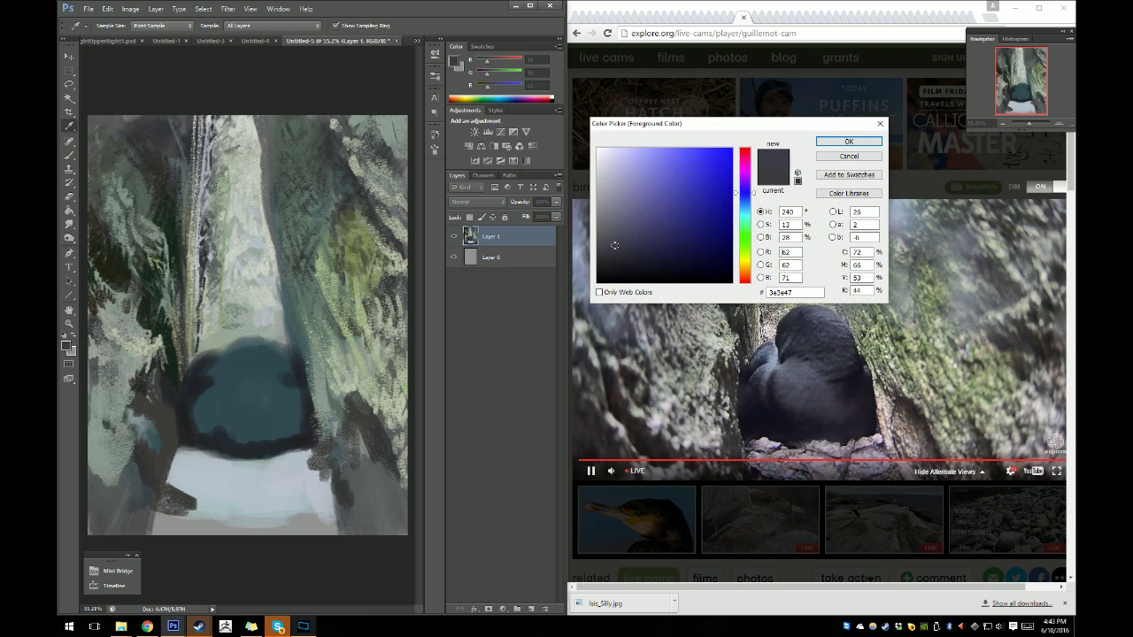
click(847, 142)
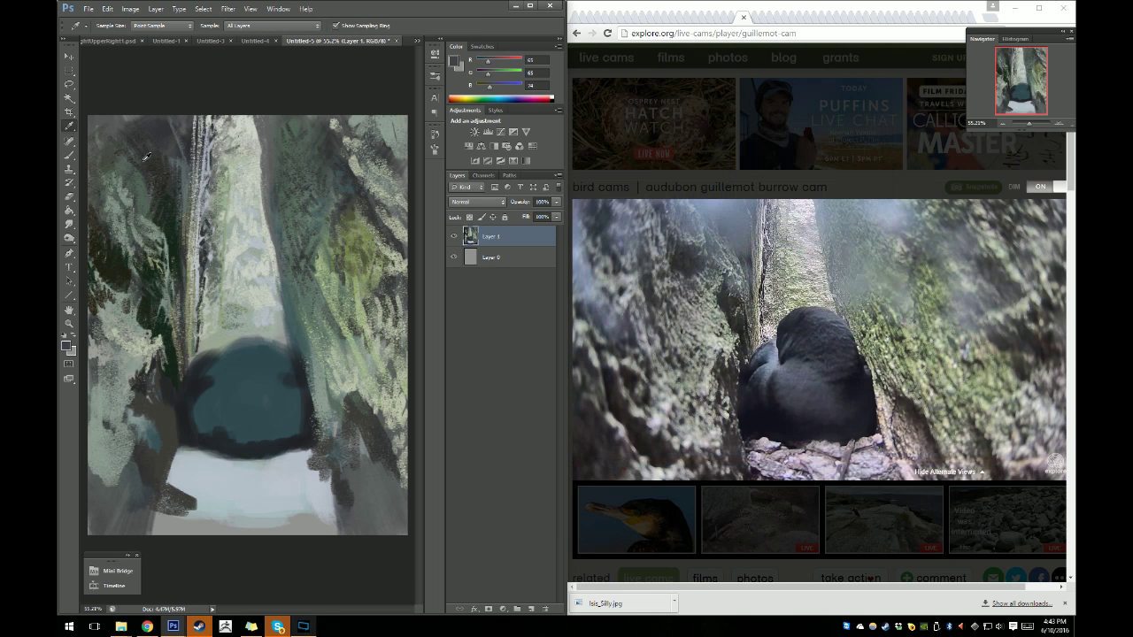
click(71, 155)
click(70, 156)
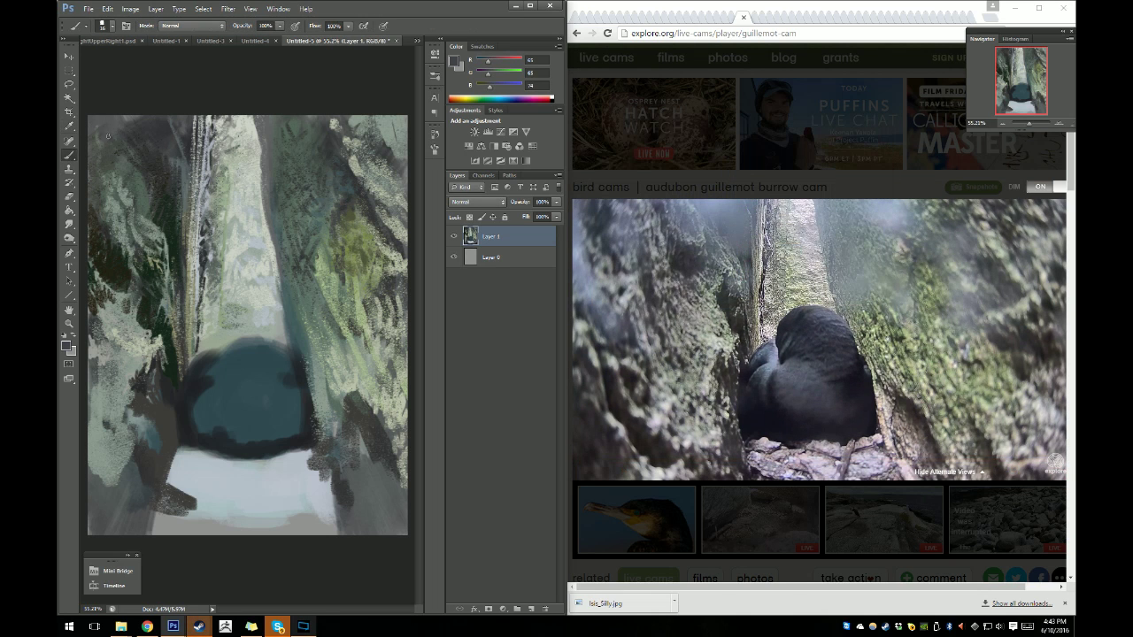
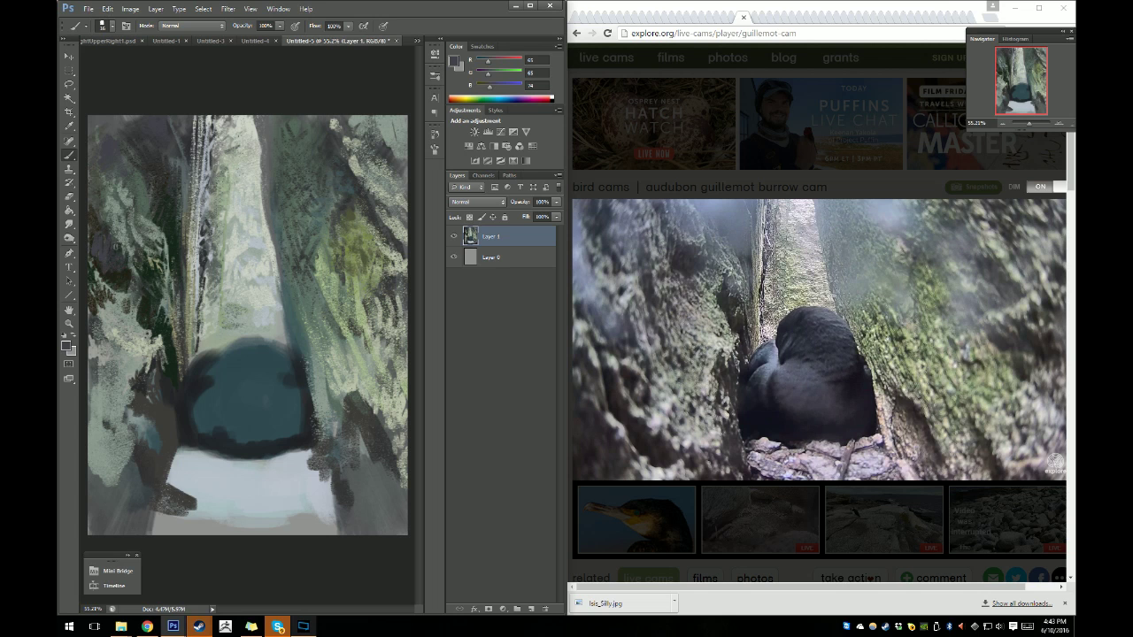
Sample a dark green and dab dark marks along the left rock edge.
click(69, 126)
click(127, 270)
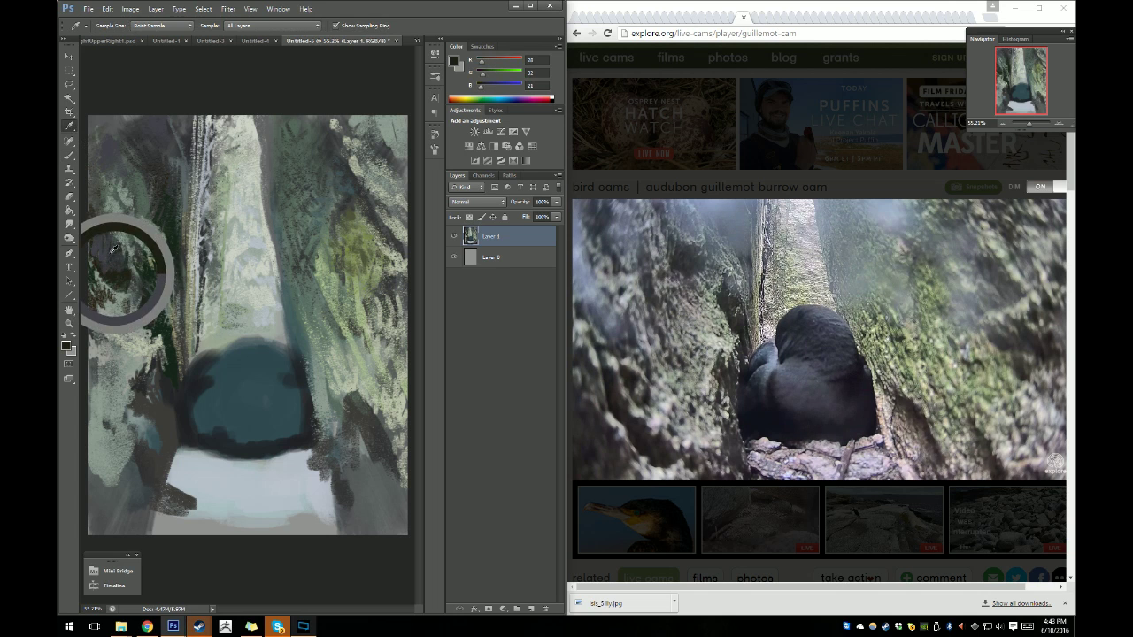
click(70, 156)
drag(95, 244, 121, 269)
Sample grey-green and dark grey-blue, then paint dark strokes down the left edge.
key(i)
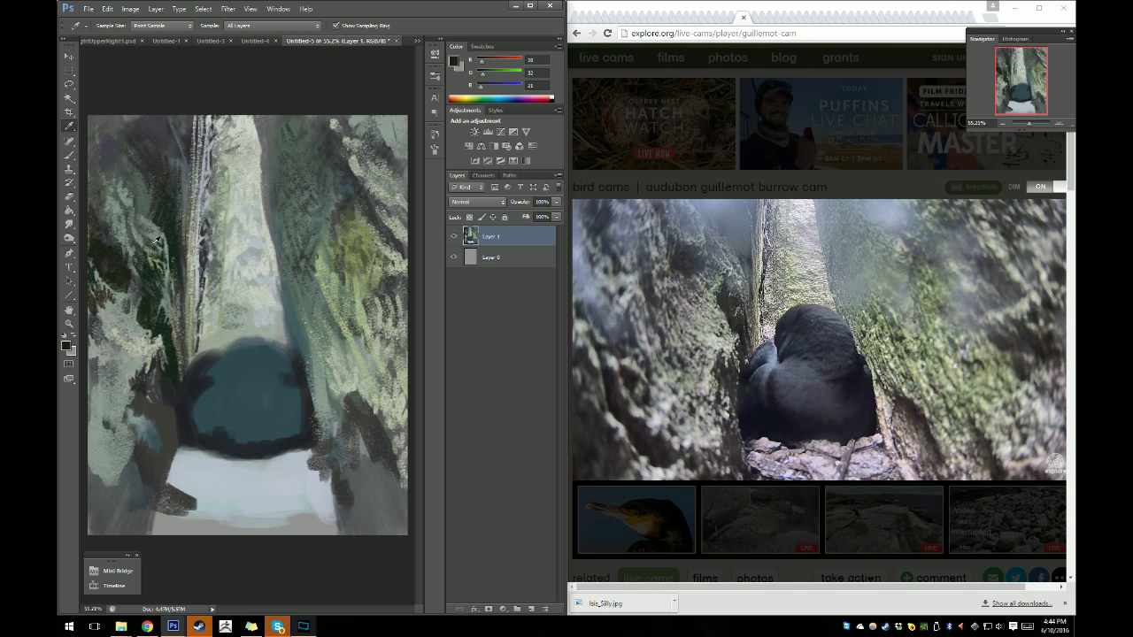
click(156, 239)
click(71, 157)
right_click(150, 230)
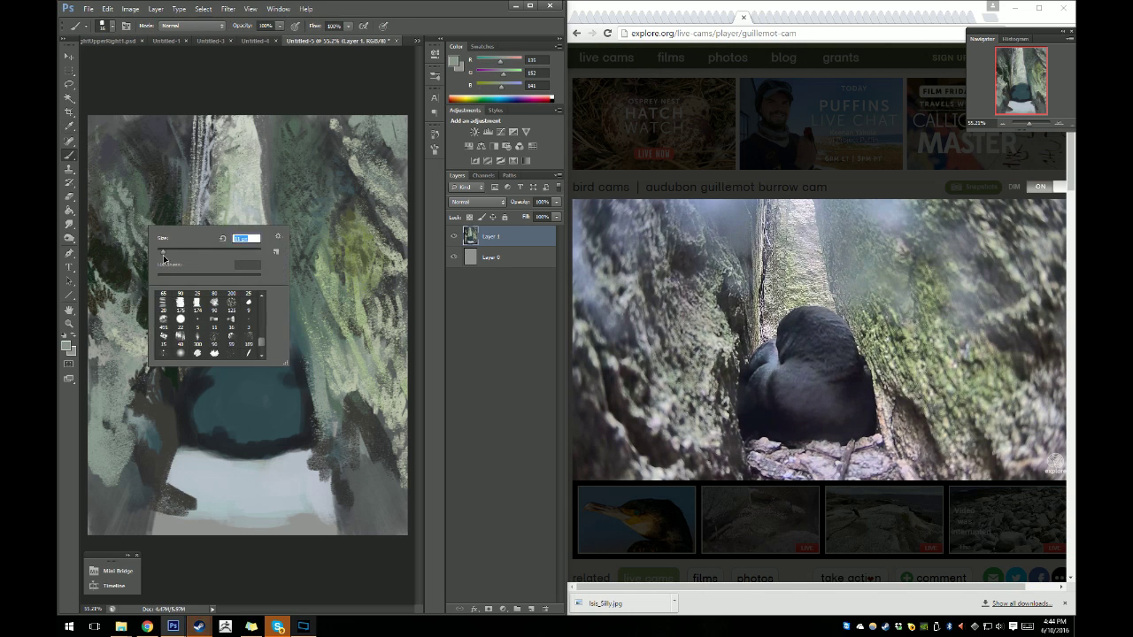
key(Return)
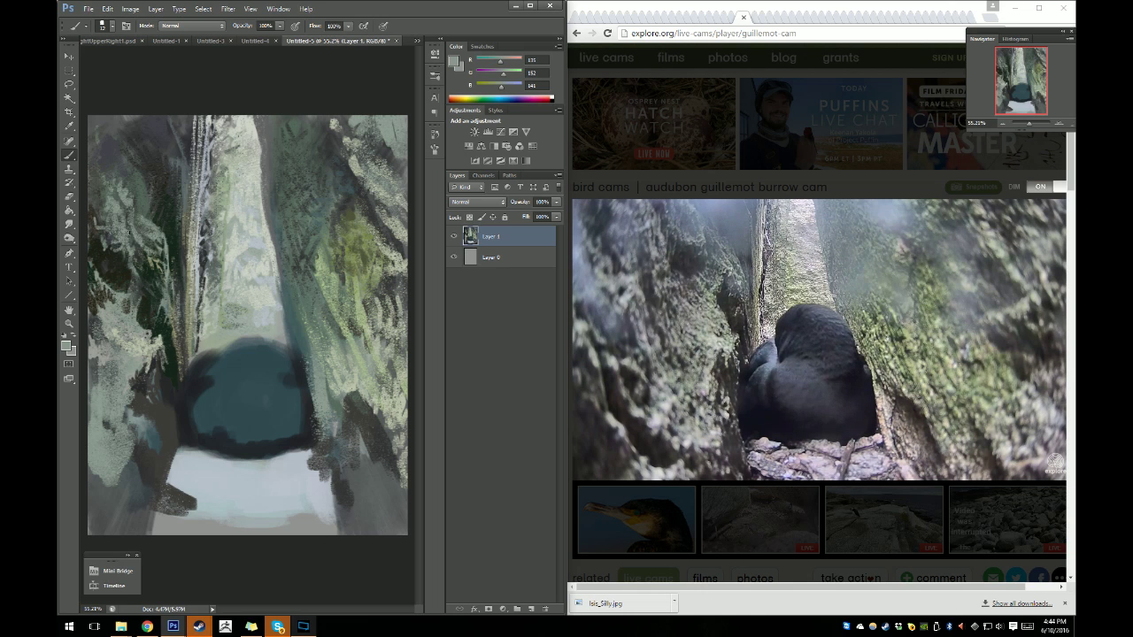
alt+click(105, 202)
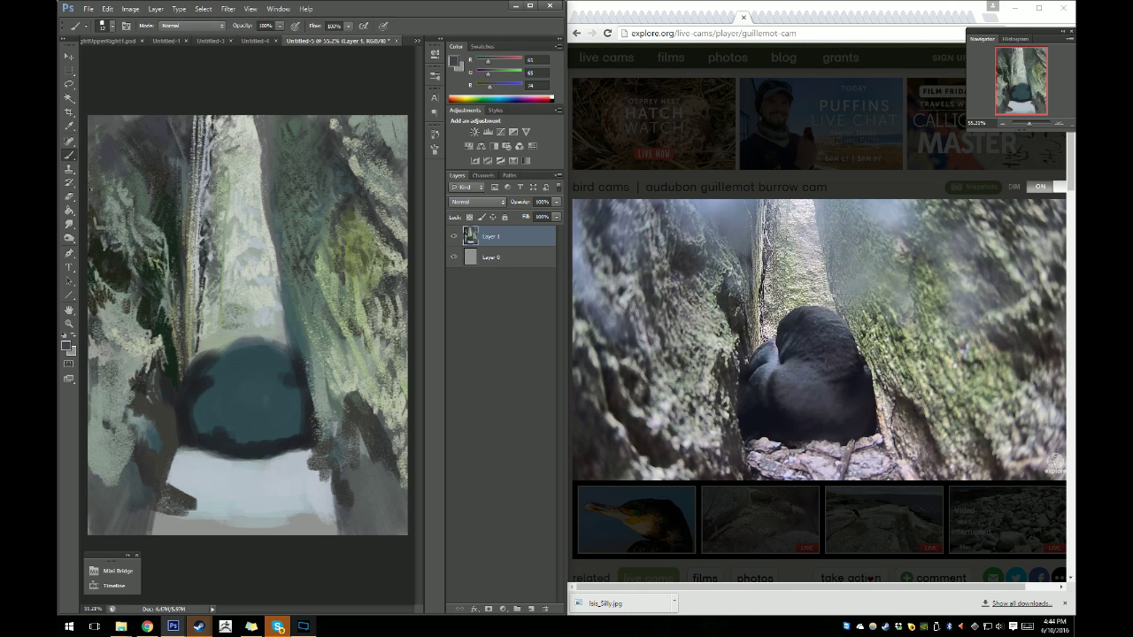
drag(102, 201, 118, 225)
mouse_move(107, 317)
mouse_down()
mouse_move(100, 306)
mouse_move(115, 300)
mouse_move(118, 311)
mouse_move(108, 301)
mouse_up()
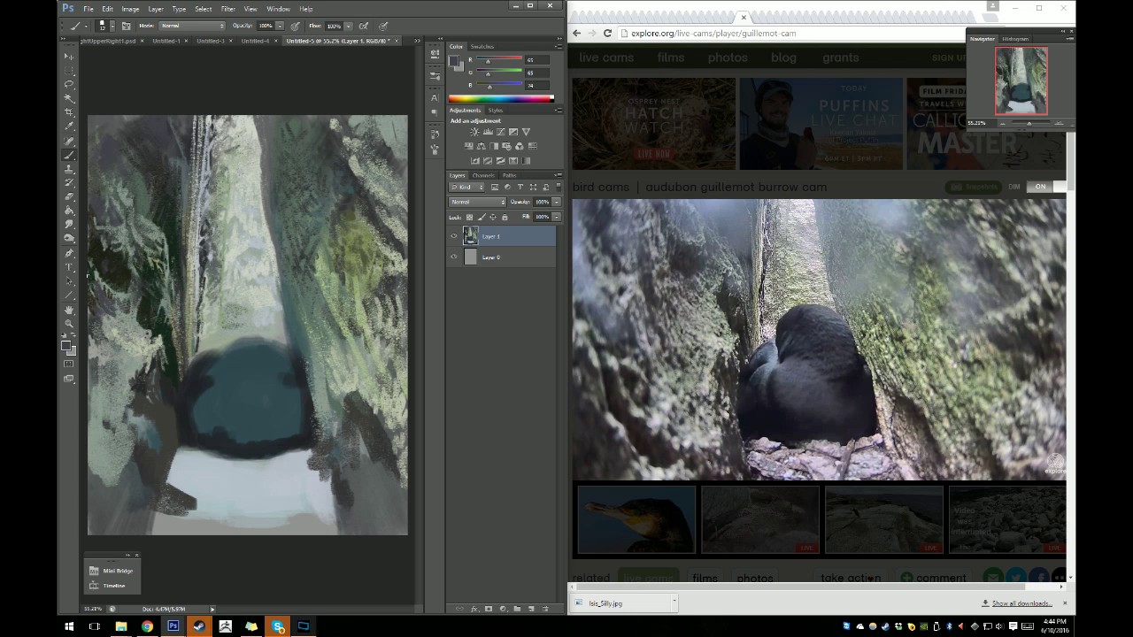
Sample a darker colour from the left rock to paint with.
click(69, 125)
click(92, 294)
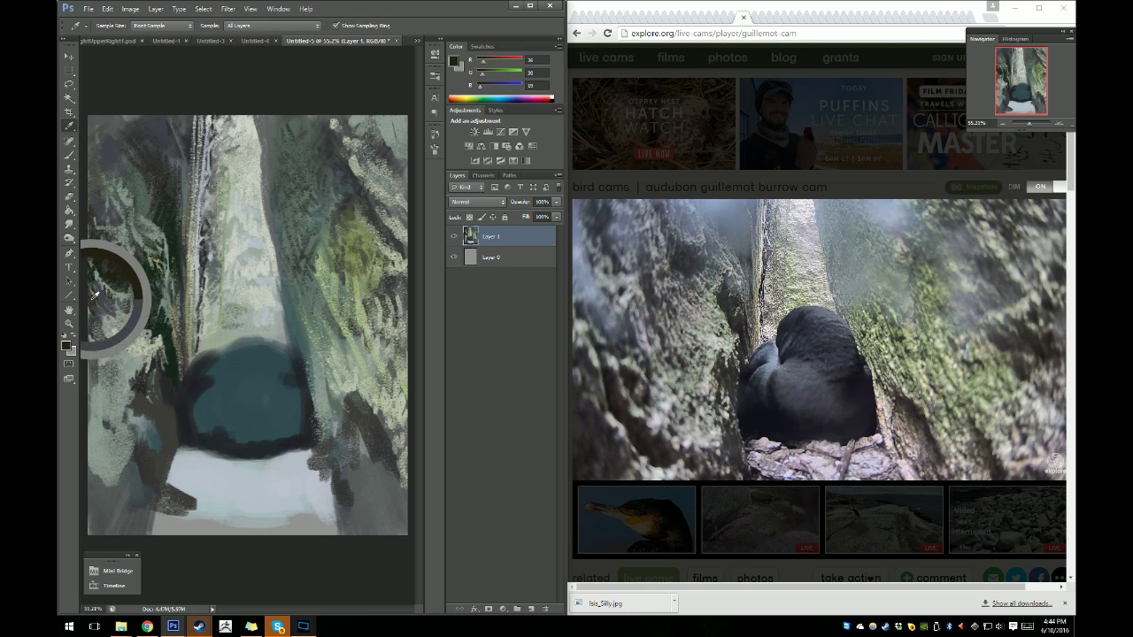
key(b)
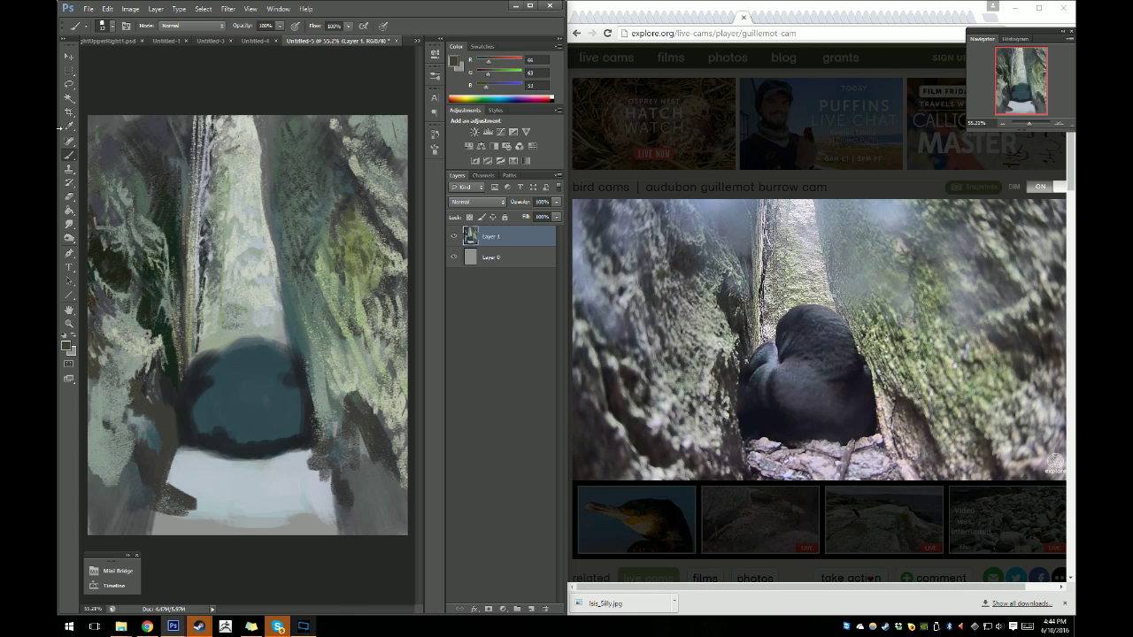
Sample a darker rock colour, resize the brush, and paint a dark stroke at the lower left.
key(i)
click(113, 240)
click(71, 156)
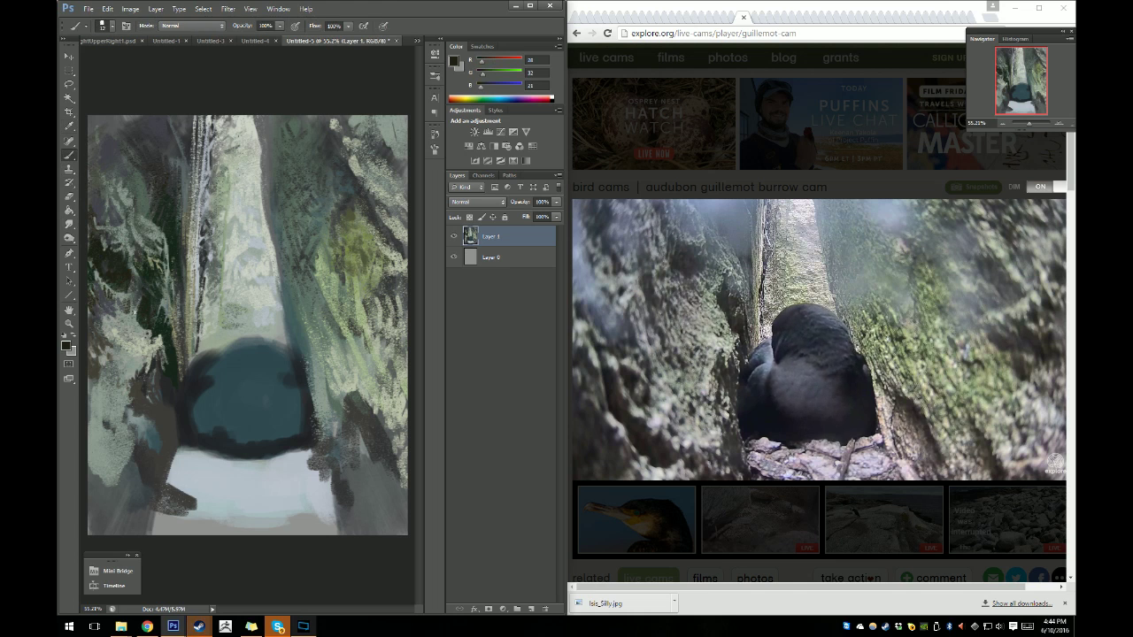
right_click(165, 407)
drag(165, 408, 168, 406)
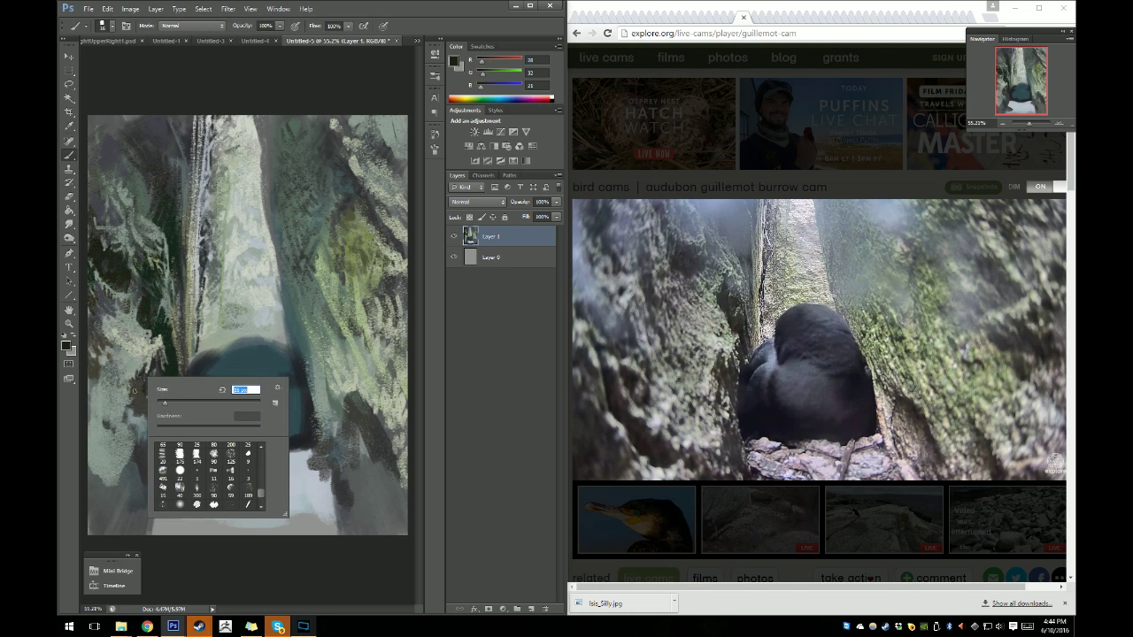
key(Return)
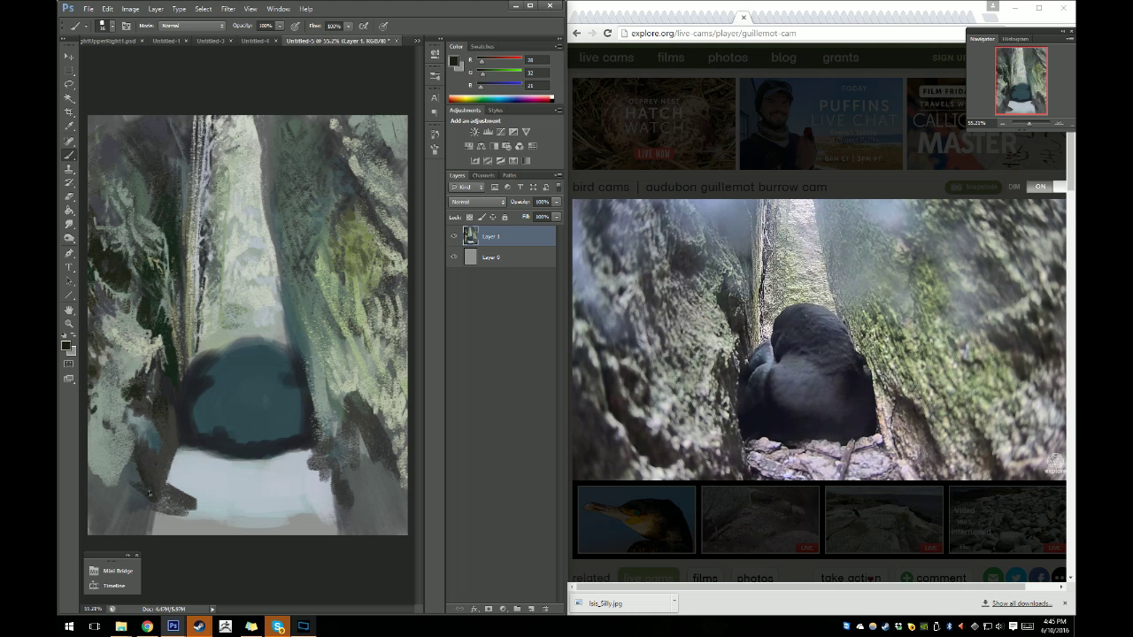
mouse_move(153, 492)
mouse_down()
mouse_move(149, 506)
mouse_move(106, 465)
mouse_up()
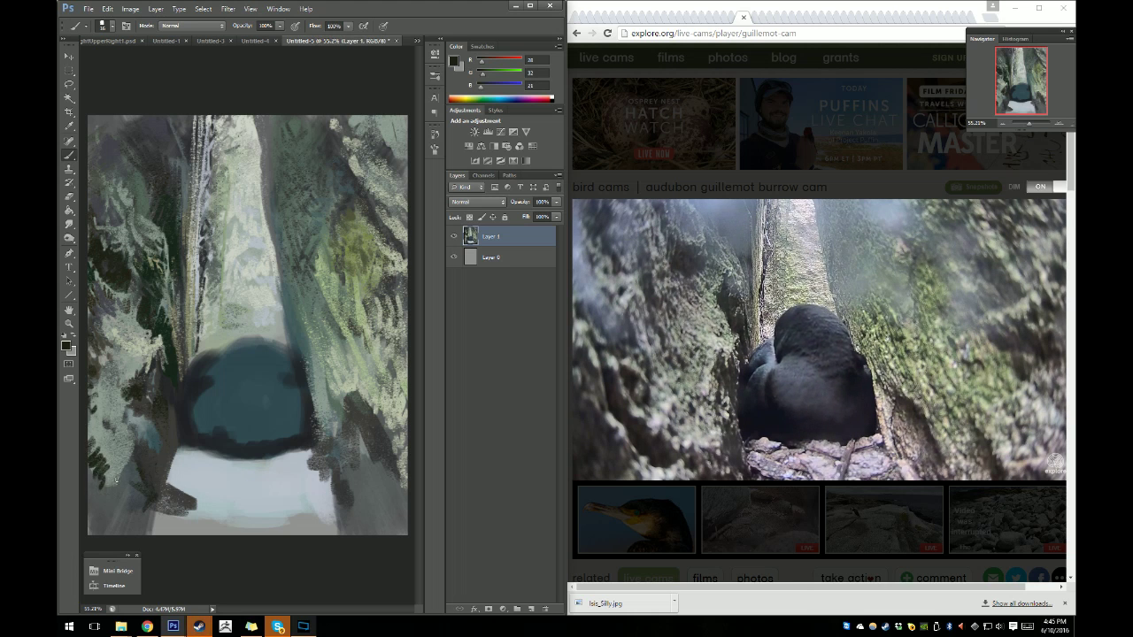
click(69, 112)
drag(247, 535, 250, 516)
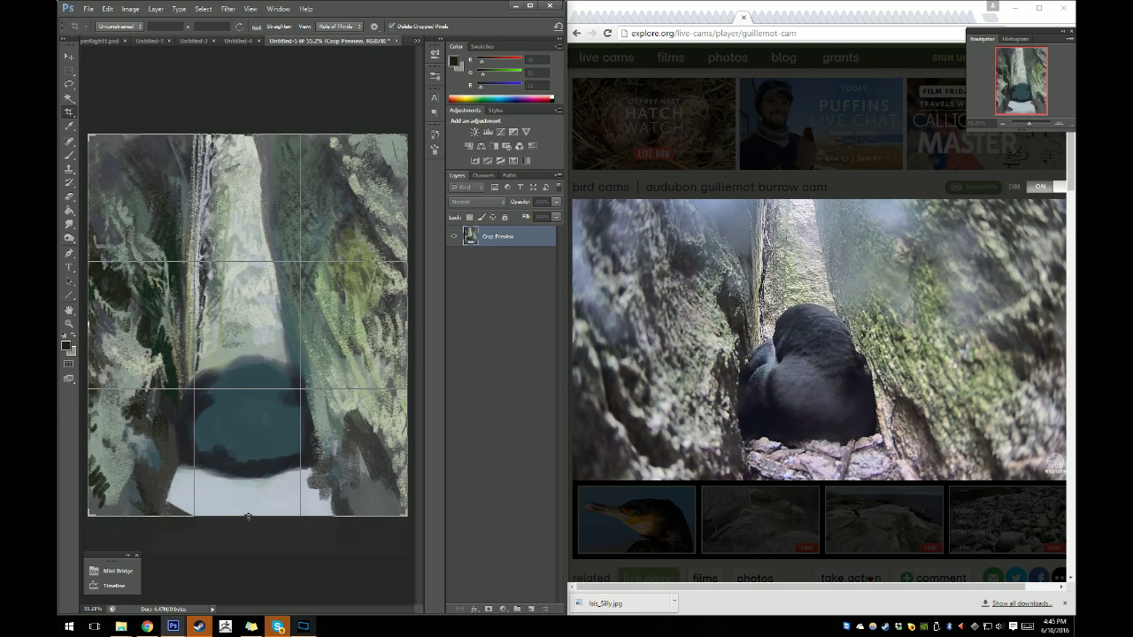
drag(248, 515, 251, 521)
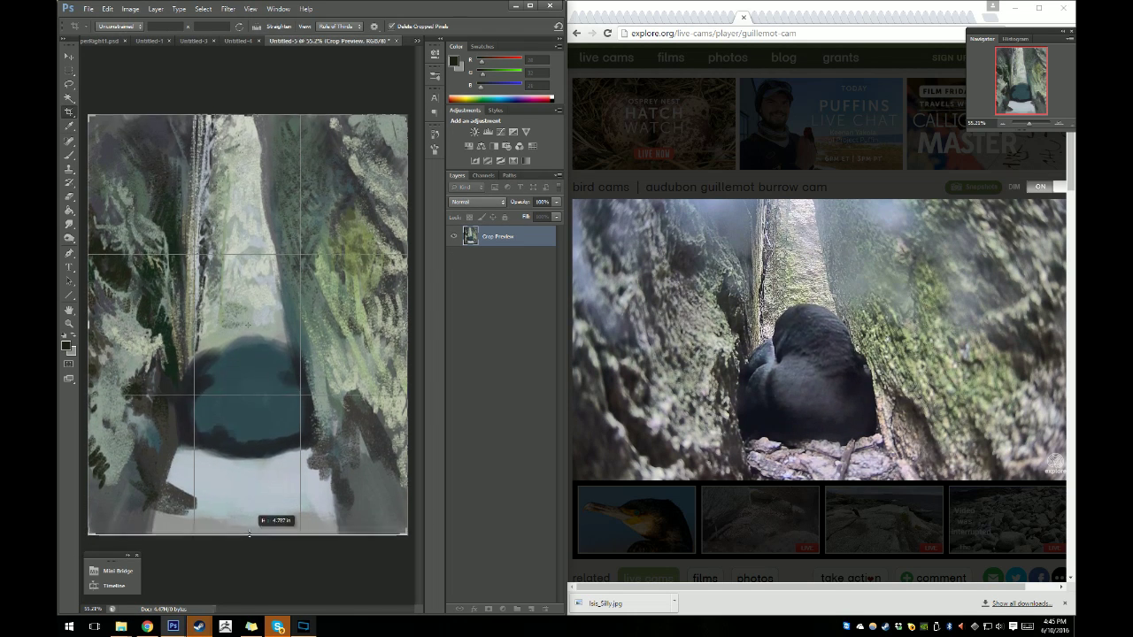
drag(248, 519, 243, 531)
click(68, 70)
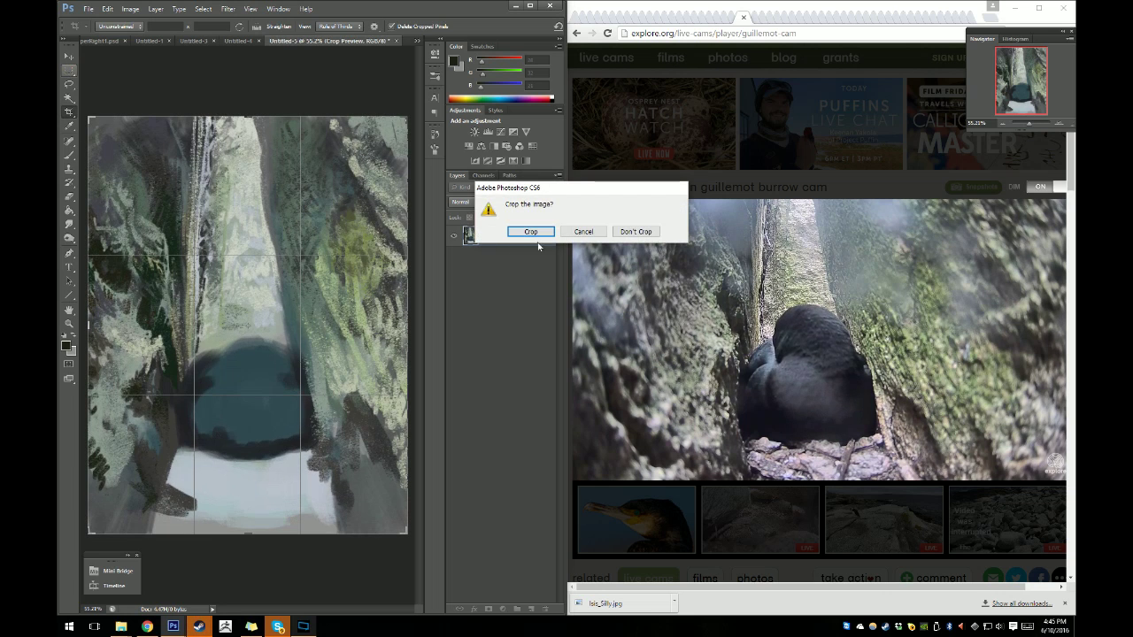
click(633, 232)
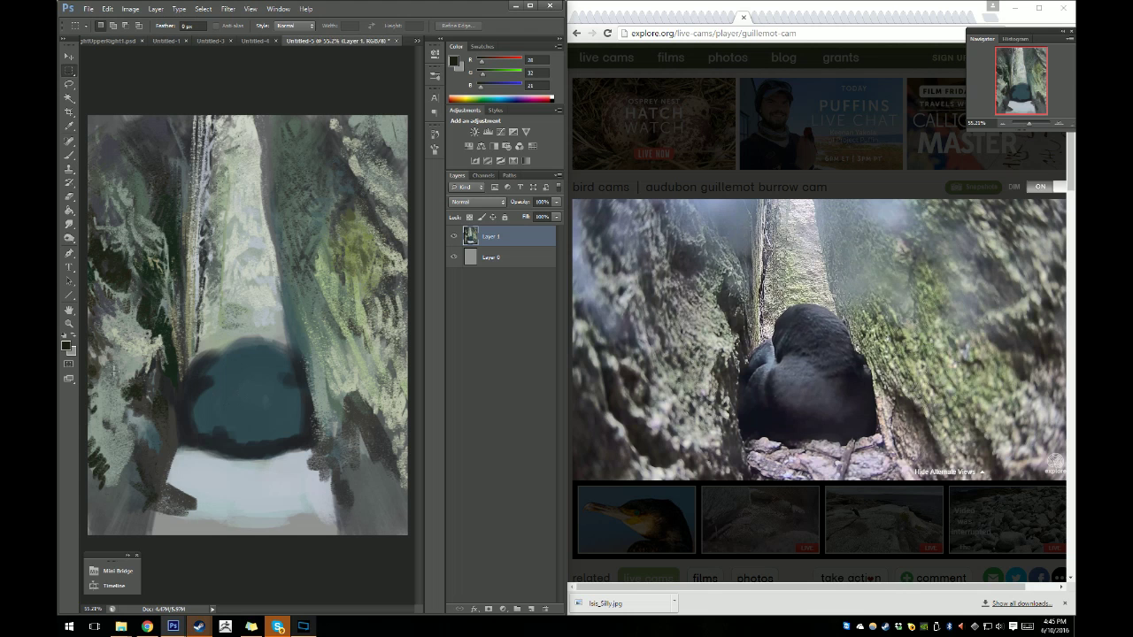
Set the foreground colour to greyish brown #745e5b.
click(67, 347)
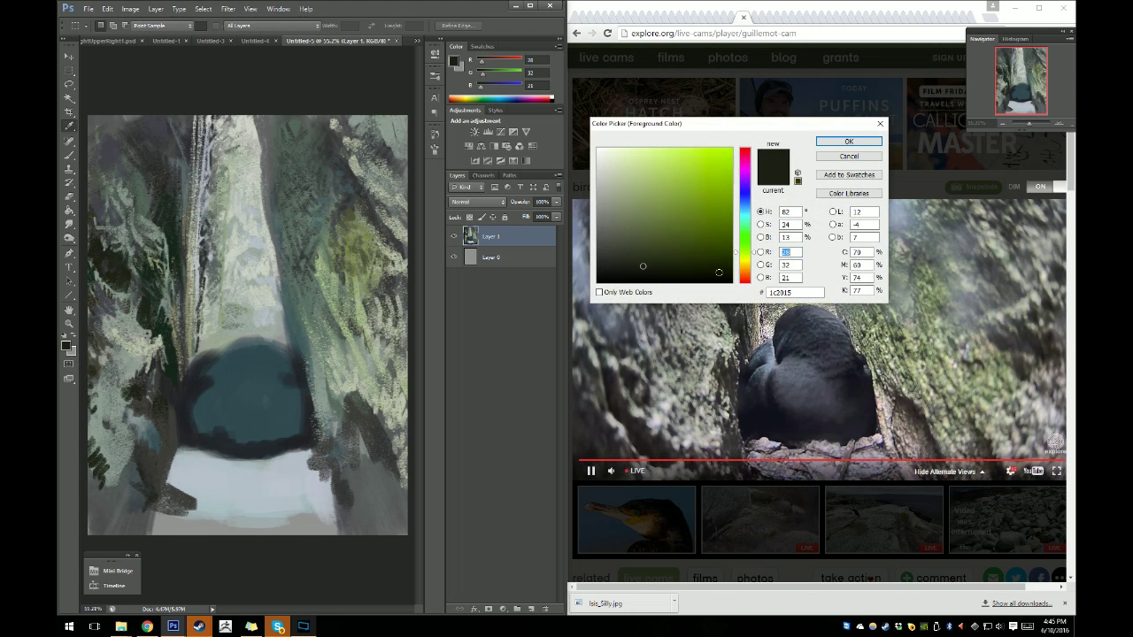
click(745, 275)
drag(664, 253, 642, 245)
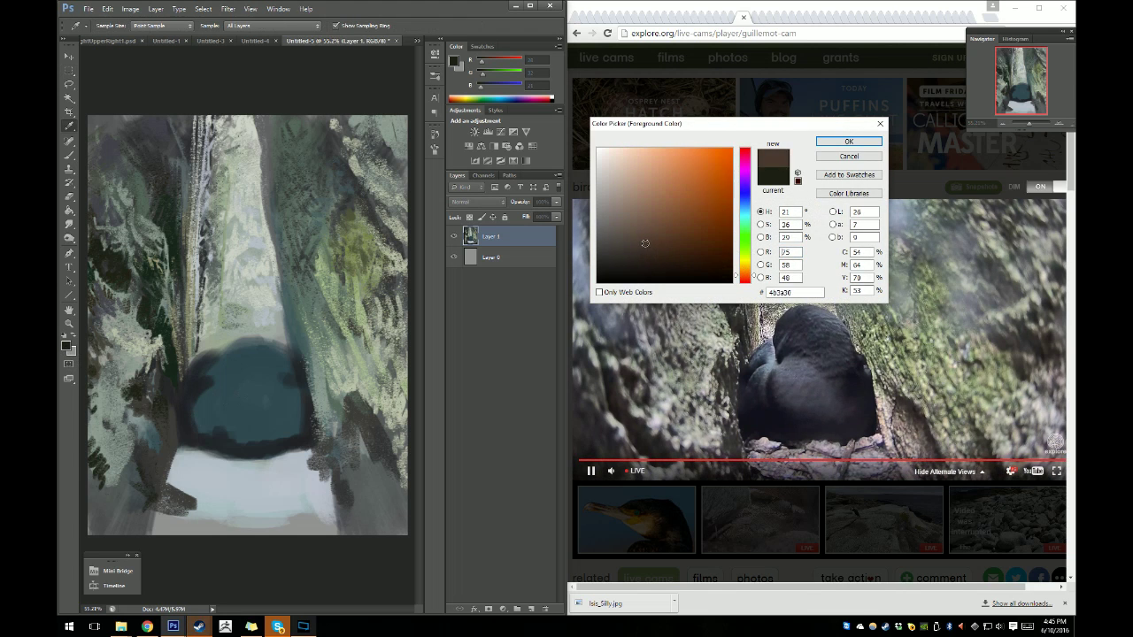
click(676, 247)
click(745, 281)
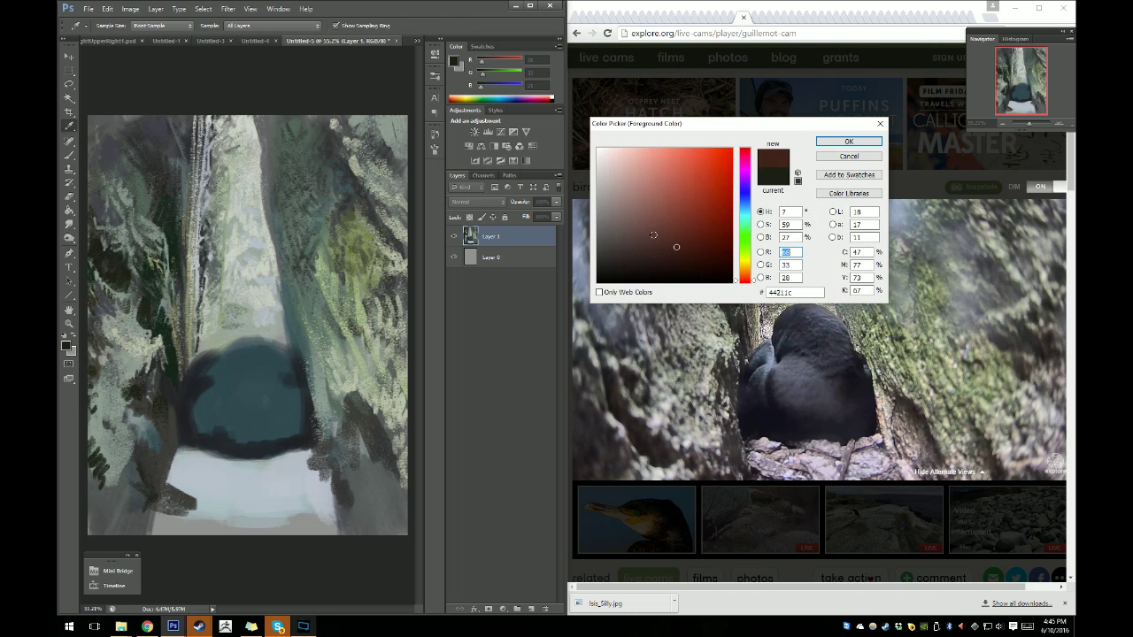
drag(653, 235, 624, 222)
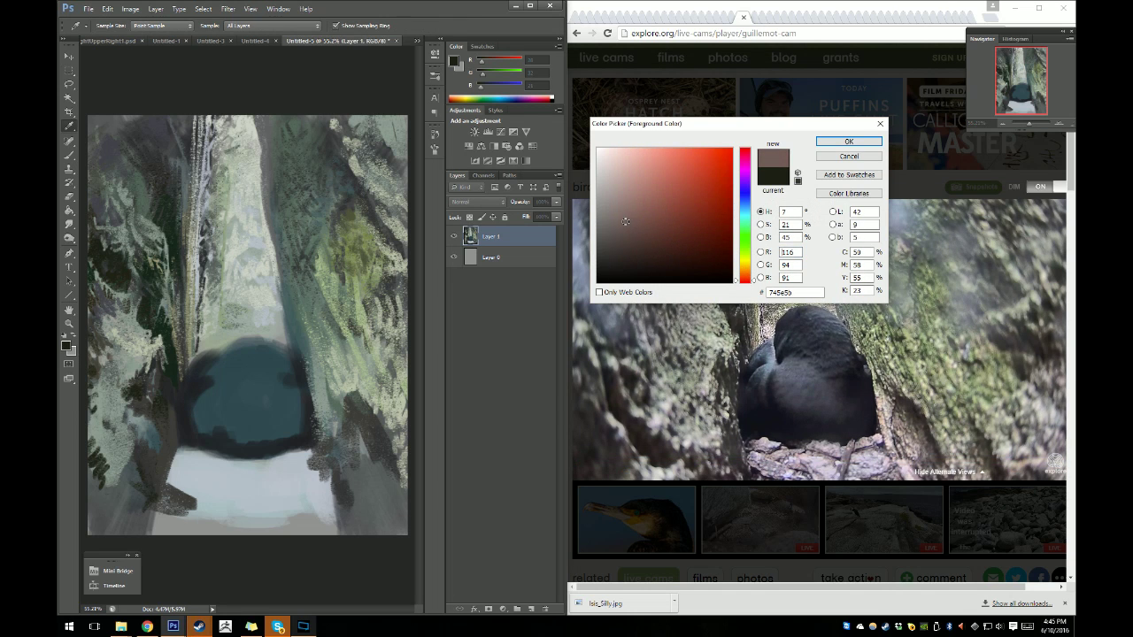
click(847, 141)
key(m)
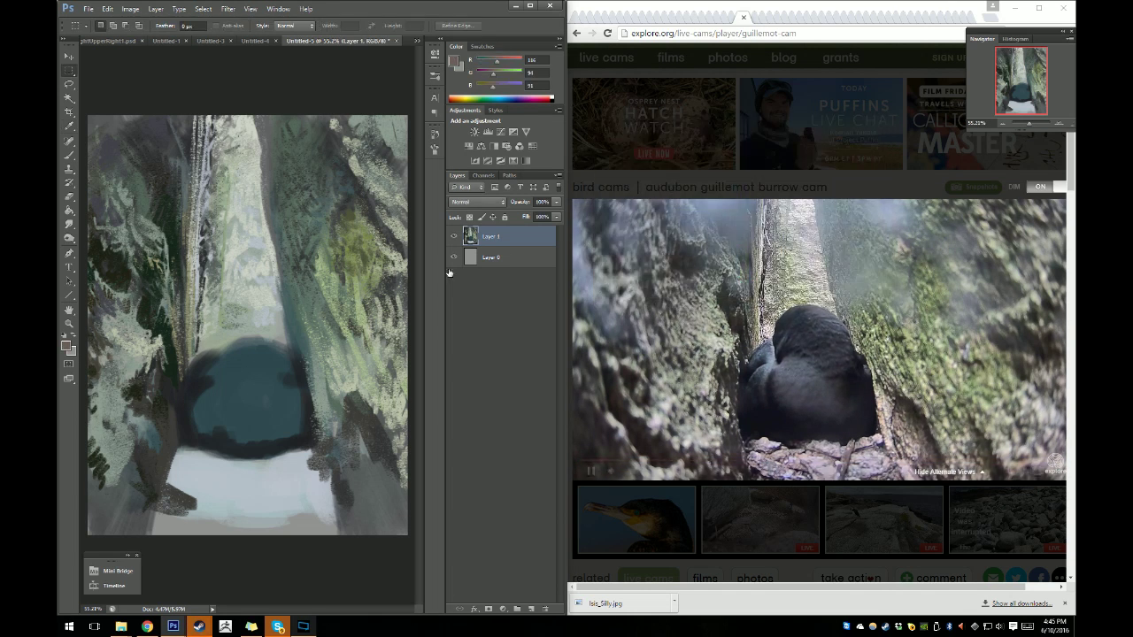
Paint brown marks on the rock right of the bird and darken the bird's lower edge.
key(b)
right_click(325, 475)
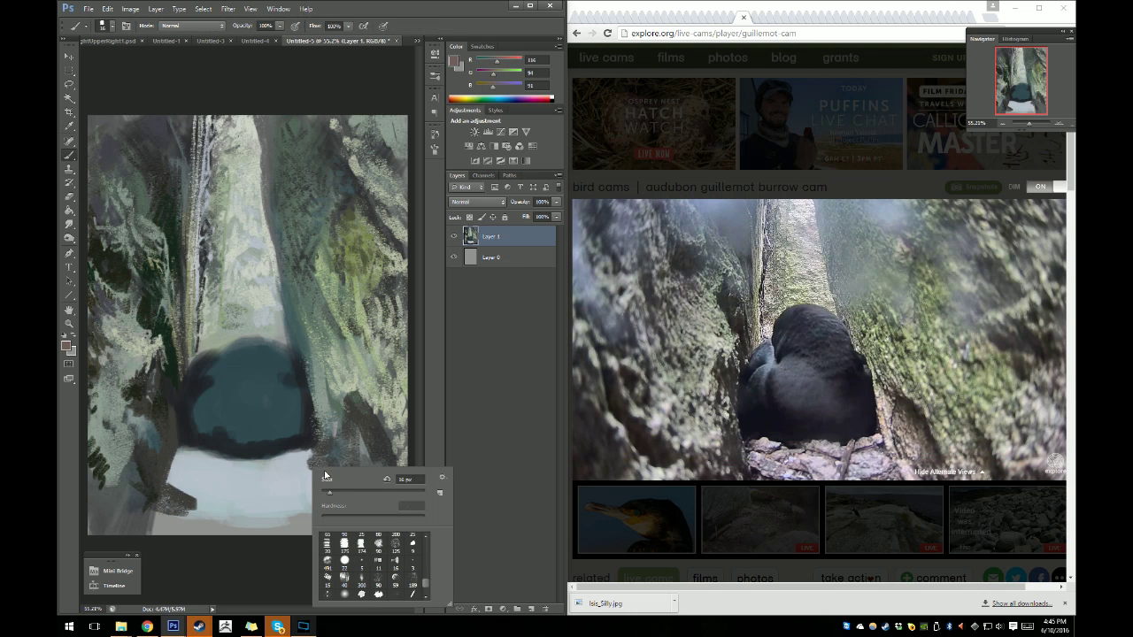
click(325, 455)
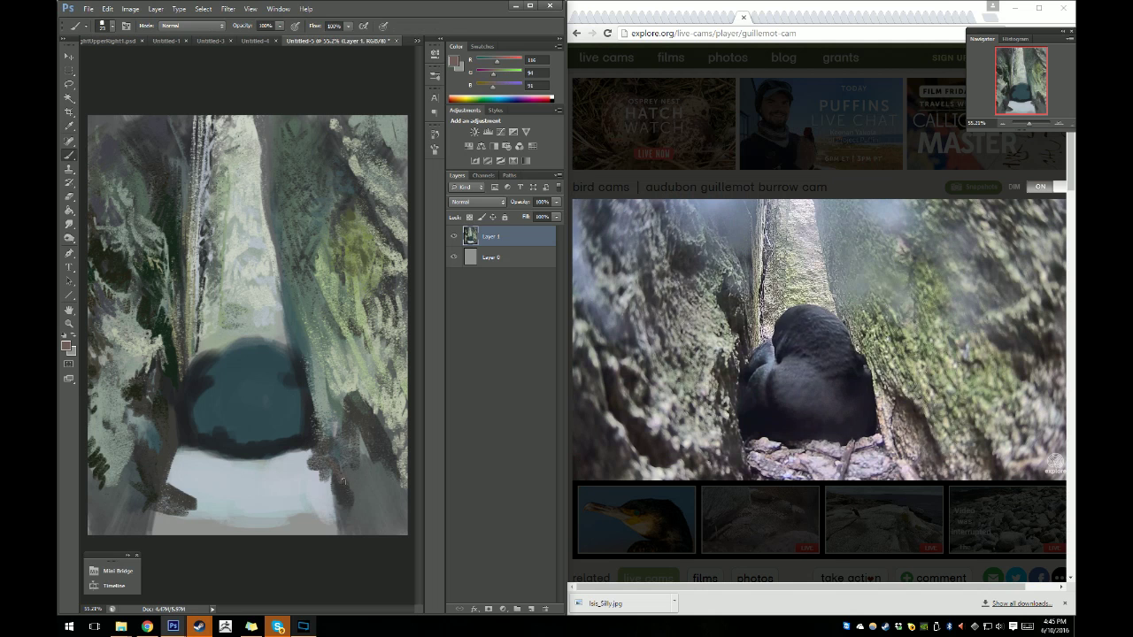
drag(329, 469, 327, 468)
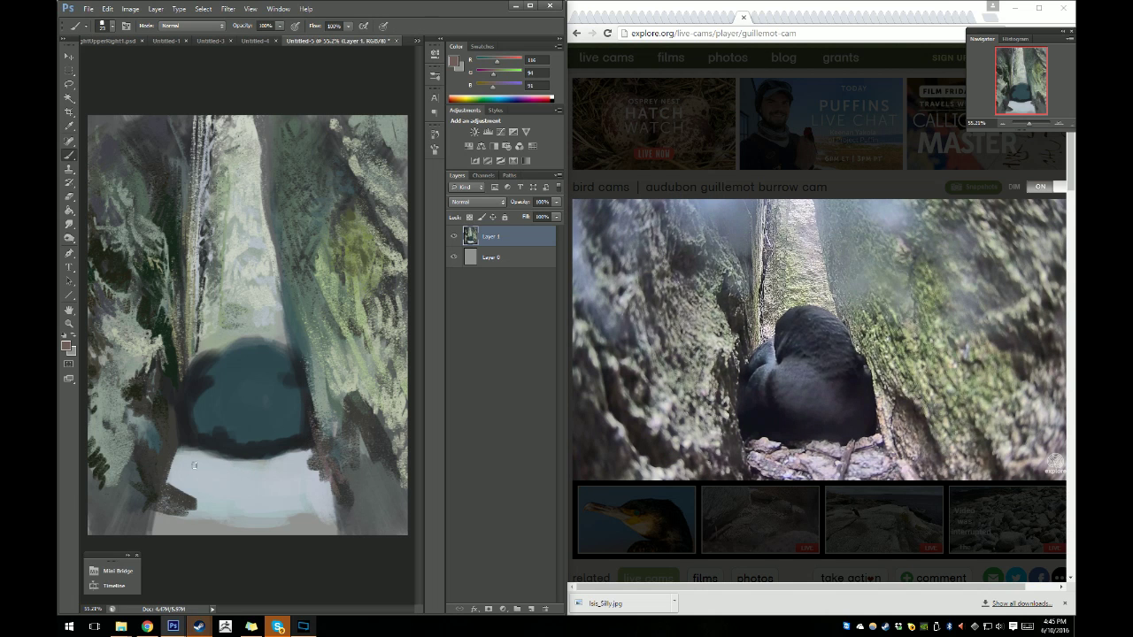
mouse_move(179, 451)
mouse_down()
mouse_move(305, 458)
mouse_move(297, 475)
mouse_up()
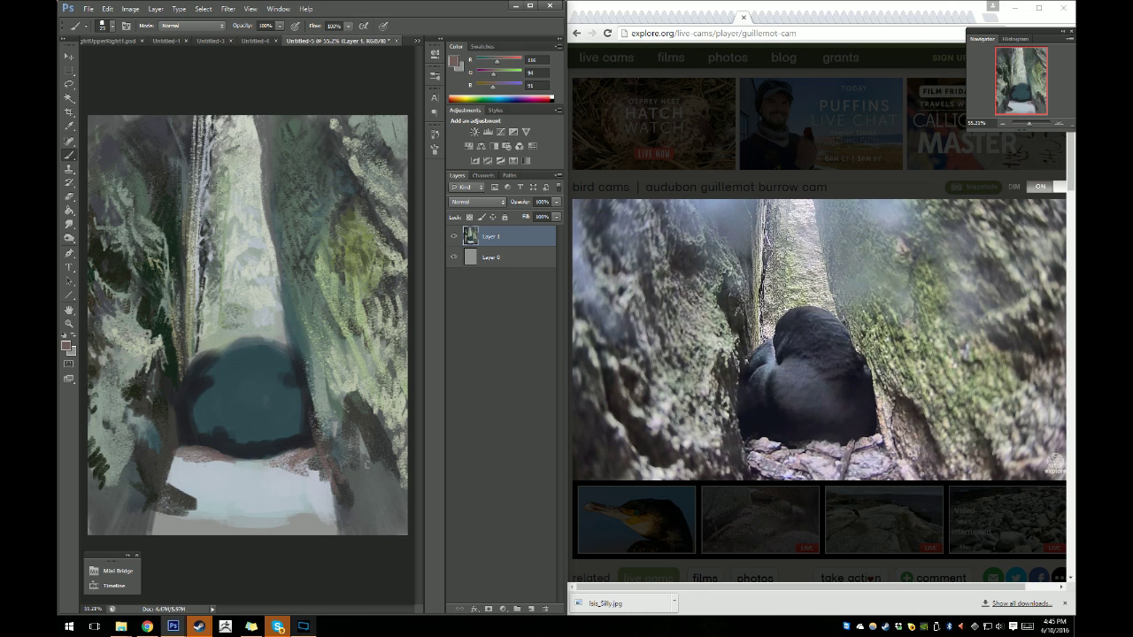
mouse_move(366, 462)
mouse_down()
mouse_move(351, 402)
mouse_move(377, 461)
mouse_up()
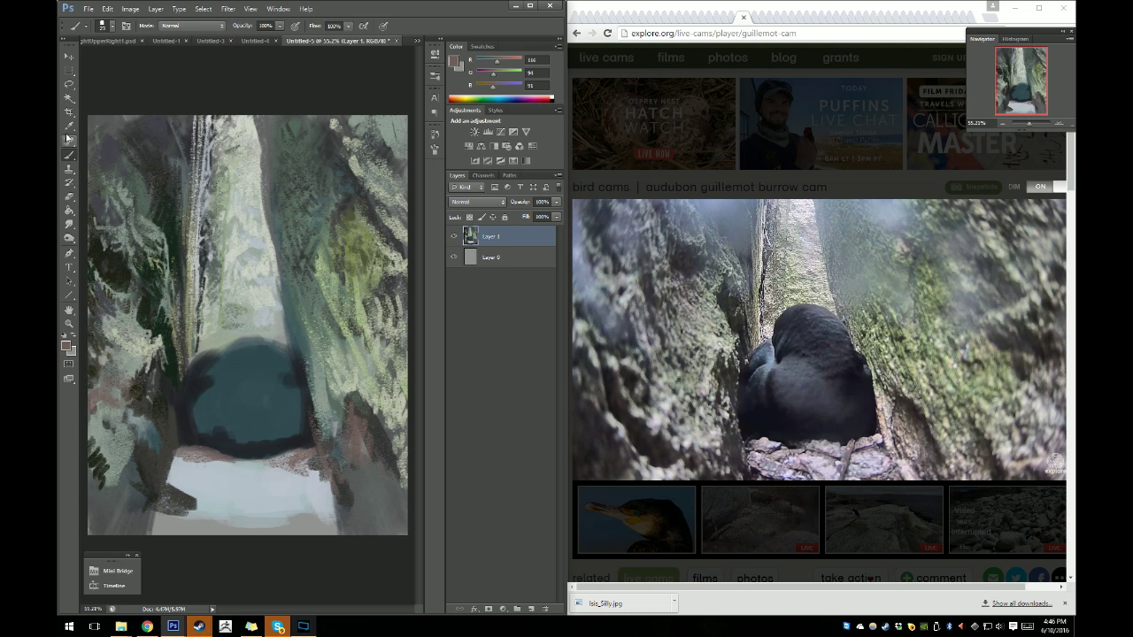
Sample lighter grey-greens and paint light strokes down the left rock edge.
key(i)
click(127, 364)
key(b)
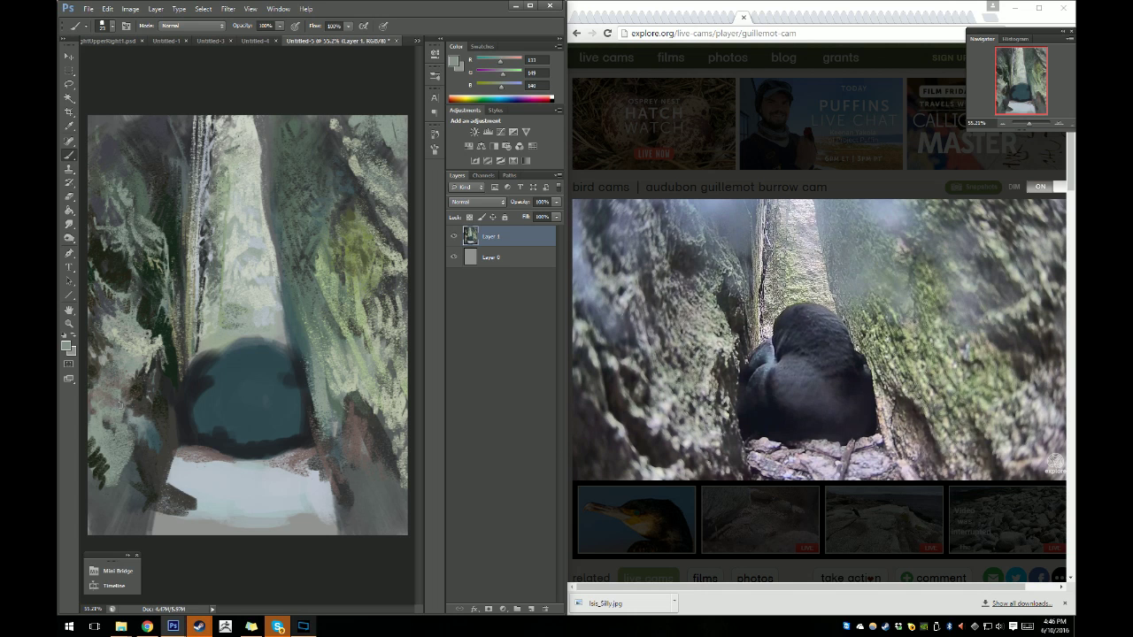
click(69, 126)
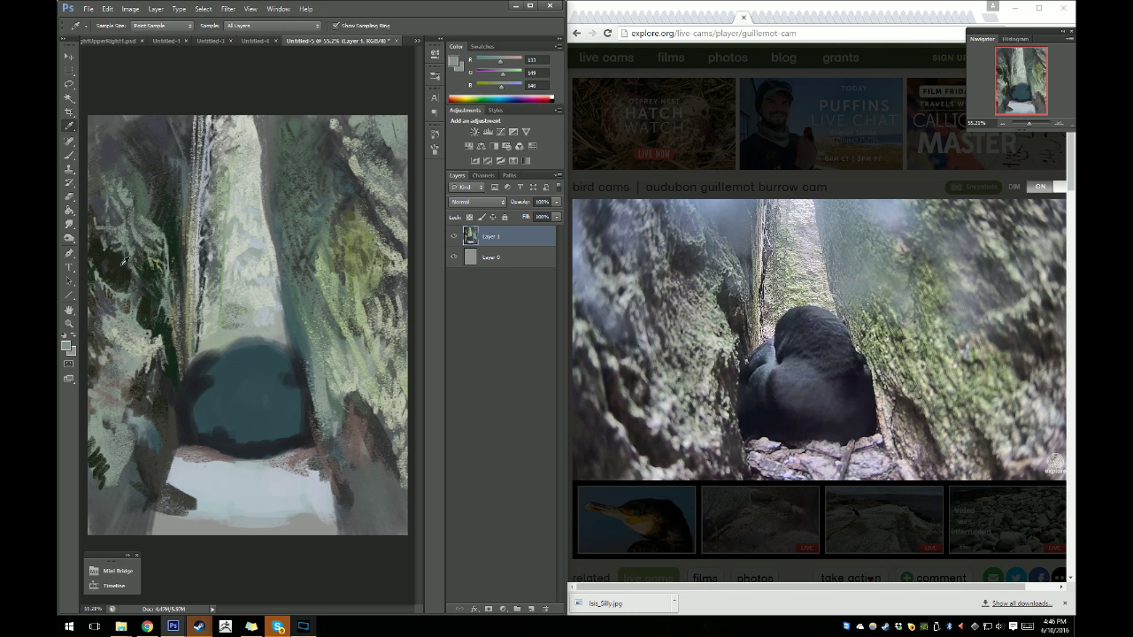
click(146, 343)
click(69, 155)
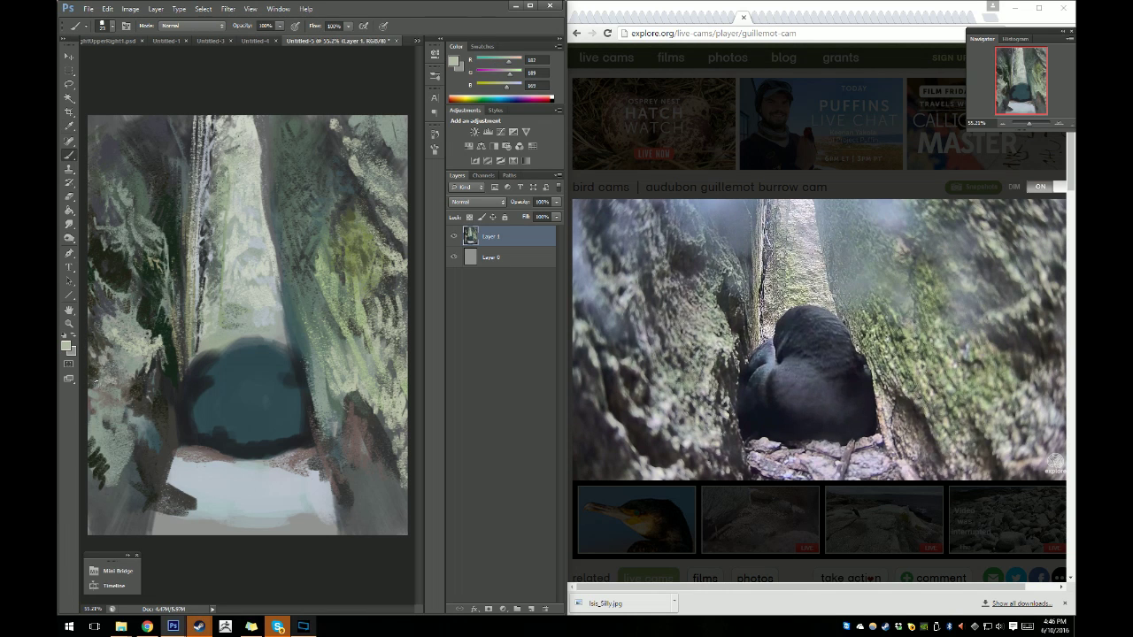
drag(101, 396, 99, 366)
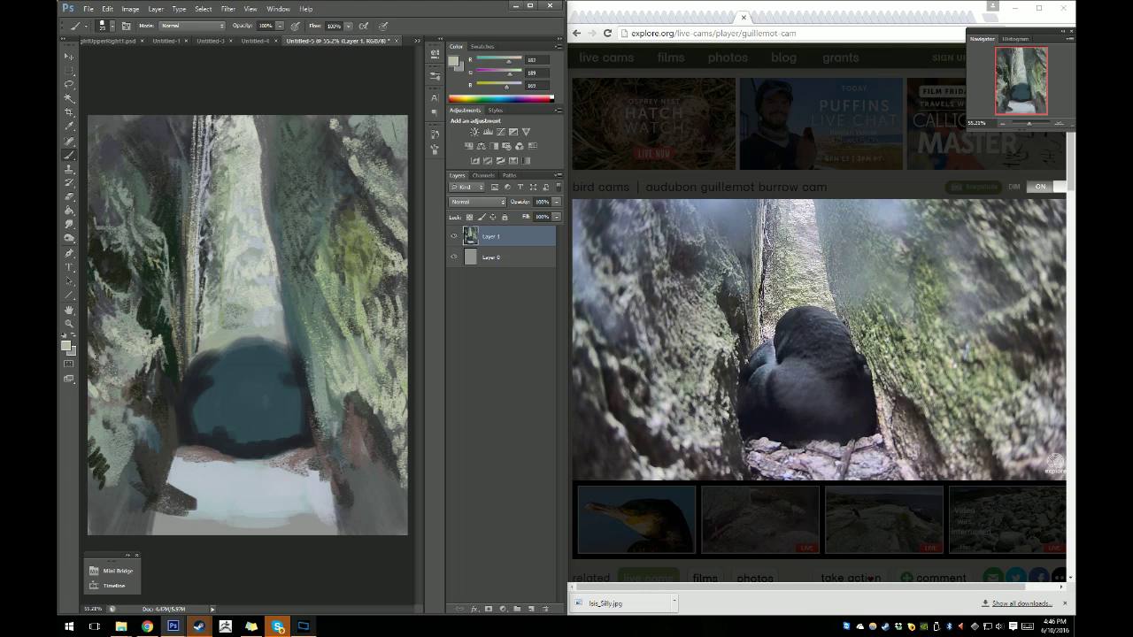
mouse_move(120, 371)
mouse_down()
mouse_move(115, 409)
mouse_move(130, 417)
mouse_move(108, 407)
mouse_up()
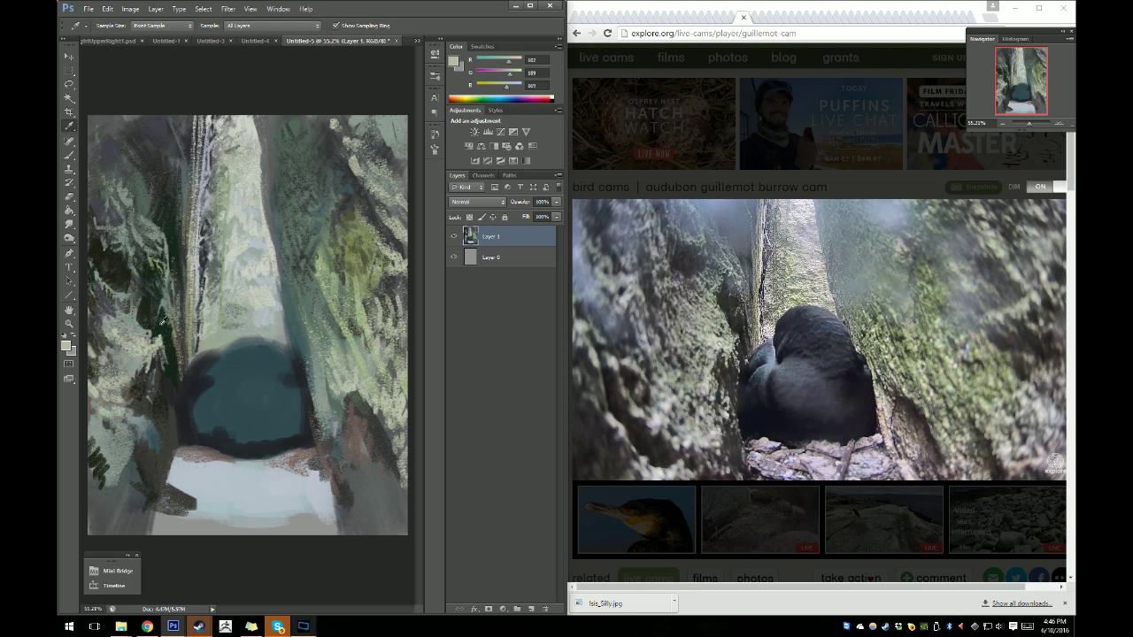
Enlarge the brush and dab dark teal onto the bird, then sample another canvas colour.
alt+click(209, 481)
right_click(190, 347)
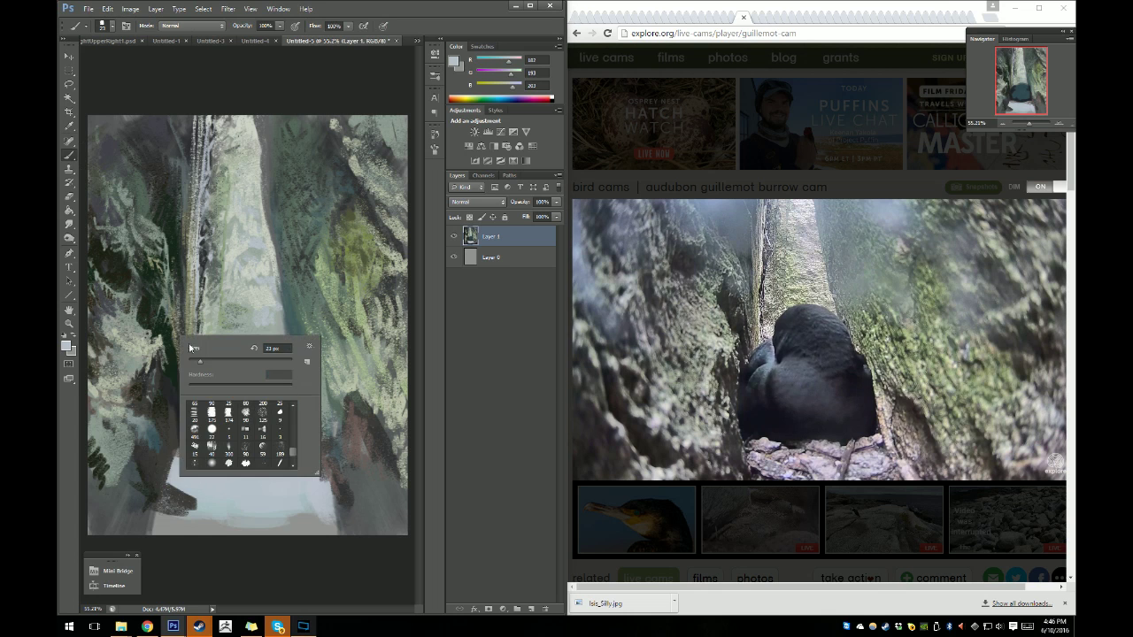
drag(192, 359, 200, 363)
click(248, 398)
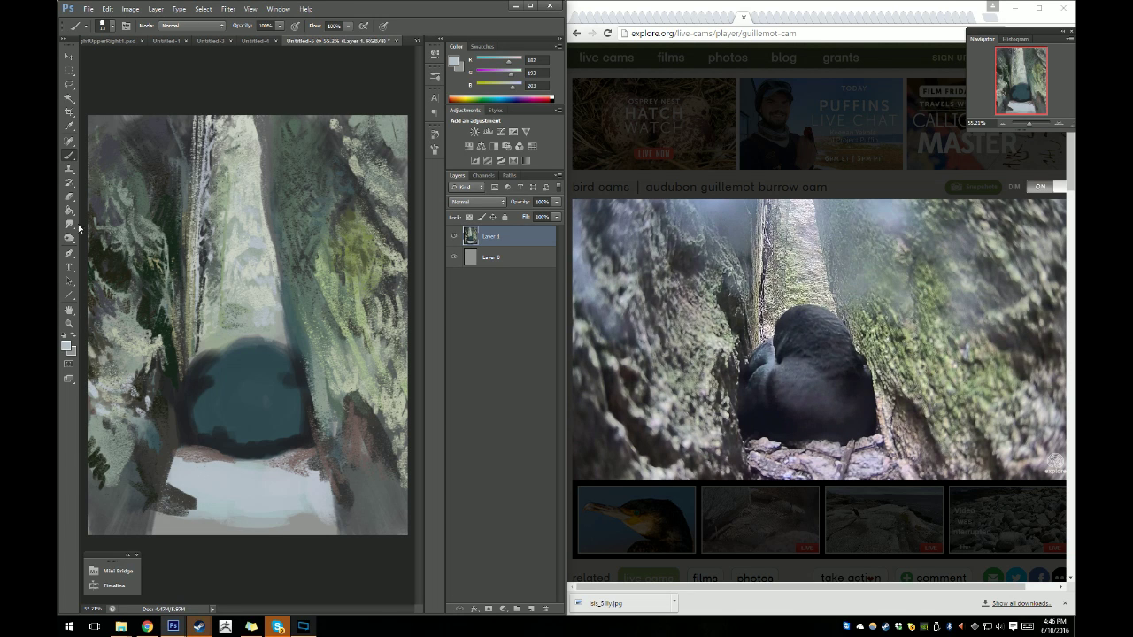
click(69, 127)
click(145, 354)
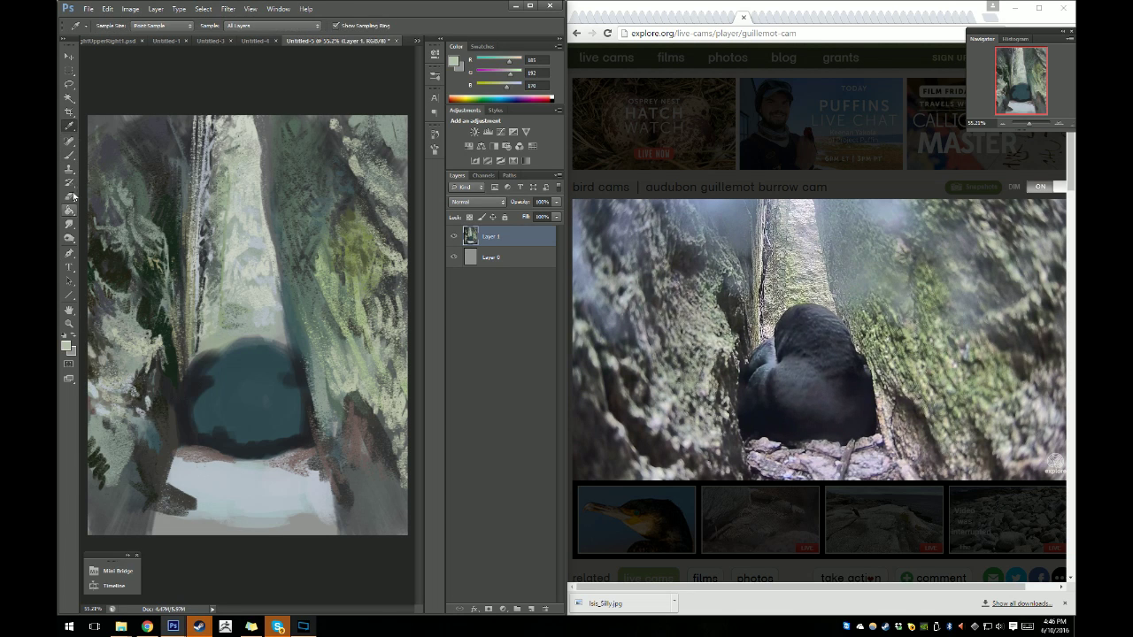
click(69, 155)
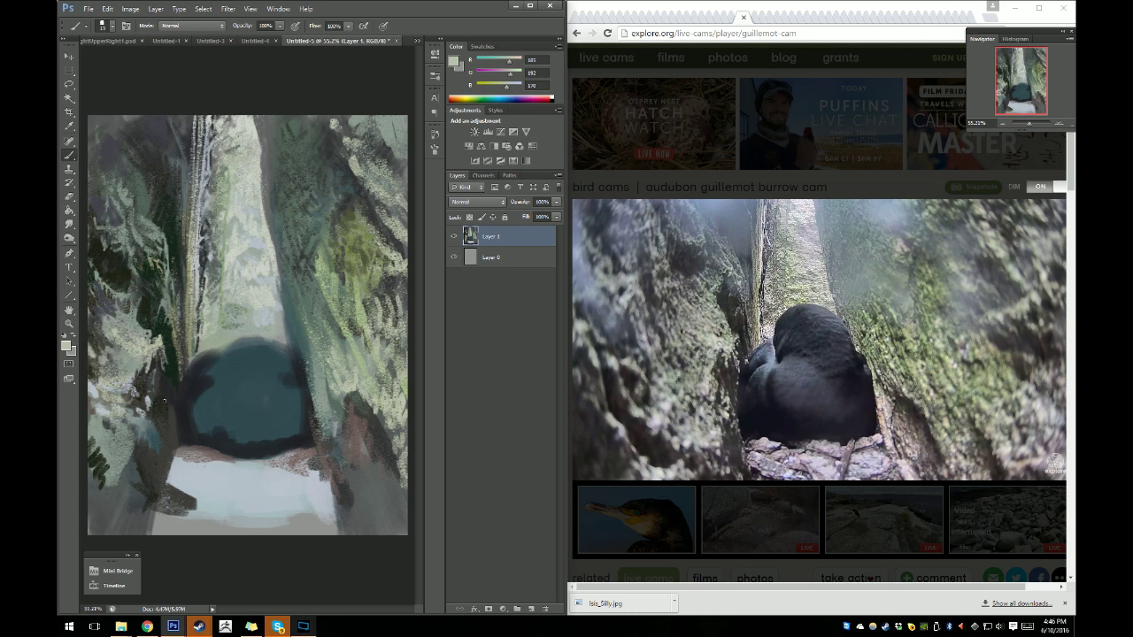
Set the foreground colour to pale grey R199 G202 B193.
click(69, 345)
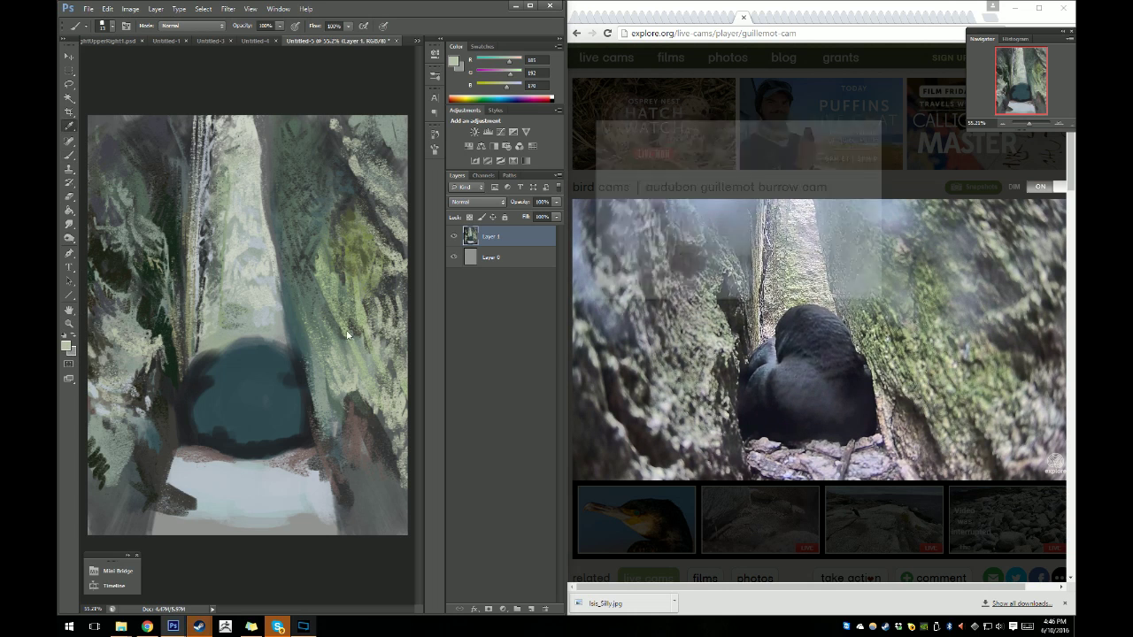
drag(607, 180, 602, 175)
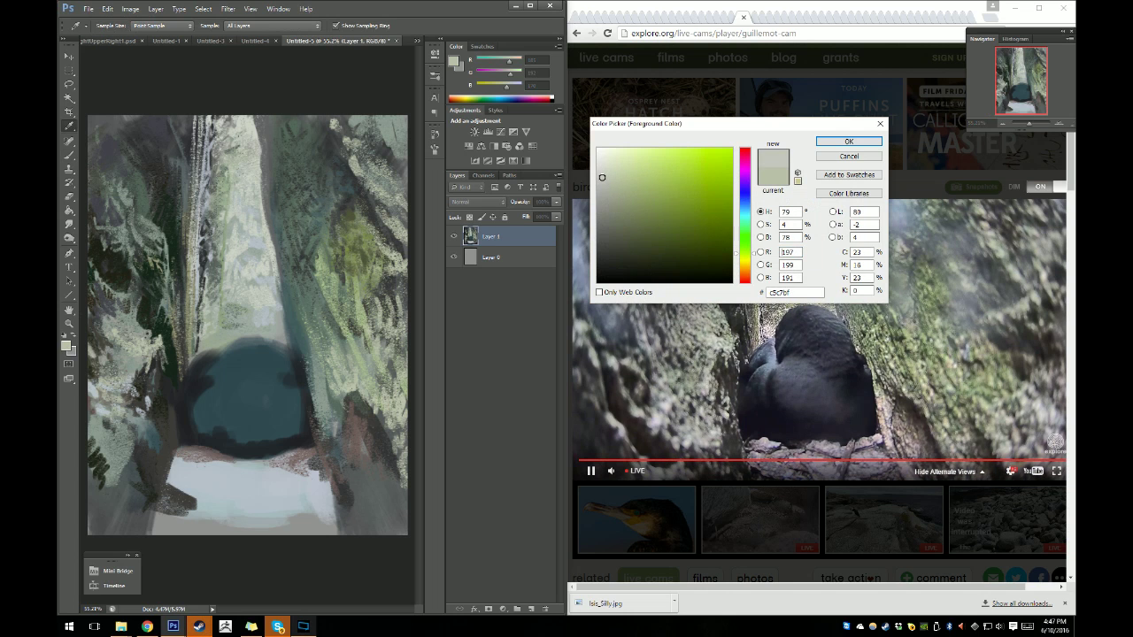
click(845, 141)
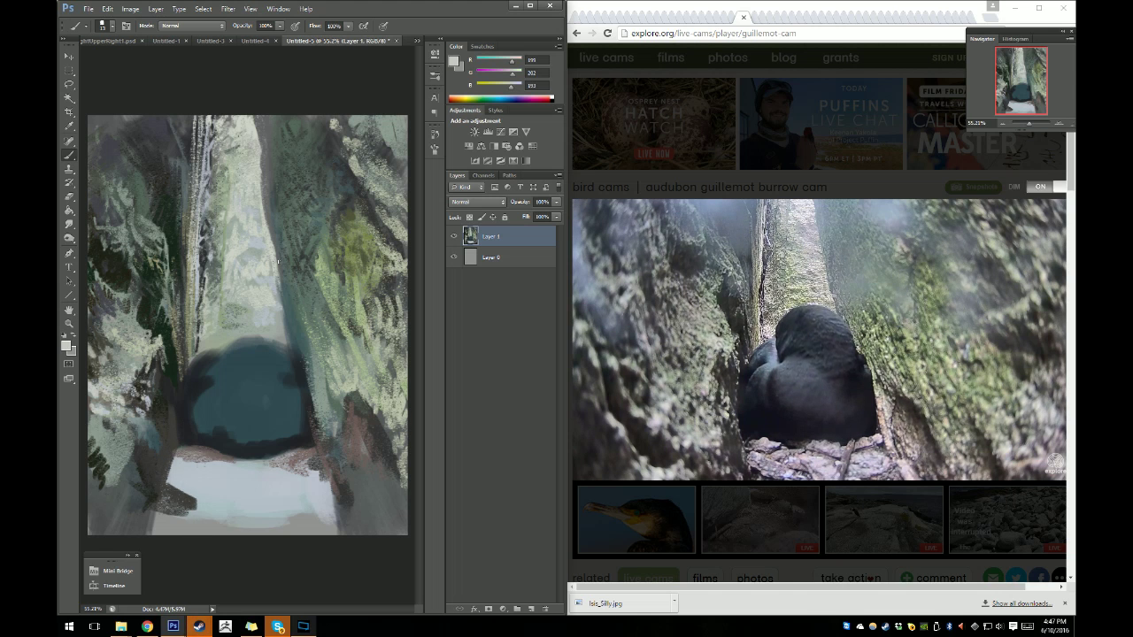
Switch to the Untitled-4 reference screenshots document.
click(258, 41)
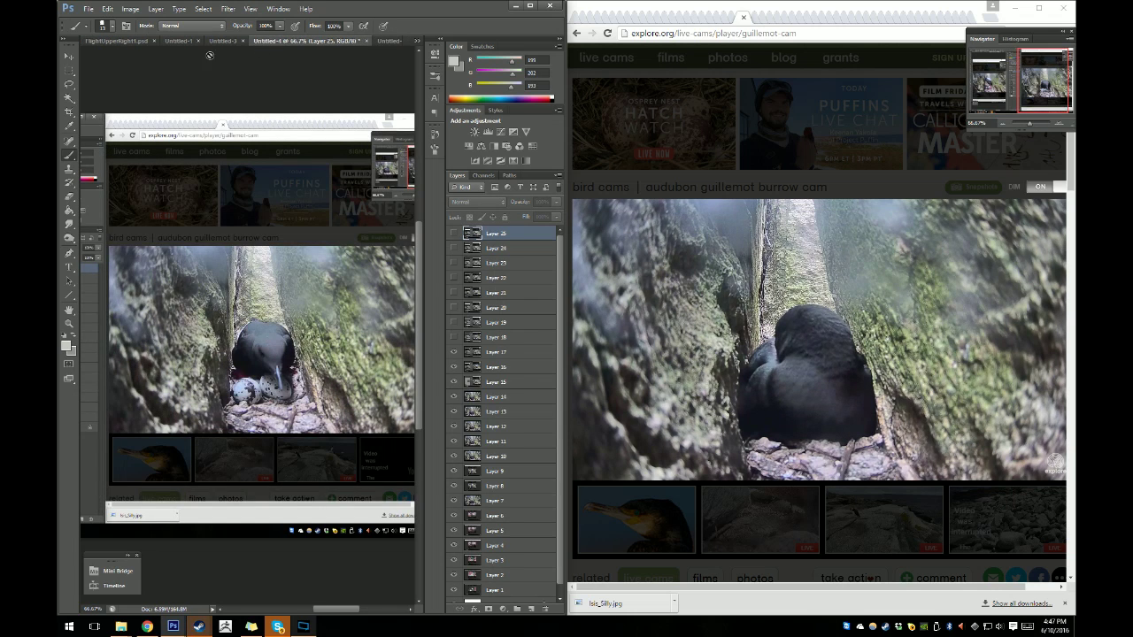
click(218, 42)
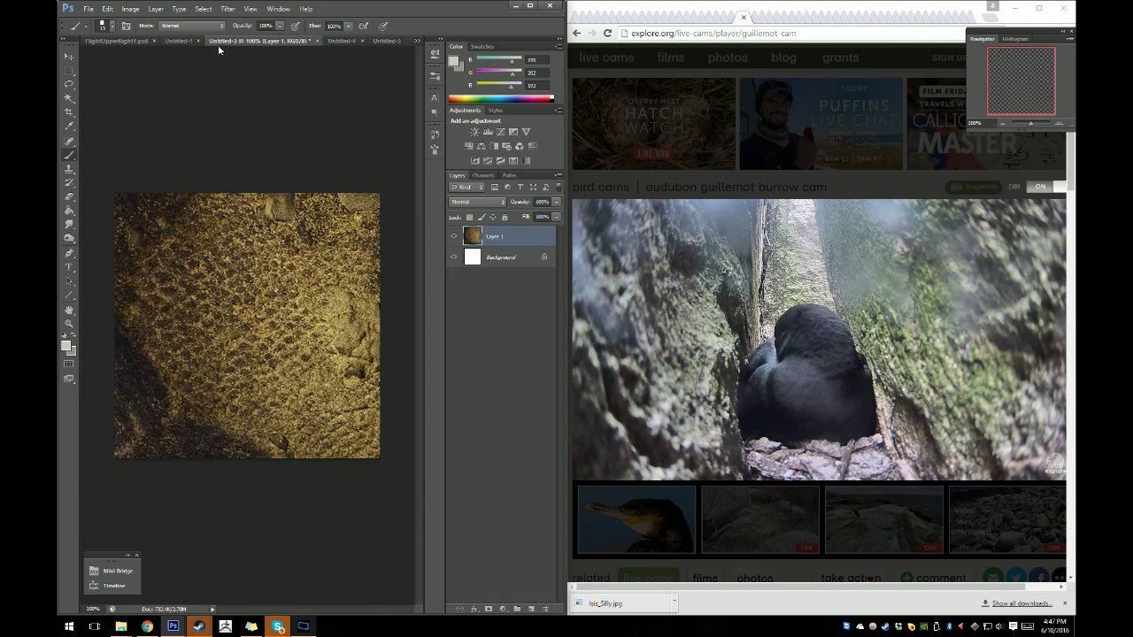
click(340, 42)
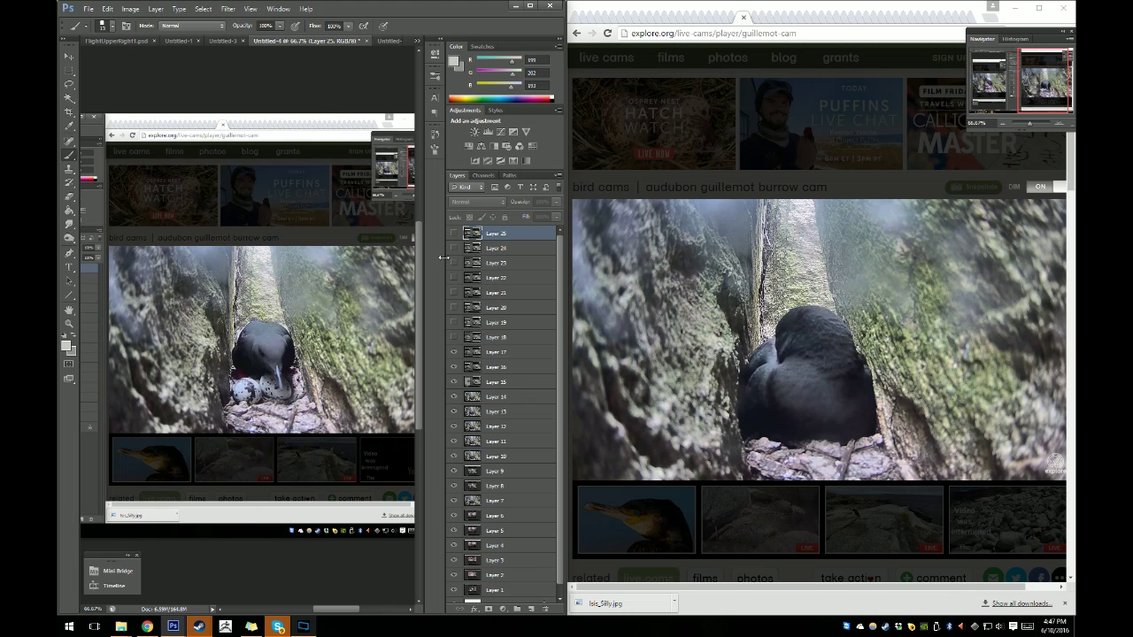
Compare frames in Layers 18–20, leaving Layer 20's bird-over-eggs frame visible and selected.
click(454, 338)
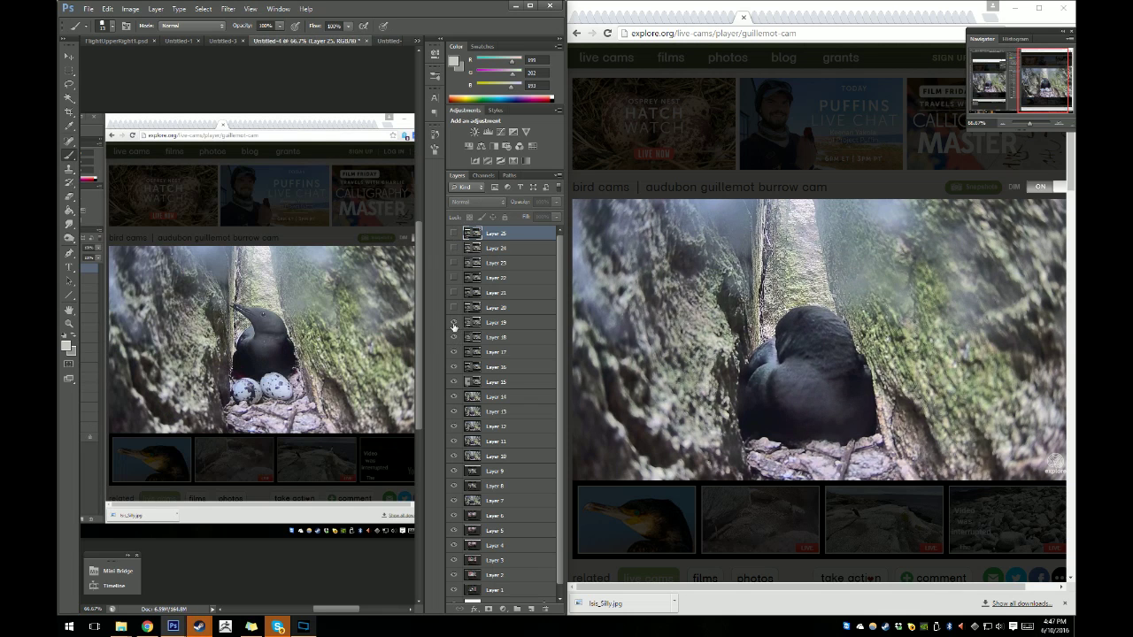
click(453, 323)
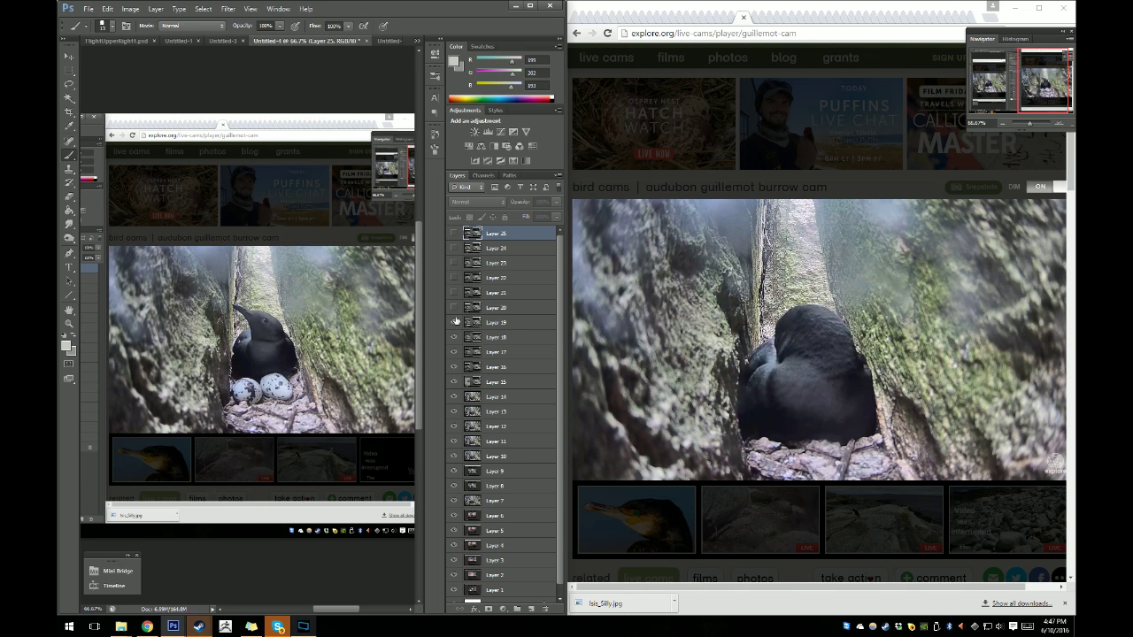
click(454, 308)
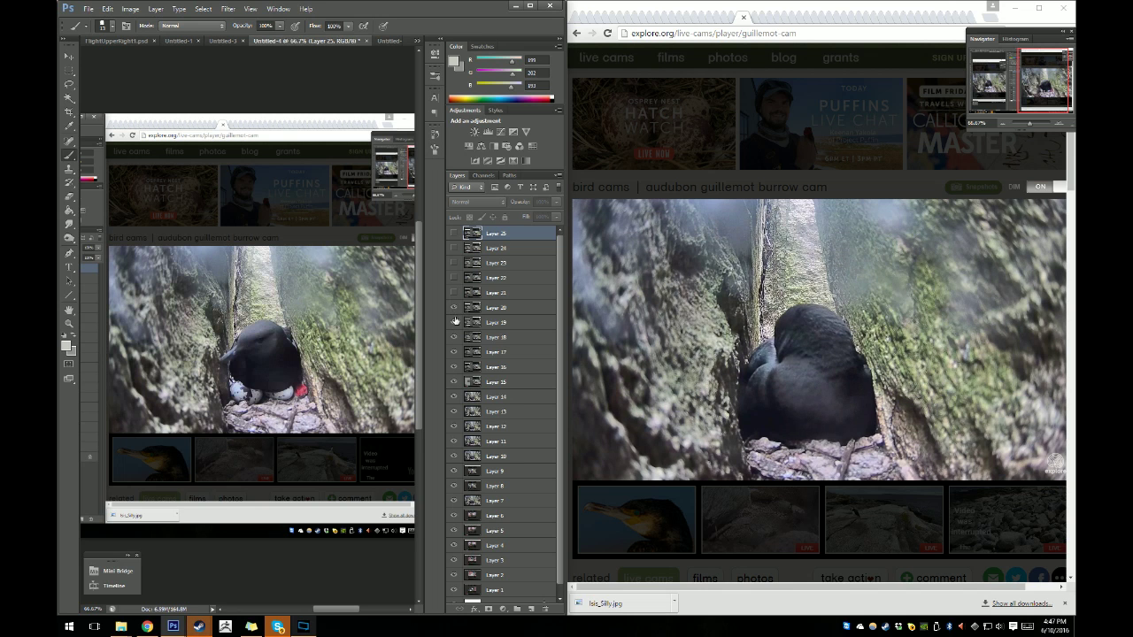
click(453, 310)
click(454, 310)
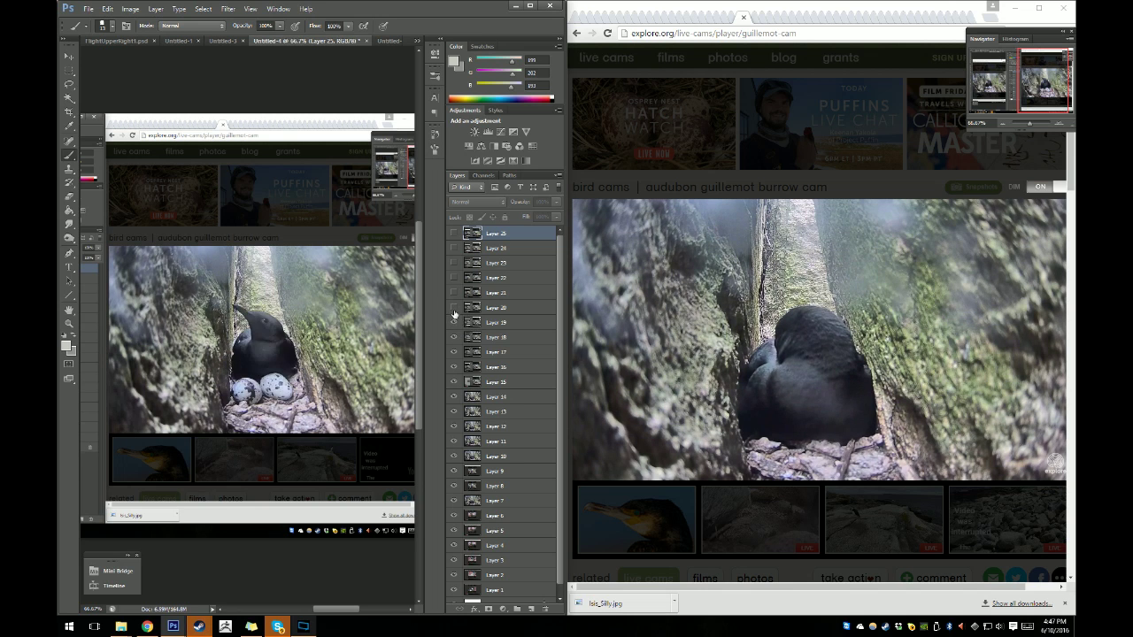
click(454, 311)
click(454, 314)
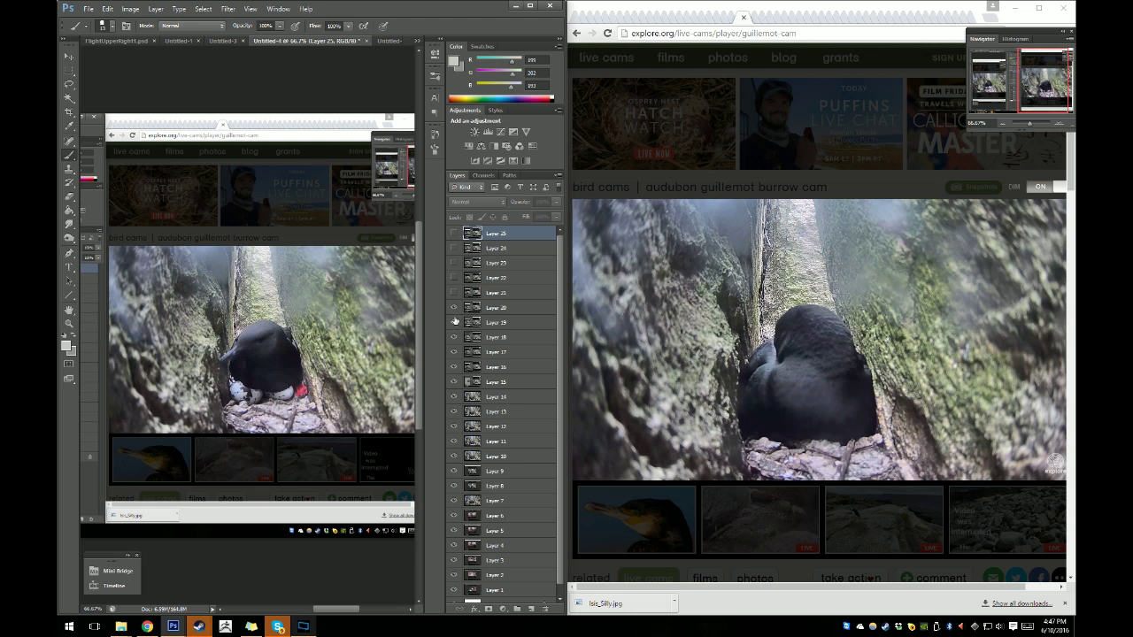
click(454, 309)
click(454, 309)
click(454, 309)
click(454, 309)
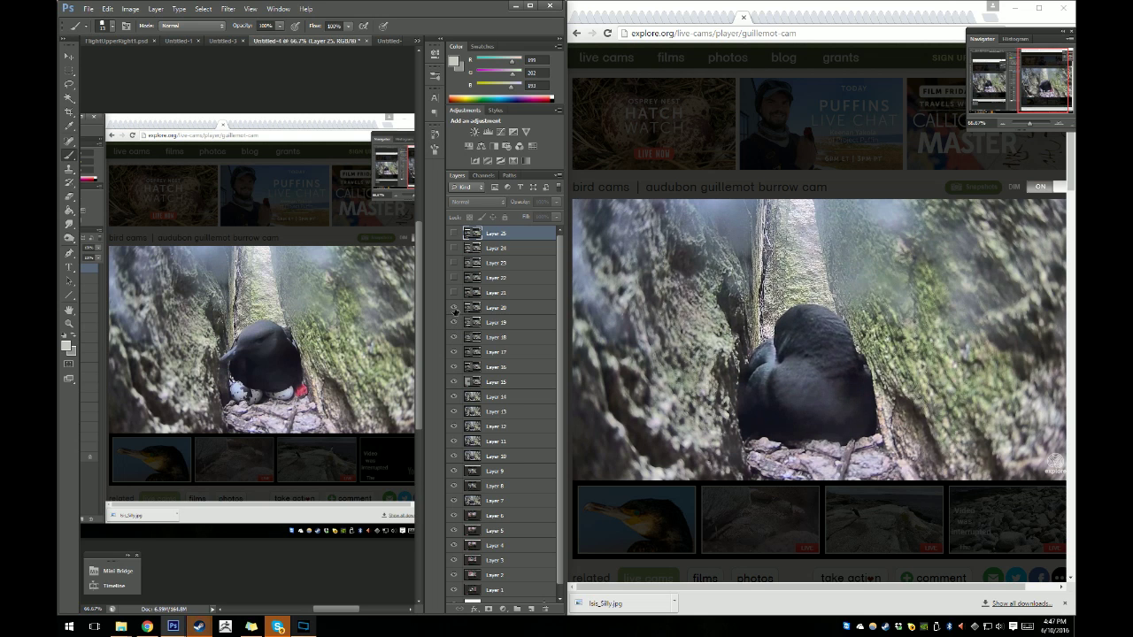
click(454, 312)
click(454, 324)
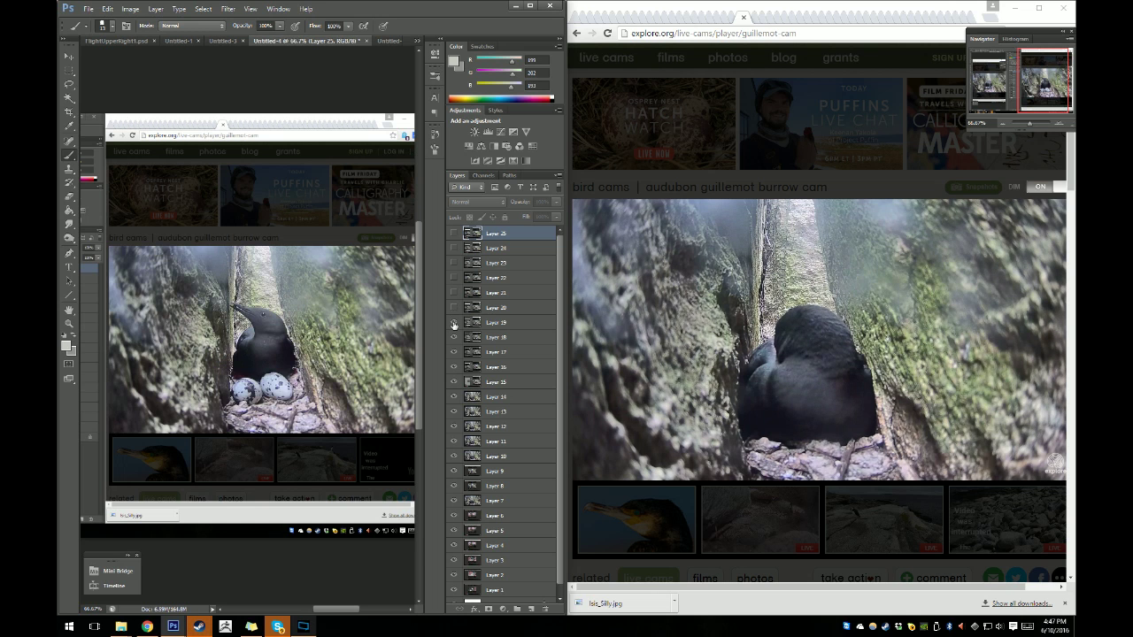
click(454, 324)
click(453, 310)
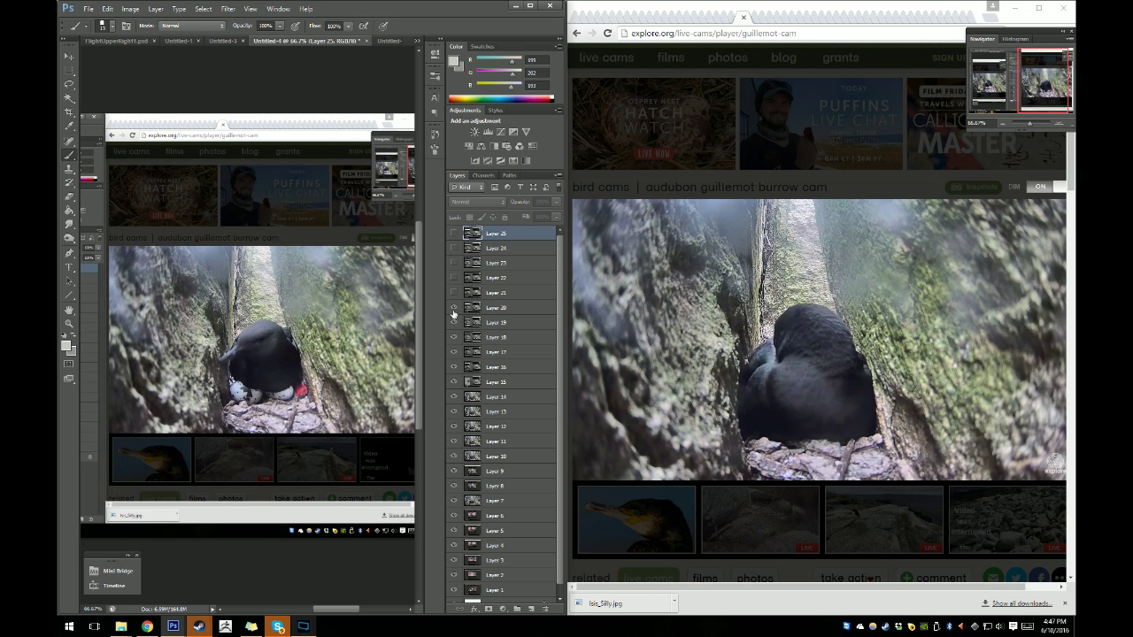
click(486, 311)
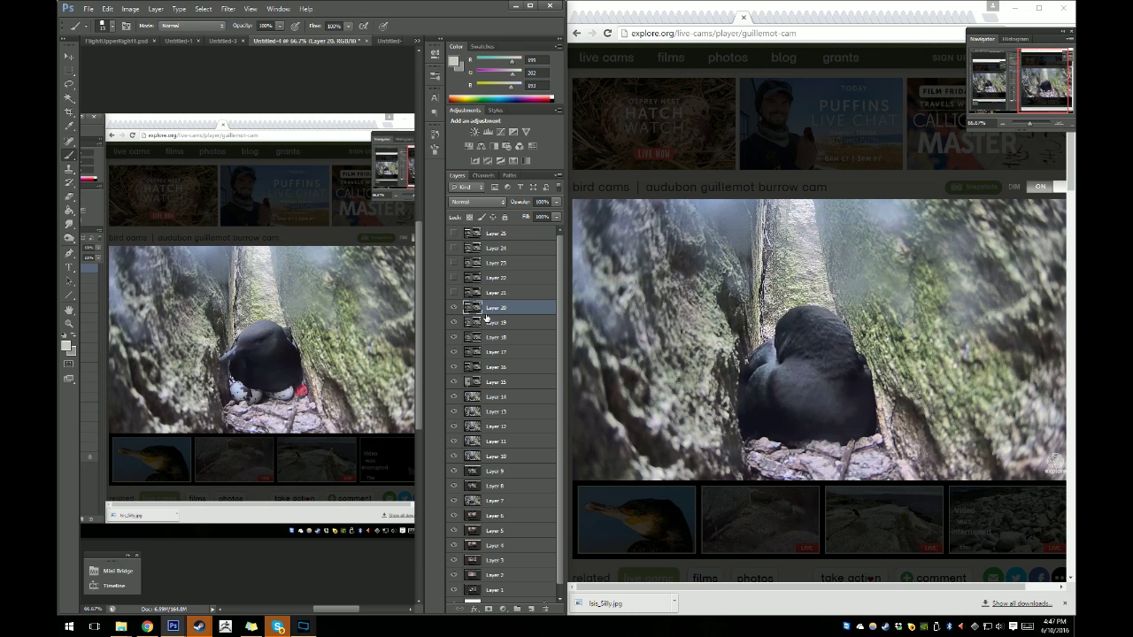
Duplicate Layer 20 into a new document.
right_click(482, 315)
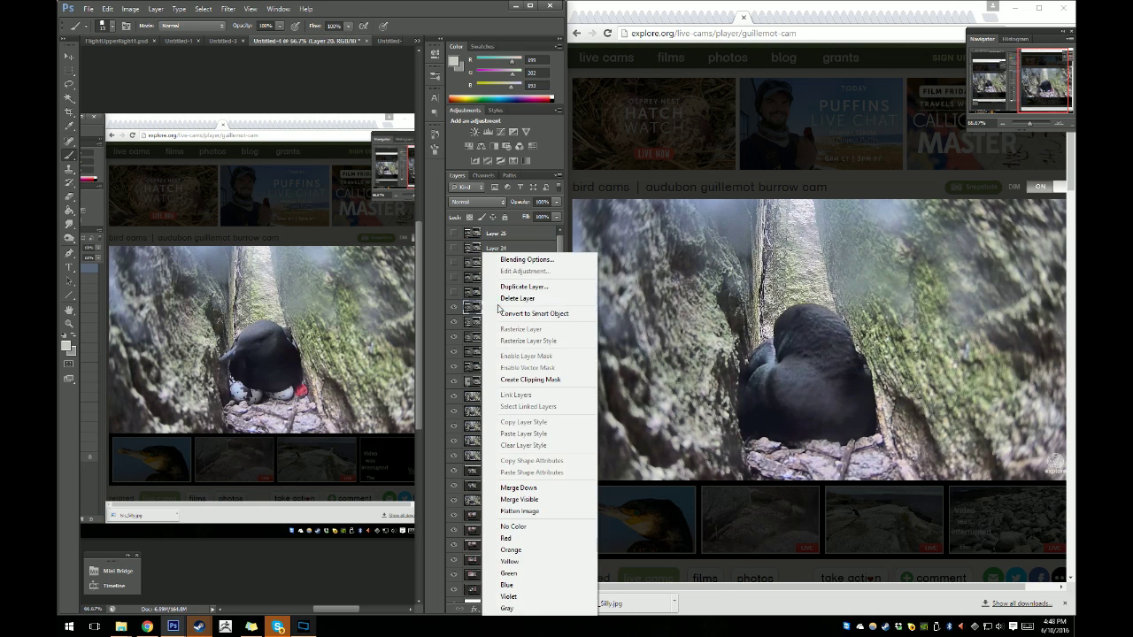
click(524, 287)
click(530, 236)
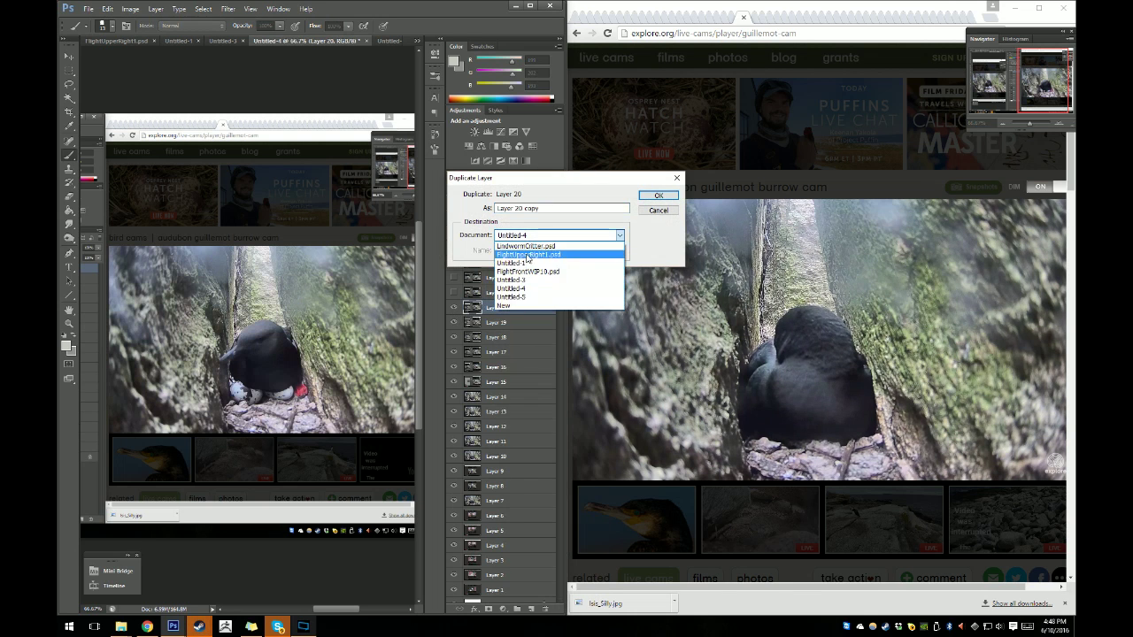
click(504, 305)
click(659, 195)
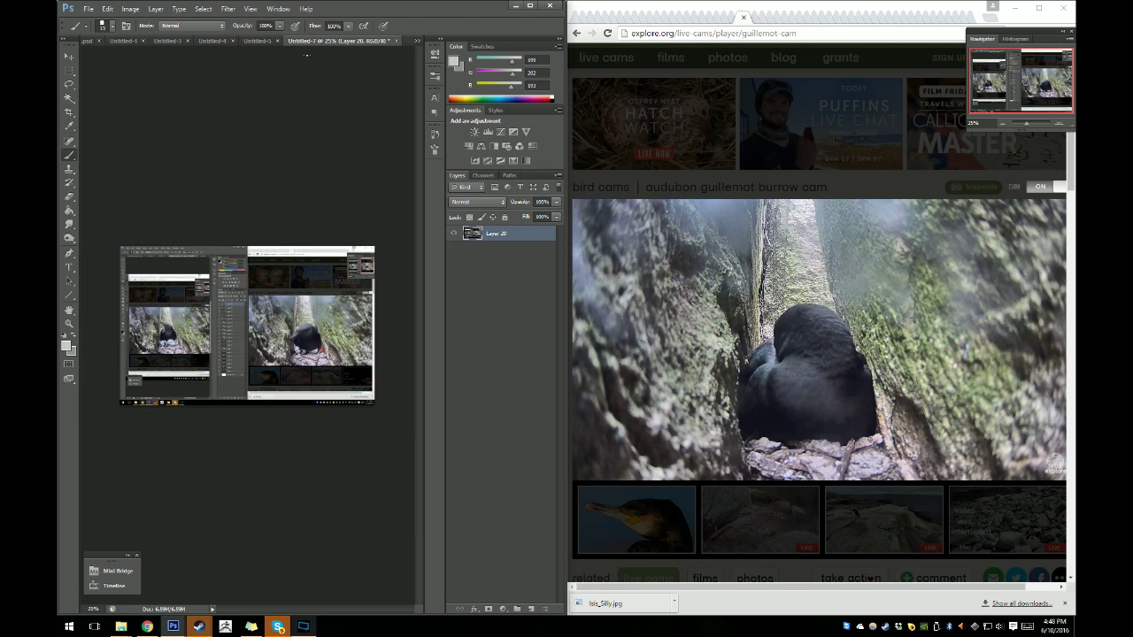
Float the new reference window at 100% zoom and return to painting Untitled-5.
drag(312, 42, 301, 86)
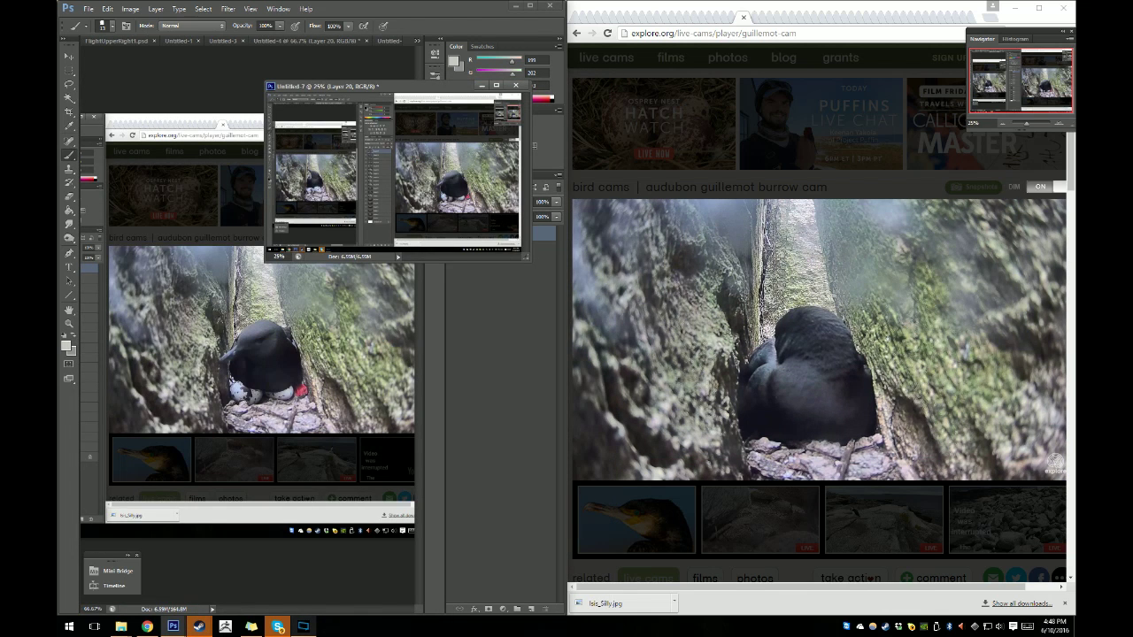
click(69, 324)
click(441, 188)
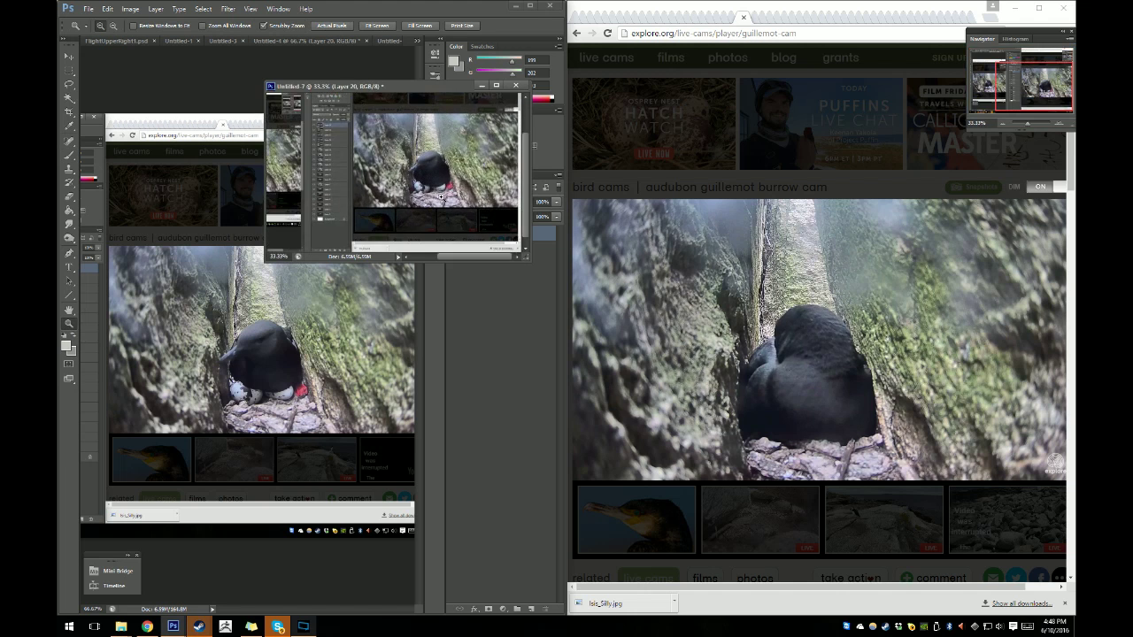
click(441, 196)
click(412, 183)
click(421, 182)
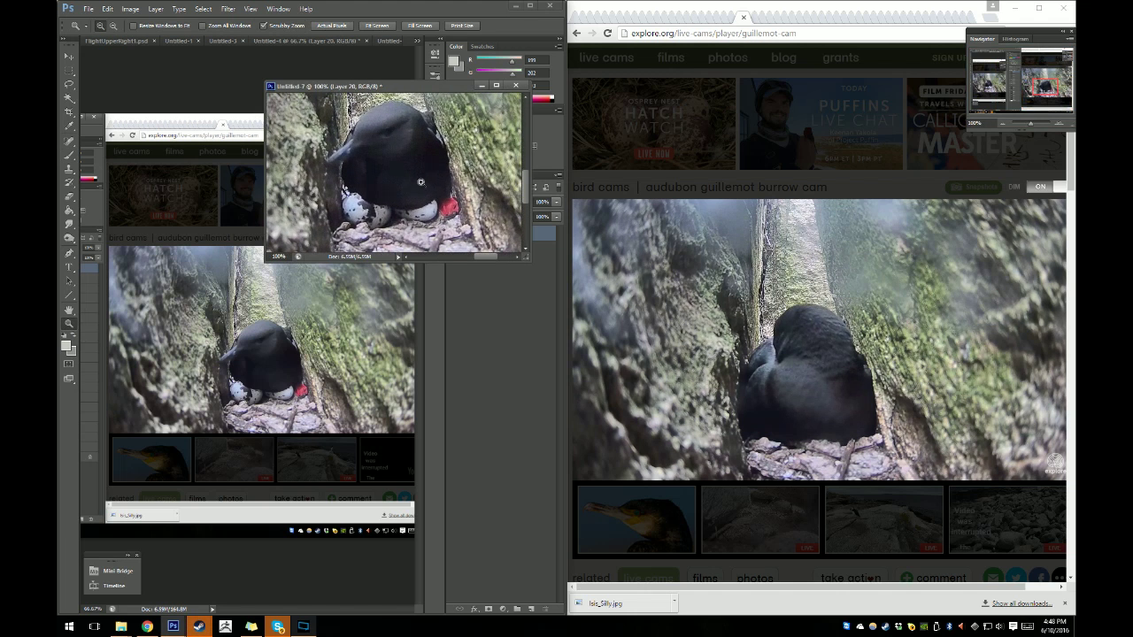
click(380, 41)
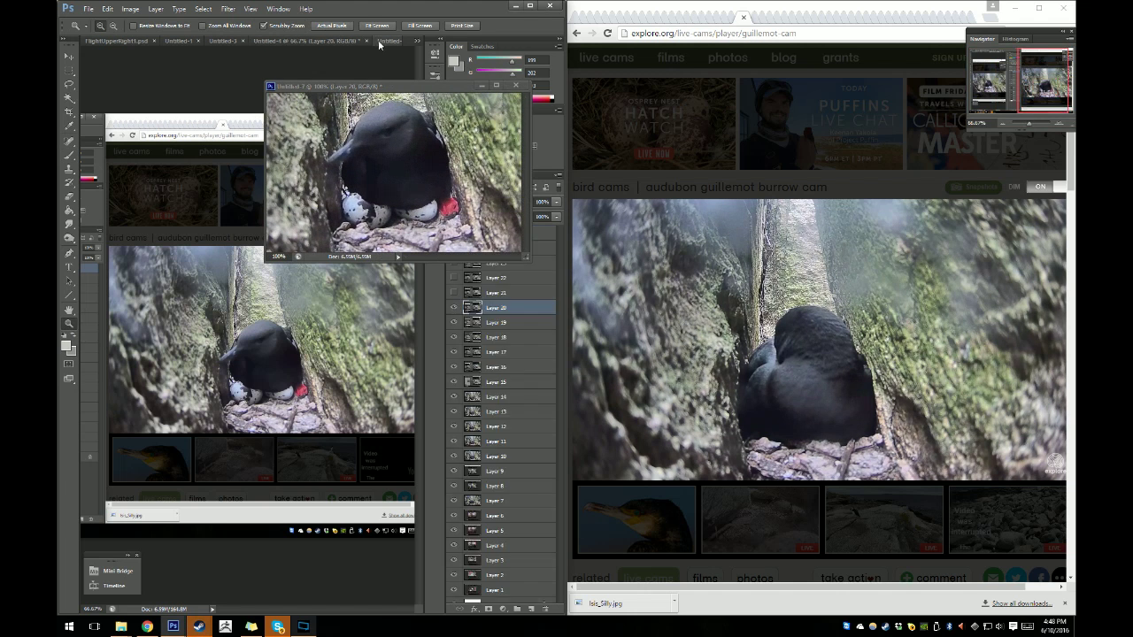
click(382, 41)
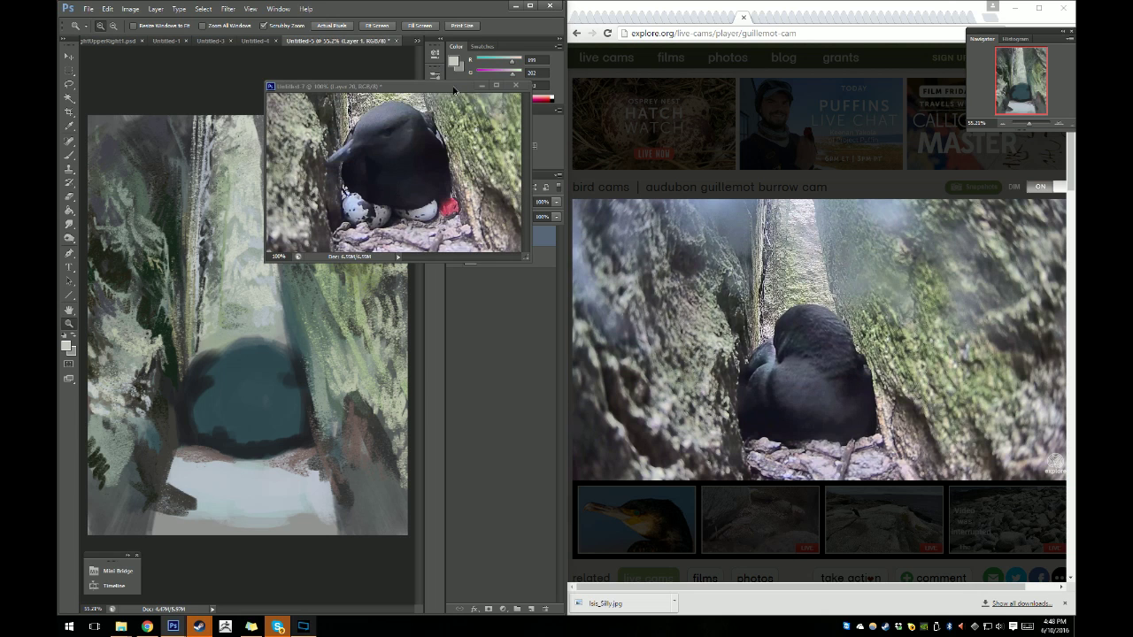
Bring up Save As for the painting and go into the WIPS folder.
click(511, 162)
drag(526, 187, 527, 193)
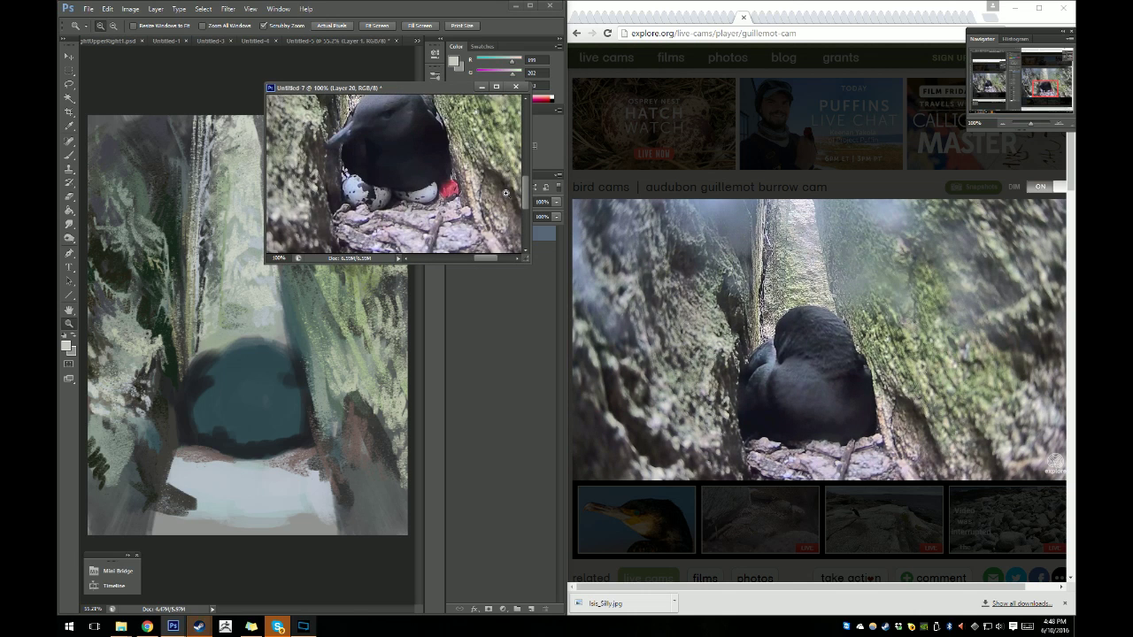
click(106, 324)
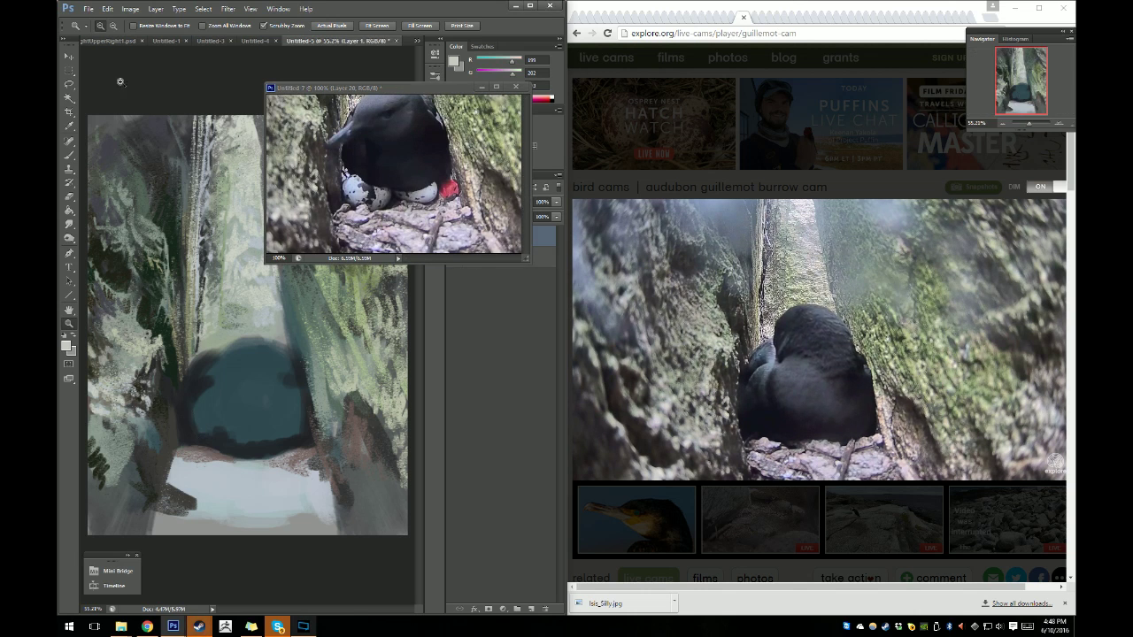
click(89, 9)
click(102, 137)
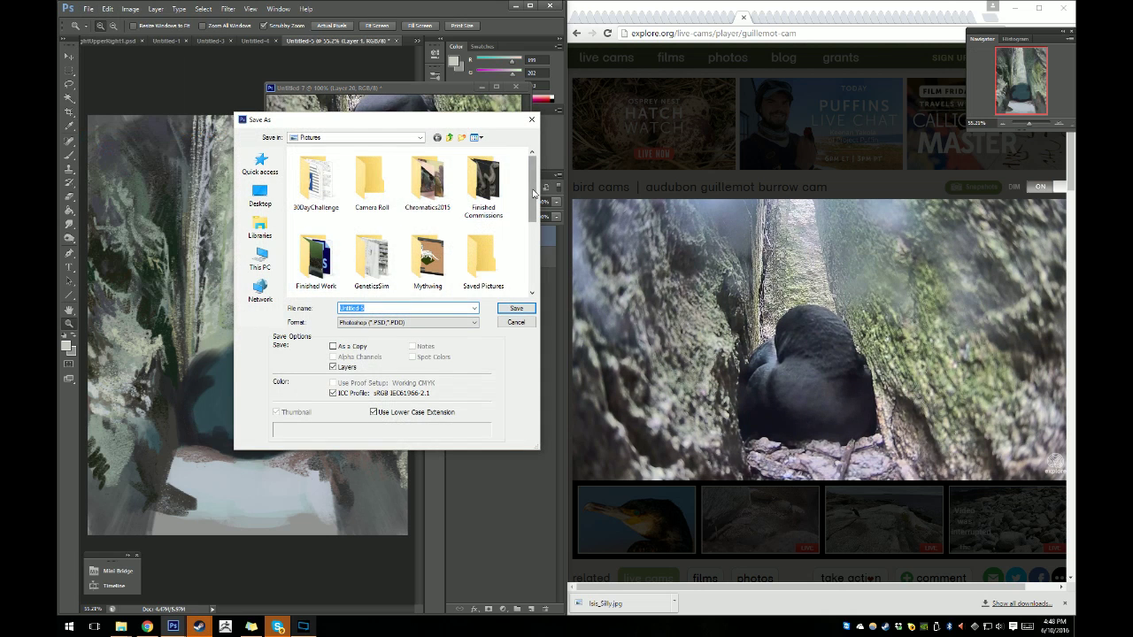
drag(533, 193, 531, 264)
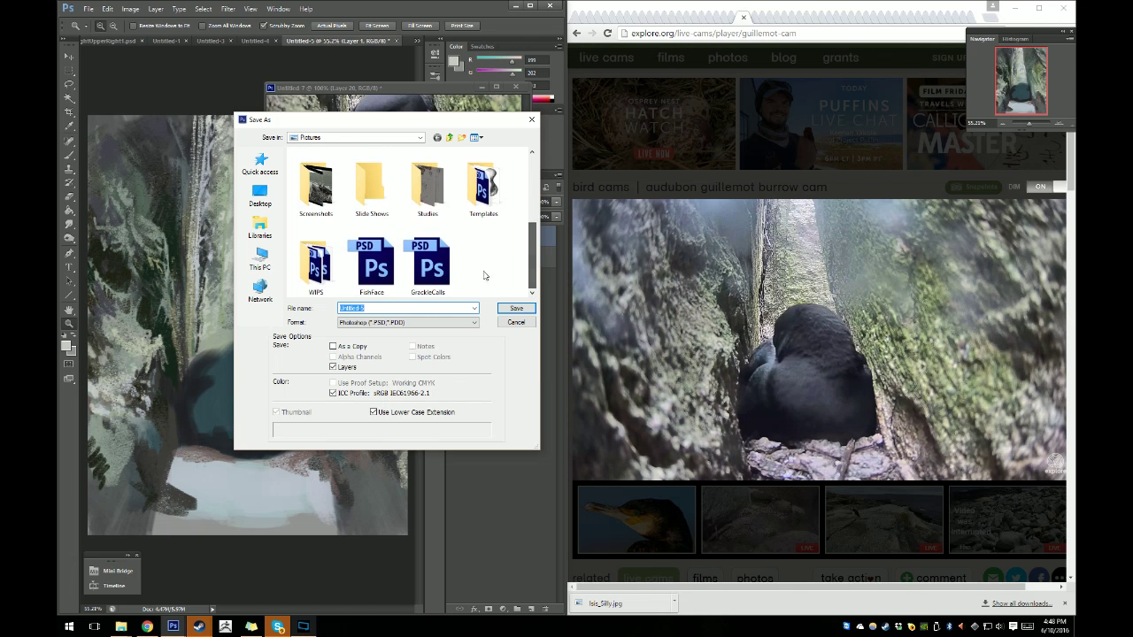
double_click(316, 264)
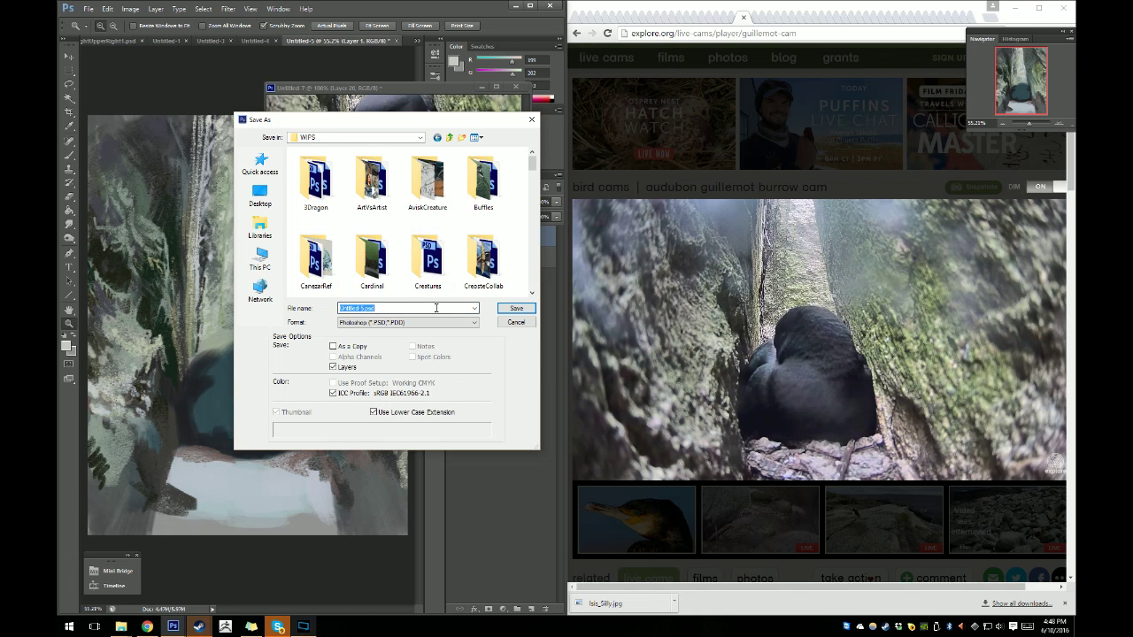
Create a Guillemot folder and save the painting in it as Guillemot1.psd.
right_click(519, 240)
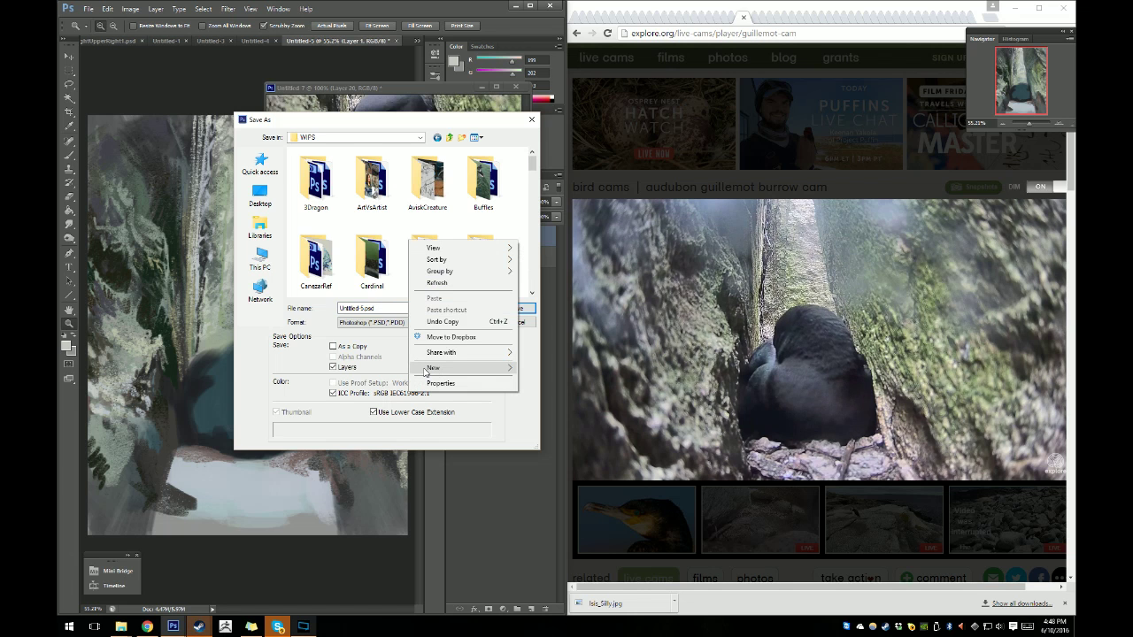
click(418, 368)
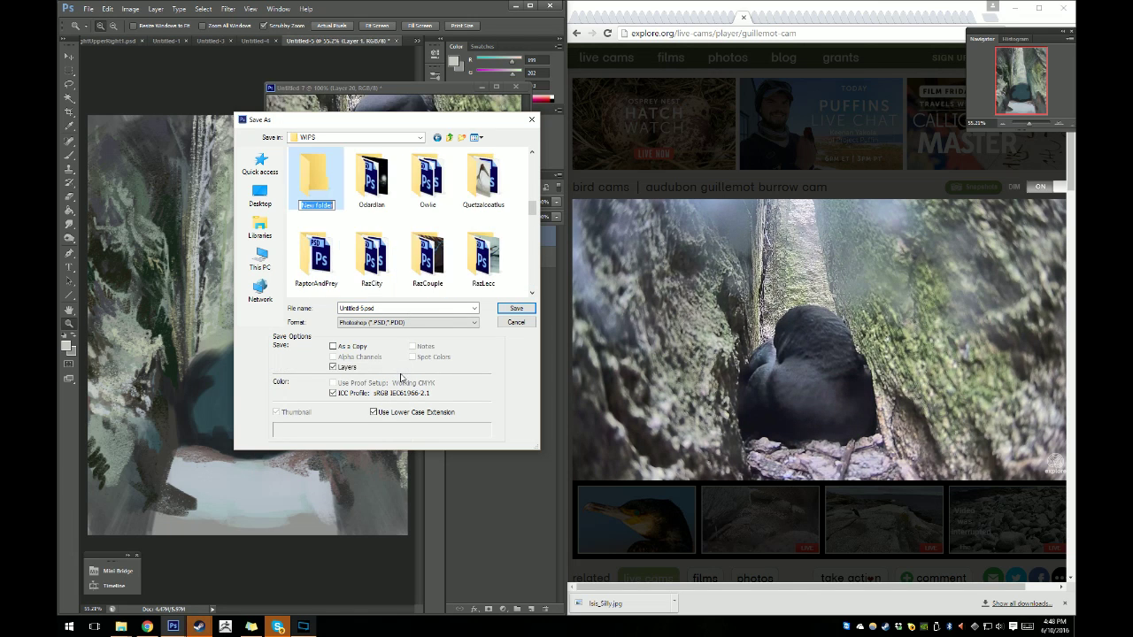
text(Guill)
text(emot)
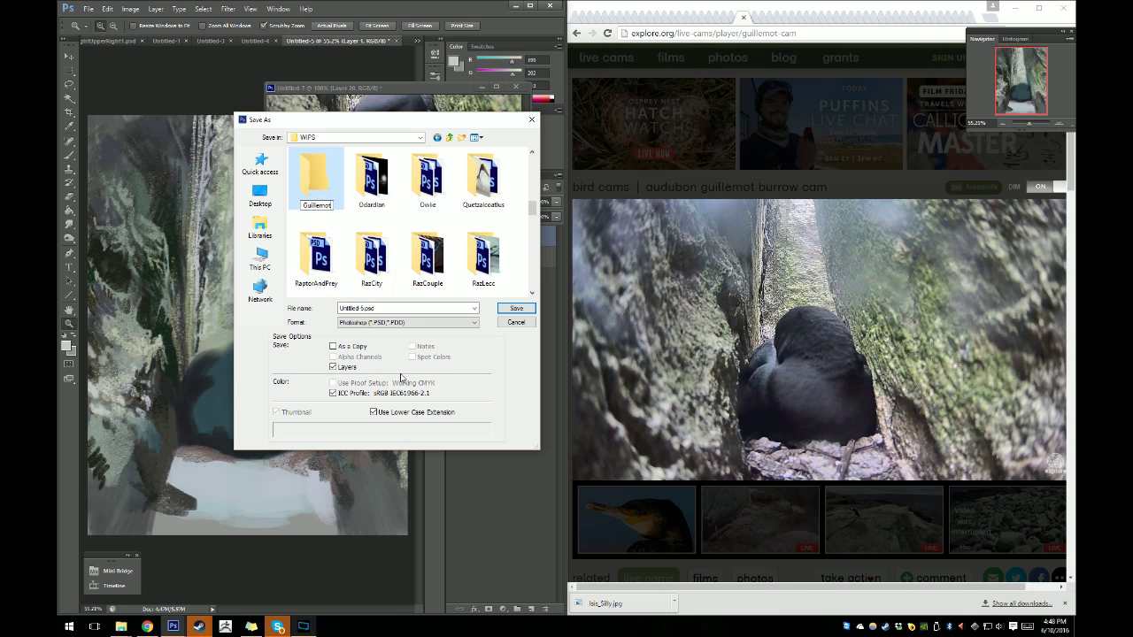
key(Return)
drag(532, 208, 528, 186)
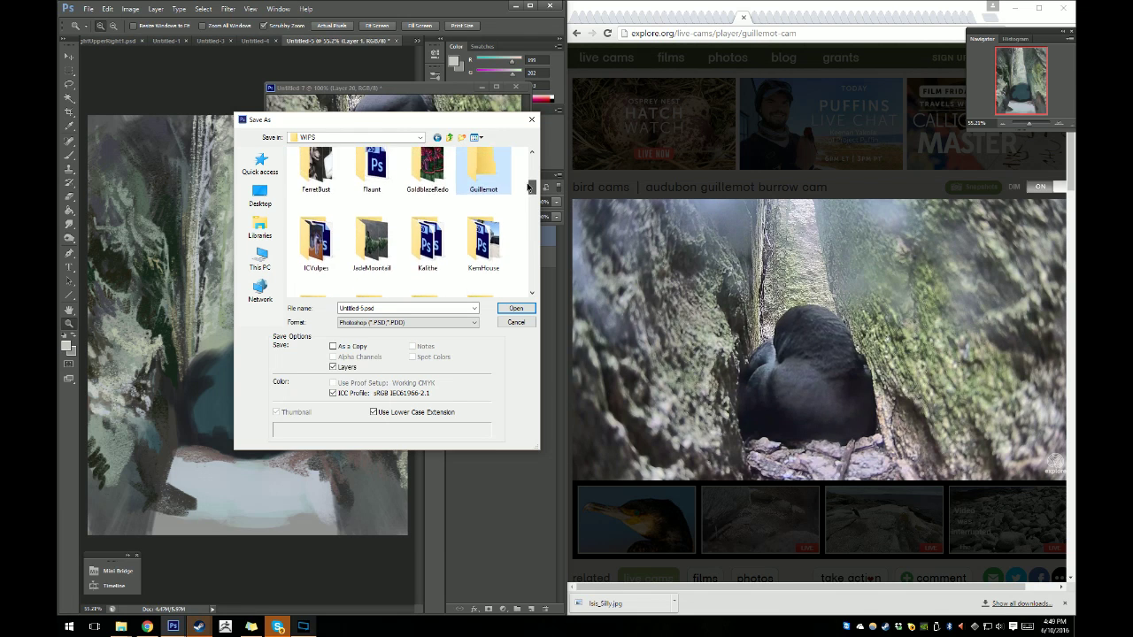
double_click(475, 205)
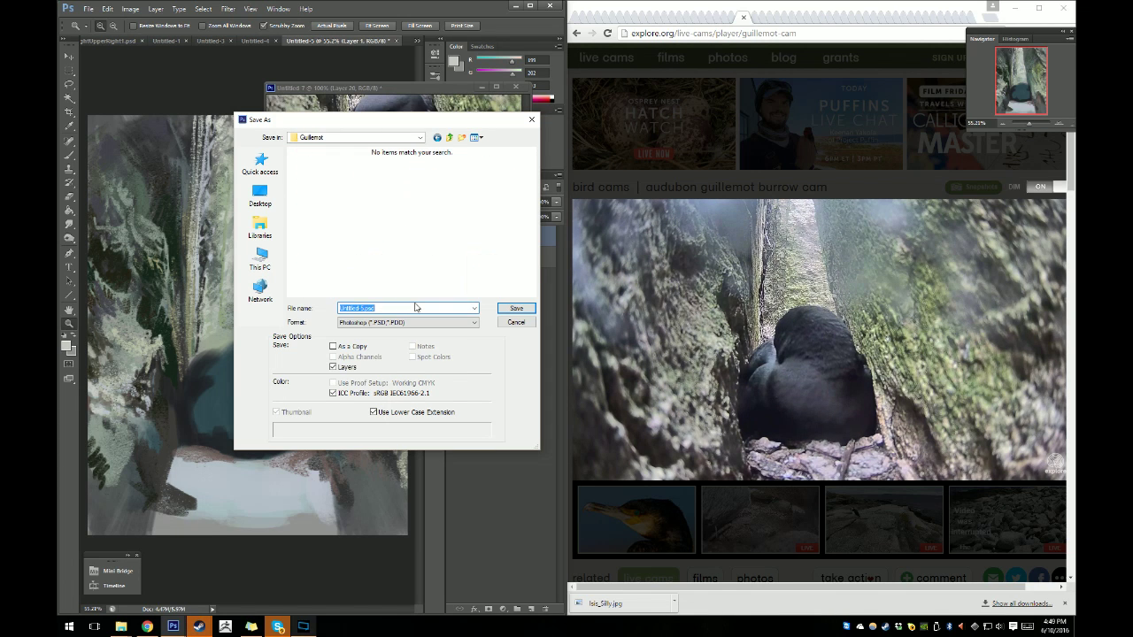
text(Guillemot1)
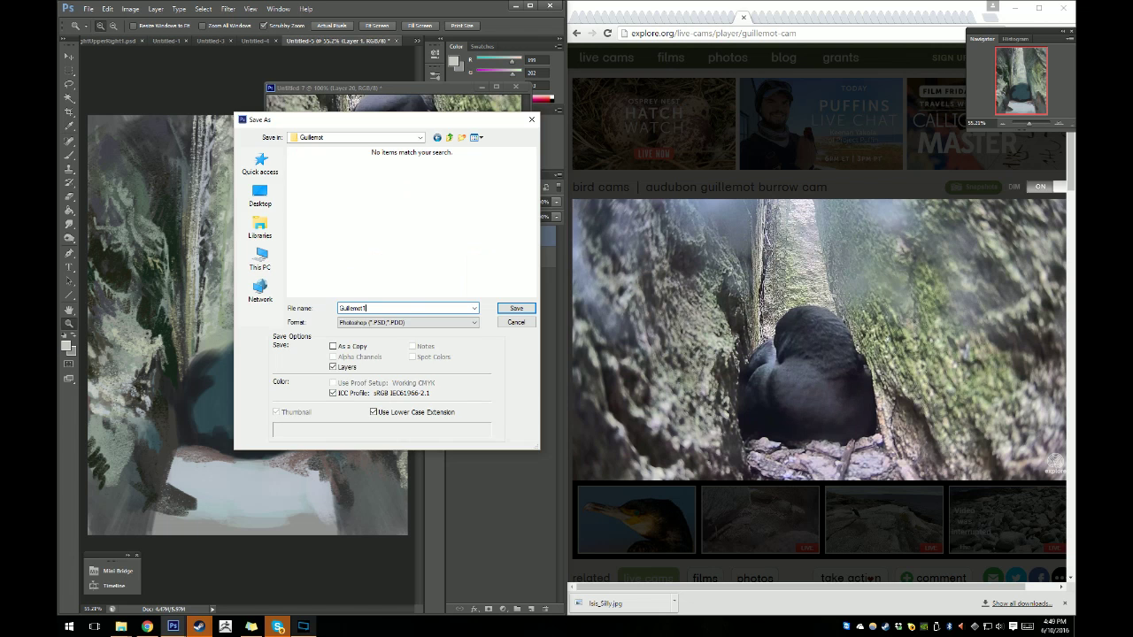
key(Return)
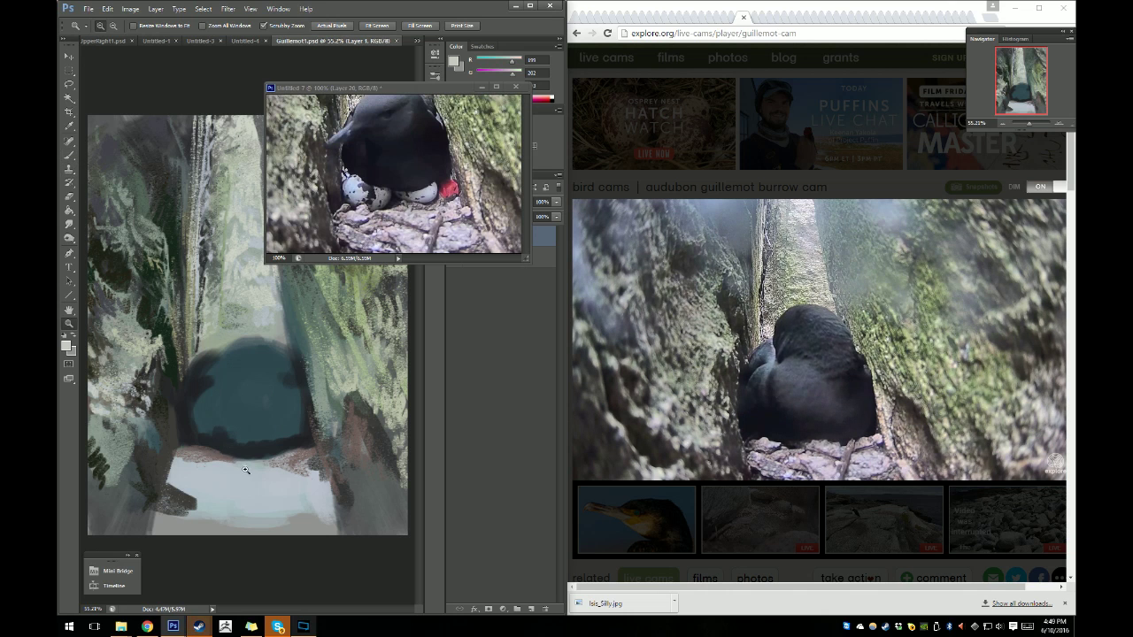
Sample a brown and paint streaks across the pale nest floor below the bird.
click(69, 127)
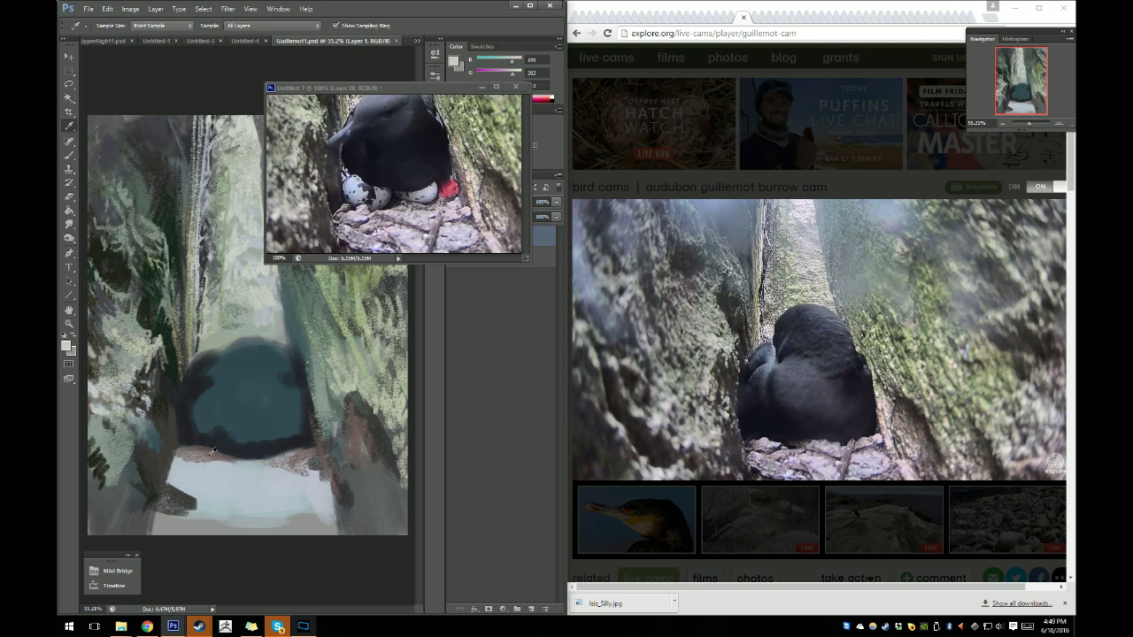
click(217, 452)
click(69, 156)
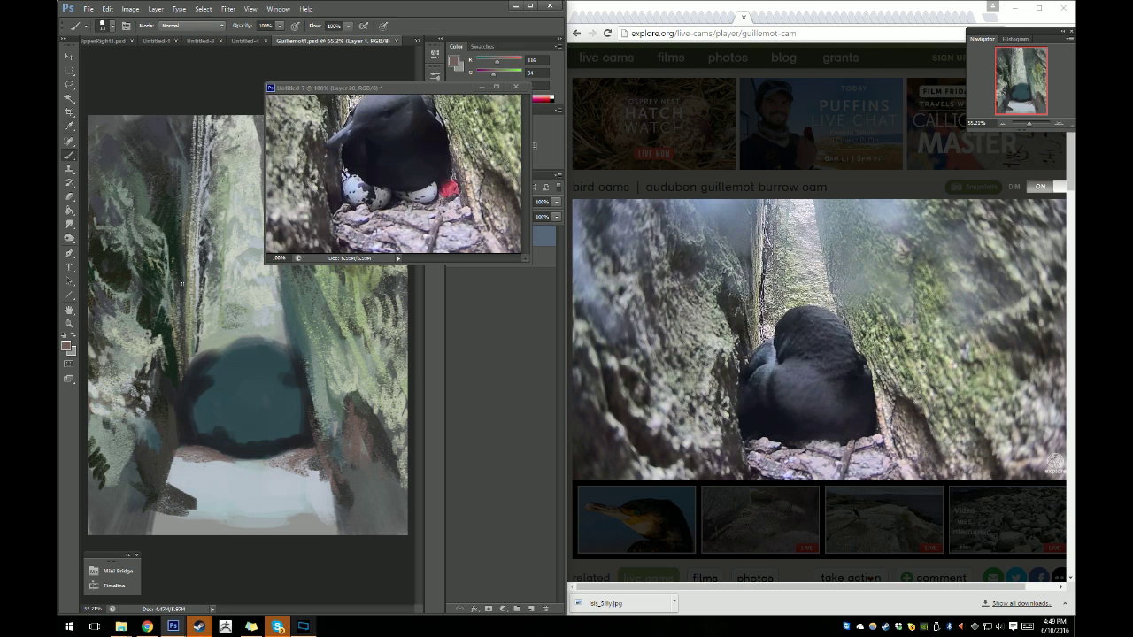
right_click(217, 470)
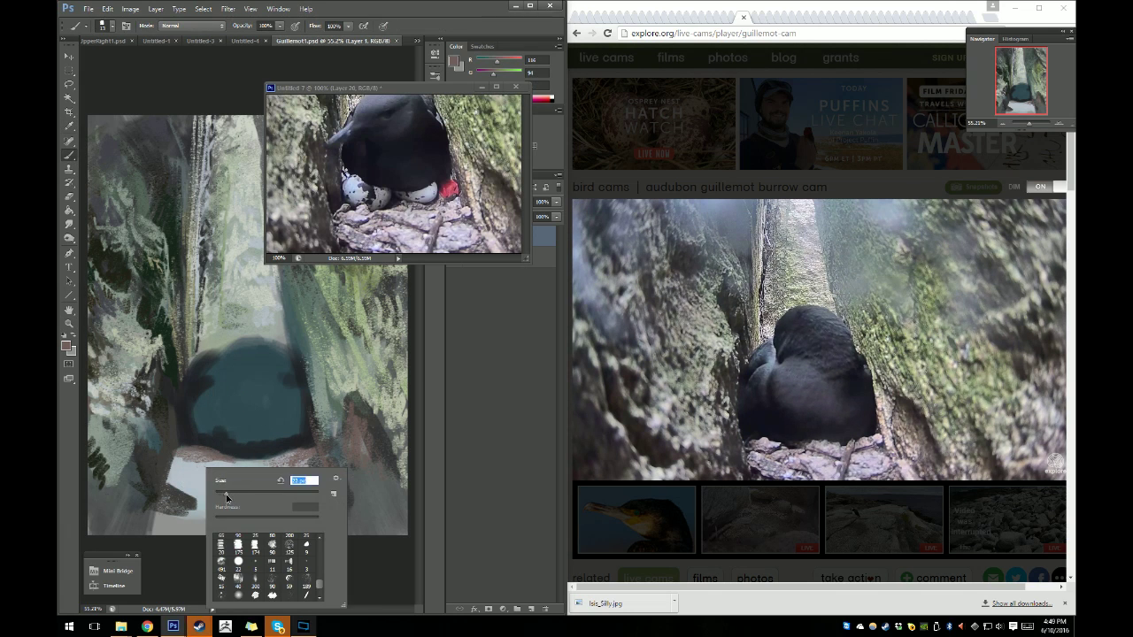
click(183, 473)
mouse_move(179, 449)
mouse_down()
mouse_move(172, 477)
mouse_move(182, 456)
mouse_move(230, 477)
mouse_move(225, 494)
mouse_move(253, 464)
mouse_move(260, 472)
mouse_move(215, 458)
mouse_move(294, 474)
mouse_move(273, 483)
mouse_move(271, 506)
mouse_move(333, 472)
mouse_move(324, 495)
mouse_up()
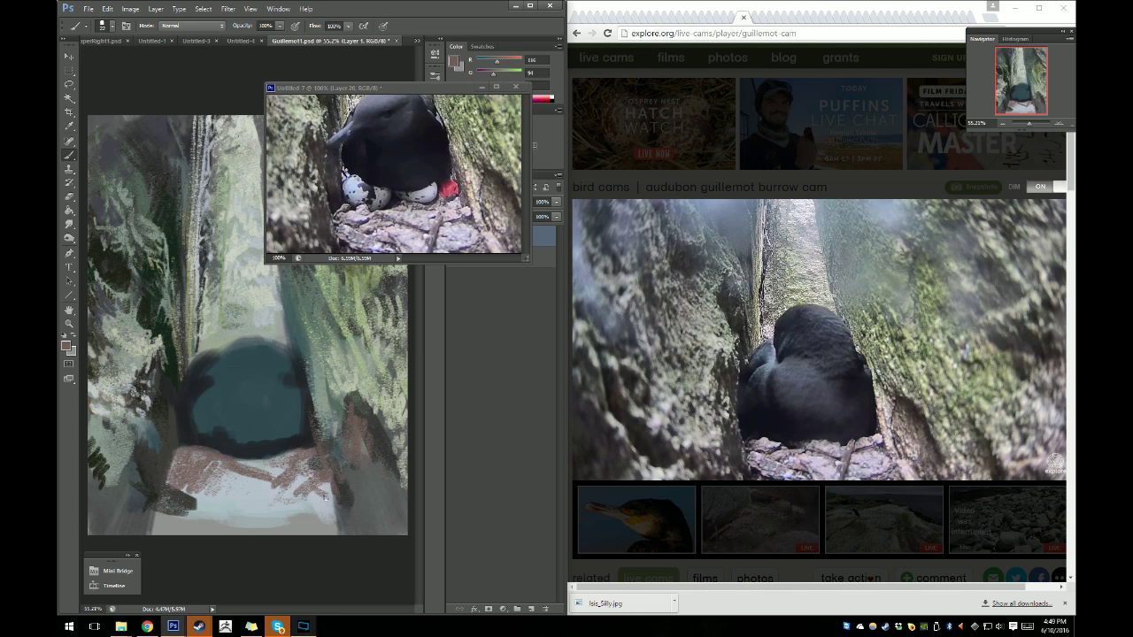
drag(222, 480, 183, 487)
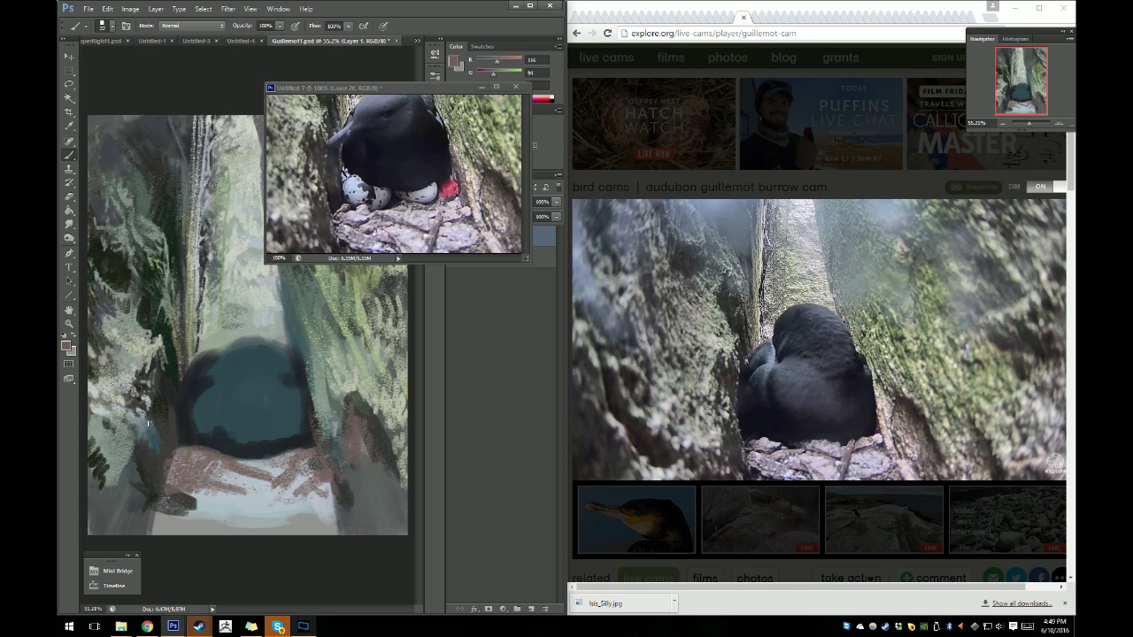
Sample a dark rock grey and dab shadows along the rocks and floor beneath the bird.
key(i)
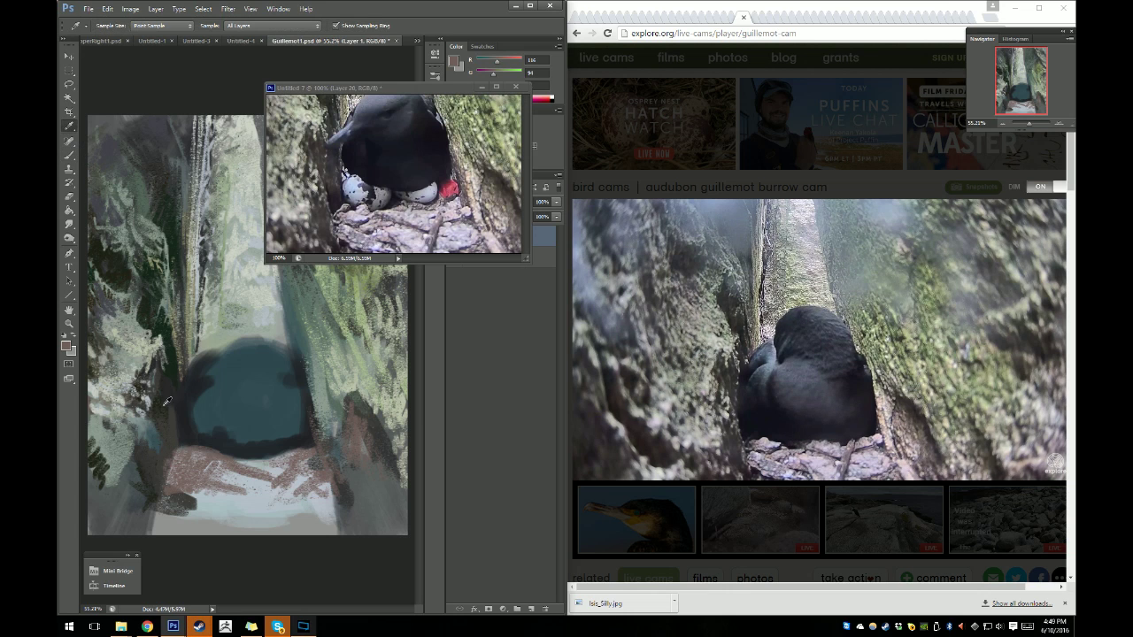
click(167, 400)
click(69, 155)
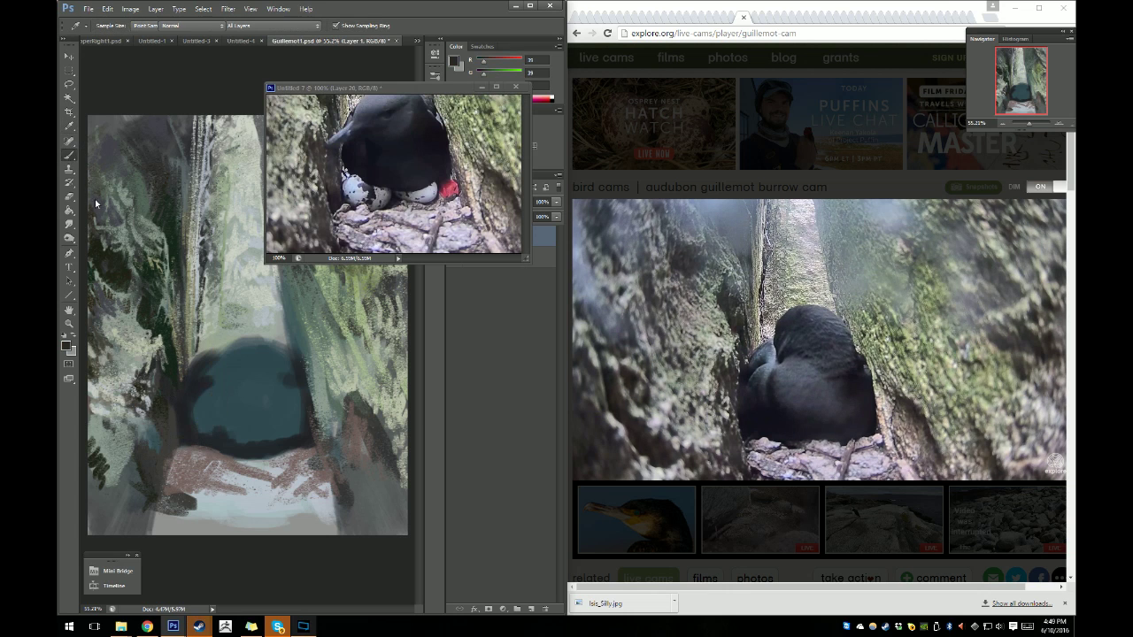
drag(162, 441, 167, 446)
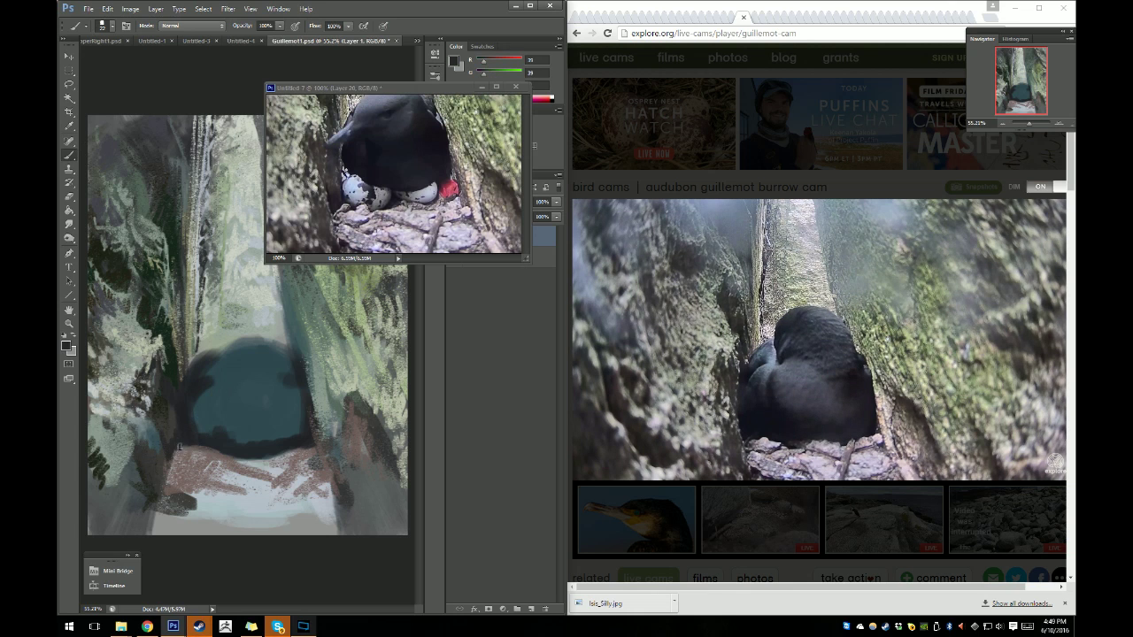
drag(171, 451, 176, 456)
mouse_move(163, 479)
mouse_down()
mouse_move(185, 469)
mouse_move(174, 471)
mouse_up()
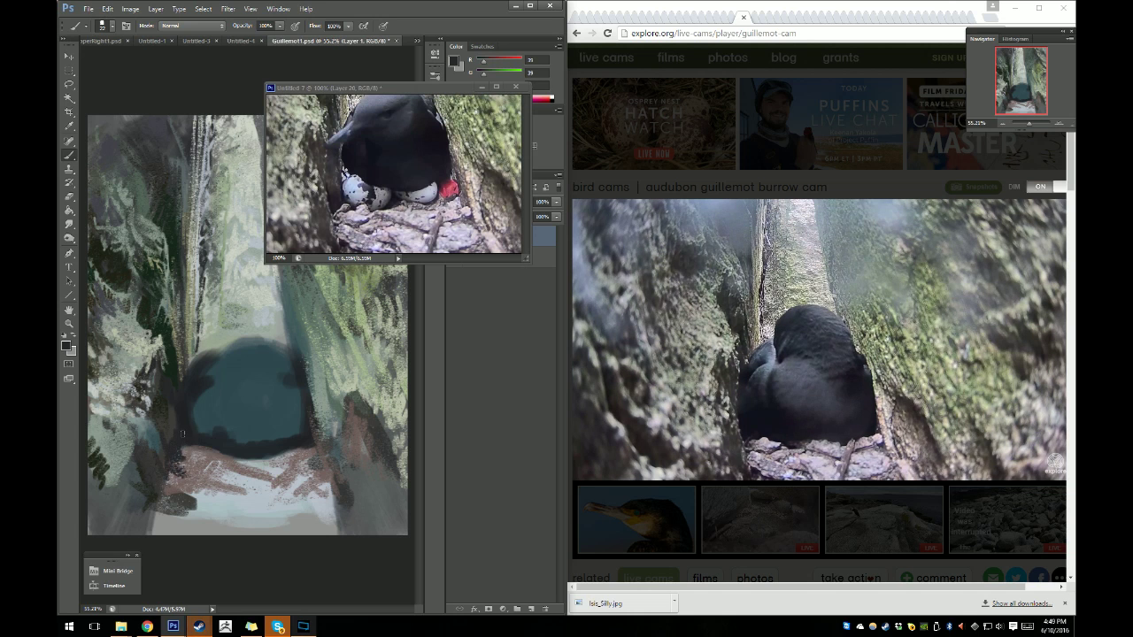
drag(308, 451, 313, 461)
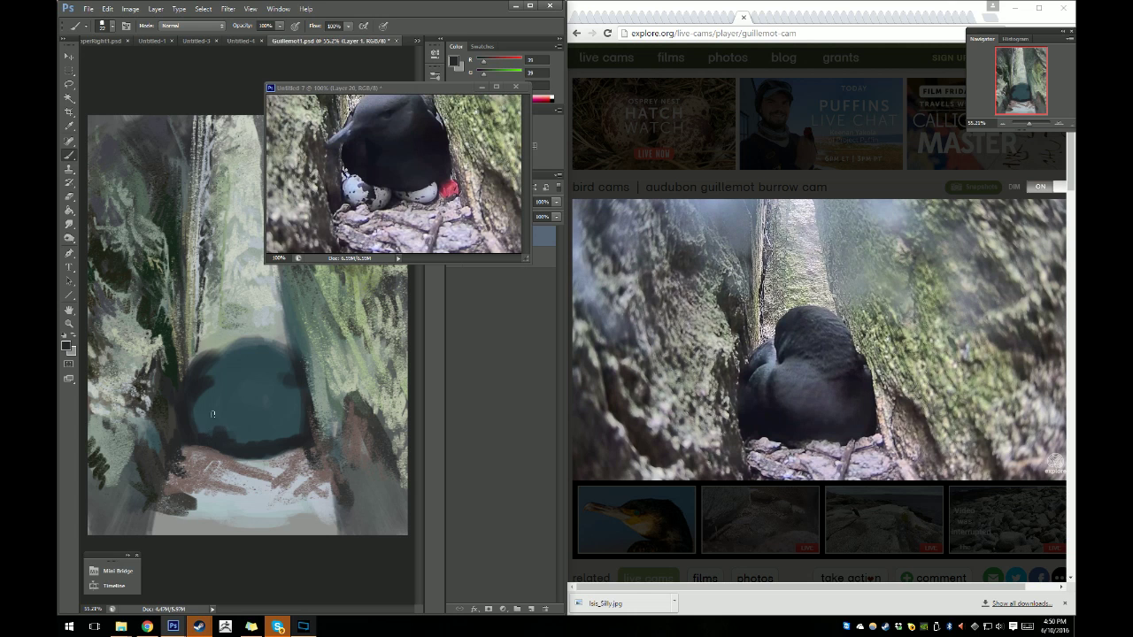
drag(193, 454, 196, 458)
drag(212, 457, 248, 460)
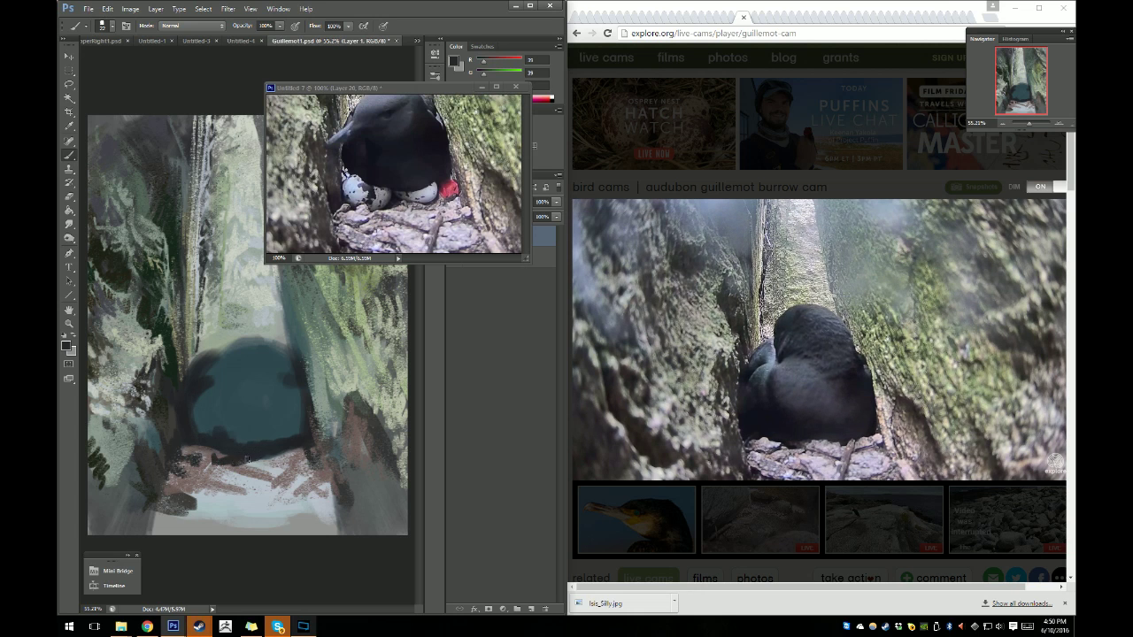
Sample a light grey from the nest floor and set a small bristle brush to 15 px.
click(69, 126)
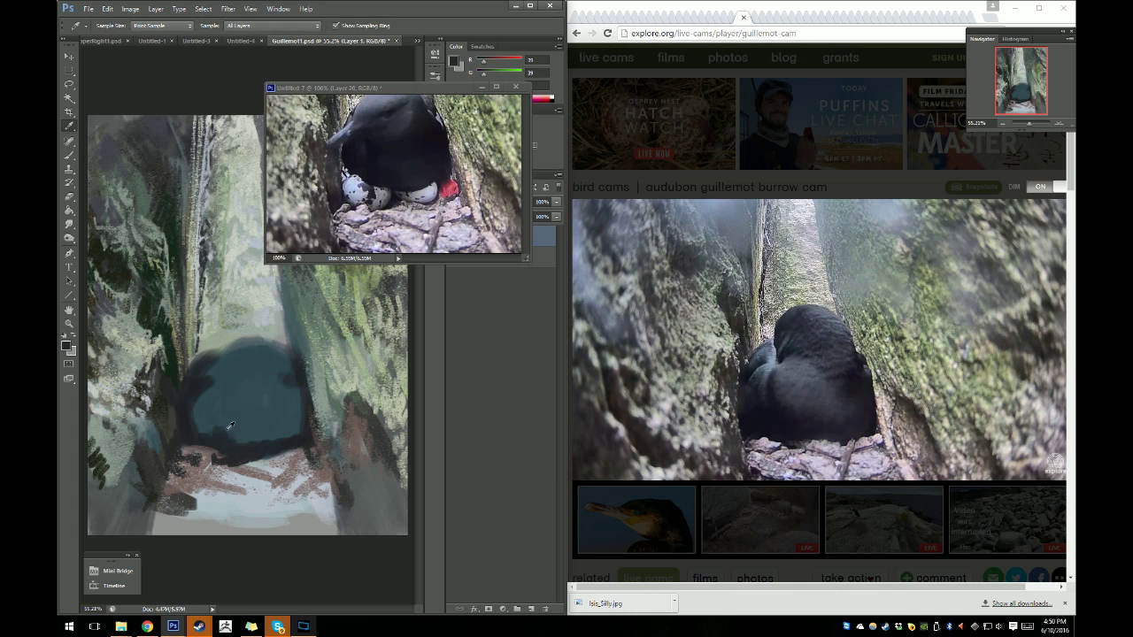
click(271, 460)
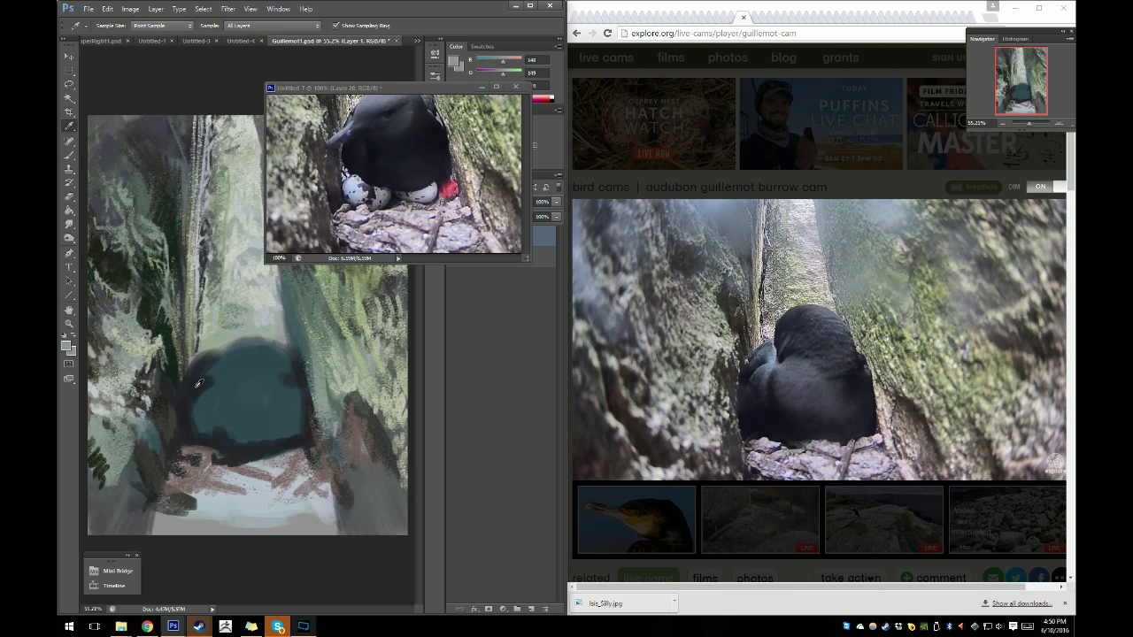
key(b)
right_click(261, 418)
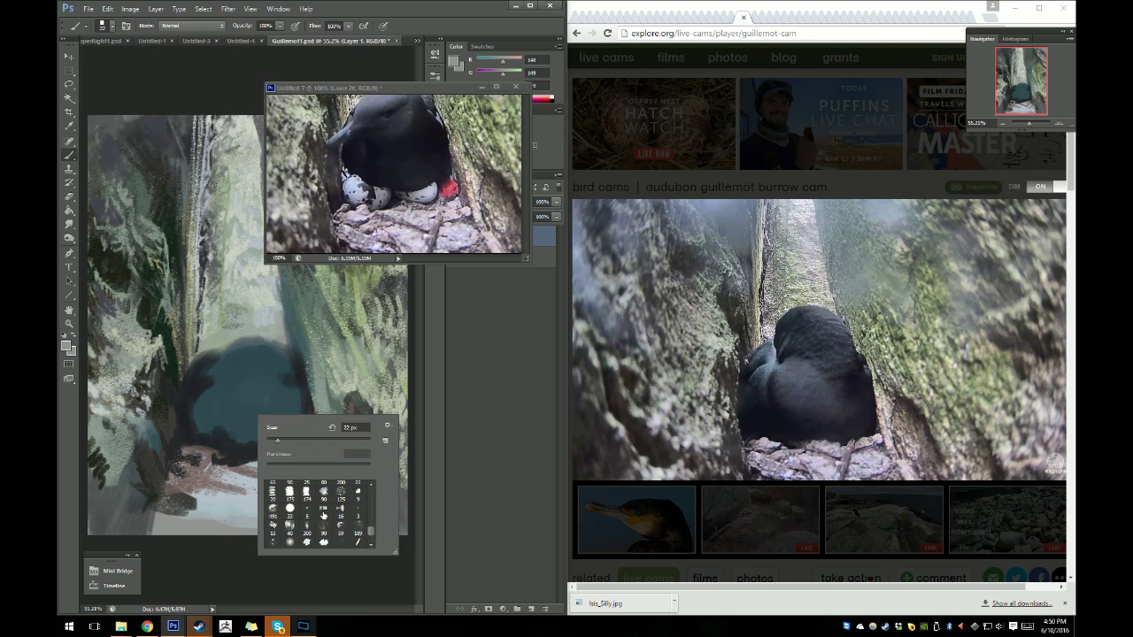
click(323, 513)
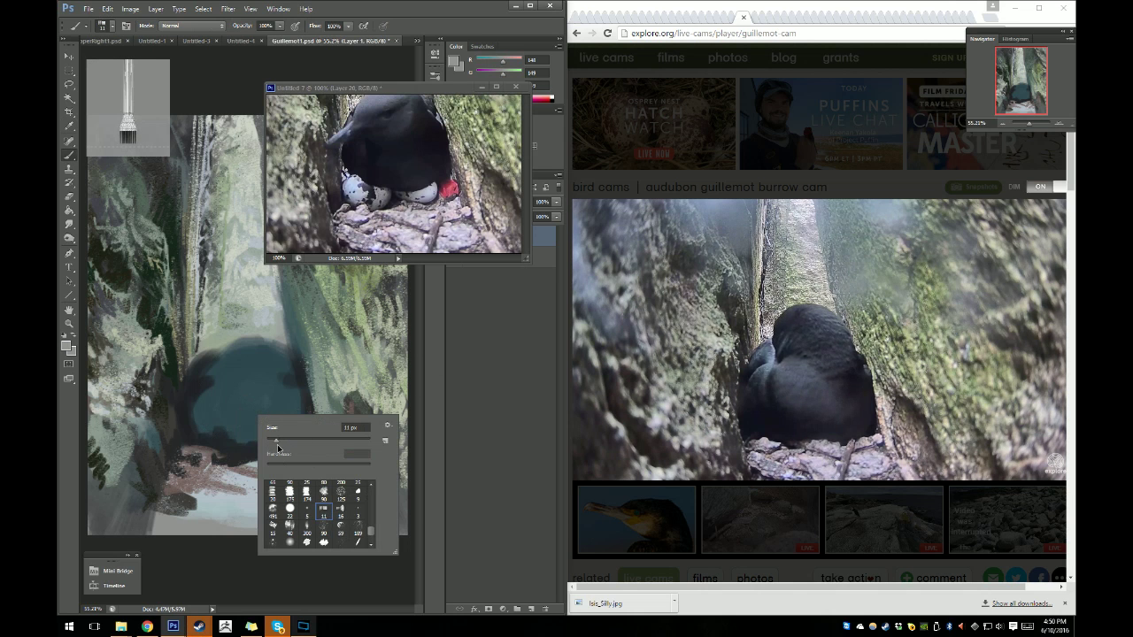
drag(277, 443, 290, 439)
click(290, 445)
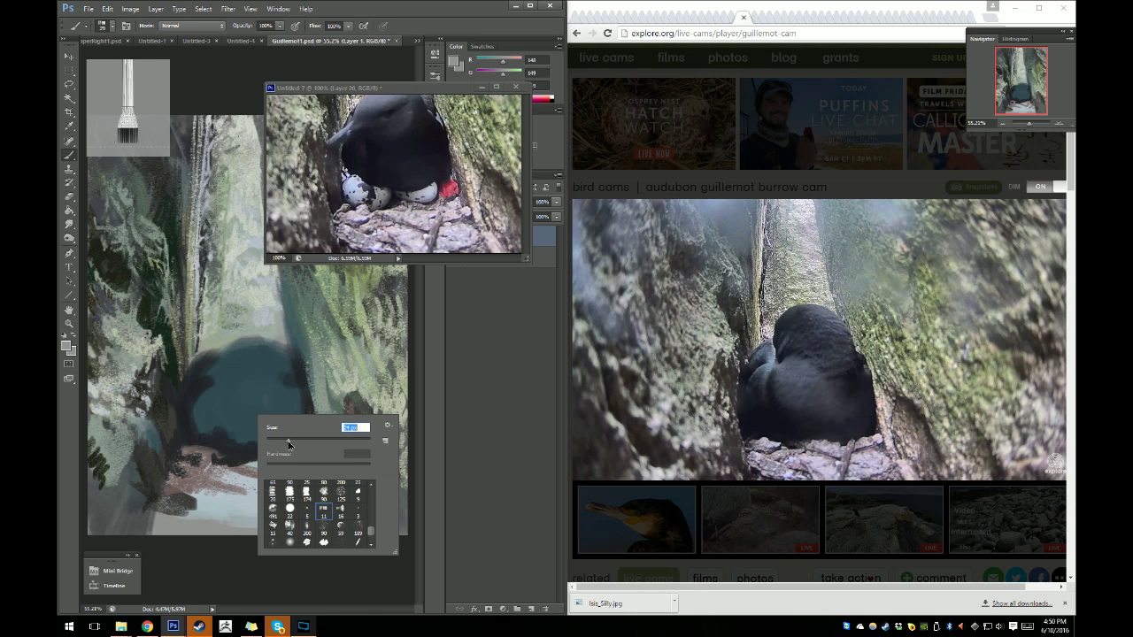
key(Return)
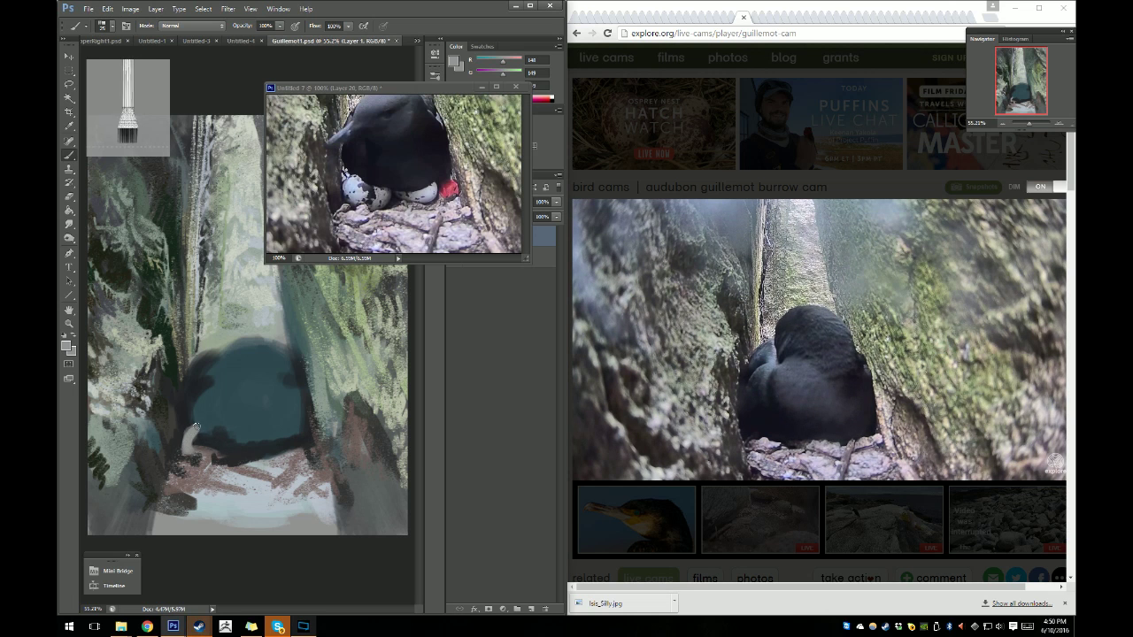
Paint a pale curved egg shape below the bird, then sample a lighter colour.
drag(194, 430, 216, 428)
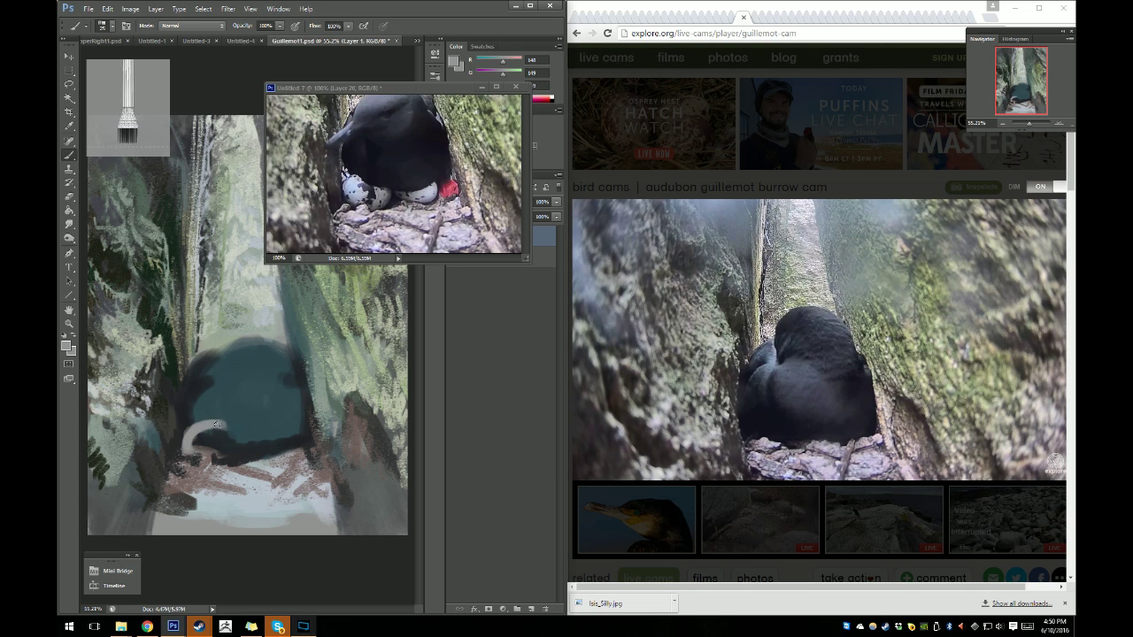
mouse_move(216, 425)
mouse_down()
mouse_move(214, 460)
mouse_move(232, 456)
mouse_move(211, 438)
mouse_move(221, 432)
mouse_move(227, 439)
mouse_move(192, 445)
mouse_move(231, 445)
mouse_move(222, 431)
mouse_move(235, 444)
mouse_move(241, 420)
mouse_move(281, 447)
mouse_move(280, 430)
mouse_move(253, 447)
mouse_move(282, 438)
mouse_move(273, 431)
mouse_up()
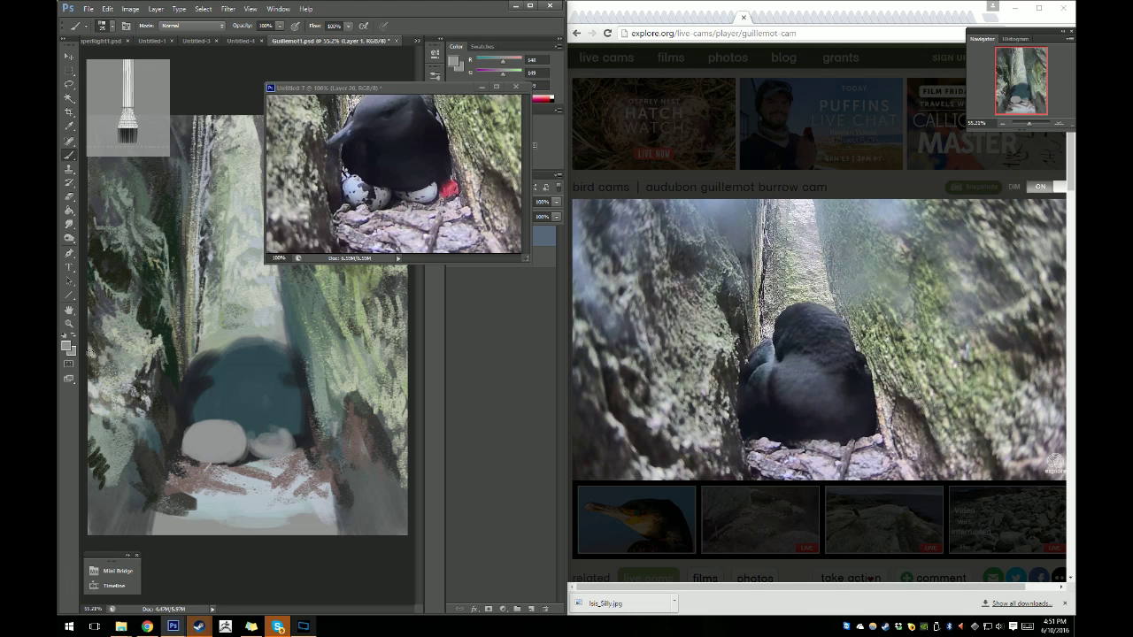
click(70, 127)
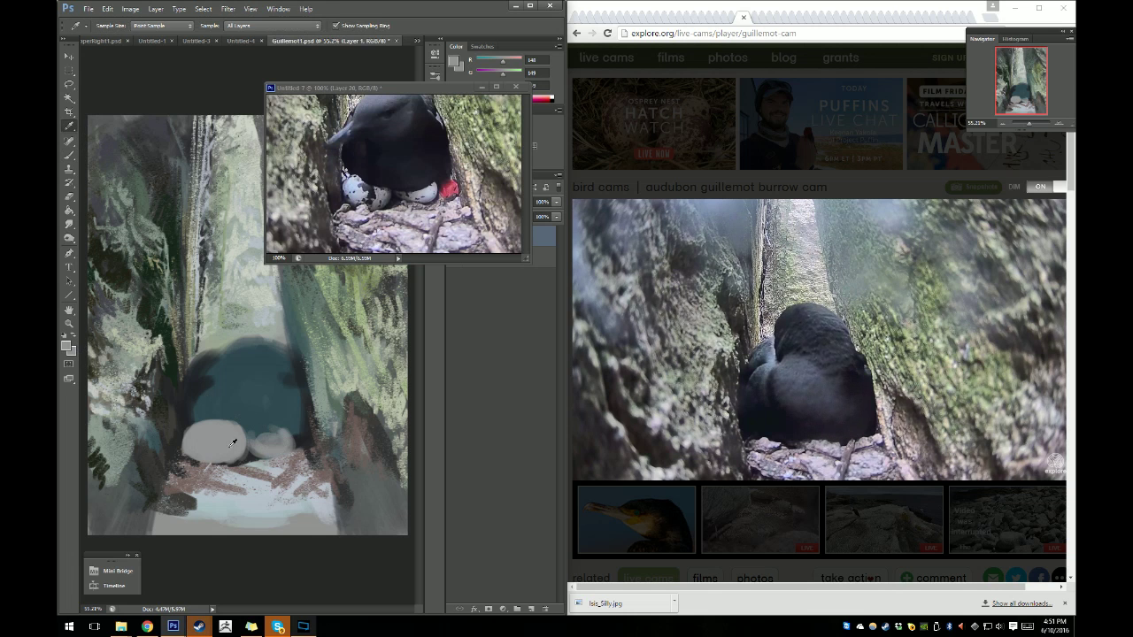
click(250, 490)
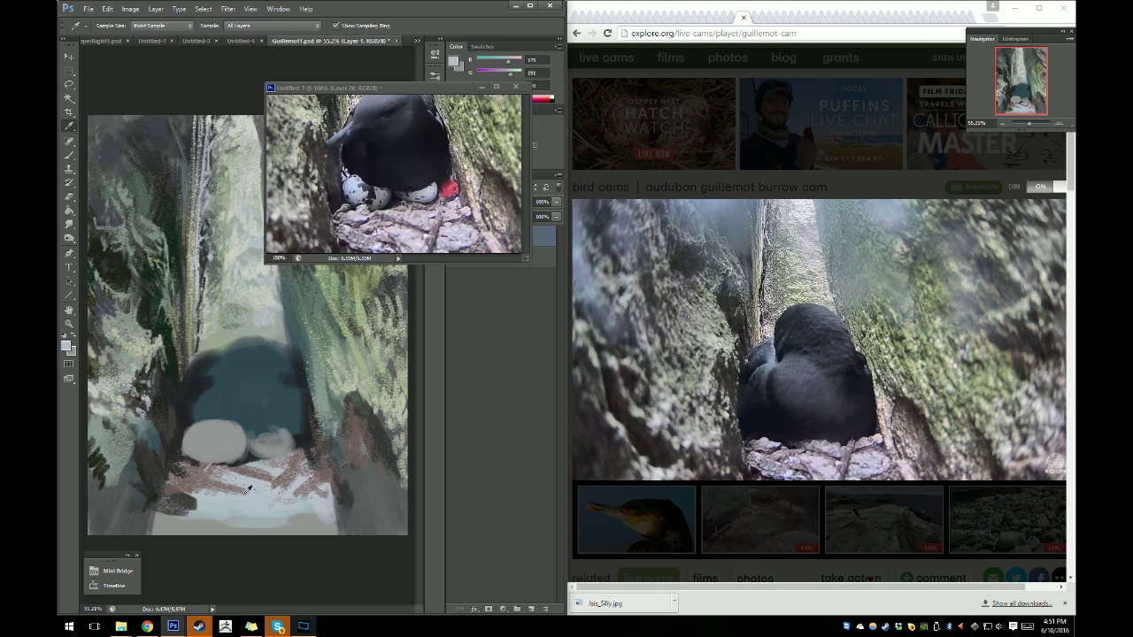
click(69, 156)
Increase the brush size to 26 px.
right_click(203, 440)
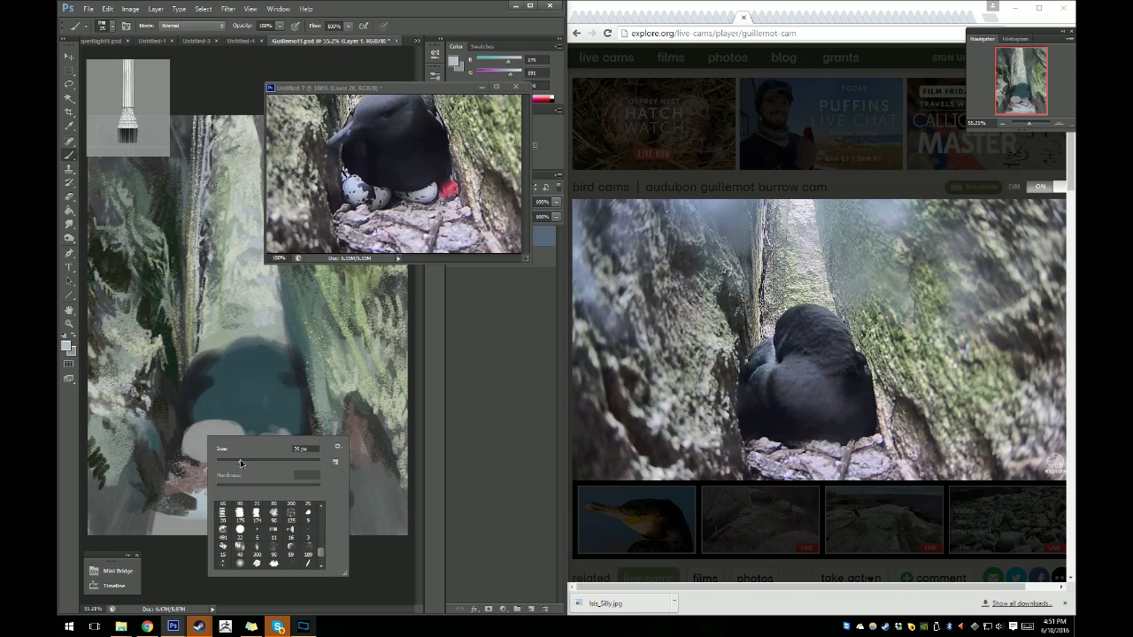
drag(239, 461, 242, 461)
key(Return)
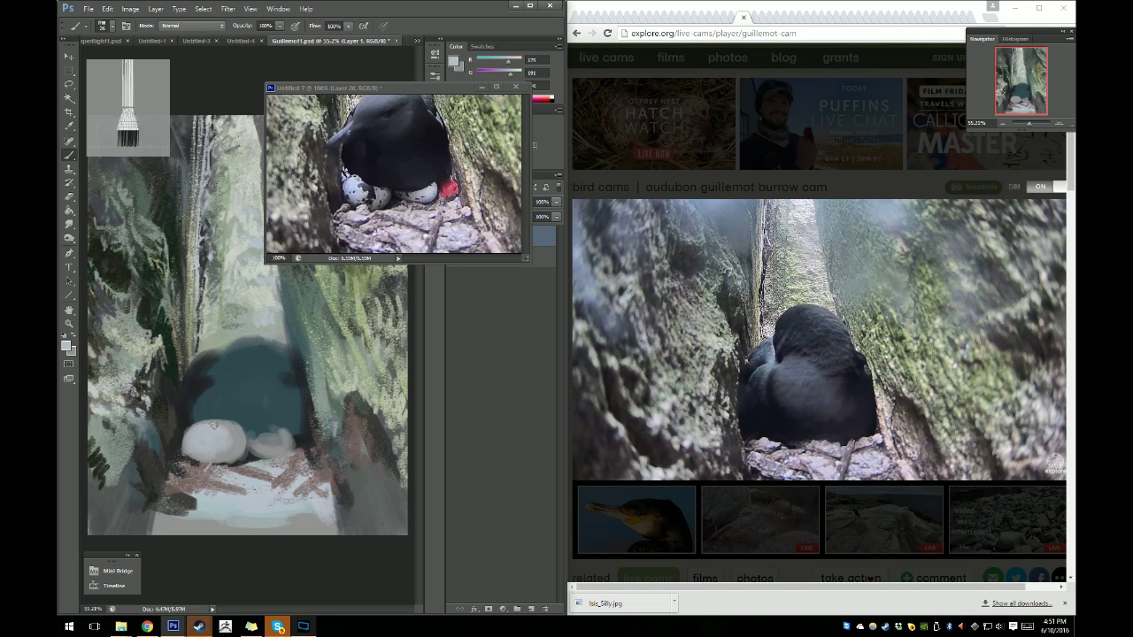
Switch to a soft round brush and lighten and define both eggs.
right_click(221, 434)
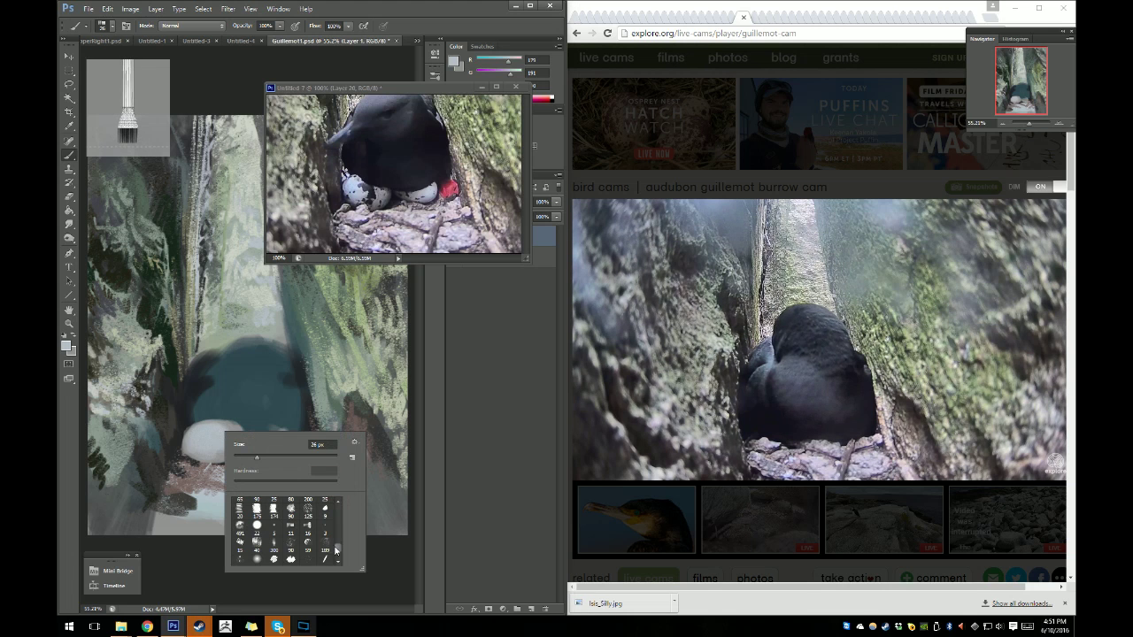
drag(337, 551, 338, 543)
click(307, 517)
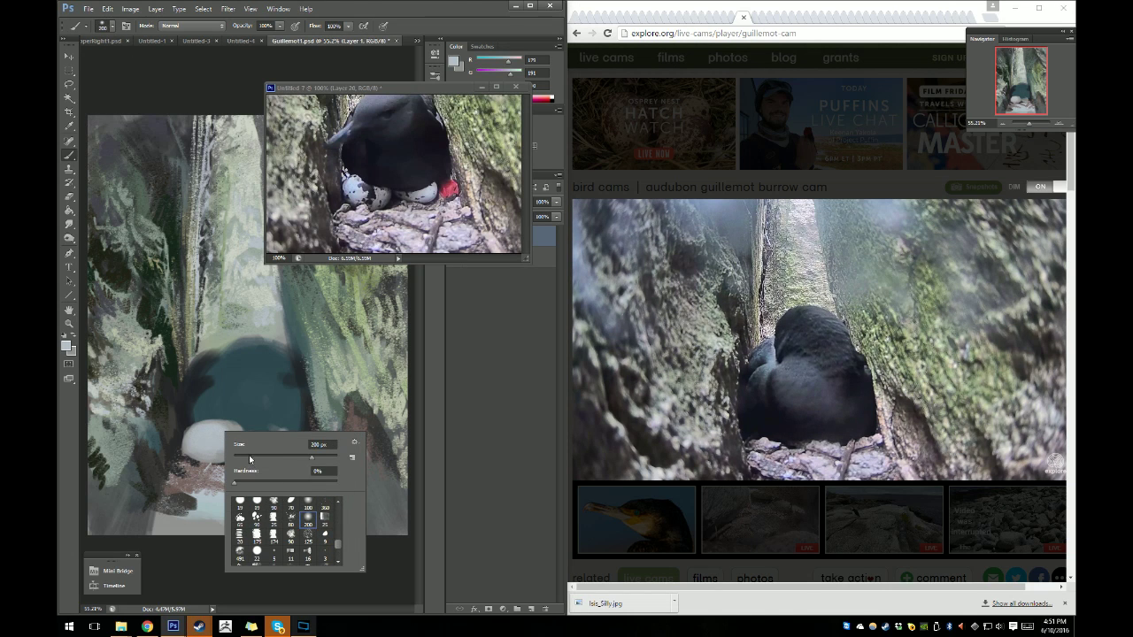
key(Return)
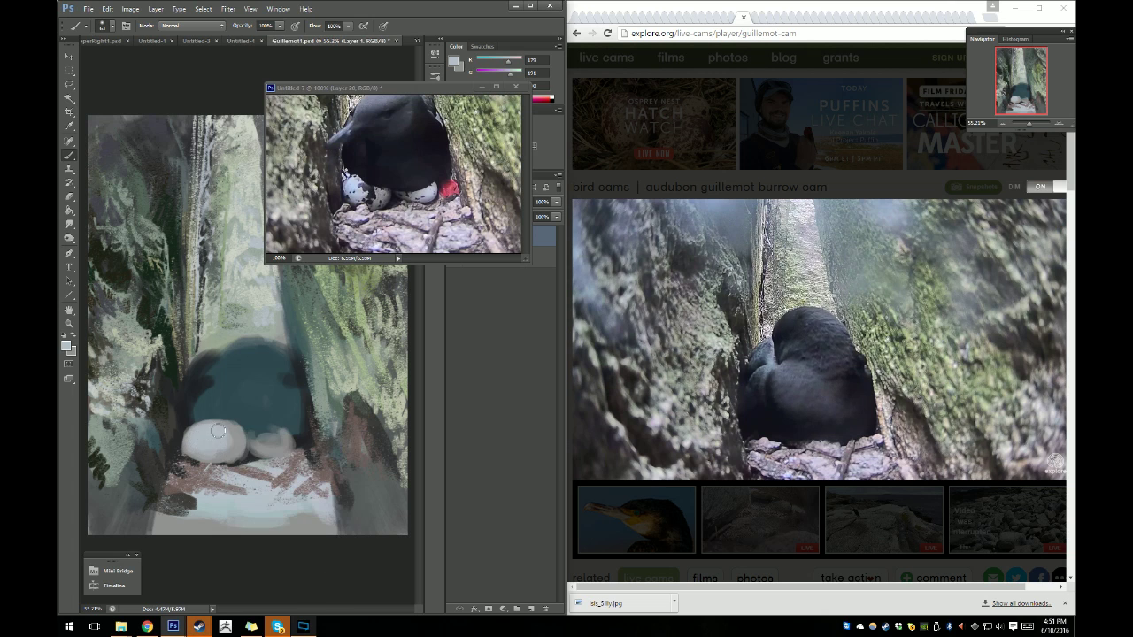
mouse_move(228, 445)
mouse_down()
mouse_move(206, 444)
mouse_move(266, 438)
mouse_up()
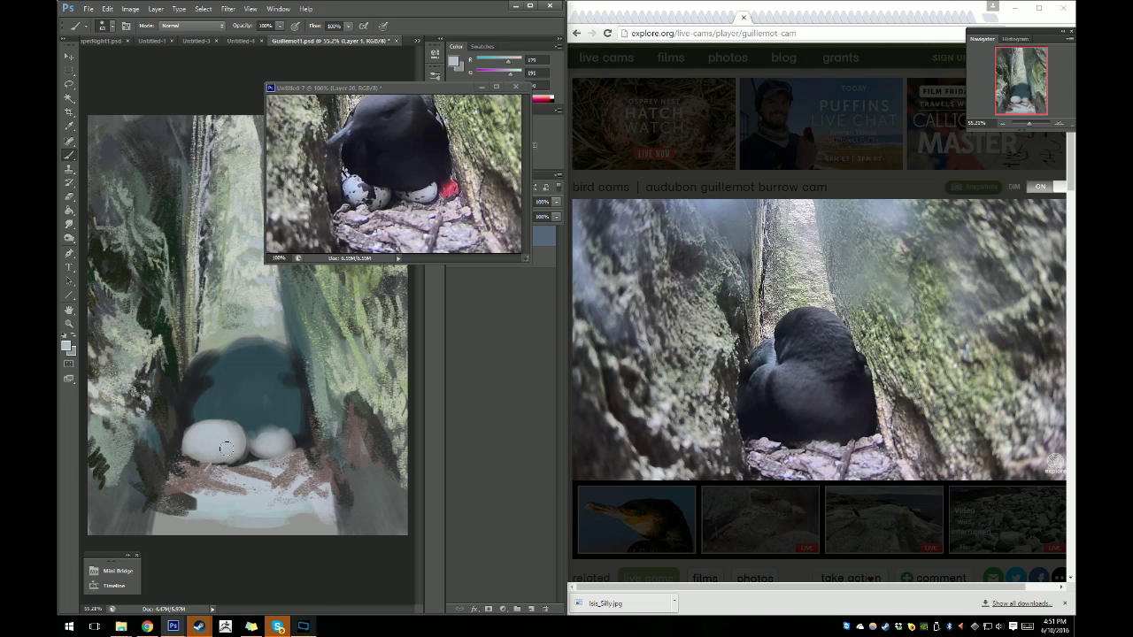
Sample darker greys from the egg and shade the left egg's lower edge.
click(69, 126)
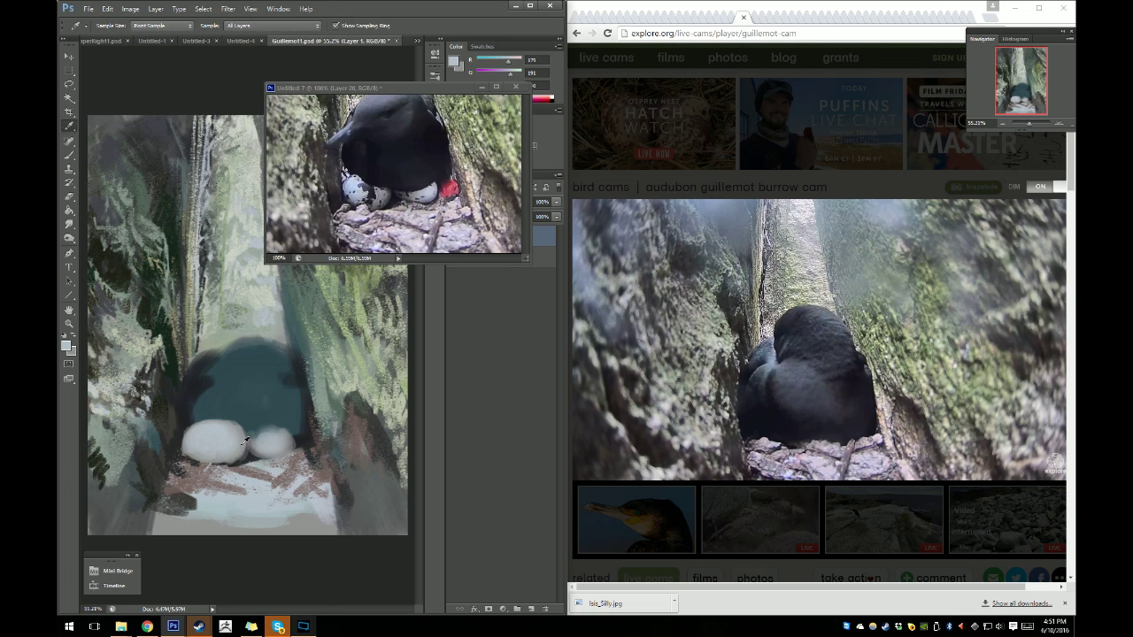
click(246, 440)
click(69, 155)
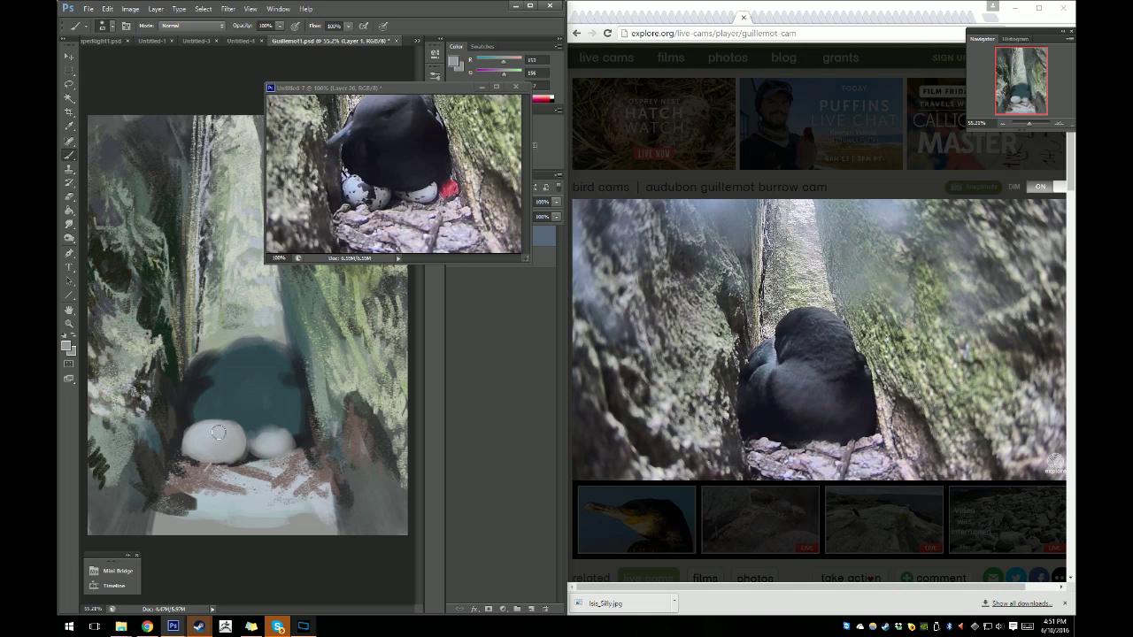
click(69, 126)
click(247, 440)
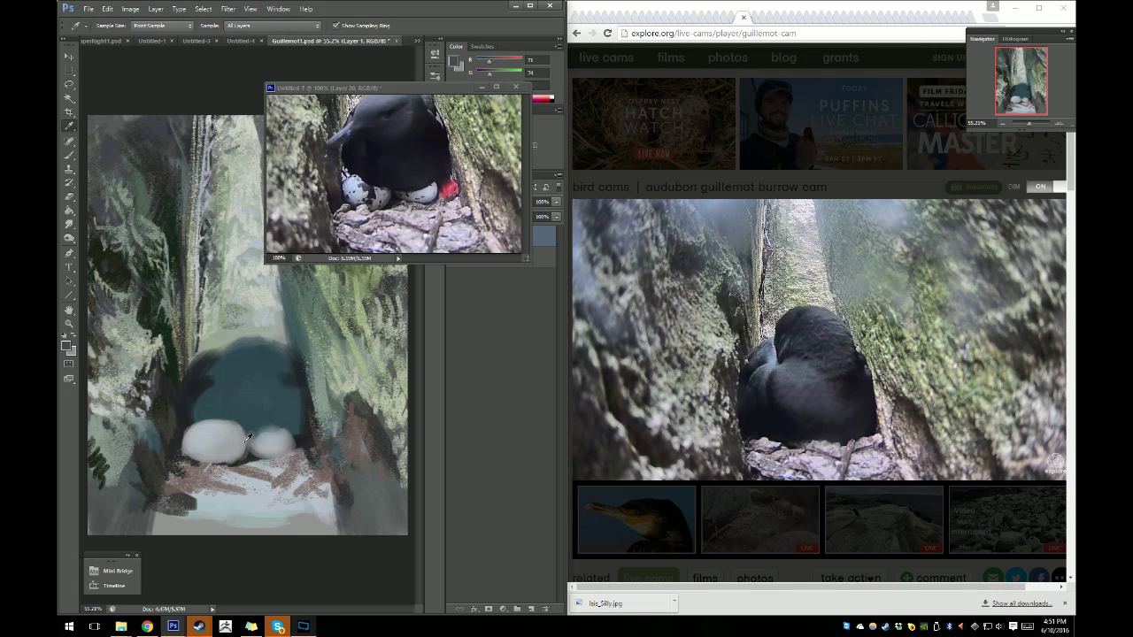
click(70, 155)
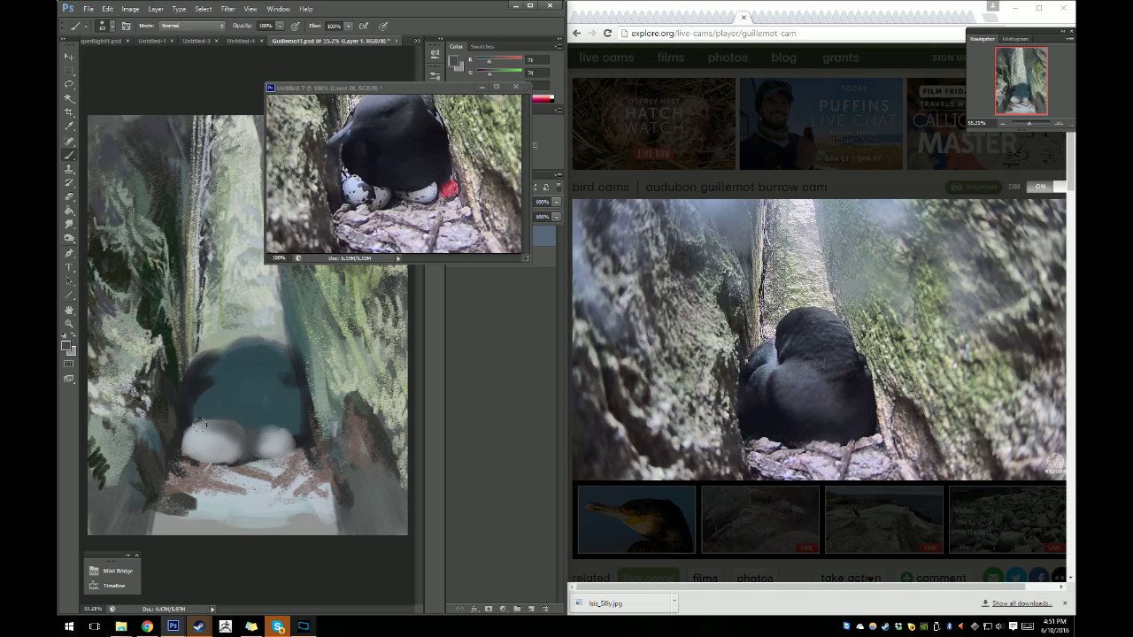
mouse_move(188, 443)
mouse_down()
mouse_move(221, 457)
mouse_move(186, 447)
mouse_move(253, 424)
mouse_move(249, 439)
mouse_up()
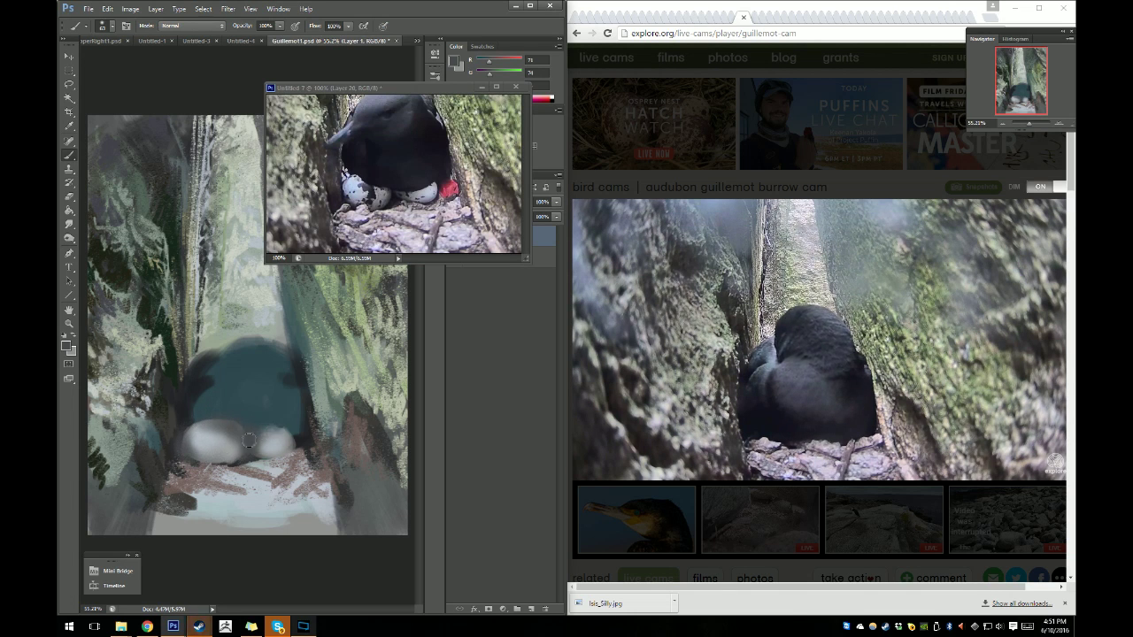
Paint a dark grey shadow between the two eggs with a 63 px soft brush.
click(69, 127)
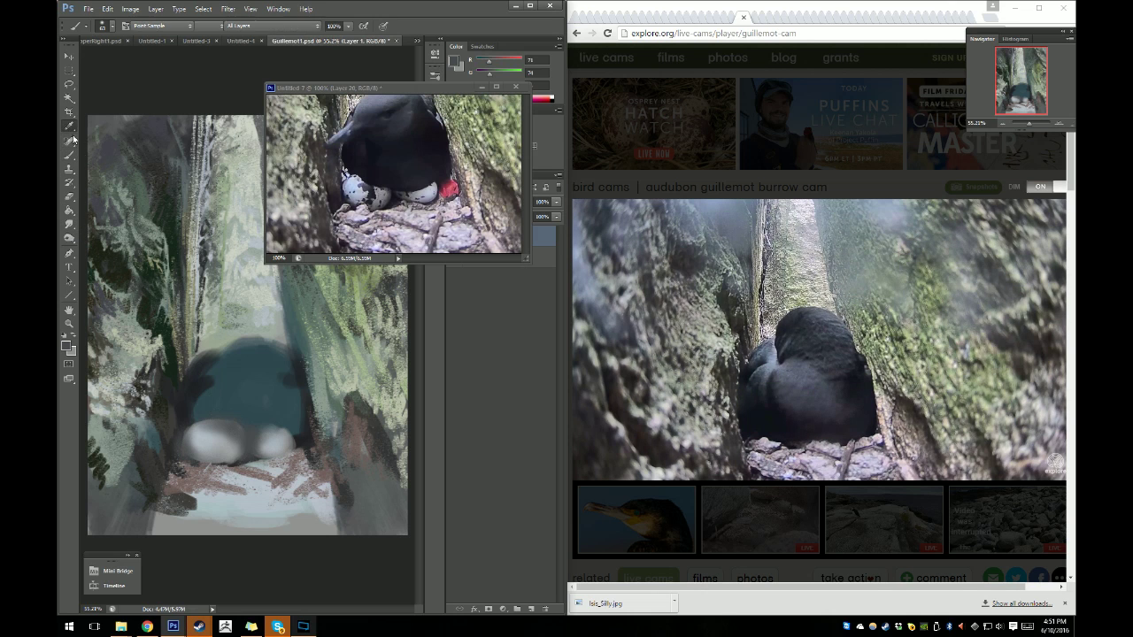
click(242, 456)
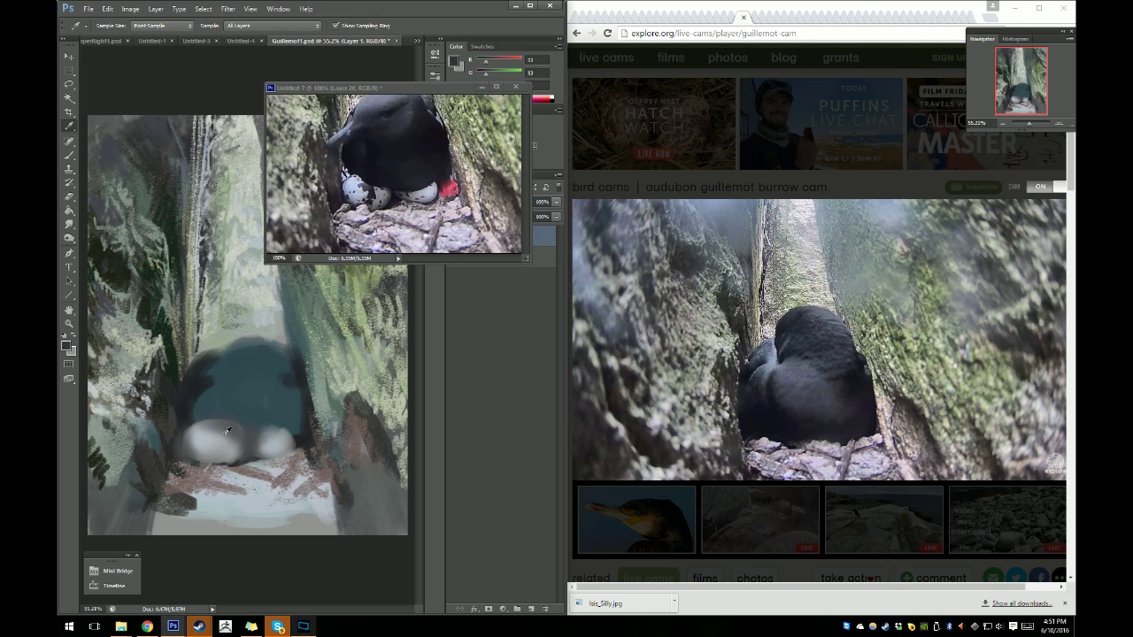
click(69, 156)
right_click(209, 434)
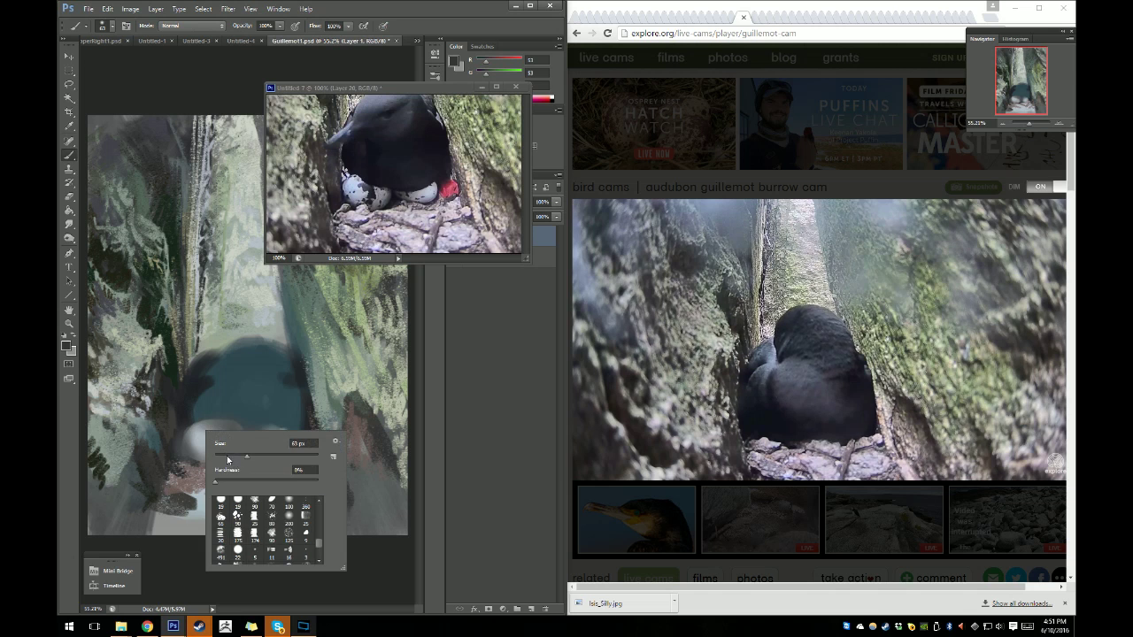
click(178, 438)
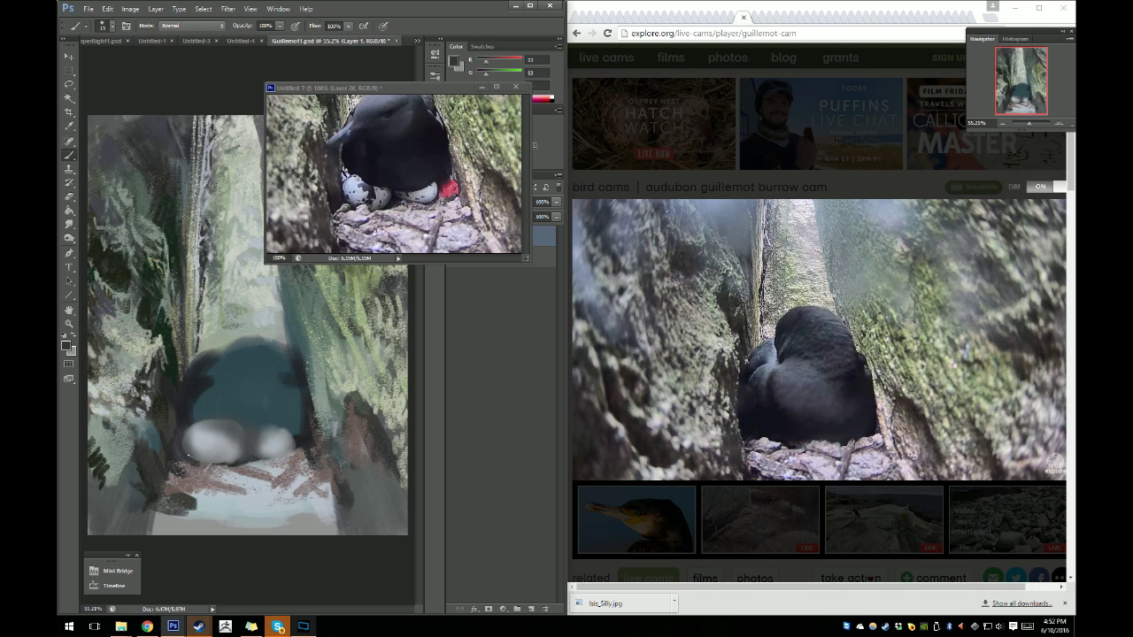
drag(248, 455, 252, 449)
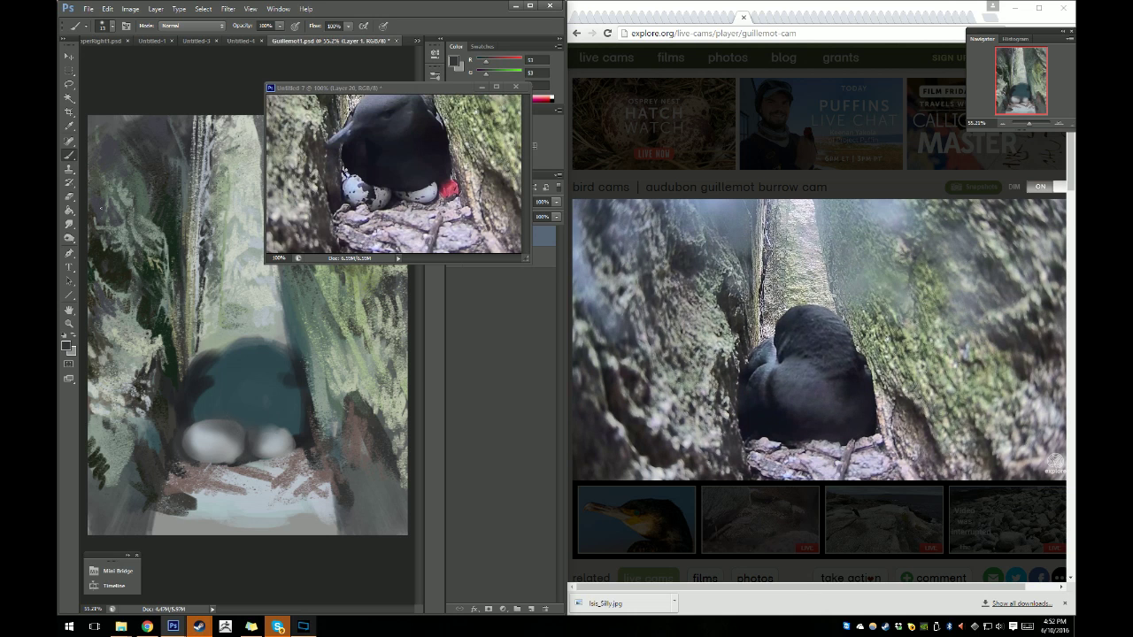
Sample light greys from the egg as the next paint colour.
click(69, 126)
click(203, 437)
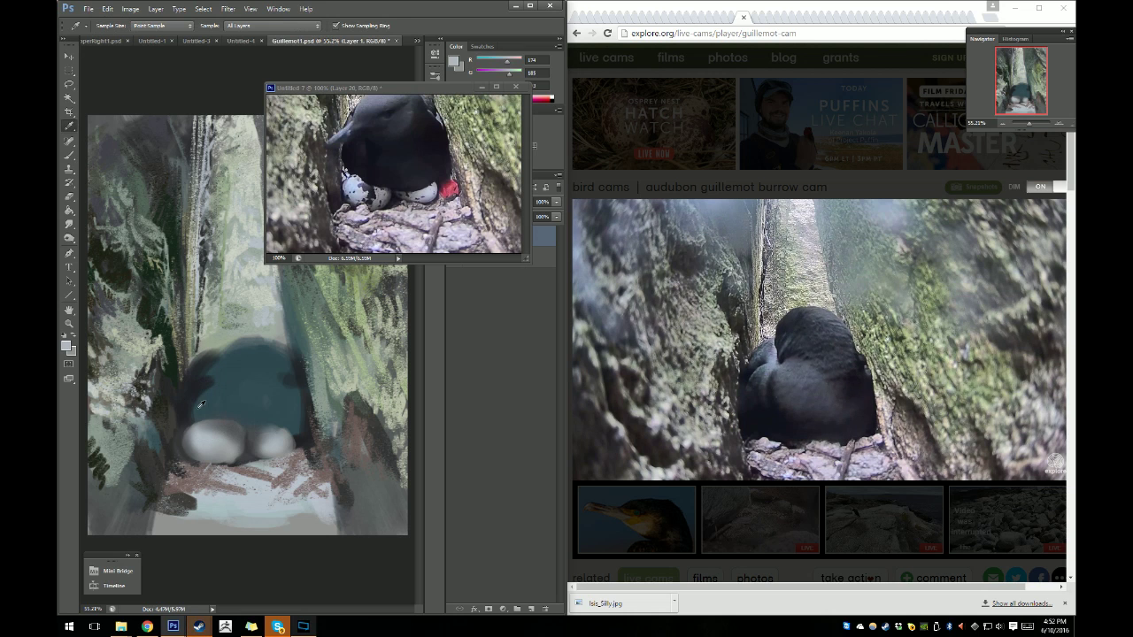
click(240, 500)
Set a slightly lighter grey foreground colour and enlarge the brush.
click(67, 346)
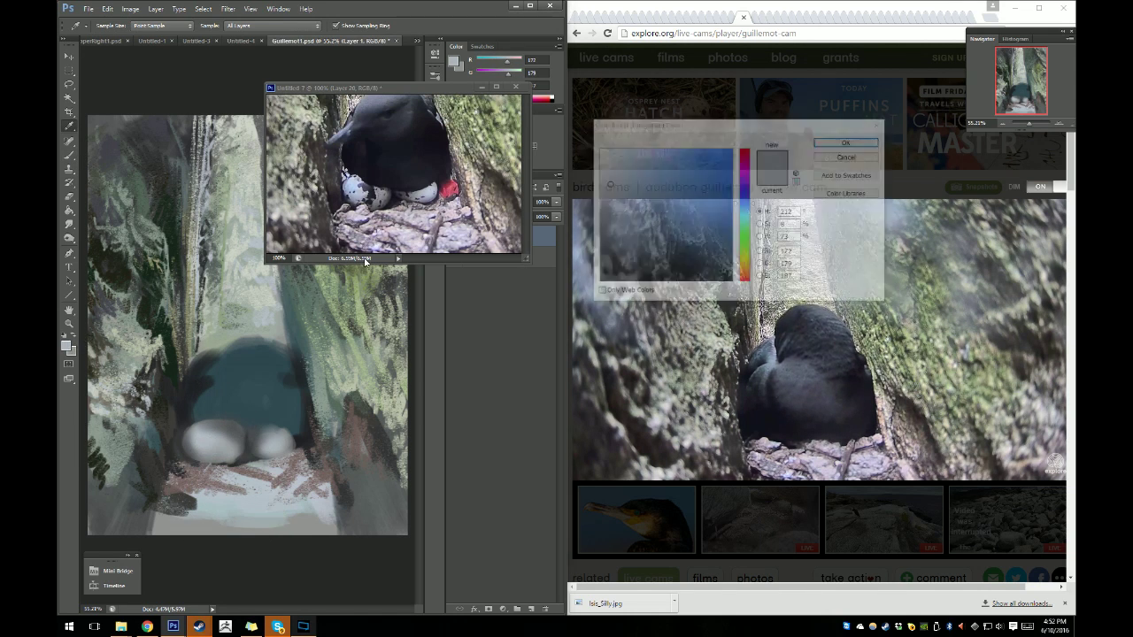
mouse_move(618, 183)
mouse_down()
mouse_move(608, 179)
mouse_move(616, 166)
mouse_up()
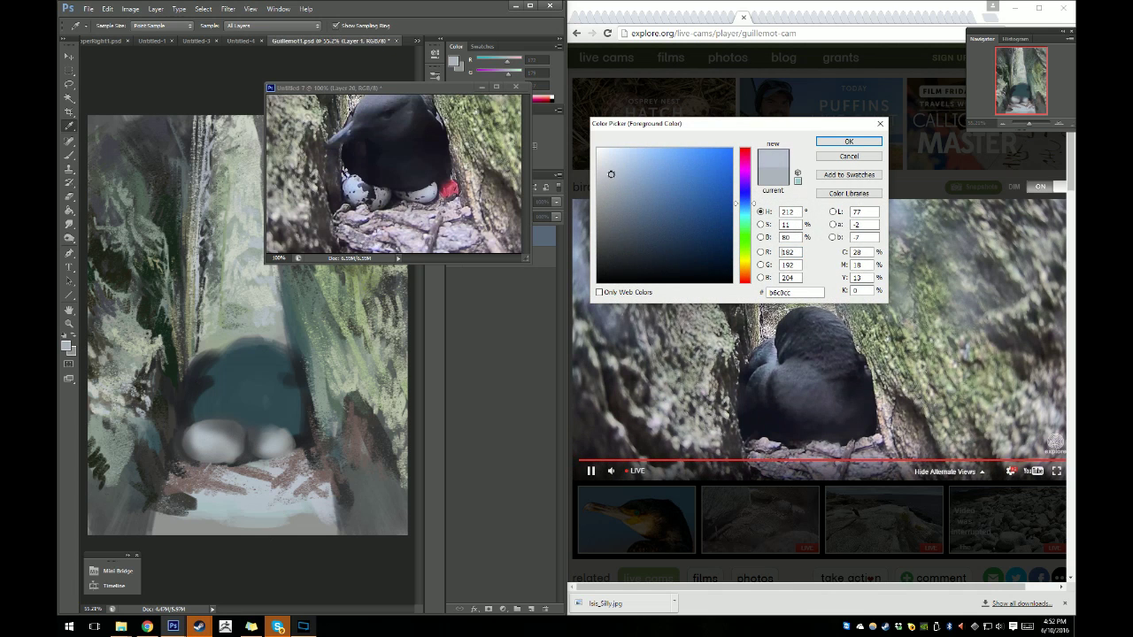
click(847, 141)
key(b)
right_click(209, 442)
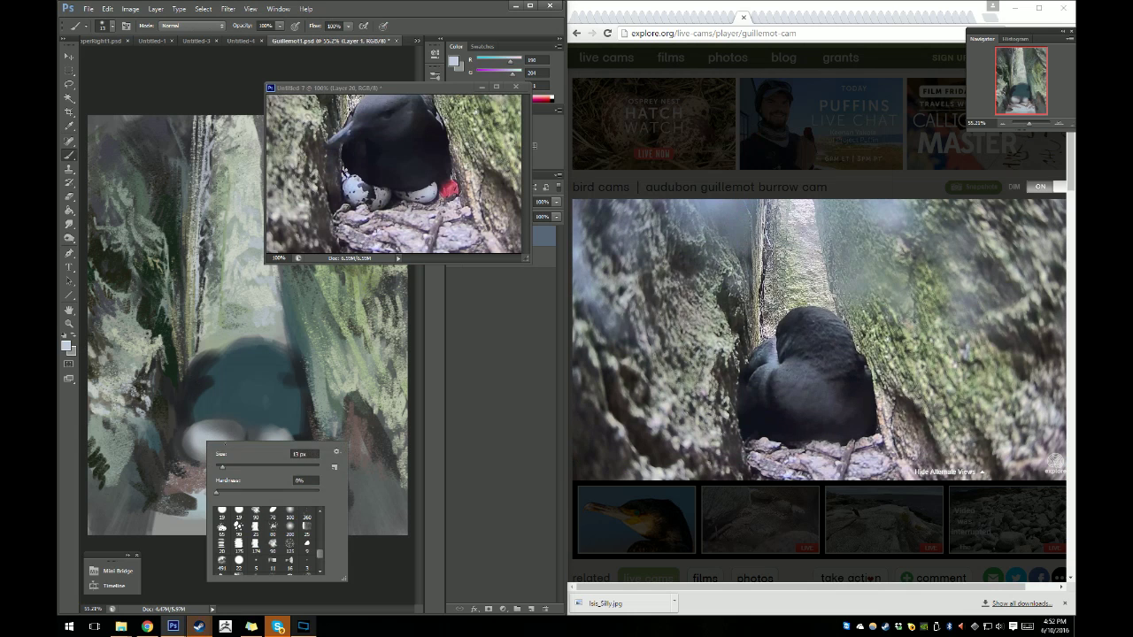
drag(221, 466, 236, 467)
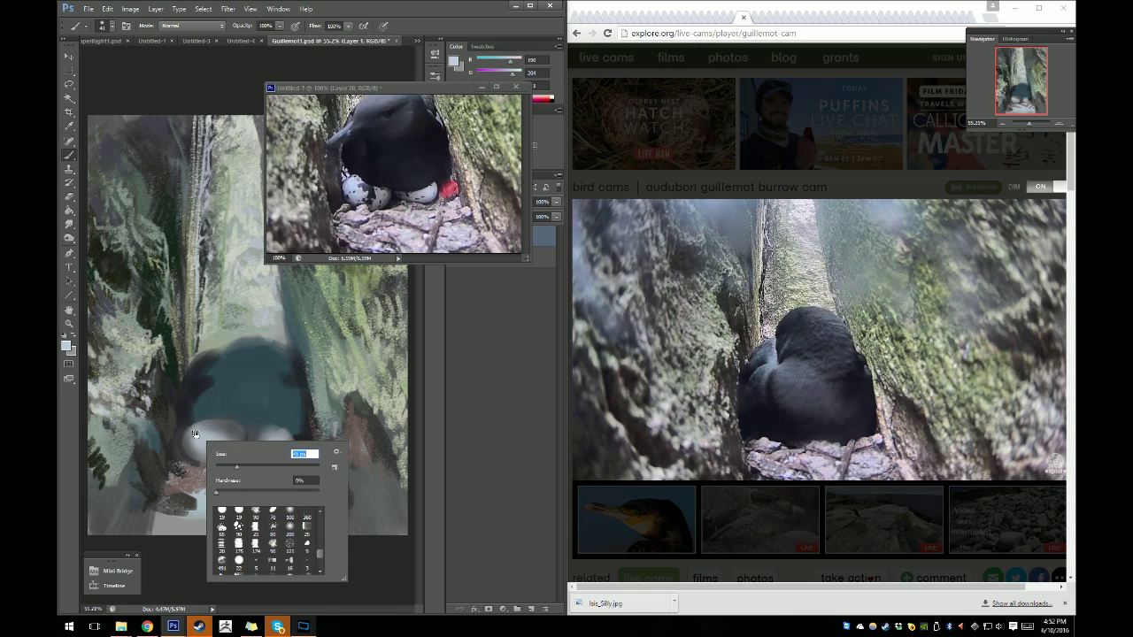
click(202, 441)
Resize the brush and add highlights on the left and right eggs.
right_click(208, 435)
drag(236, 460, 266, 460)
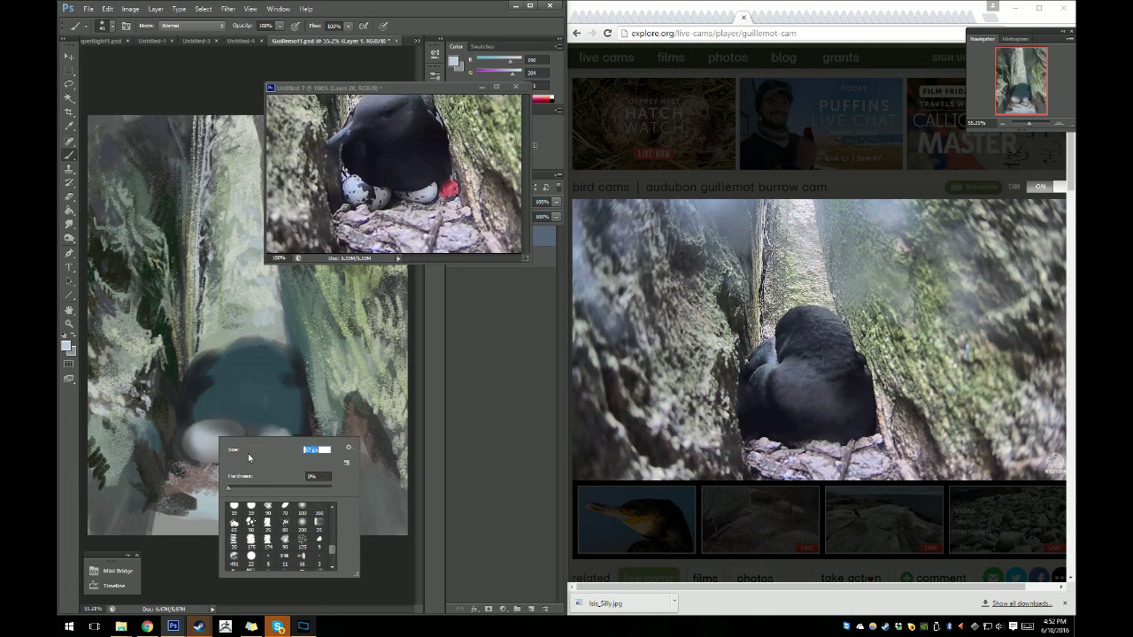
click(197, 433)
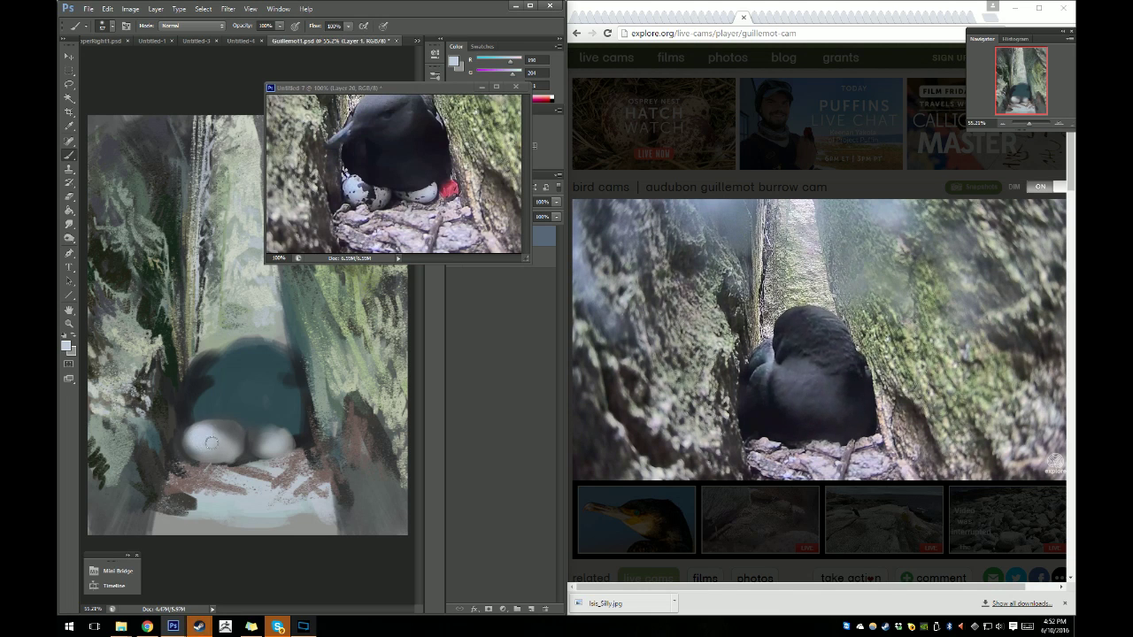
drag(208, 440, 219, 440)
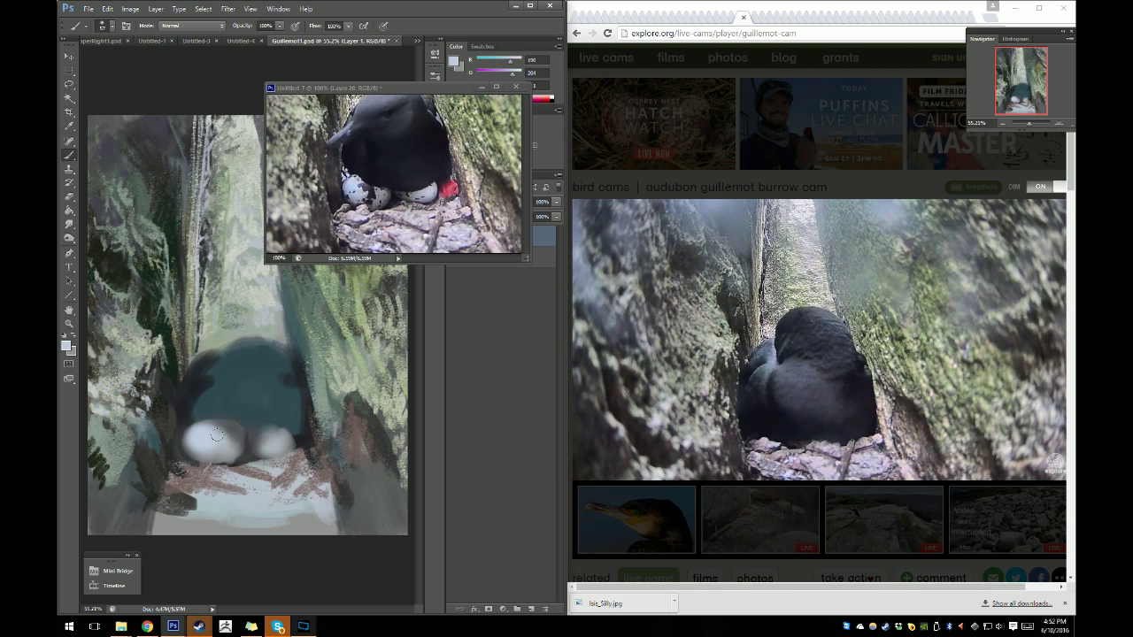
click(270, 442)
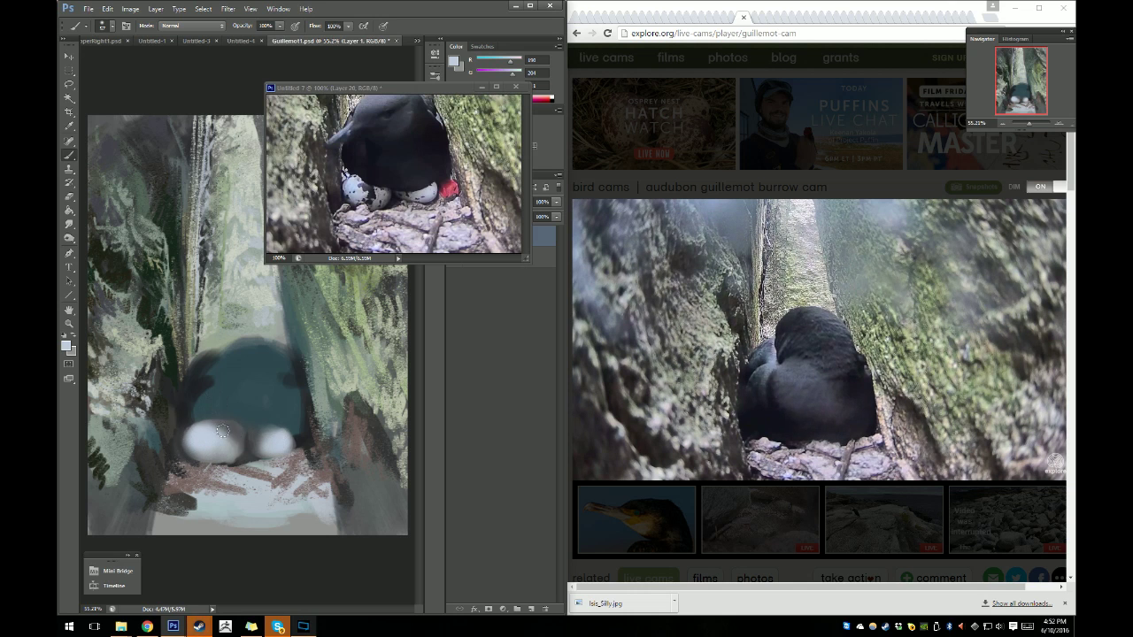
Sample a darker grey and set the brush to 57 px.
key(i)
click(200, 396)
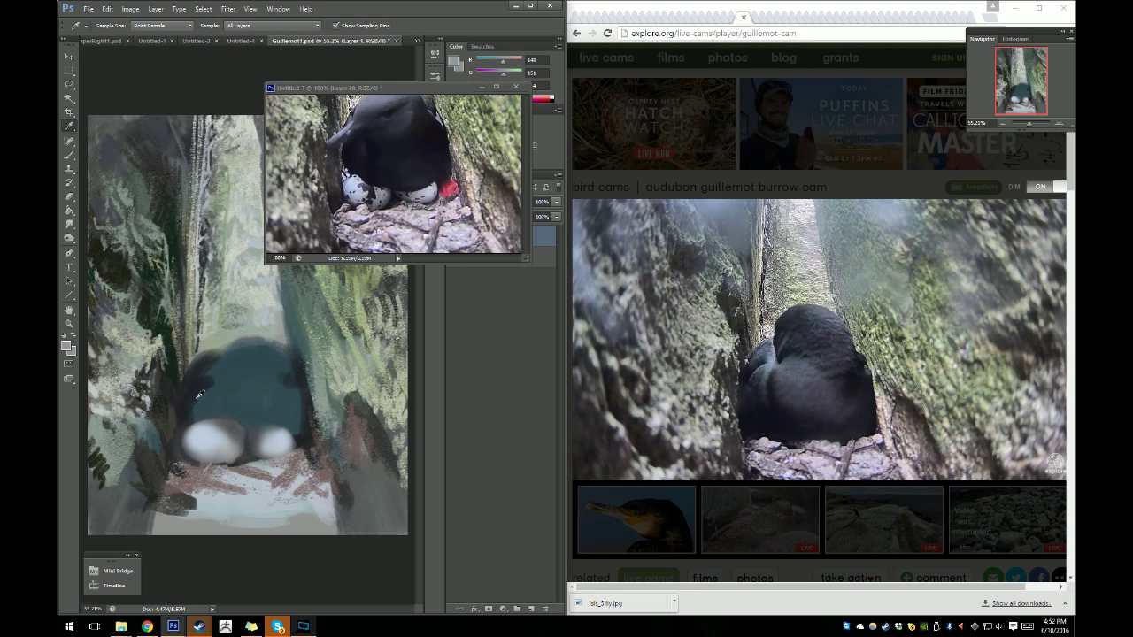
key(b)
right_click(239, 445)
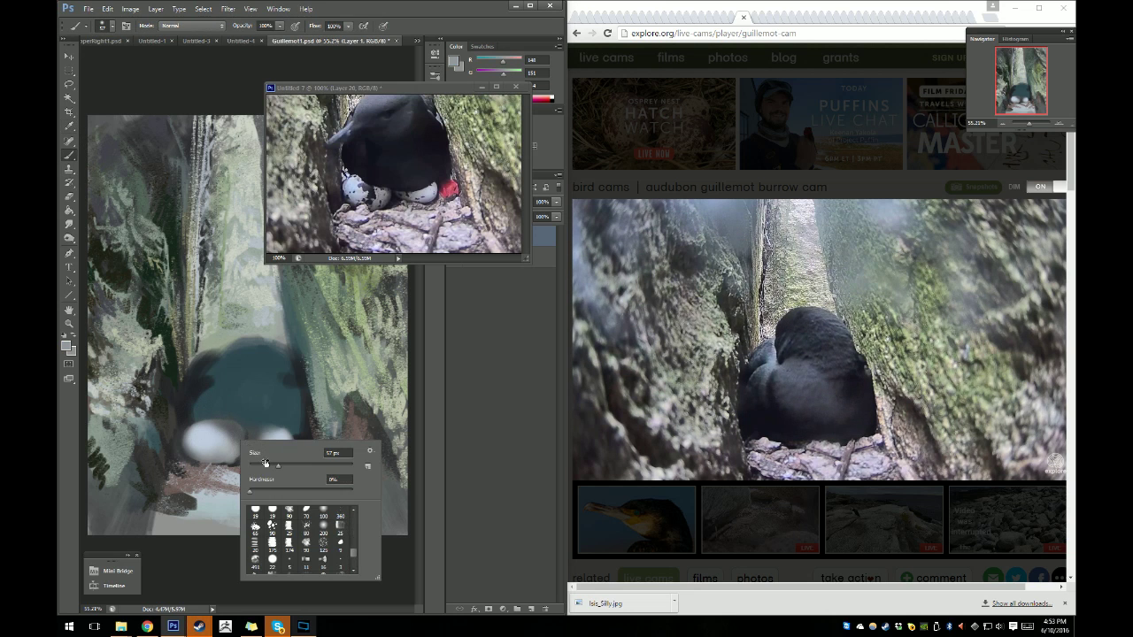
drag(265, 462, 266, 463)
click(236, 437)
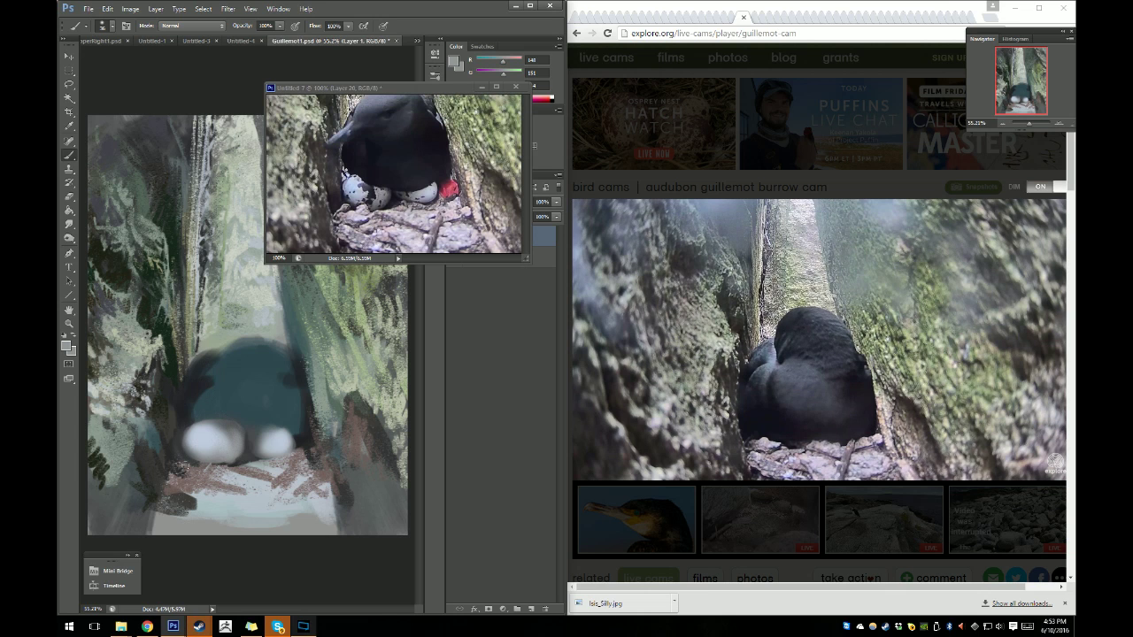
Sample a dark grey near the eggs and switch to a small 5 px hard brush.
key(i)
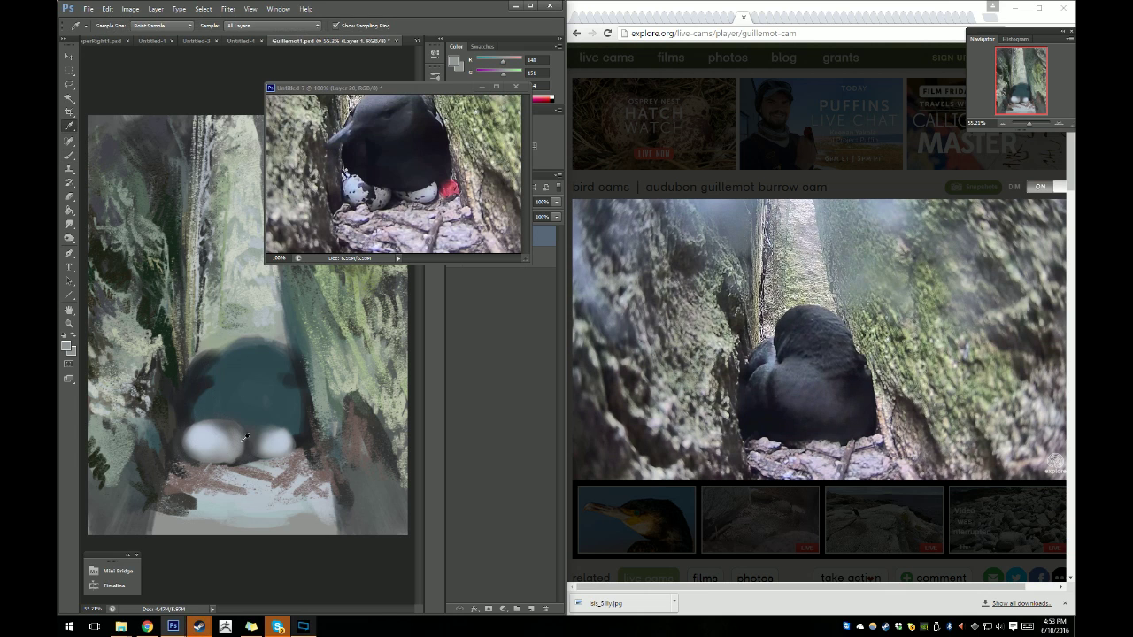
click(237, 461)
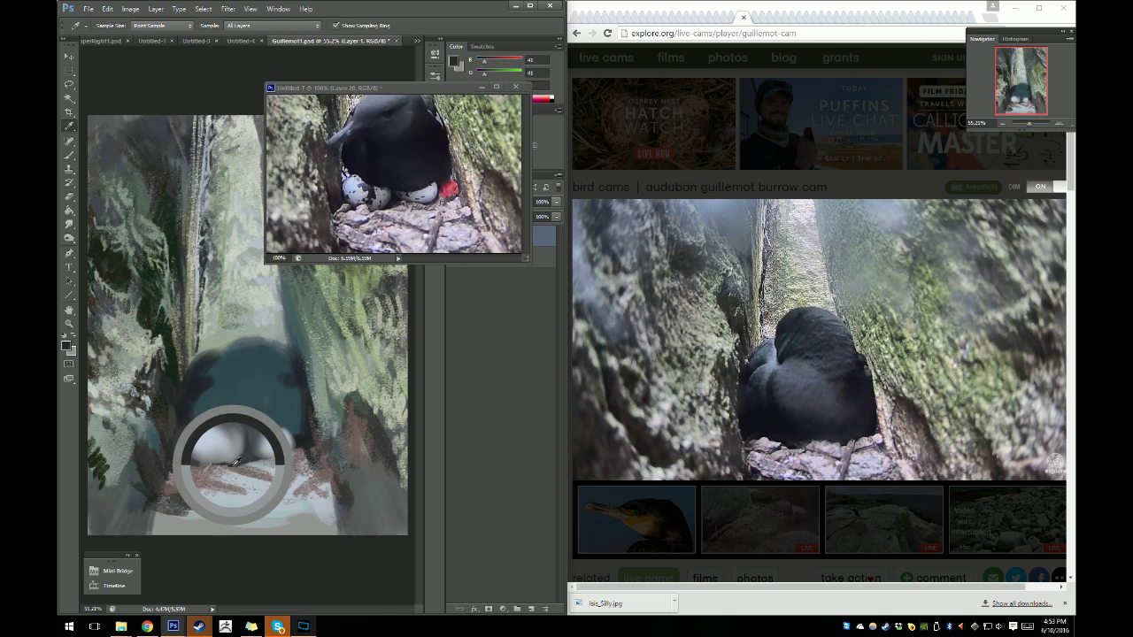
key(b)
right_click(232, 404)
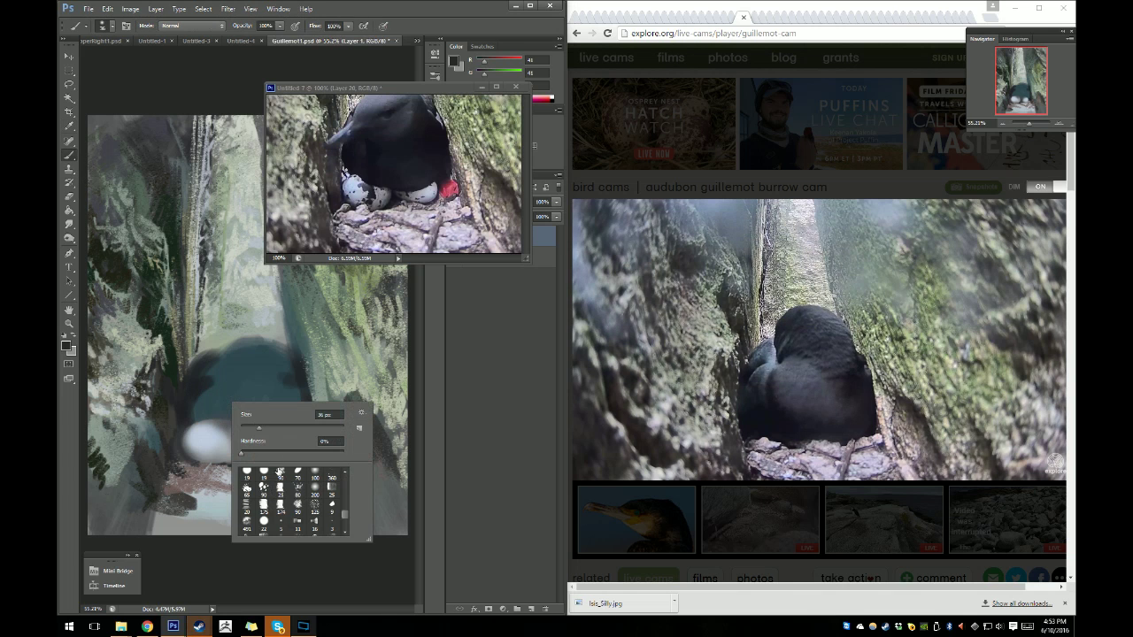
click(282, 522)
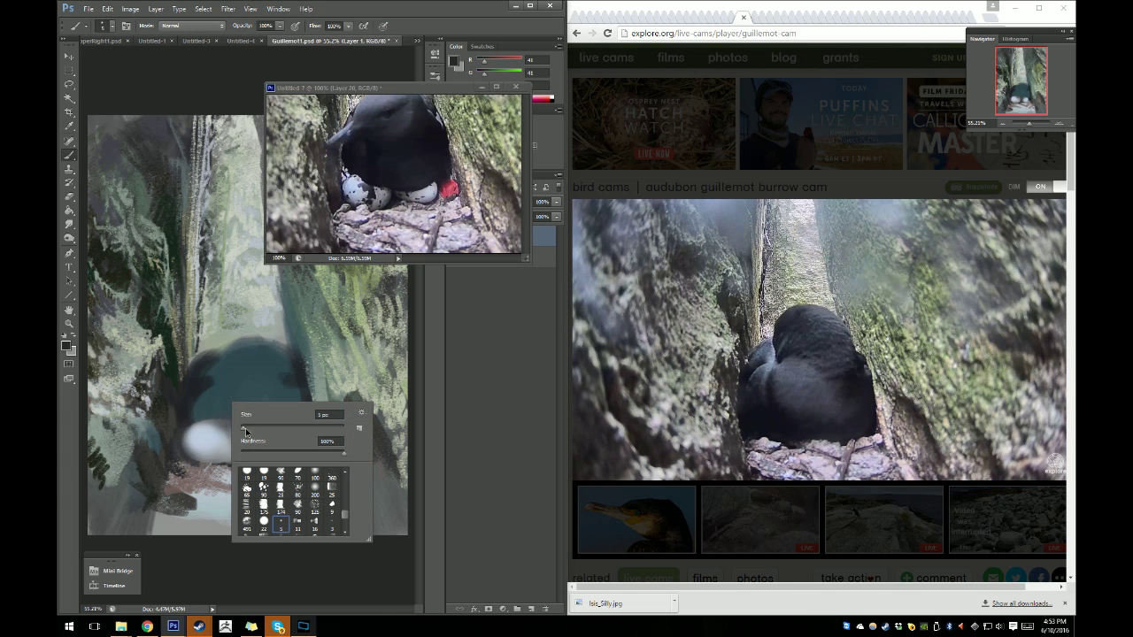
key(bracketright)
key(Return)
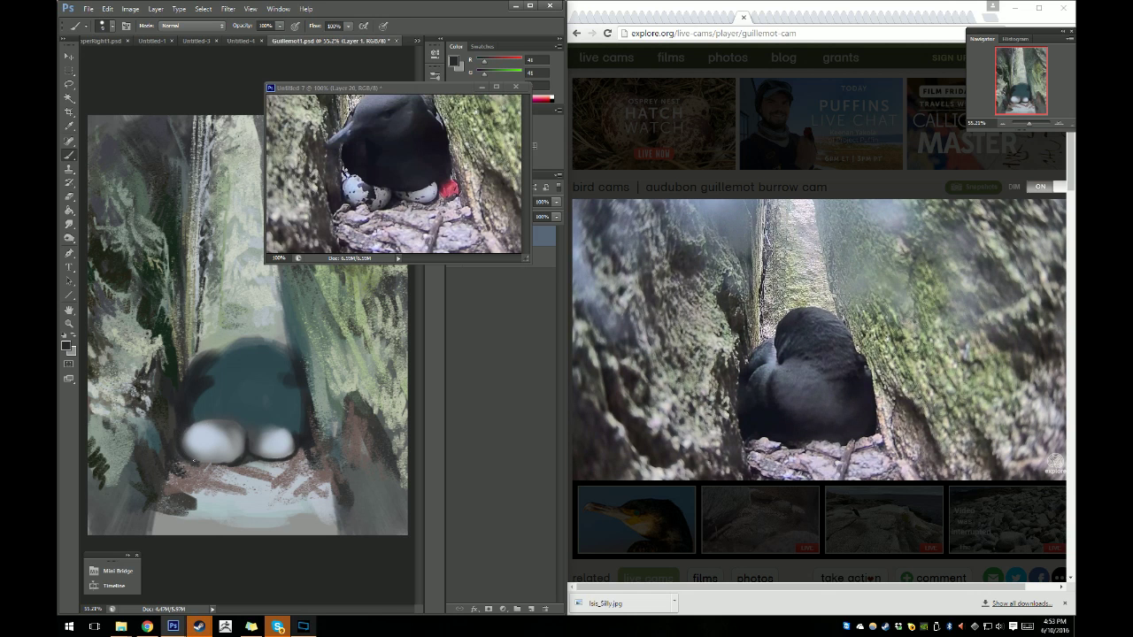
click(70, 126)
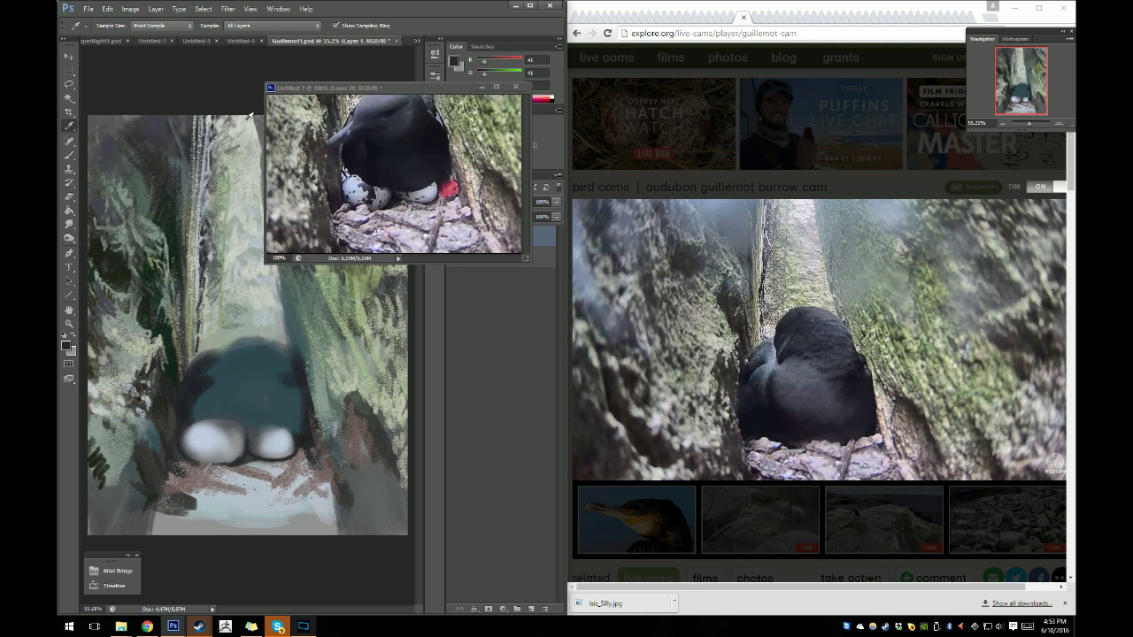
Lighten a sampled pale grey to eef2e8 and paint a bright highlight on the left egg's edge.
click(249, 116)
click(67, 345)
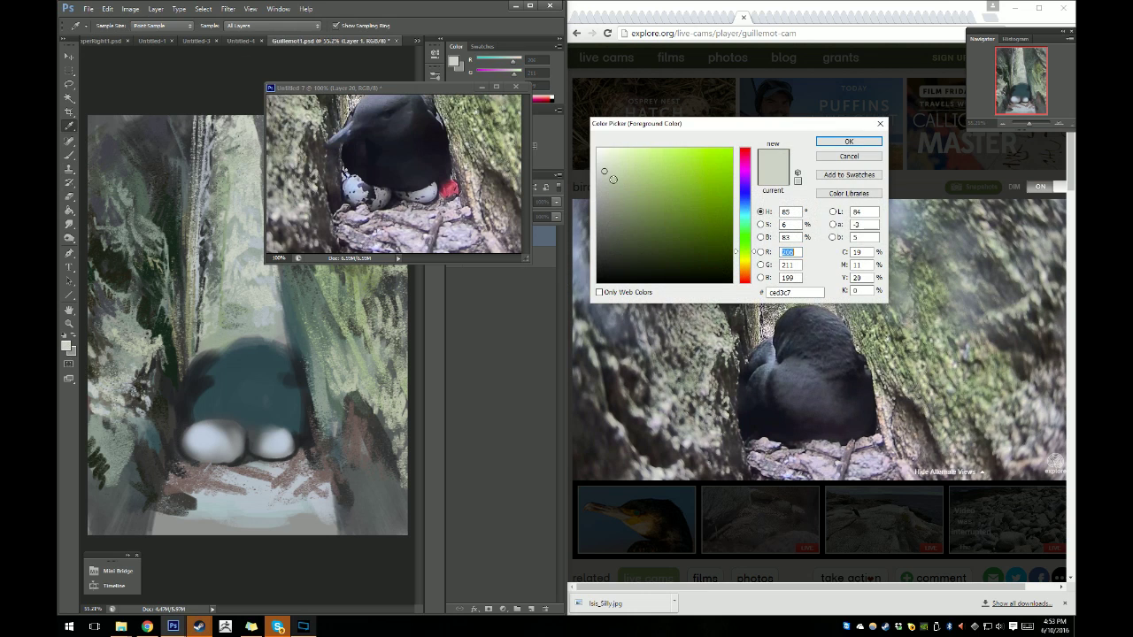
click(603, 154)
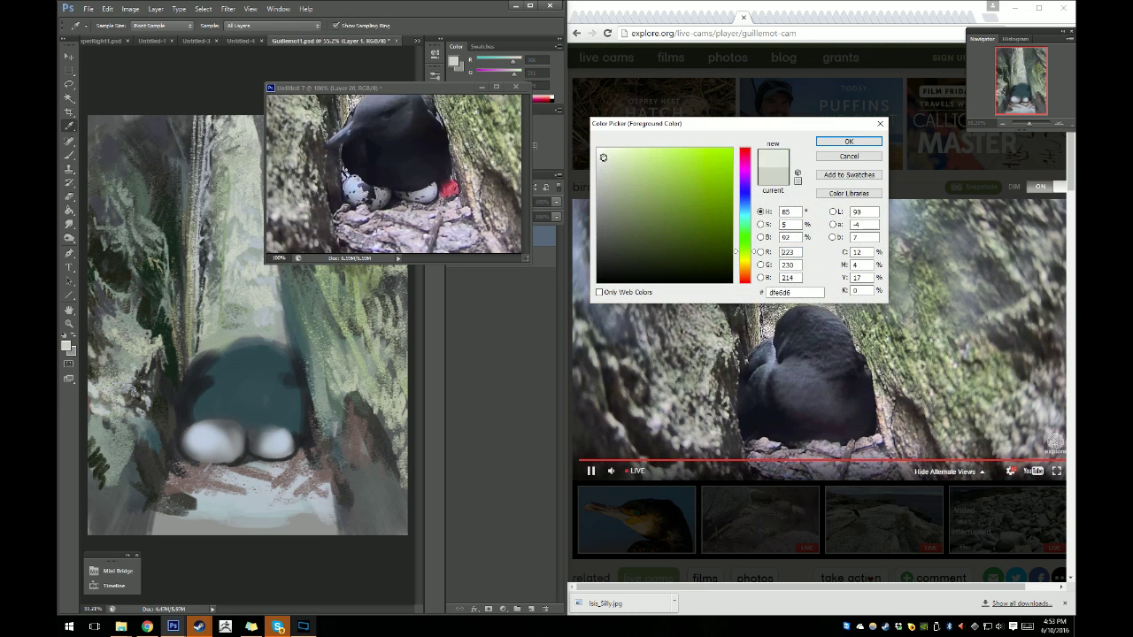
click(830, 141)
click(69, 169)
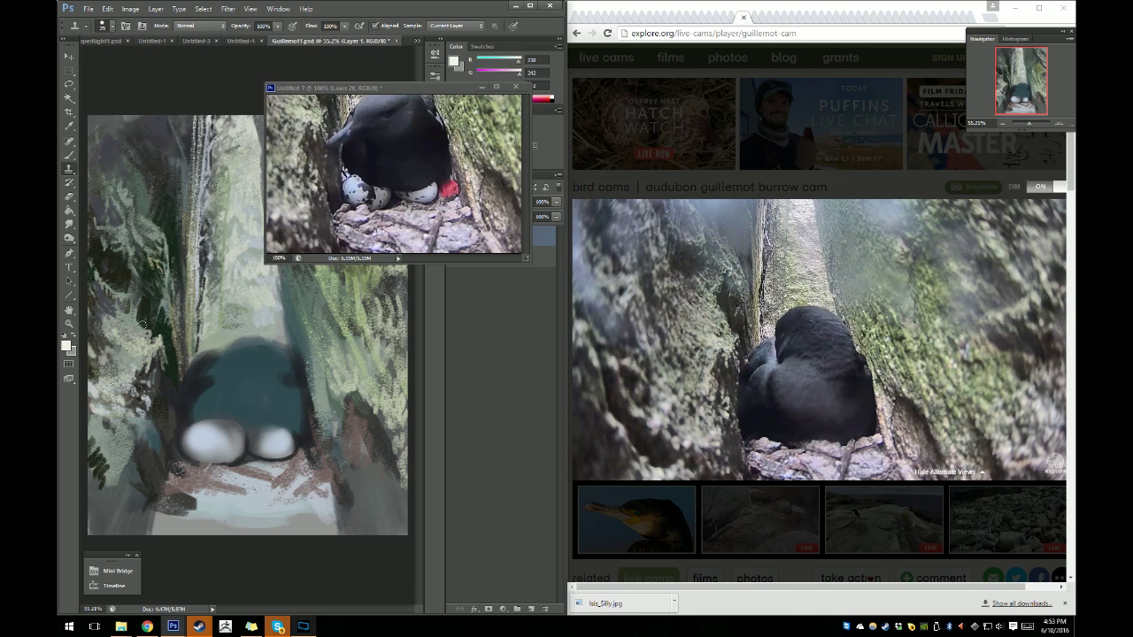
click(68, 156)
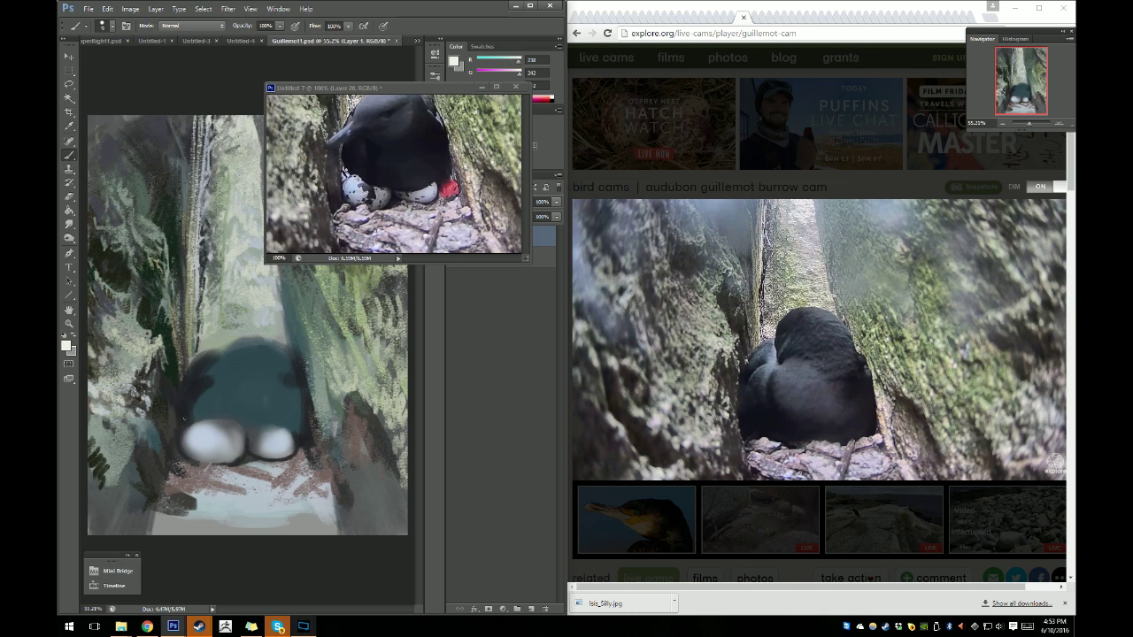
drag(181, 430, 182, 416)
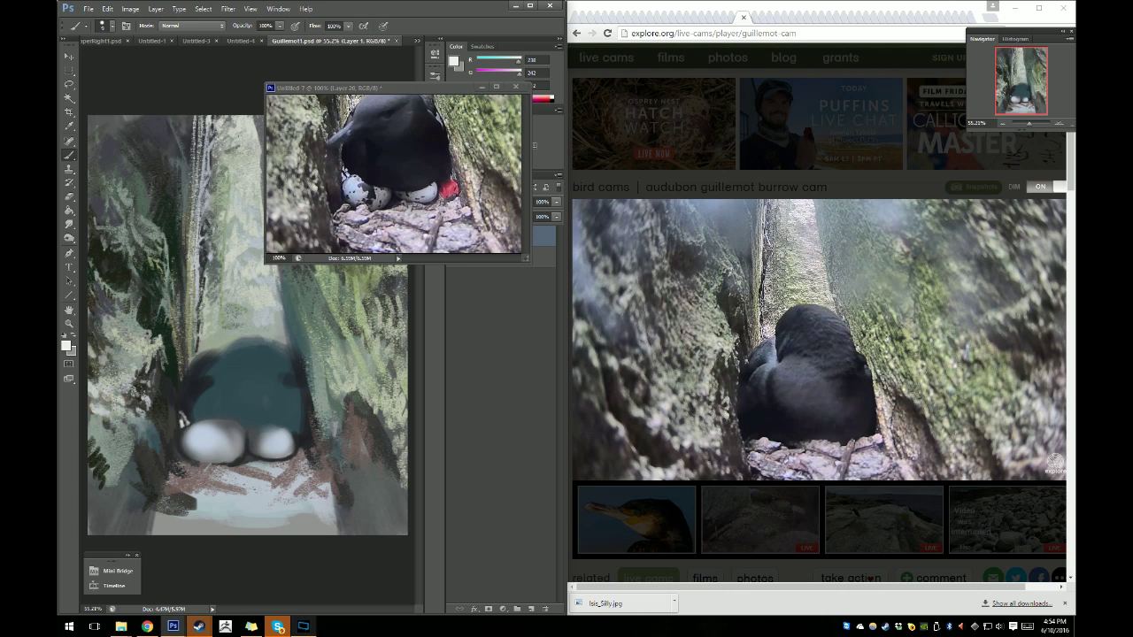
drag(181, 430, 182, 412)
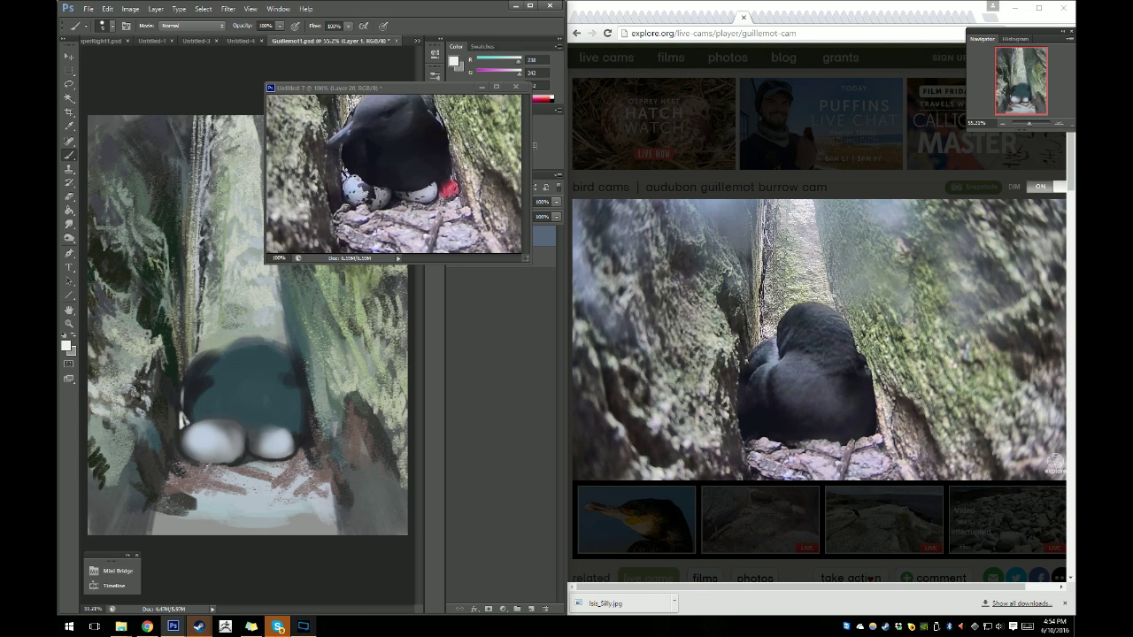
click(69, 126)
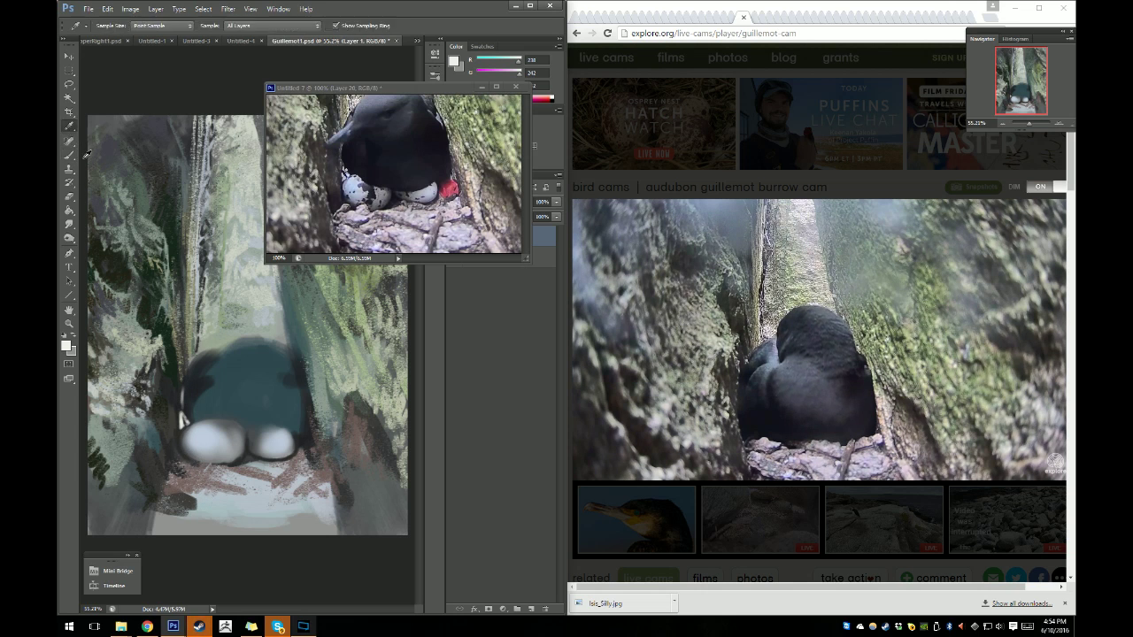
Sample the egg's blue-grey and lighten it to pale blue cbd7e6.
click(204, 433)
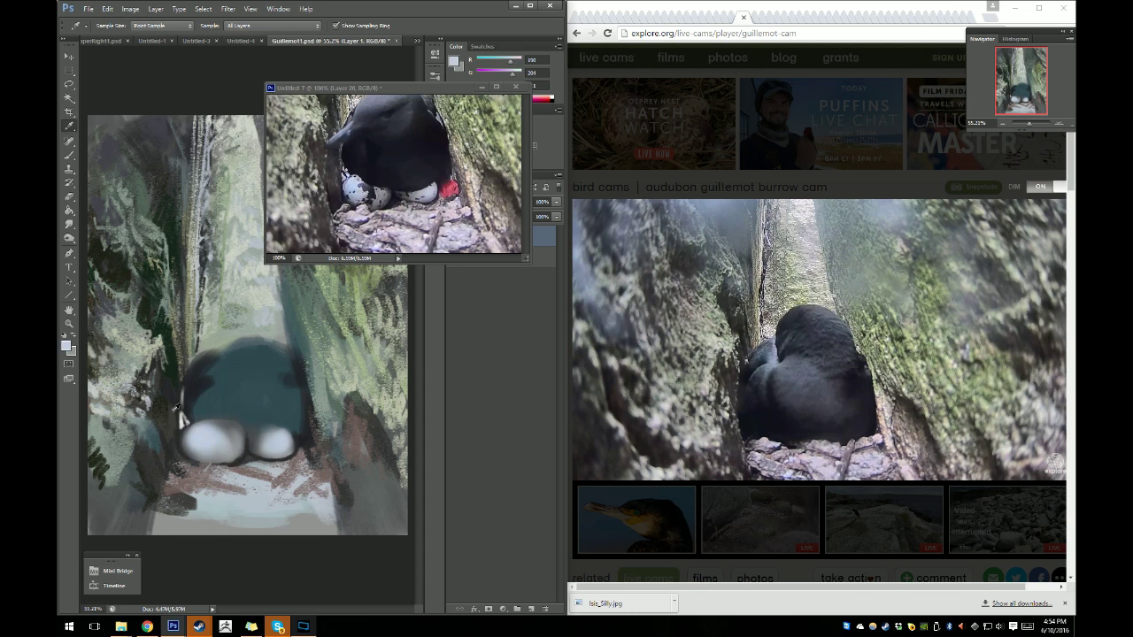
click(67, 346)
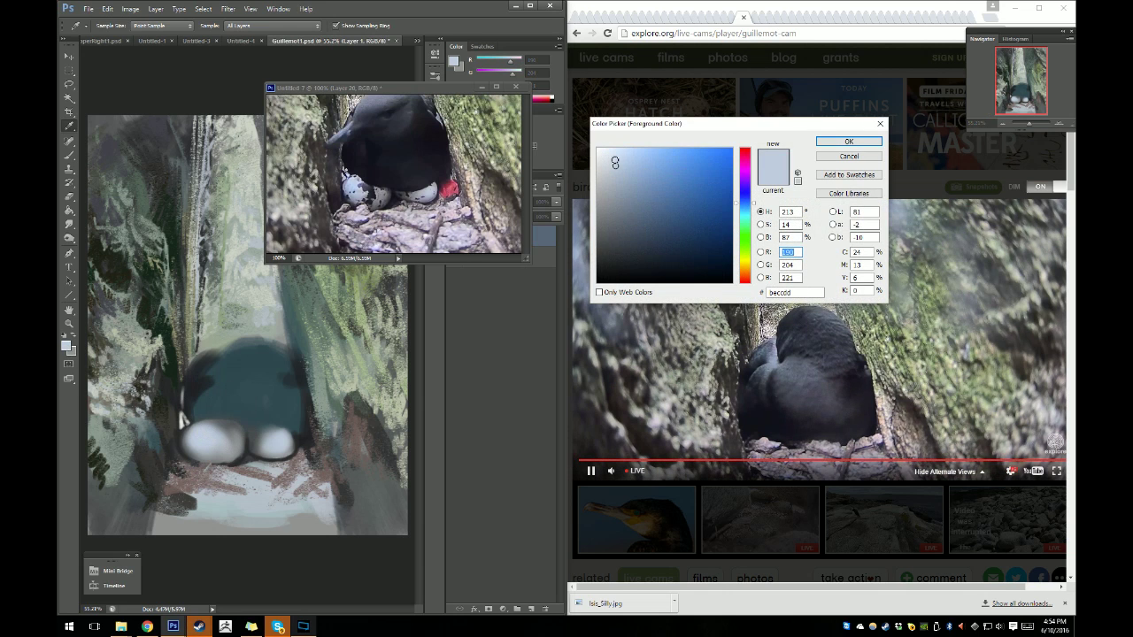
click(611, 157)
drag(610, 157, 612, 160)
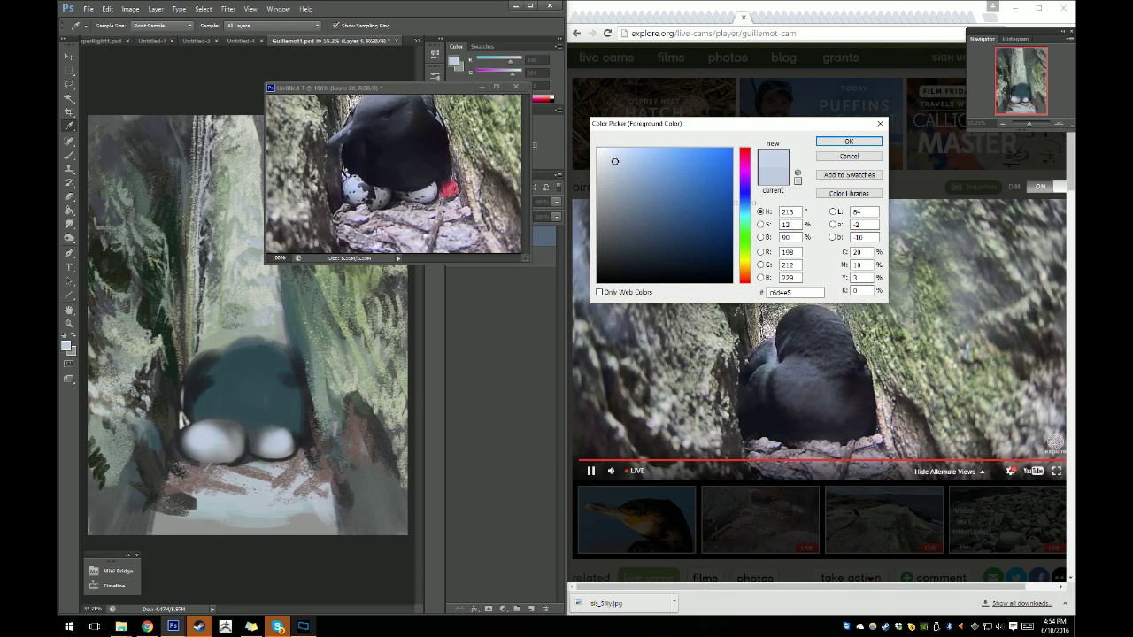
click(848, 142)
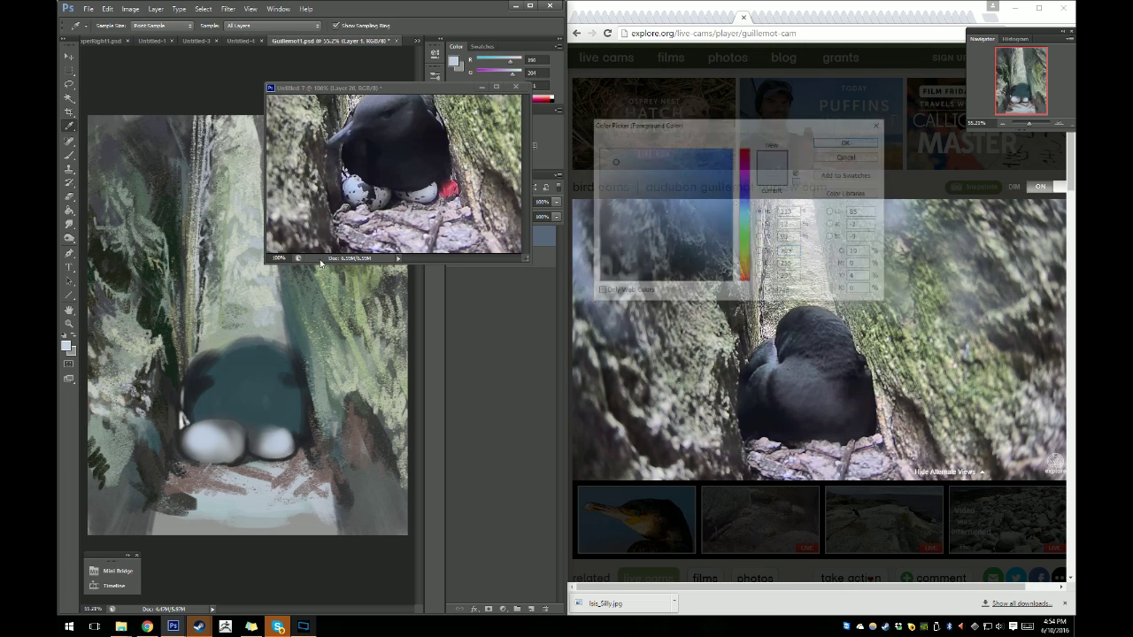
Repaint the eggs using light blue-grey tones sampled from the egg.
drag(191, 430, 192, 429)
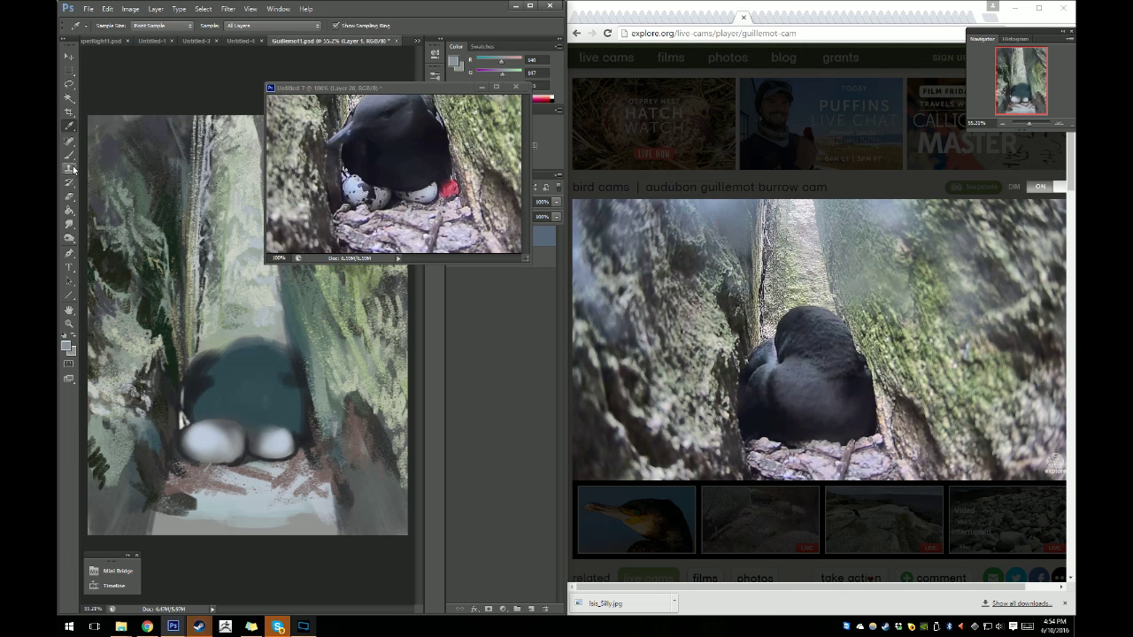
key(b)
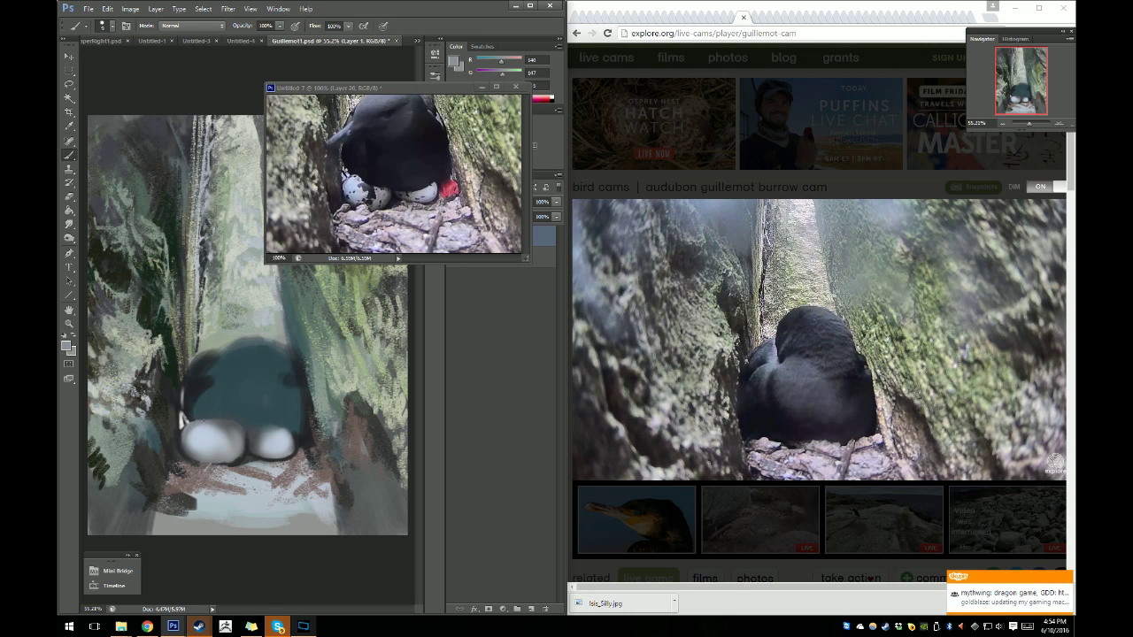
click(68, 126)
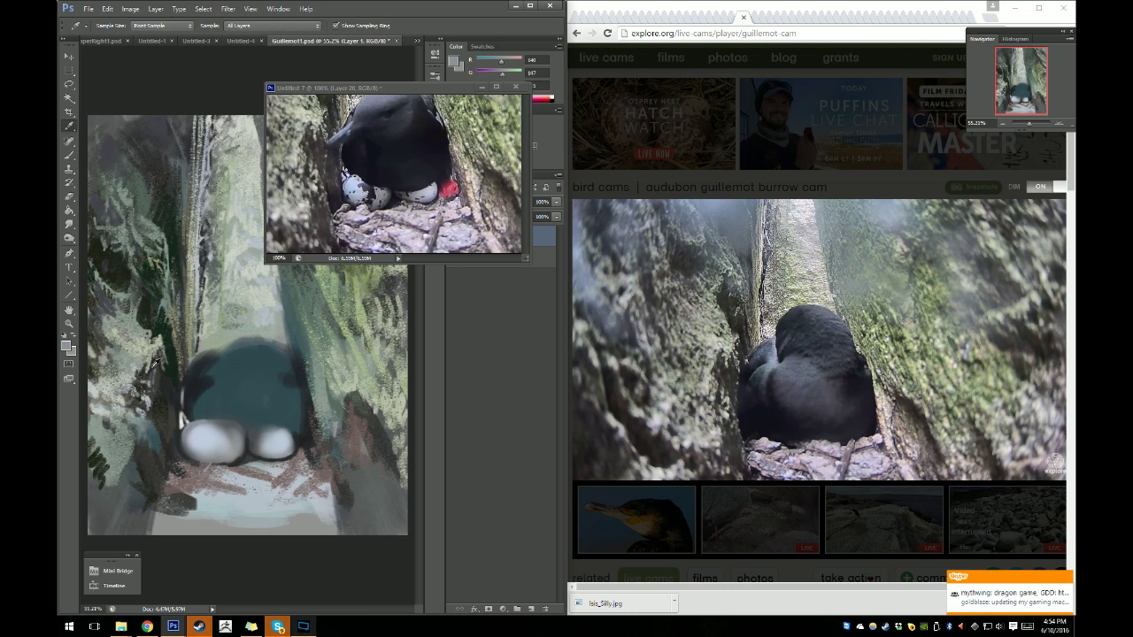
click(193, 426)
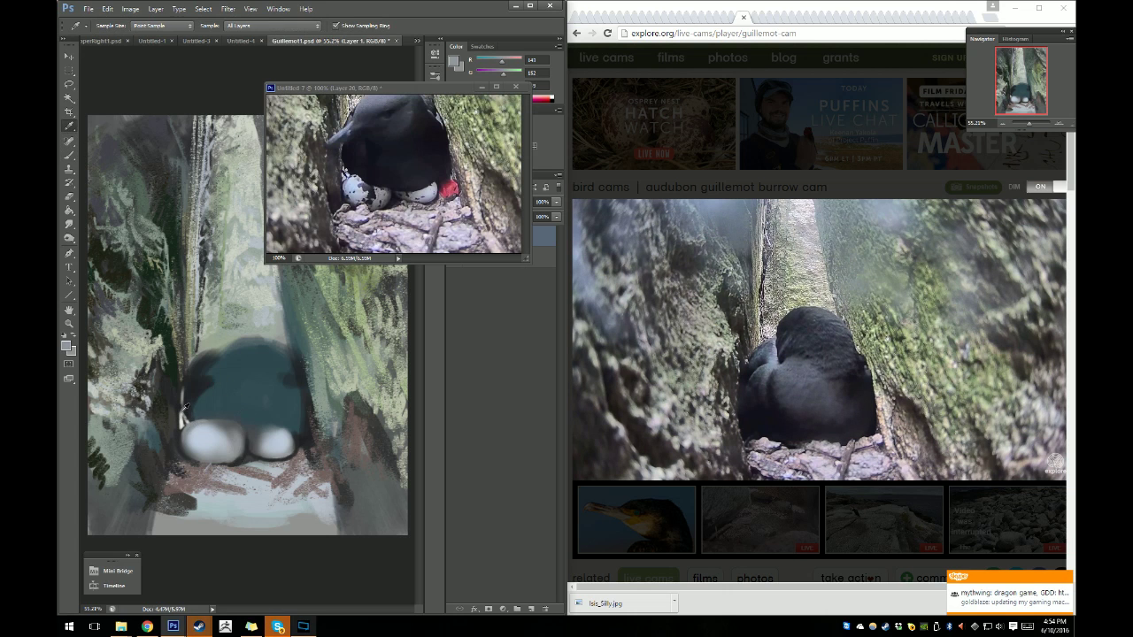
key(b)
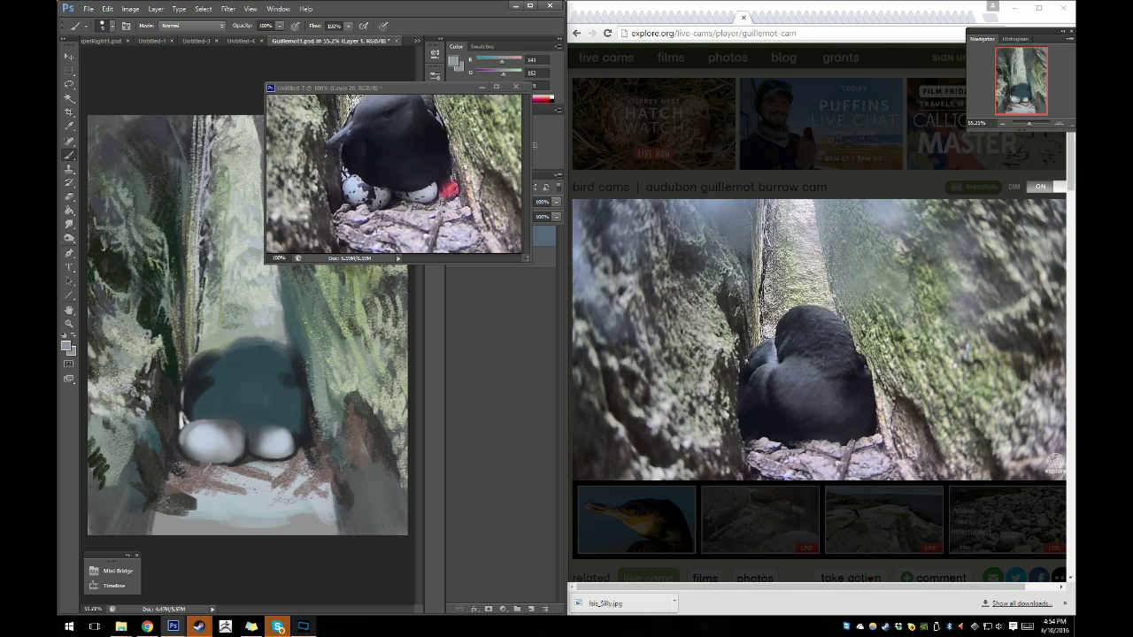
click(69, 126)
click(197, 433)
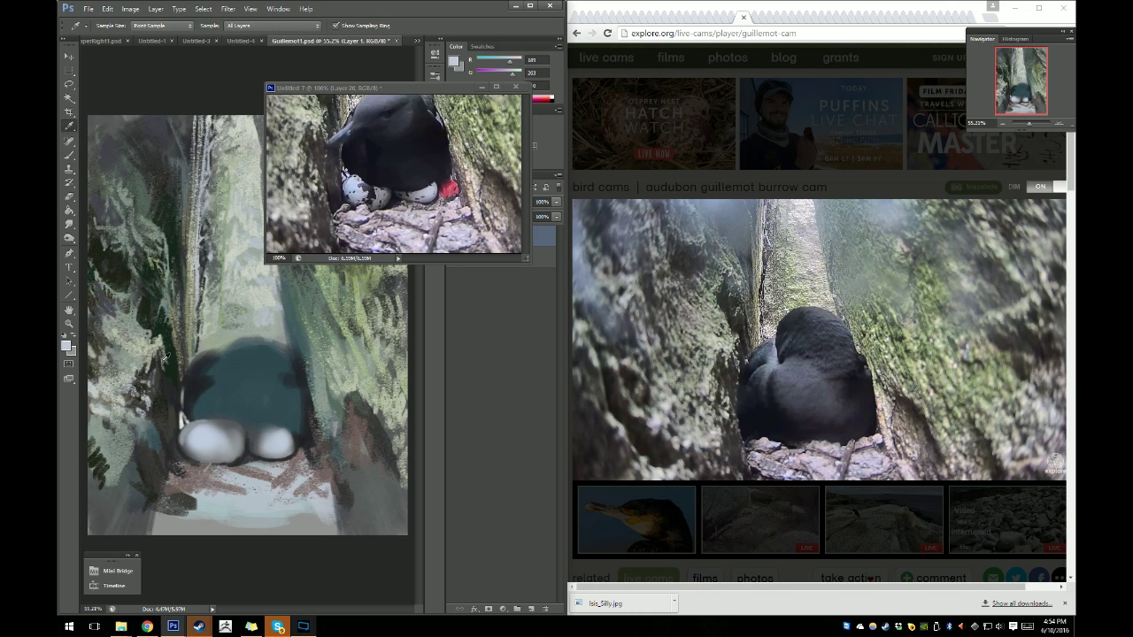
click(70, 156)
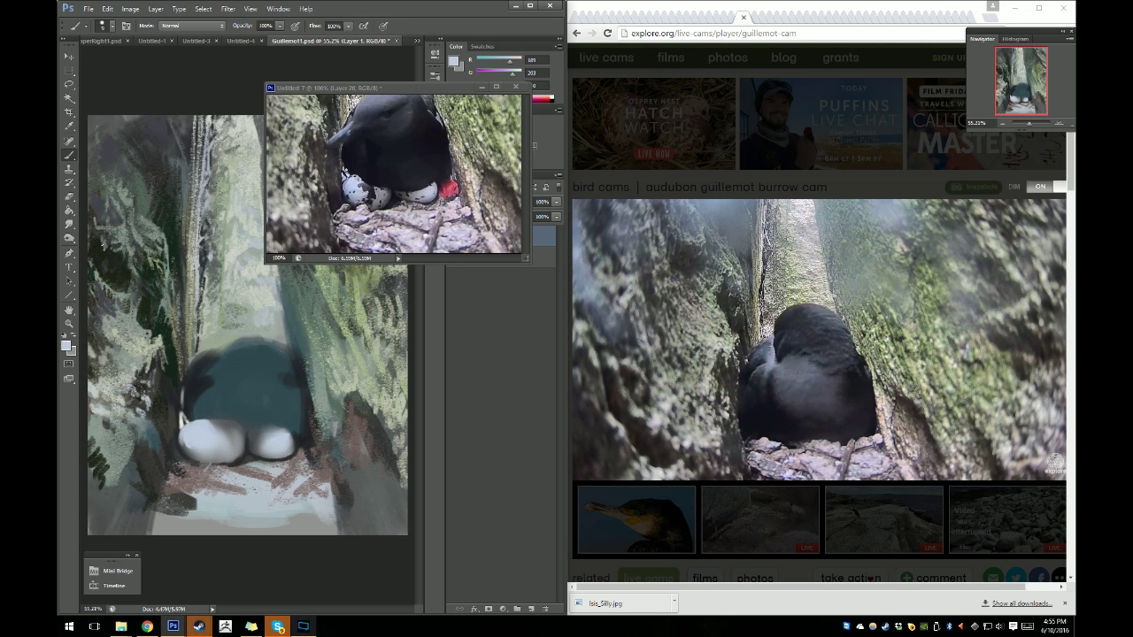
click(69, 131)
Set a dark grey foreground and dab two dark speckles on the left egg.
click(69, 155)
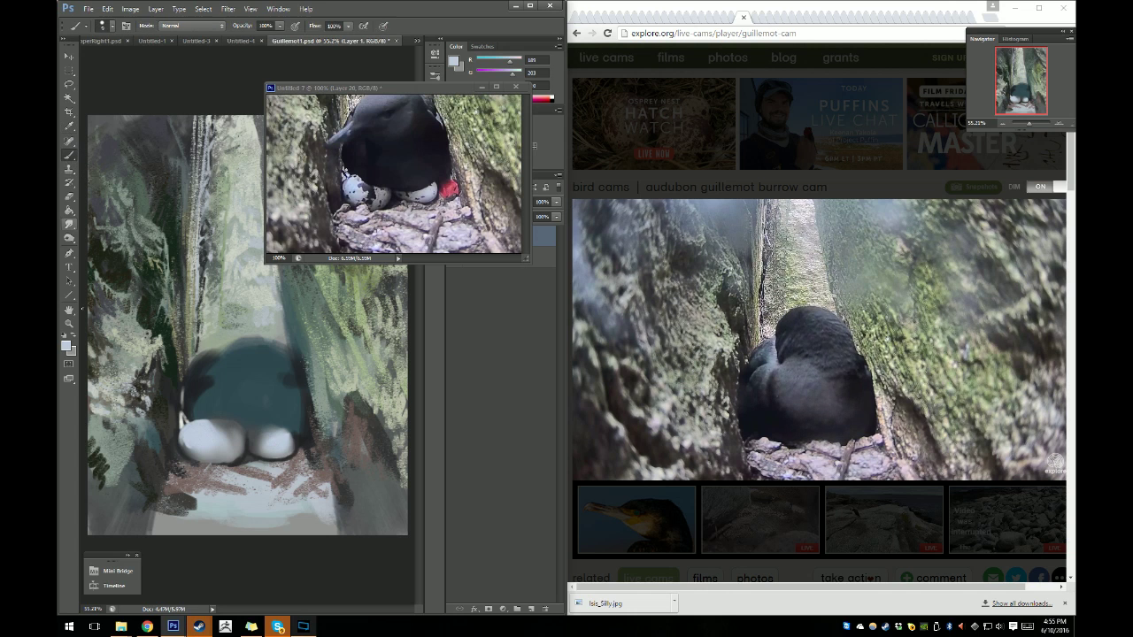
click(66, 344)
click(611, 182)
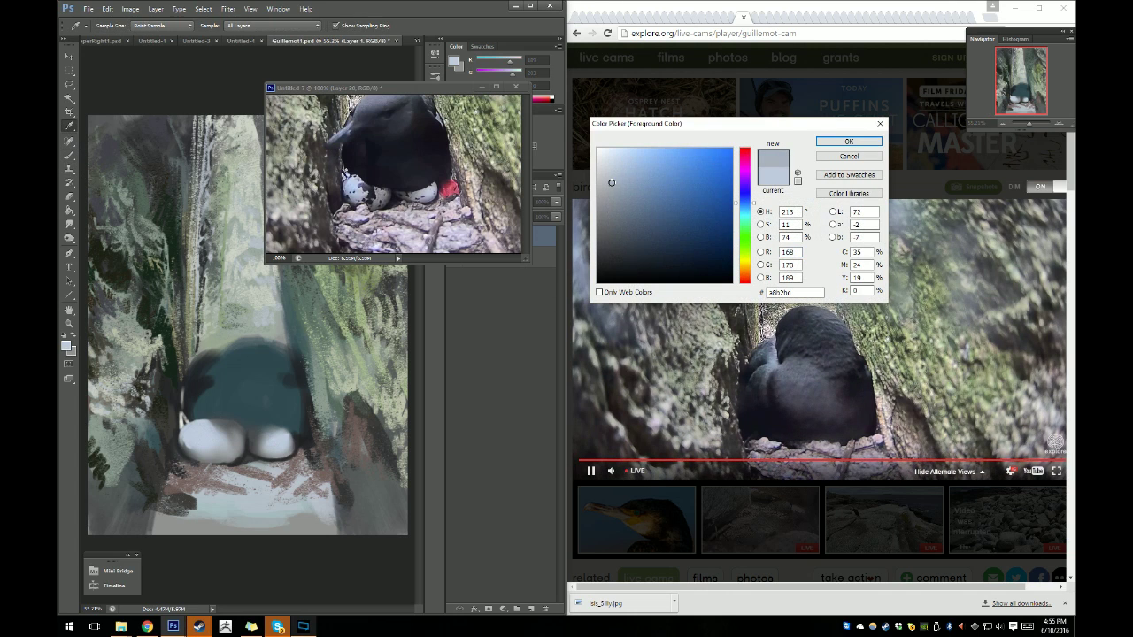
mouse_move(612, 182)
mouse_down()
mouse_move(618, 242)
mouse_move(612, 222)
mouse_up()
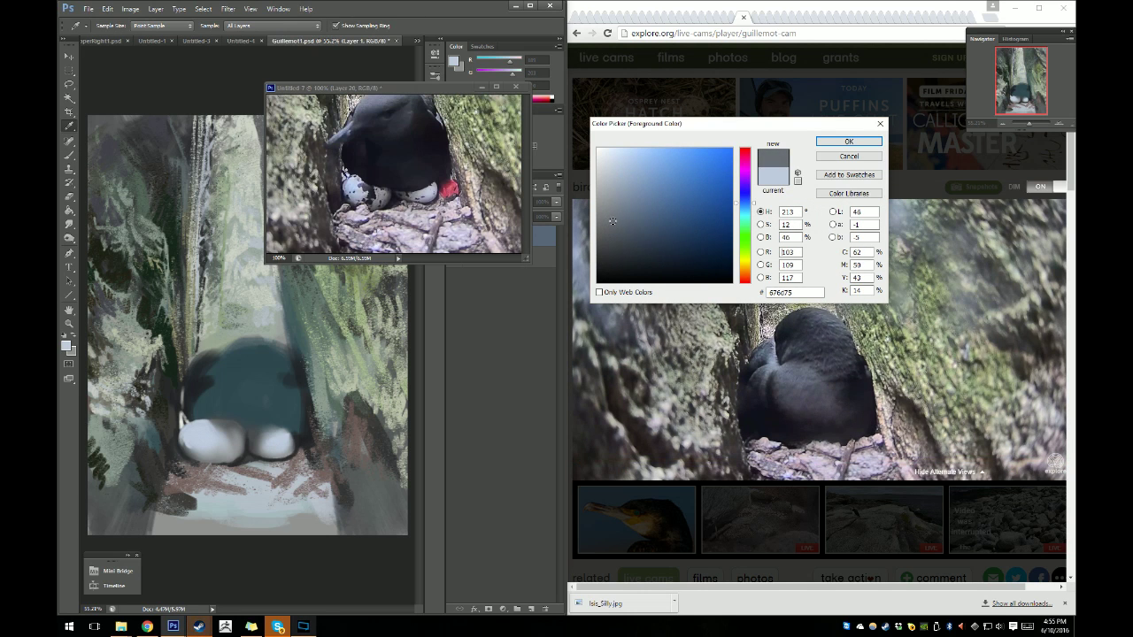
click(832, 144)
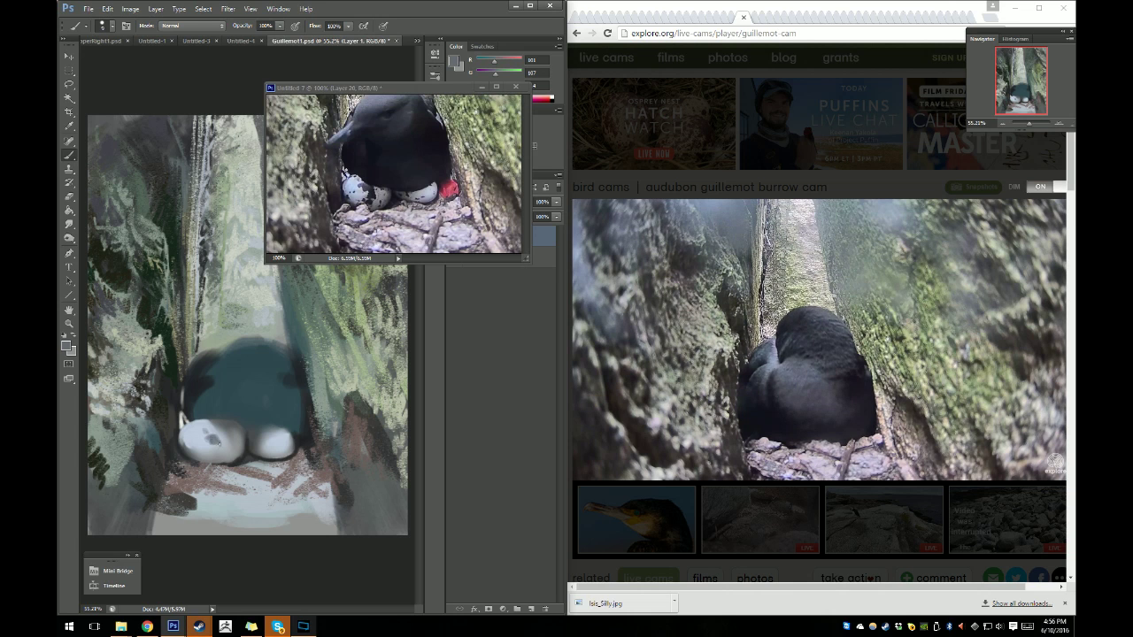
click(217, 442)
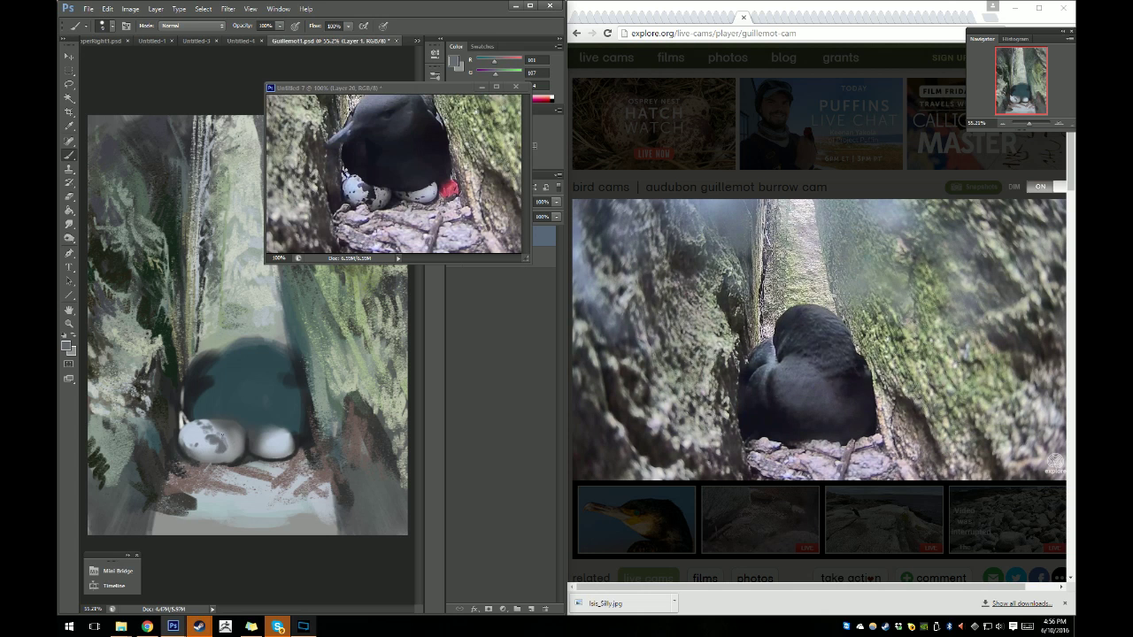
click(223, 442)
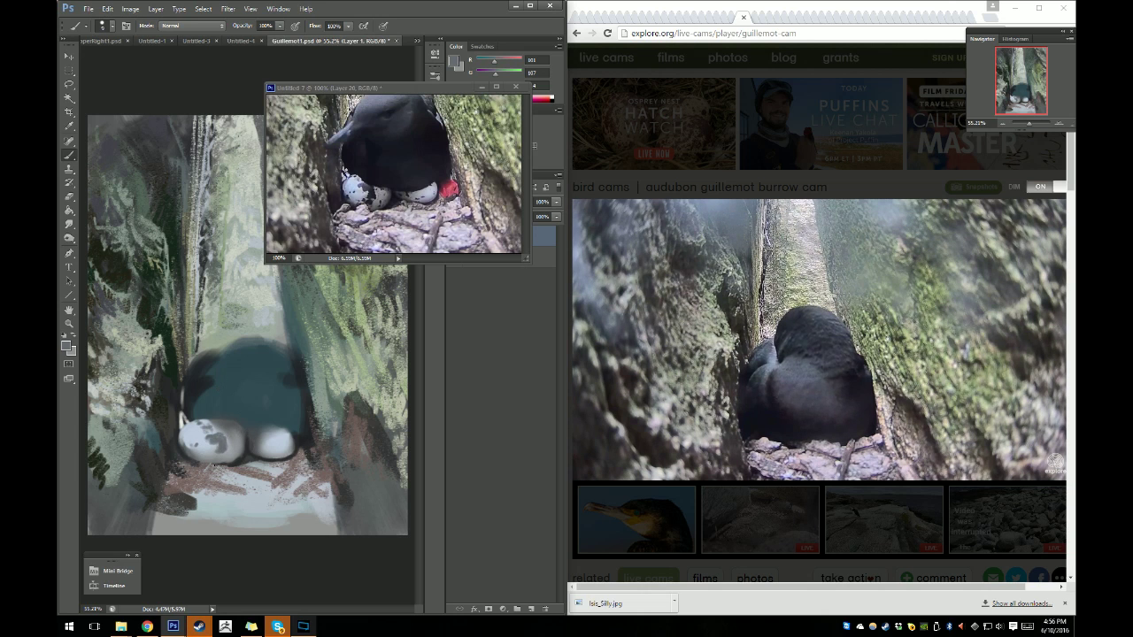
Choose a lighter blue for the eggs and enlarge the brush.
right_click(221, 434)
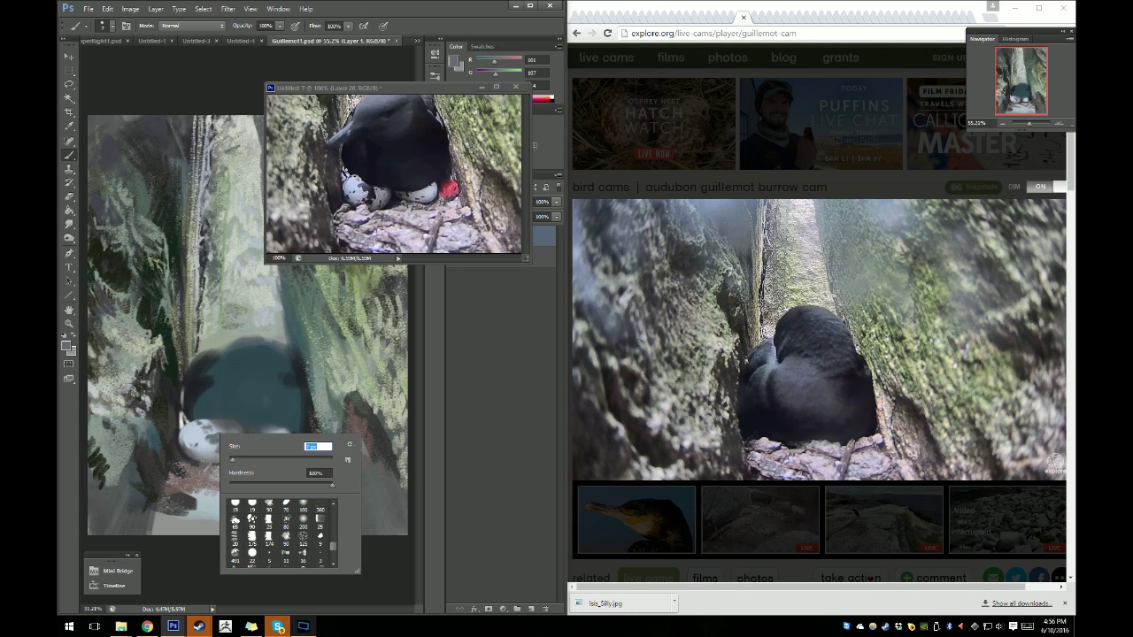
key(Return)
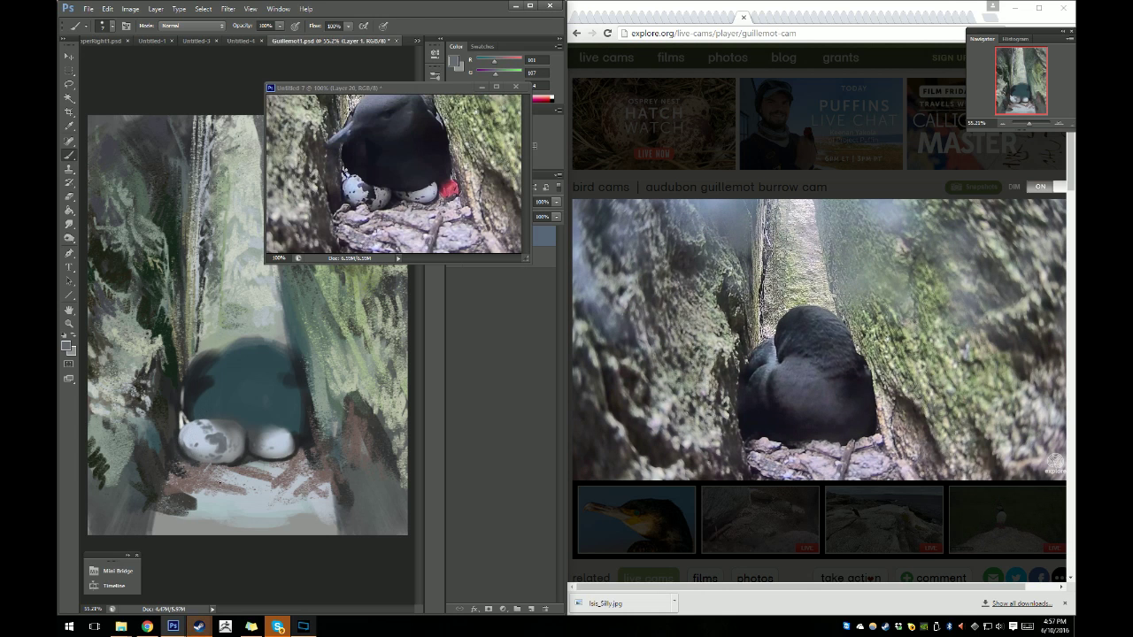
click(67, 344)
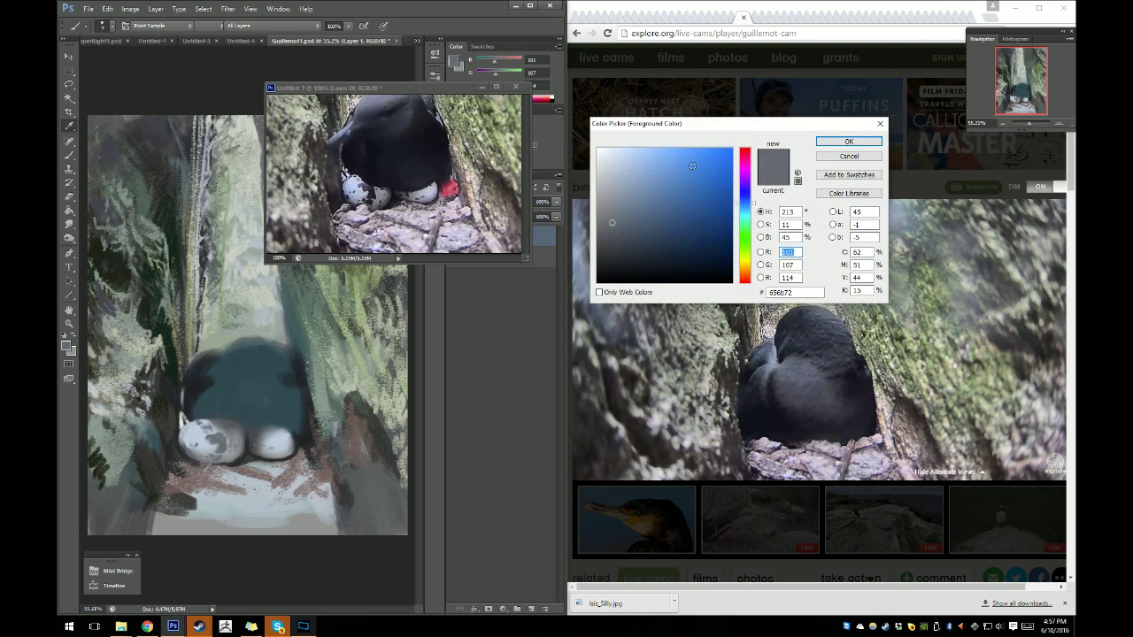
click(620, 157)
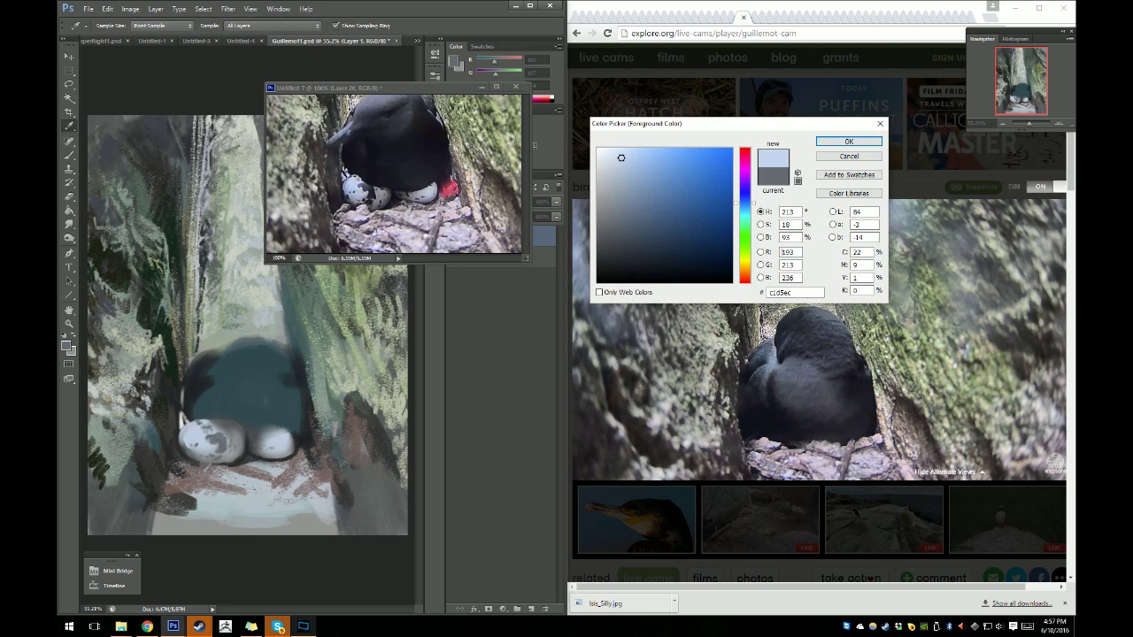
click(848, 142)
key(b)
right_click(206, 434)
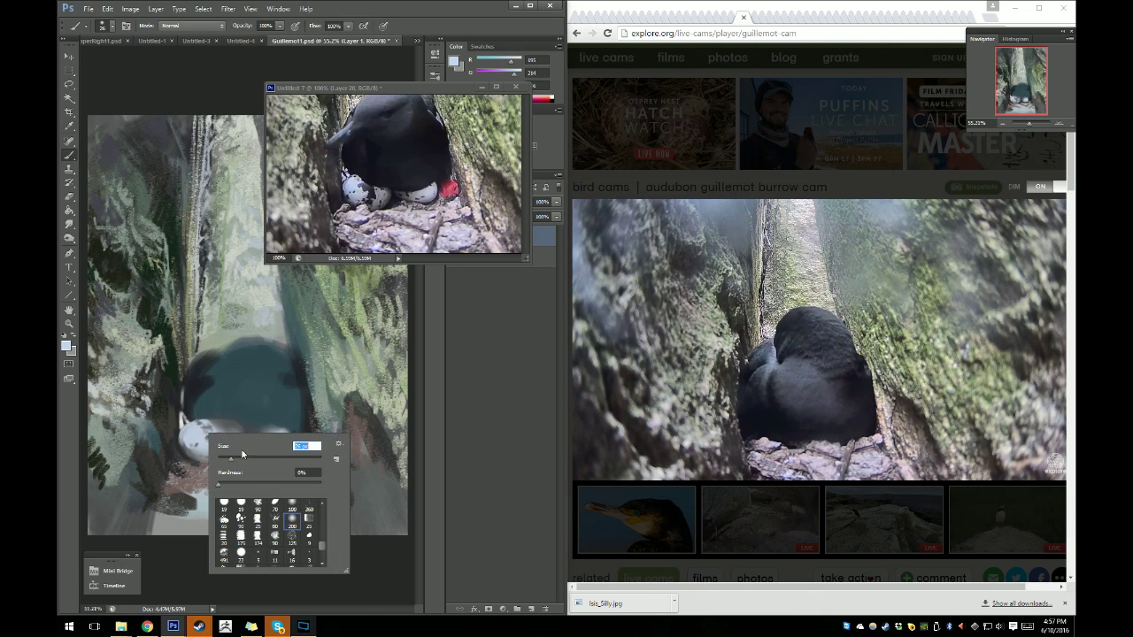
key(bracketright)
key(bracketright)
key(Return)
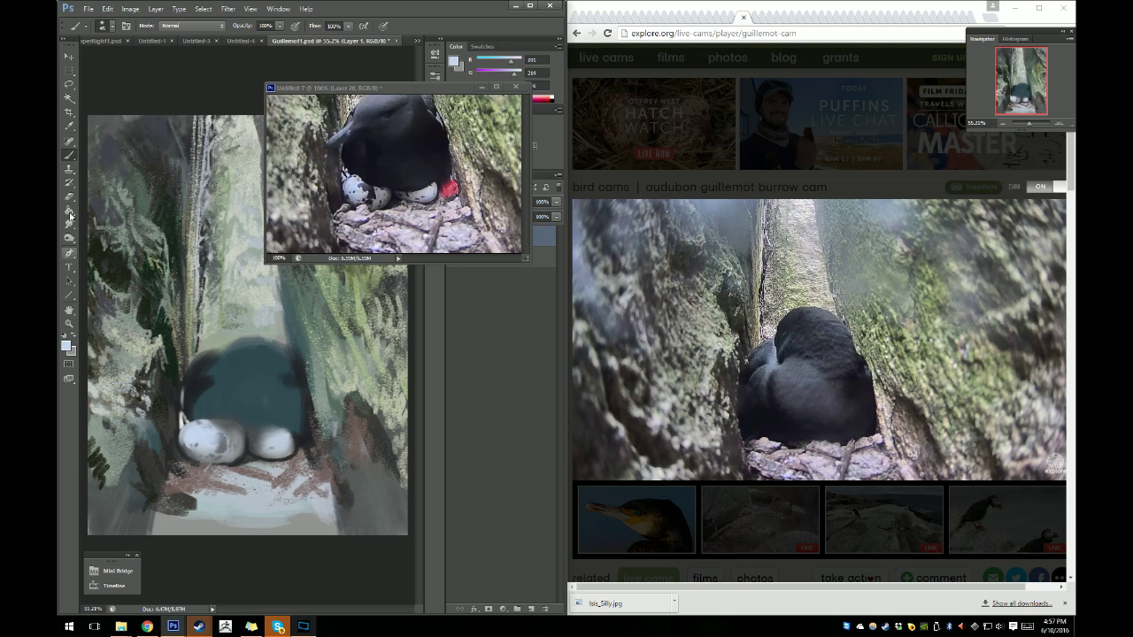
Set a dark grey, switch to a 5 px hard round brush, and dab a speckle on the left egg.
click(68, 345)
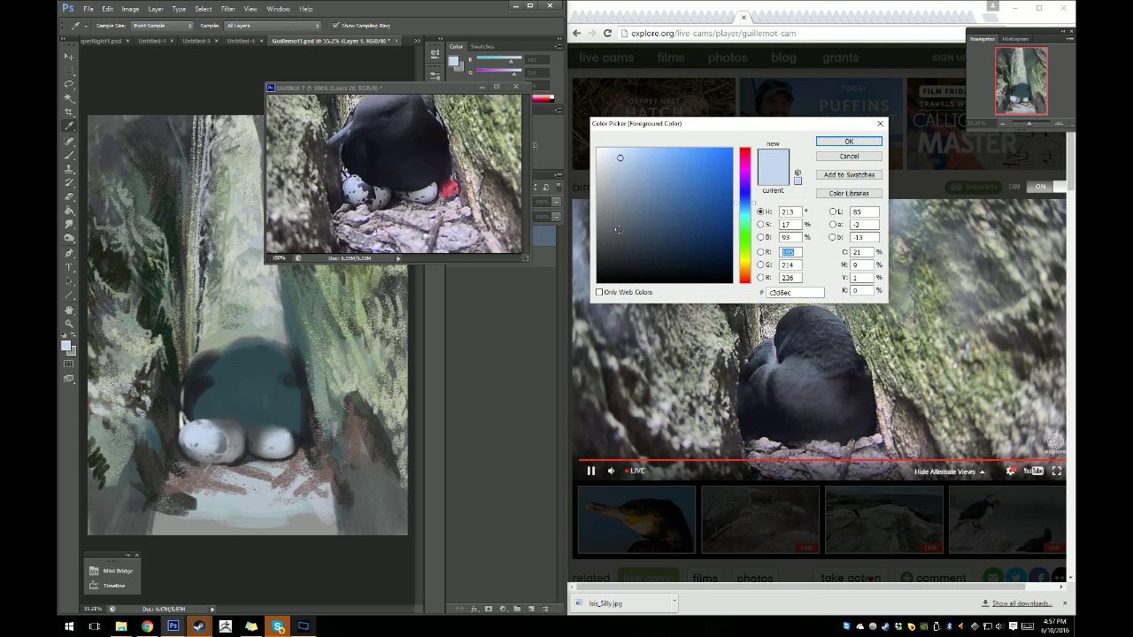
click(618, 232)
click(619, 232)
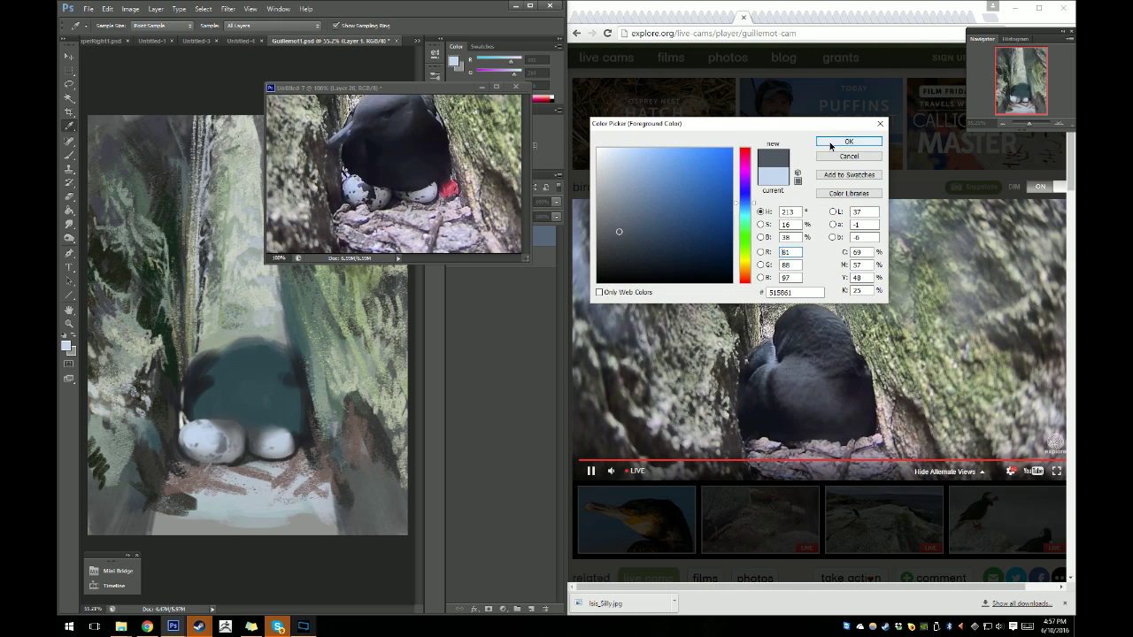
key(Return)
right_click(212, 423)
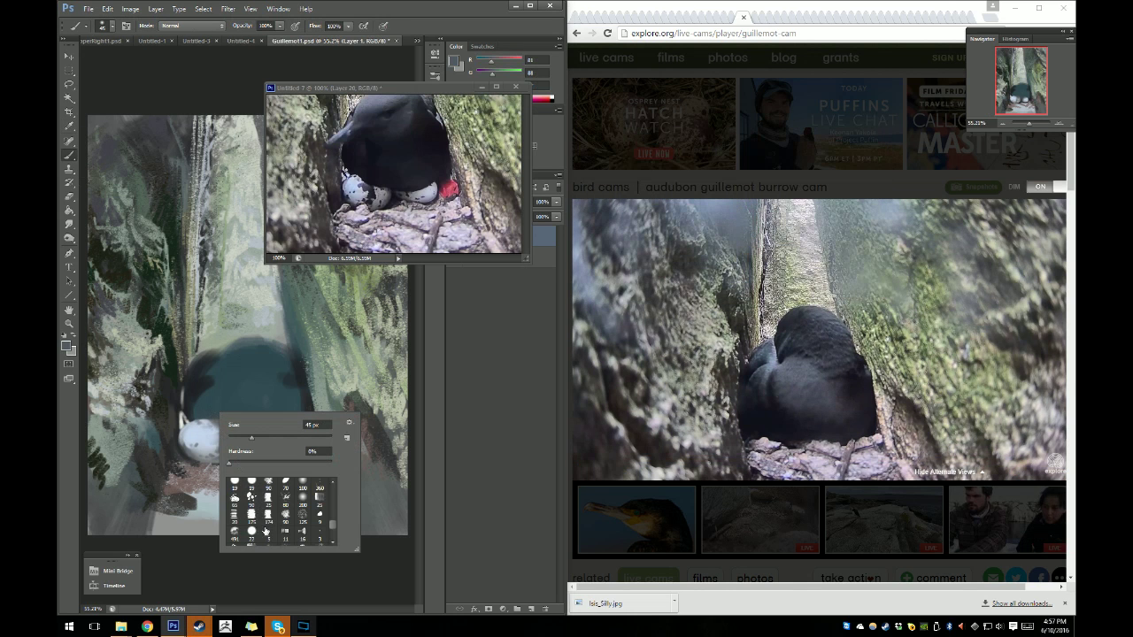
click(270, 539)
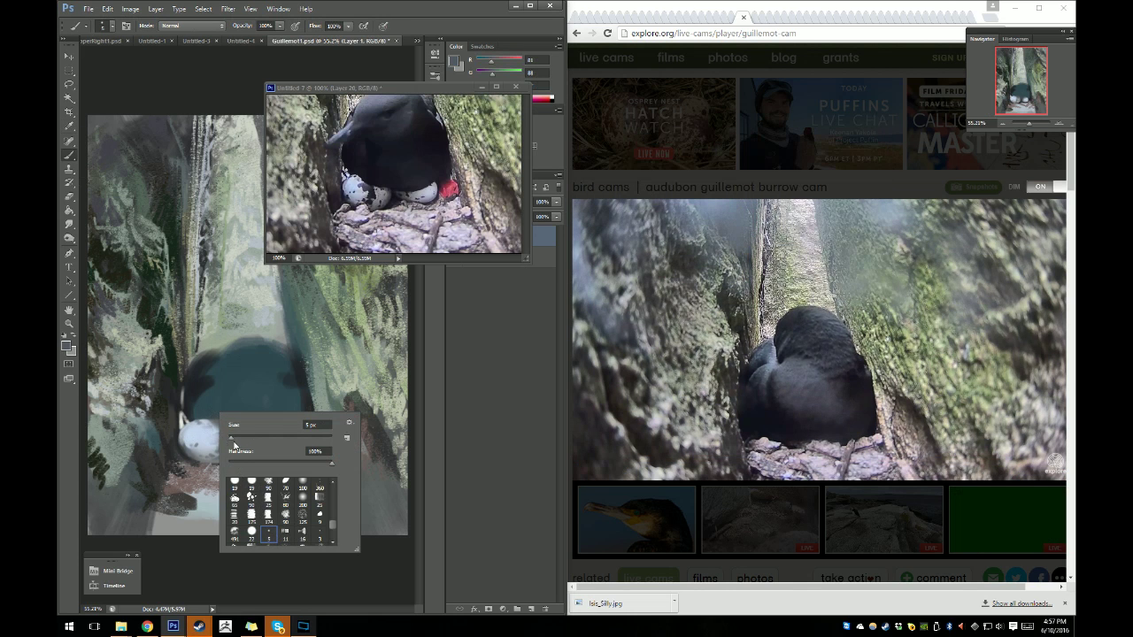
click(232, 440)
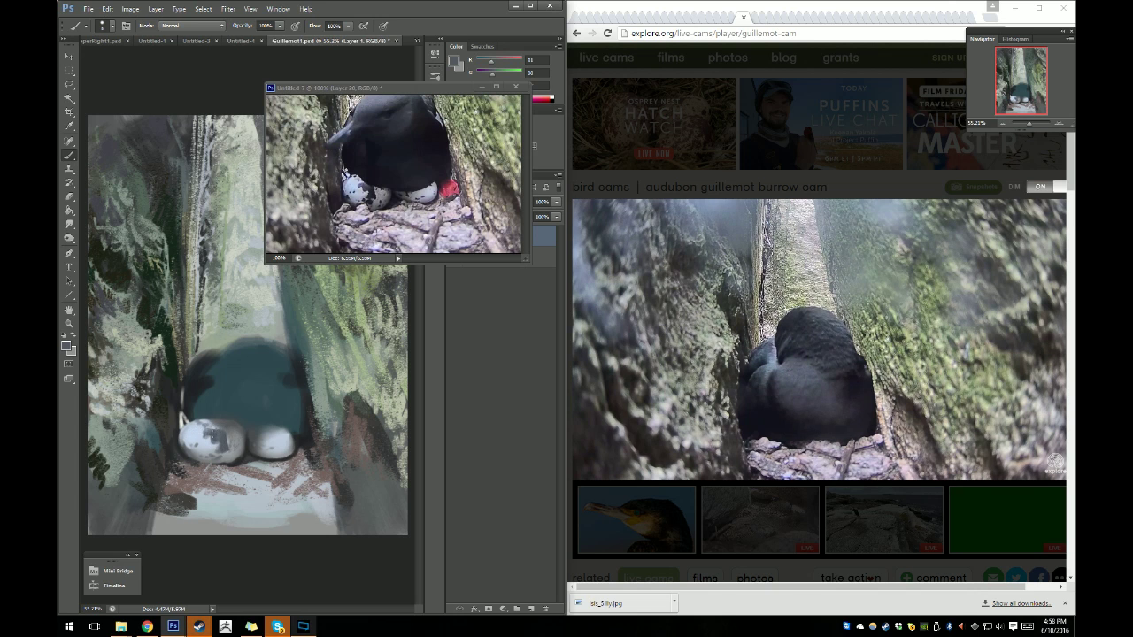
click(213, 435)
Touch up the speckles with the sampled light egg colour and a dark tone.
click(70, 127)
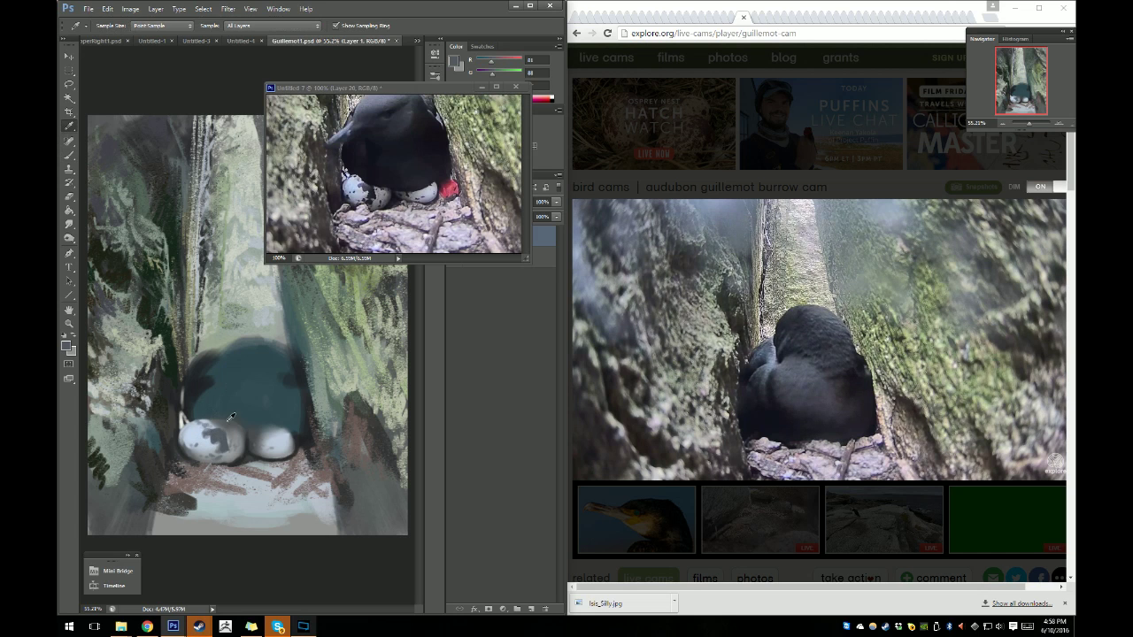
click(209, 437)
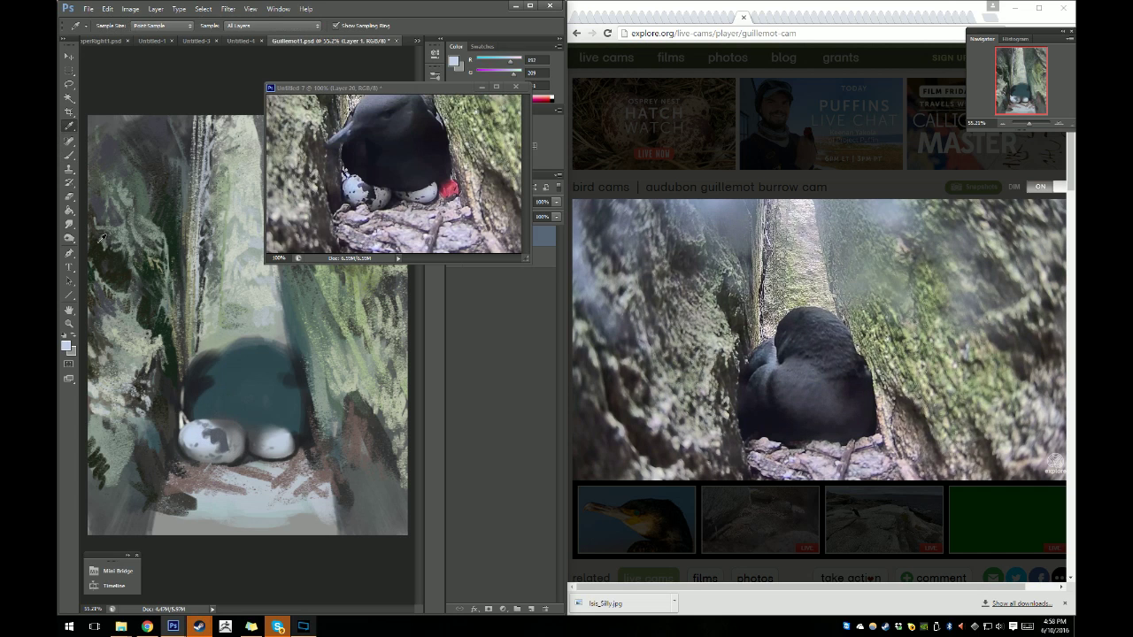
click(69, 156)
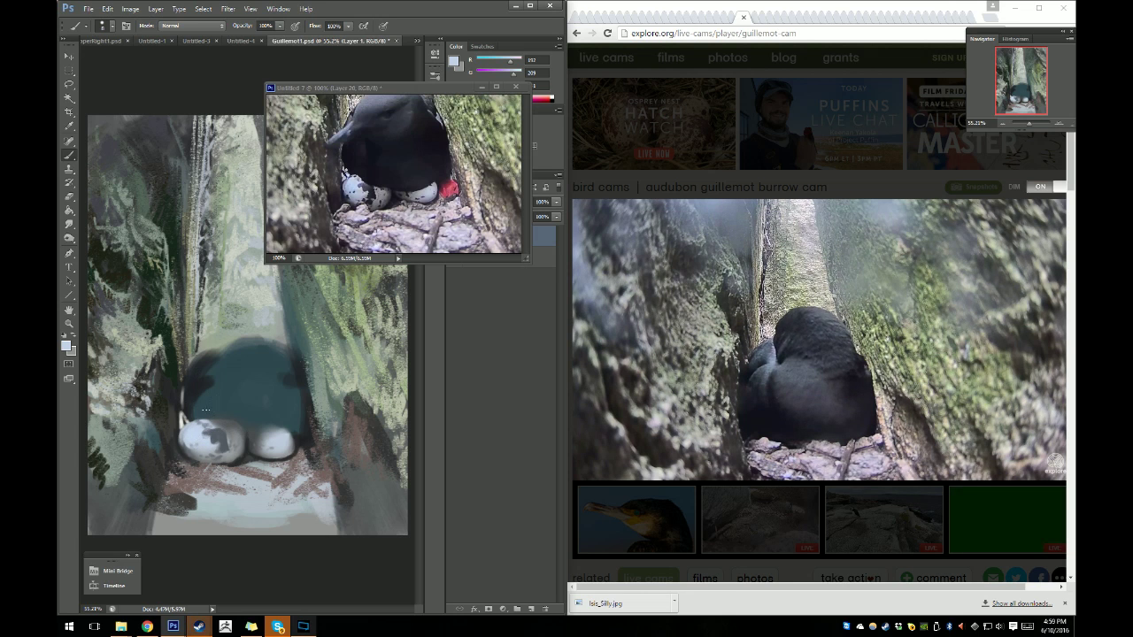
key(i)
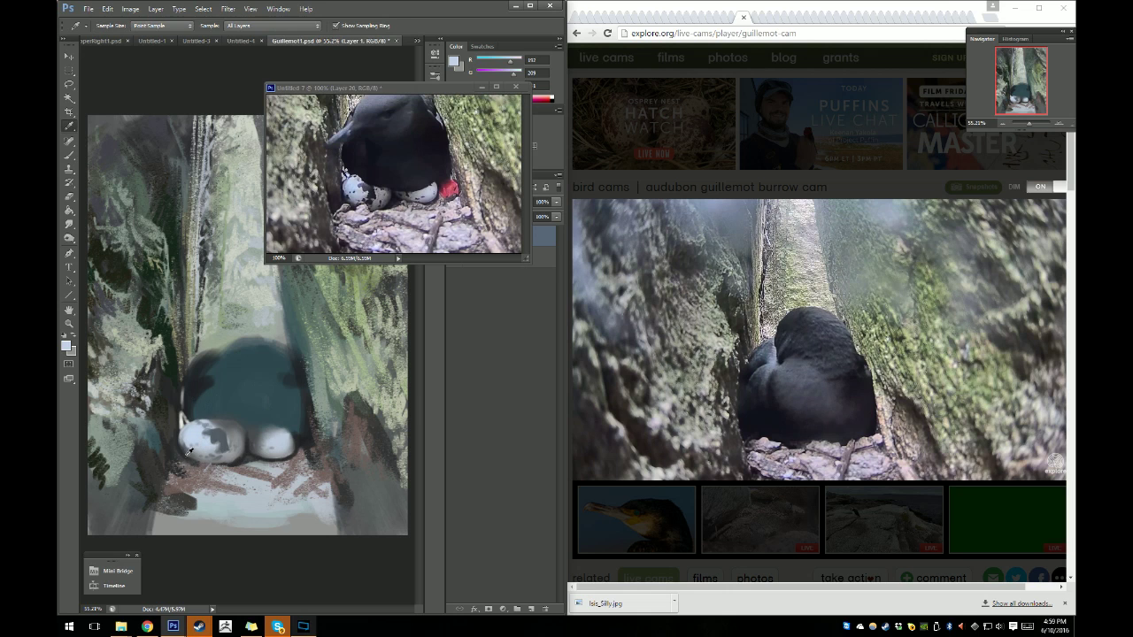
click(190, 453)
click(69, 154)
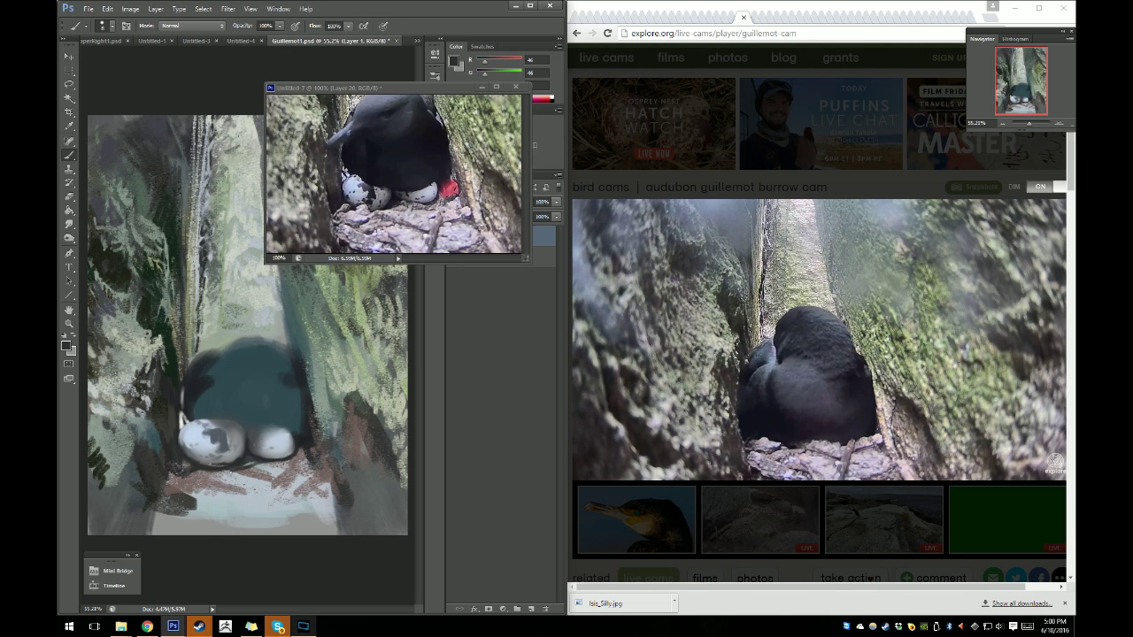
click(69, 126)
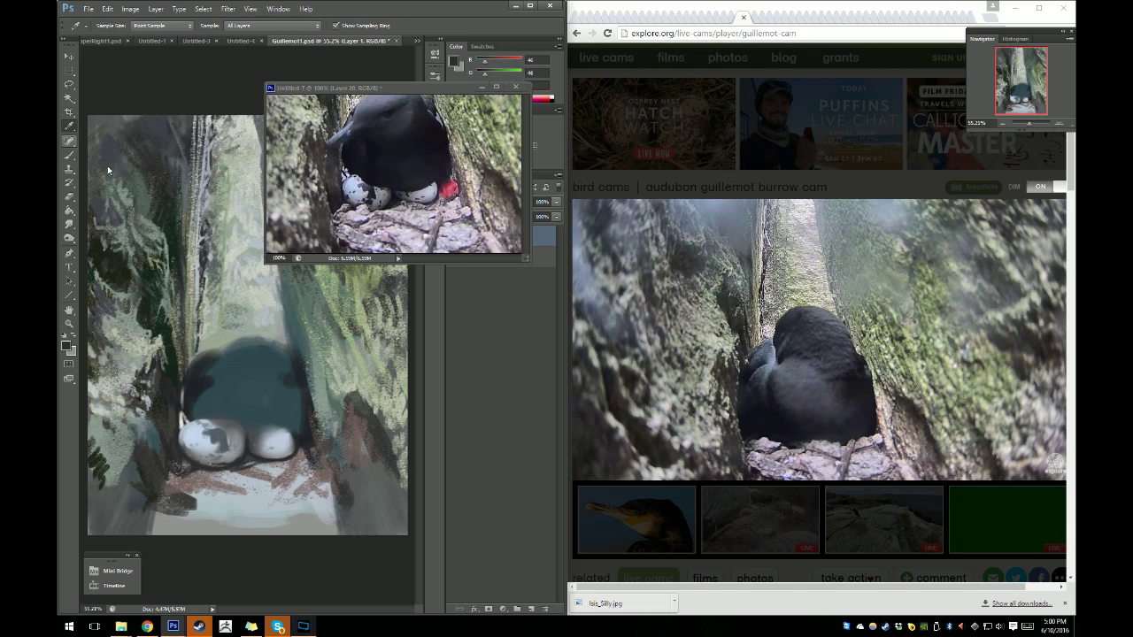
Sample the pale egg colour and resume brushing the left egg's speckles.
click(189, 444)
key(b)
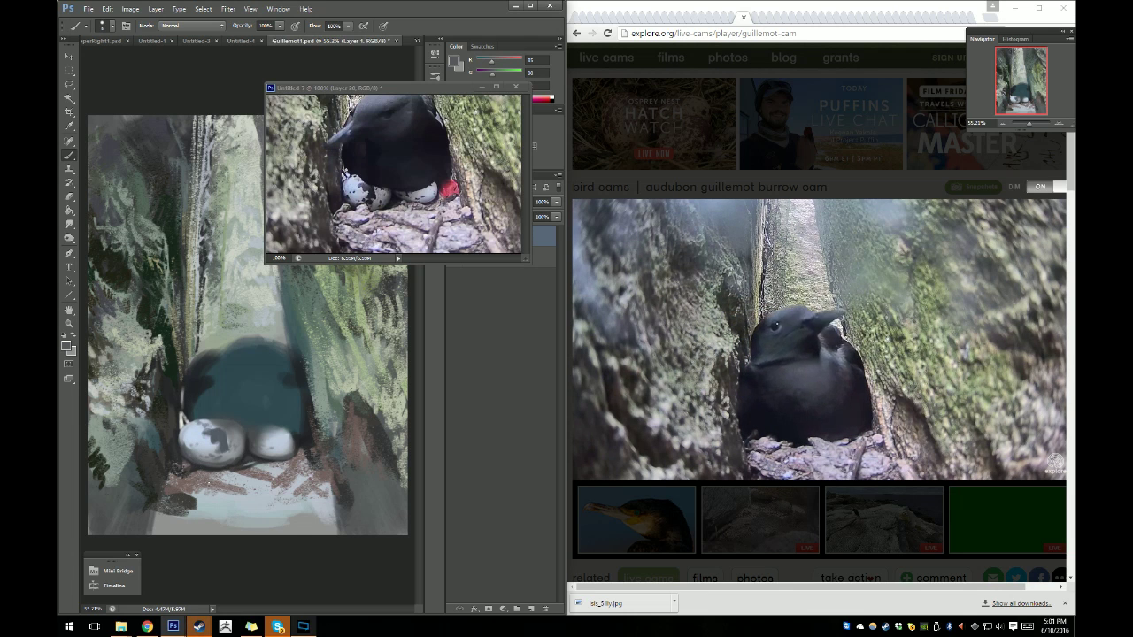
Paint shadows and bold blotches on the left egg using dark and egg tones sampled nearby.
click(69, 129)
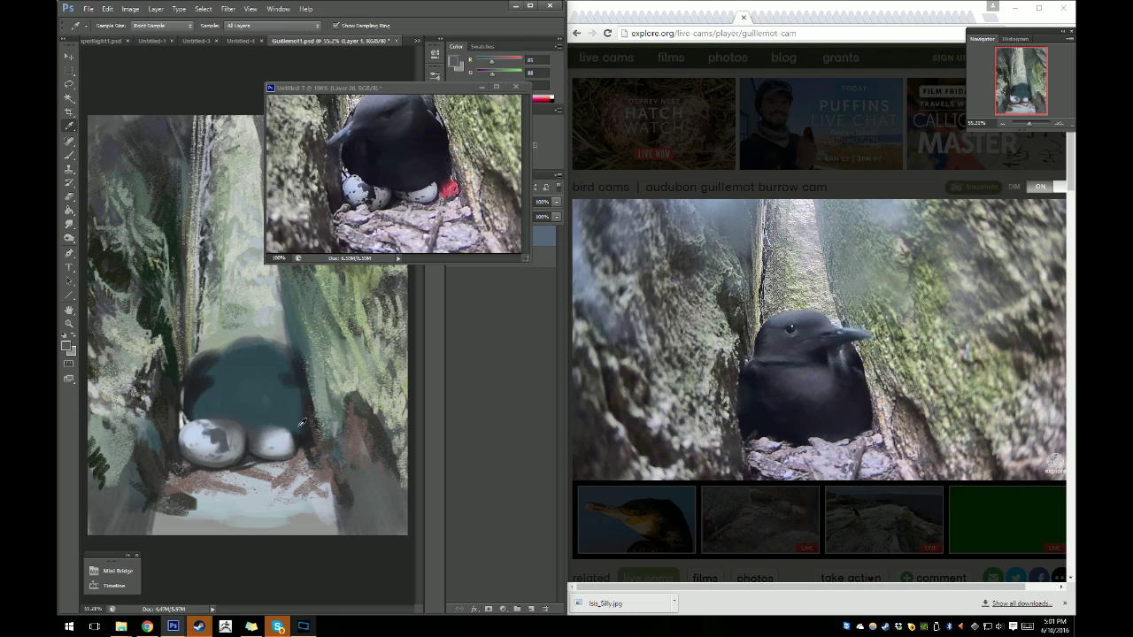
drag(164, 414, 161, 412)
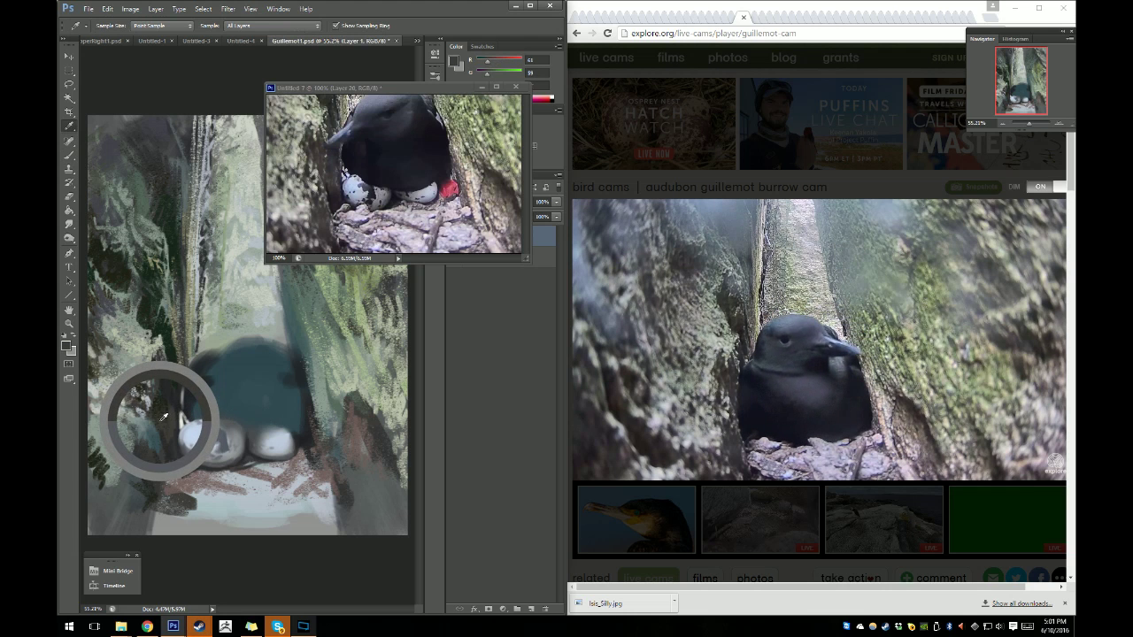
key(b)
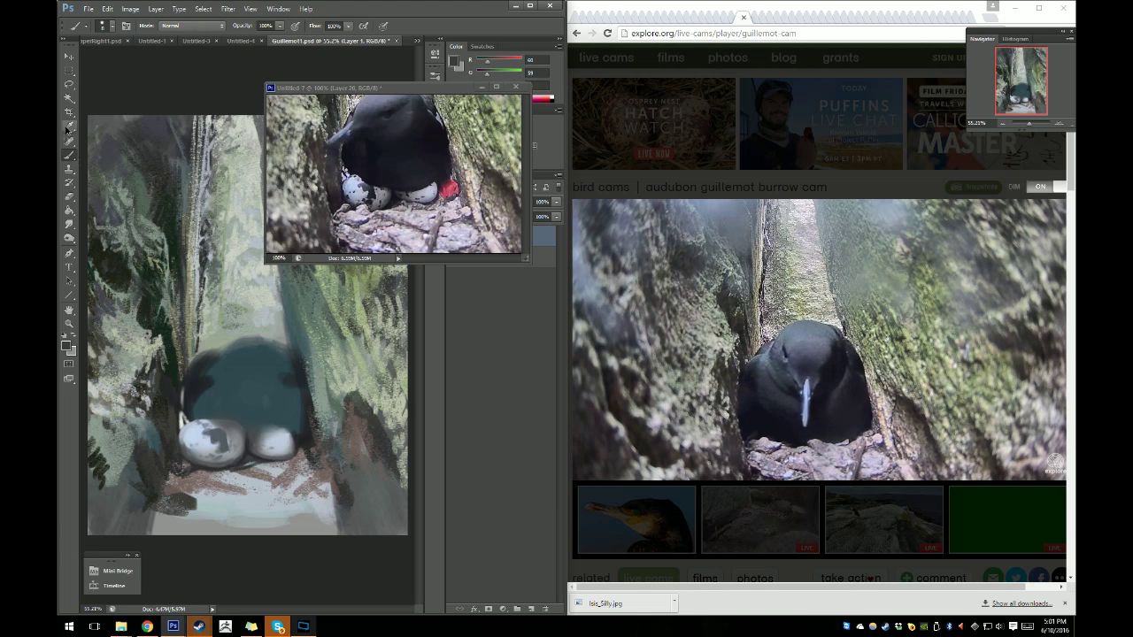
key(i)
click(180, 402)
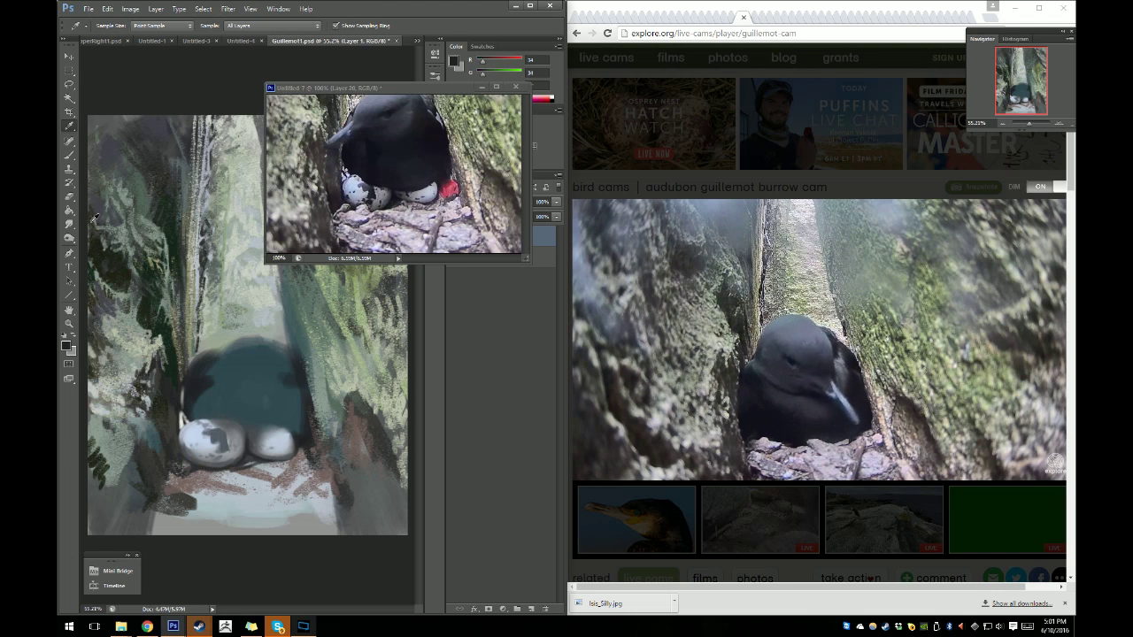
key(b)
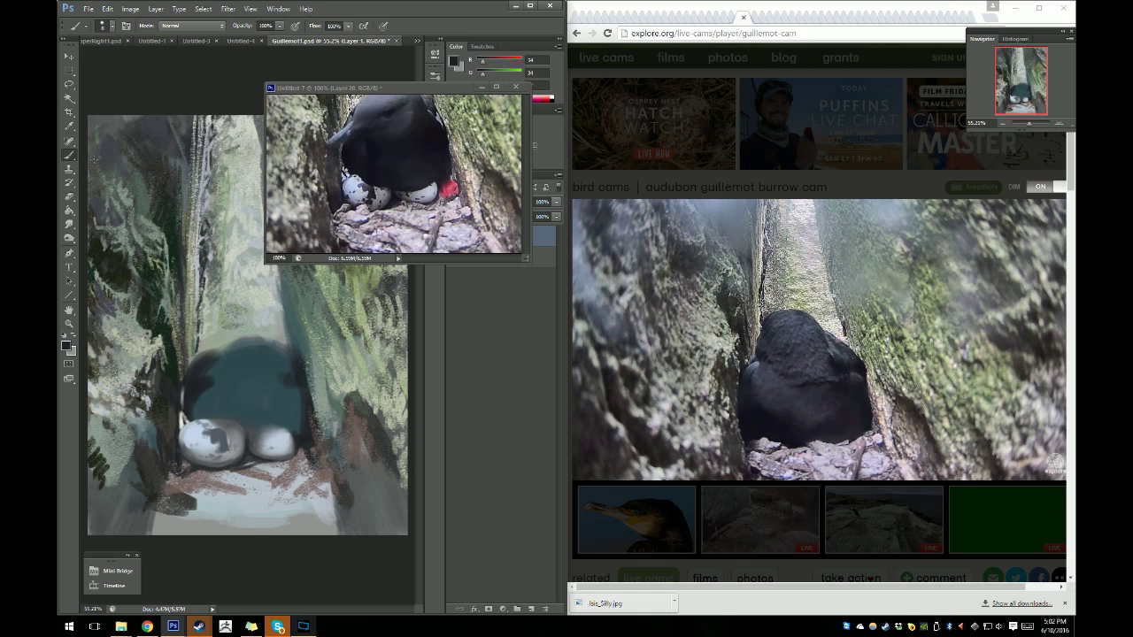
key(i)
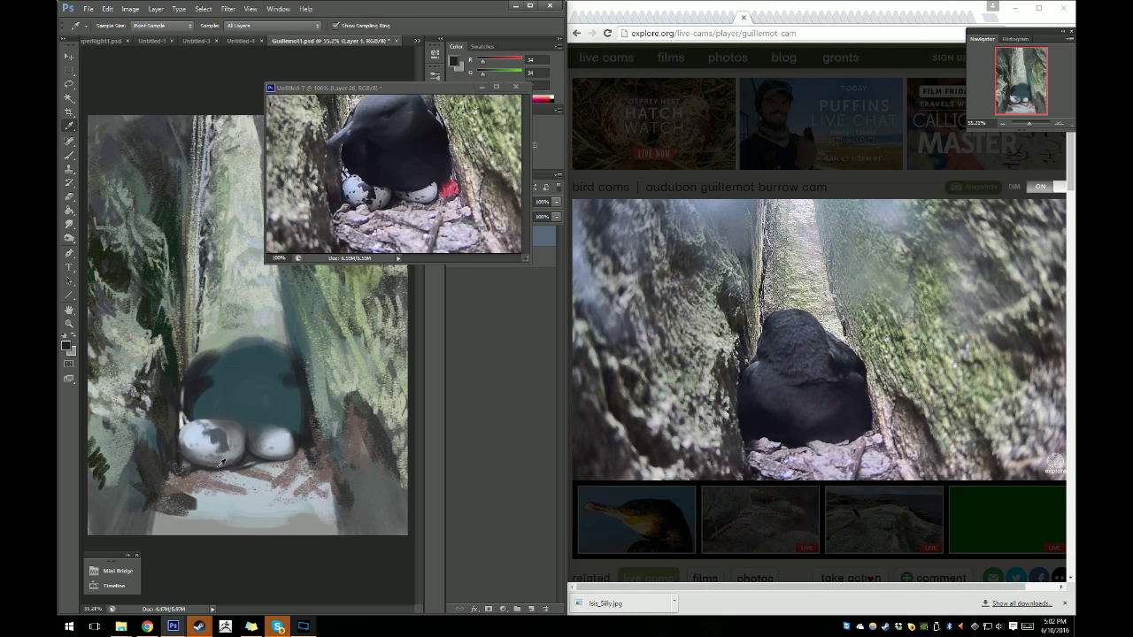
click(189, 457)
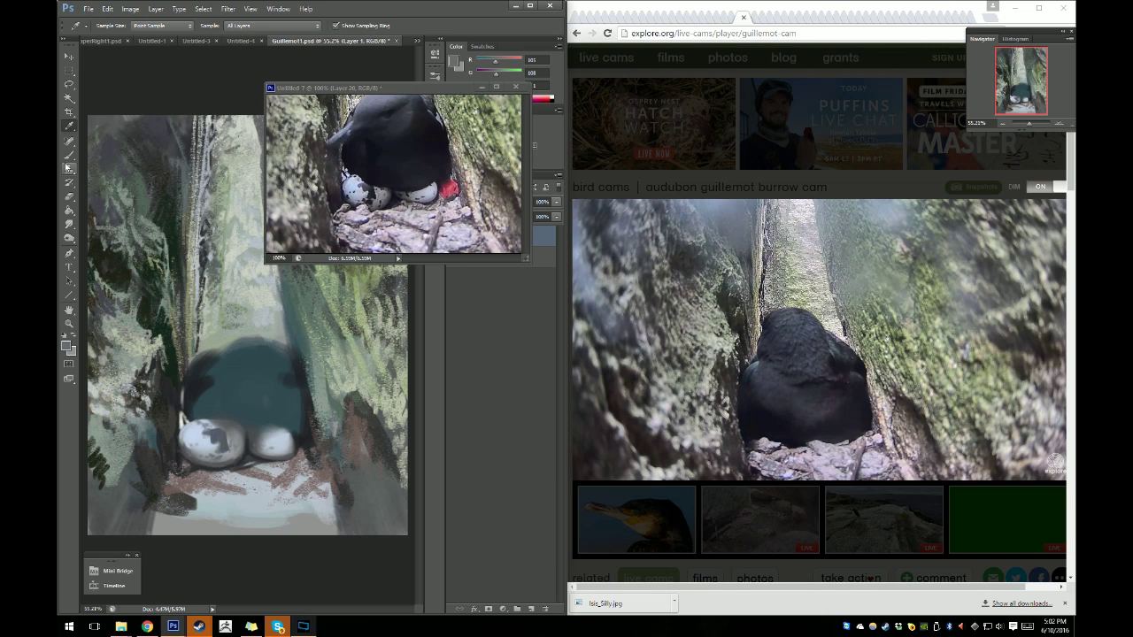
key(b)
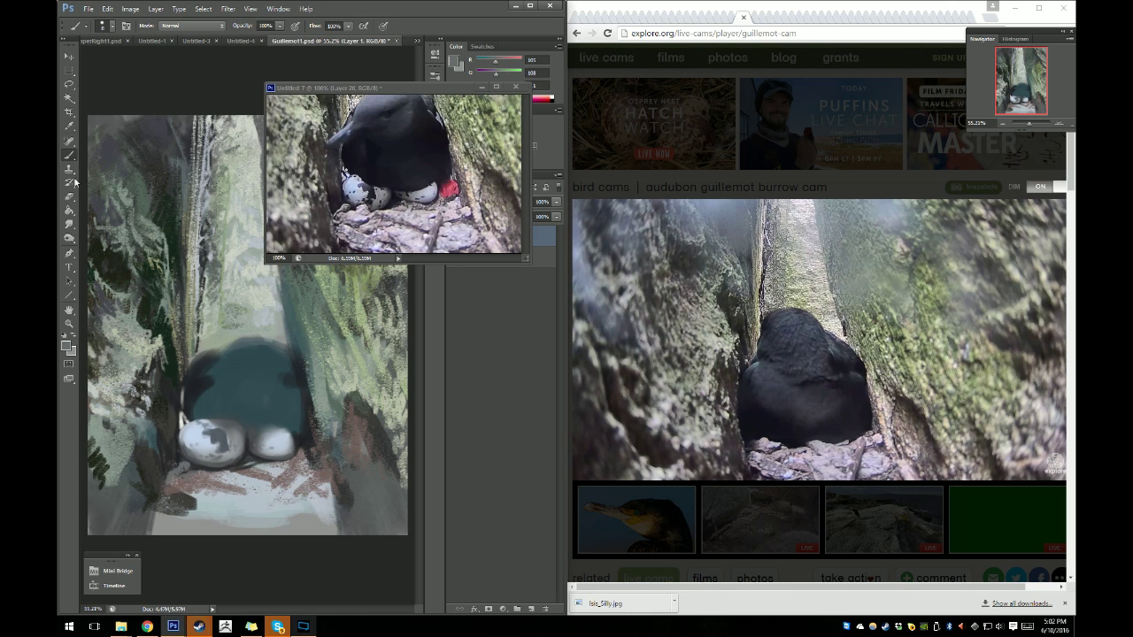
Sample the left egg's colour, then dab two dark speckles onto the left egg.
key(i)
click(182, 451)
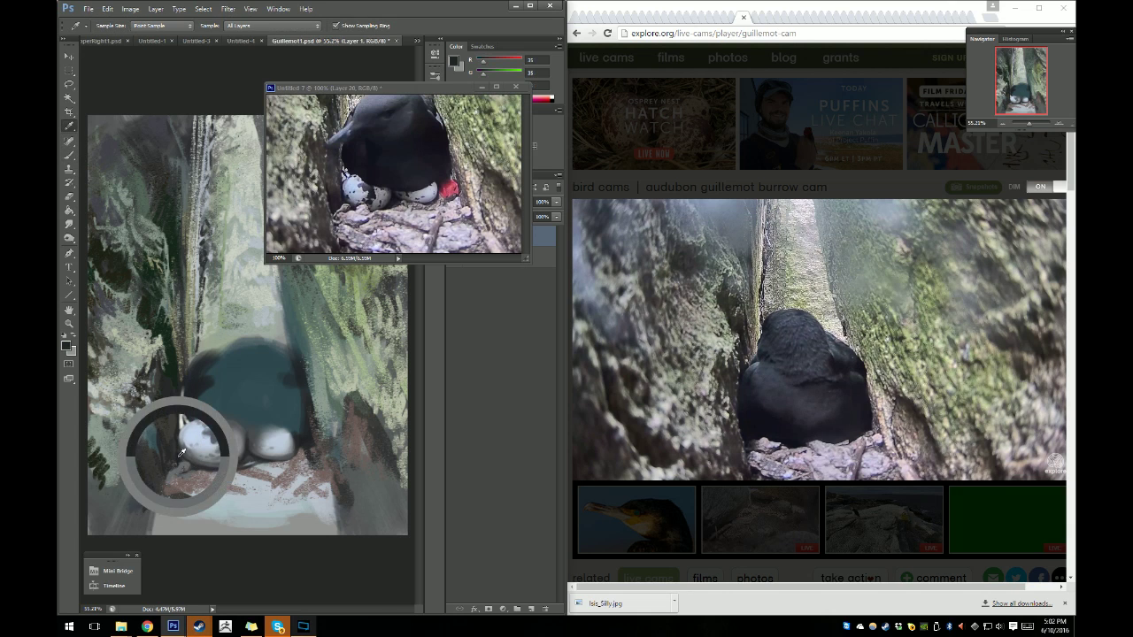
key(b)
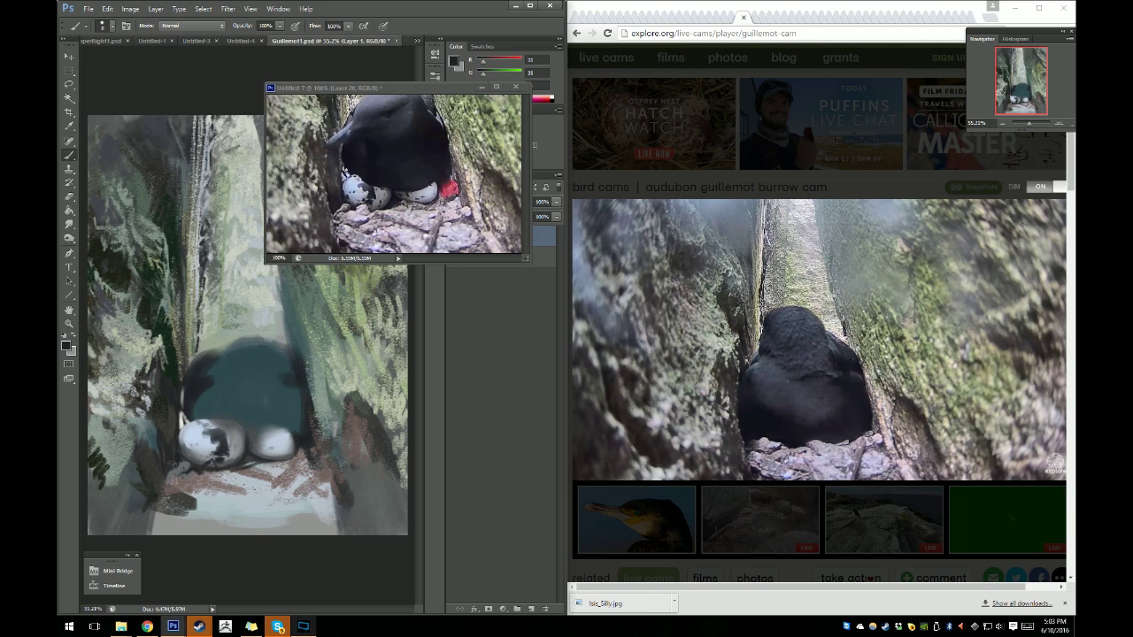
click(211, 459)
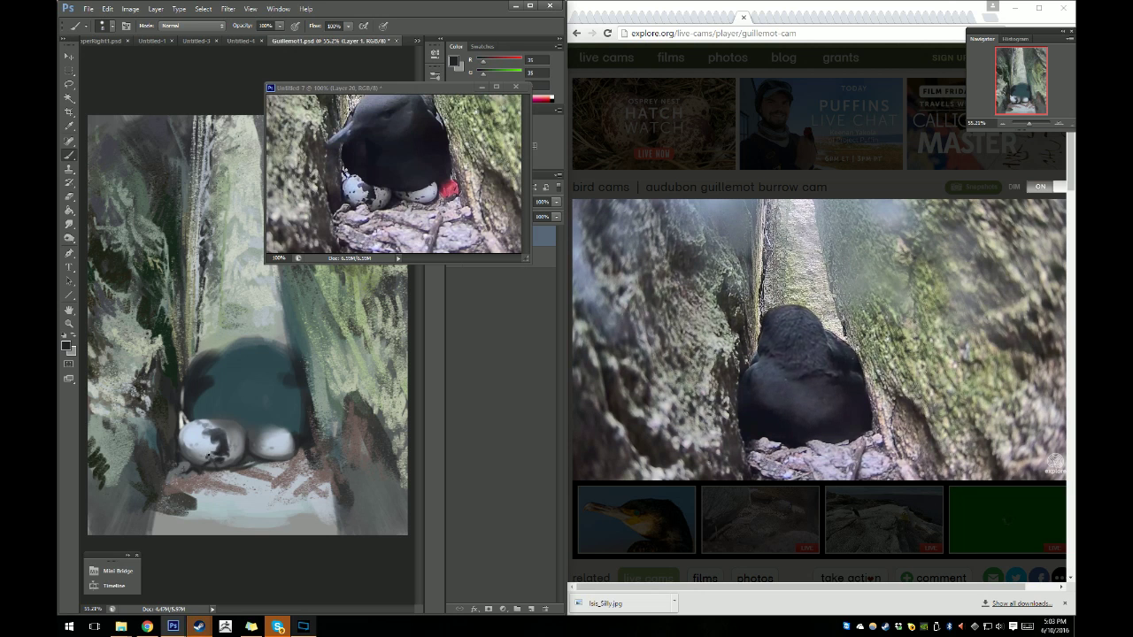
click(209, 456)
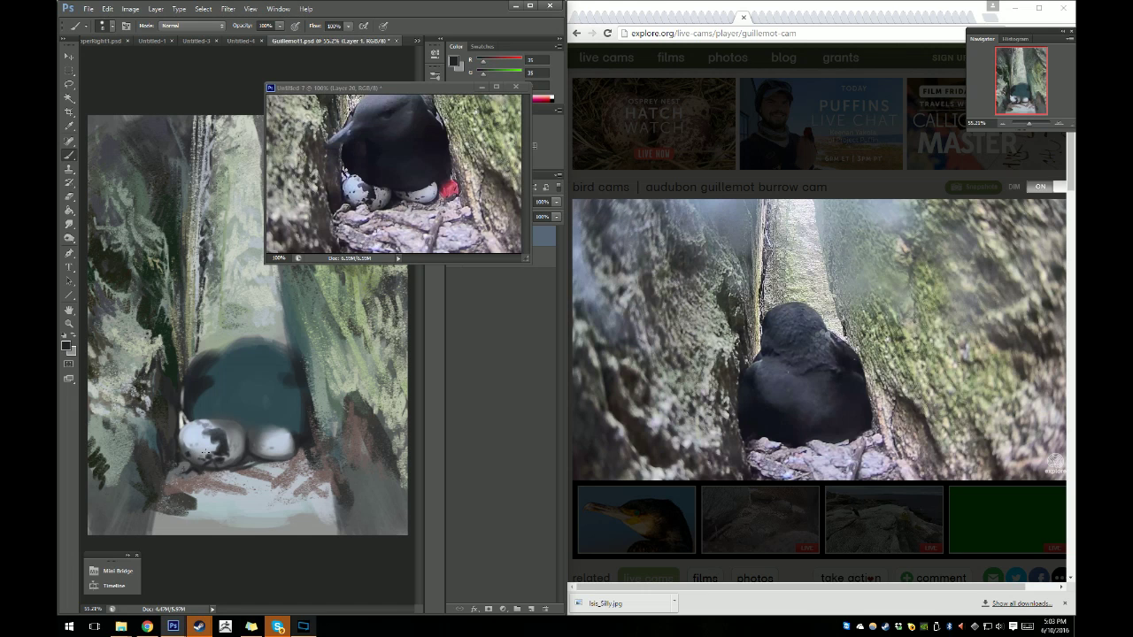
Dot more dark speckles across both the left and right eggs.
click(189, 448)
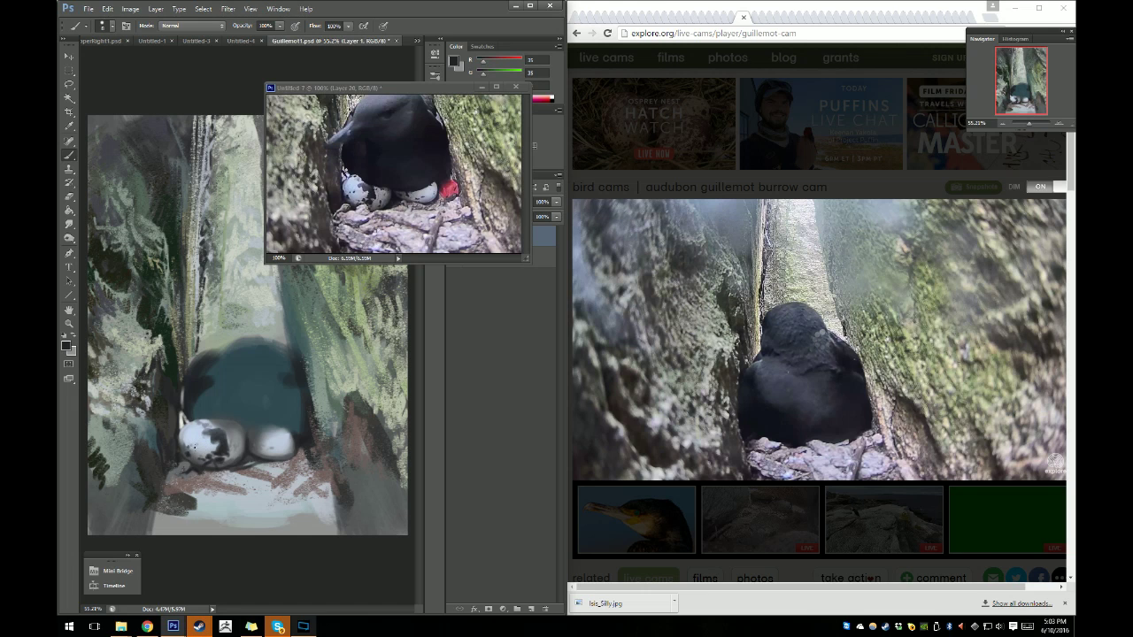
click(193, 444)
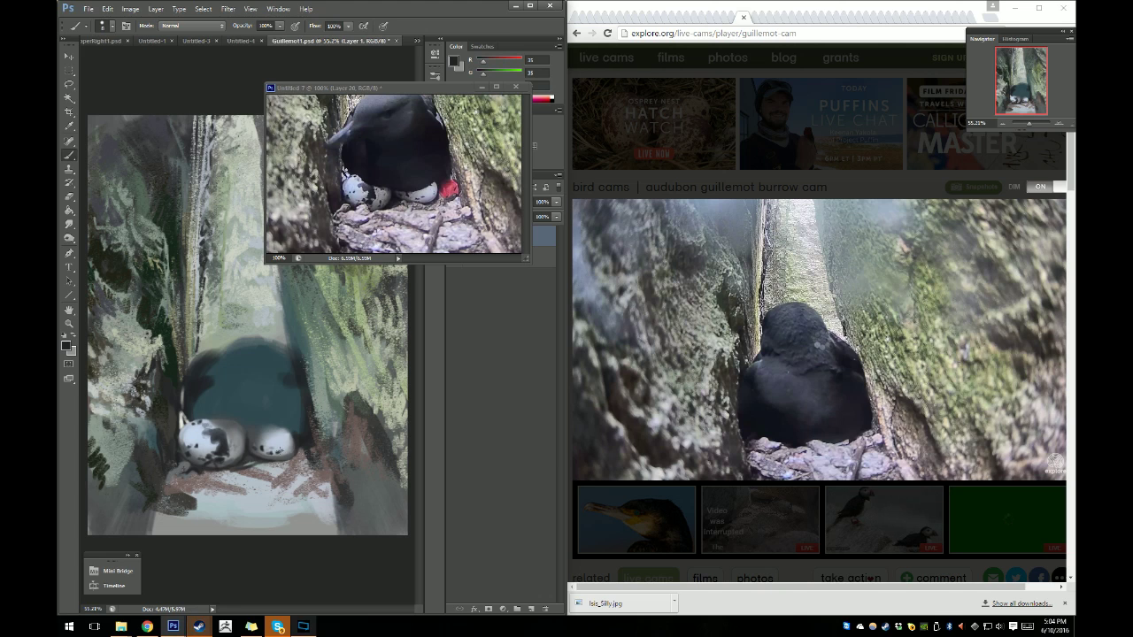
click(285, 439)
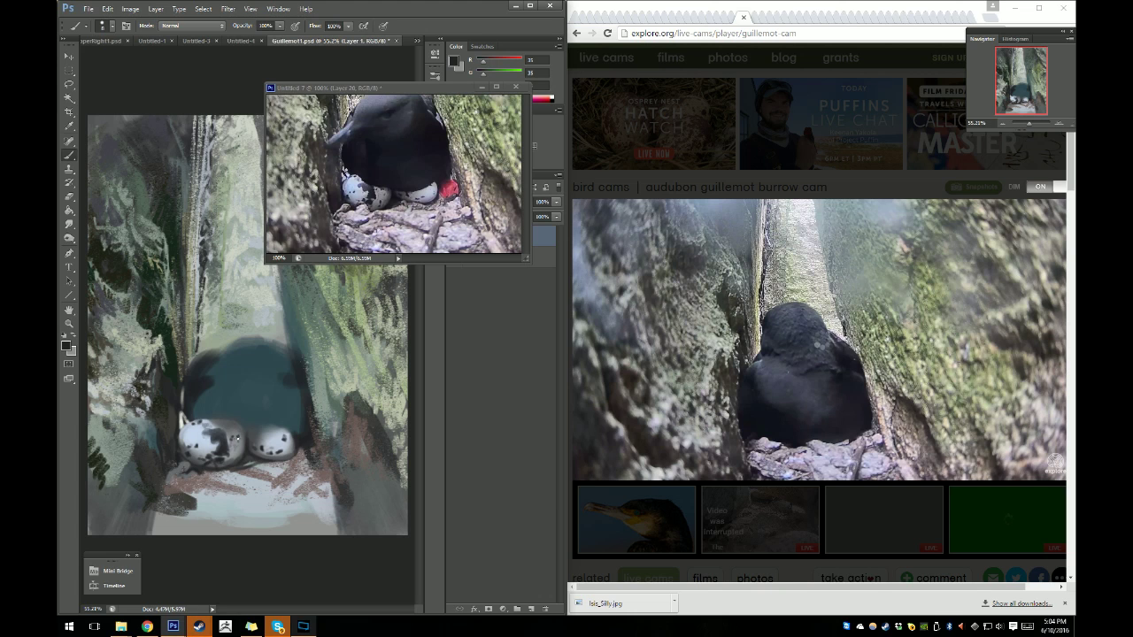
click(236, 439)
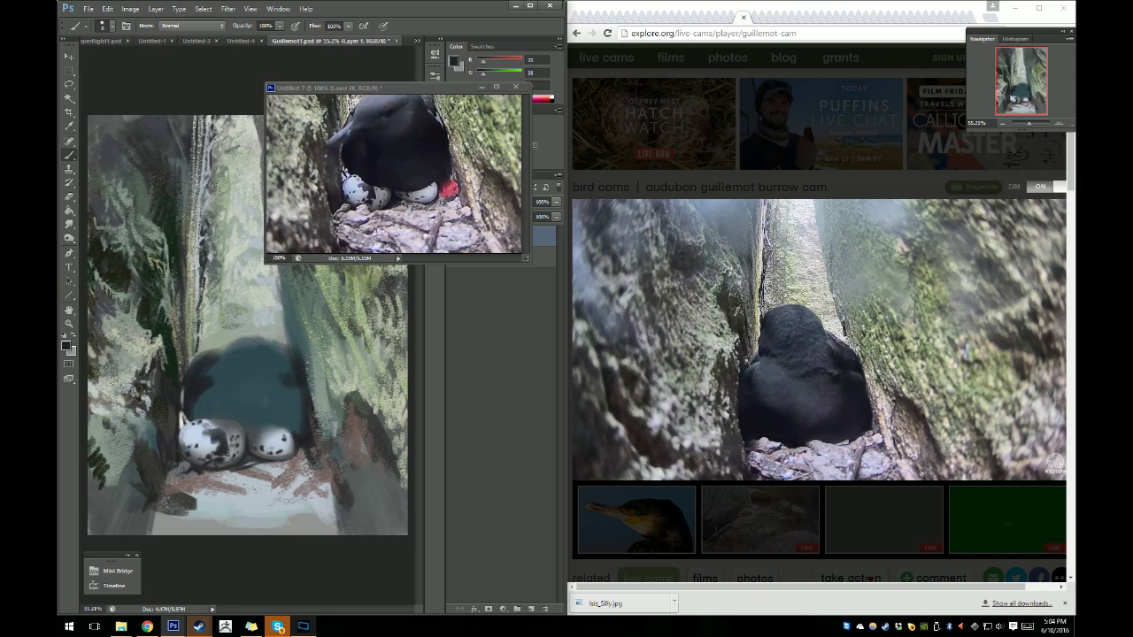
Sample a muted greyish-brown (#a1908f) from near the nest floor as the paint colour.
key(i)
click(134, 255)
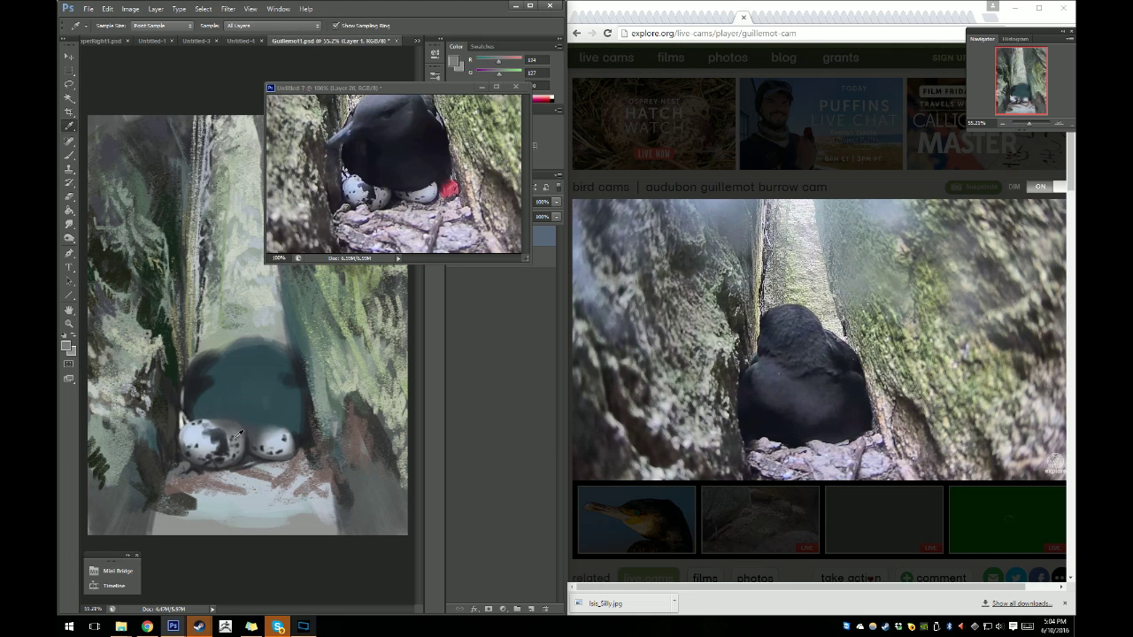
key(b)
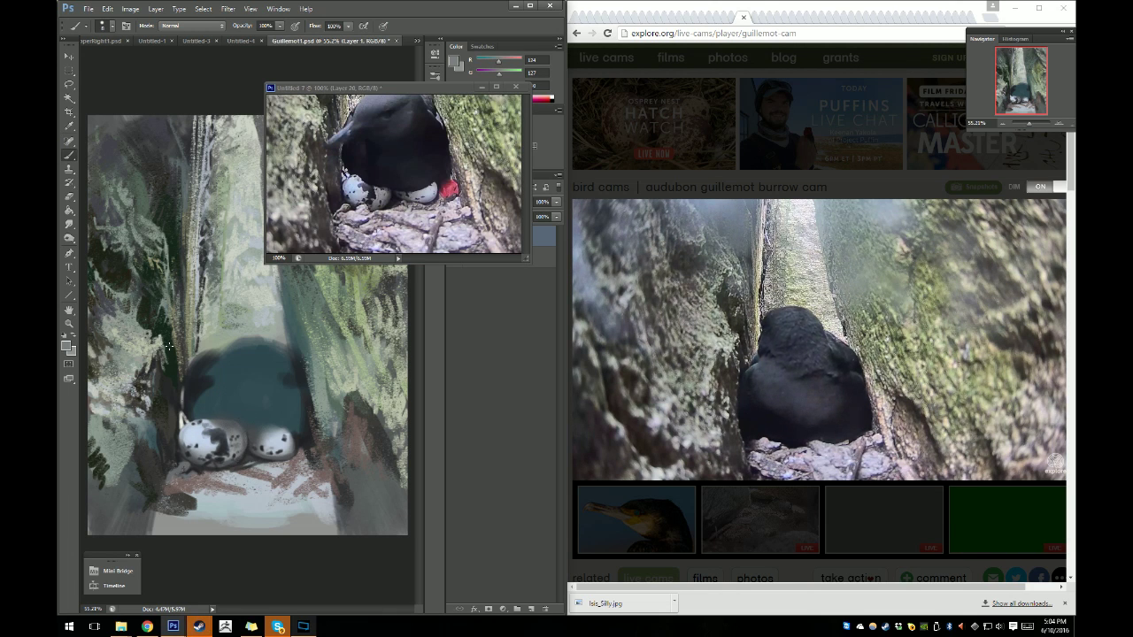
key(i)
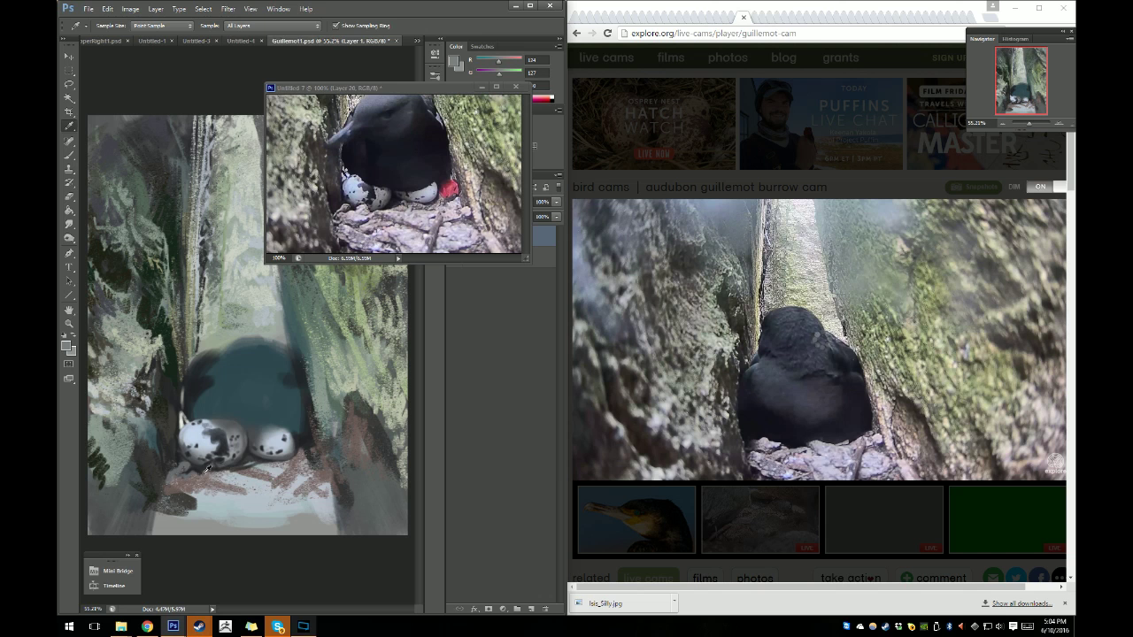
click(187, 414)
click(69, 347)
Set a pale greyish-pink paint colour and the textured 175 brush preset.
click(610, 198)
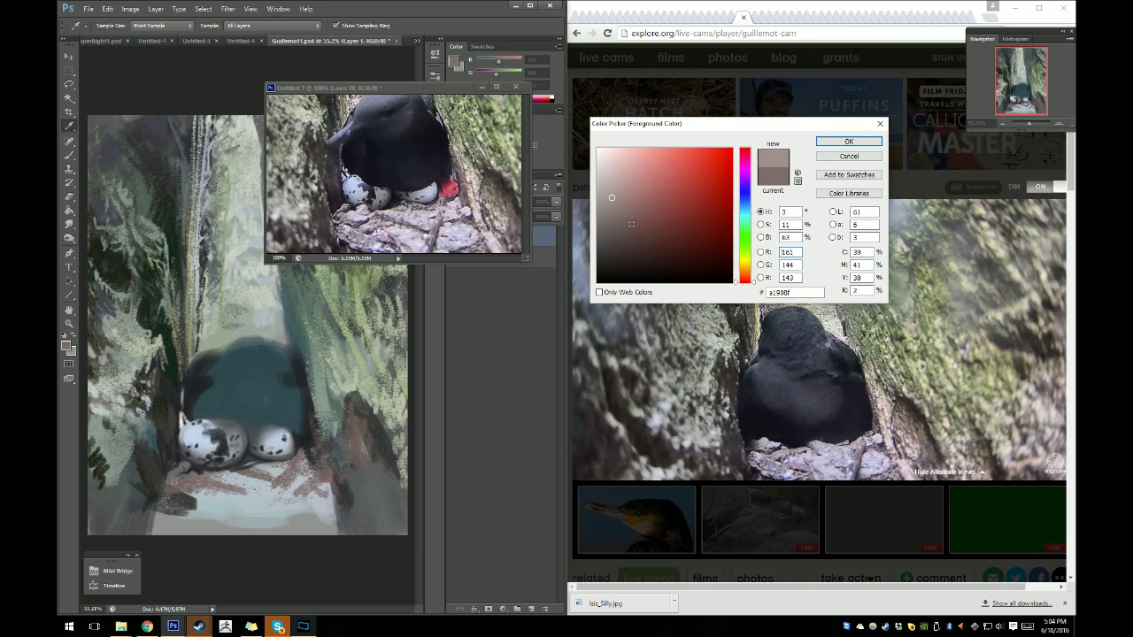
click(614, 192)
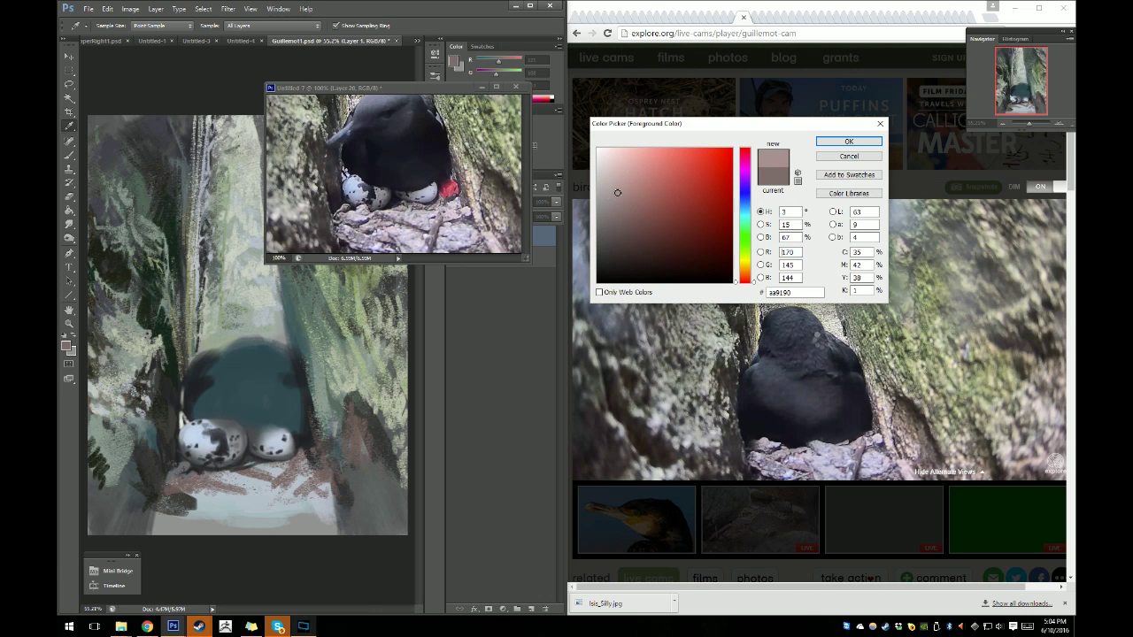
click(836, 143)
key(b)
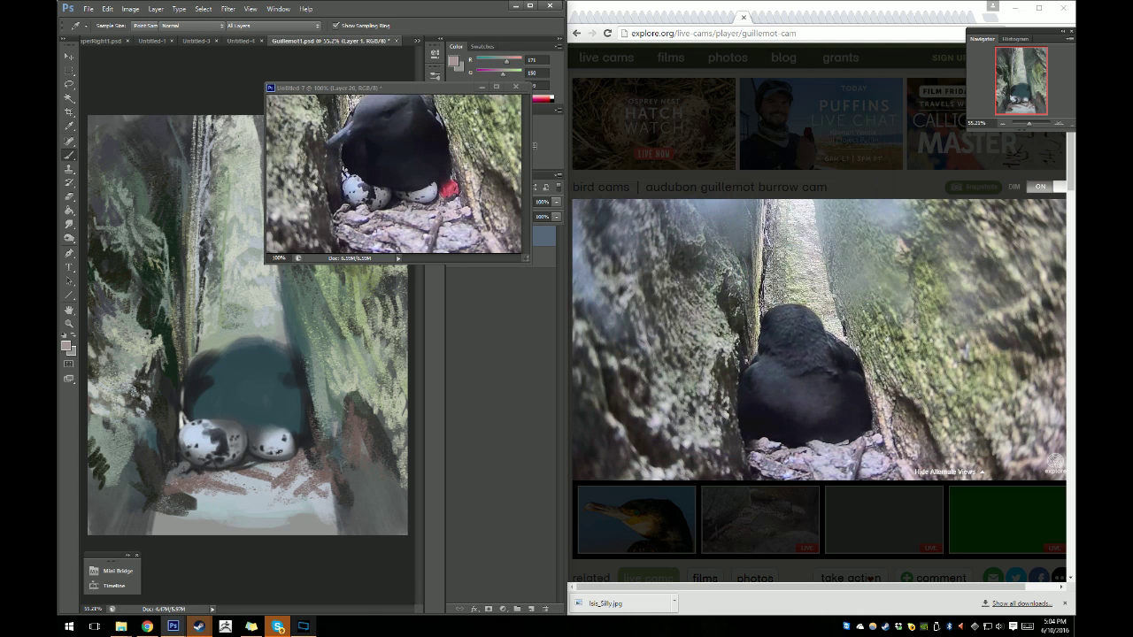
right_click(288, 436)
click(317, 536)
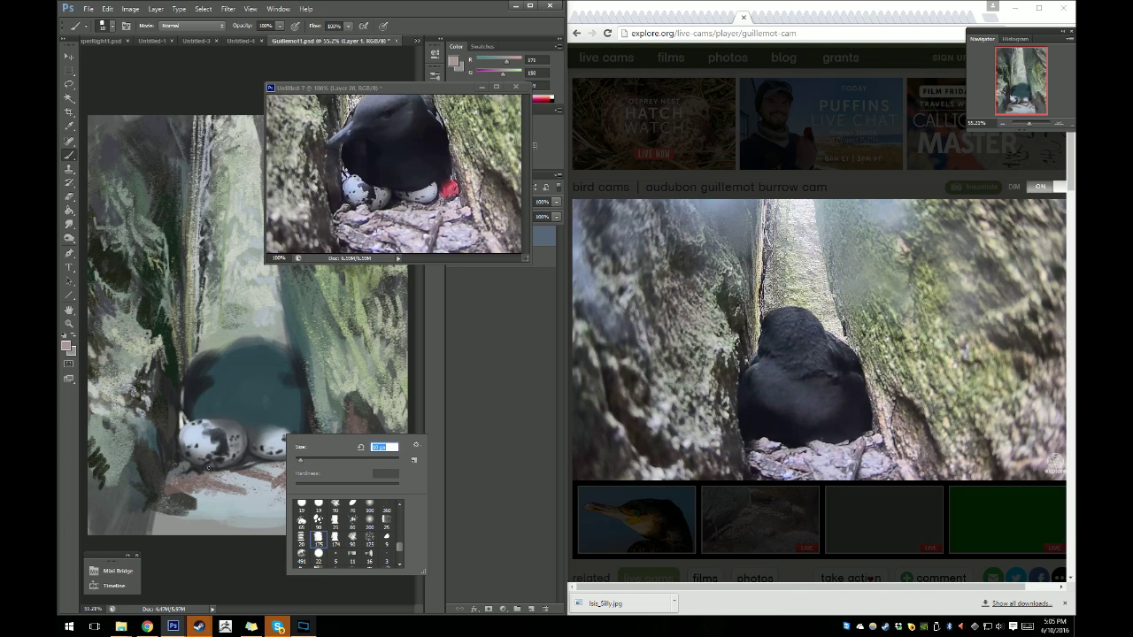
key(Return)
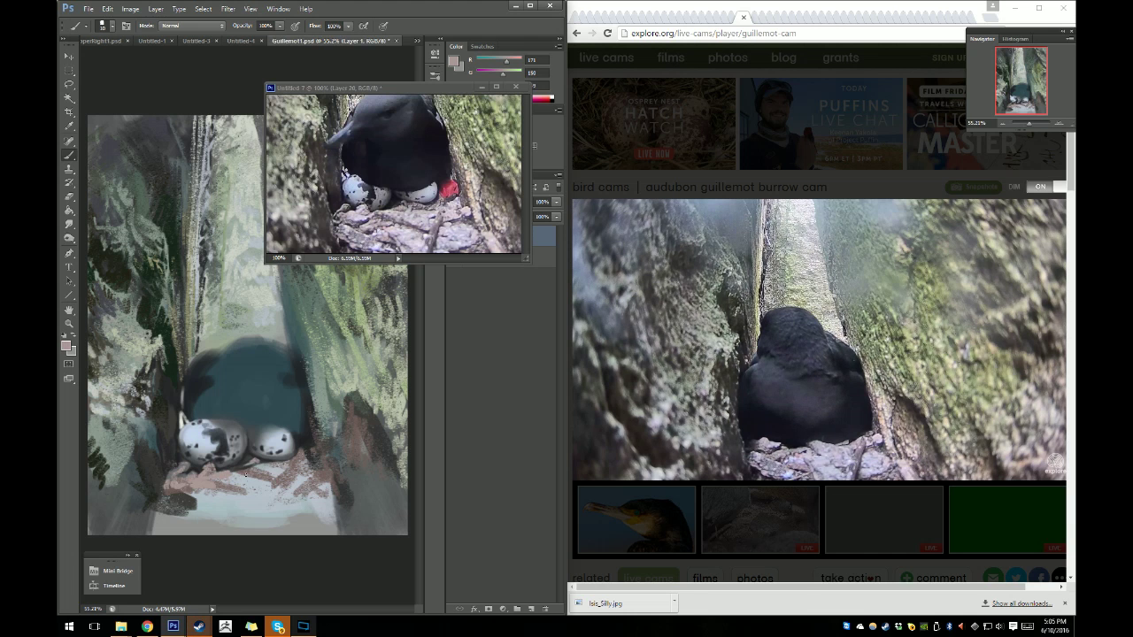
Paint light textured strokes around and below the eggs on the nest floor.
drag(246, 473, 249, 469)
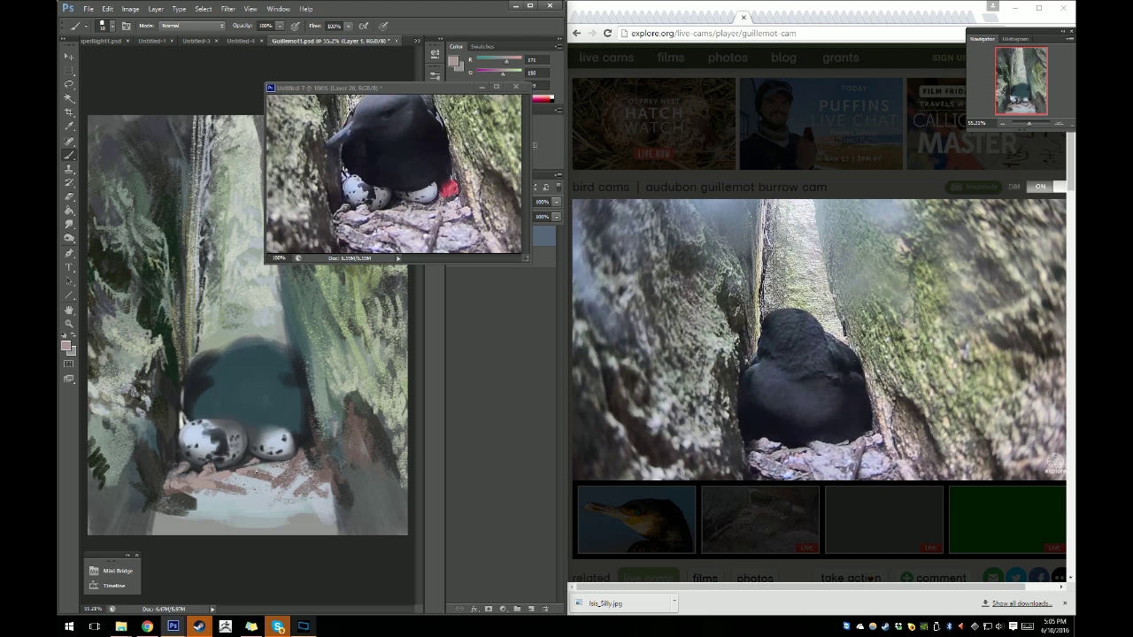
drag(237, 481, 253, 481)
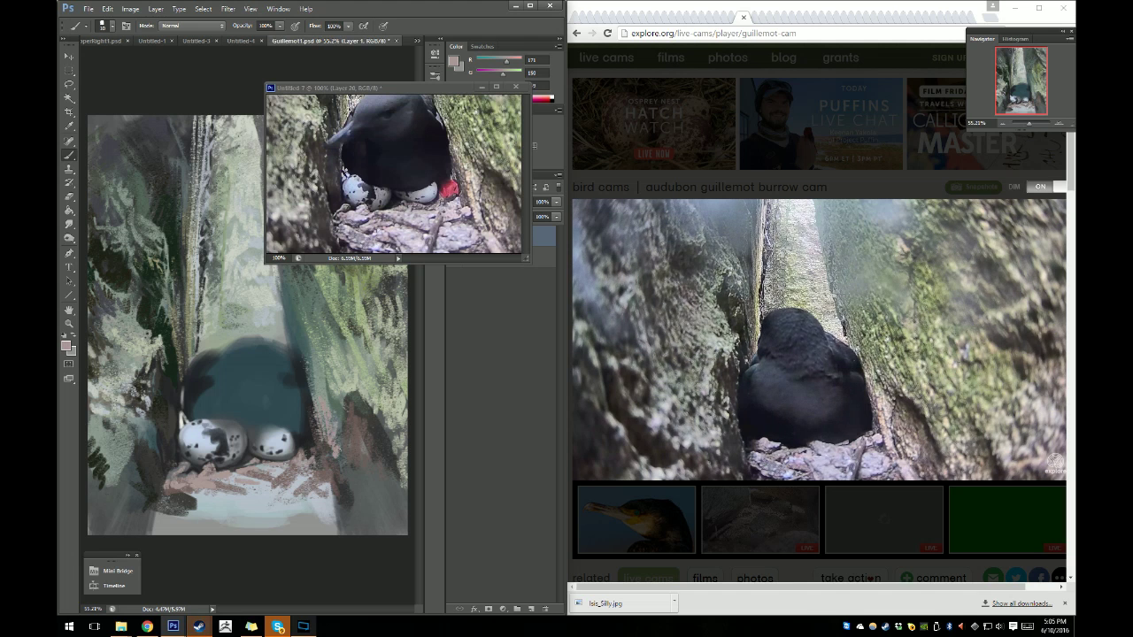
drag(335, 450, 349, 483)
mouse_move(332, 444)
mouse_down()
mouse_move(359, 518)
mouse_move(352, 509)
mouse_up()
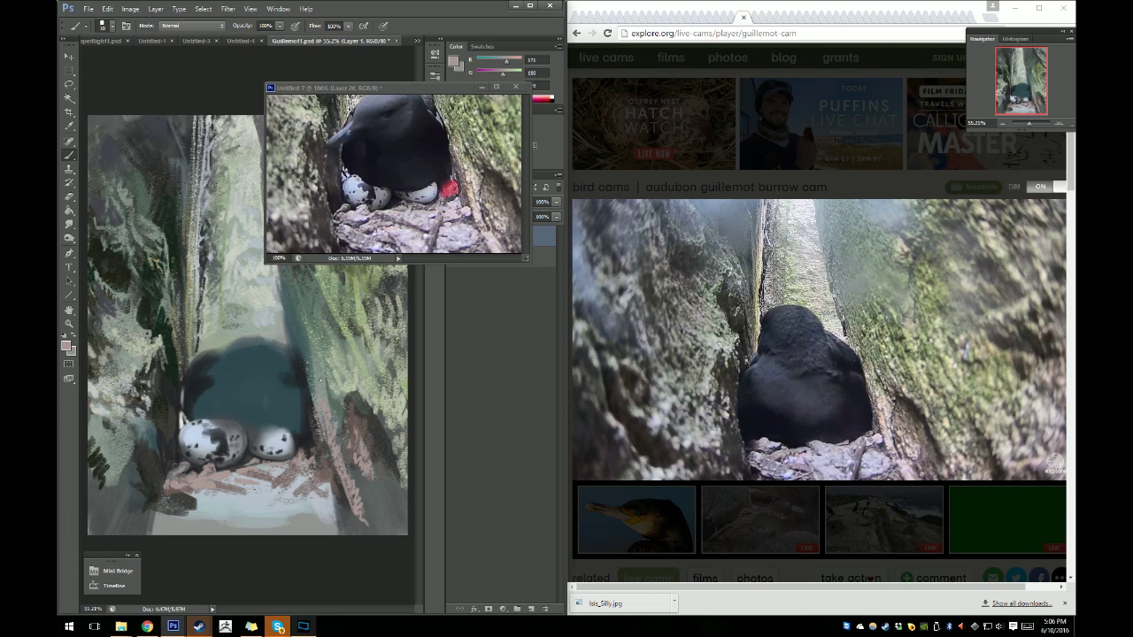
Shift the foreground hue from pinkish grey to a warm beige and resume brushing.
key(i)
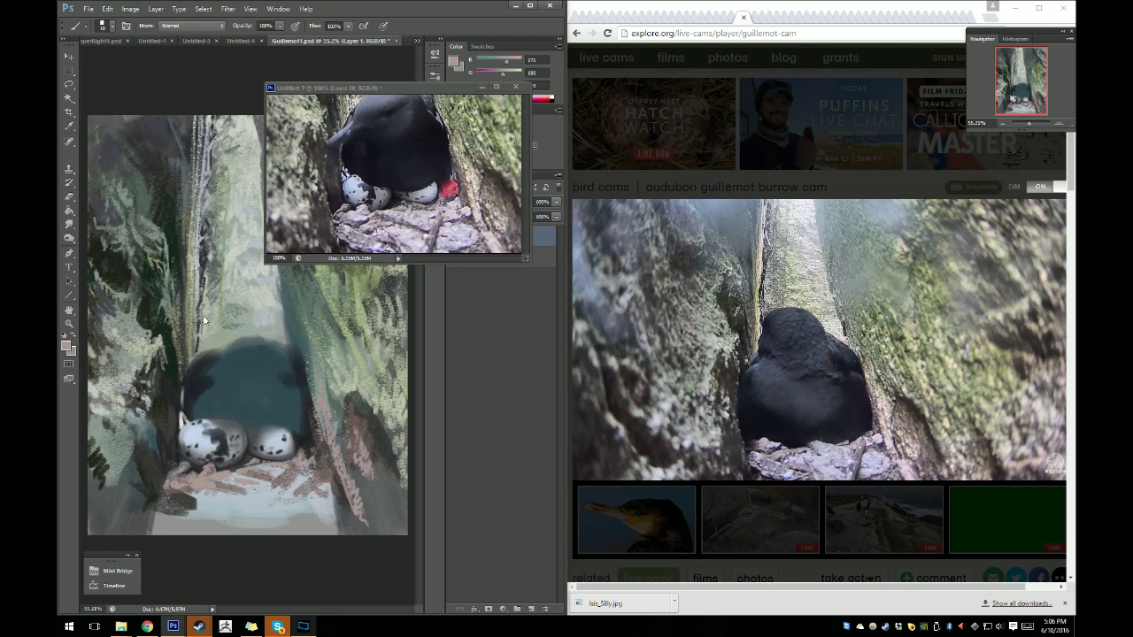
click(67, 345)
drag(748, 277, 748, 268)
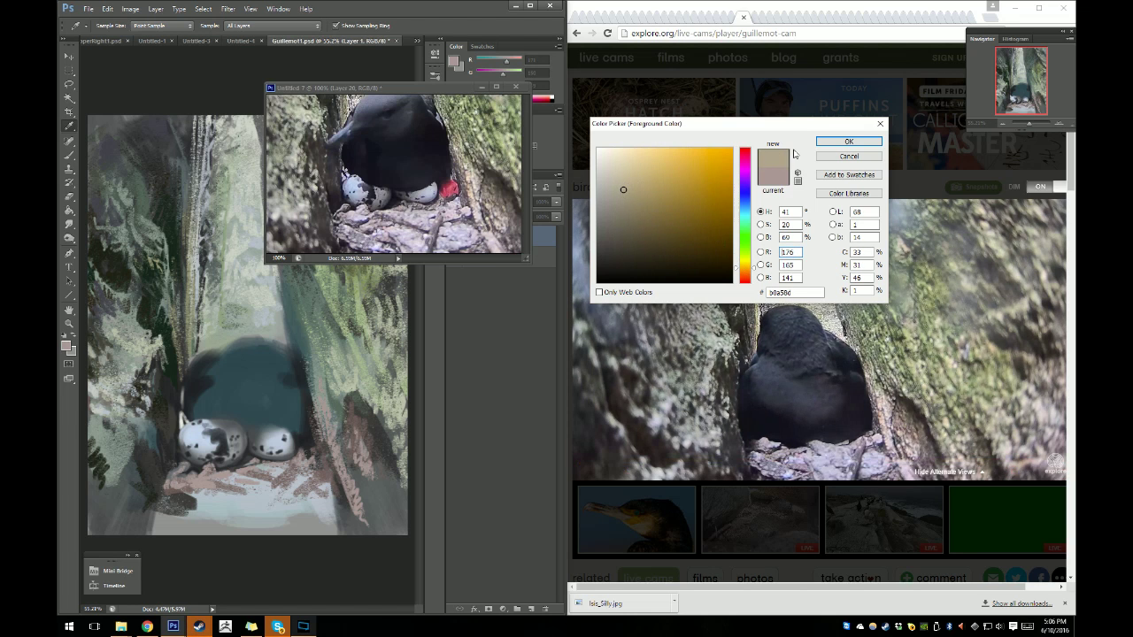
click(845, 142)
key(b)
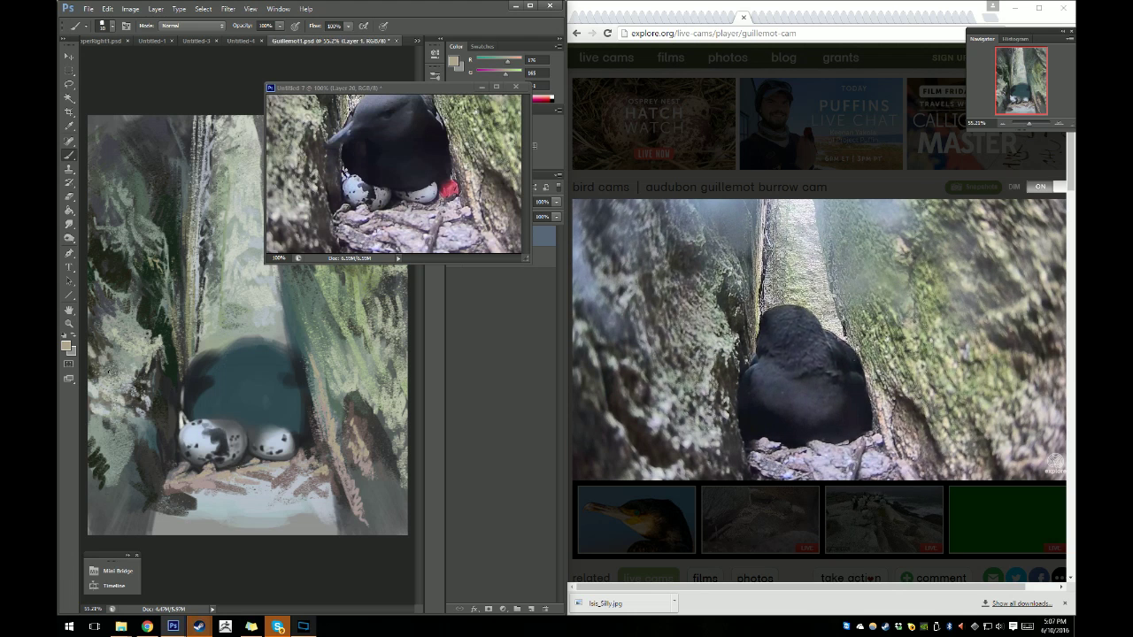
Sample a dark tone and paint dark marks directly beneath the eggs.
click(68, 126)
click(379, 423)
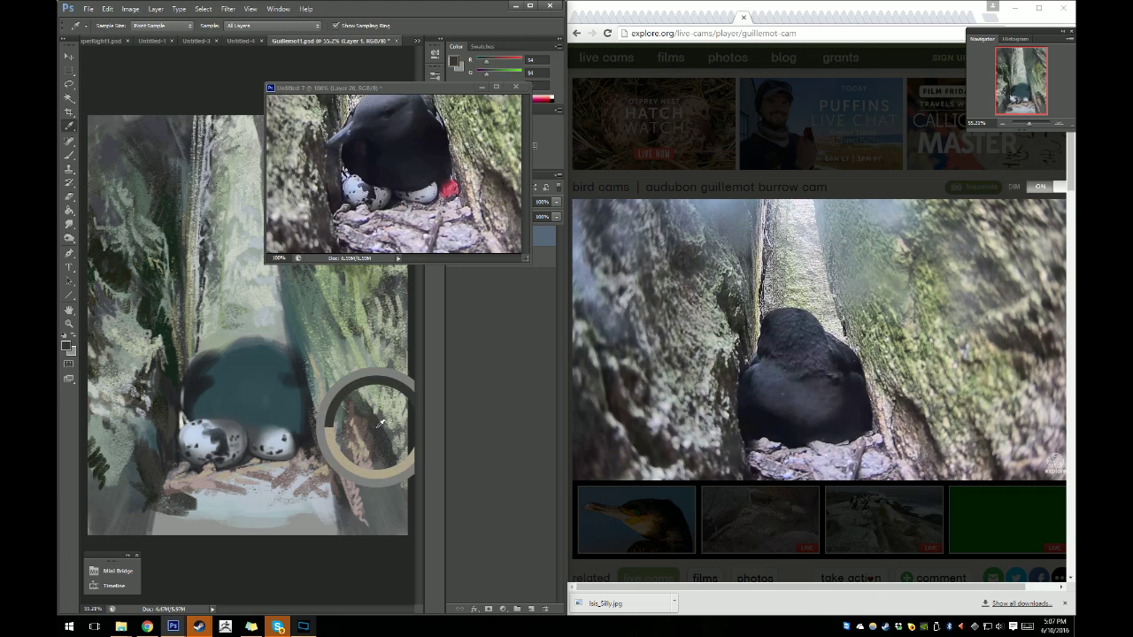
click(69, 156)
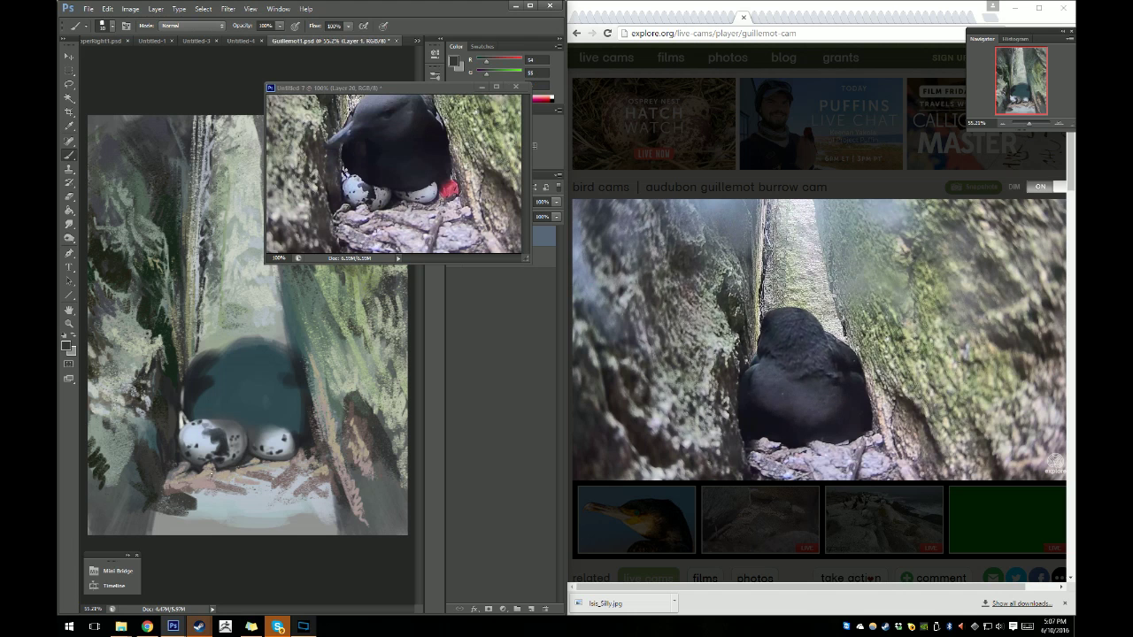
drag(215, 477, 283, 494)
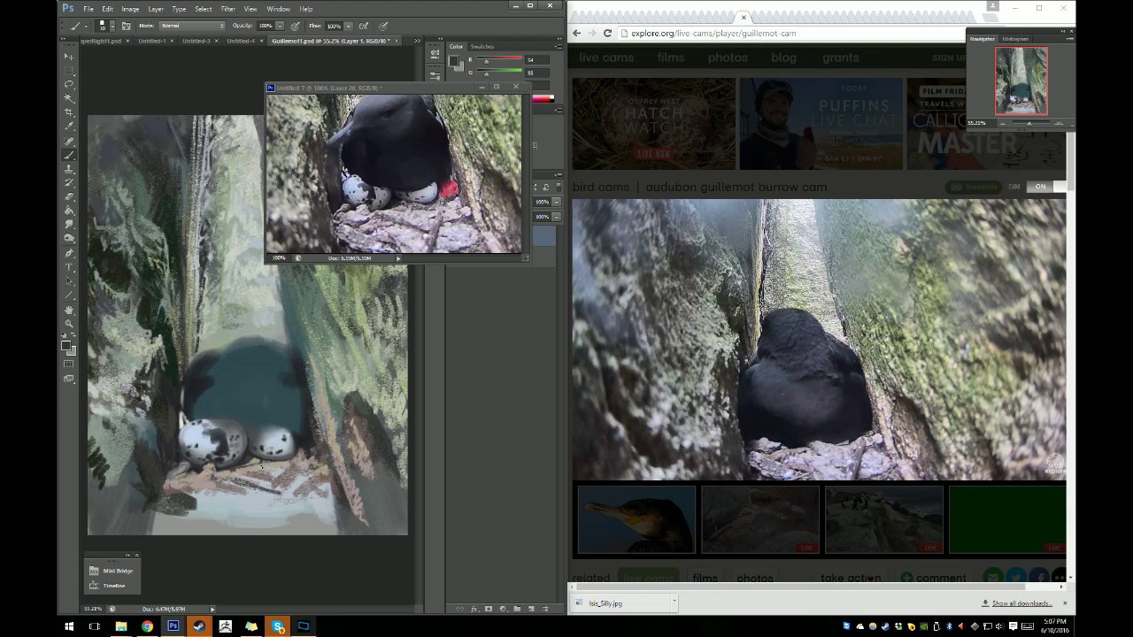
drag(260, 466, 293, 468)
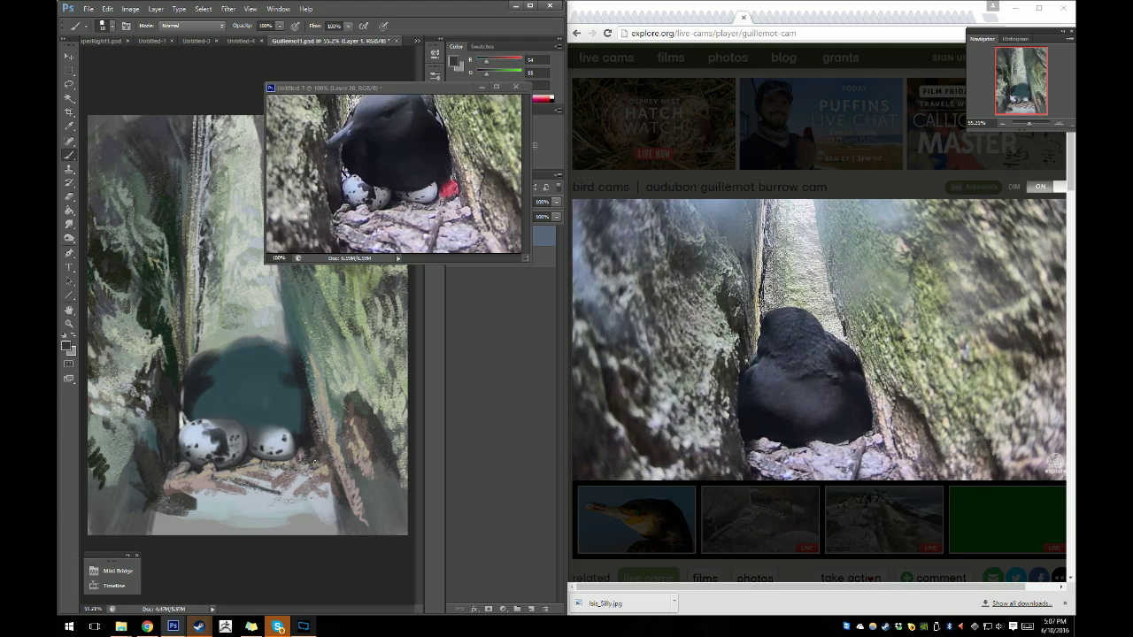
drag(295, 483, 286, 524)
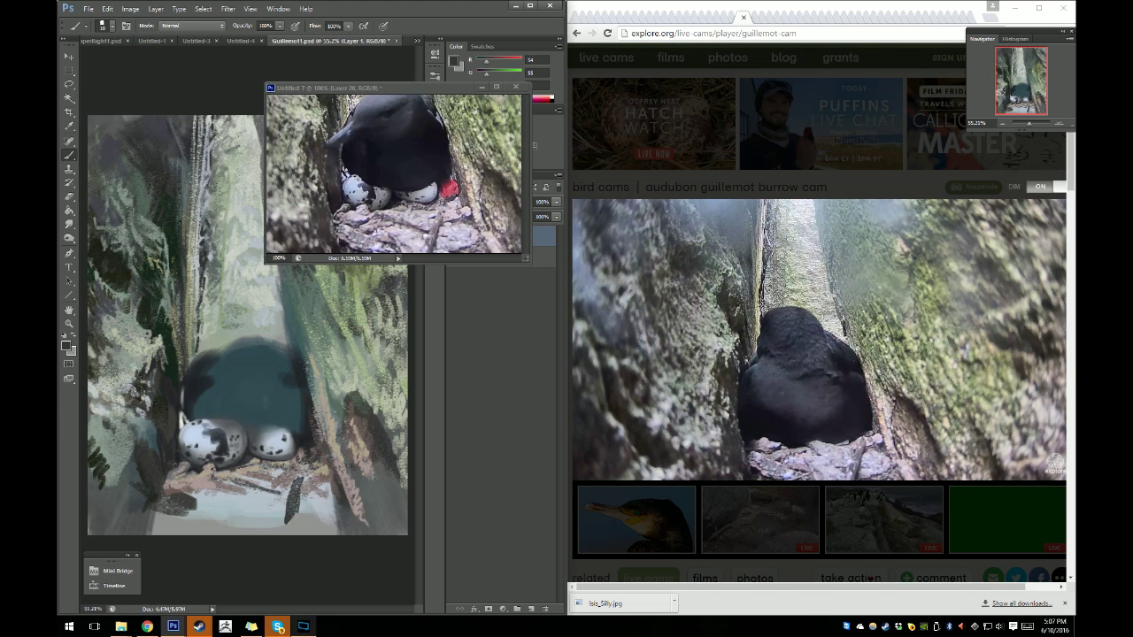
Add dark twig-like strokes left, below and right of the eggs.
mouse_move(182, 486)
mouse_down()
mouse_move(172, 490)
mouse_move(202, 487)
mouse_move(194, 498)
mouse_move(240, 483)
mouse_move(223, 479)
mouse_up()
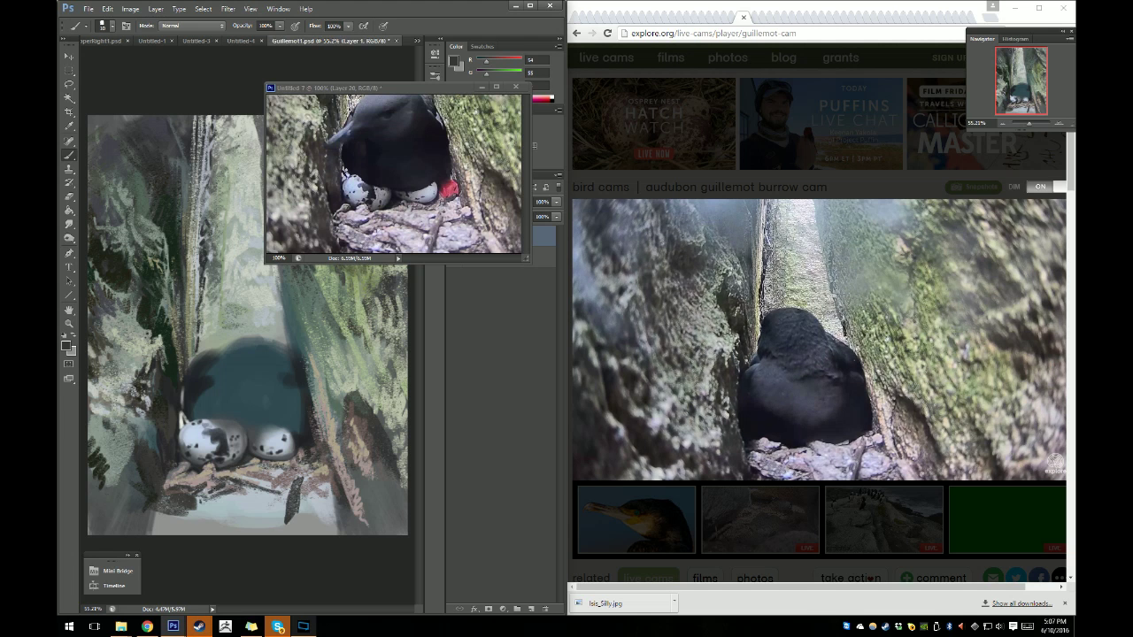
mouse_move(241, 488)
mouse_down()
mouse_move(255, 489)
mouse_move(237, 470)
mouse_up()
mouse_move(285, 482)
mouse_down()
mouse_move(329, 476)
mouse_move(319, 474)
mouse_move(320, 491)
mouse_move(332, 487)
mouse_move(323, 504)
mouse_move(302, 507)
mouse_move(335, 512)
mouse_up()
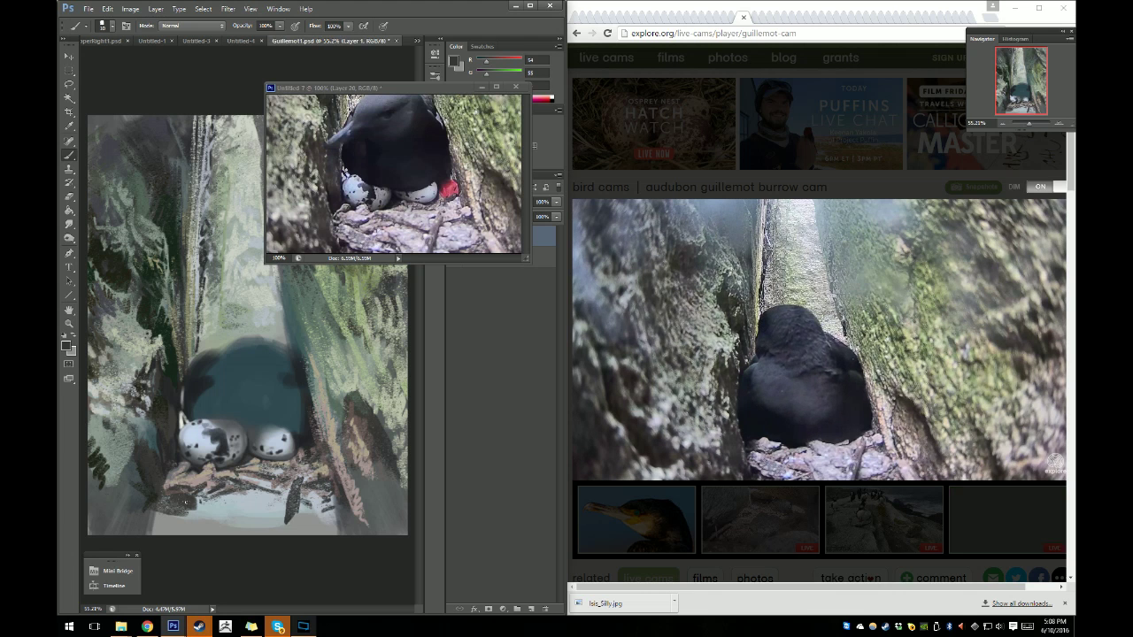
mouse_move(219, 501)
mouse_down()
mouse_move(197, 497)
mouse_move(195, 509)
mouse_up()
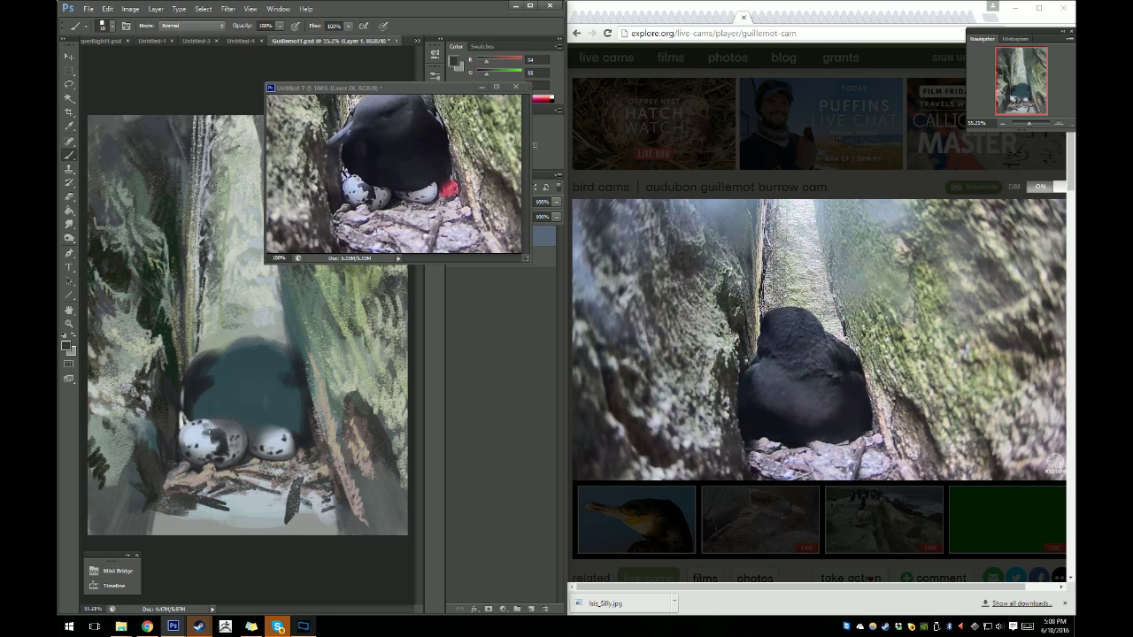
Sample a light grey from the nest floor as the paint colour.
click(69, 125)
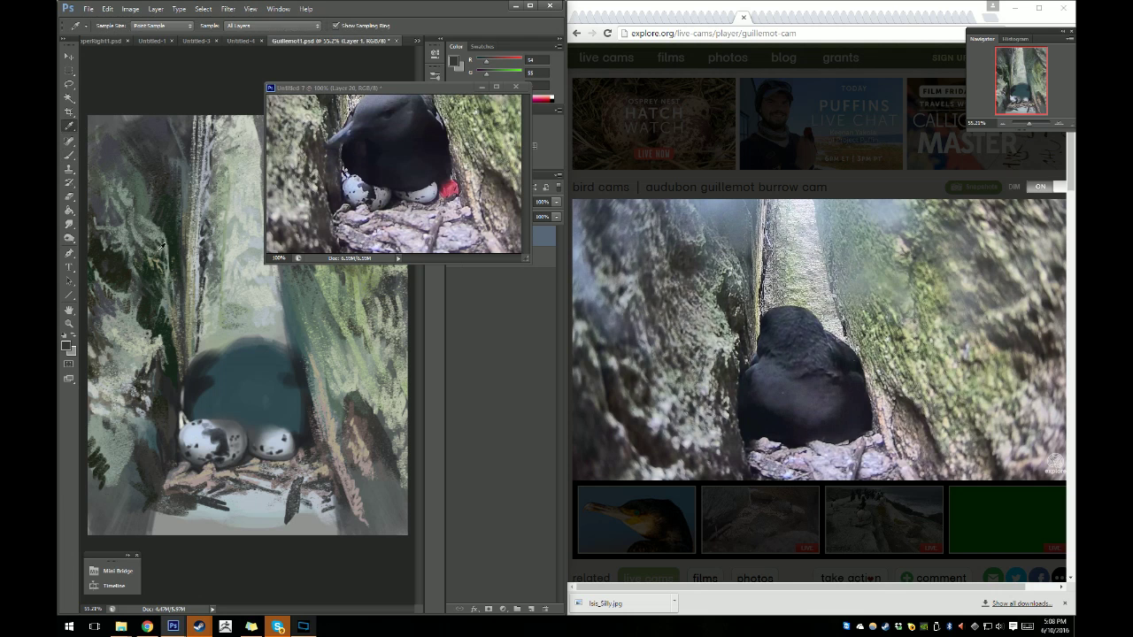
click(267, 480)
click(69, 155)
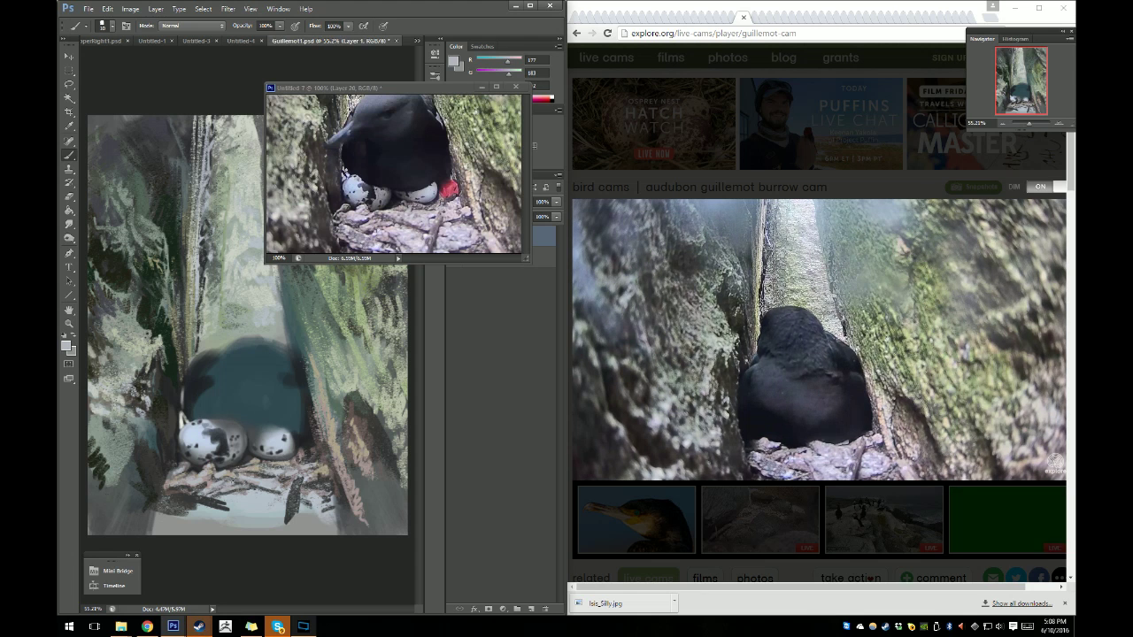
Mix a deep crimson paint colour in the foreground Color Picker.
key(i)
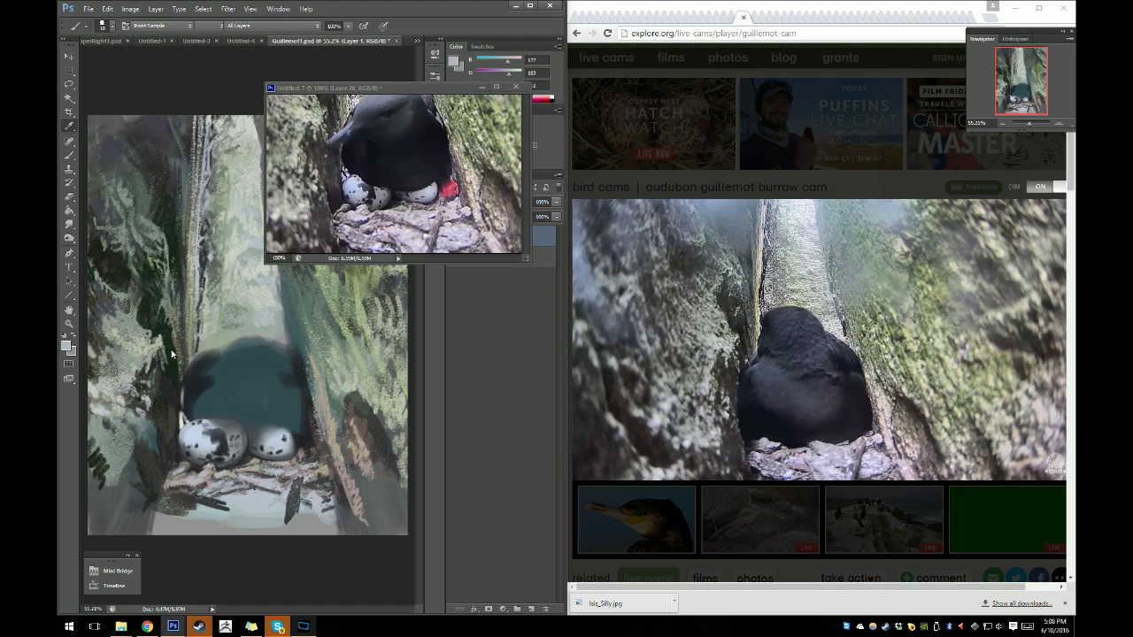
click(67, 346)
click(748, 280)
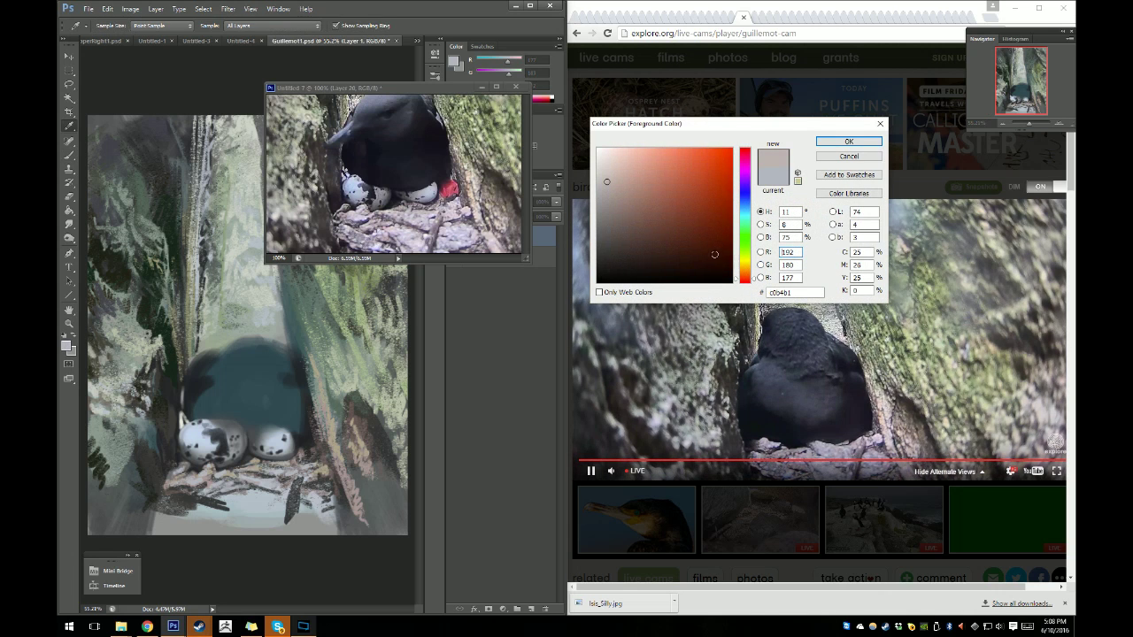
drag(685, 231, 713, 200)
click(748, 153)
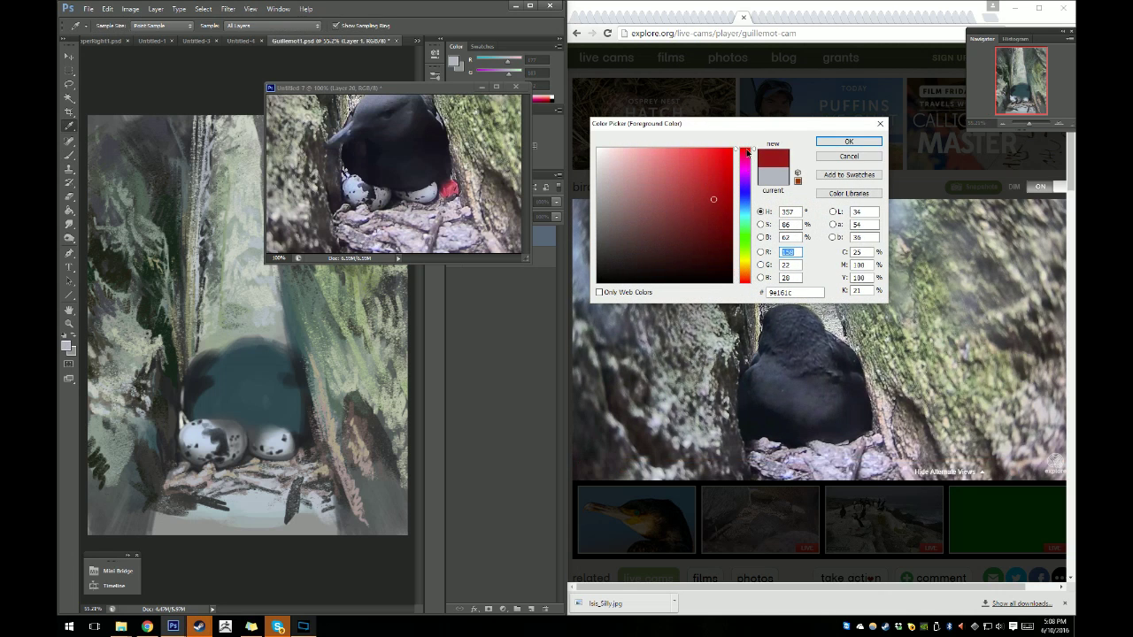
click(703, 197)
drag(745, 170, 728, 162)
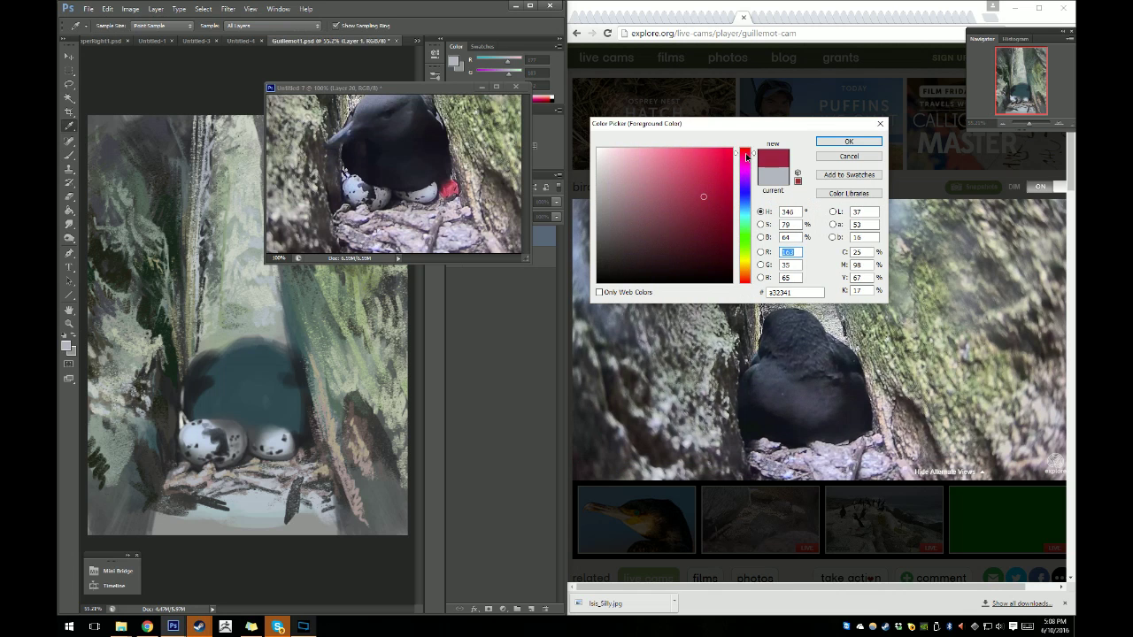
click(695, 203)
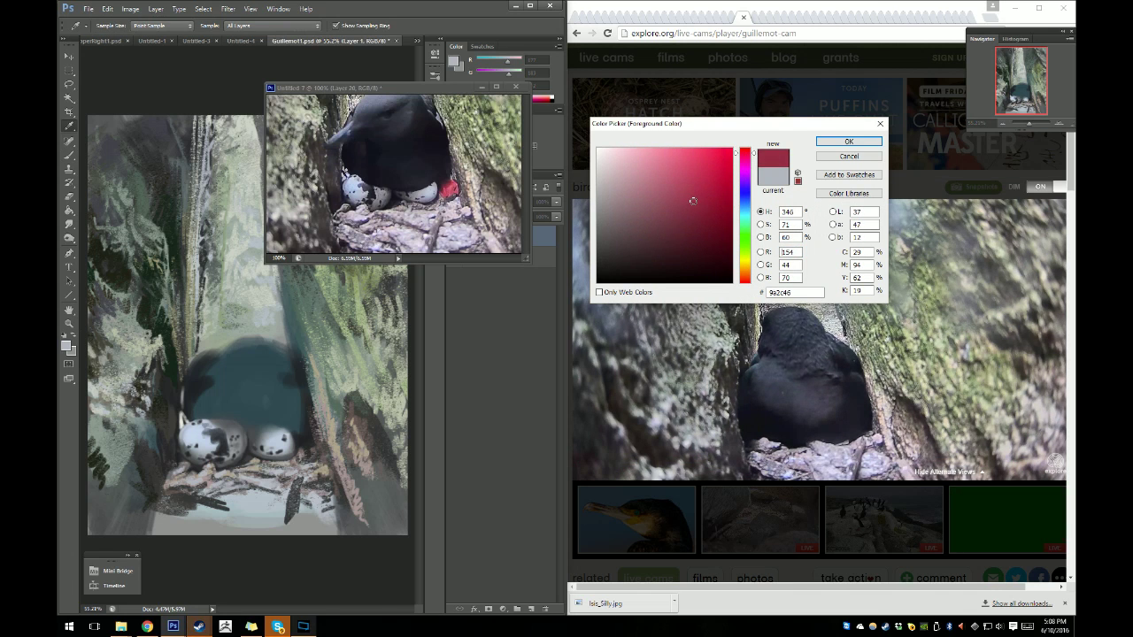
drag(693, 199, 695, 203)
key(b)
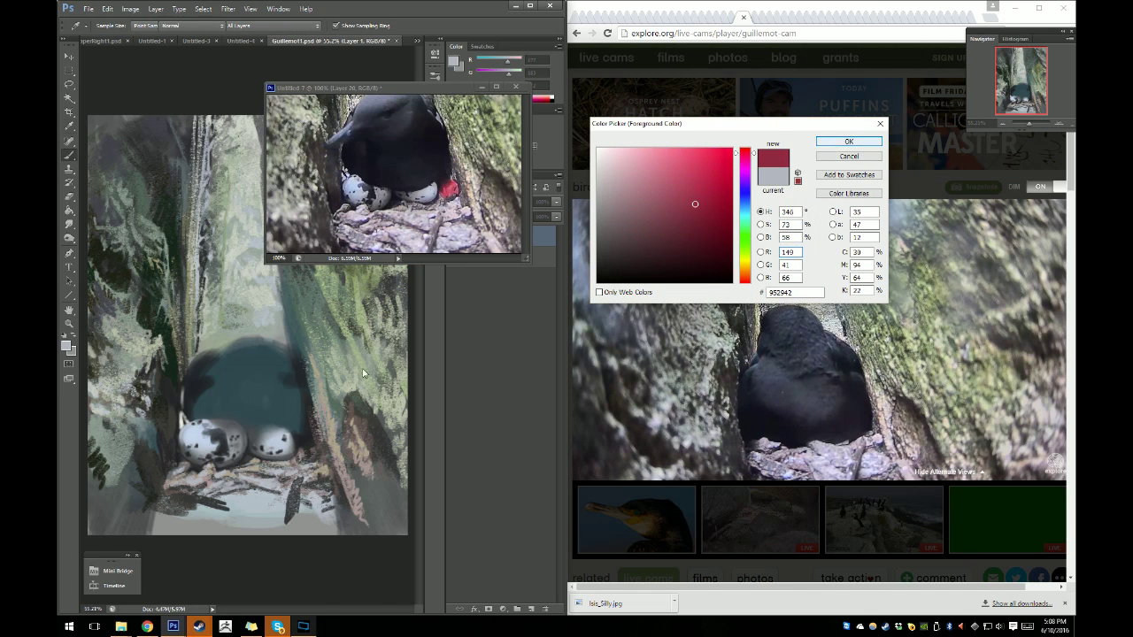
click(847, 141)
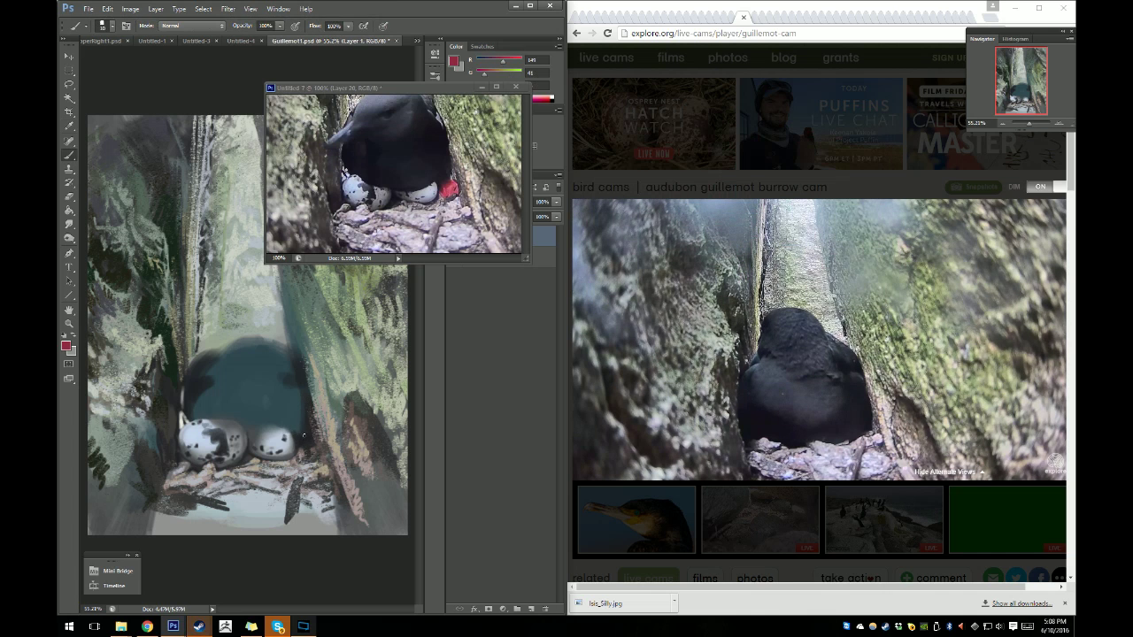
Dab a red accent beside the right egg, then switch to a 5 px hard round brush.
click(302, 436)
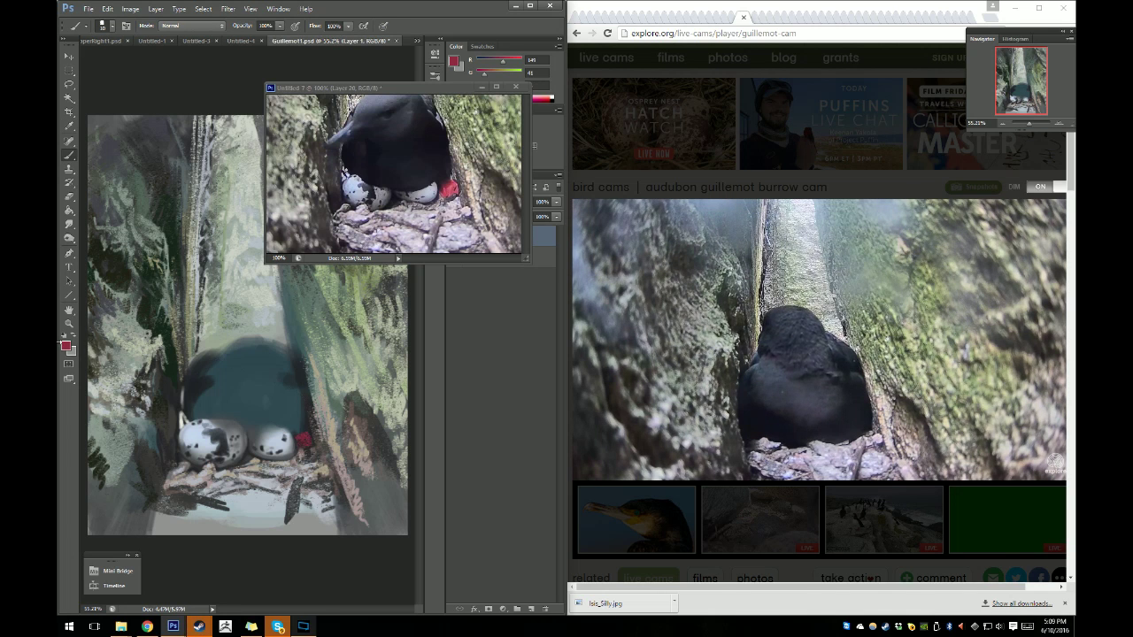
click(65, 345)
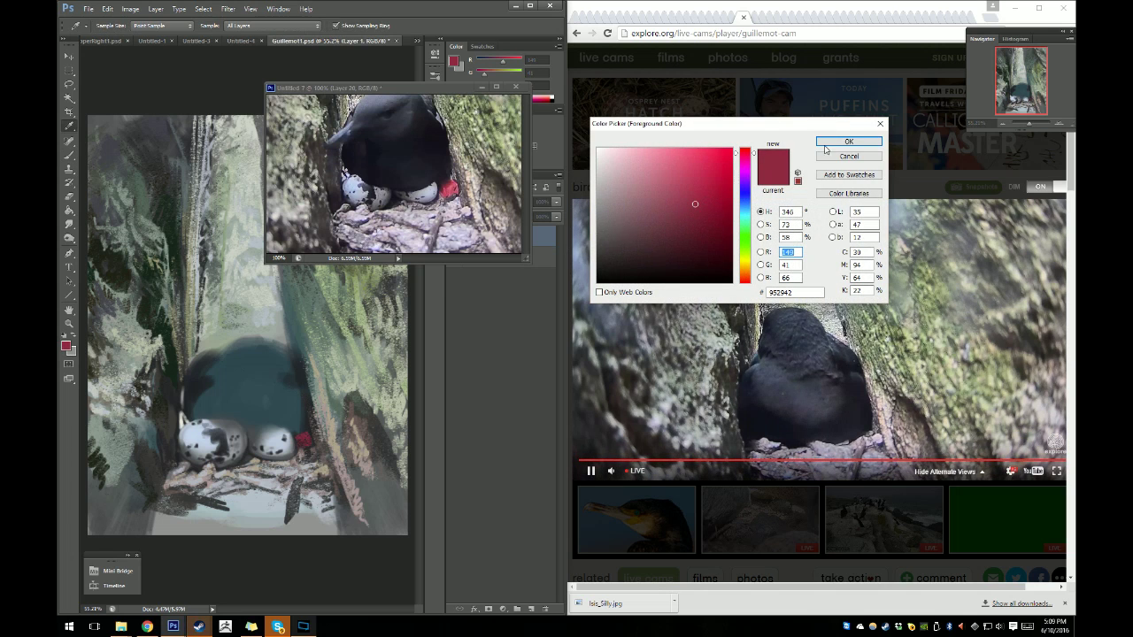
key(Return)
right_click(325, 468)
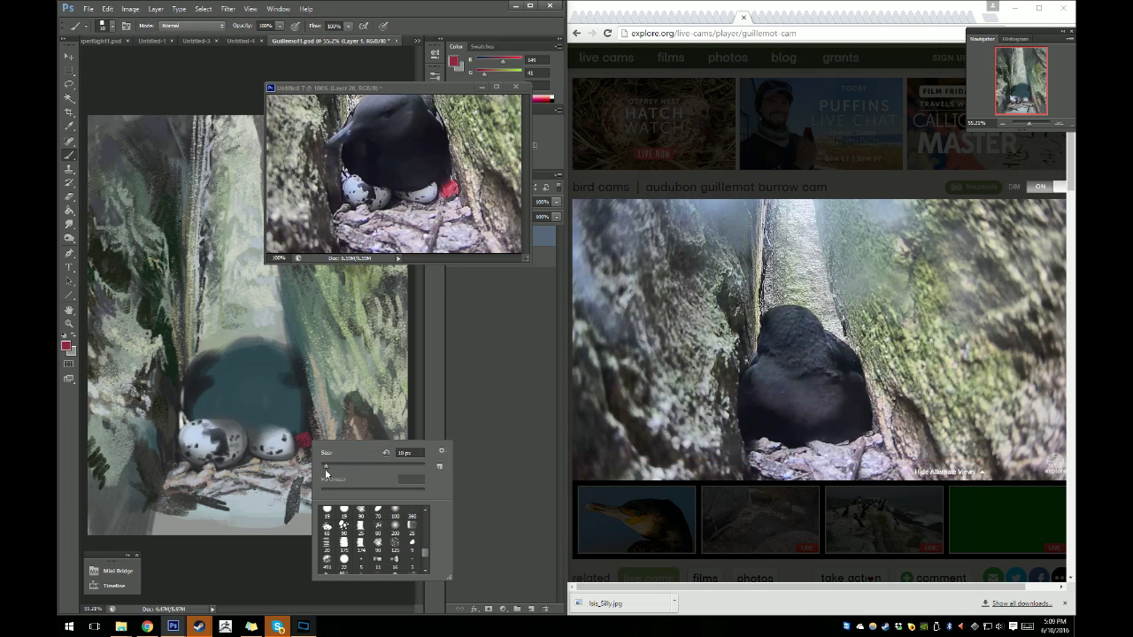
click(360, 561)
click(409, 453)
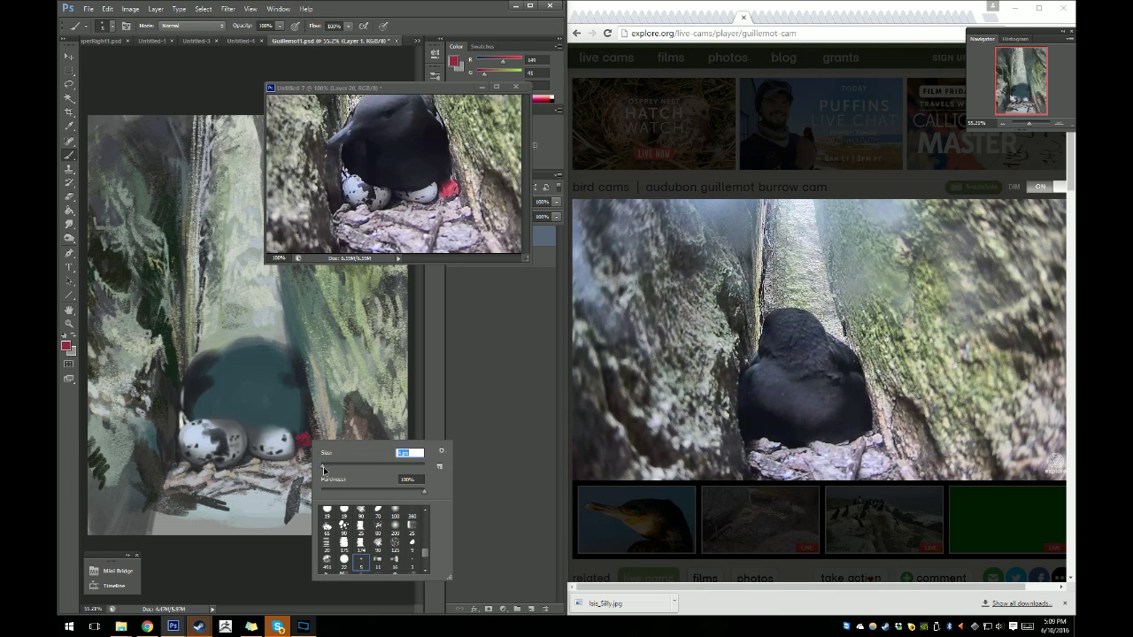
key(Return)
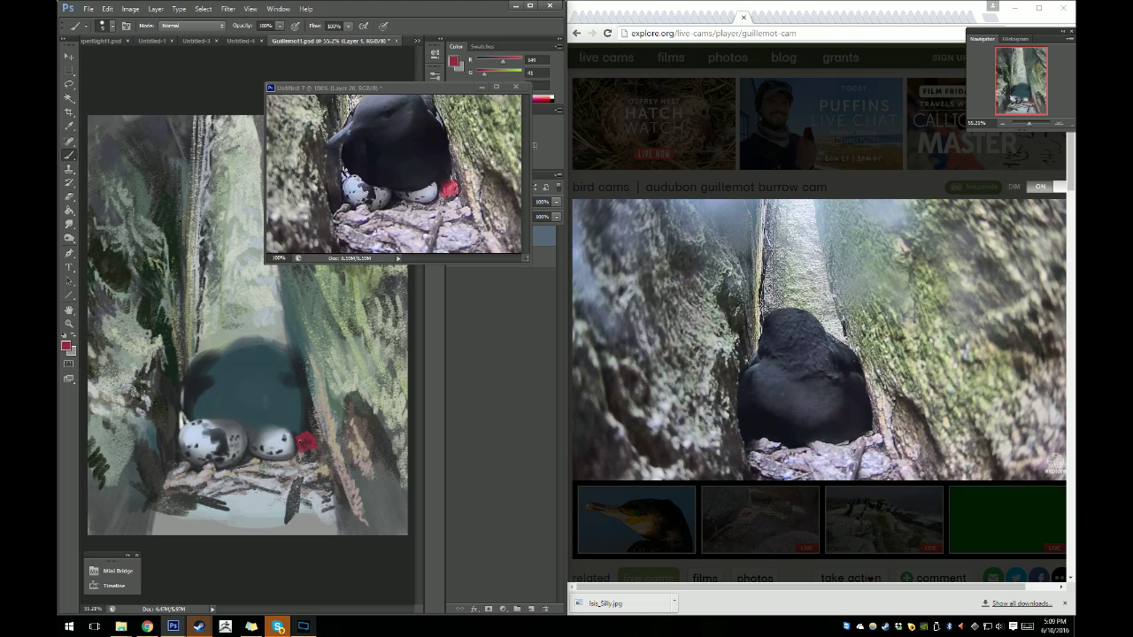
Saturate the red slightly and dab the red spot beside the eggs fuller.
click(66, 346)
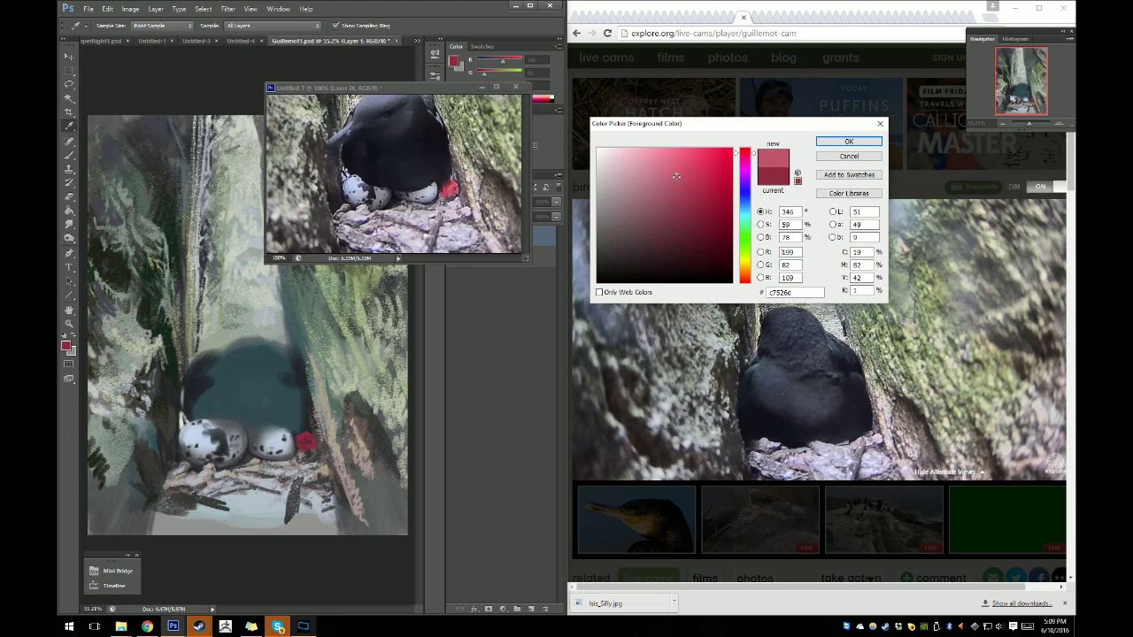
drag(673, 178, 678, 178)
key(Return)
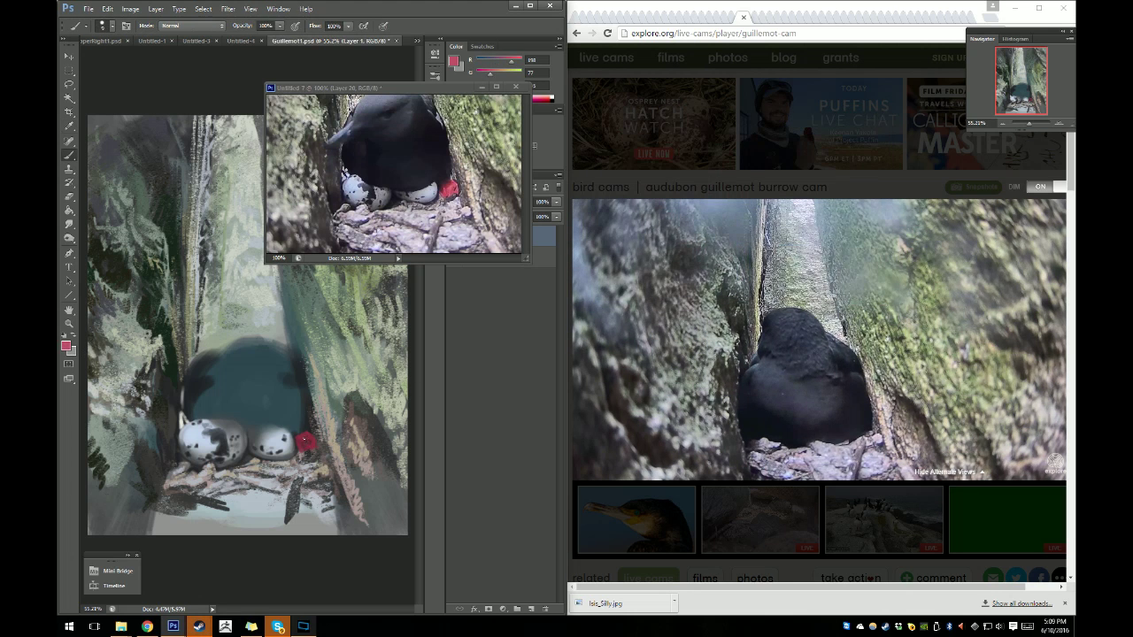
click(304, 440)
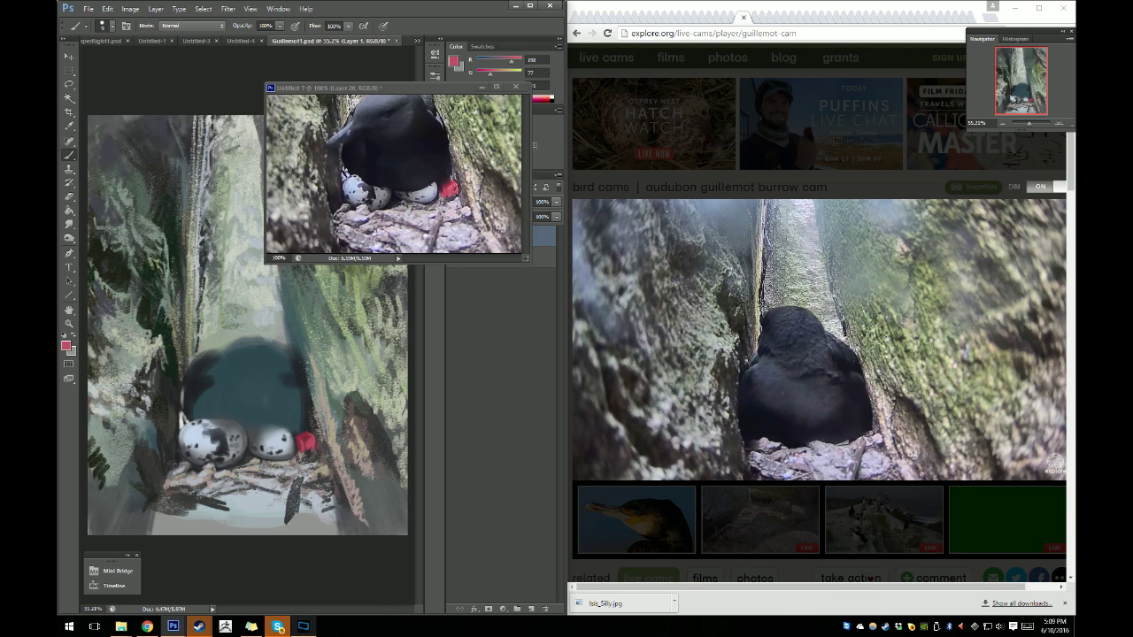
Mix a brighter, purer crimson-red (R 222, G 77, B 94) as the paint colour.
click(65, 346)
mouse_move(678, 163)
mouse_down()
mouse_move(695, 163)
mouse_move(665, 173)
mouse_move(684, 164)
mouse_up()
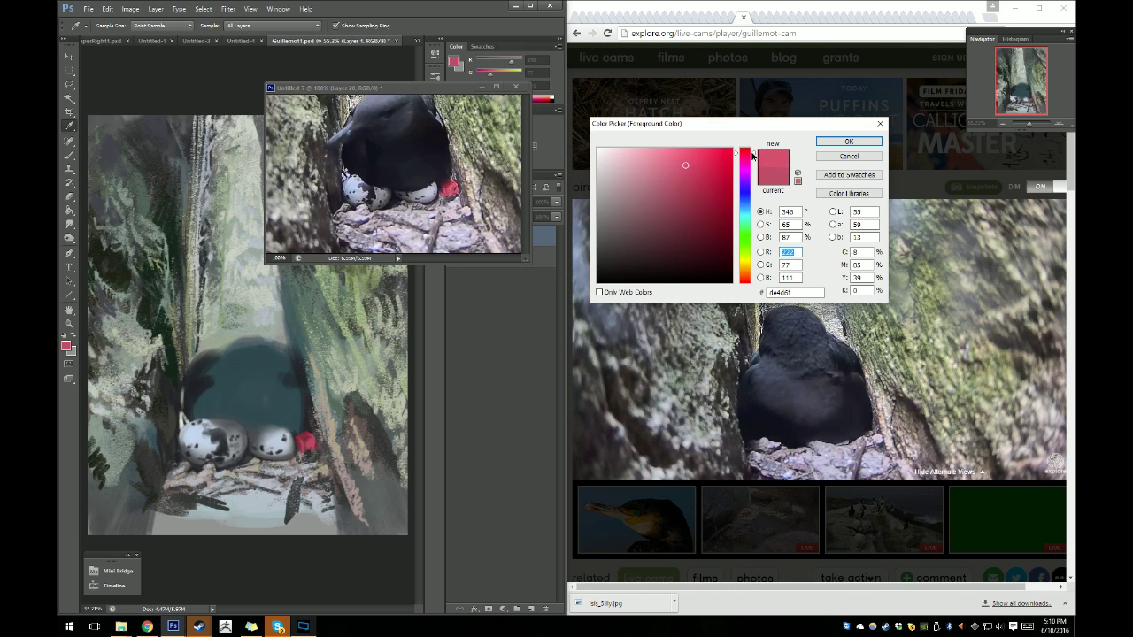
drag(754, 157, 753, 153)
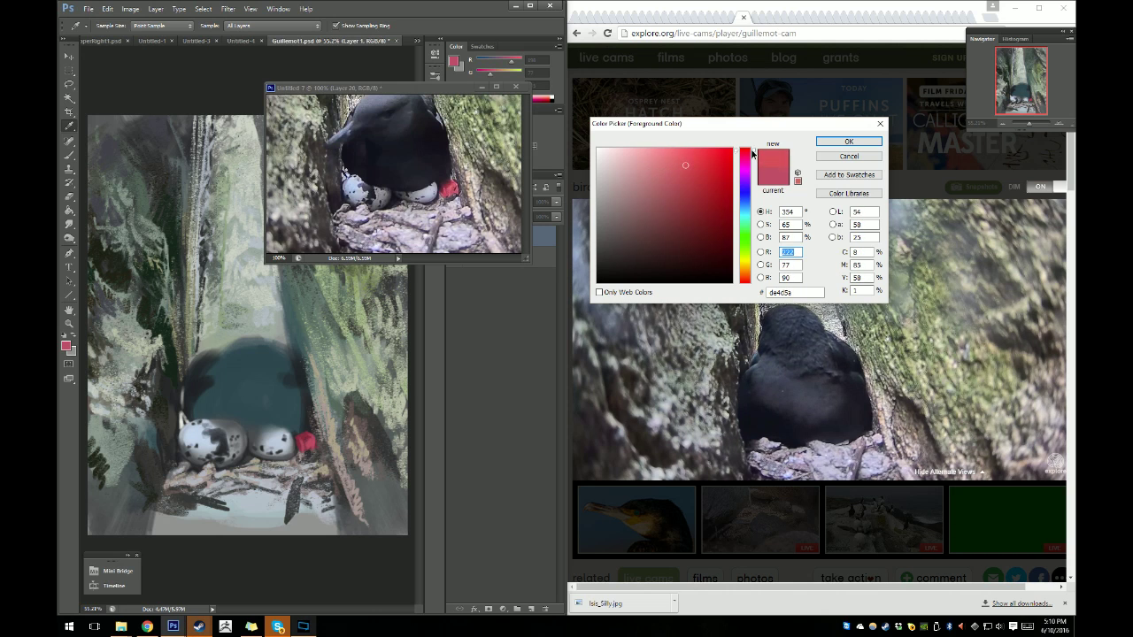
click(836, 144)
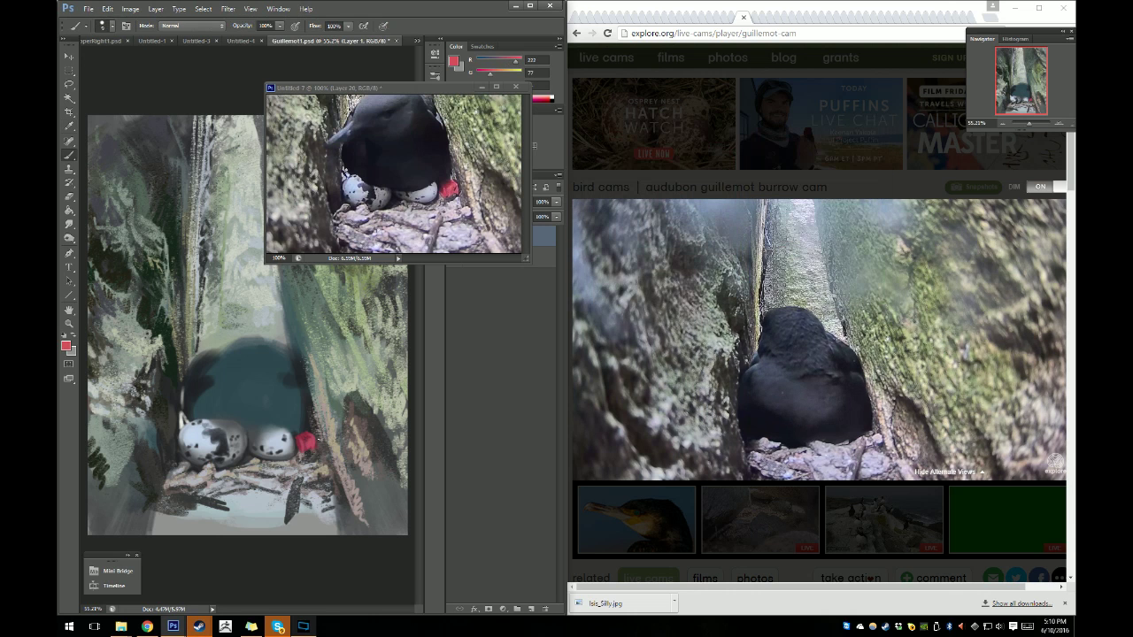
right_click(323, 440)
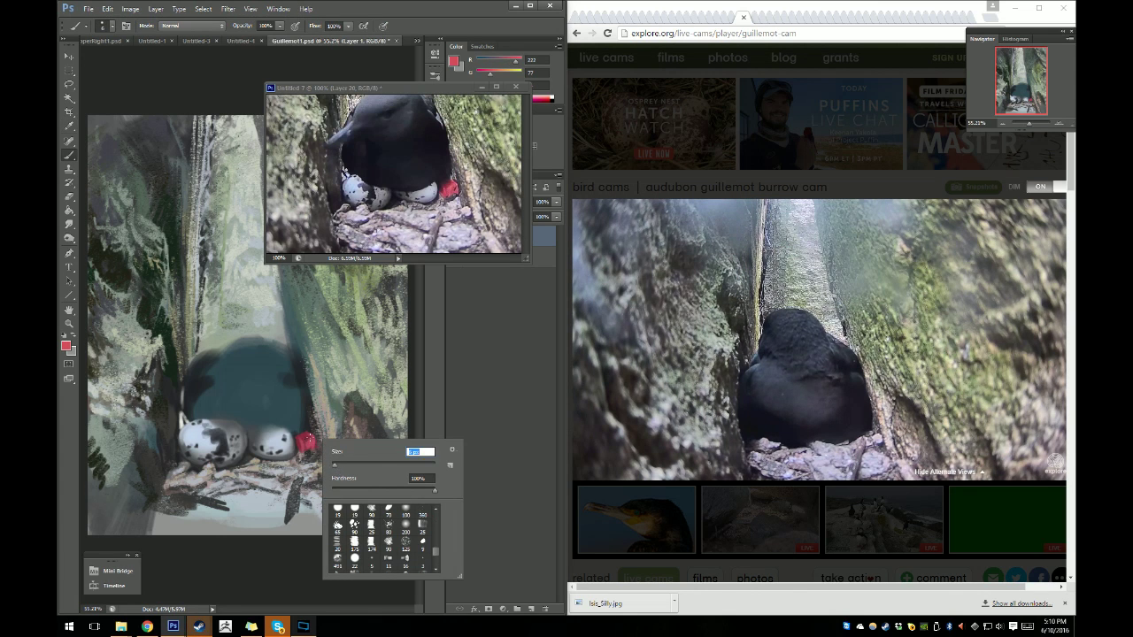
key(Return)
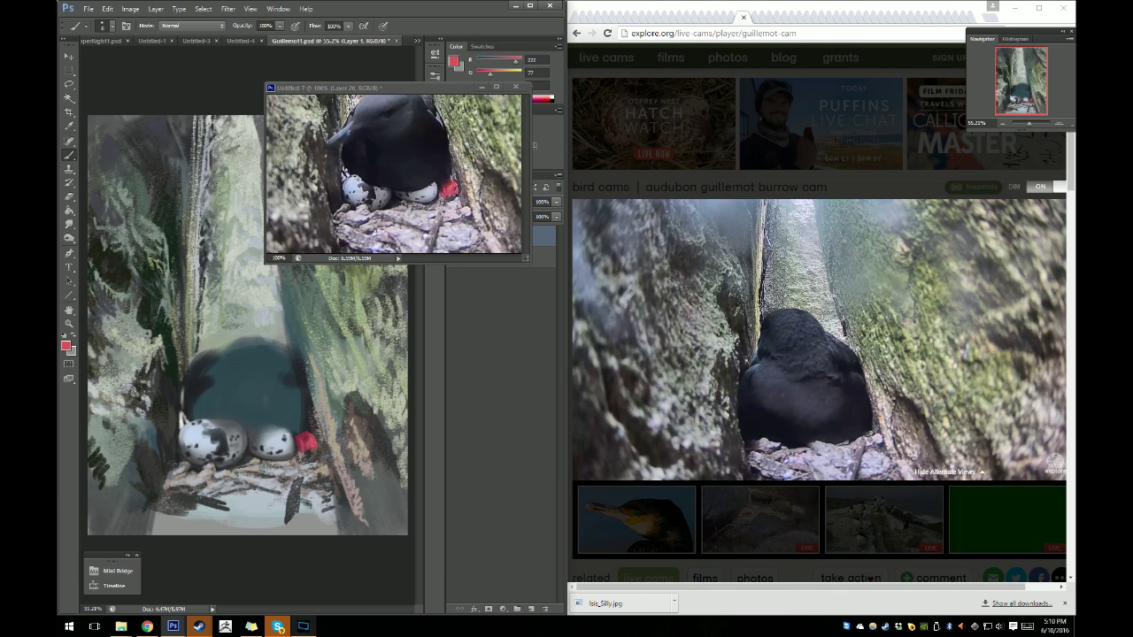
Mix a richer deep crimson and paint a small stroke on the left egg's edge.
click(65, 345)
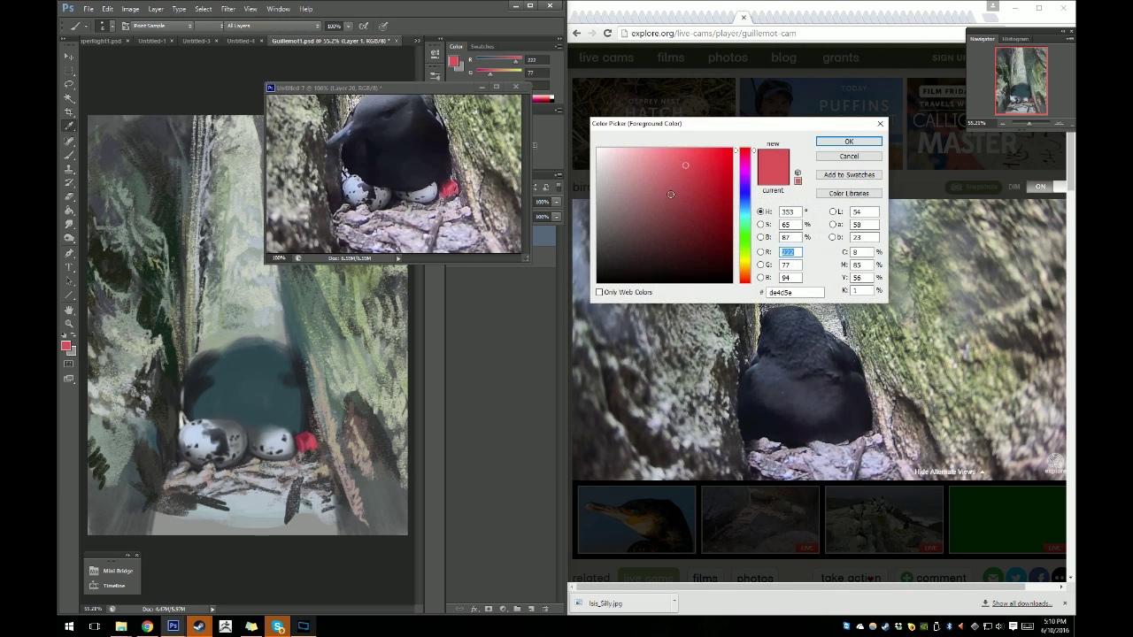
drag(743, 166, 750, 157)
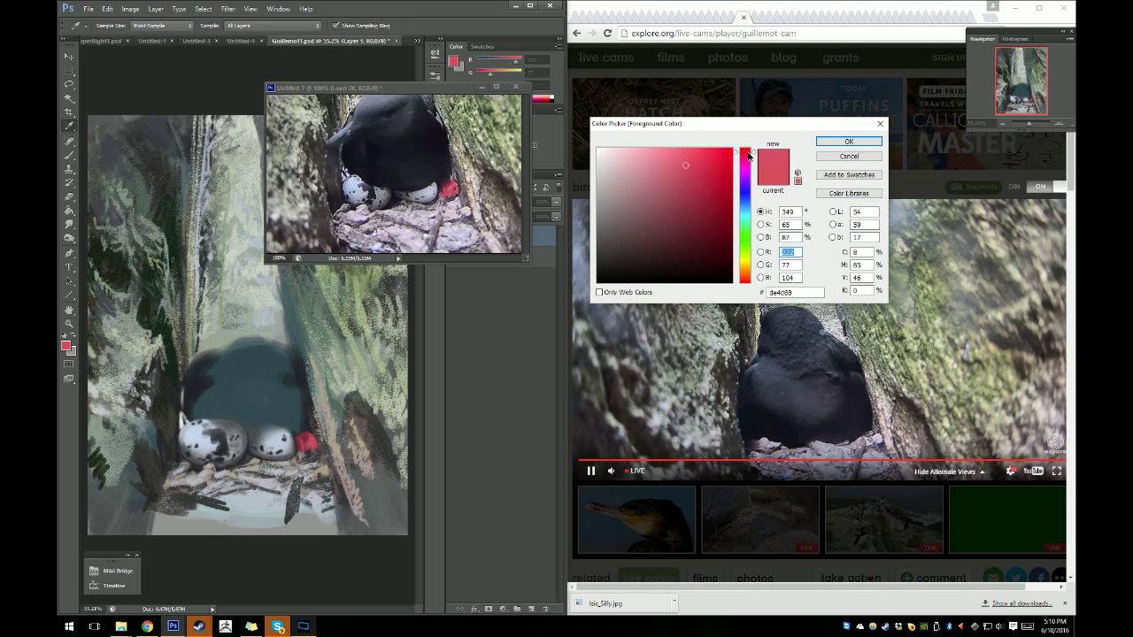
drag(682, 194, 680, 208)
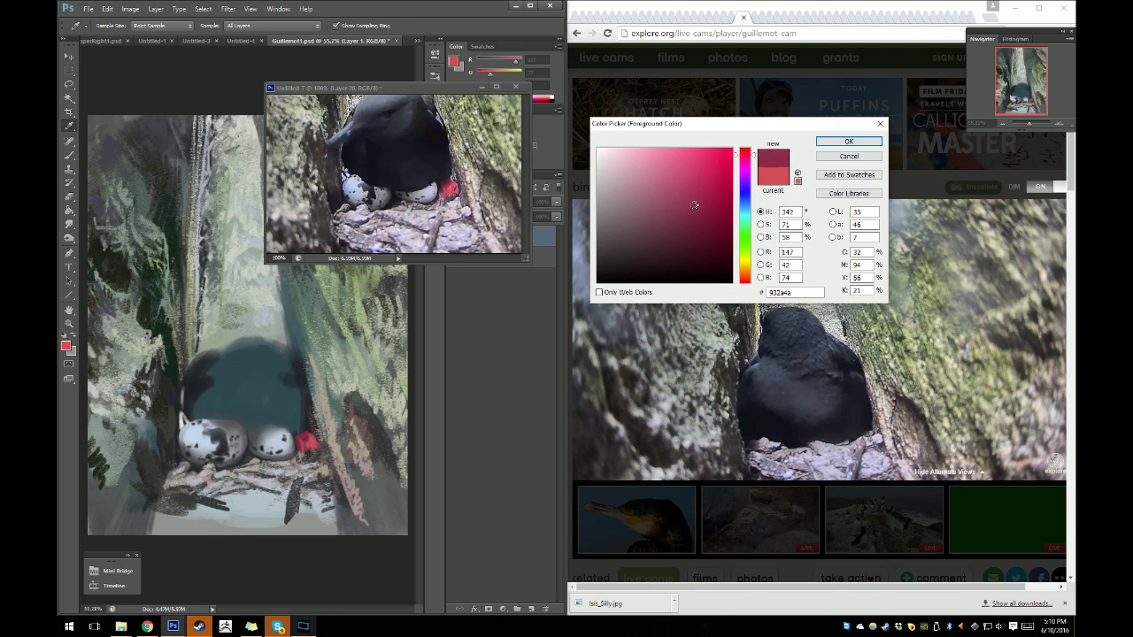
drag(681, 208, 701, 194)
click(848, 142)
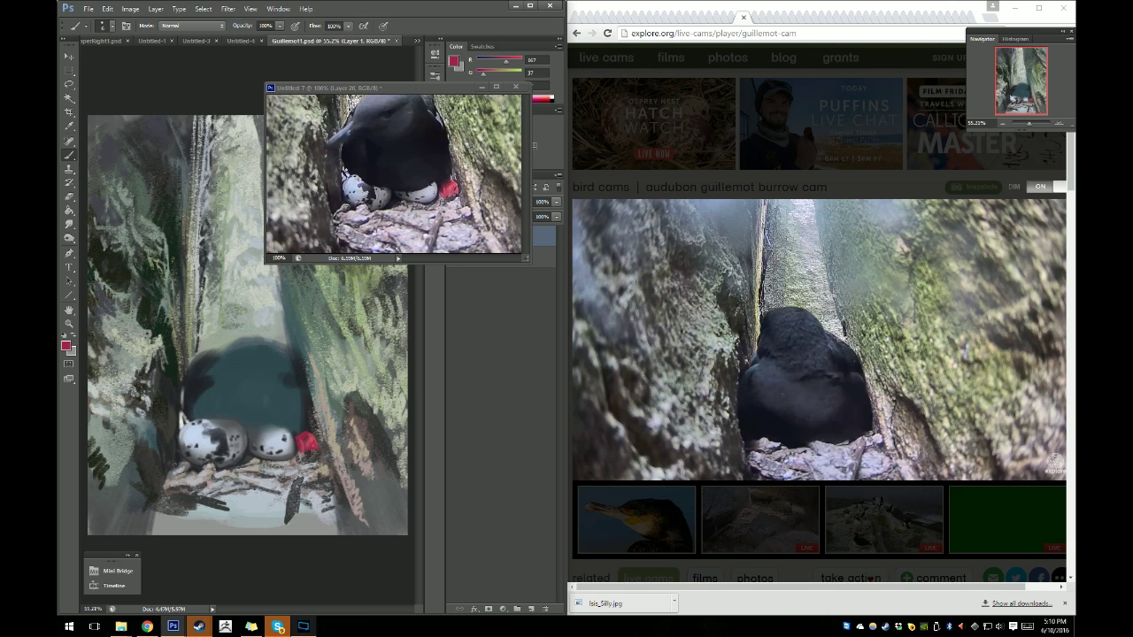
drag(182, 421, 181, 414)
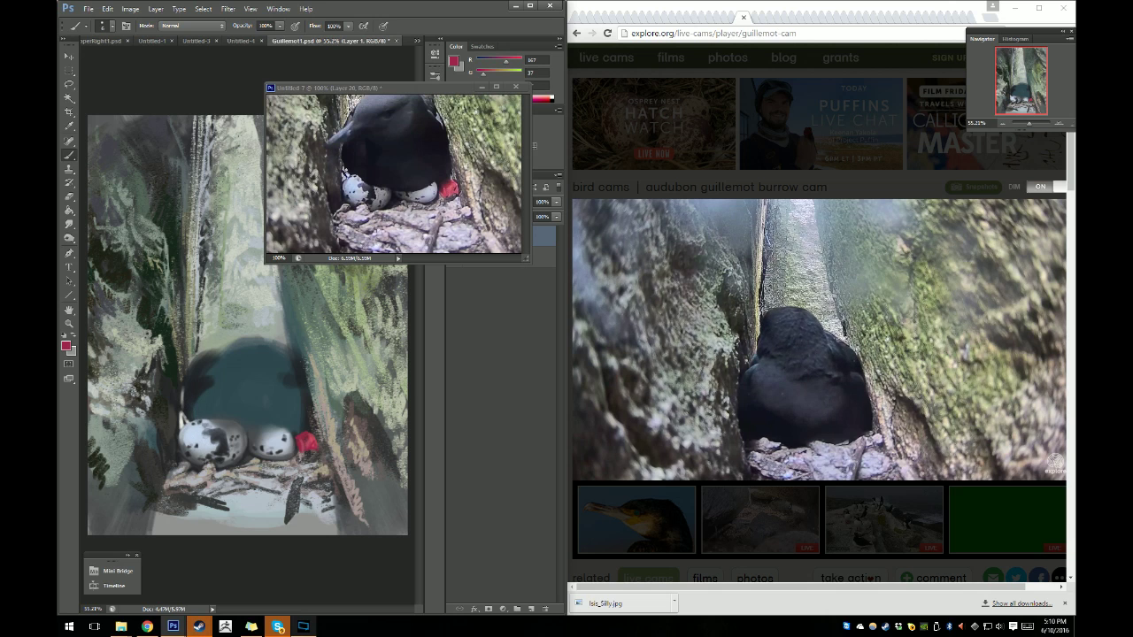
Sample a light grey from the nest floor as the paint colour.
click(70, 126)
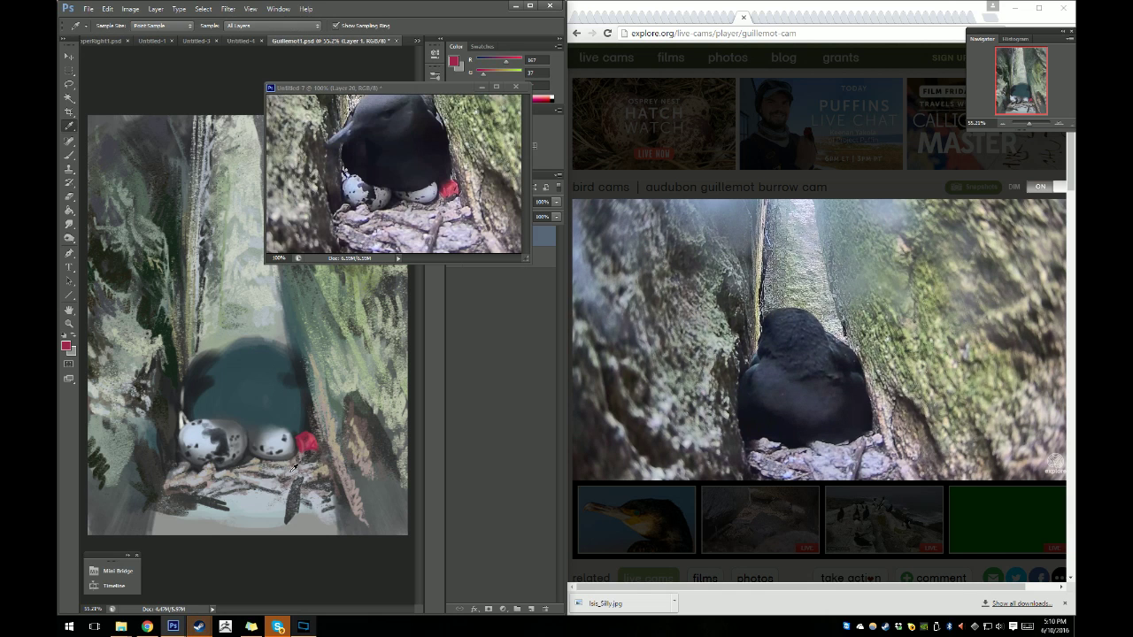
click(292, 471)
click(69, 155)
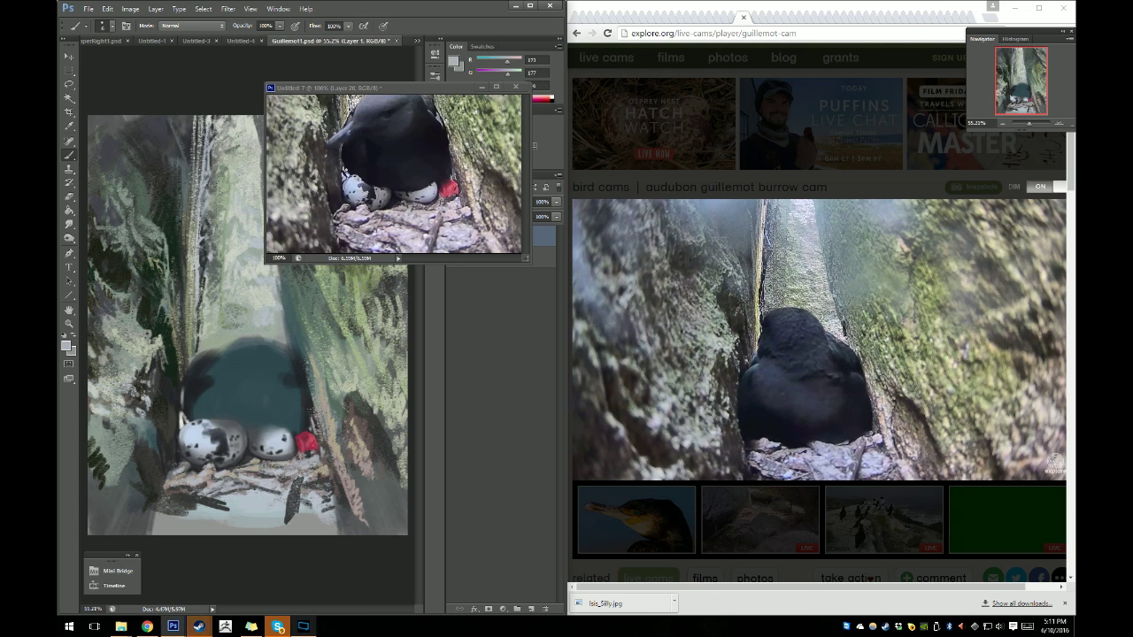
Brush light highlights and dabs along the bird's right edge.
drag(311, 416, 303, 372)
click(302, 372)
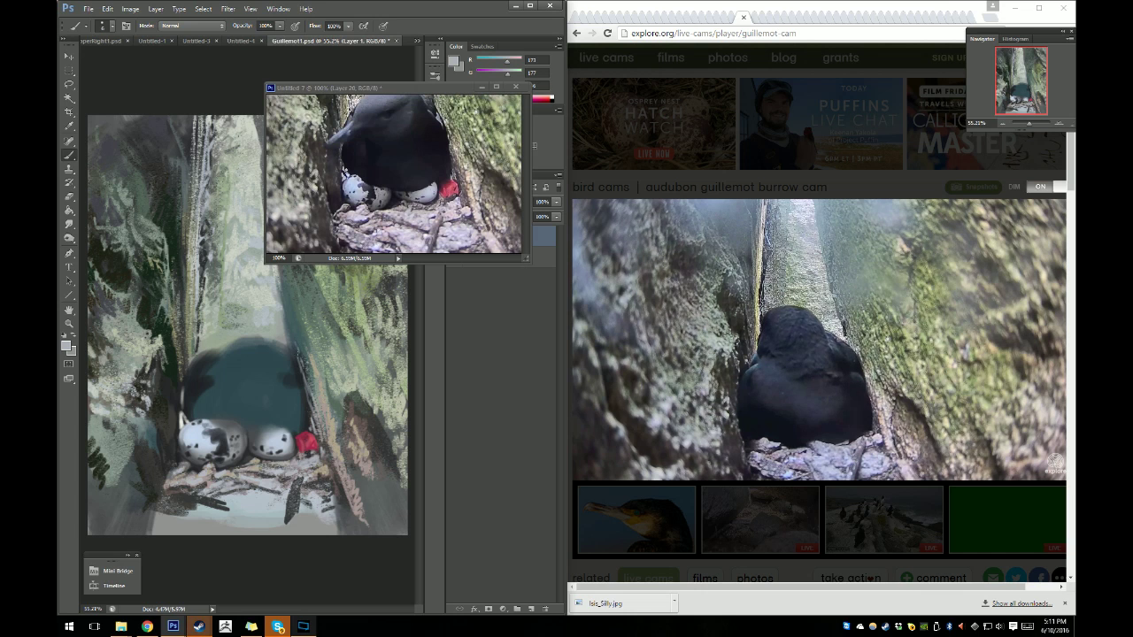
click(300, 369)
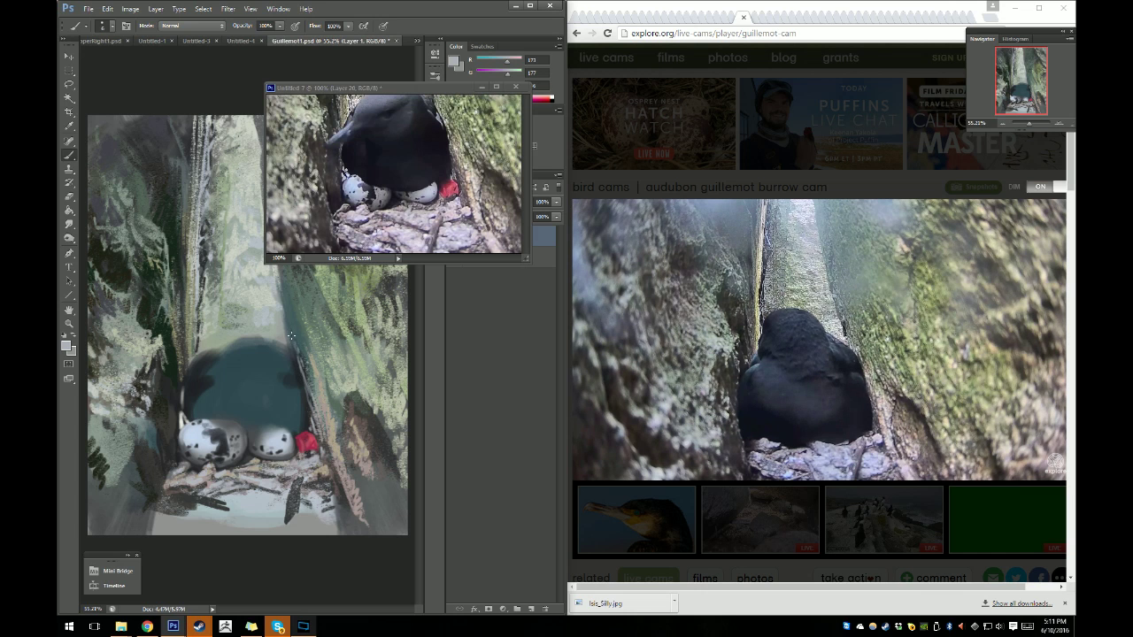
drag(297, 350, 308, 388)
drag(293, 332, 287, 311)
Sample the red nest accent and lighten it into a pale pink paint colour.
click(69, 126)
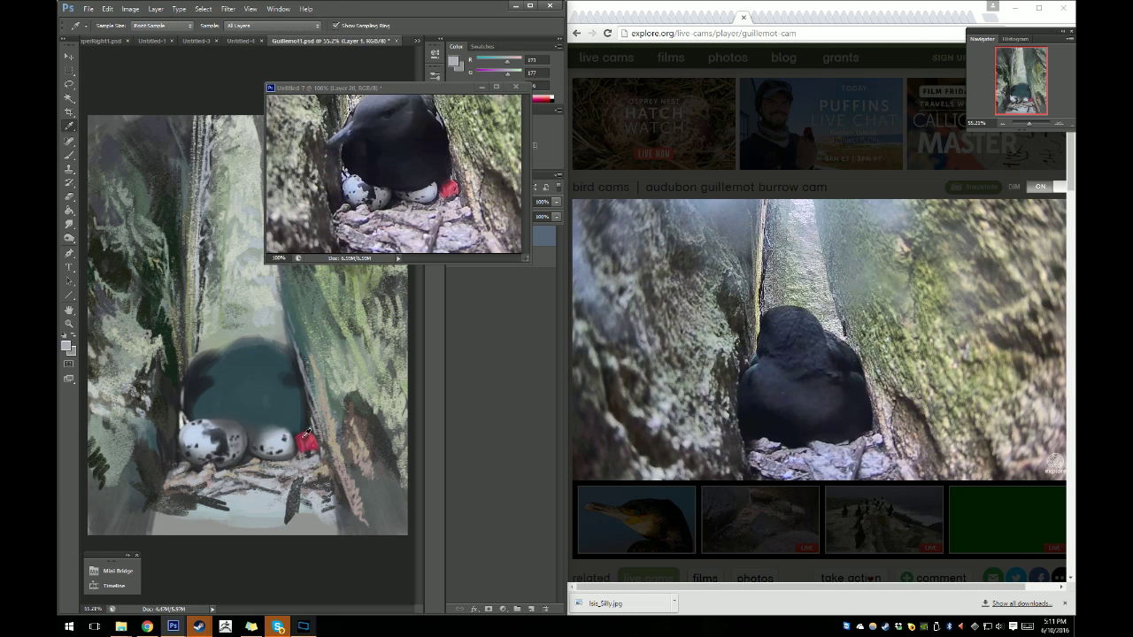
click(311, 431)
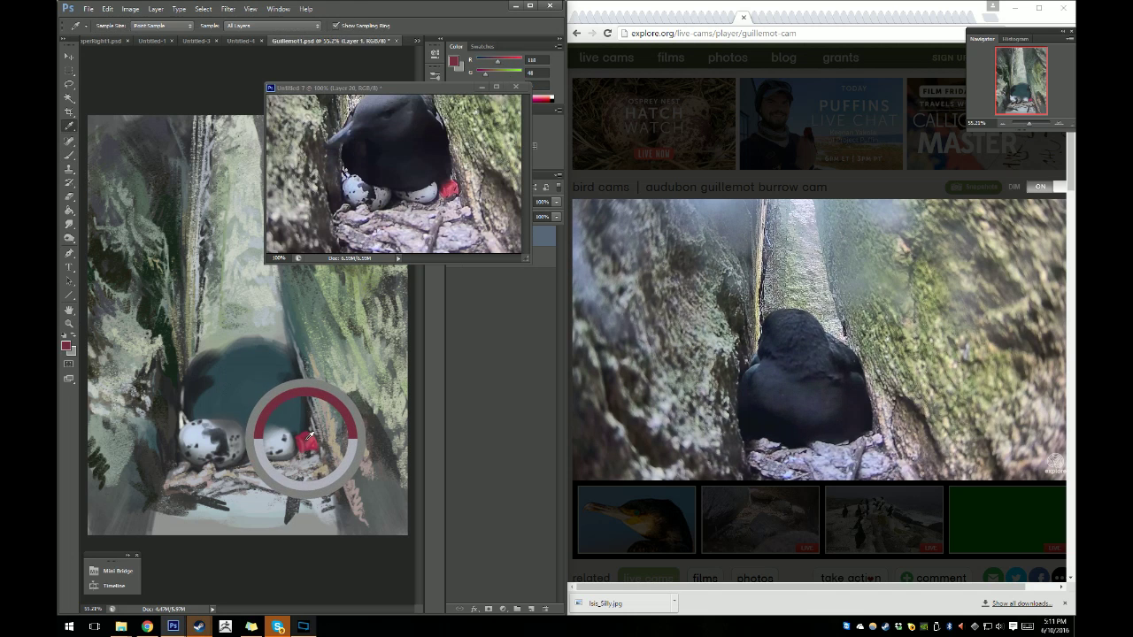
drag(311, 434, 297, 439)
key(b)
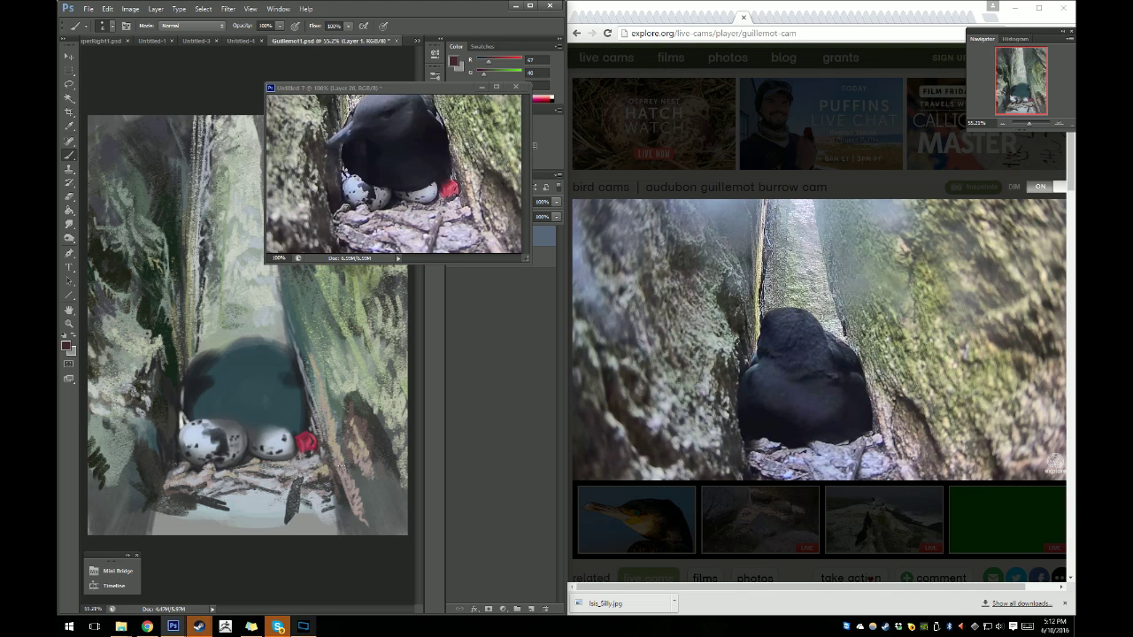
key(i)
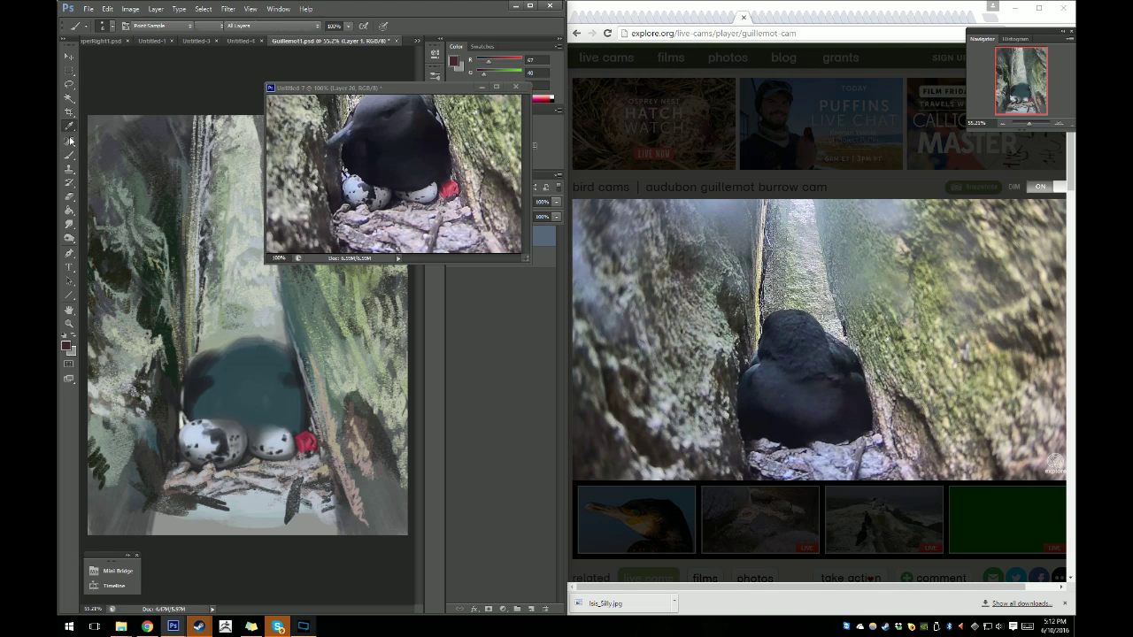
click(311, 437)
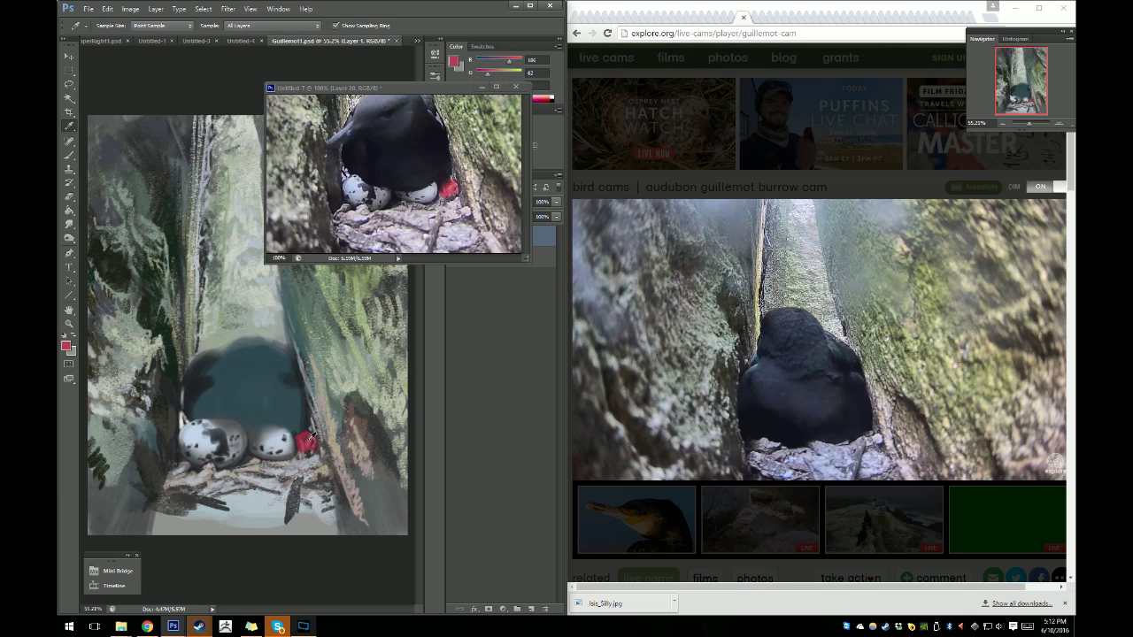
click(67, 346)
drag(673, 150, 660, 149)
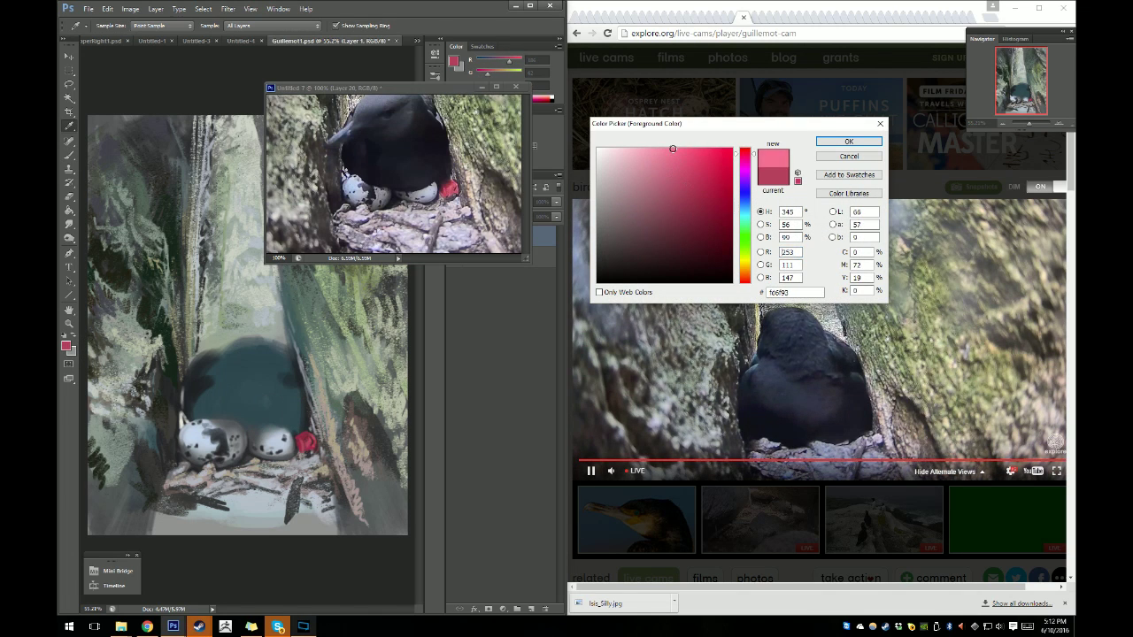
click(848, 142)
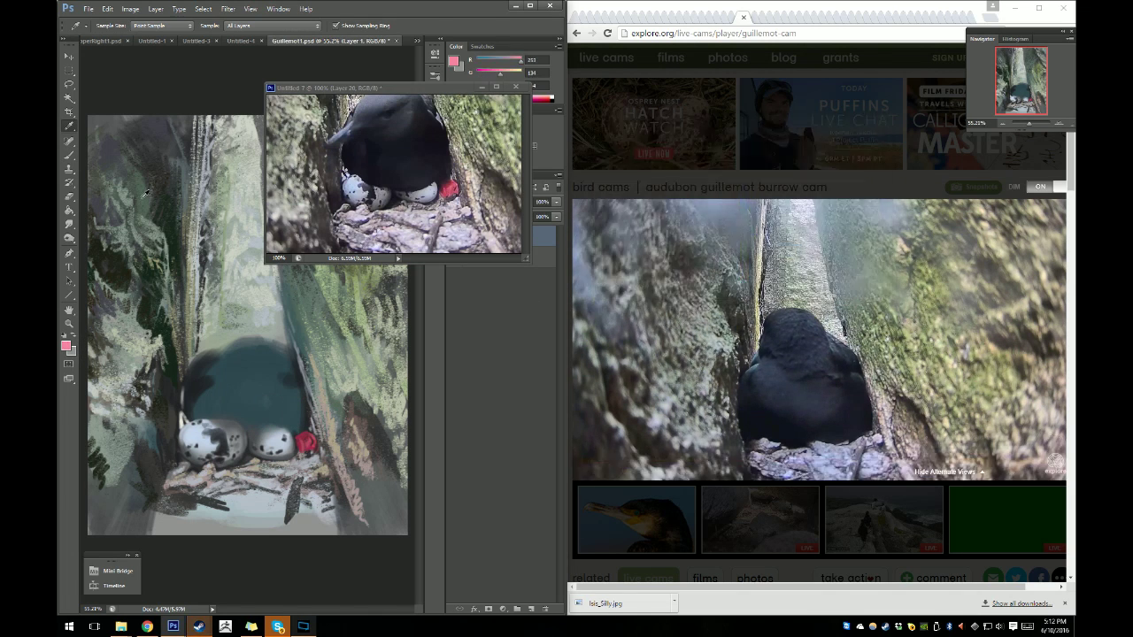
key(b)
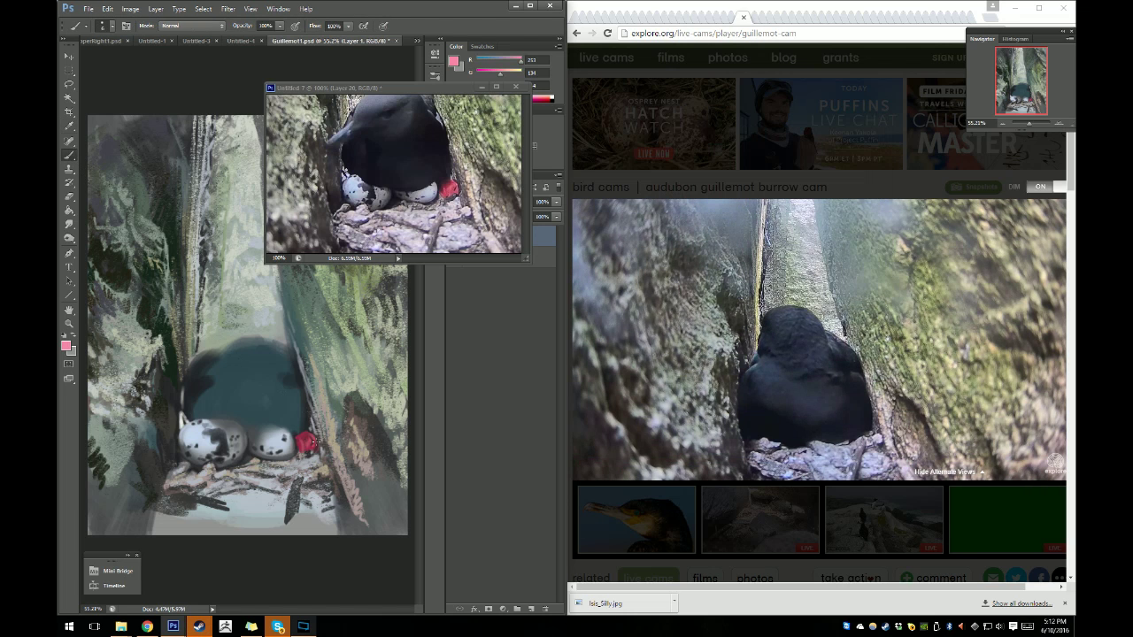
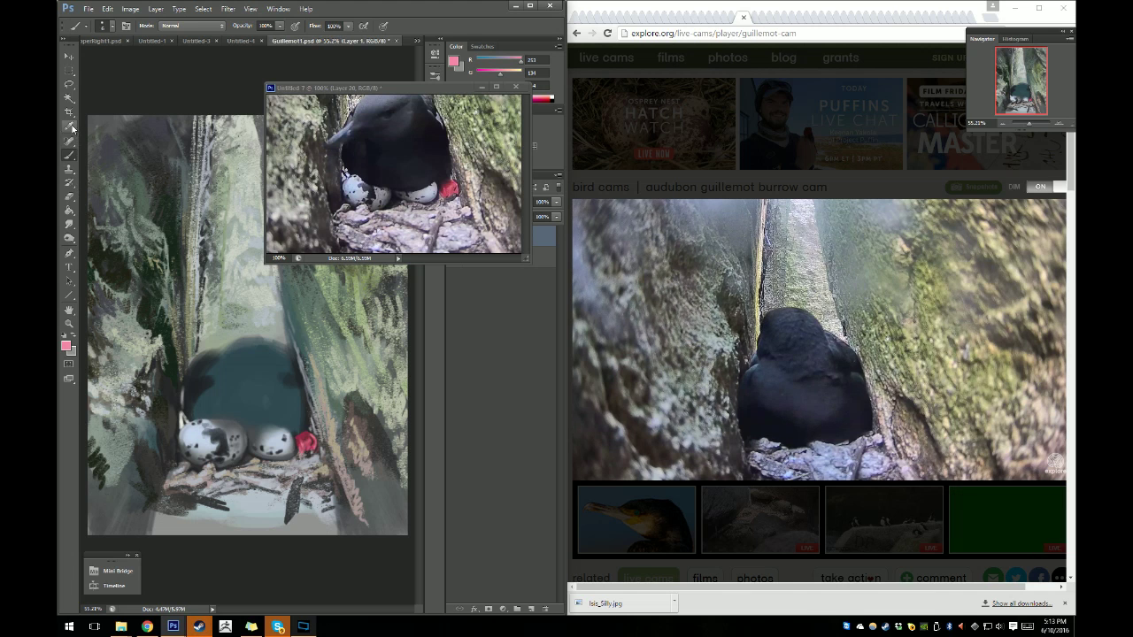
Sample colours from the painting, trying a light grey from the egg, and resume brushing.
key(i)
click(194, 390)
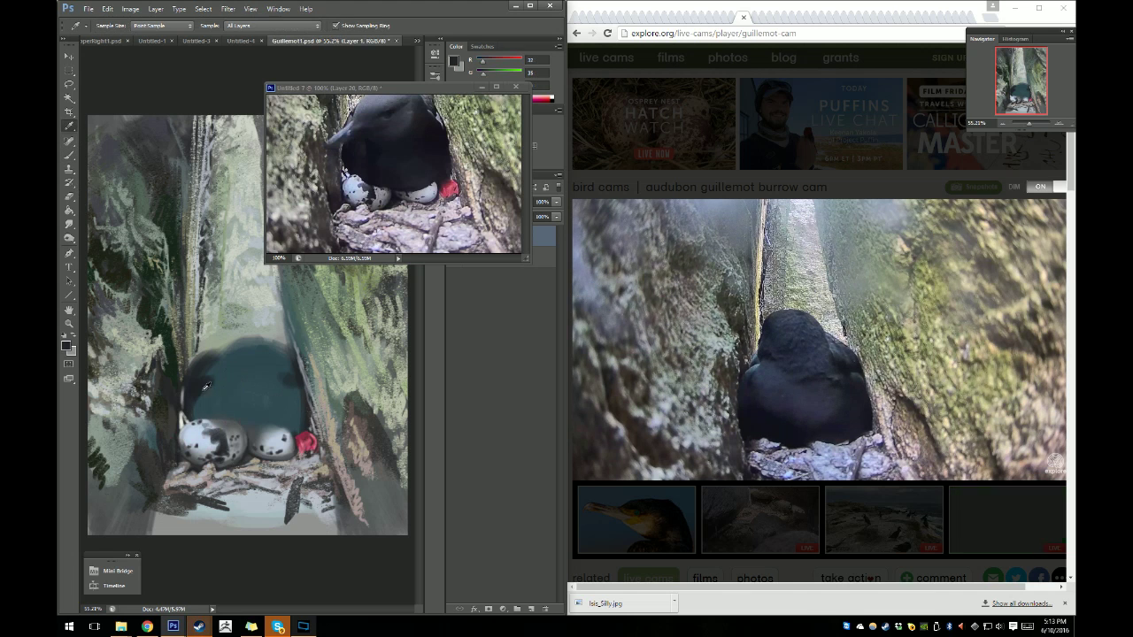
click(70, 155)
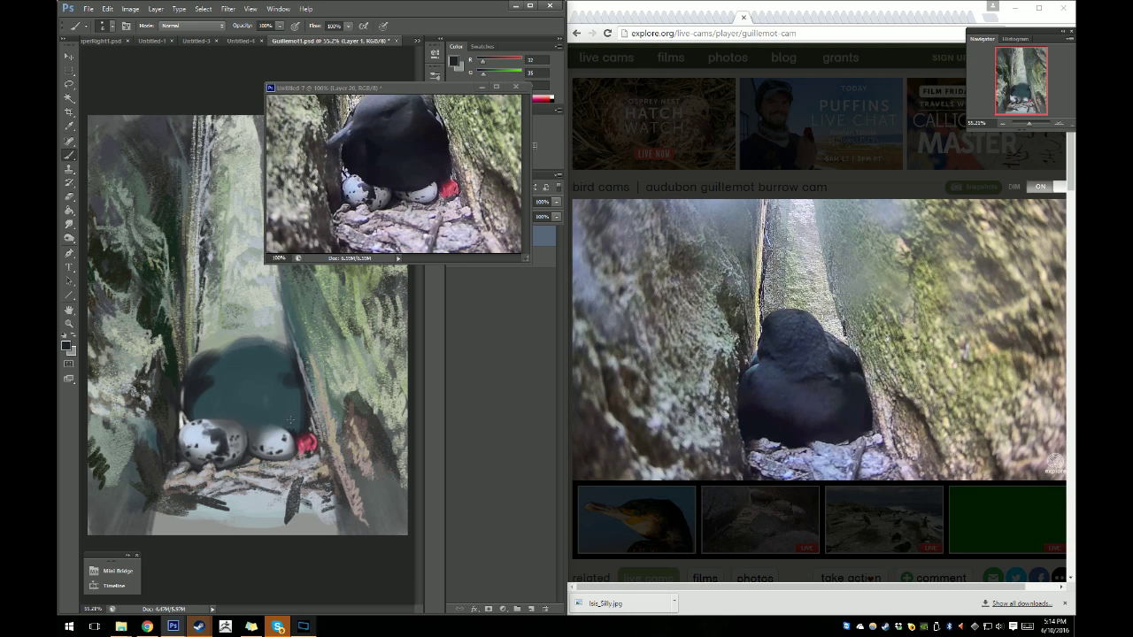
click(69, 126)
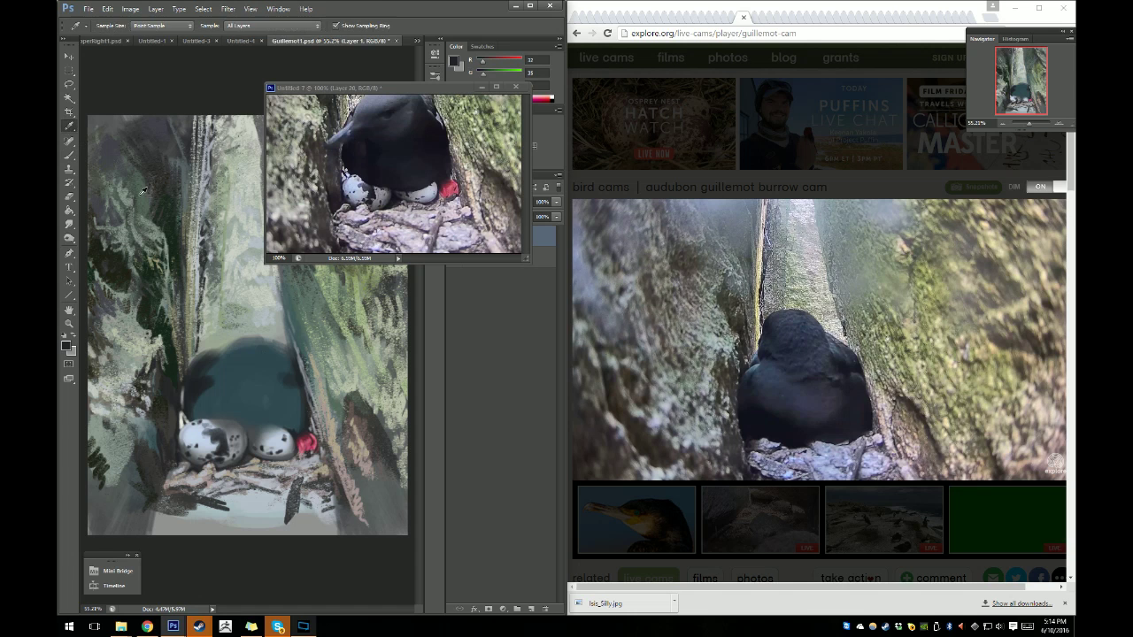
click(293, 429)
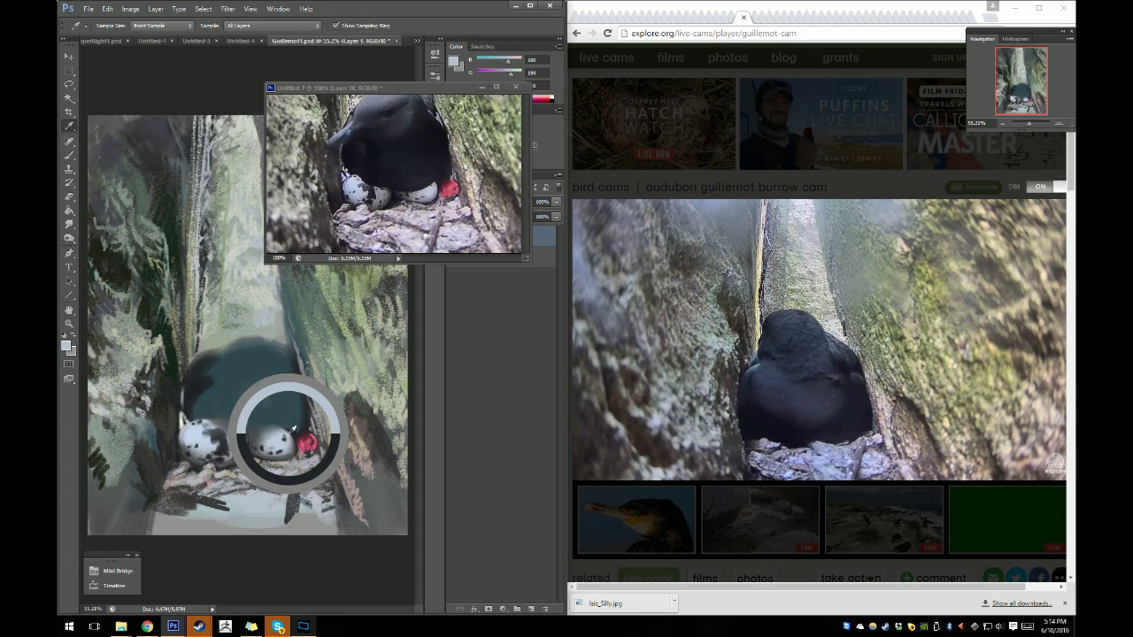
key(b)
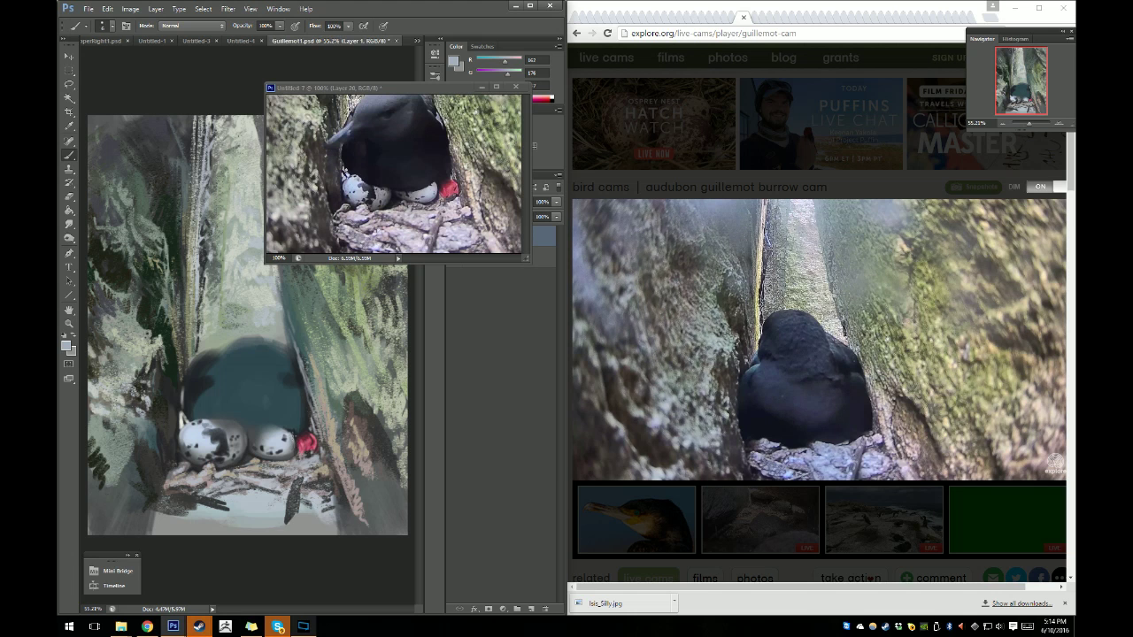
Resample the egg, then load the bird's dark colour onto the Brush.
key(i)
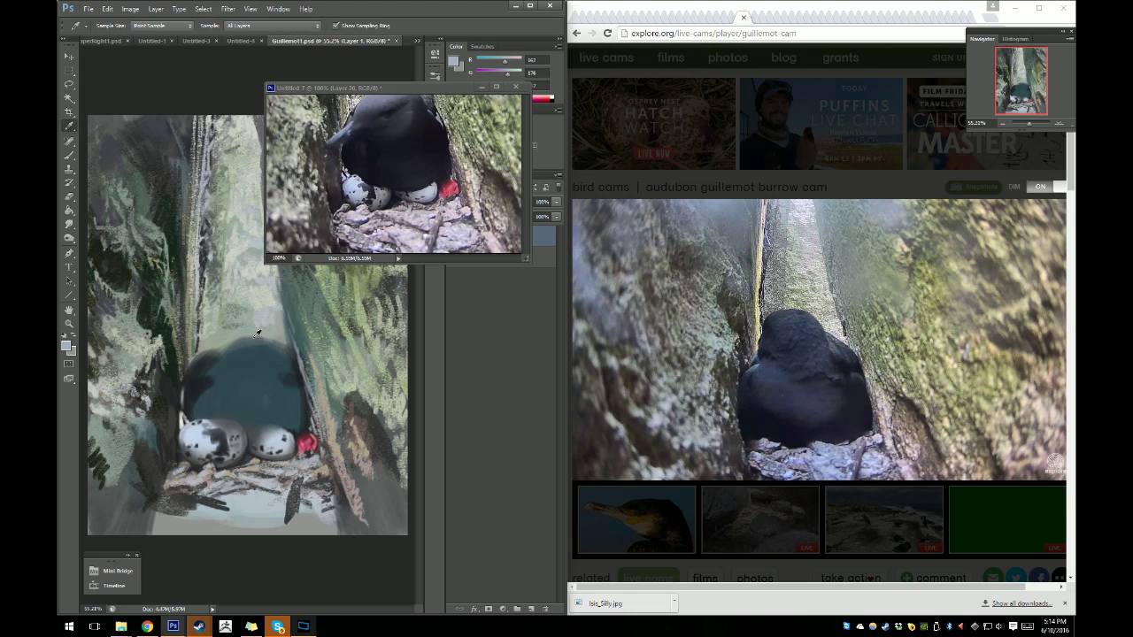
click(287, 436)
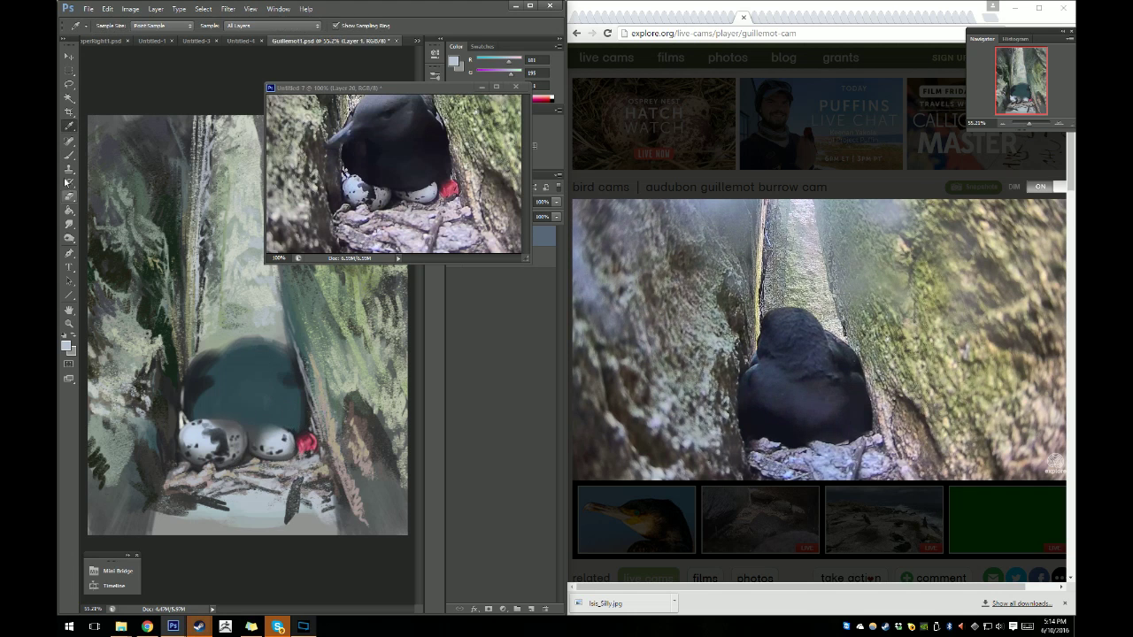
key(b)
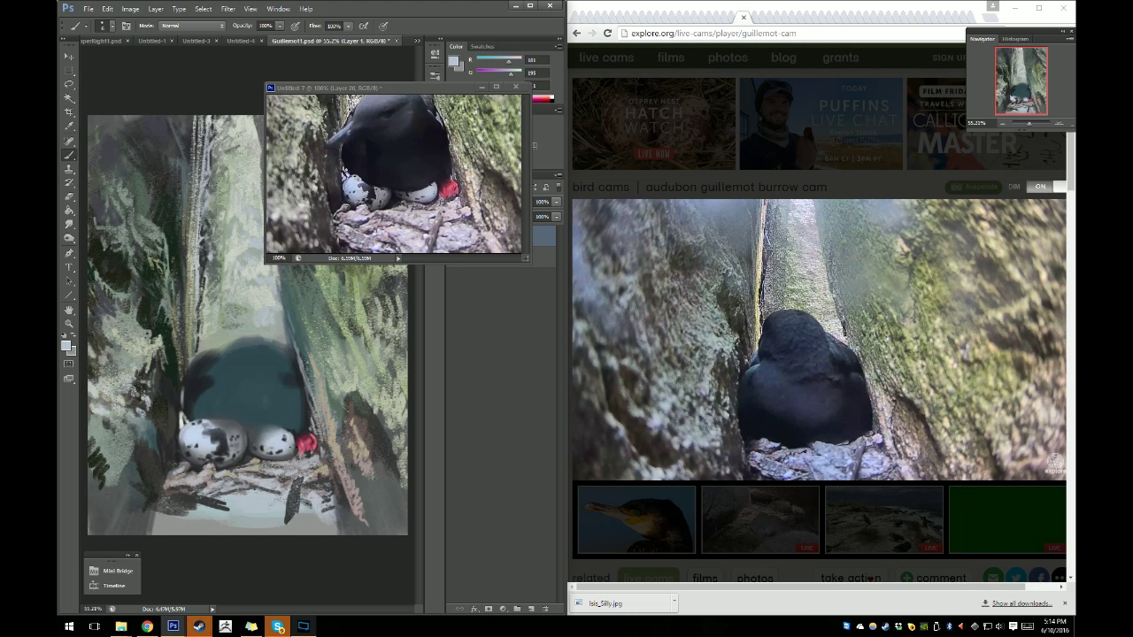
click(69, 126)
click(188, 376)
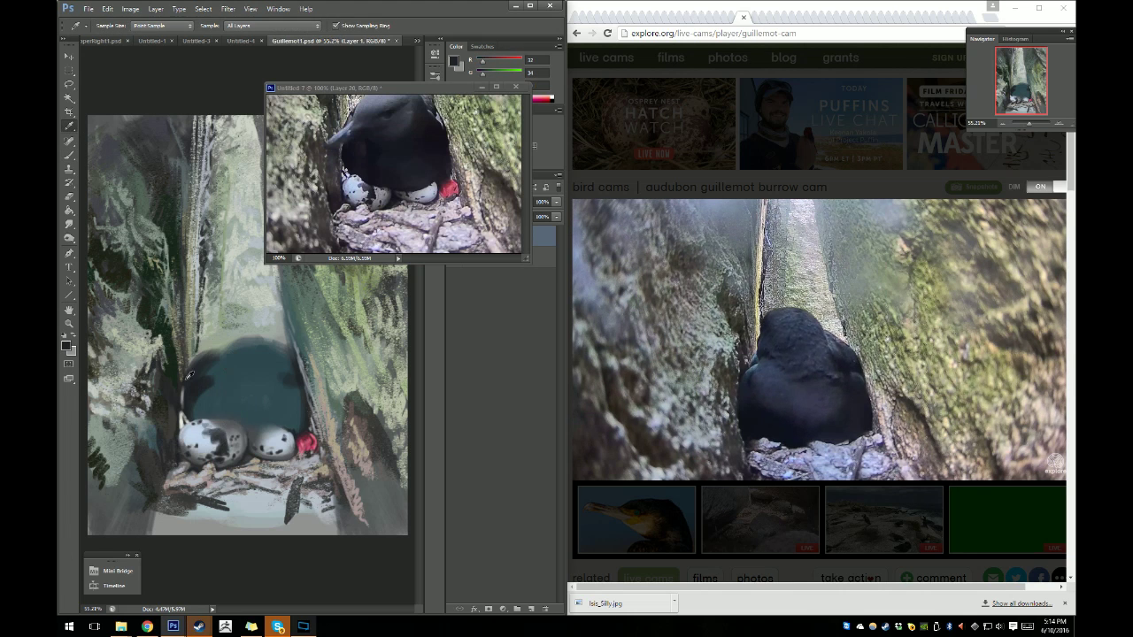
click(69, 154)
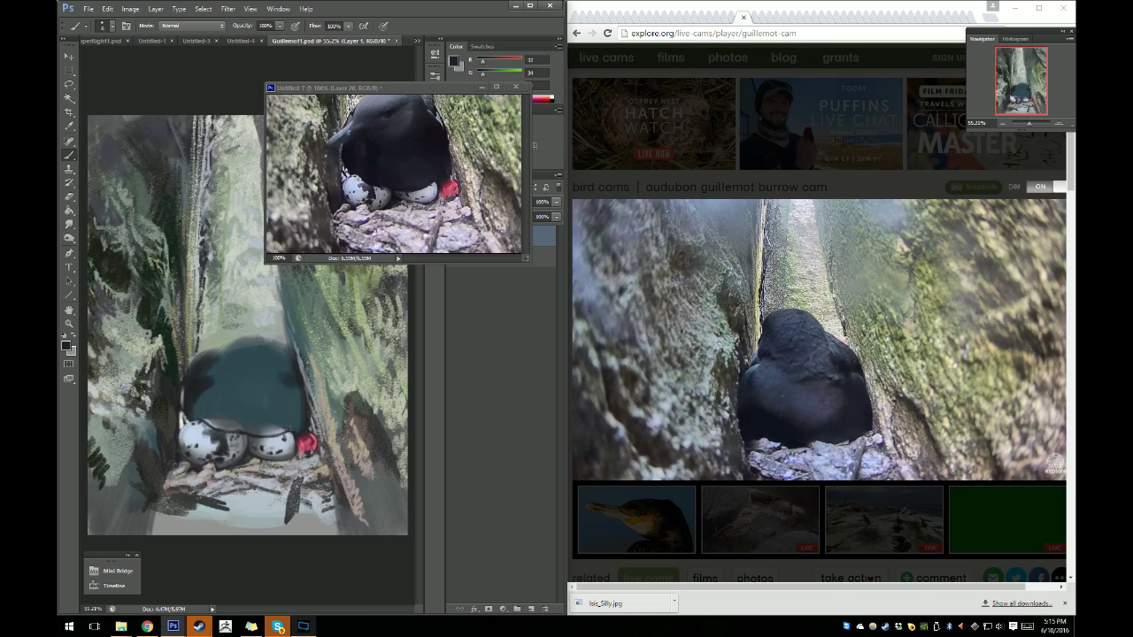
Paint dark strokes over the top of the right egg and into the gap between the eggs.
drag(286, 432, 263, 435)
drag(278, 439, 256, 437)
click(280, 435)
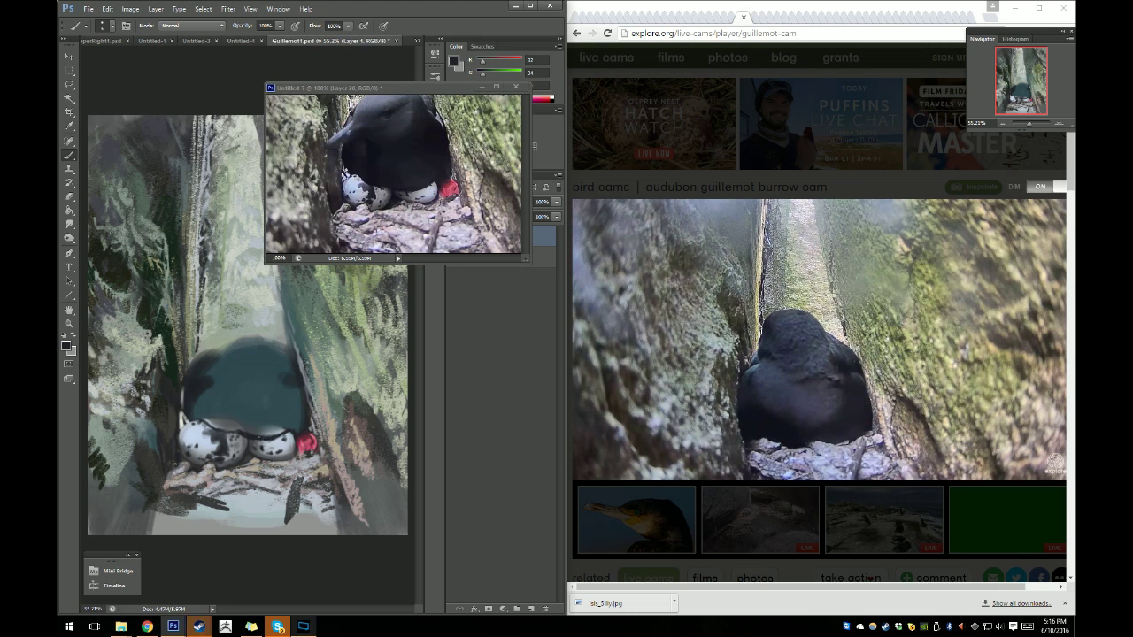
drag(260, 441, 275, 438)
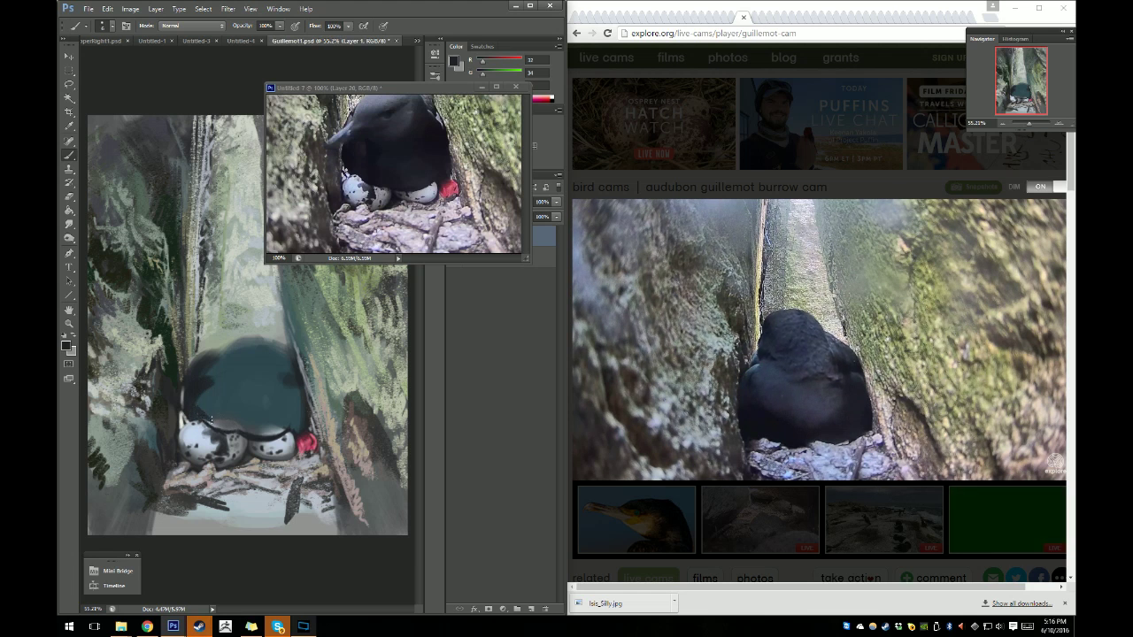
Enlarge the brush and darken the bird's lower outline and belly above the eggs.
right_click(196, 403)
key(Return)
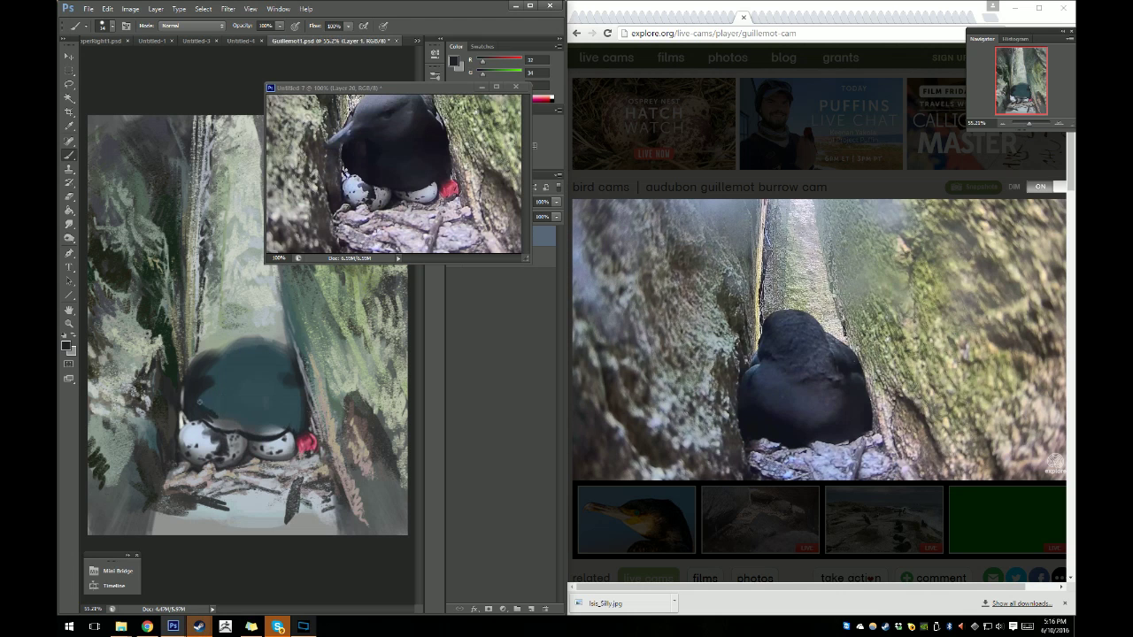
drag(209, 419, 218, 425)
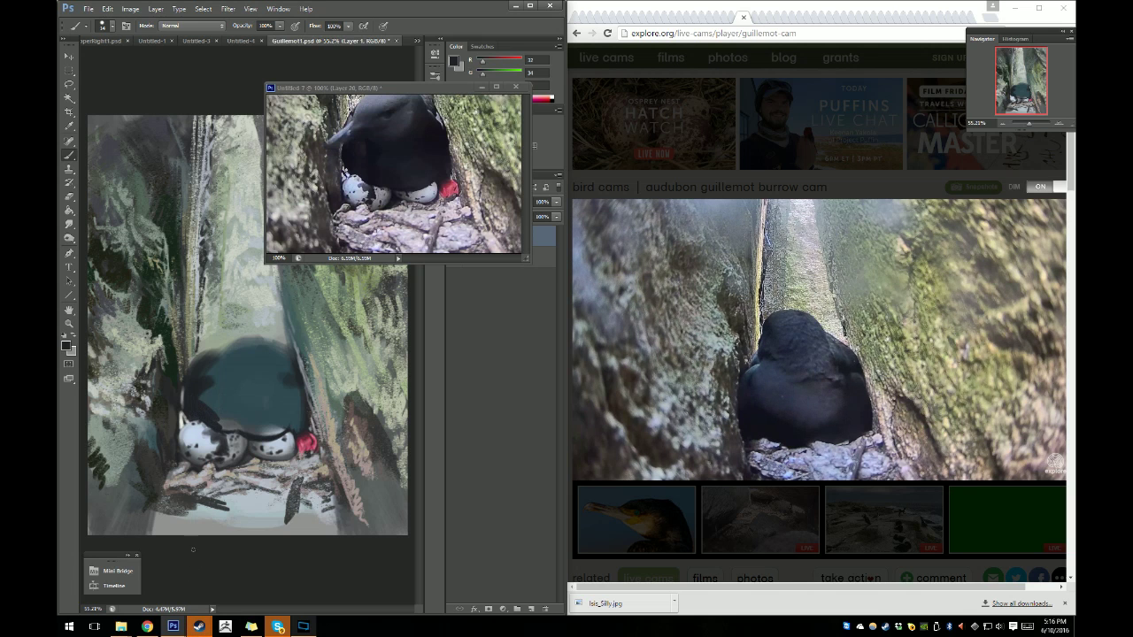
right_click(217, 398)
drag(257, 433, 274, 433)
key(Return)
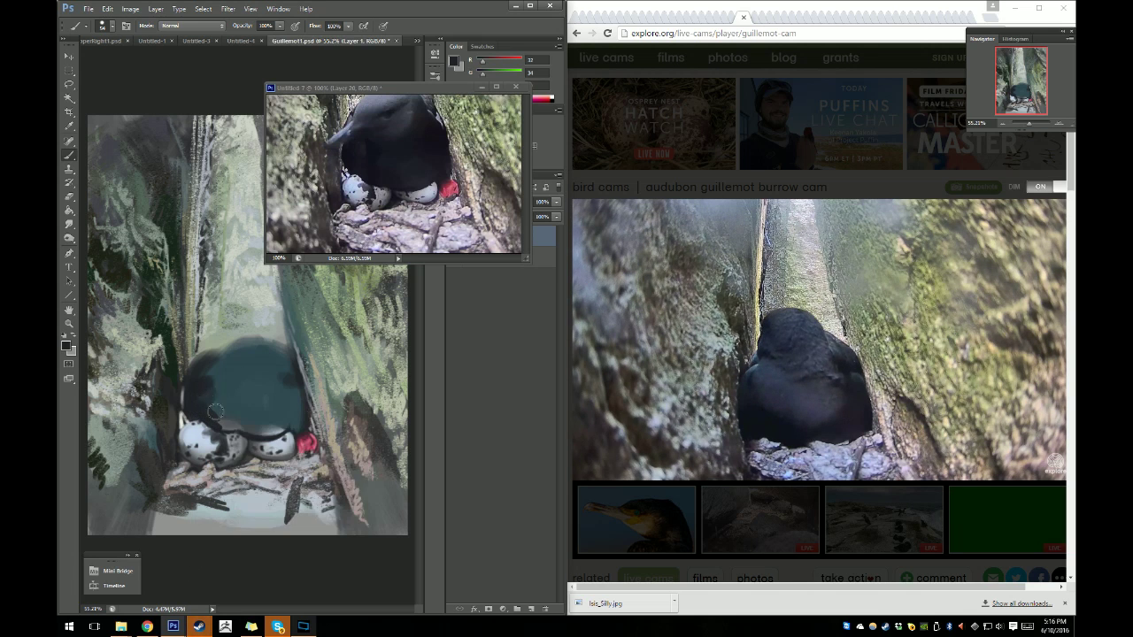
drag(206, 404, 233, 419)
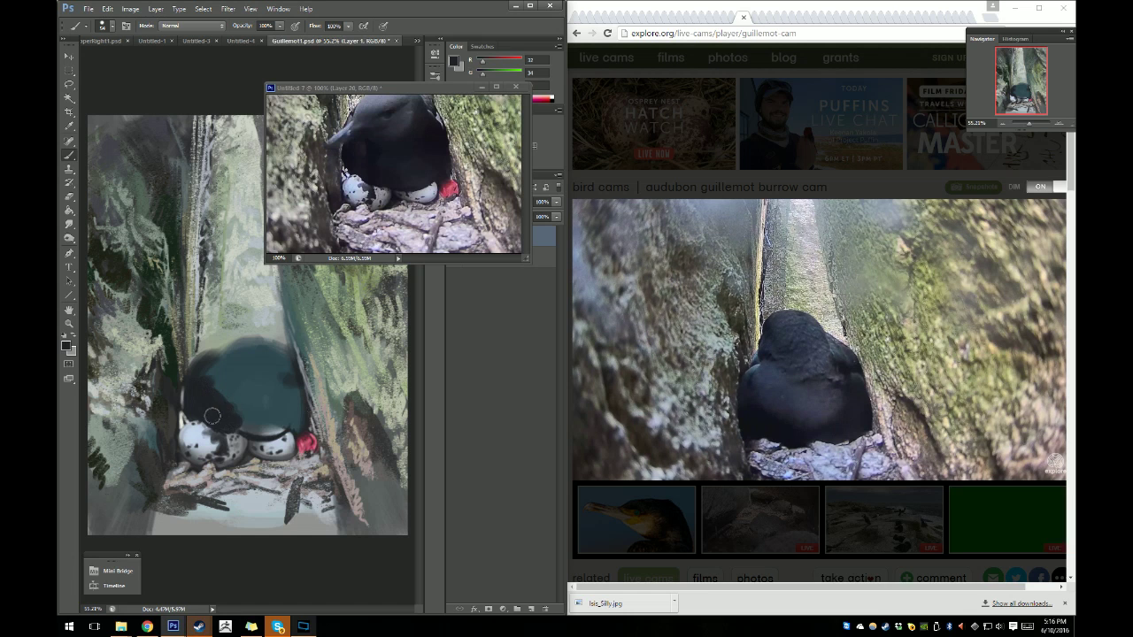
mouse_move(233, 420)
mouse_down()
mouse_move(277, 428)
mouse_move(265, 423)
mouse_move(285, 414)
mouse_move(232, 405)
mouse_move(294, 411)
mouse_move(290, 392)
mouse_move(307, 407)
mouse_up()
Set the brush to 20 px and paint a dark stroke across the bird's body.
right_click(285, 382)
click(279, 391)
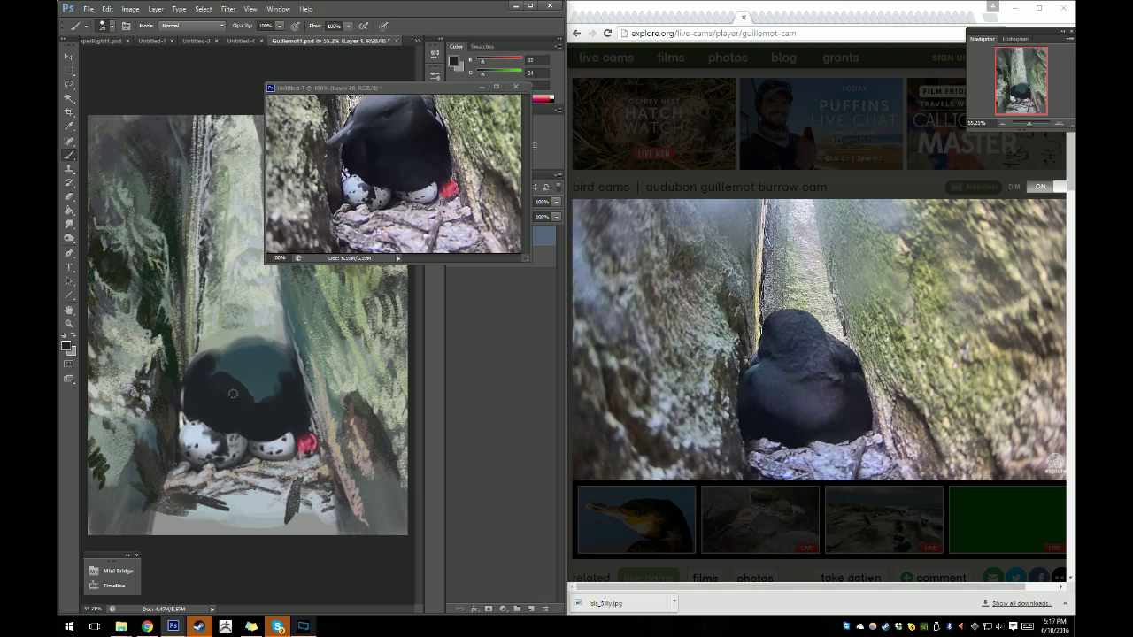
drag(221, 386, 289, 399)
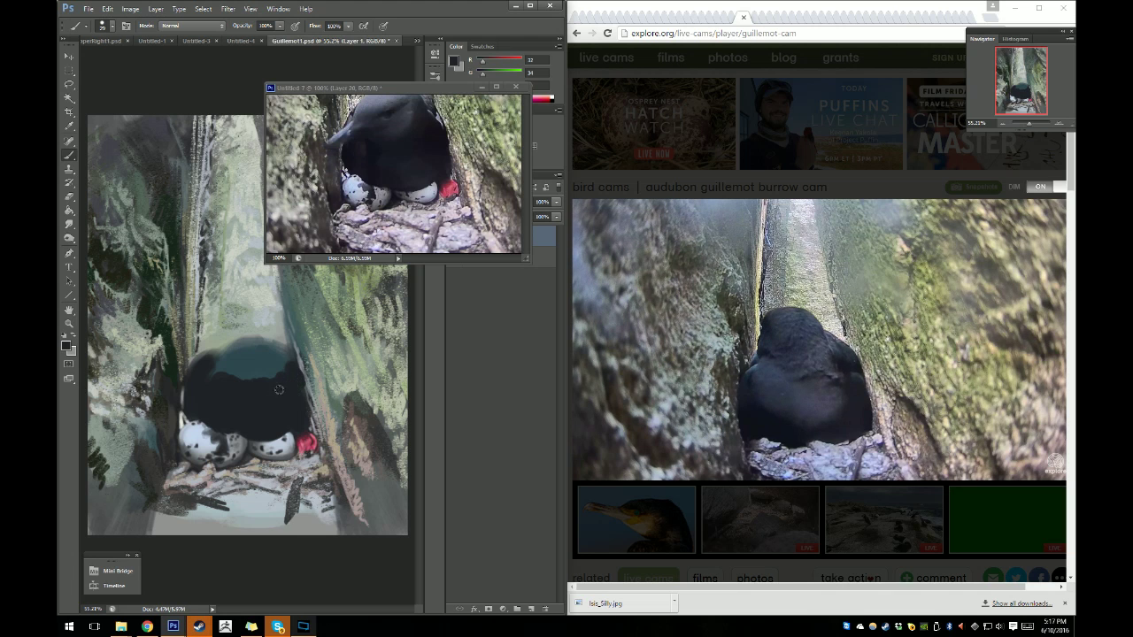
Crop the painting with the bottom edge extended lower.
click(69, 112)
drag(250, 534, 257, 540)
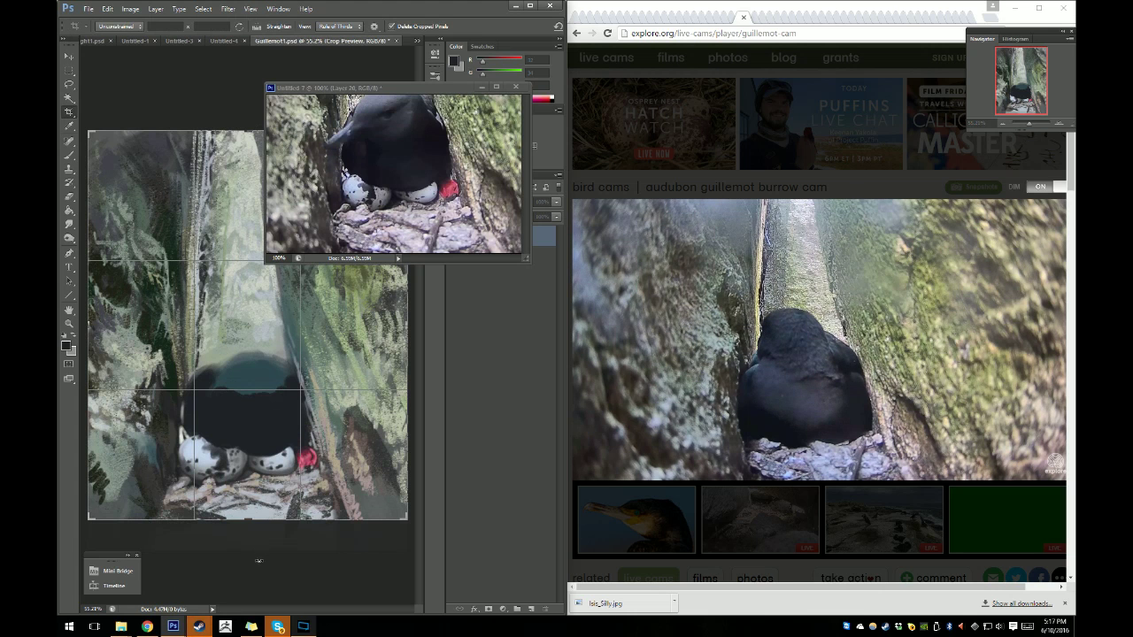
drag(249, 521, 253, 531)
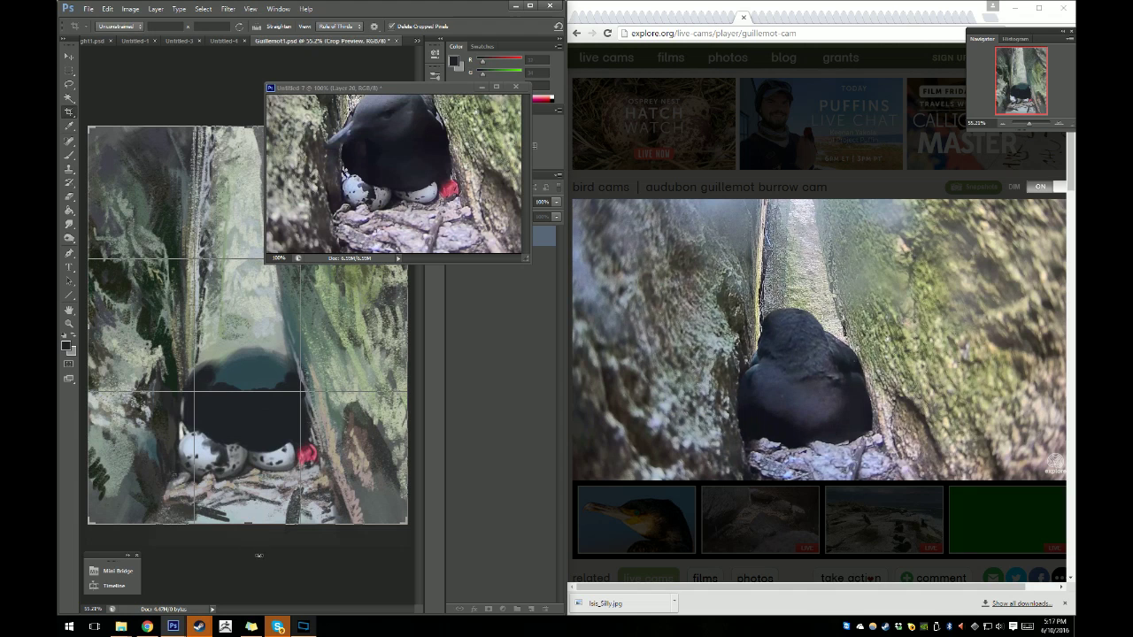
key(Return)
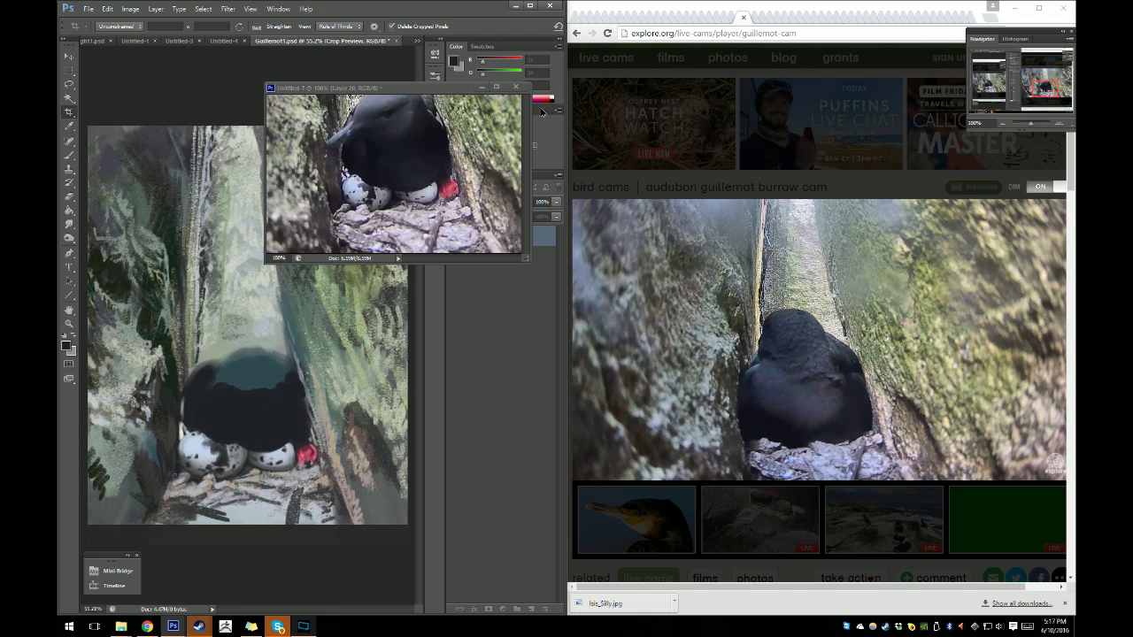
Move the reference window aside, reshape the crop taller from the bottom, and confirm Crop.
mouse_move(422, 88)
mouse_down()
mouse_move(592, 166)
mouse_move(601, 182)
mouse_up()
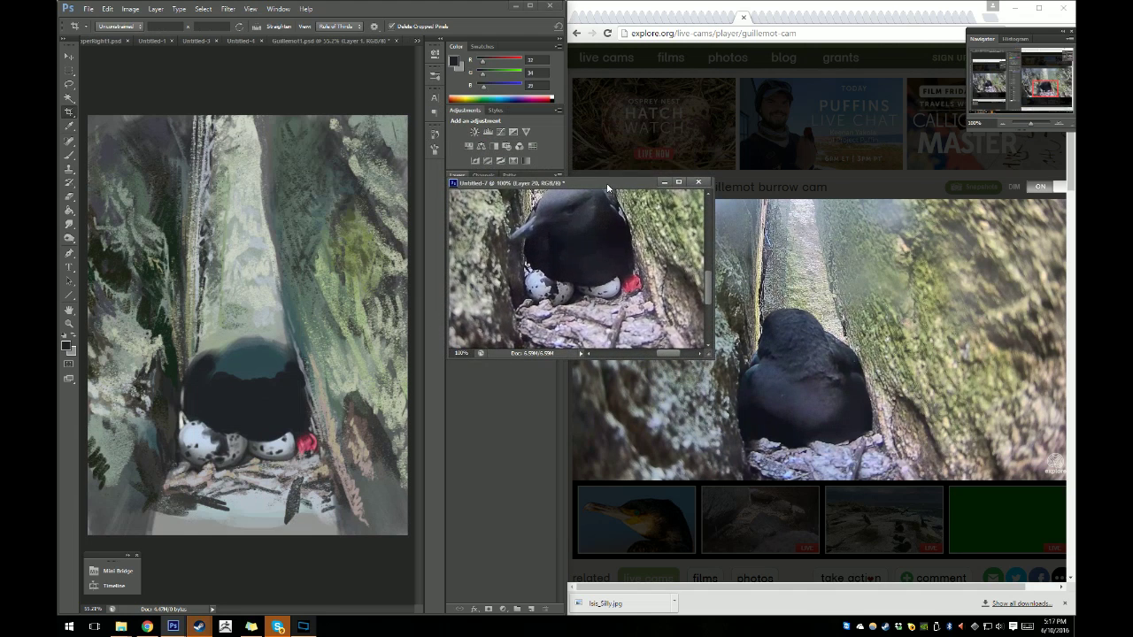
click(314, 514)
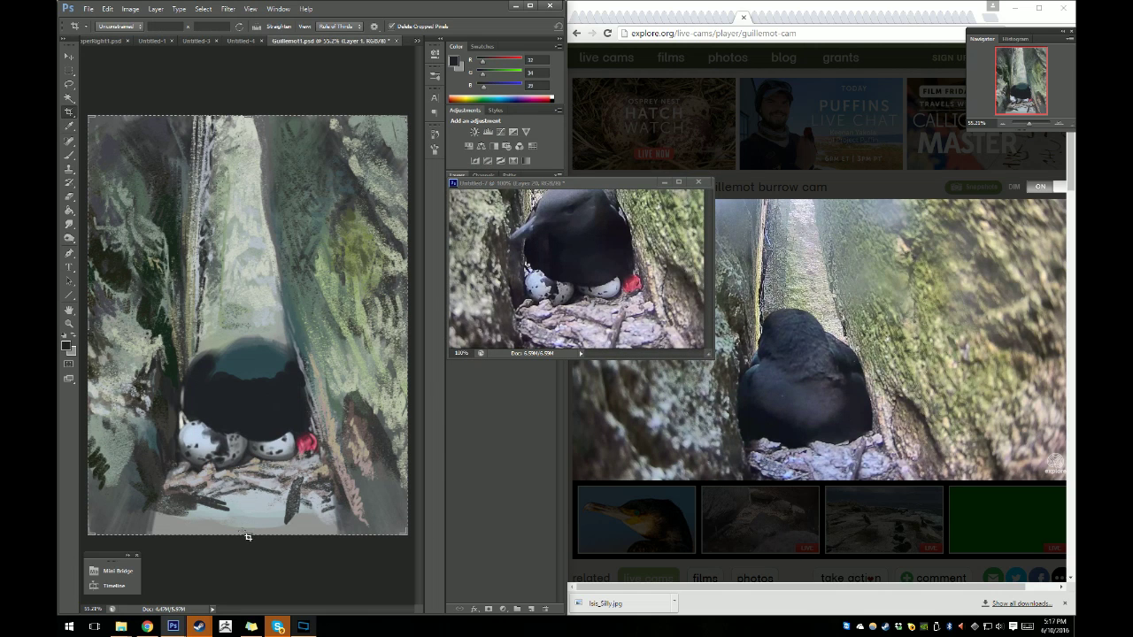
mouse_move(248, 537)
mouse_down()
mouse_move(248, 549)
mouse_move(253, 532)
mouse_up()
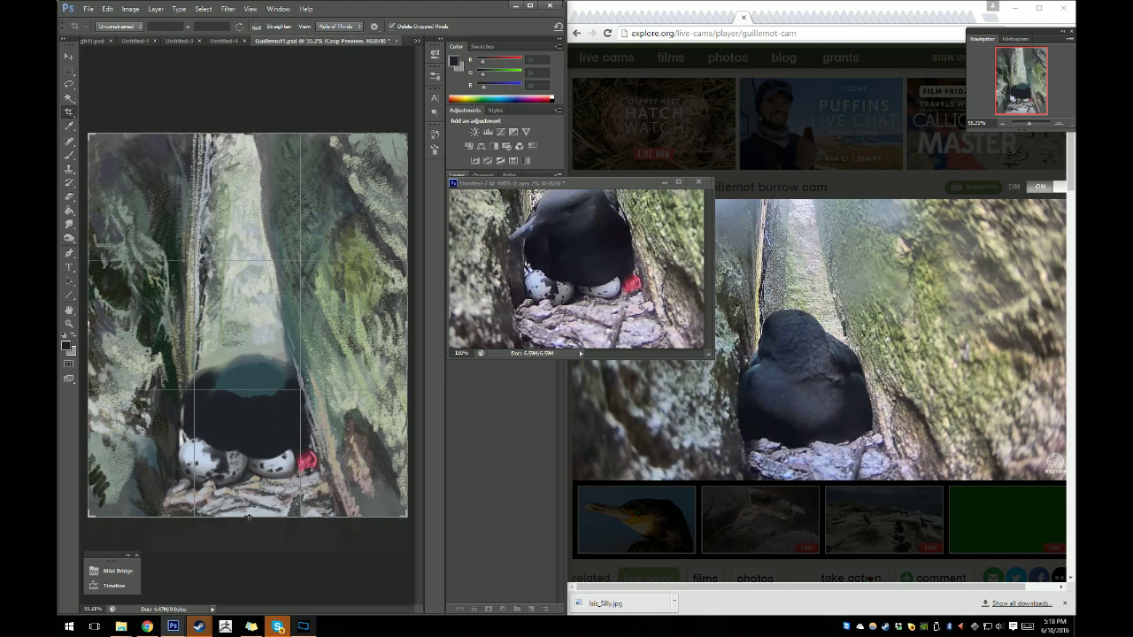
drag(249, 518, 255, 552)
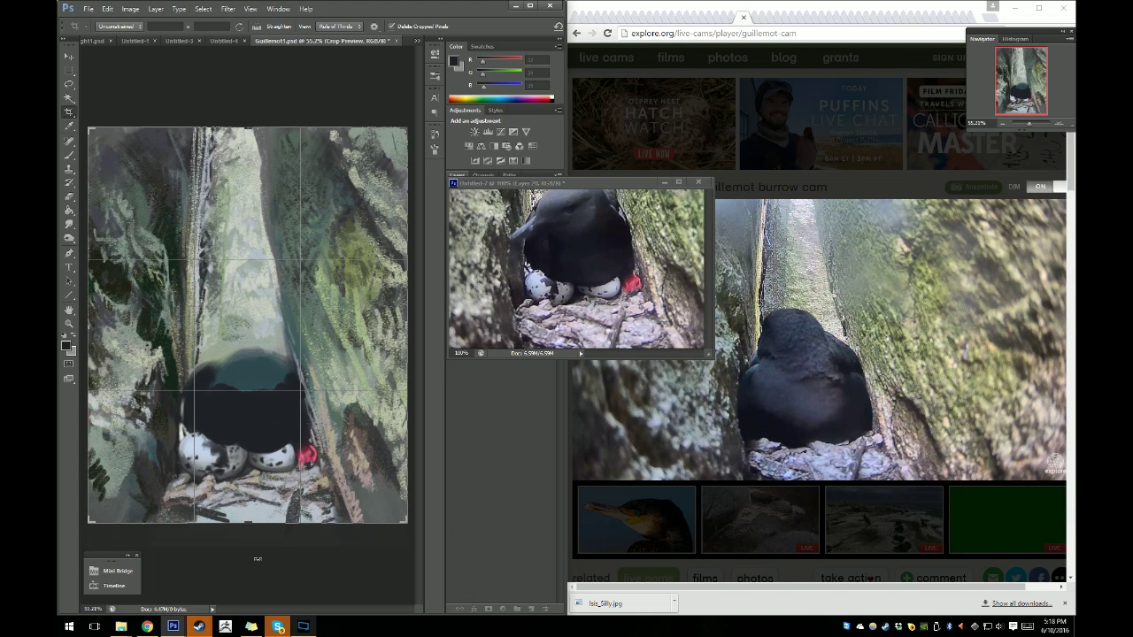
click(73, 71)
click(531, 235)
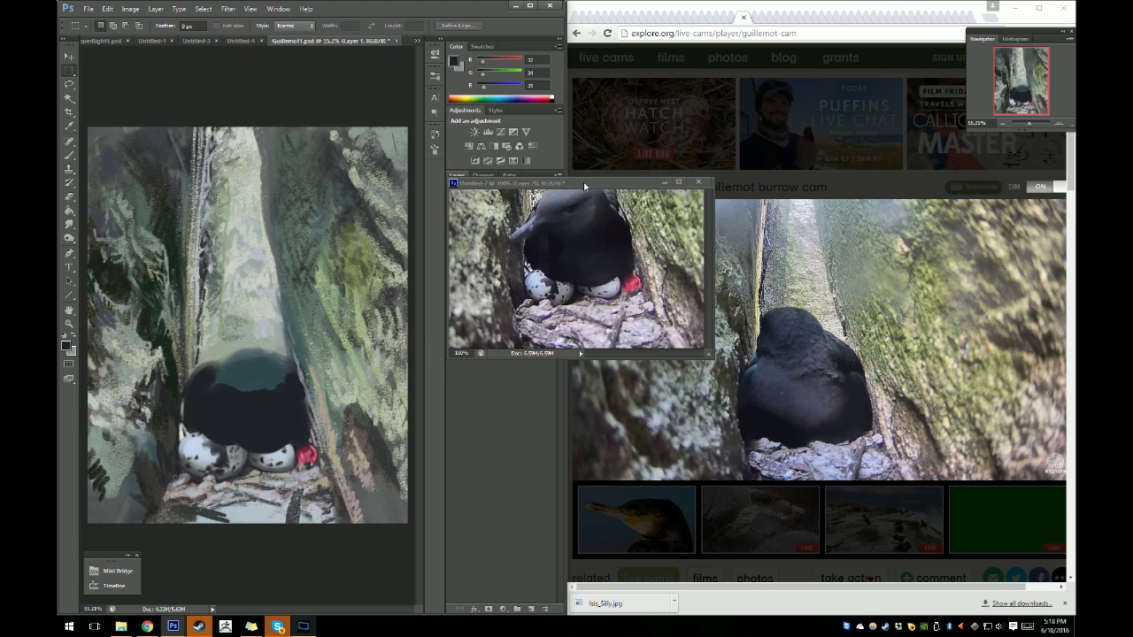
In the reference-frame document, toggle Layers 21 to 25 to compare frames.
click(243, 40)
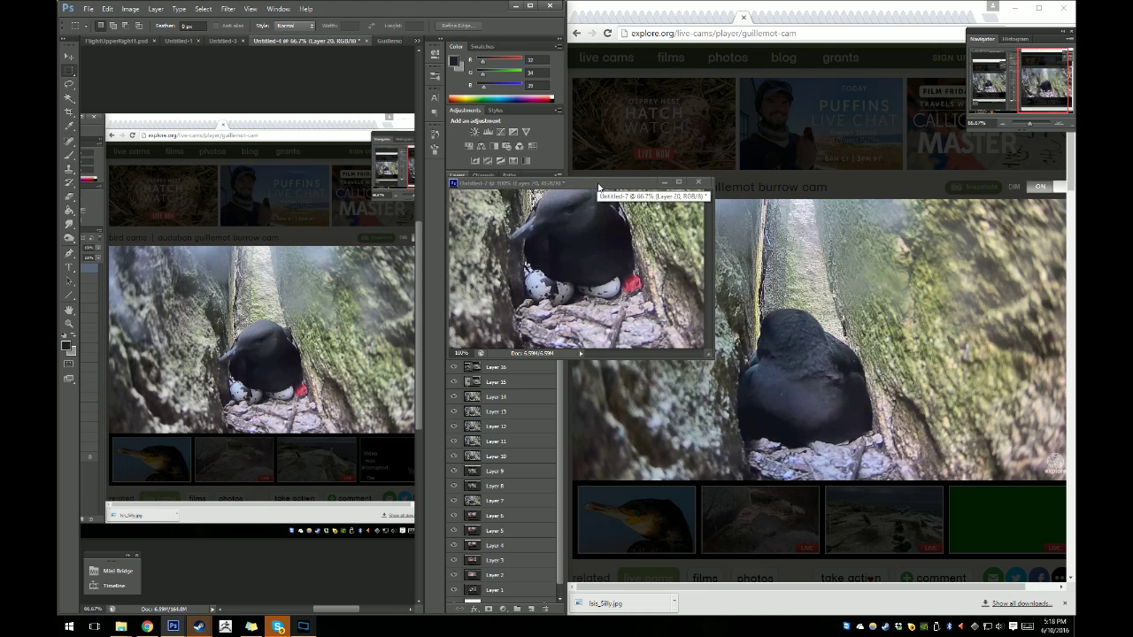
click(664, 183)
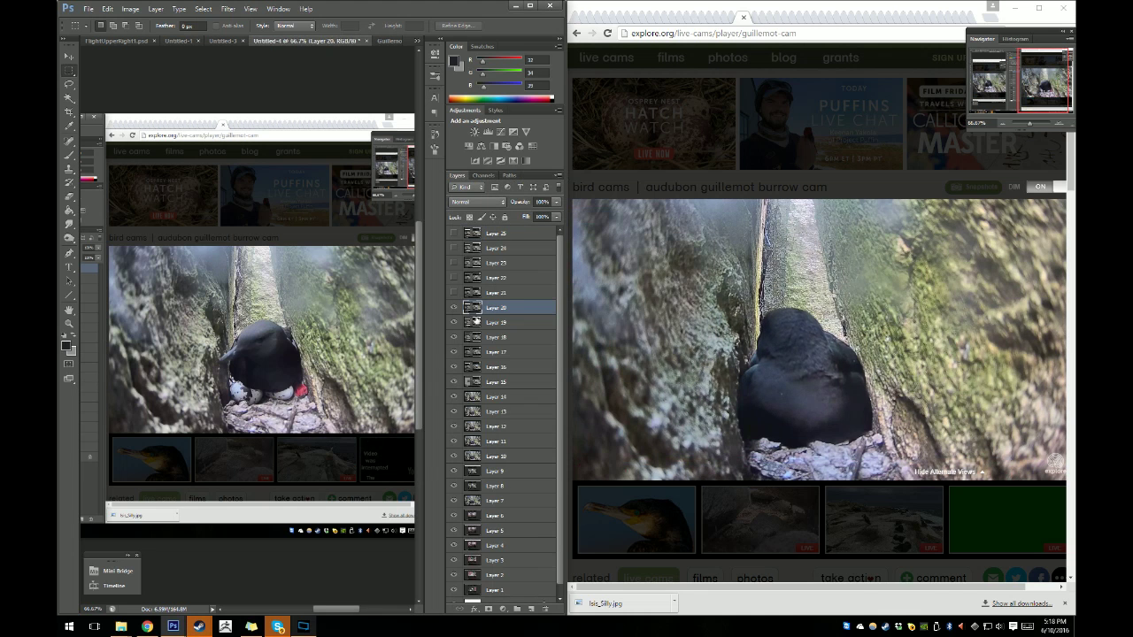
click(453, 293)
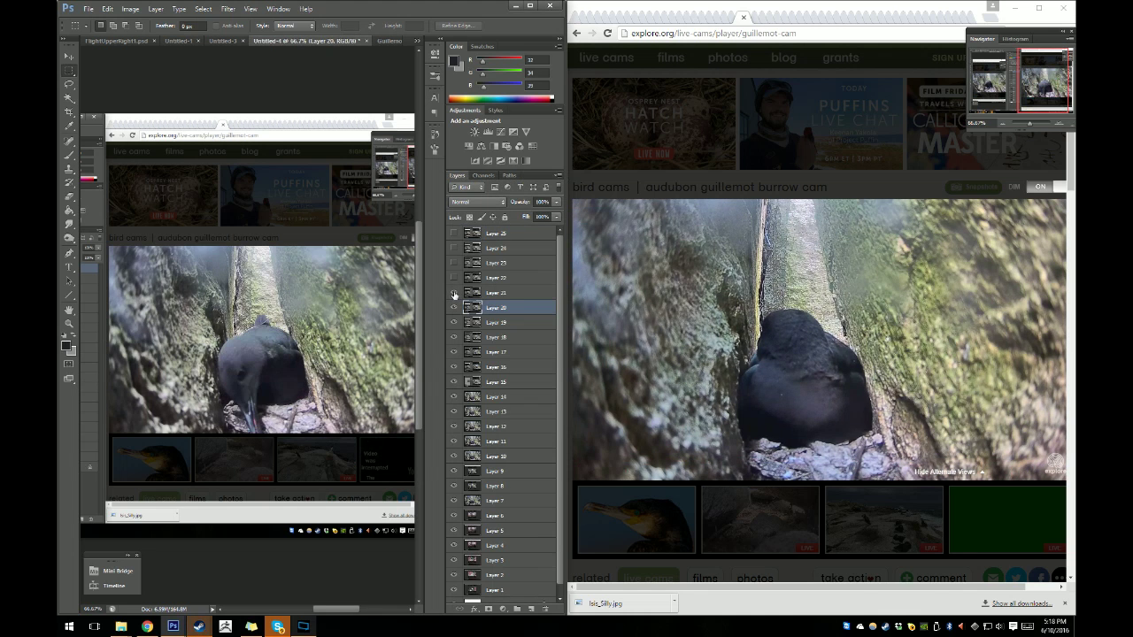
click(453, 278)
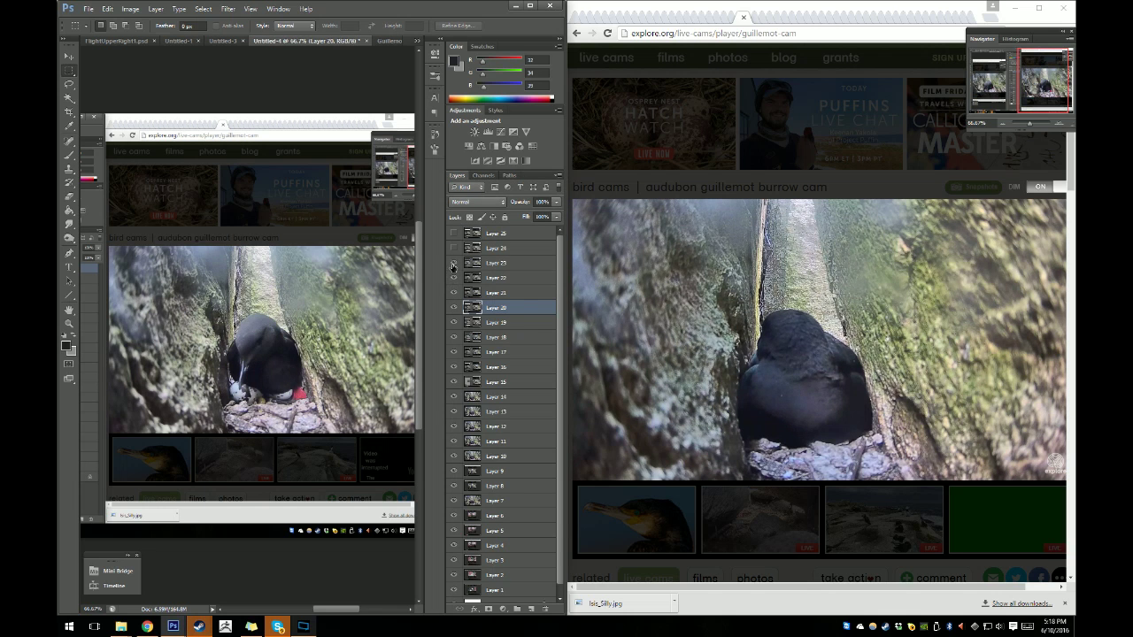
click(453, 264)
click(453, 248)
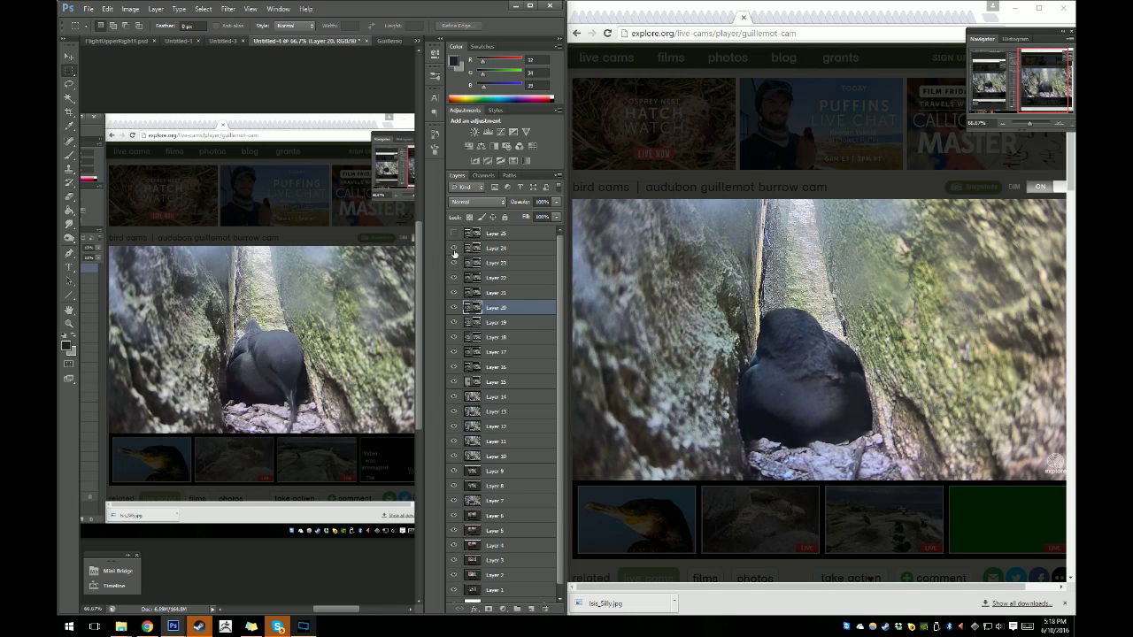
click(454, 234)
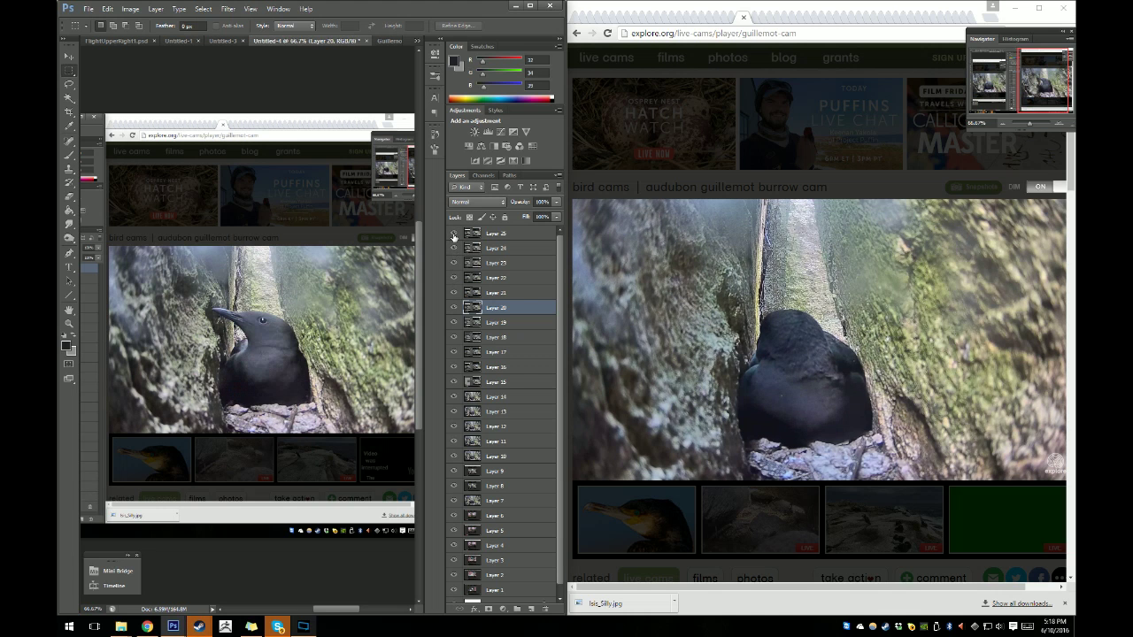
Hide Layers 25 through 20, leaving Layer 19's egg frame visible.
click(453, 234)
click(453, 249)
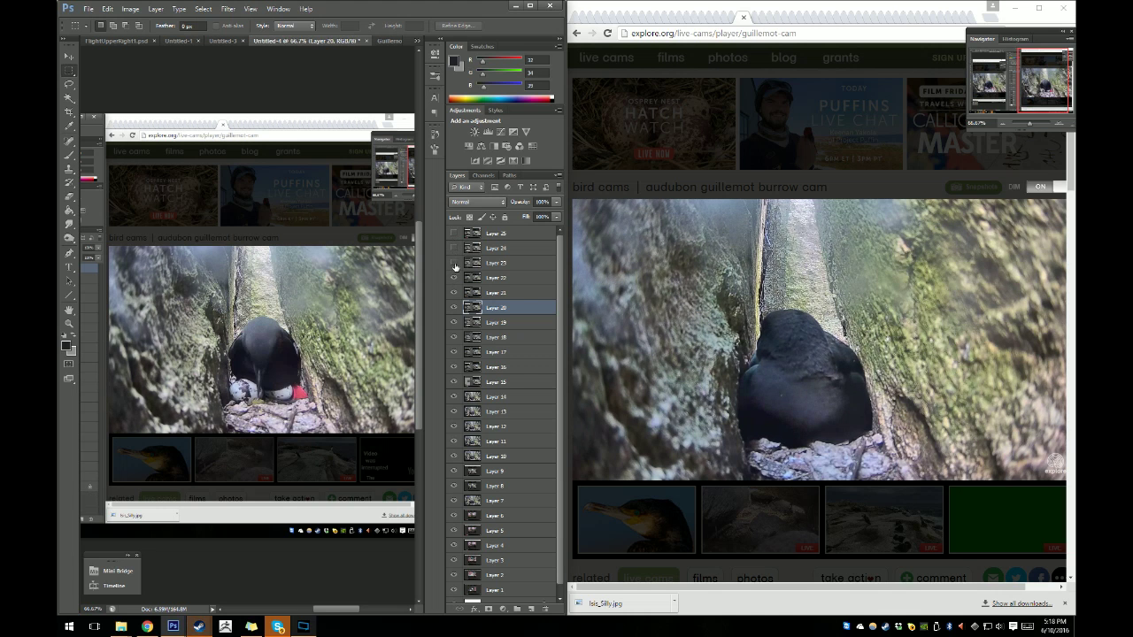
click(454, 264)
click(454, 278)
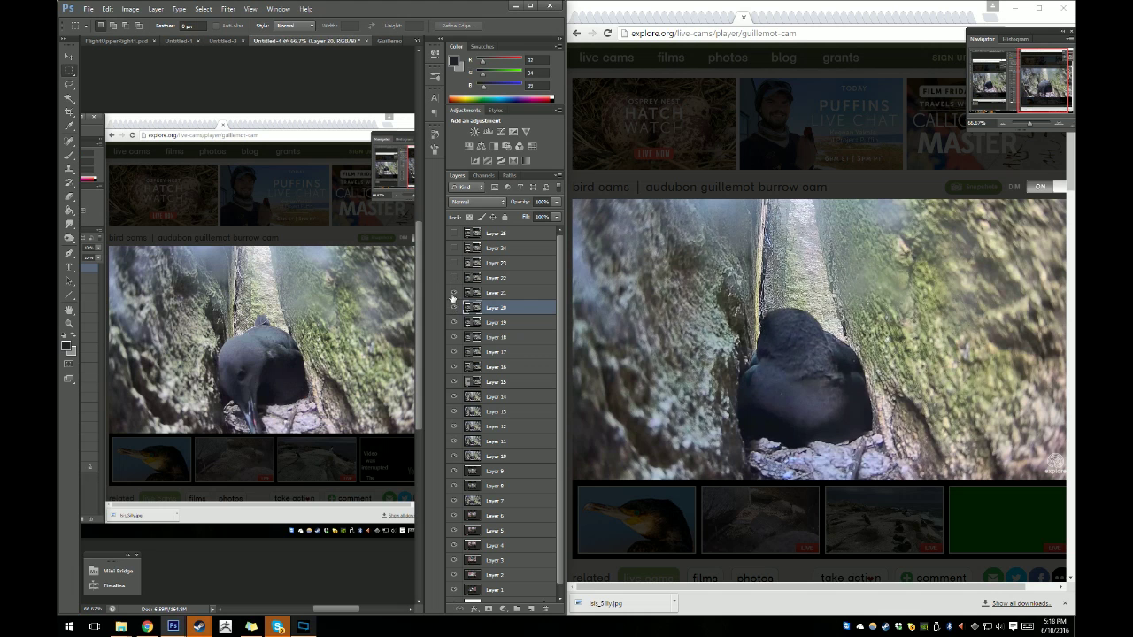
click(453, 293)
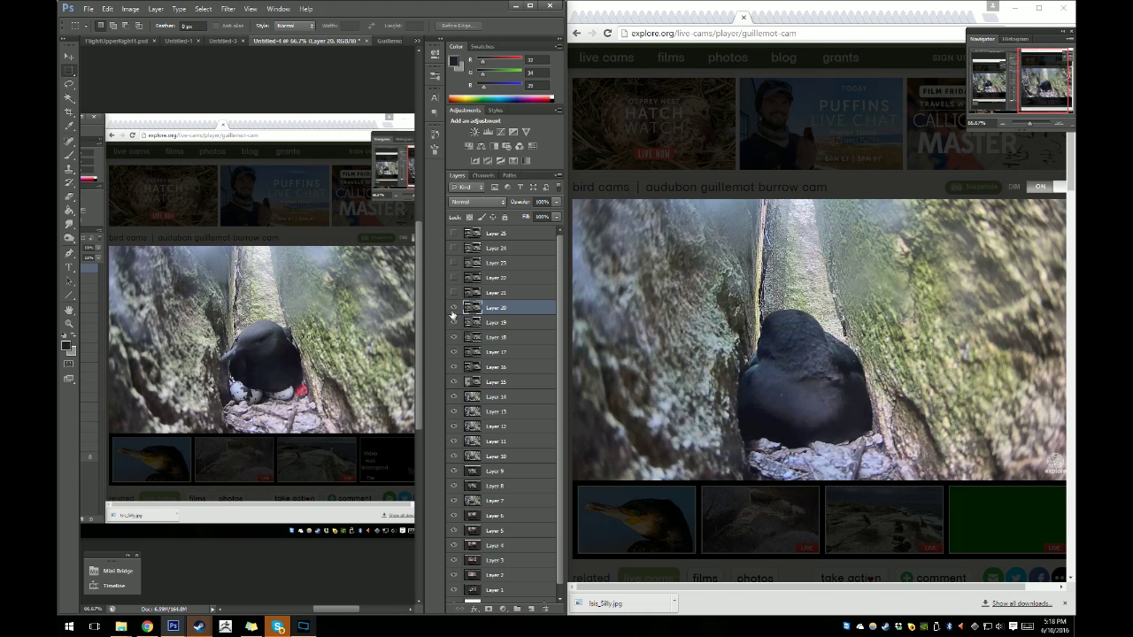
click(453, 309)
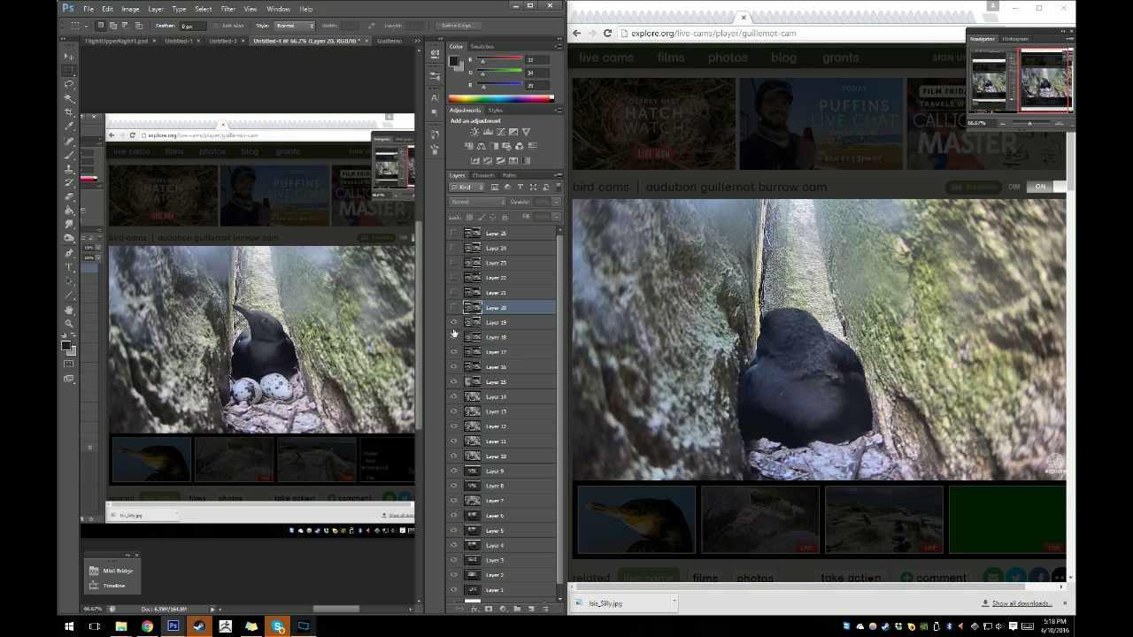
click(454, 322)
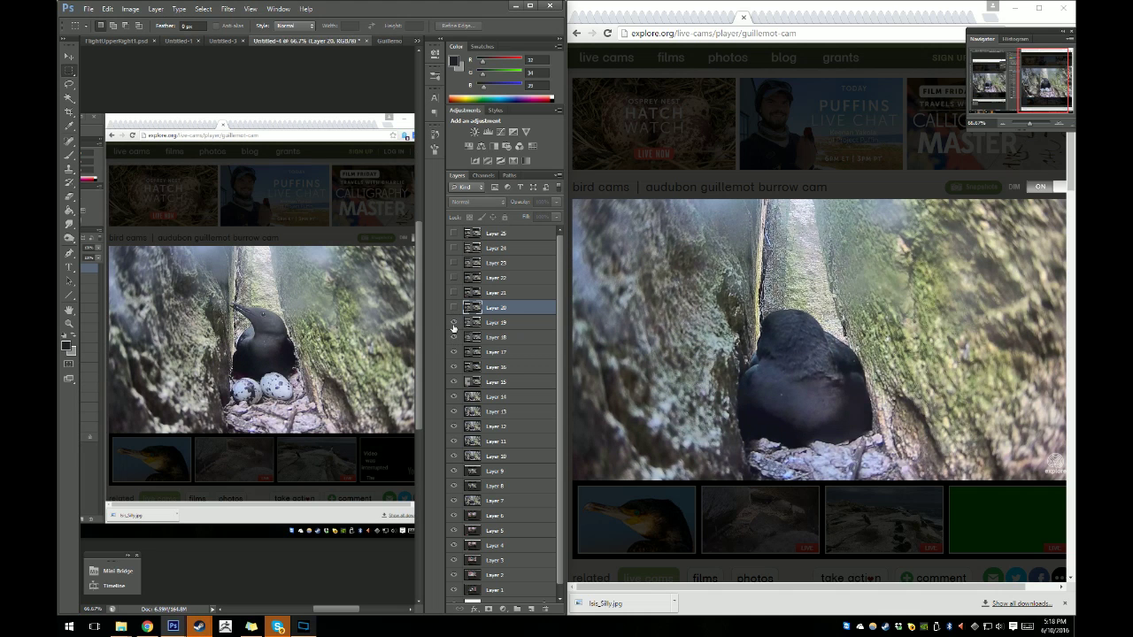
click(453, 325)
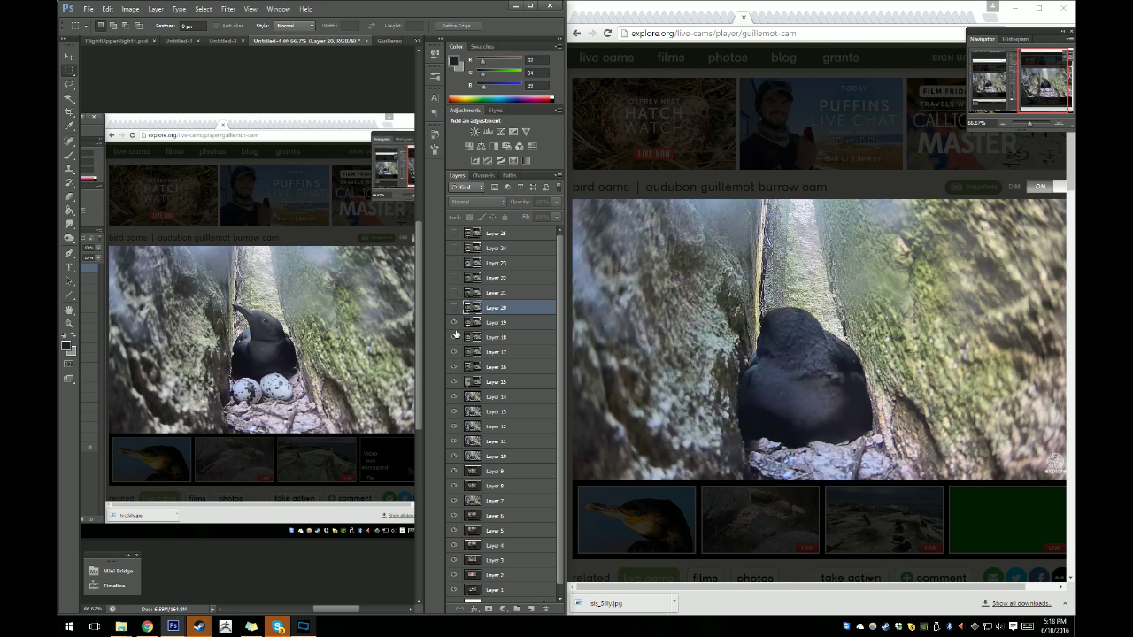
Duplicate Layer 19 into a new document.
click(498, 327)
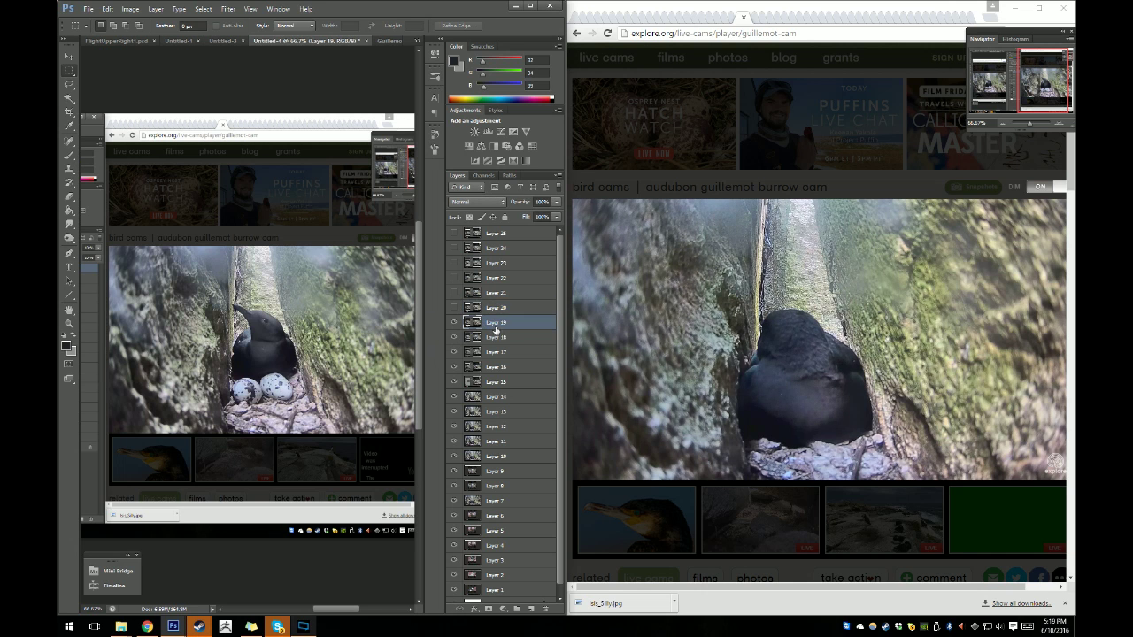
right_click(496, 329)
click(527, 290)
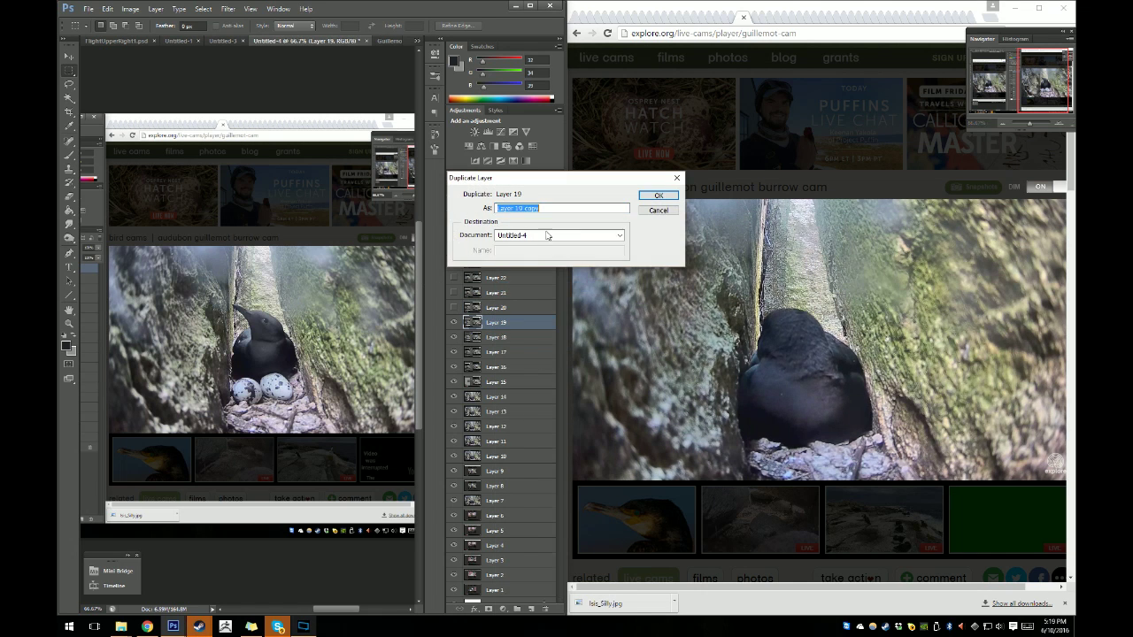
click(547, 236)
click(576, 306)
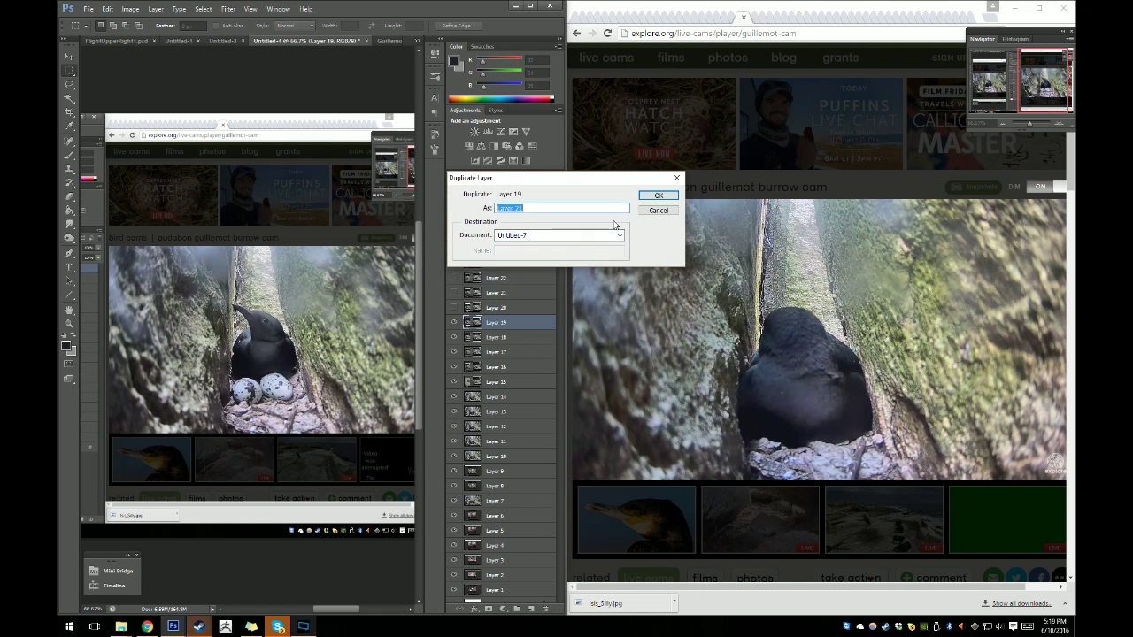
click(558, 237)
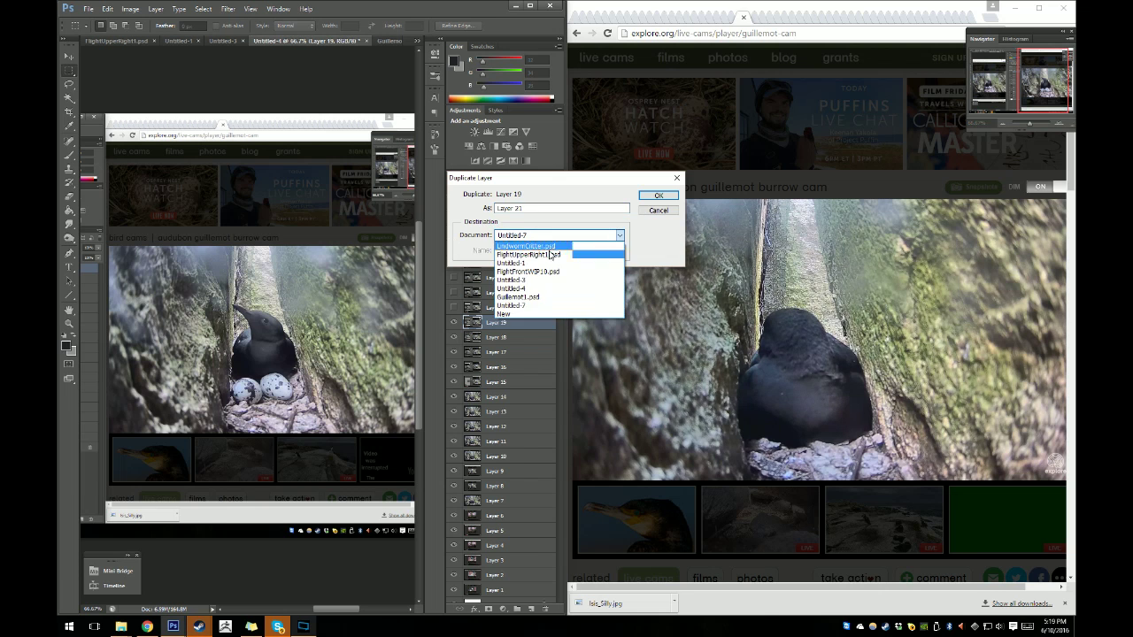
click(522, 314)
click(655, 195)
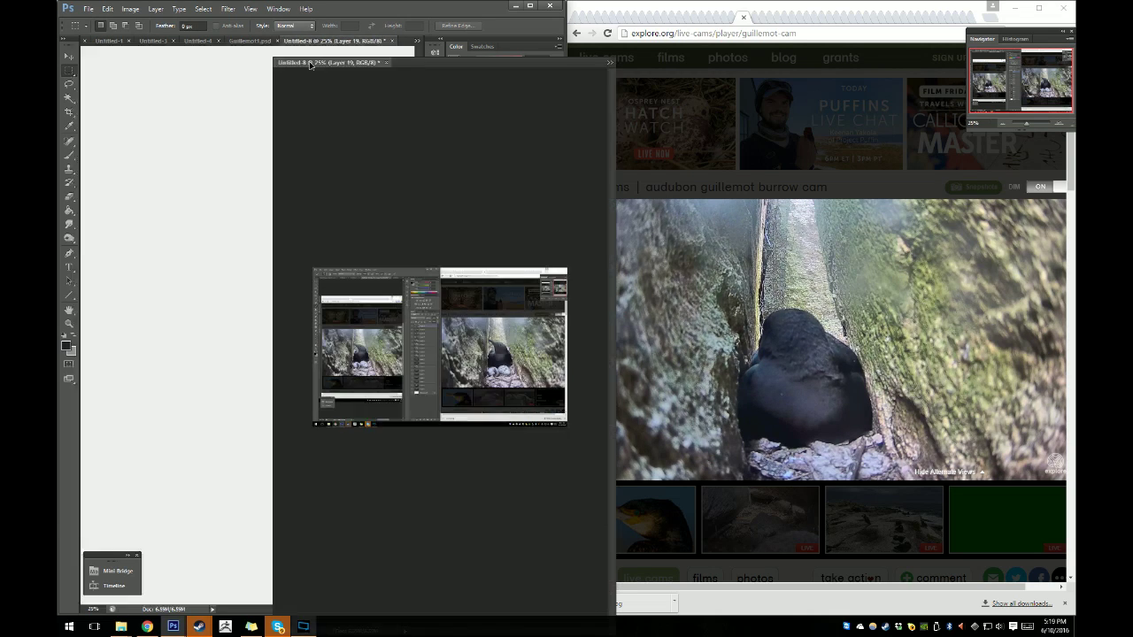
Float Untitled-8 at 100% beside the layers list, then hide Layer 19 in Untitled-4.
drag(322, 44, 296, 78)
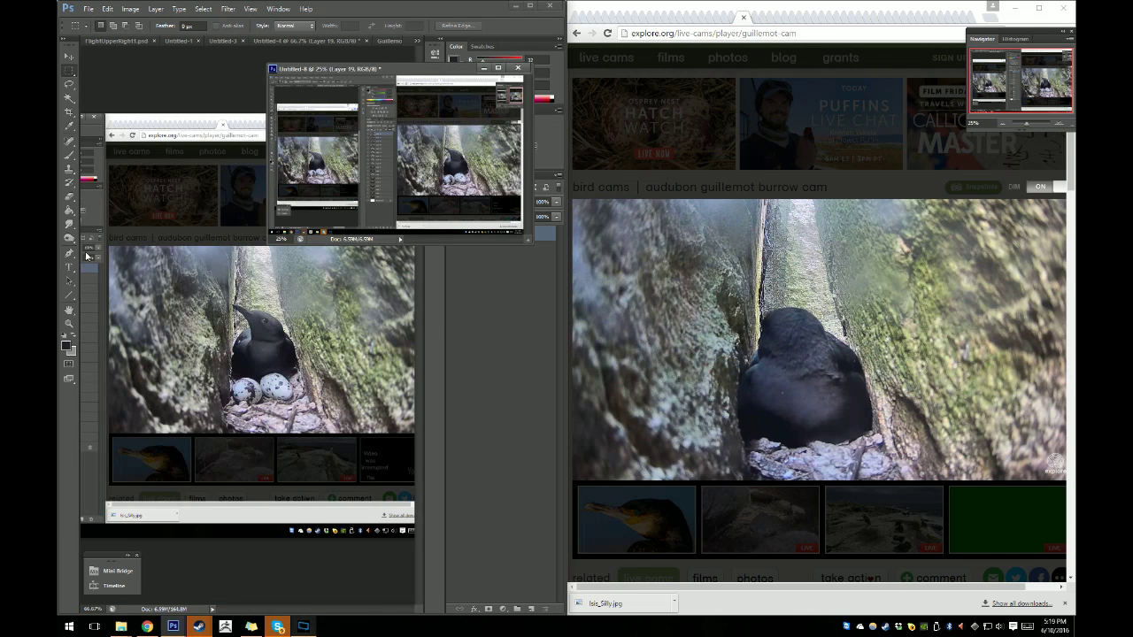
click(70, 323)
click(432, 164)
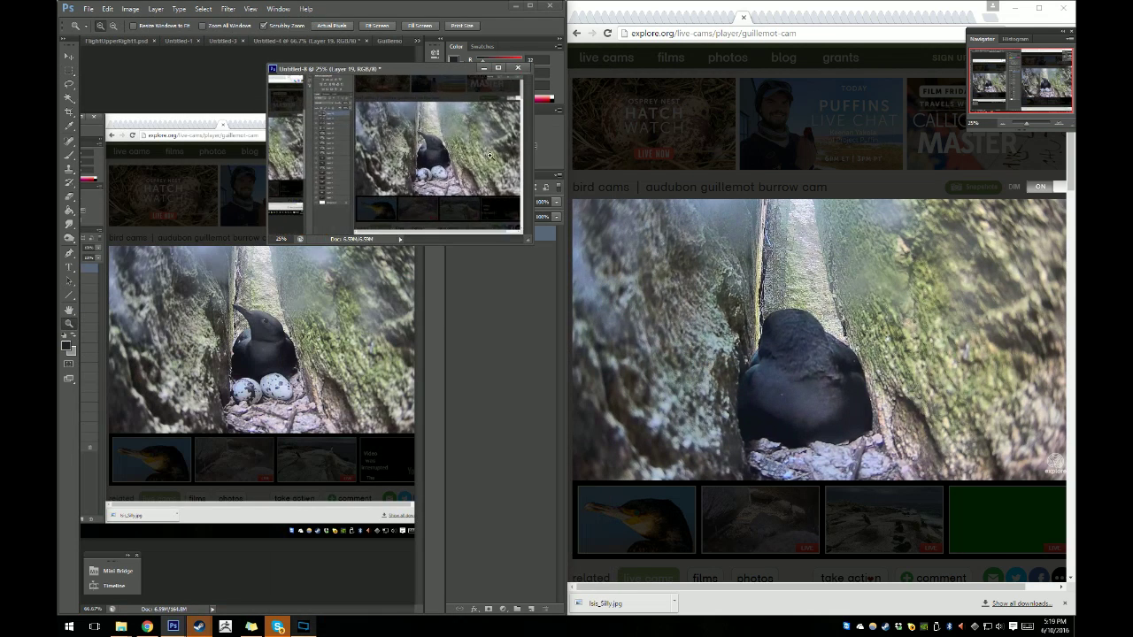
click(427, 146)
click(336, 161)
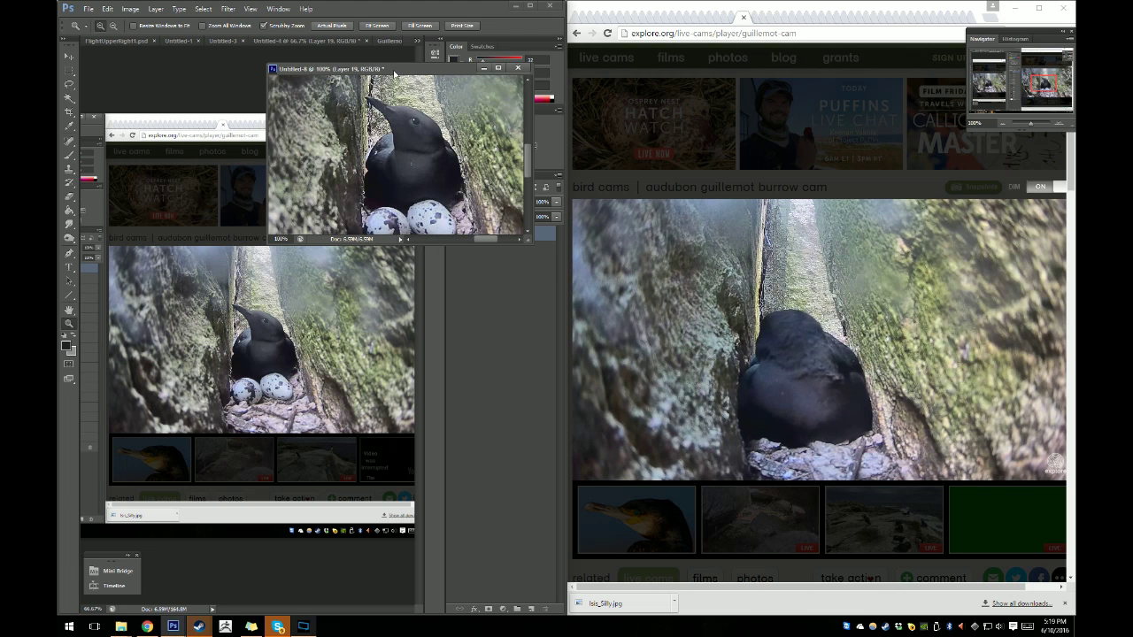
drag(394, 73, 557, 80)
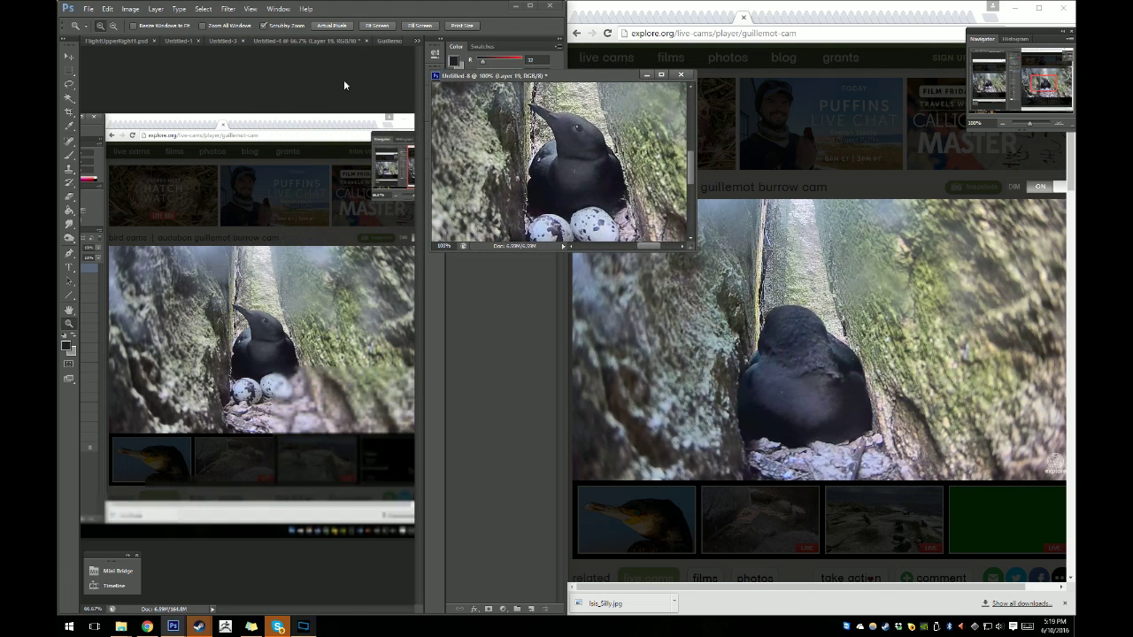
click(343, 79)
click(448, 323)
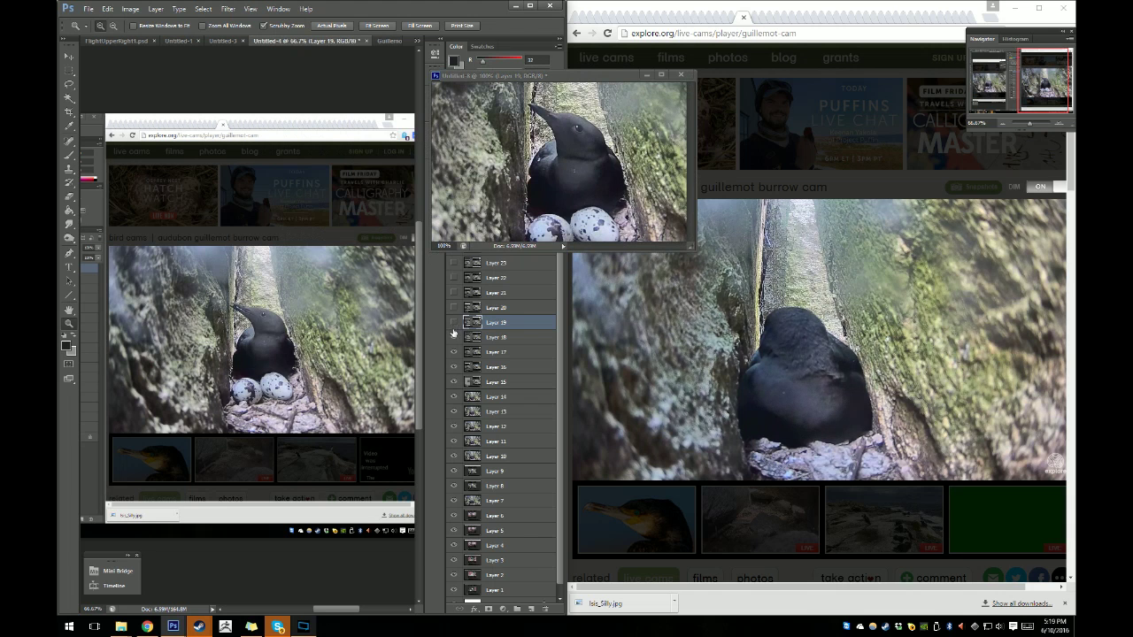
Hide Layers 17 through 14 to step through the head close-up frames.
click(456, 351)
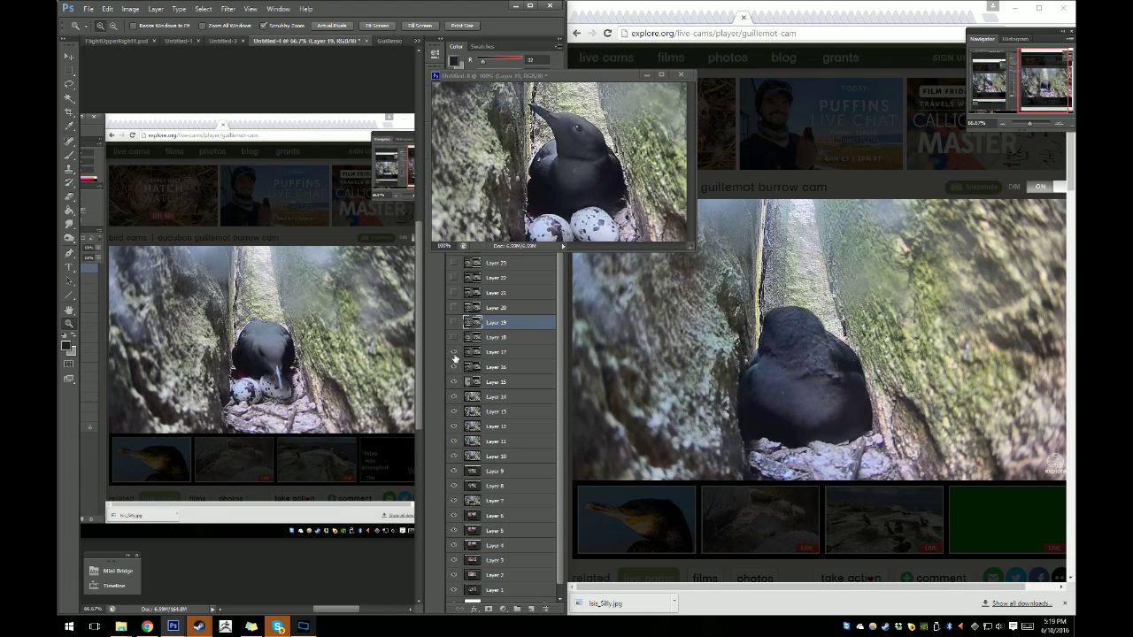
click(454, 366)
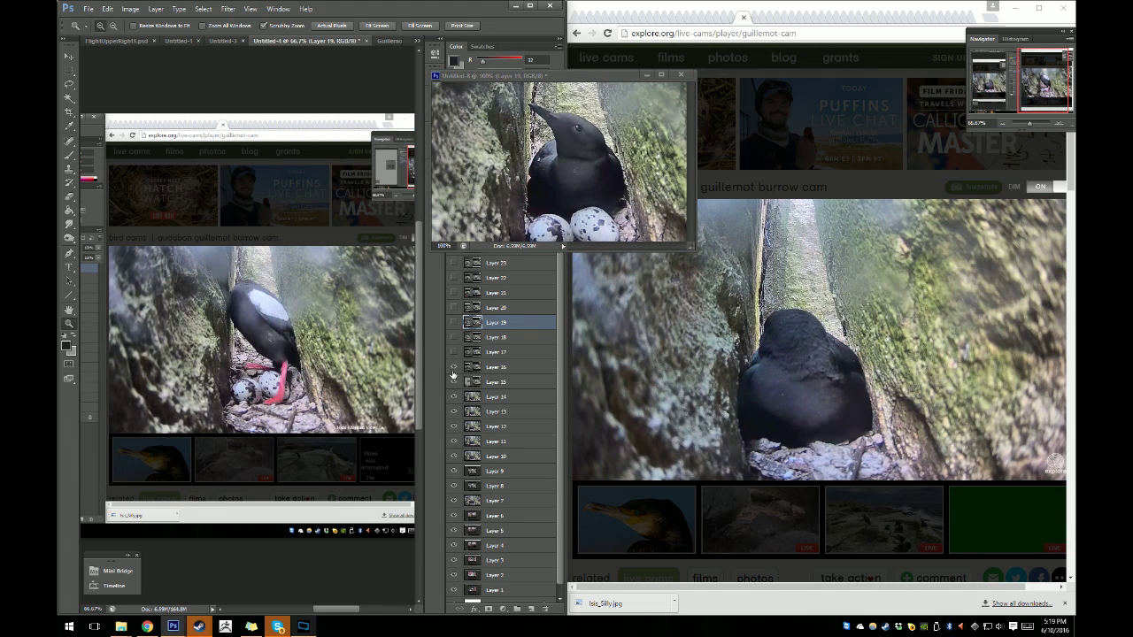
click(453, 382)
click(453, 396)
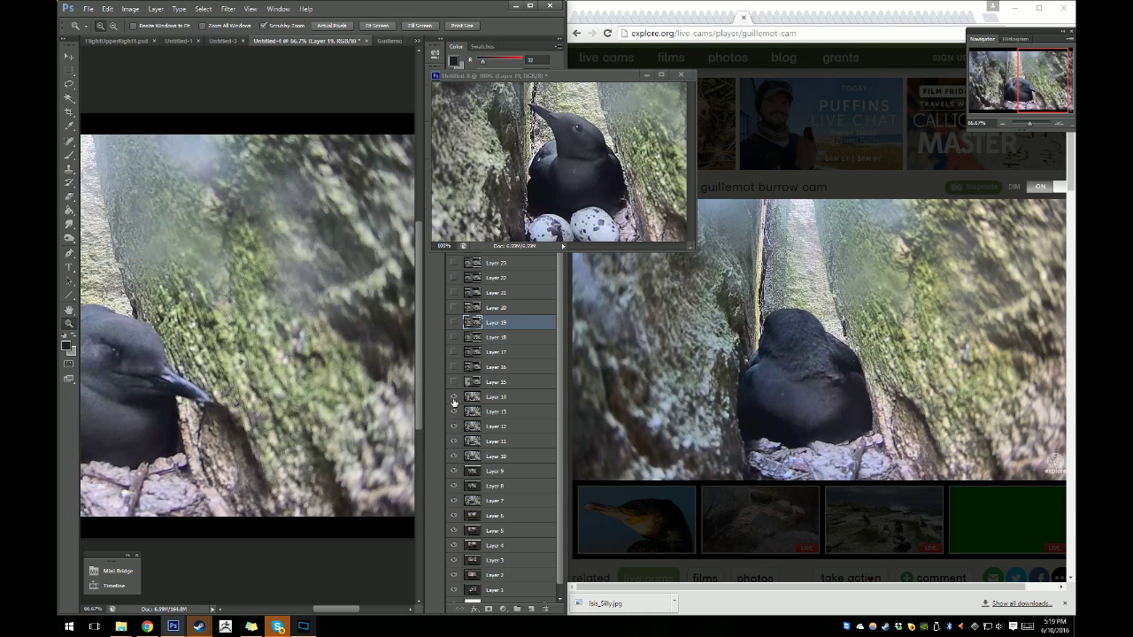
click(454, 398)
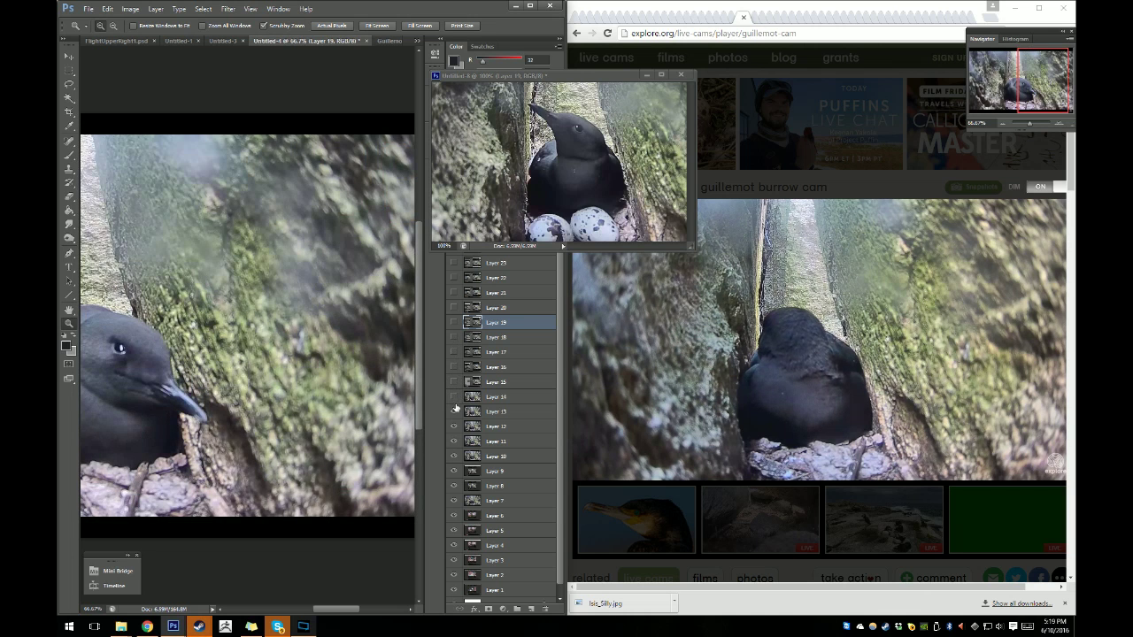
click(454, 413)
drag(340, 608, 318, 611)
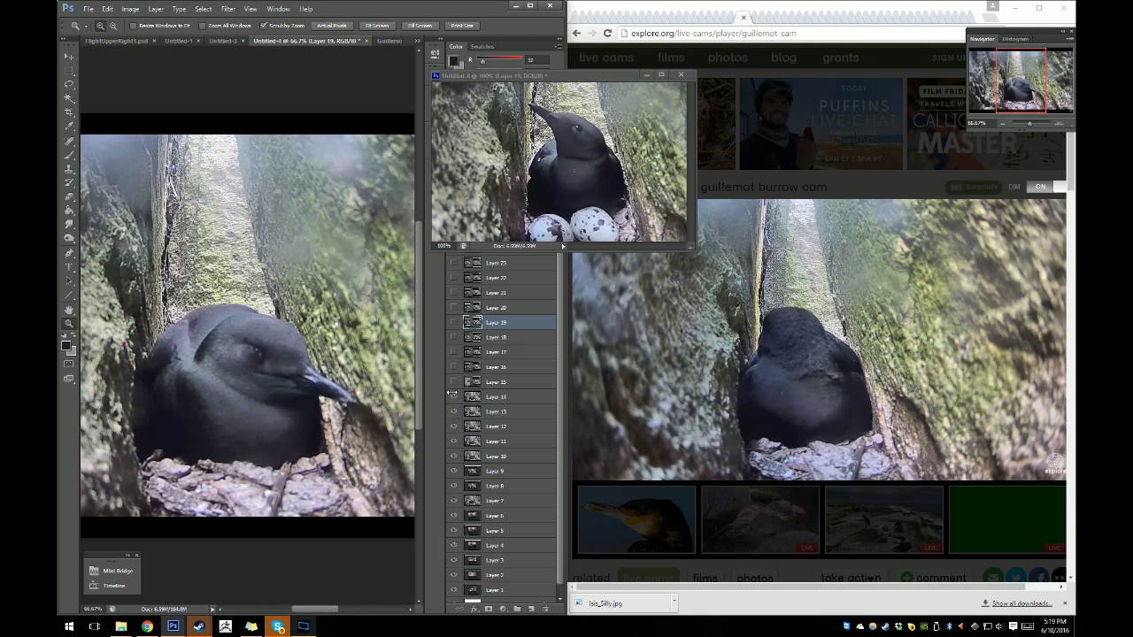
click(454, 386)
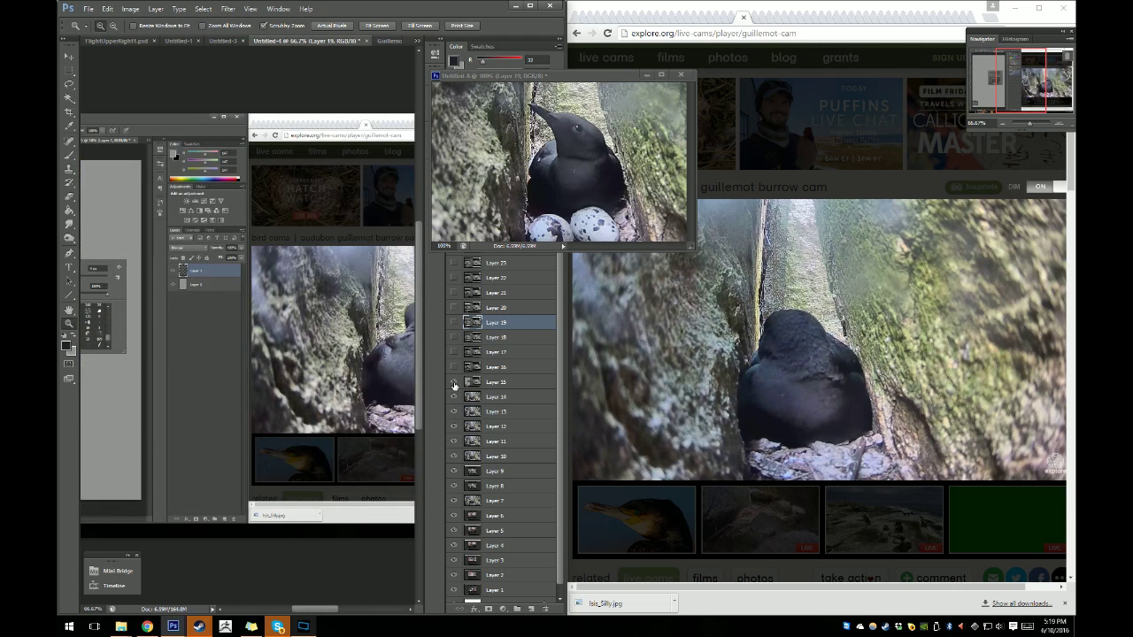
click(454, 386)
click(454, 397)
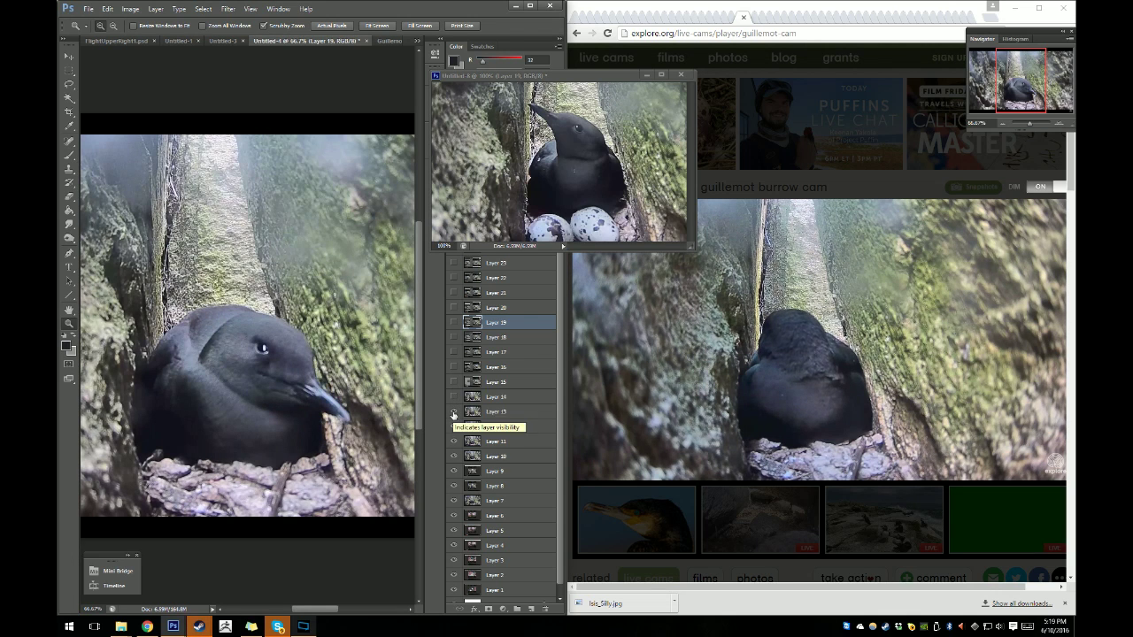
Hide Layers 13 to 8, re-show Layers 8 and 10–12, then activate Untitled-8.
click(454, 411)
click(454, 426)
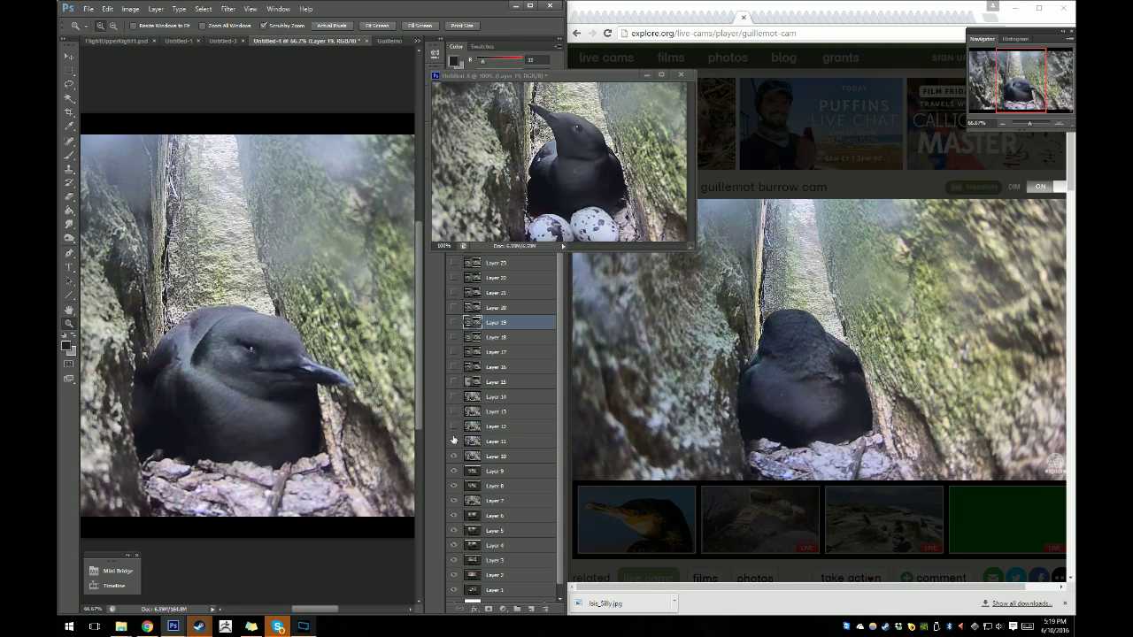
click(454, 442)
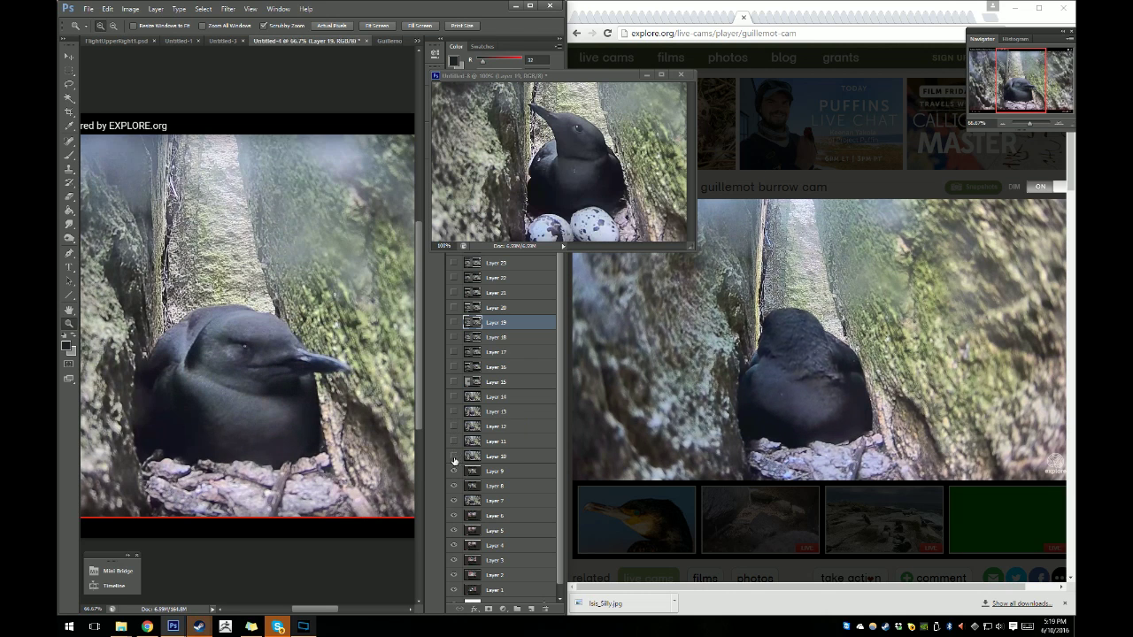
click(454, 458)
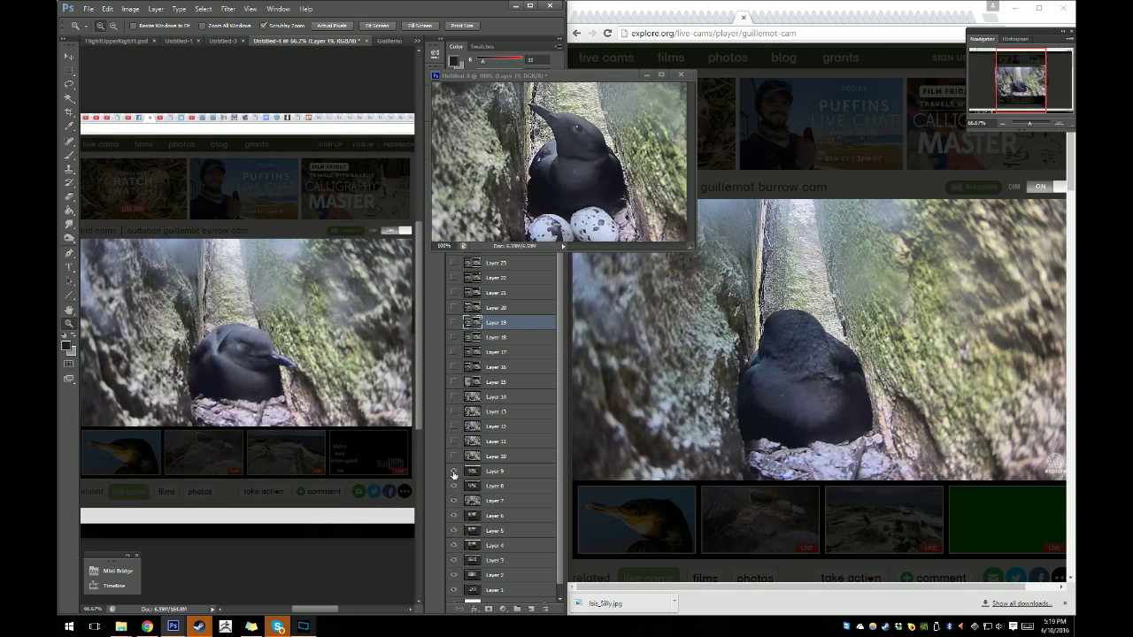
click(454, 472)
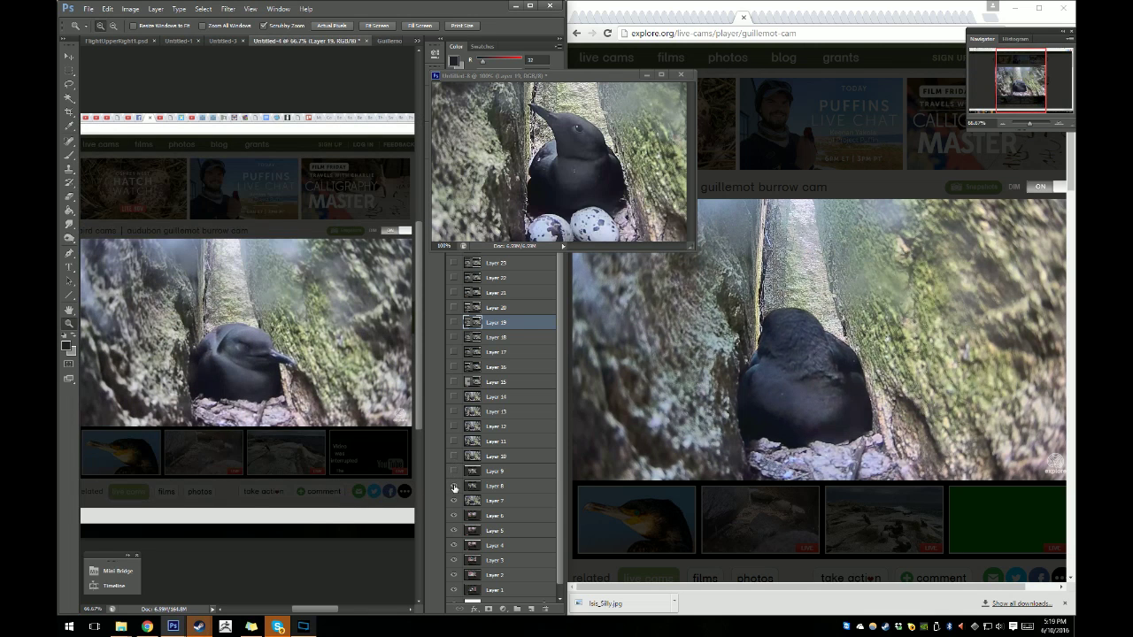
click(453, 487)
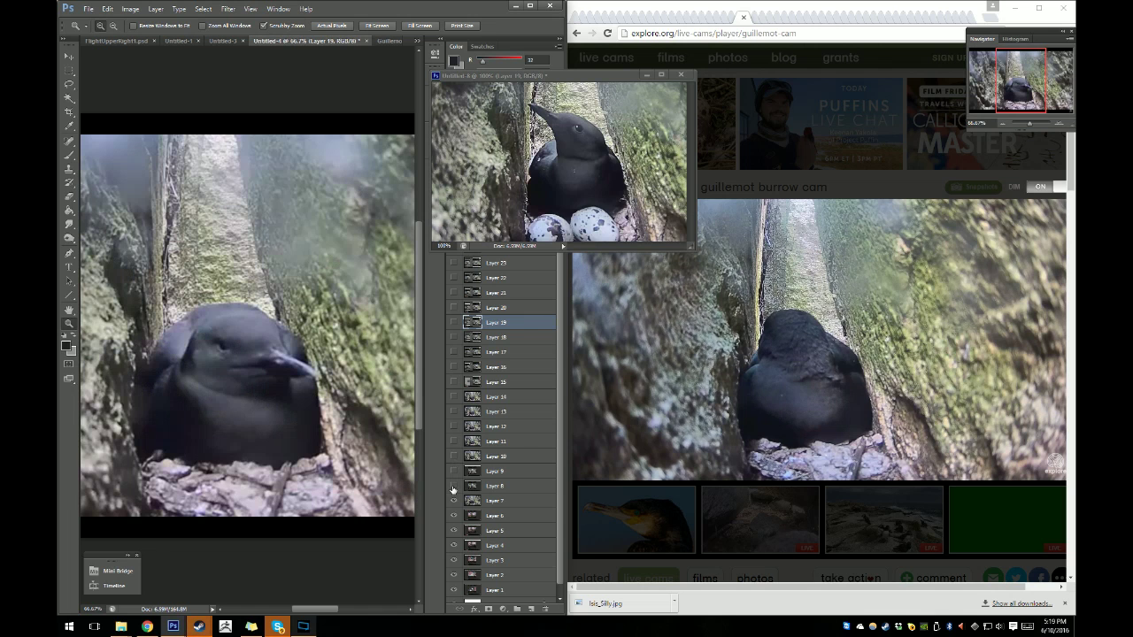
click(453, 487)
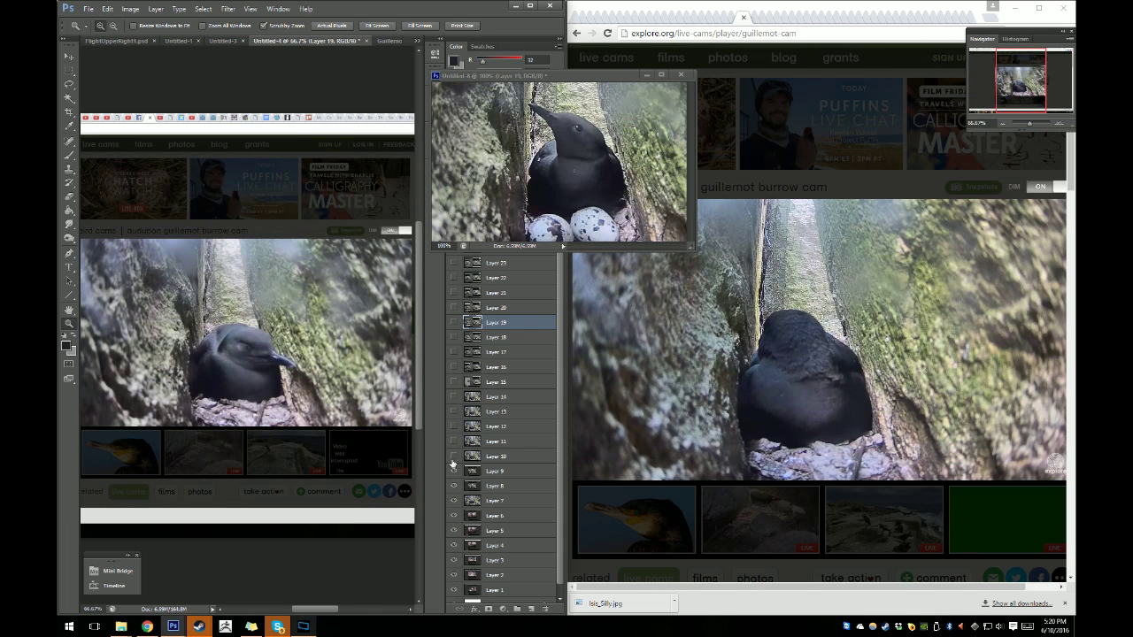
click(453, 457)
click(453, 443)
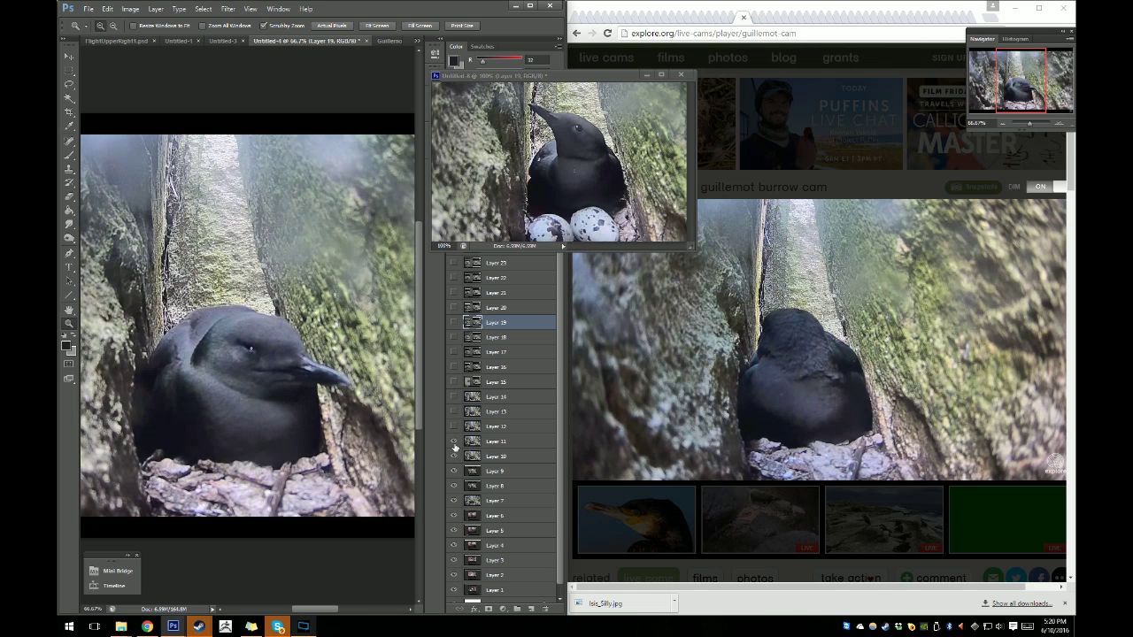
click(453, 427)
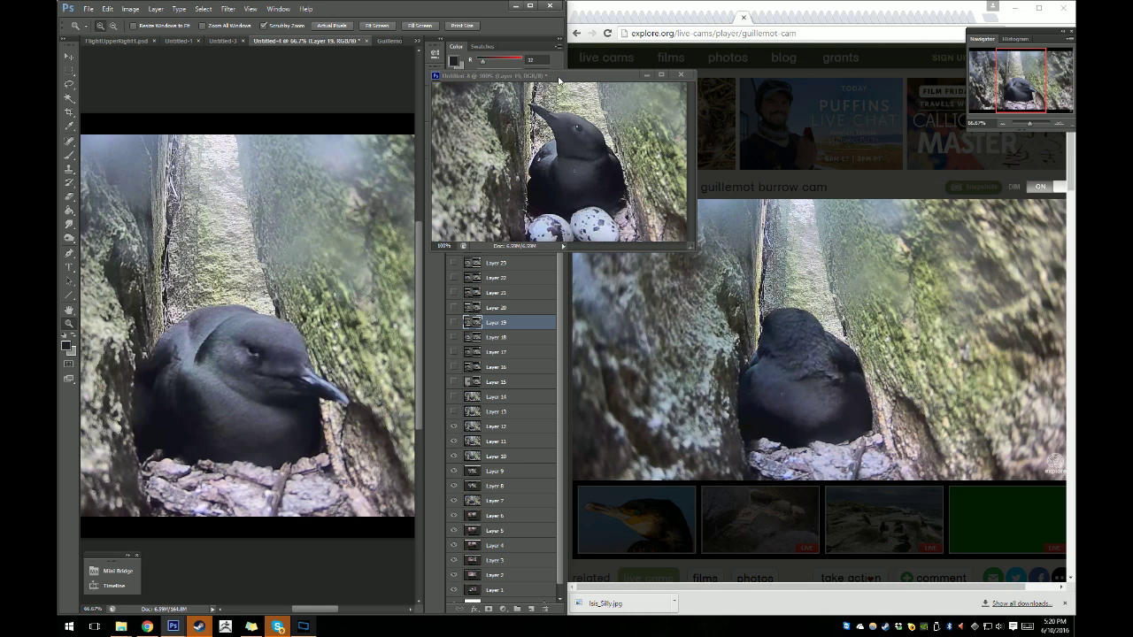
click(503, 138)
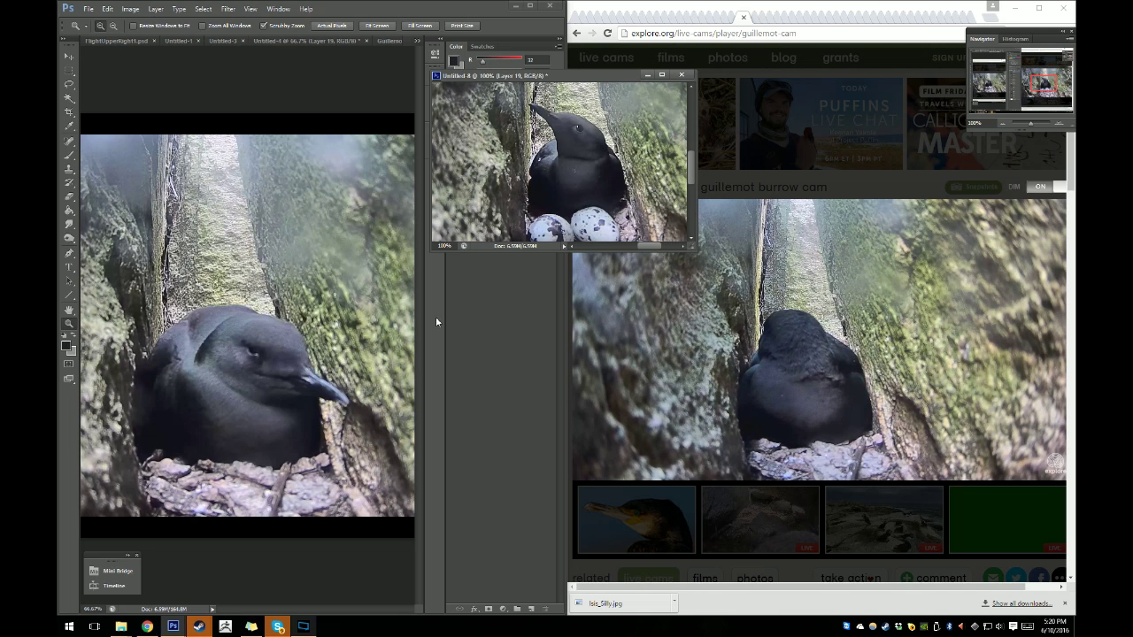
Back in Untitled-4, flick Layers 13–15 on and off to compare the bird's pose.
click(389, 530)
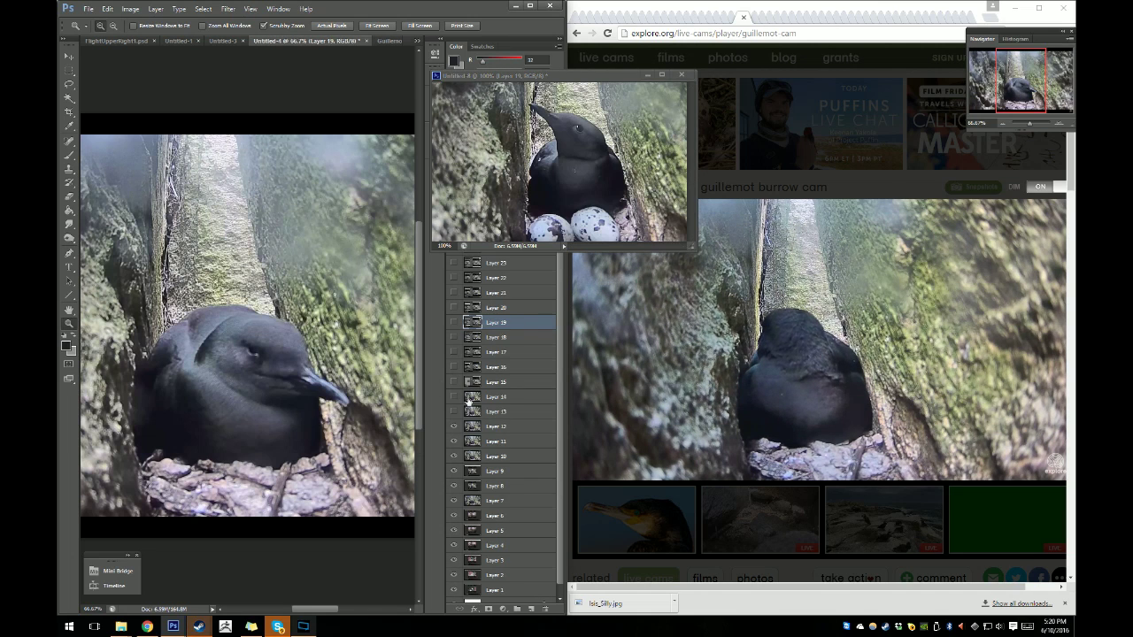
click(454, 411)
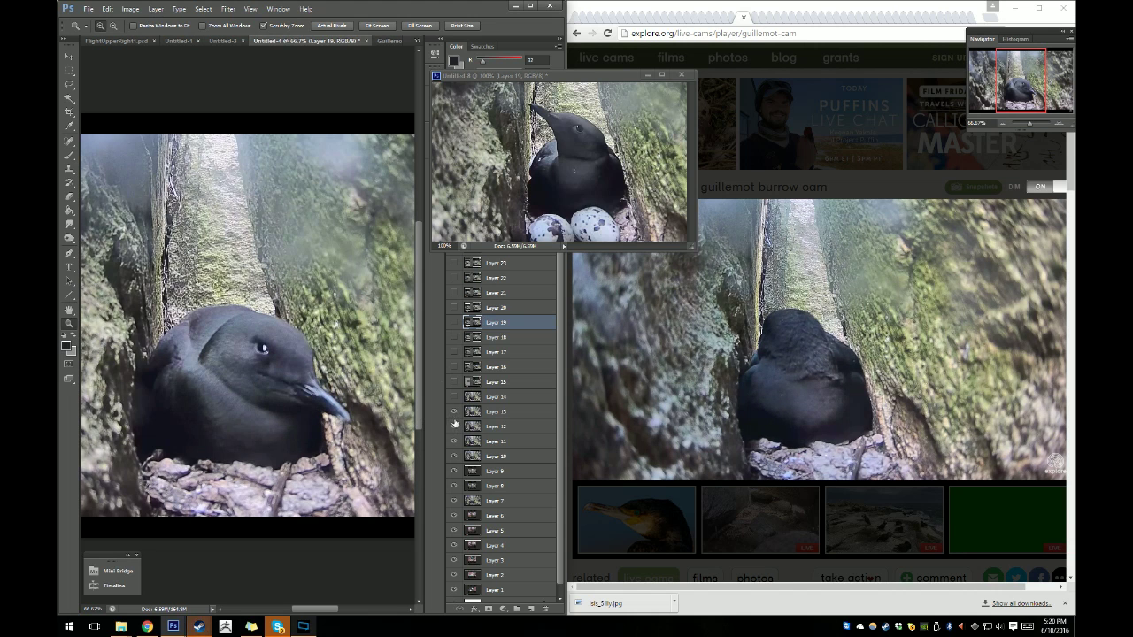
click(454, 400)
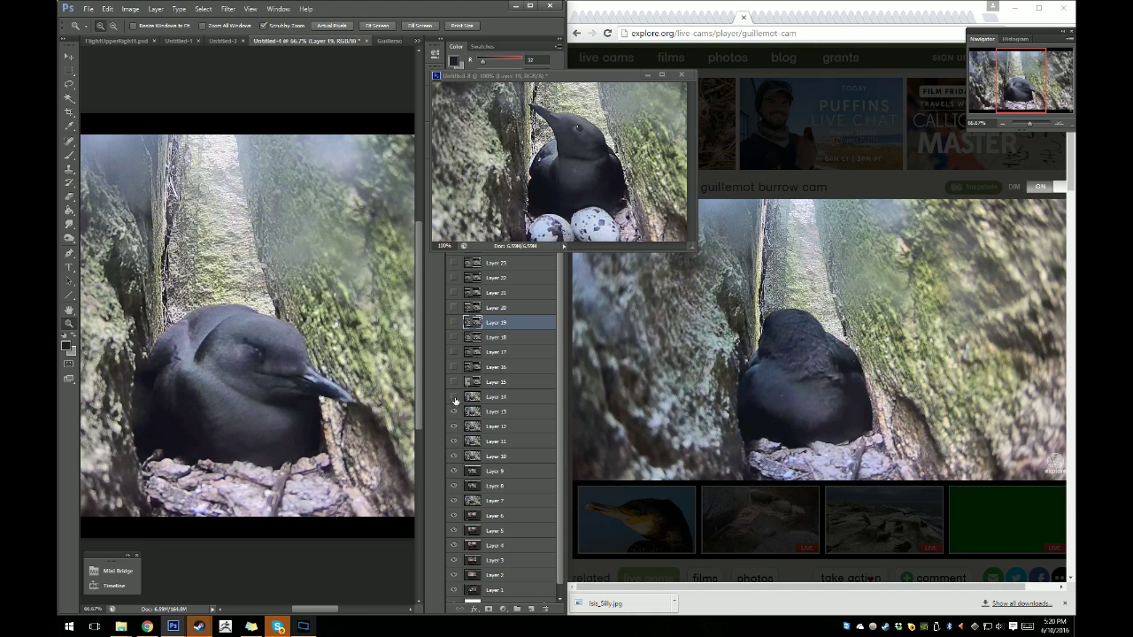
click(455, 400)
click(455, 400)
click(454, 384)
click(454, 384)
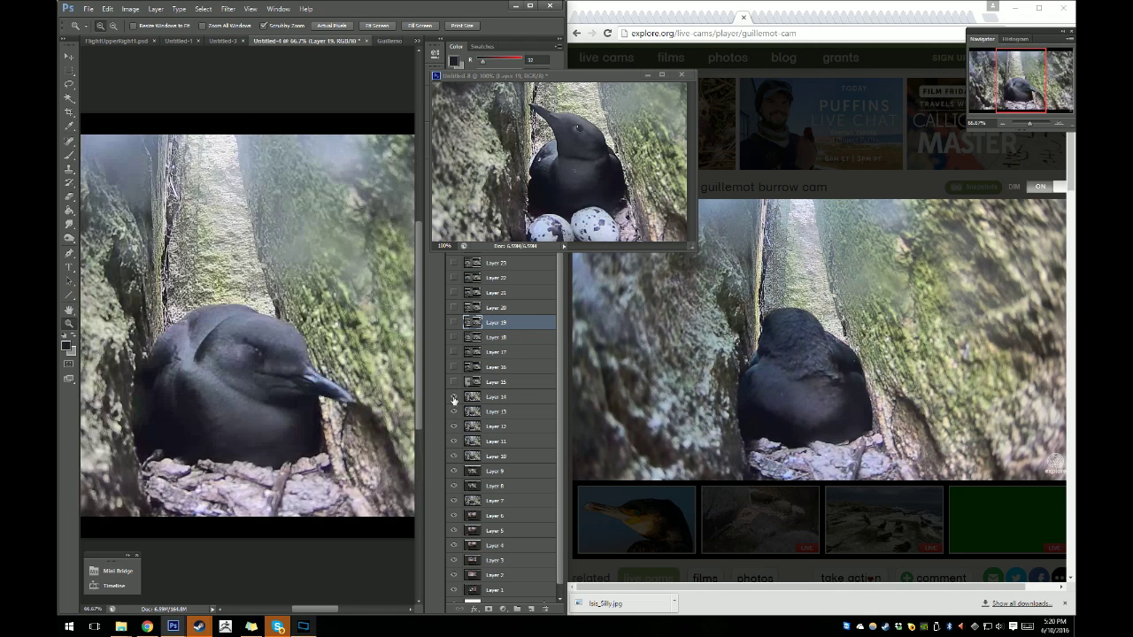
click(454, 400)
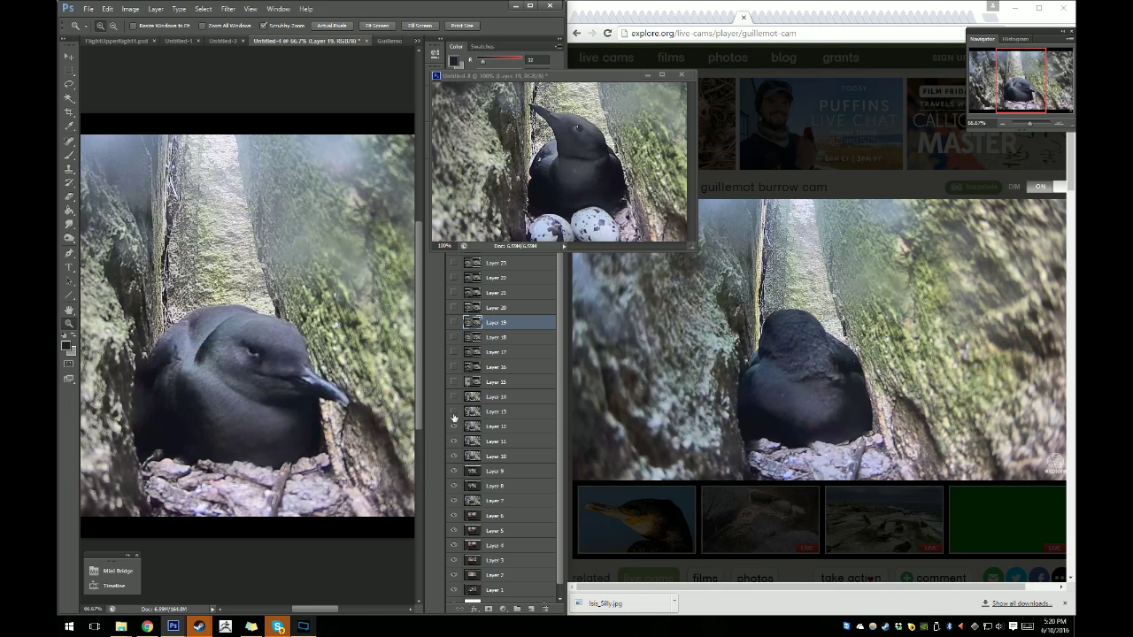
click(453, 413)
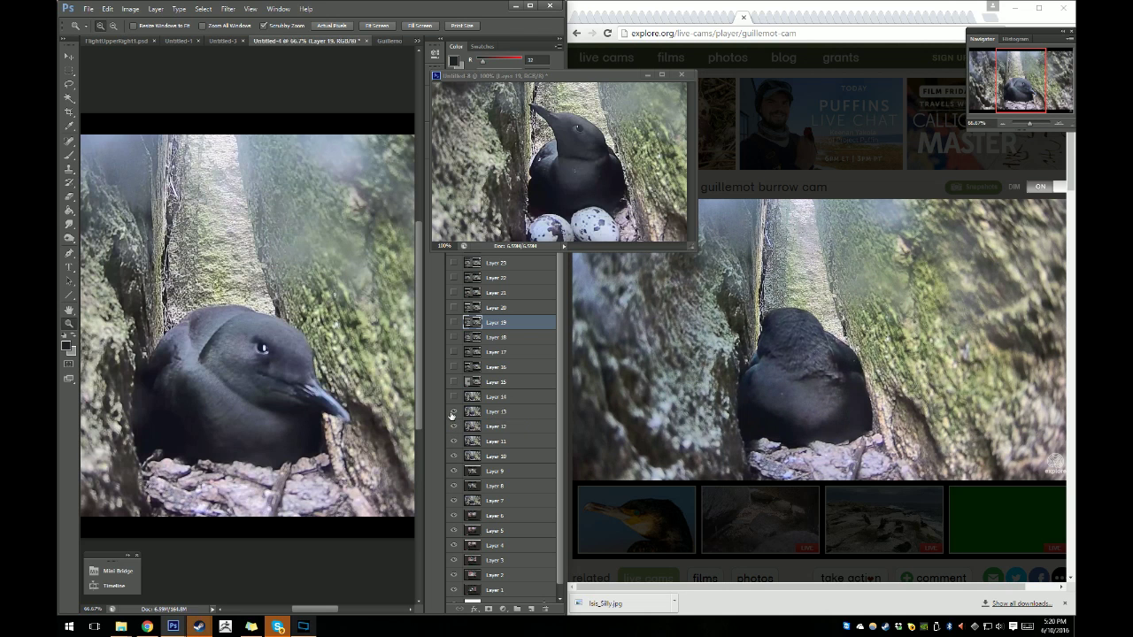
click(454, 412)
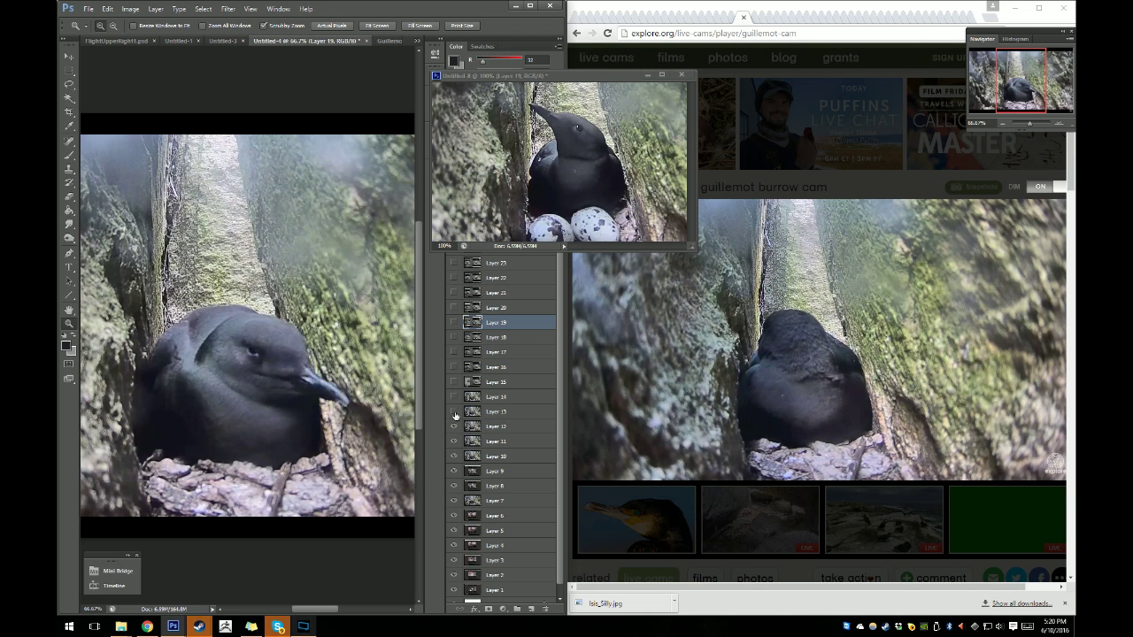
click(454, 412)
Hide Layers 13 through 7 to step back through earlier frames.
click(454, 412)
click(455, 428)
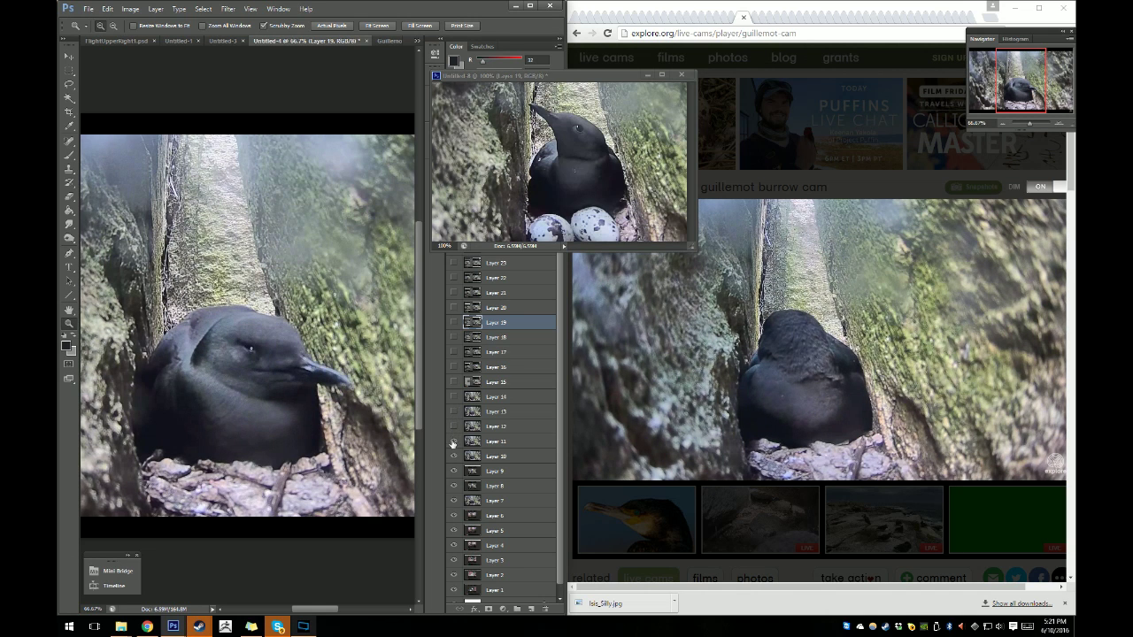
click(453, 442)
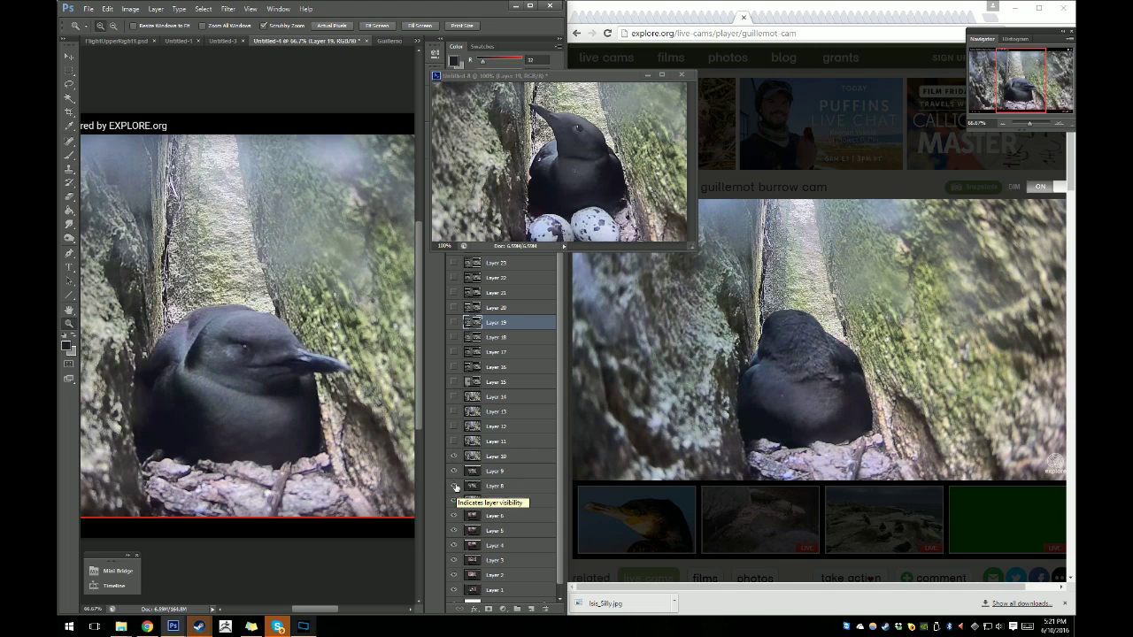
click(454, 457)
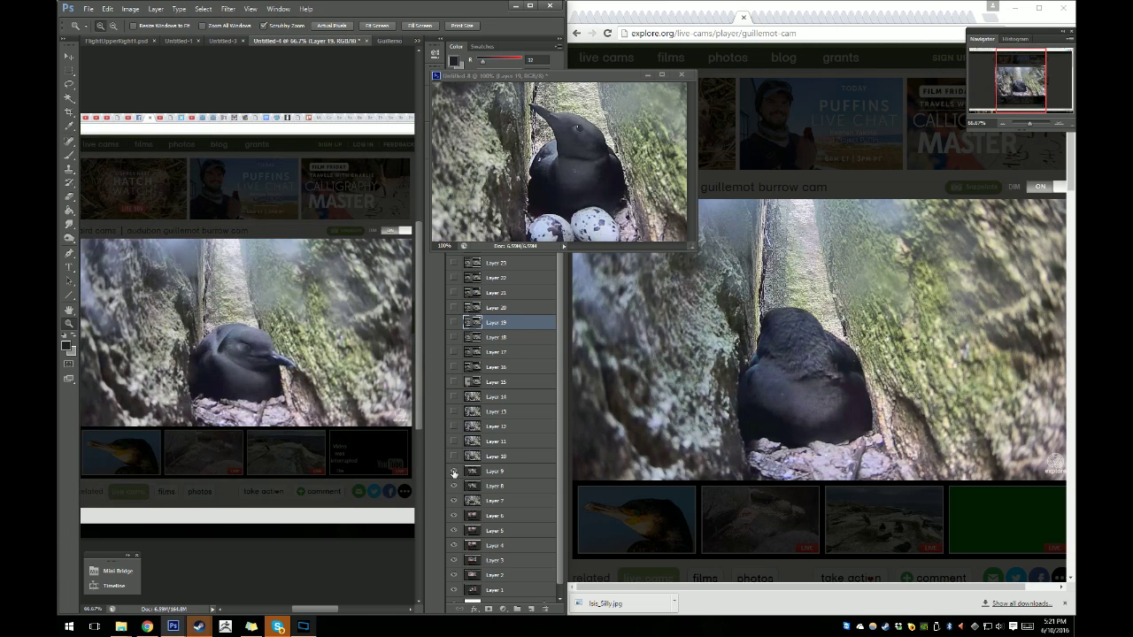
click(453, 471)
click(453, 486)
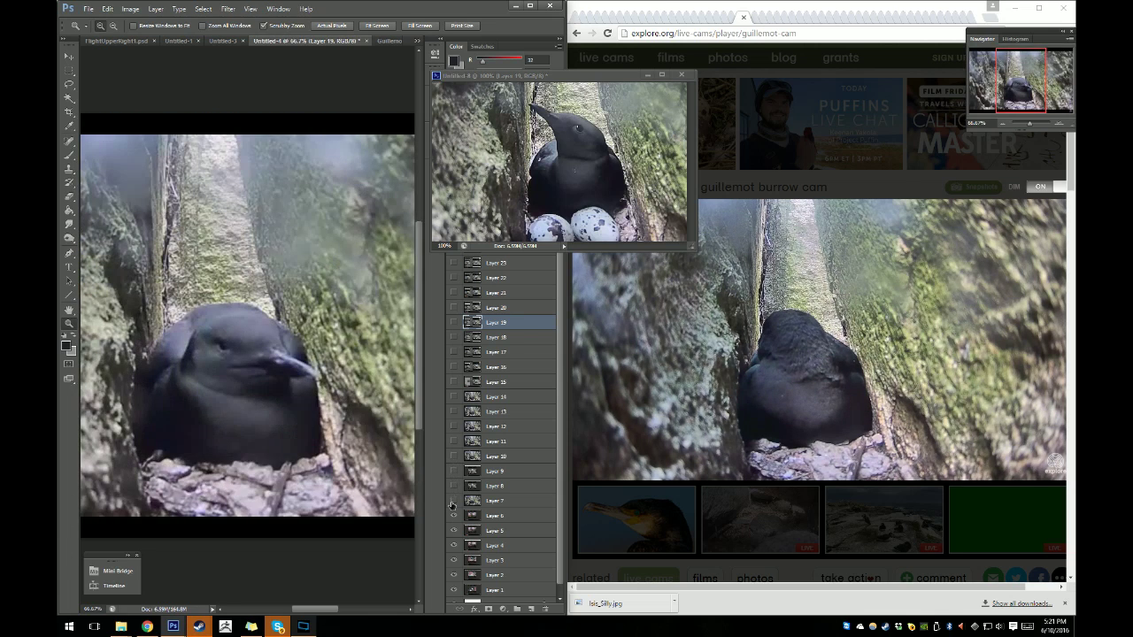
click(453, 500)
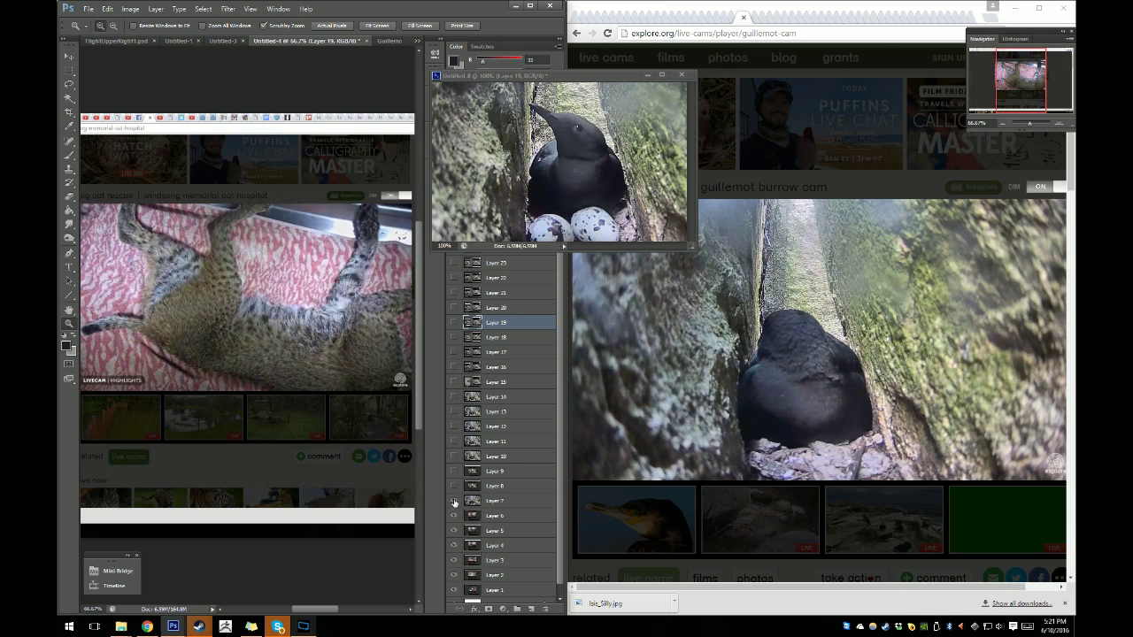
Show Layers 7 through 14 again, settling on the closed-eye Layer 14 frame.
click(453, 501)
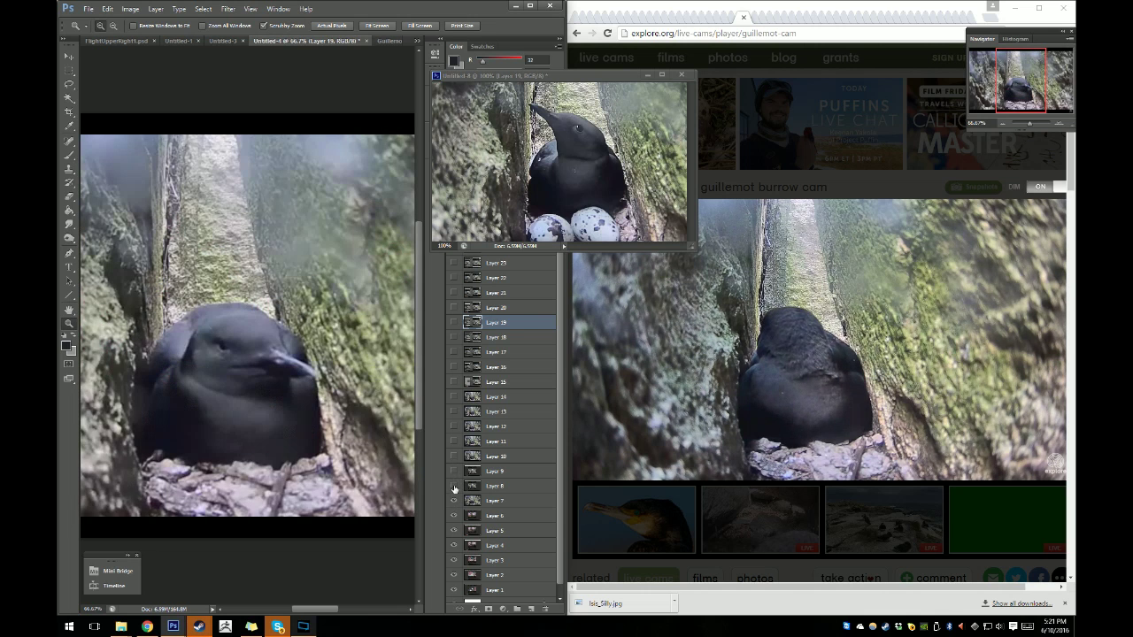
click(453, 486)
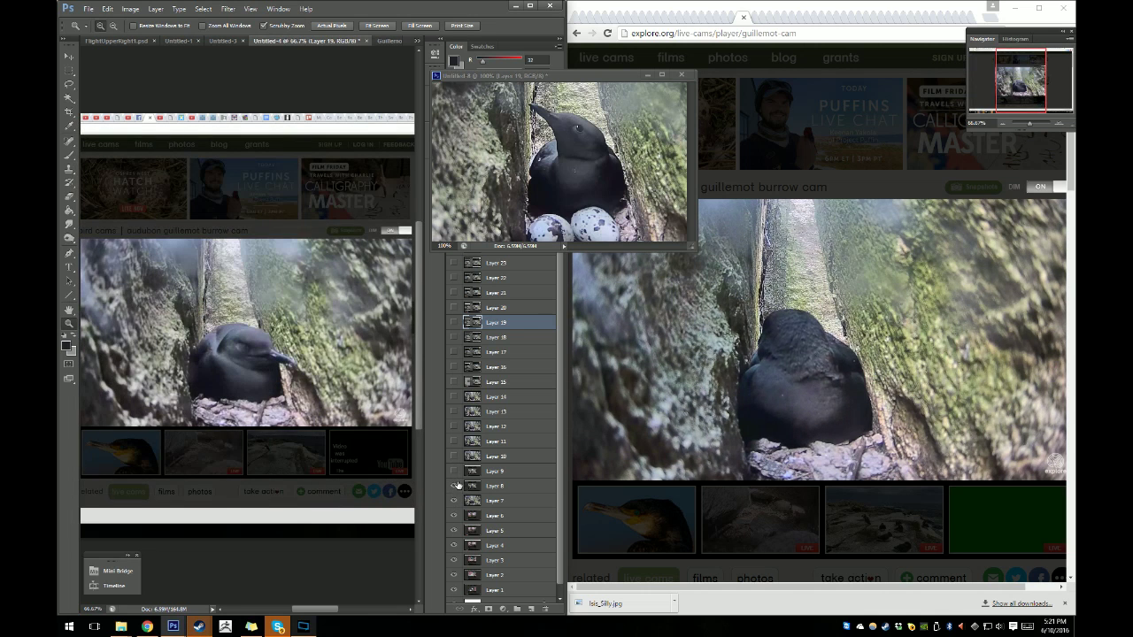
click(454, 478)
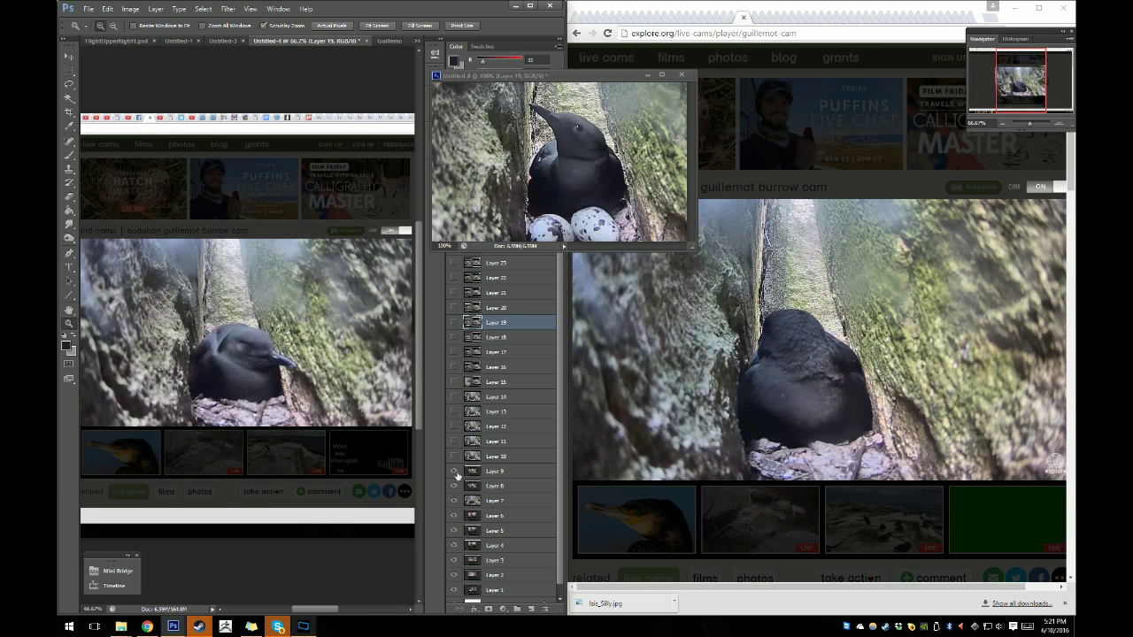
click(454, 456)
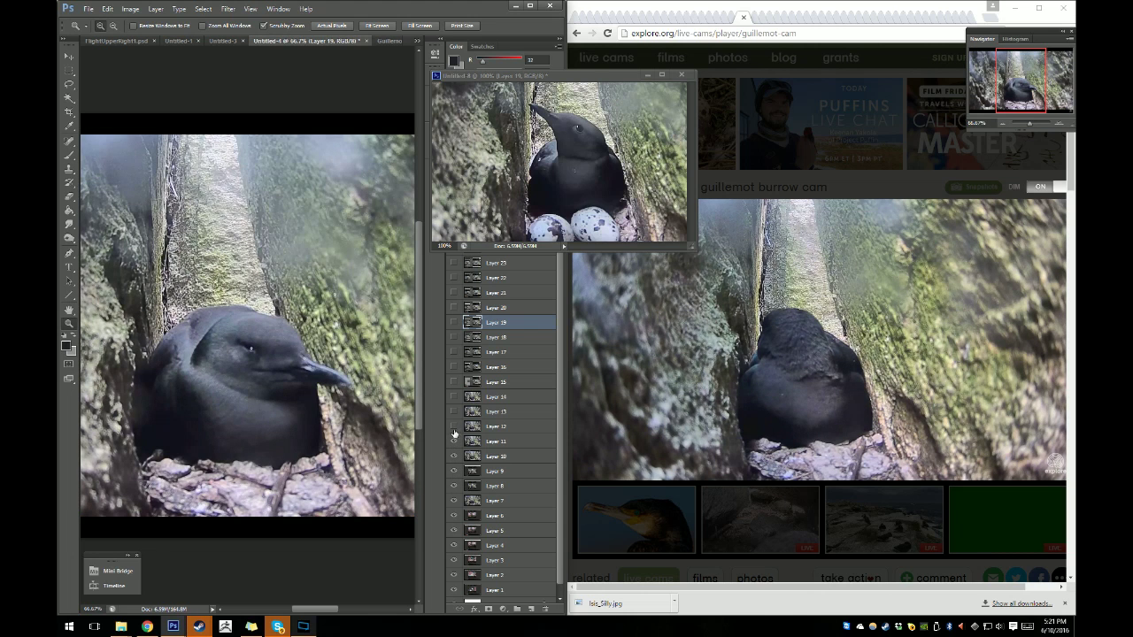
click(453, 429)
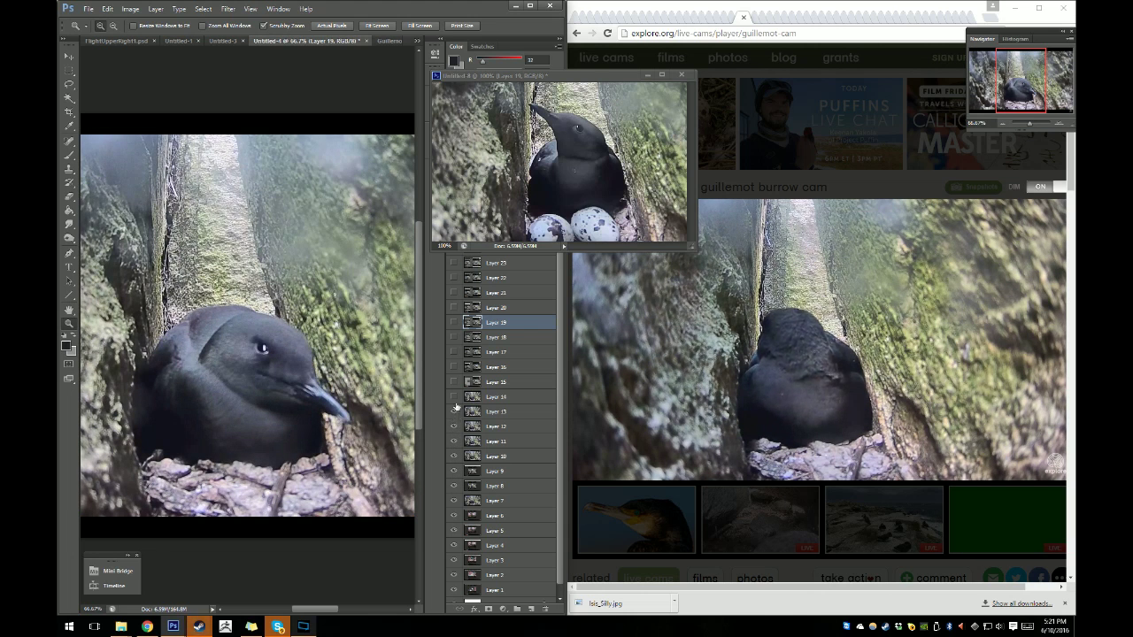
click(453, 397)
click(453, 399)
click(453, 400)
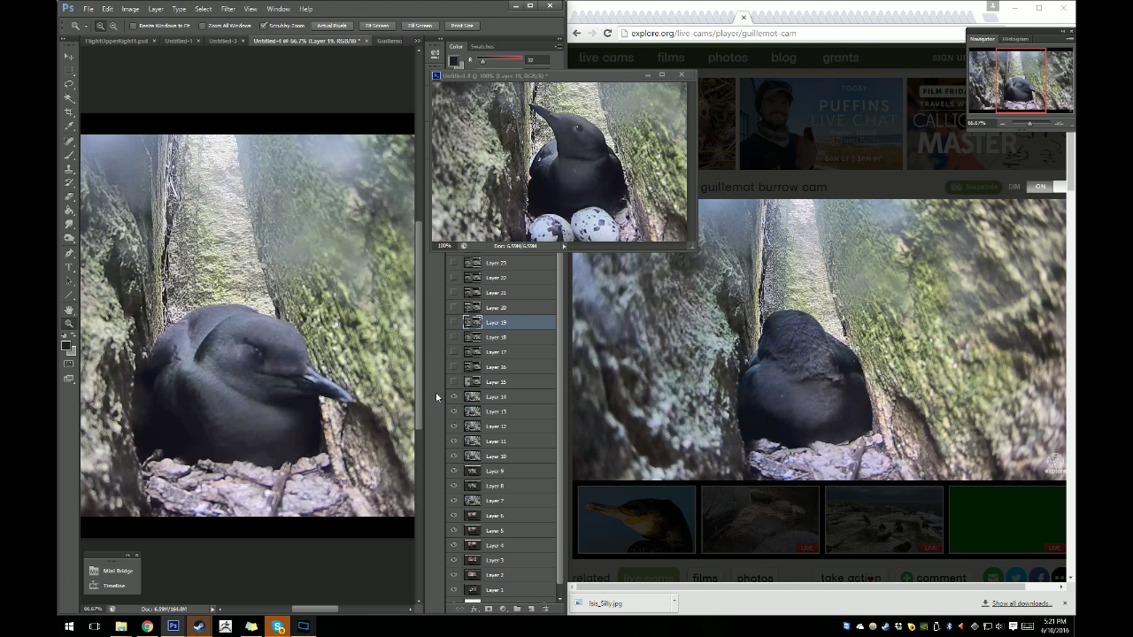
Duplicate Layer 14 into a new document, Untitled-9.
click(492, 401)
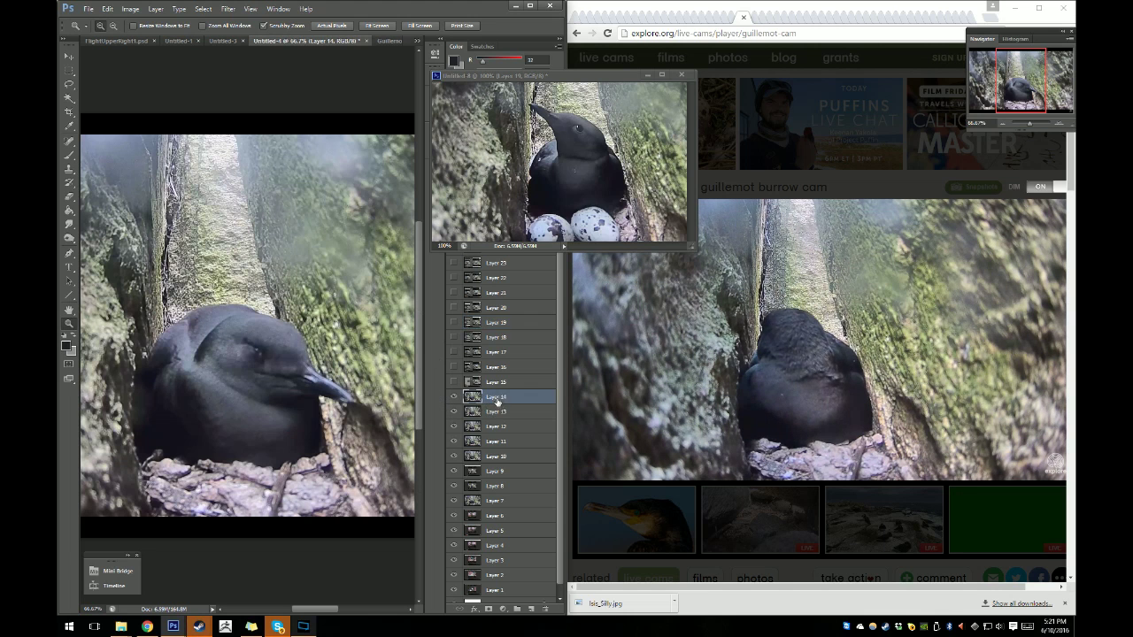
right_click(495, 403)
click(536, 70)
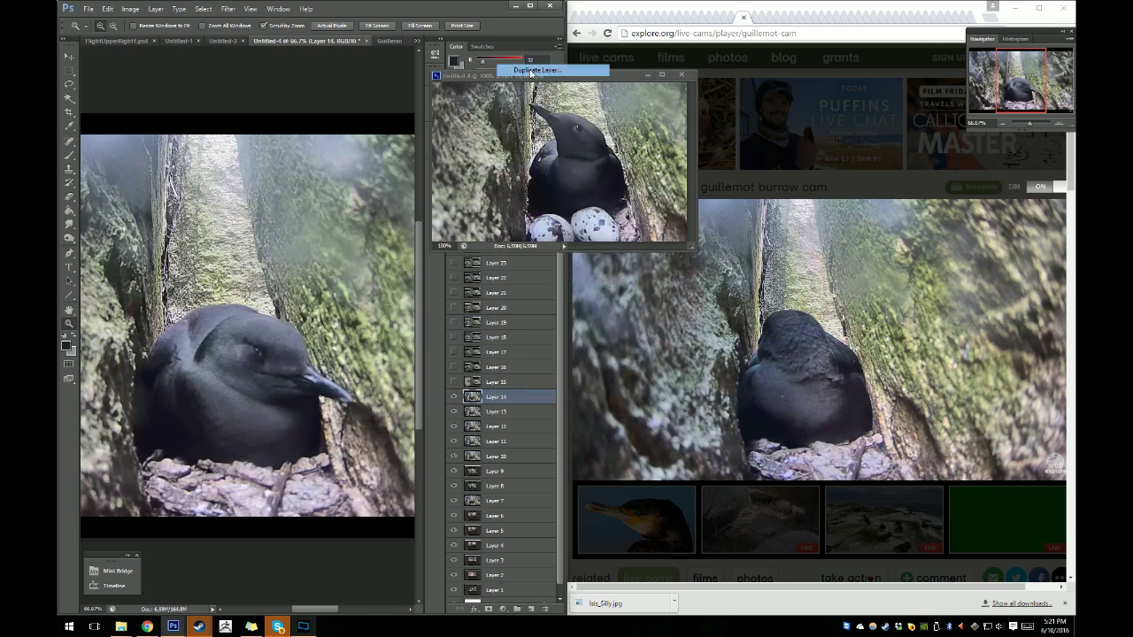
click(575, 235)
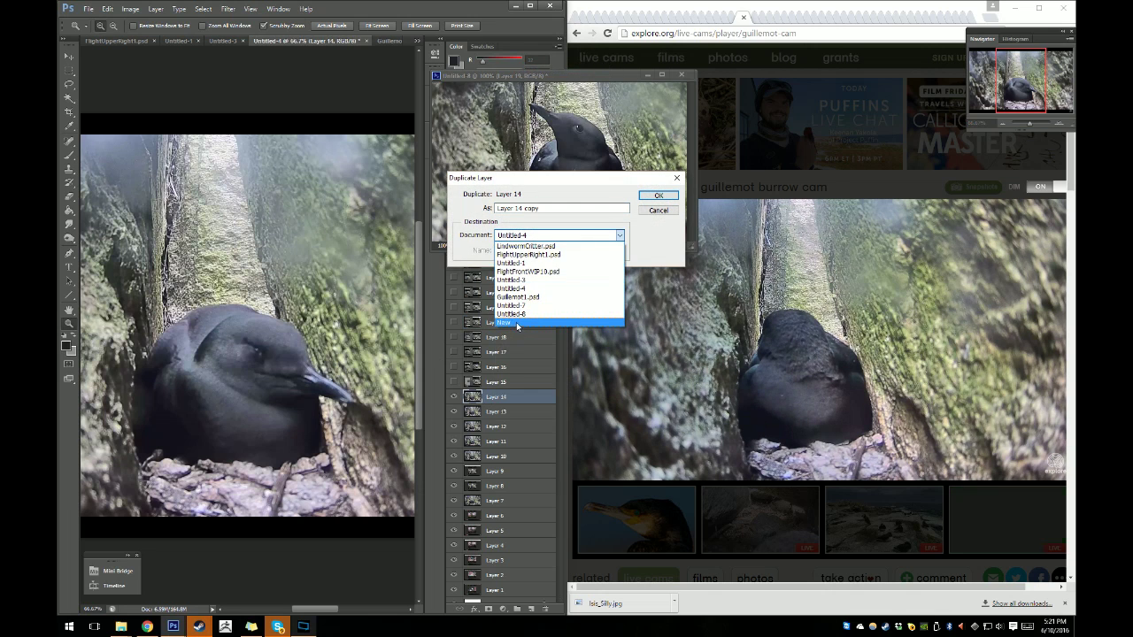
click(516, 322)
click(658, 195)
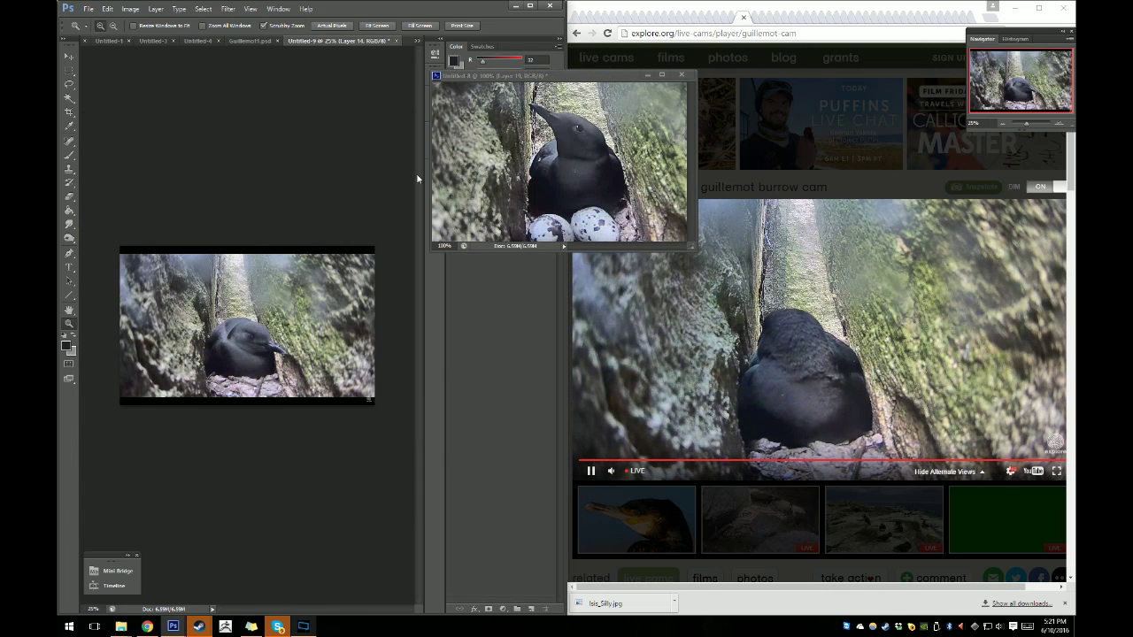
Float Untitled-9, frame the bird and nest, and place it beneath the eggs reference.
drag(354, 41, 341, 103)
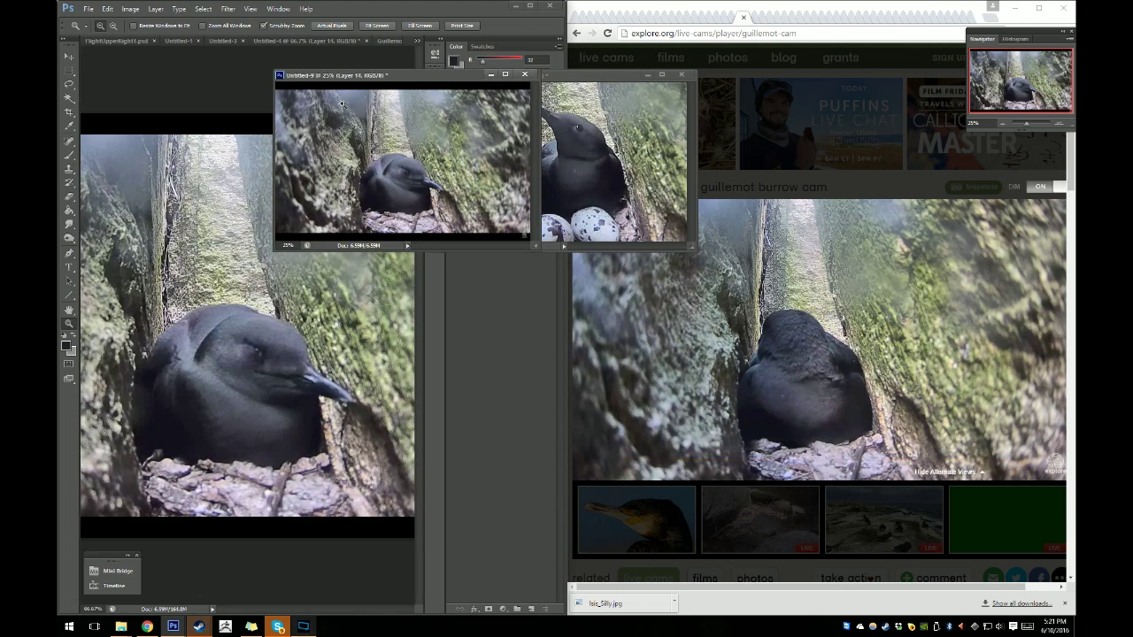
drag(395, 194, 425, 120)
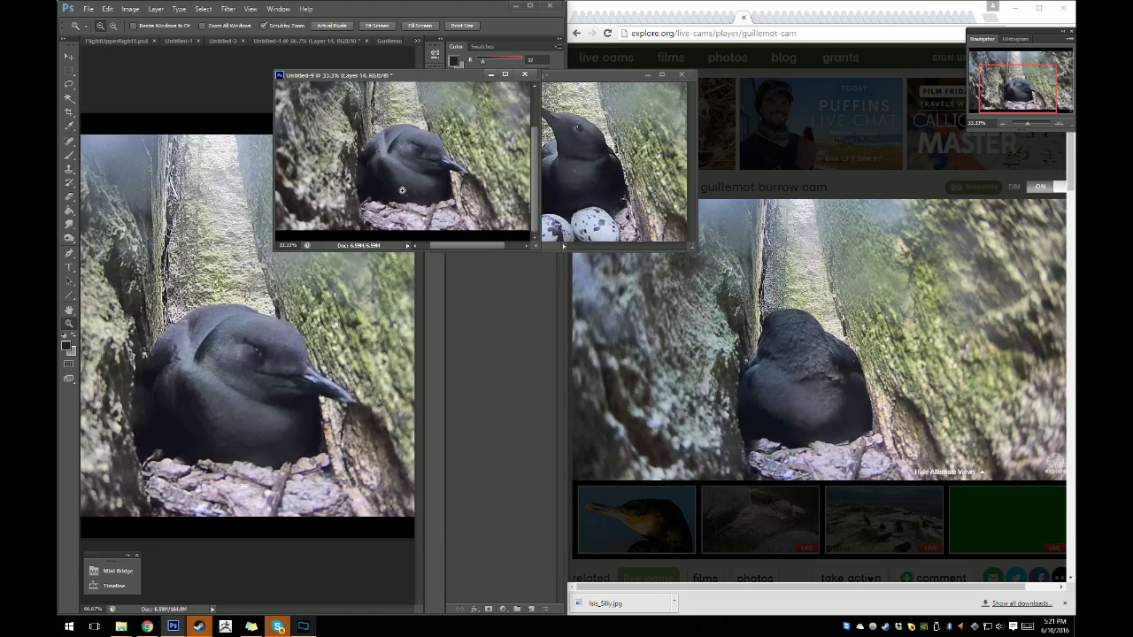
click(425, 120)
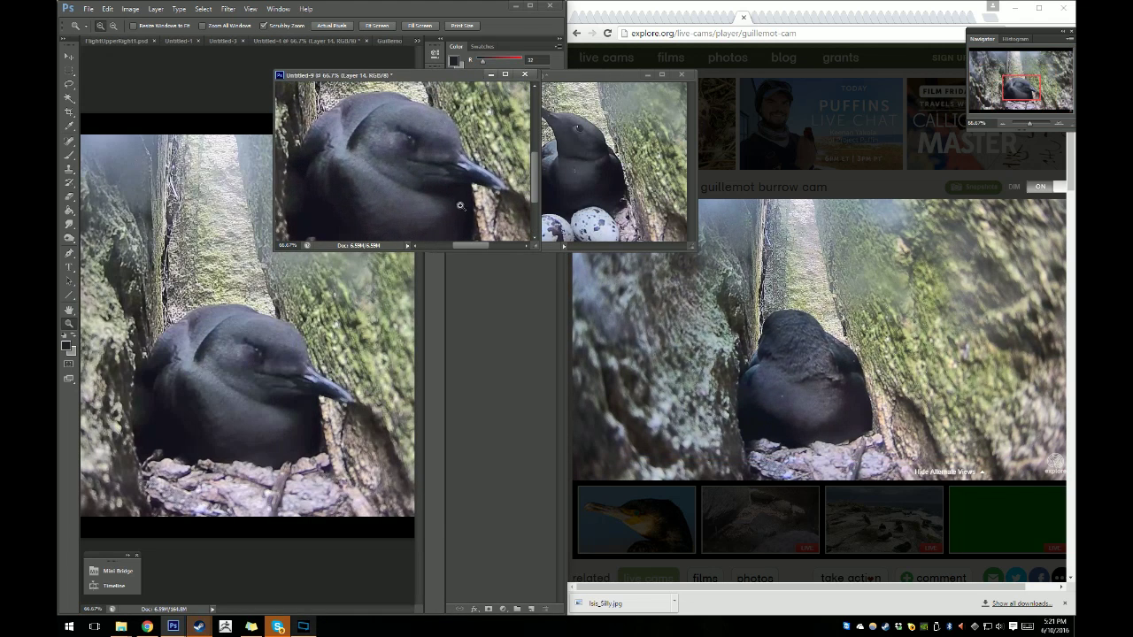
drag(535, 184, 536, 193)
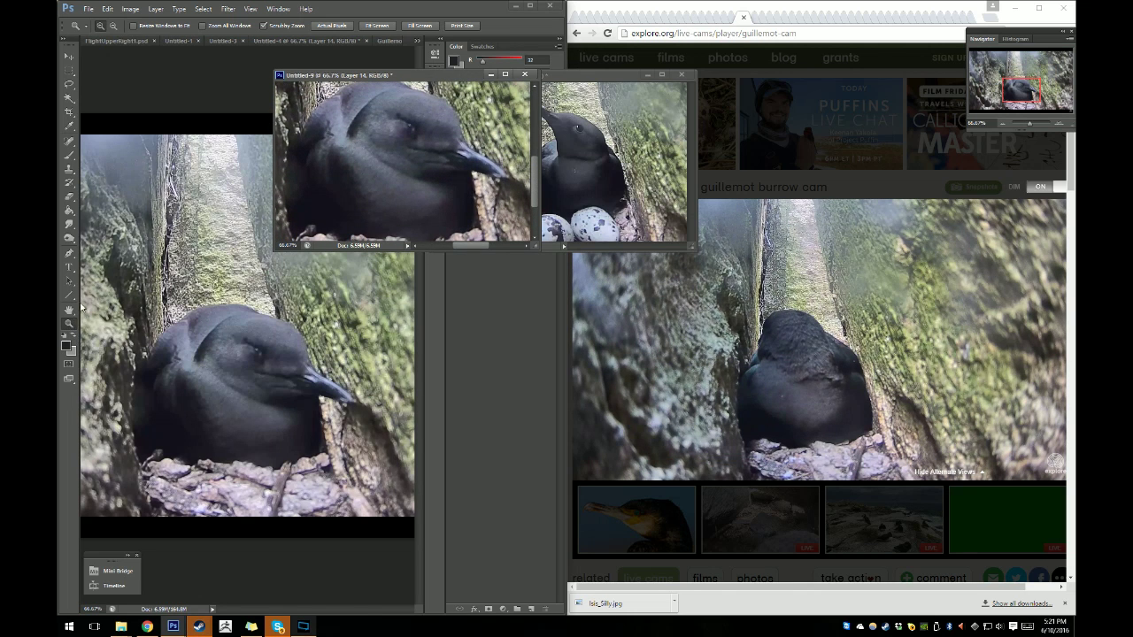
drag(394, 185, 384, 180)
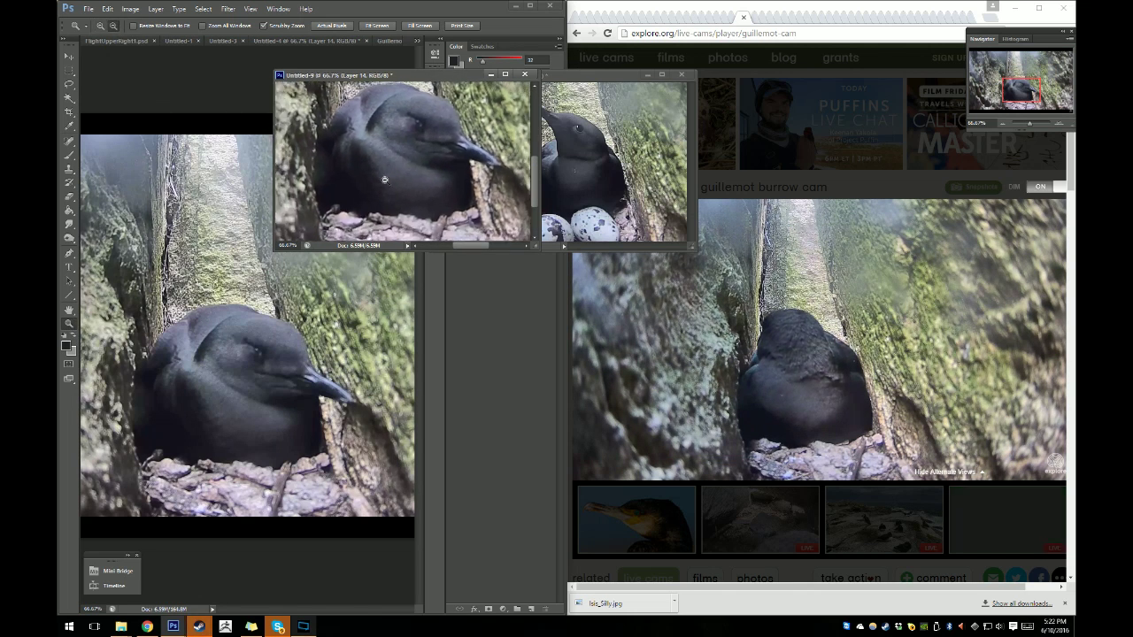
alt+click(384, 180)
drag(537, 186, 532, 183)
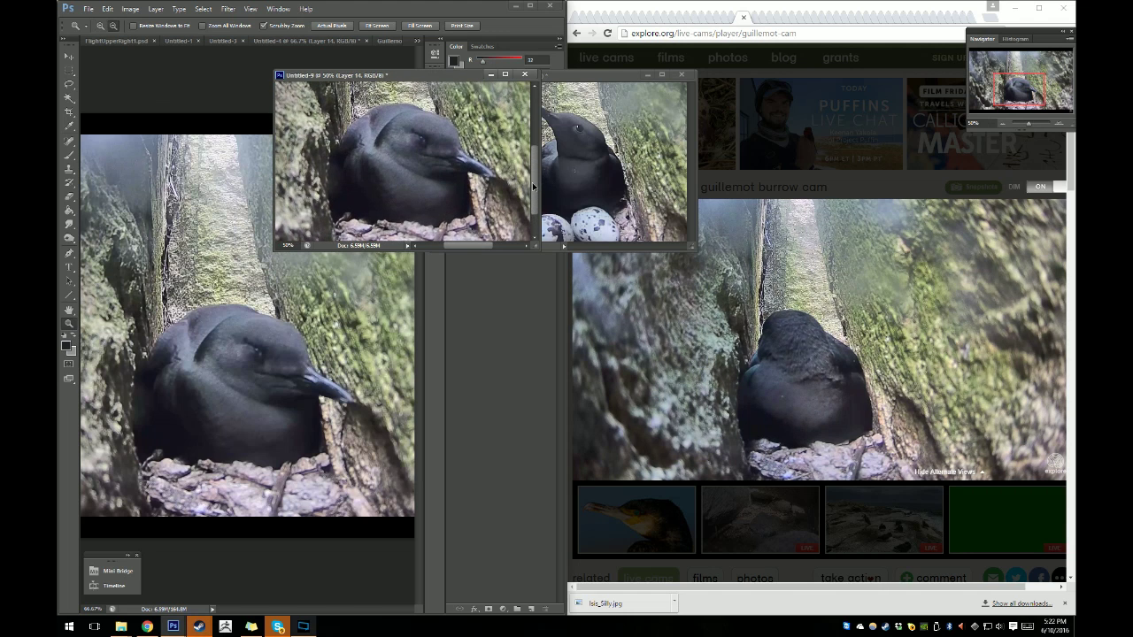
click(389, 40)
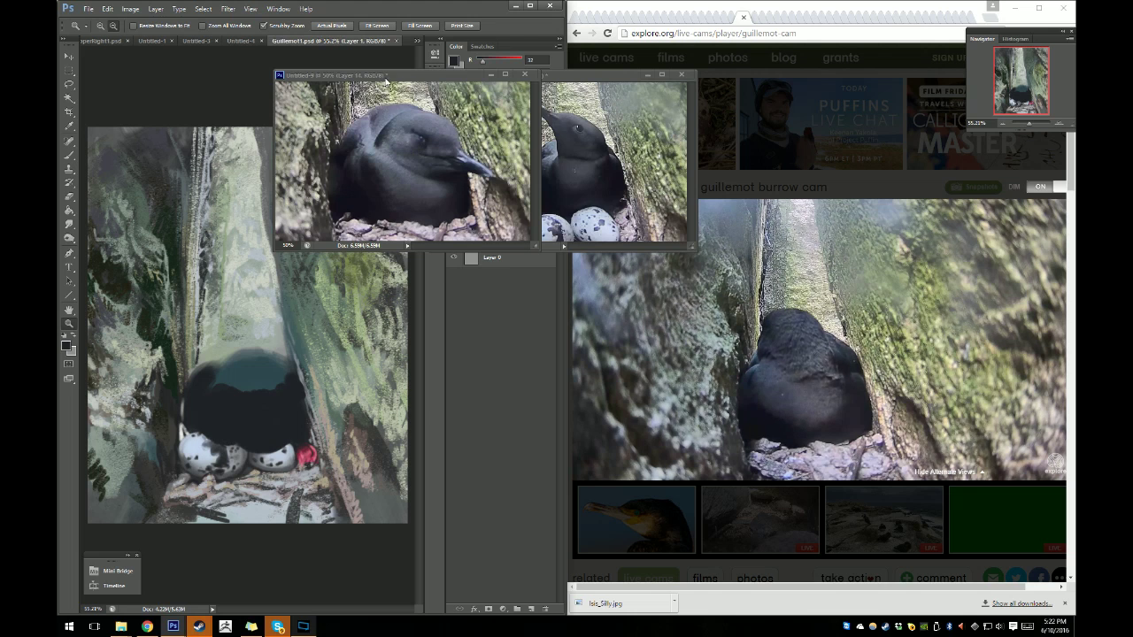
drag(394, 80, 551, 264)
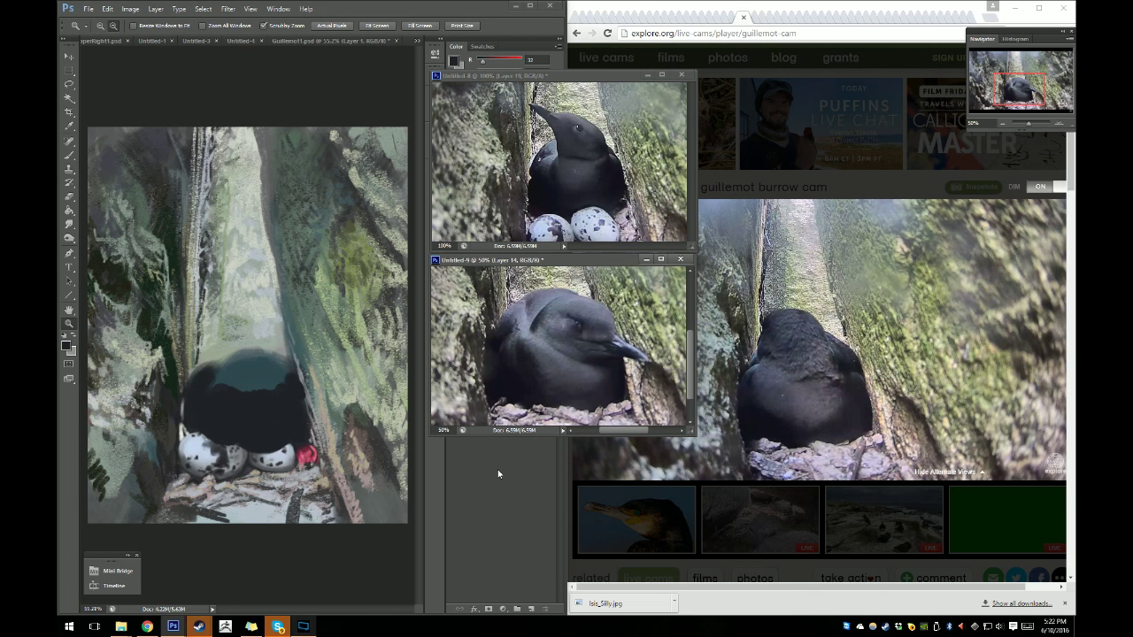
In the video-frames document, preview Layers 15 and 14, then select the eye-open Layer 13.
click(241, 40)
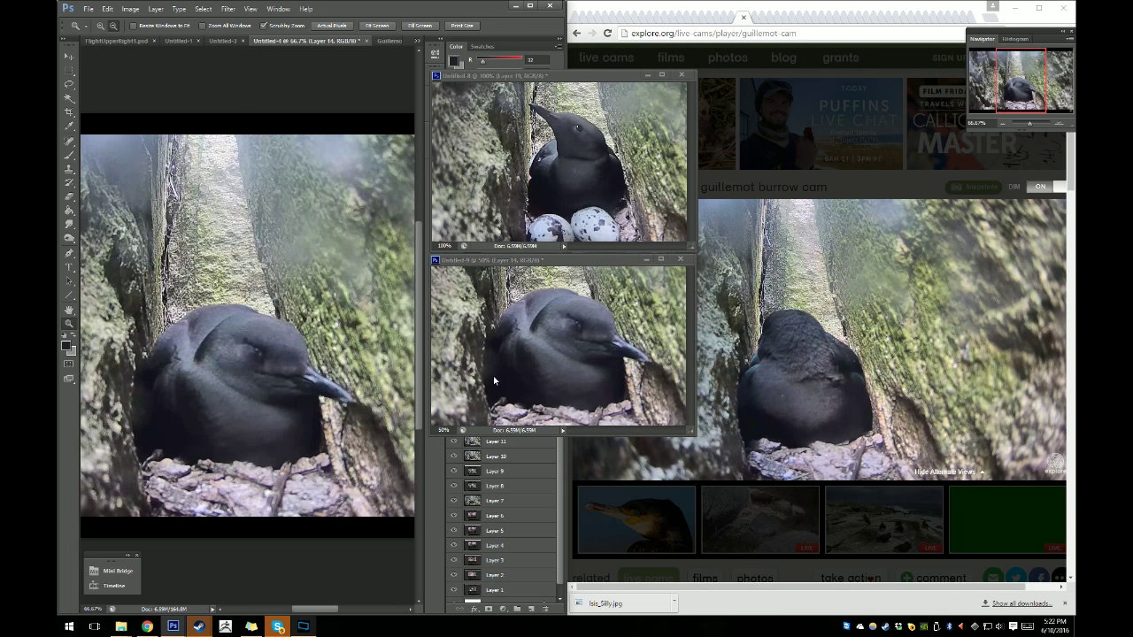
drag(565, 262, 651, 280)
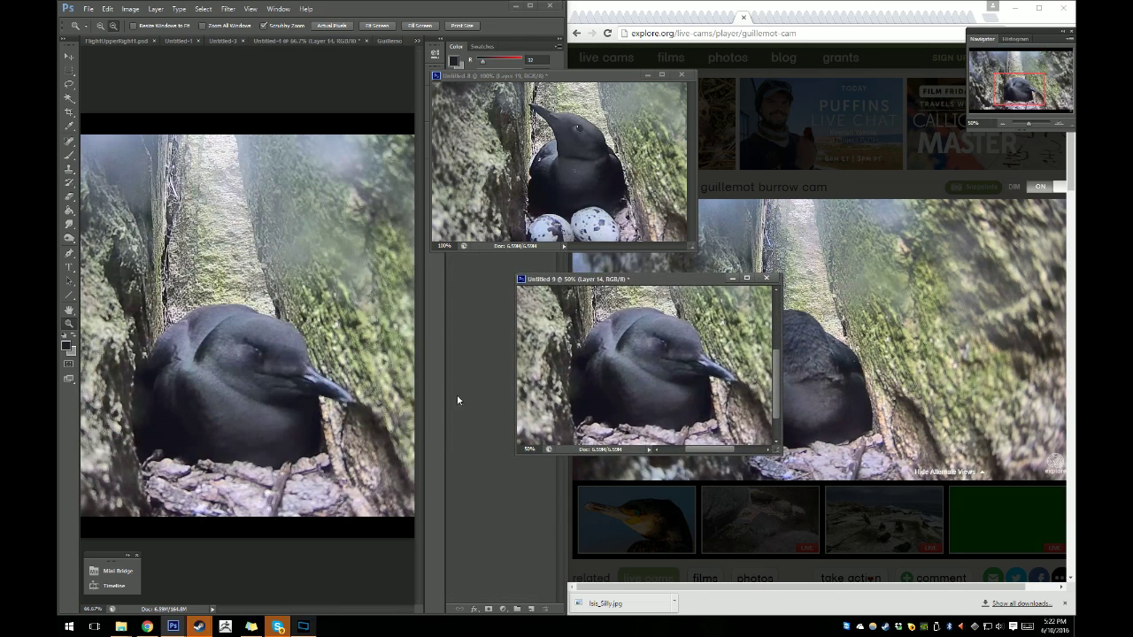
click(421, 447)
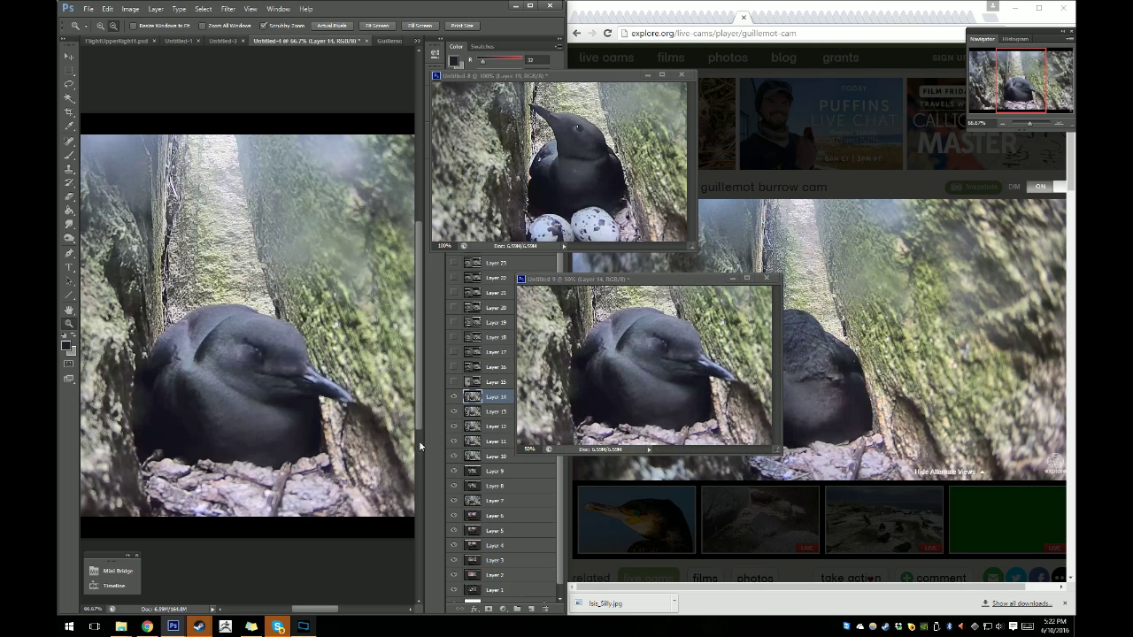
click(454, 381)
click(454, 382)
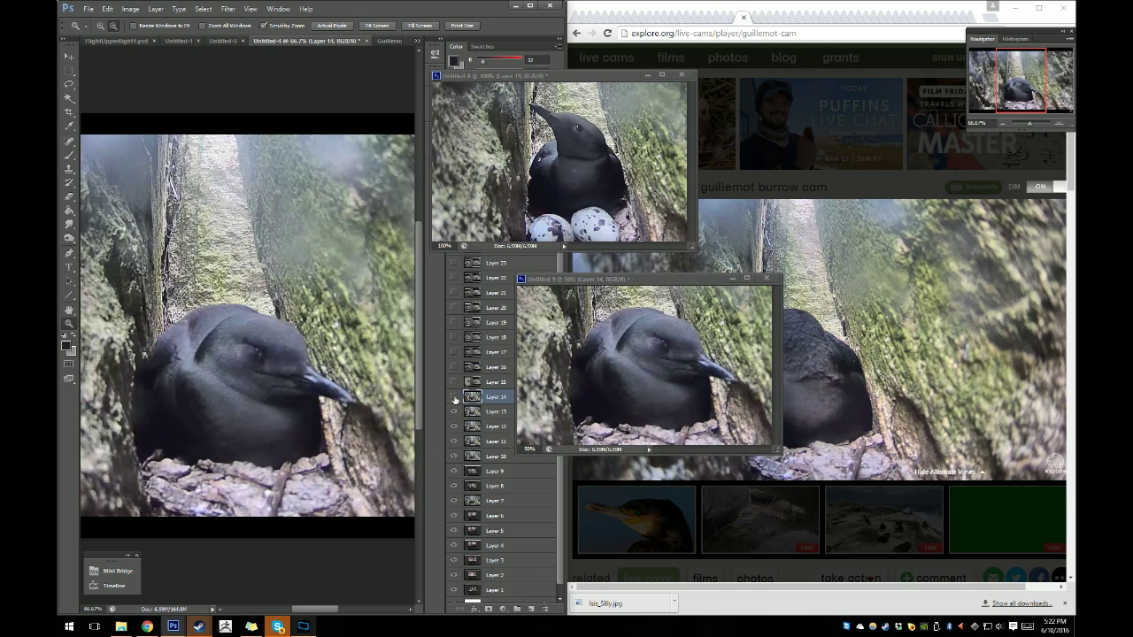
click(454, 398)
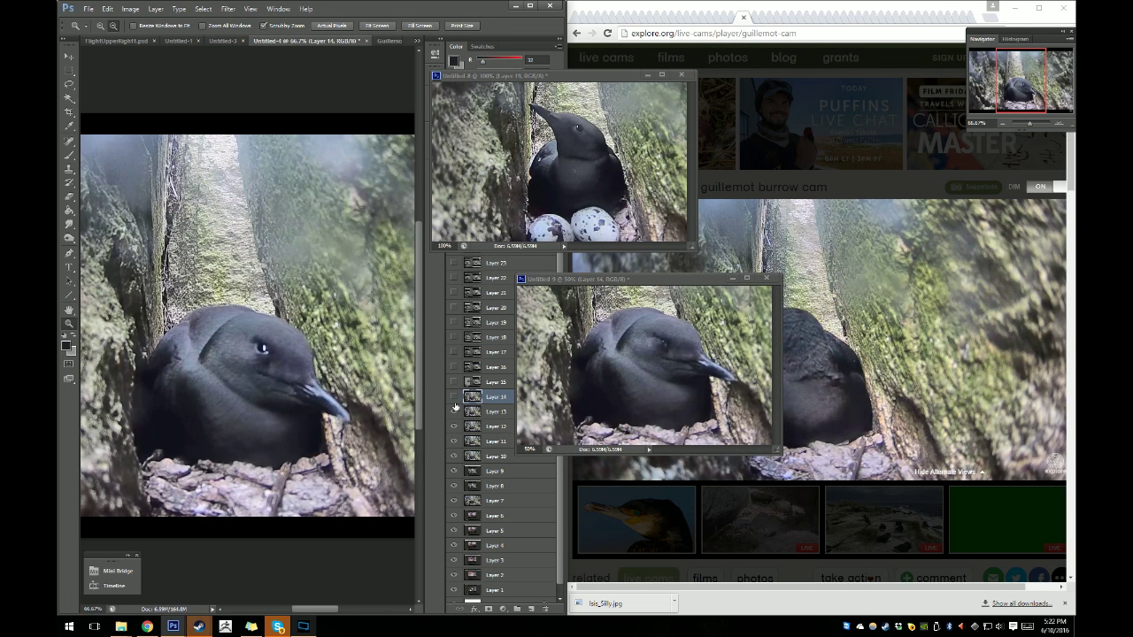
click(454, 398)
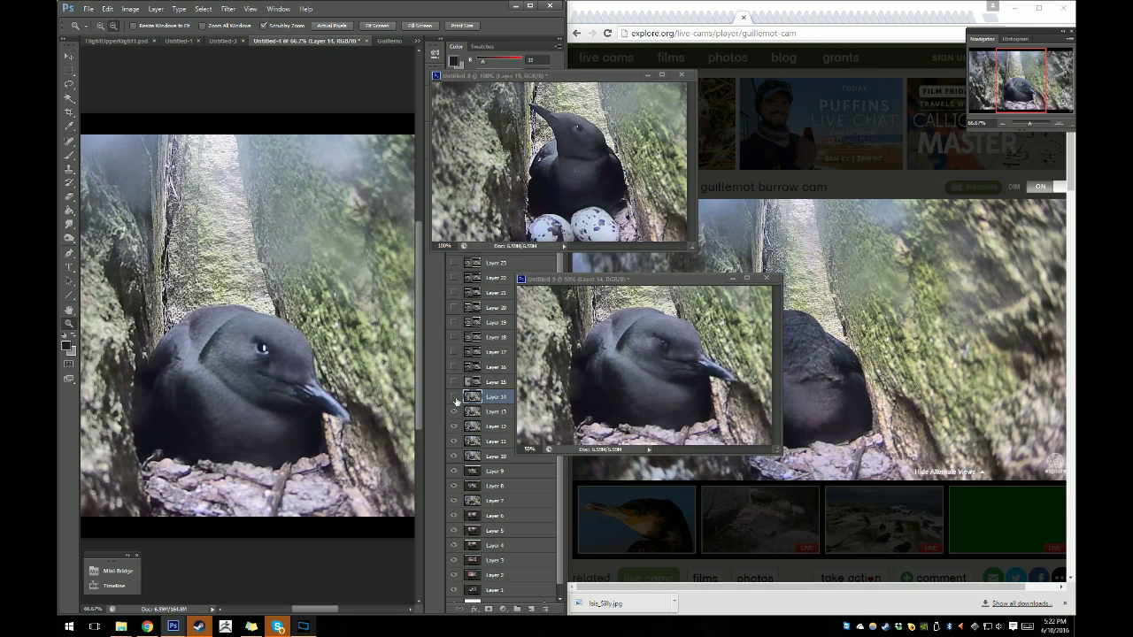
click(492, 413)
Duplicate Layer 13 into Untitled-9 and go back to Guillemot1.psd.
right_click(492, 414)
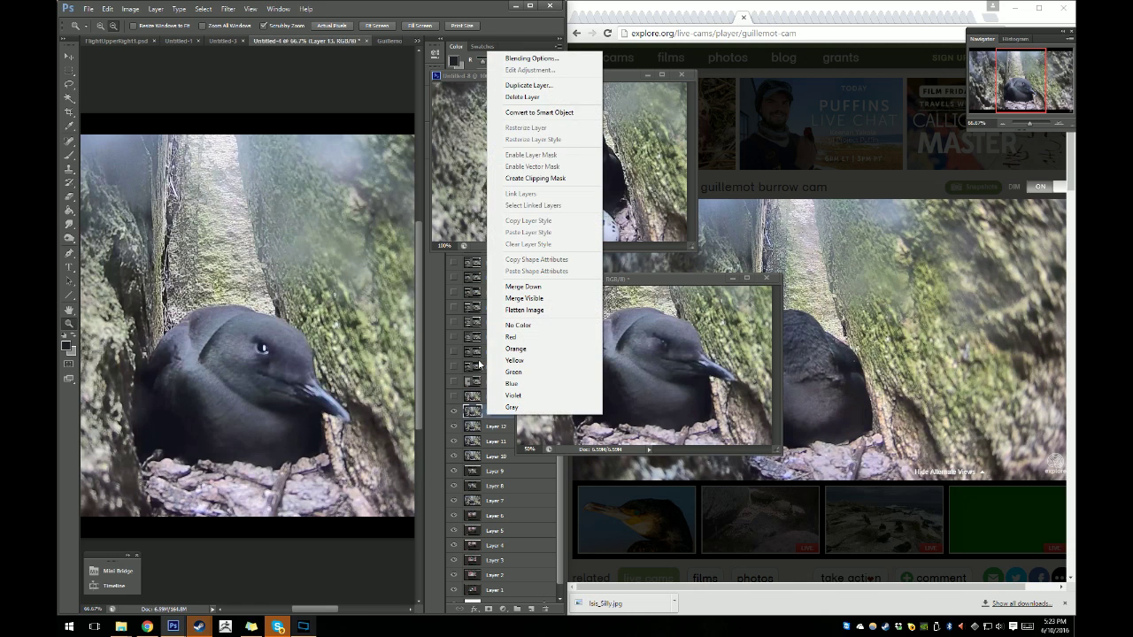
click(519, 87)
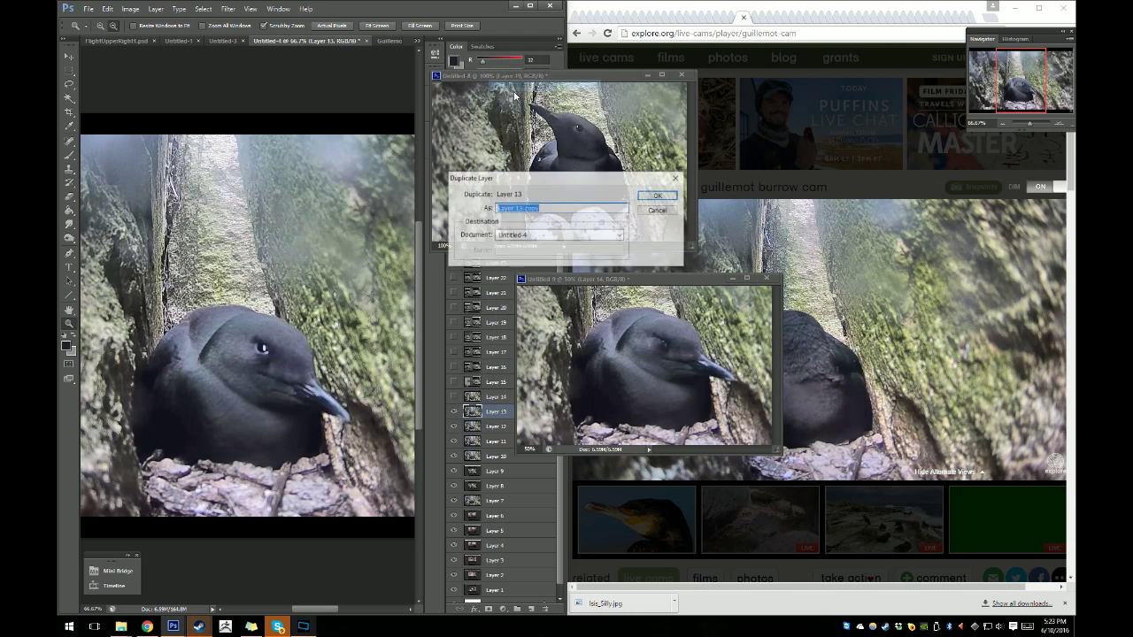
click(531, 235)
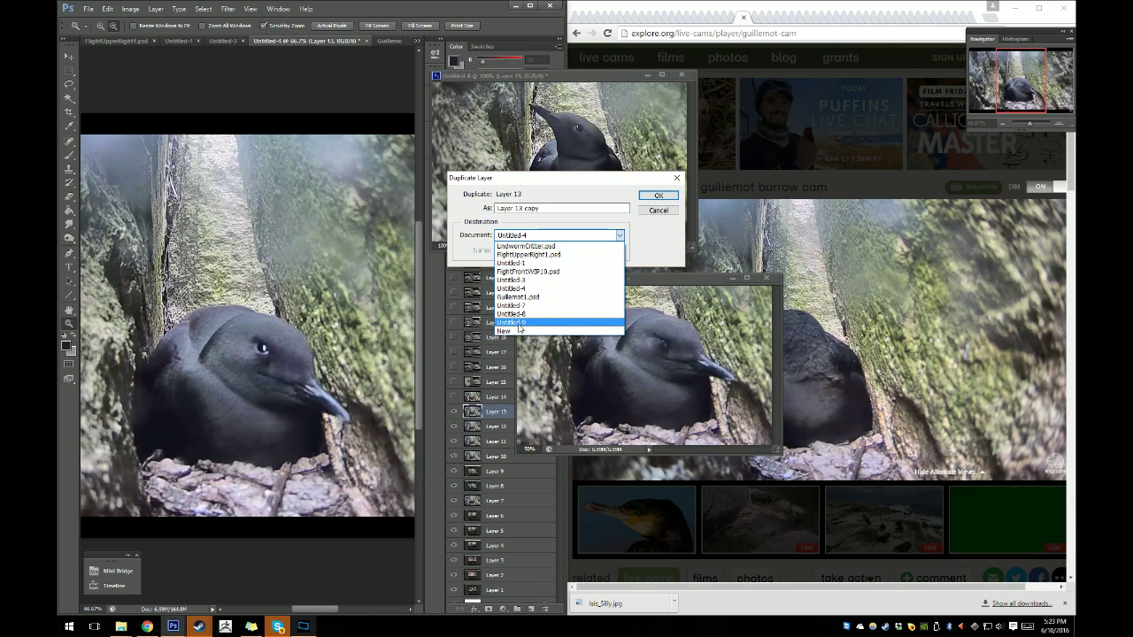
click(521, 323)
click(658, 195)
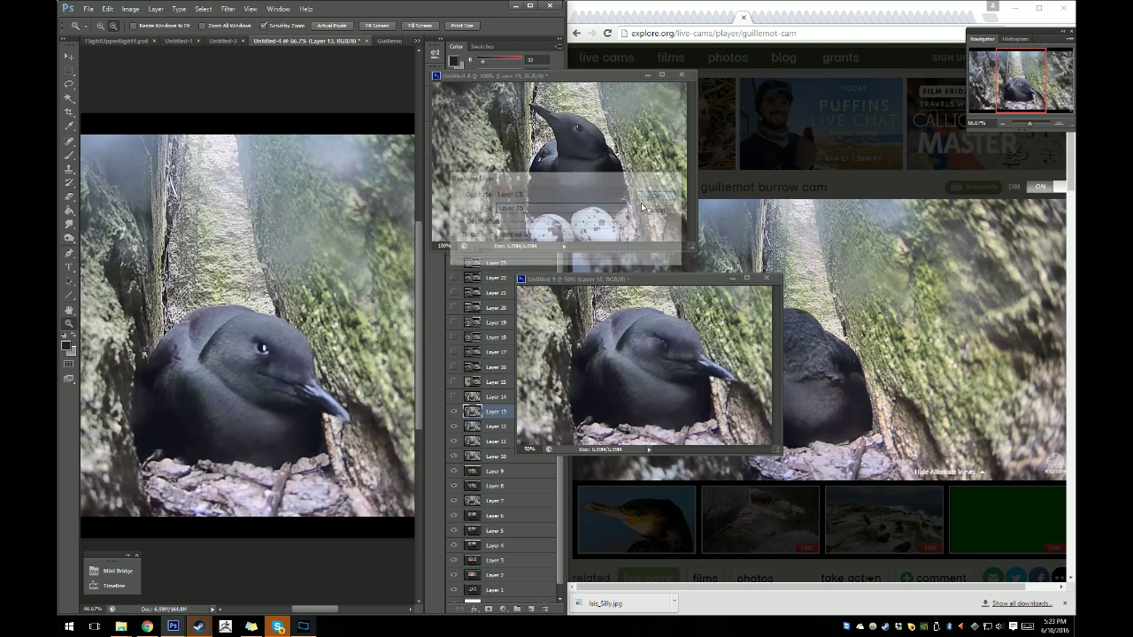
click(389, 41)
Toggle Layer 15 in Untitled-9 to compare eye-open and eye-closed frames, then return to Guillemot1.psd.
click(591, 340)
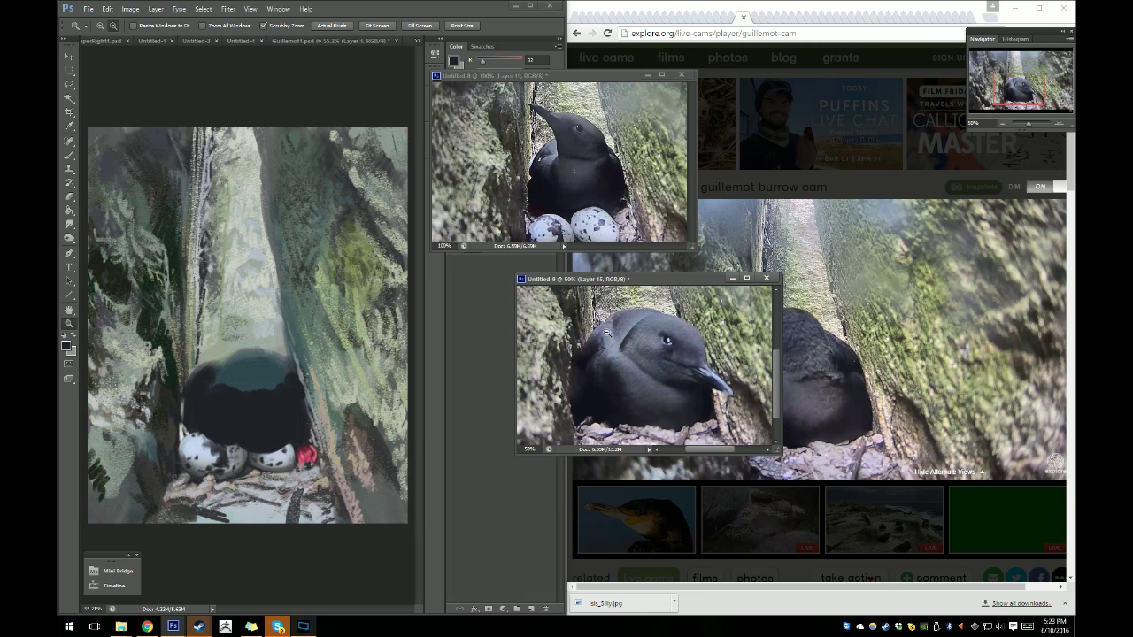
drag(642, 281, 559, 270)
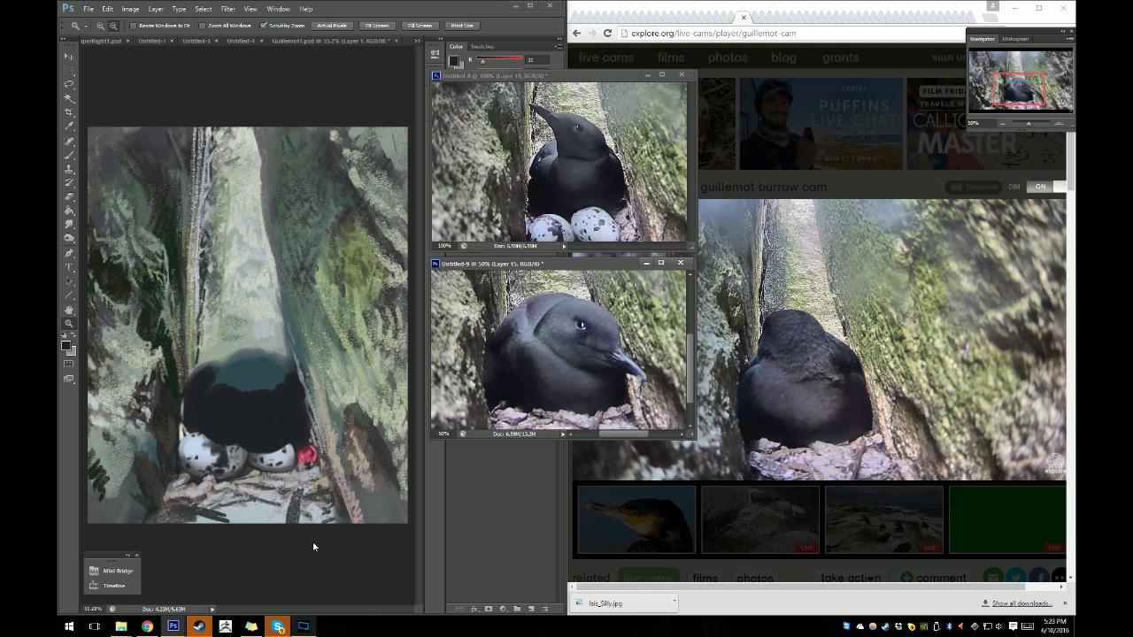
drag(580, 80, 581, 44)
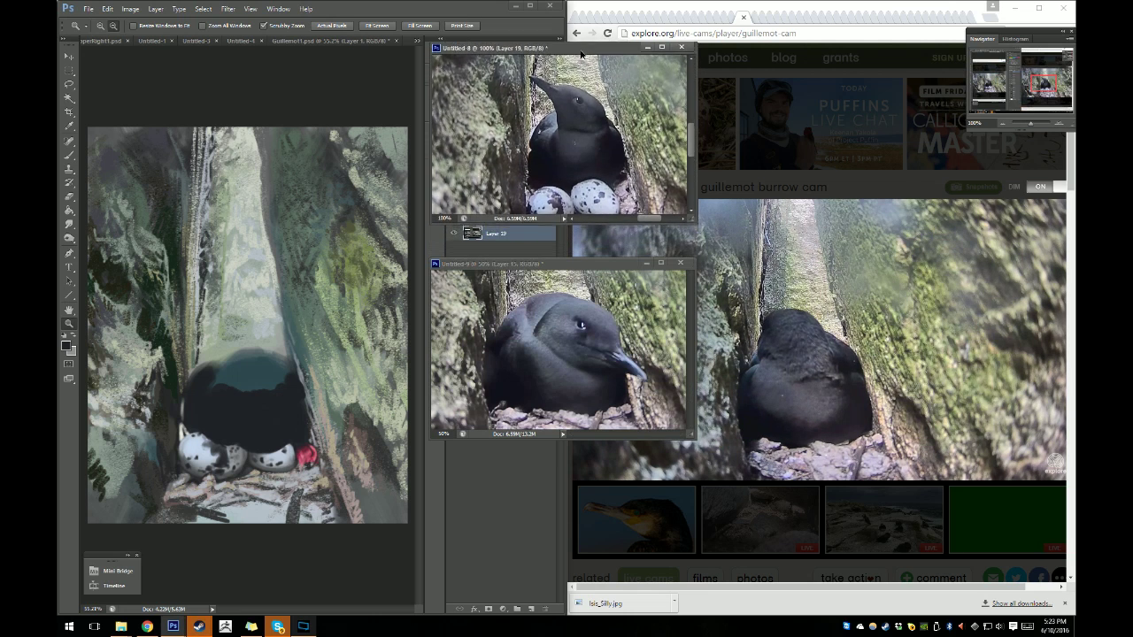
click(484, 387)
click(453, 235)
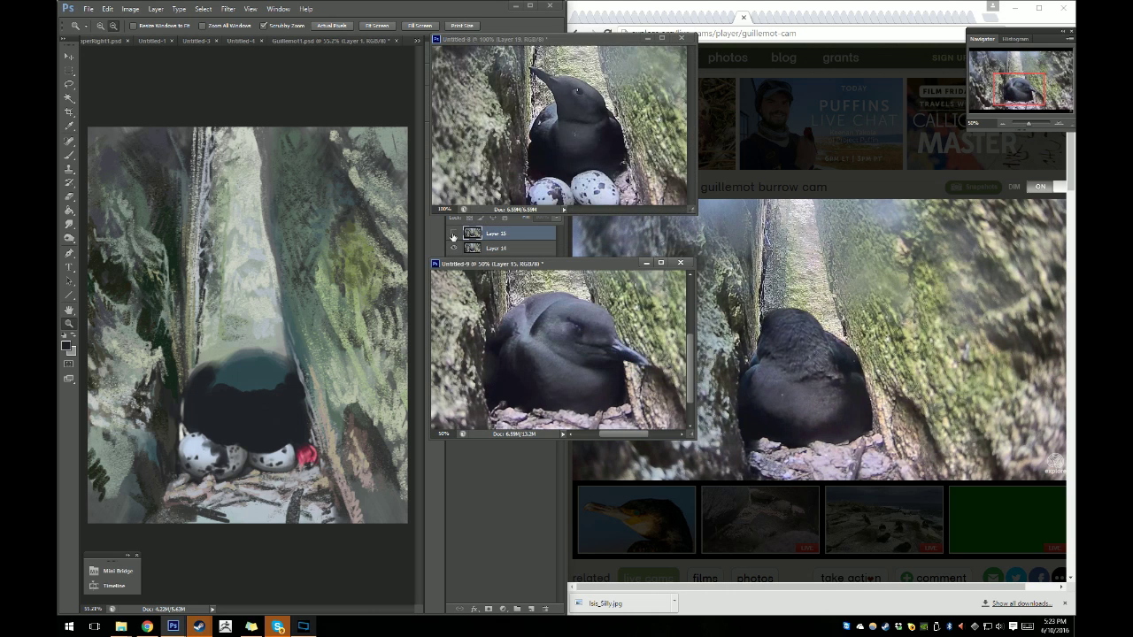
click(454, 235)
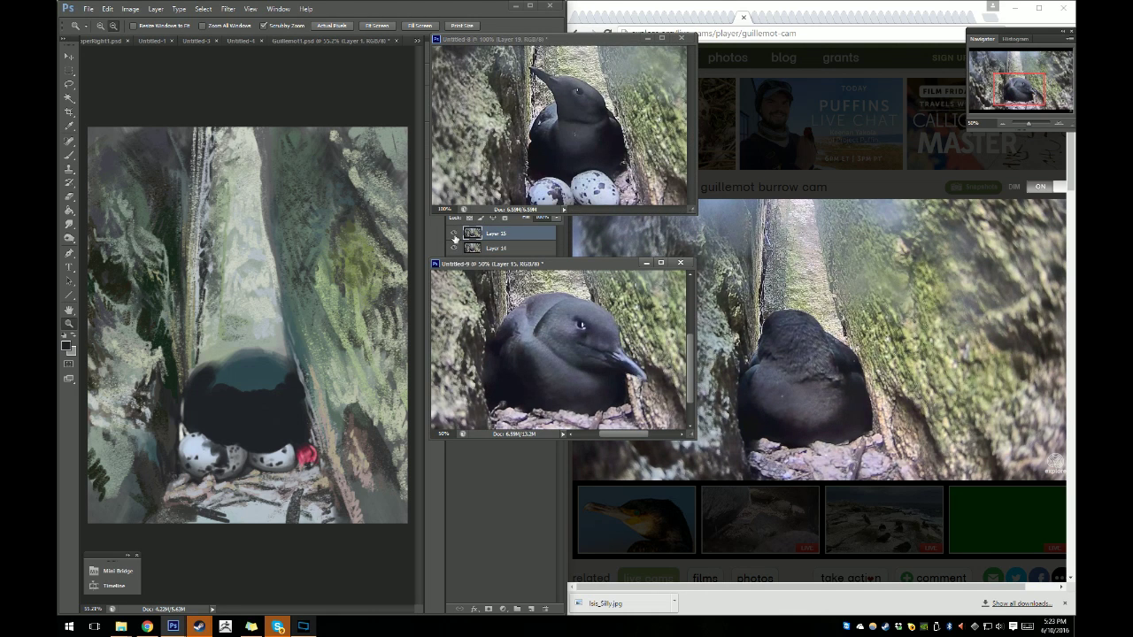
click(454, 236)
click(454, 235)
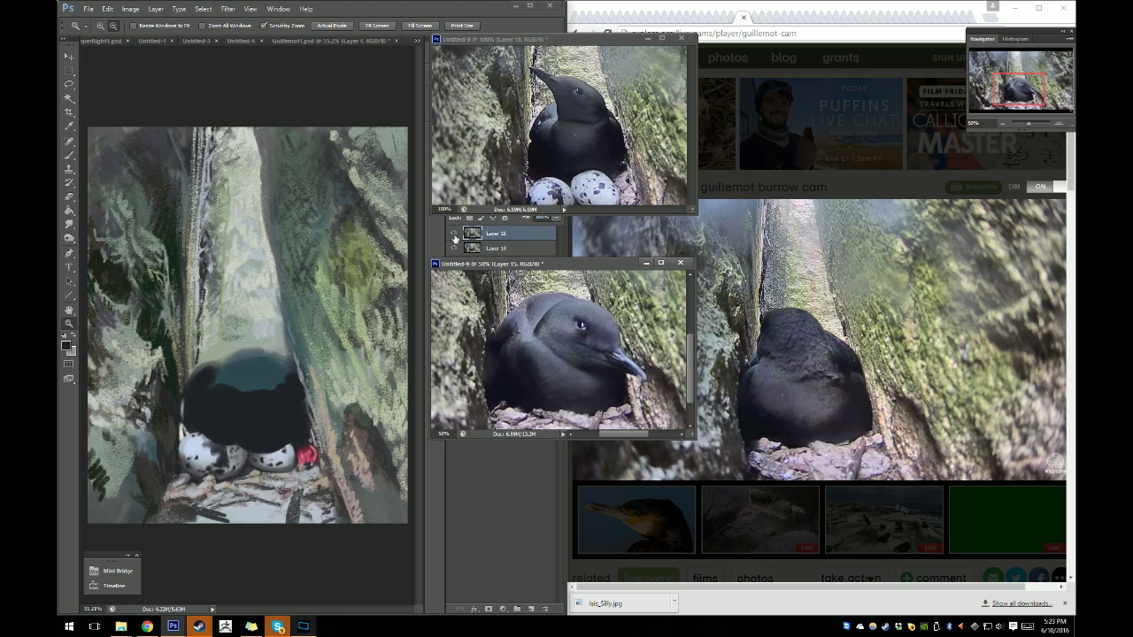
click(454, 235)
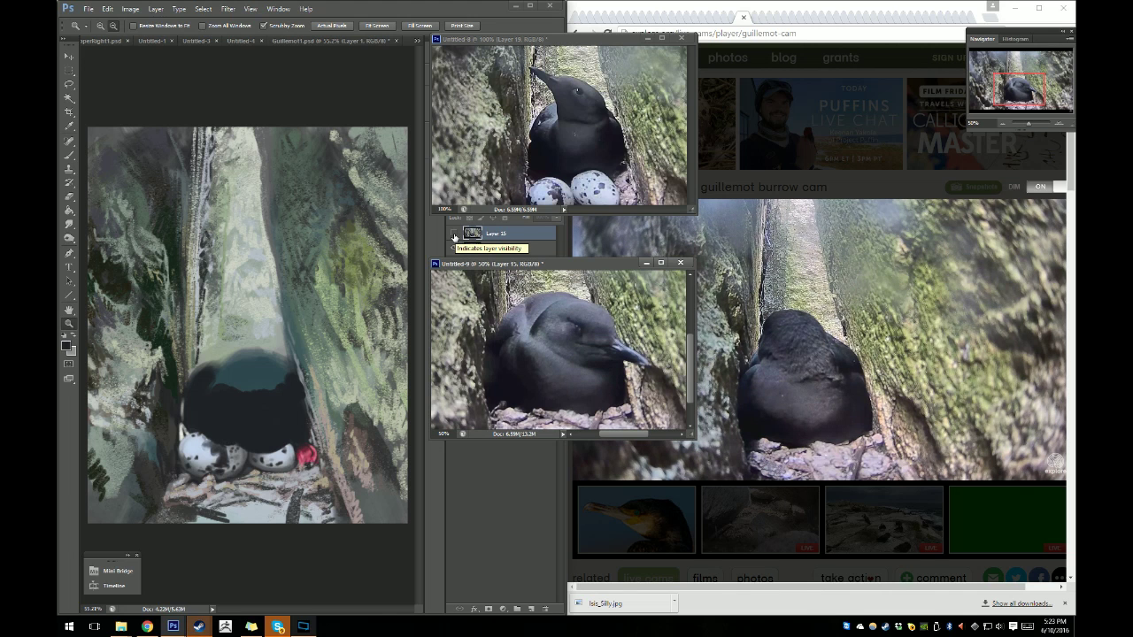
click(270, 536)
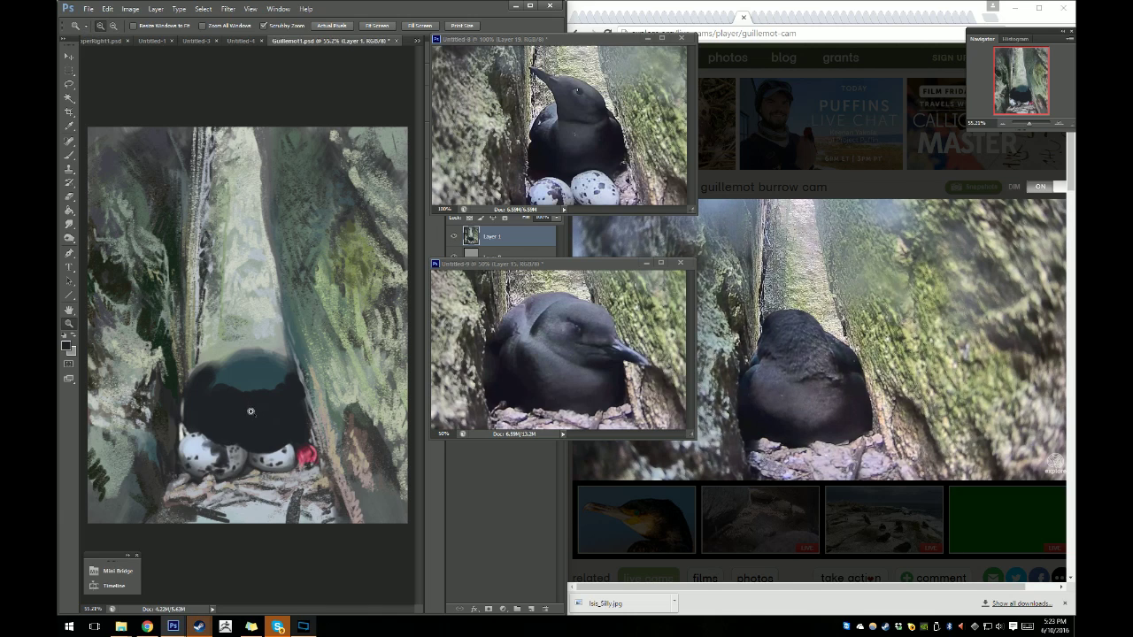
Zoom the painting to 100% and pan onto the guillemot and speckled eggs.
key(ctrl+plus)
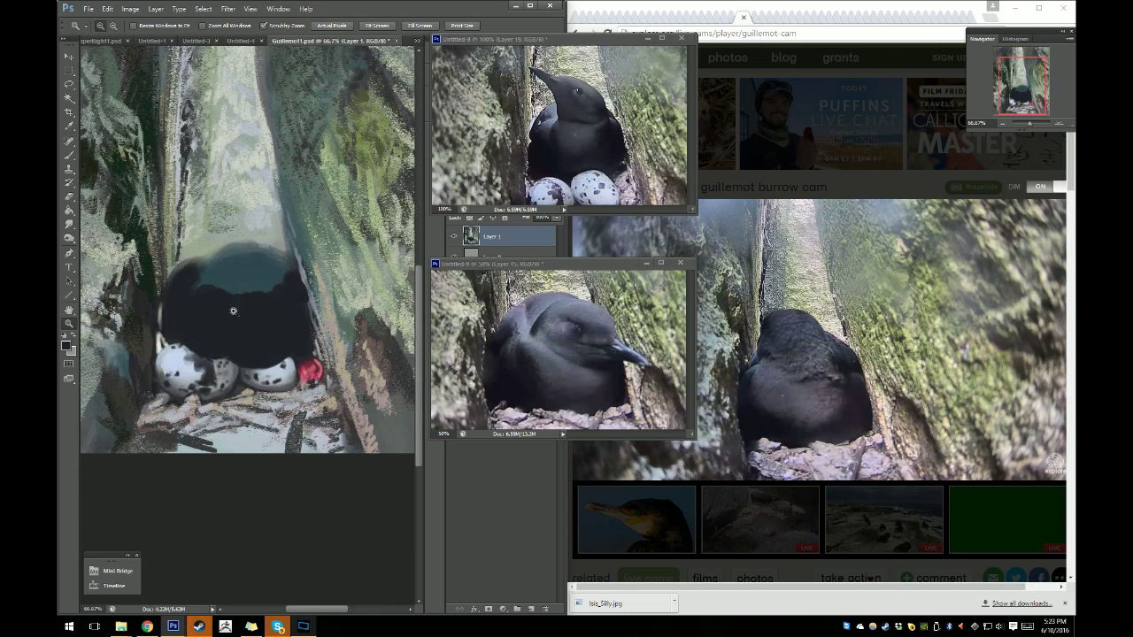
key(ctrl+plus)
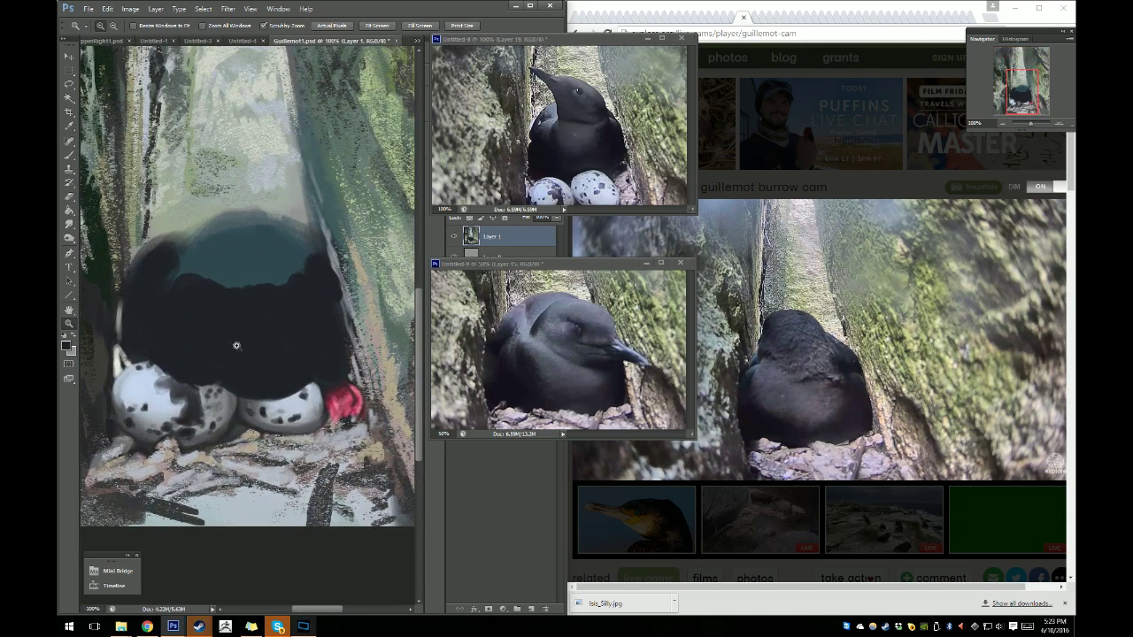
click(69, 312)
drag(205, 377, 200, 439)
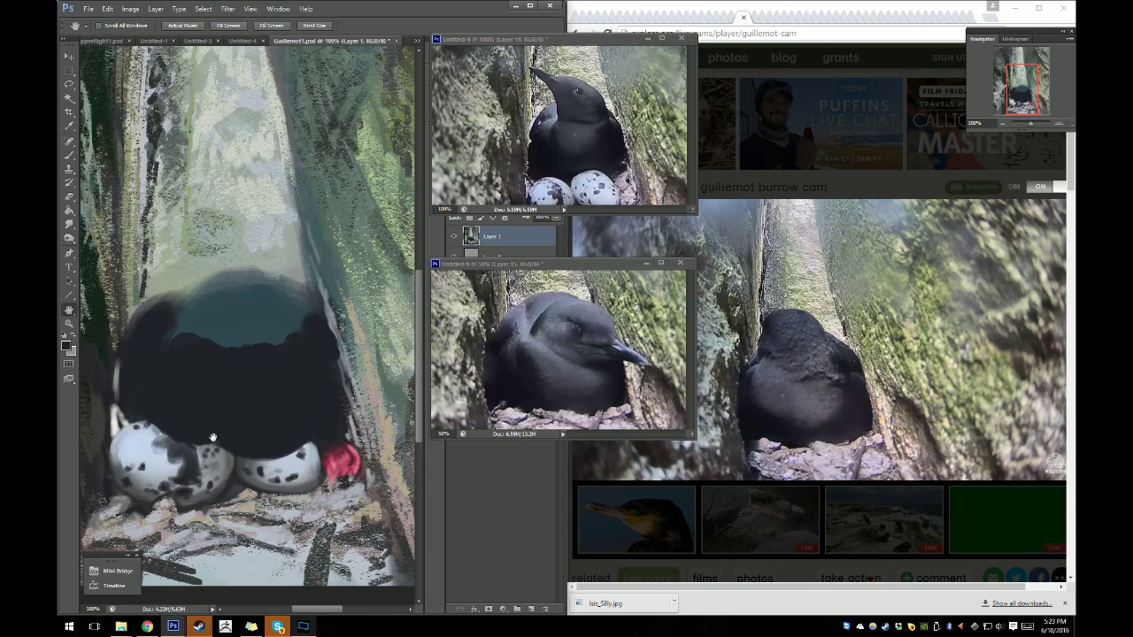
drag(221, 432, 219, 439)
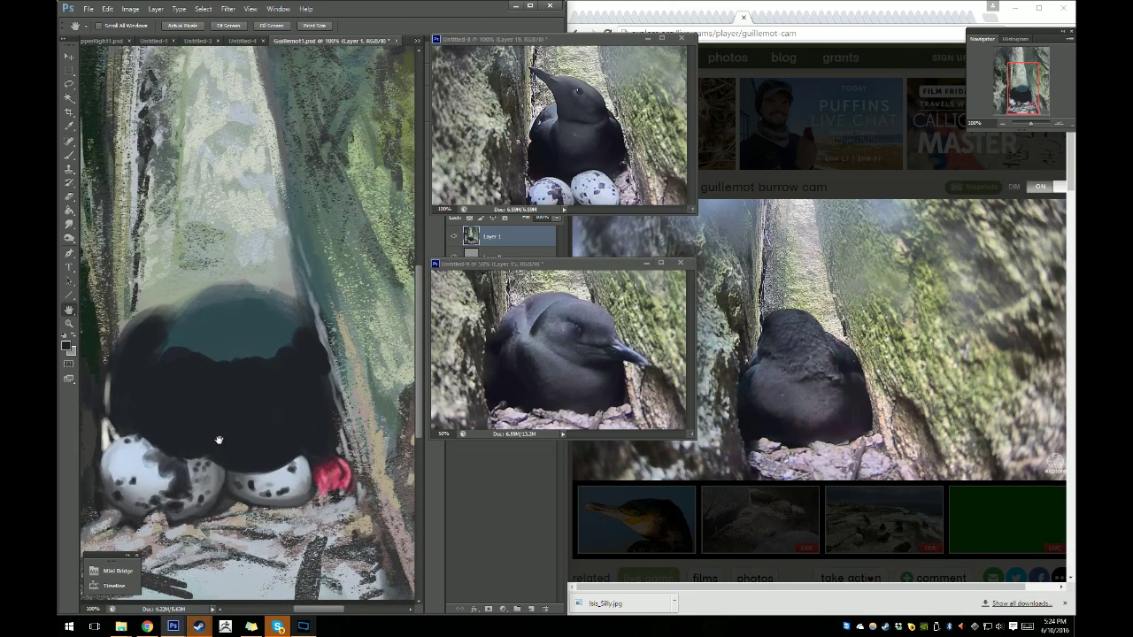
drag(218, 442, 223, 440)
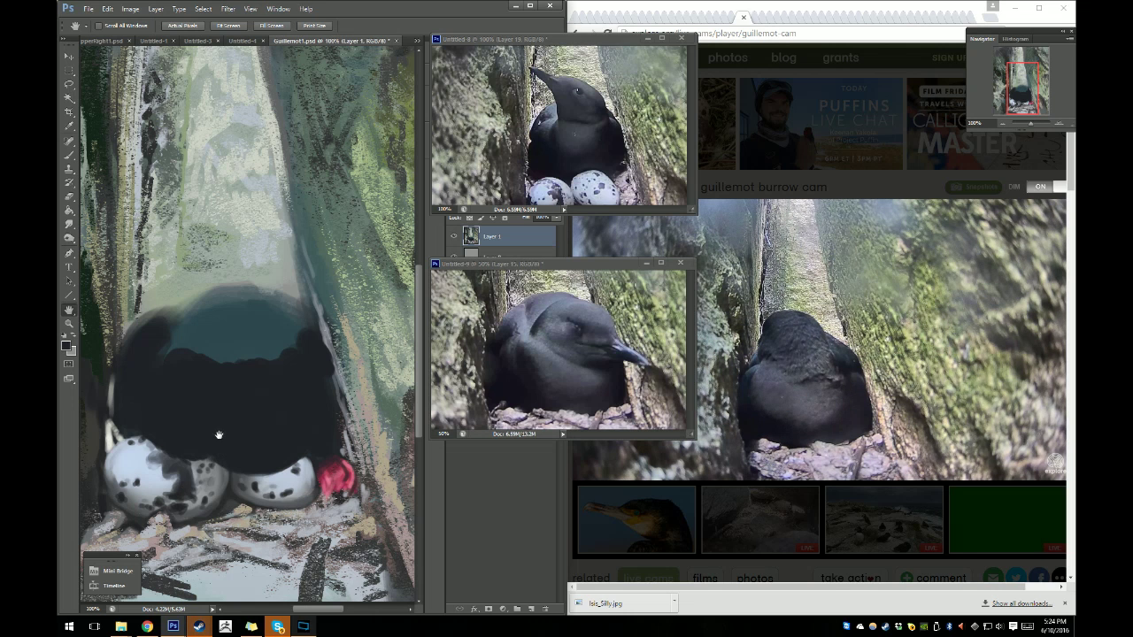
On a new layer, brush dark paint over the teal top of the guillemot's head.
click(531, 609)
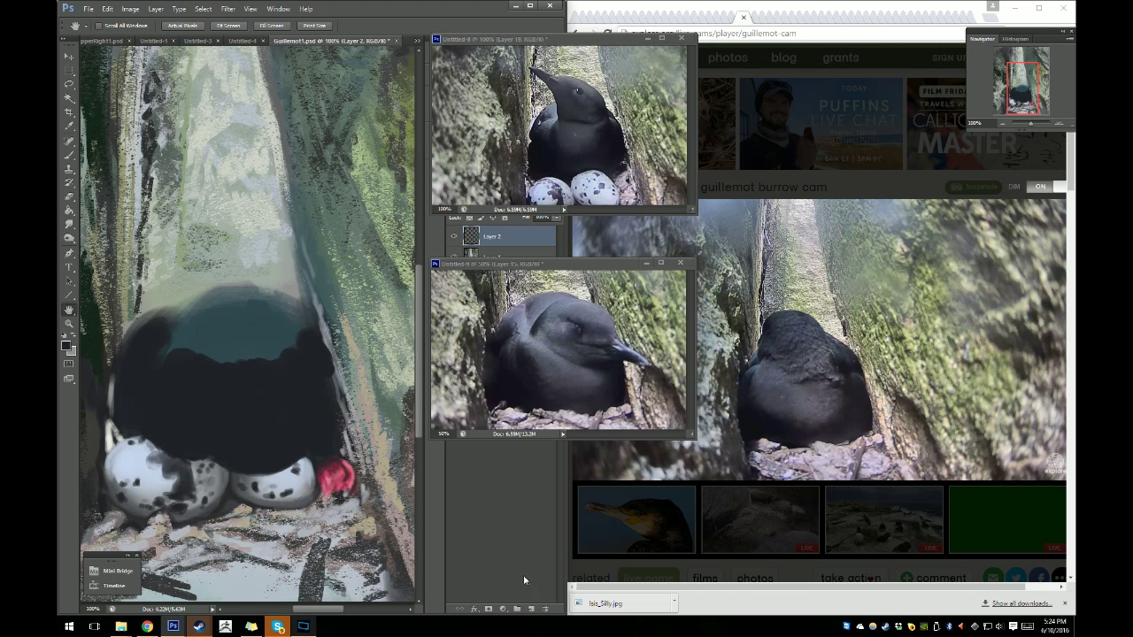
click(70, 155)
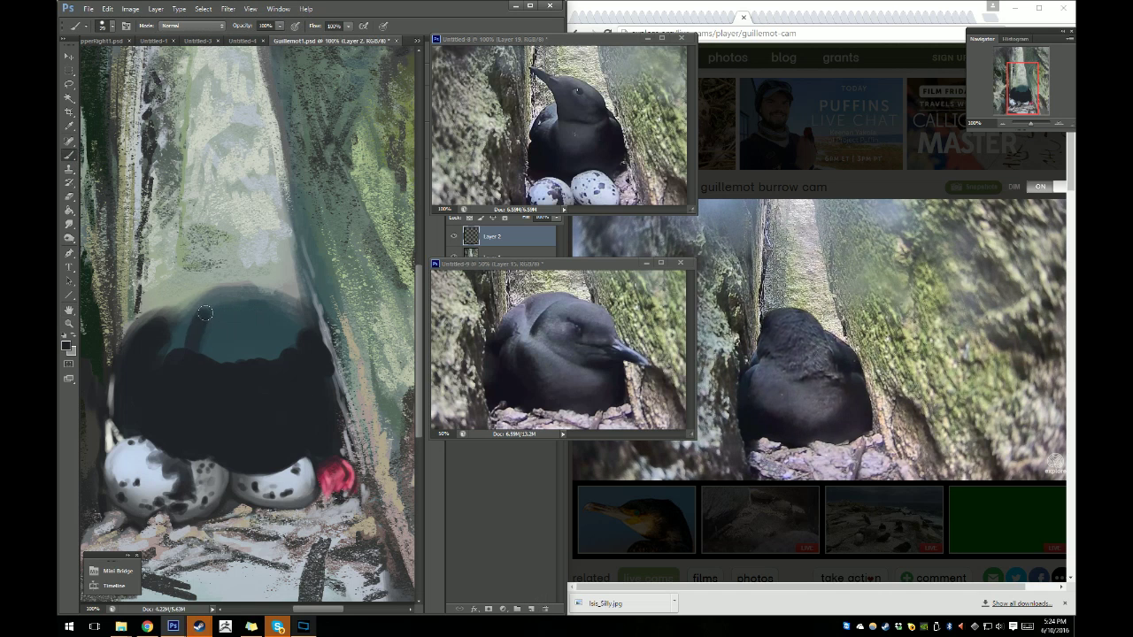
mouse_move(195, 319)
mouse_down()
mouse_move(188, 347)
mouse_move(208, 295)
mouse_move(246, 276)
mouse_move(229, 278)
mouse_move(319, 292)
mouse_up()
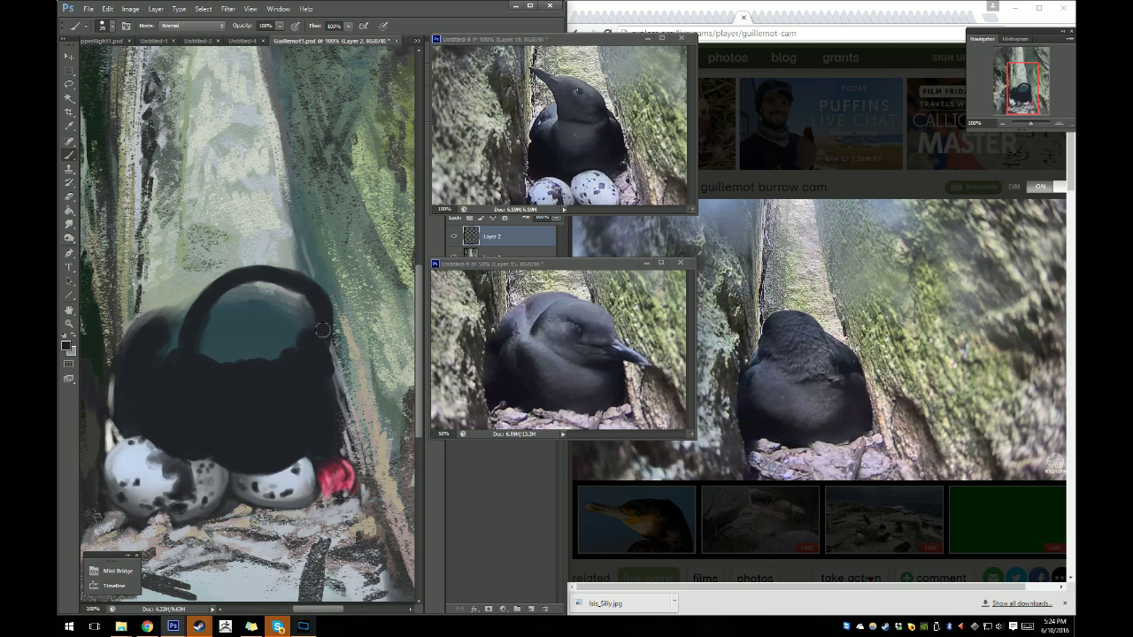
mouse_move(231, 298)
mouse_down()
mouse_move(280, 301)
mouse_move(265, 300)
mouse_up()
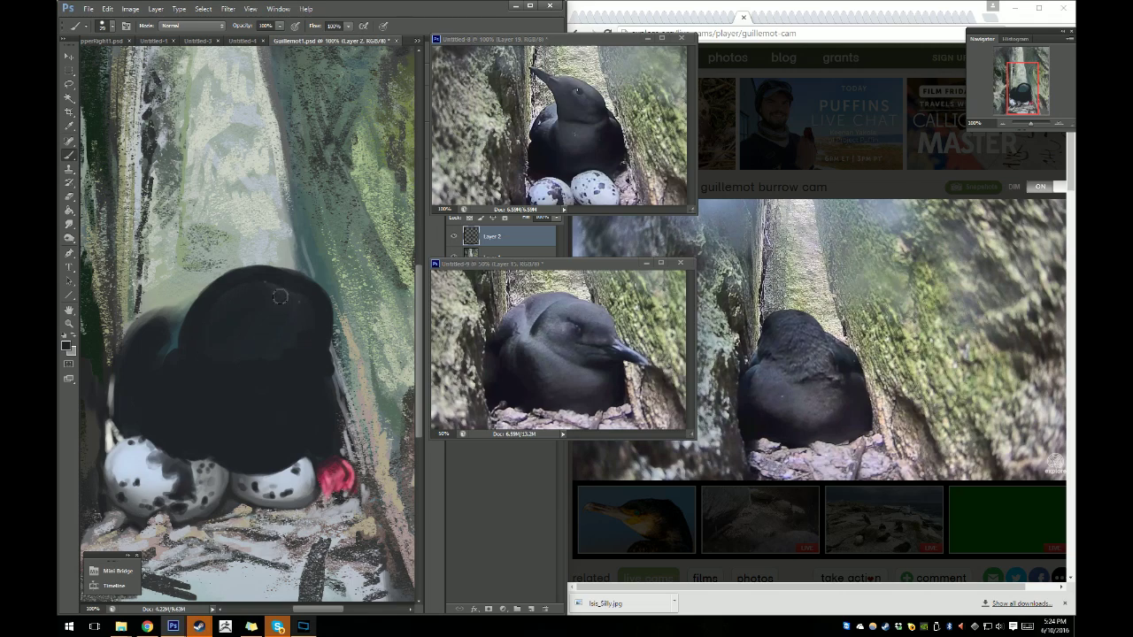
Paint a dark beak extending down-right from the head, with dark strokes beneath it.
click(70, 310)
drag(246, 356, 271, 356)
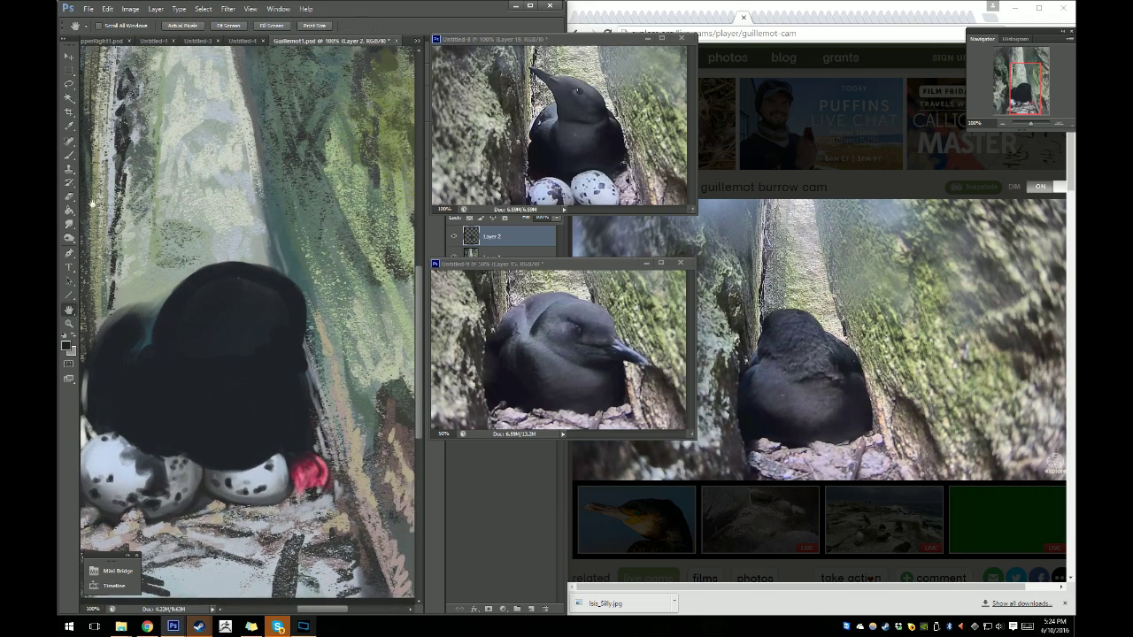
key(b)
right_click(333, 317)
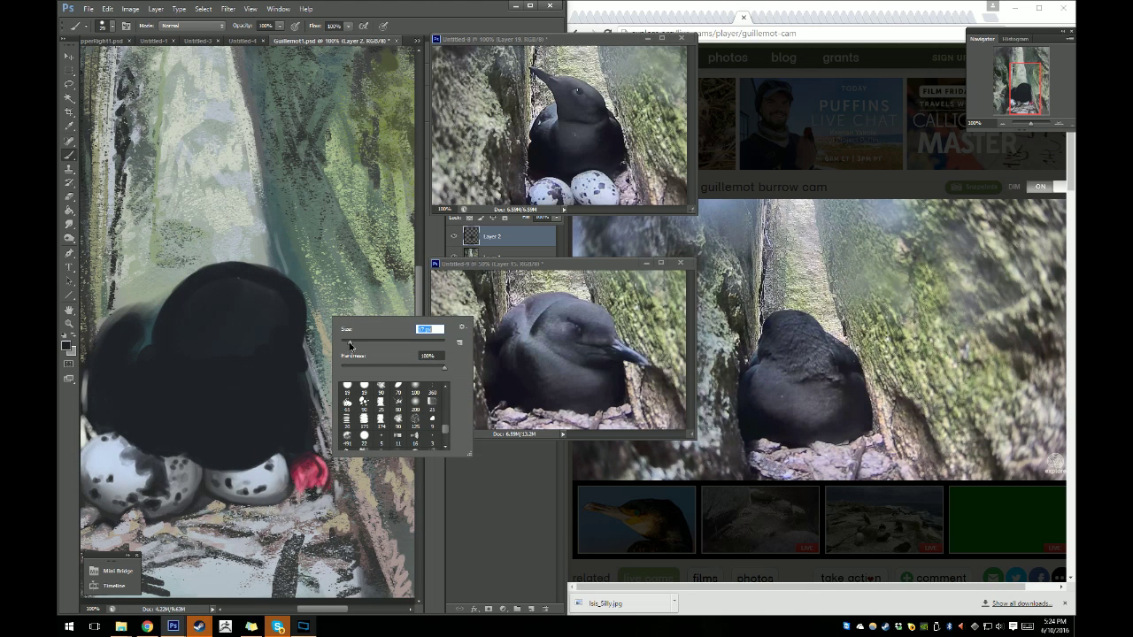
click(291, 329)
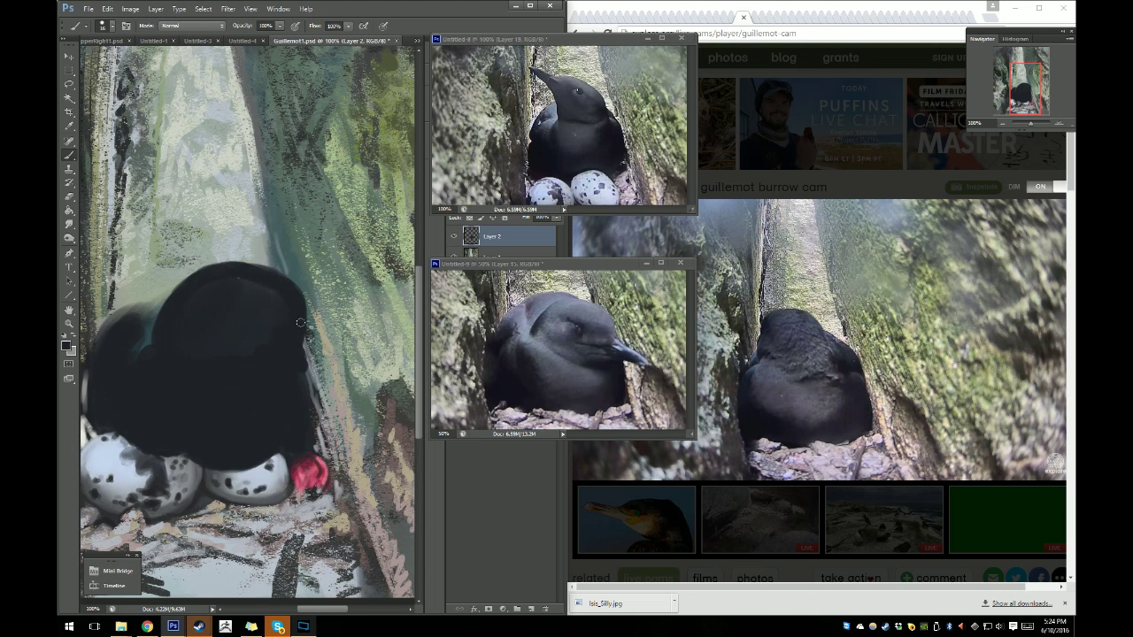
drag(308, 333, 335, 352)
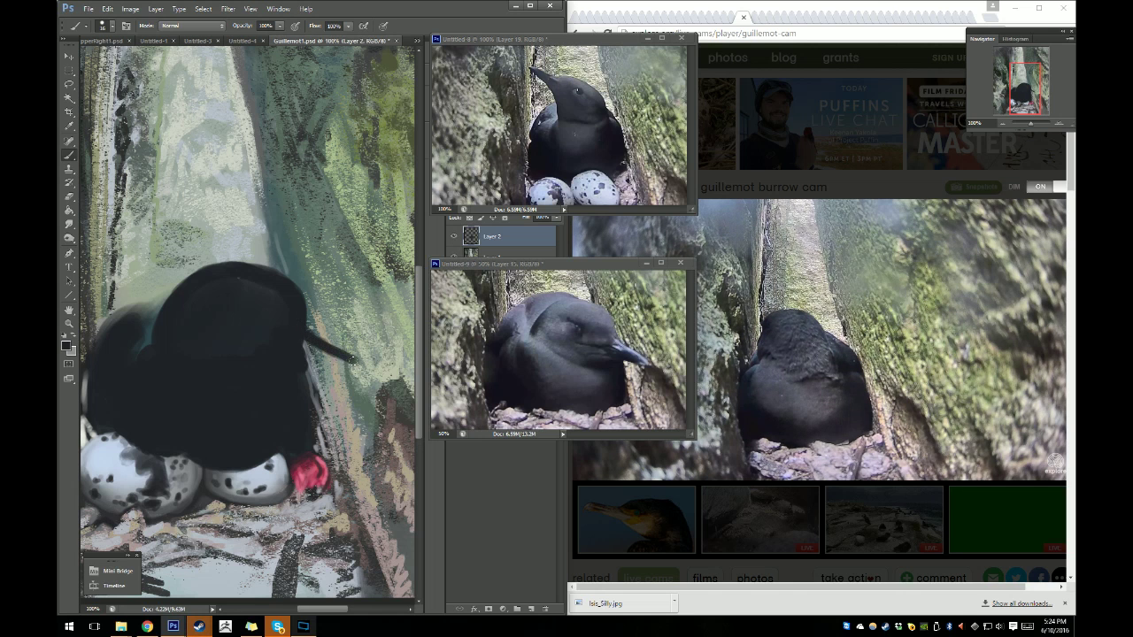
drag(327, 347, 365, 367)
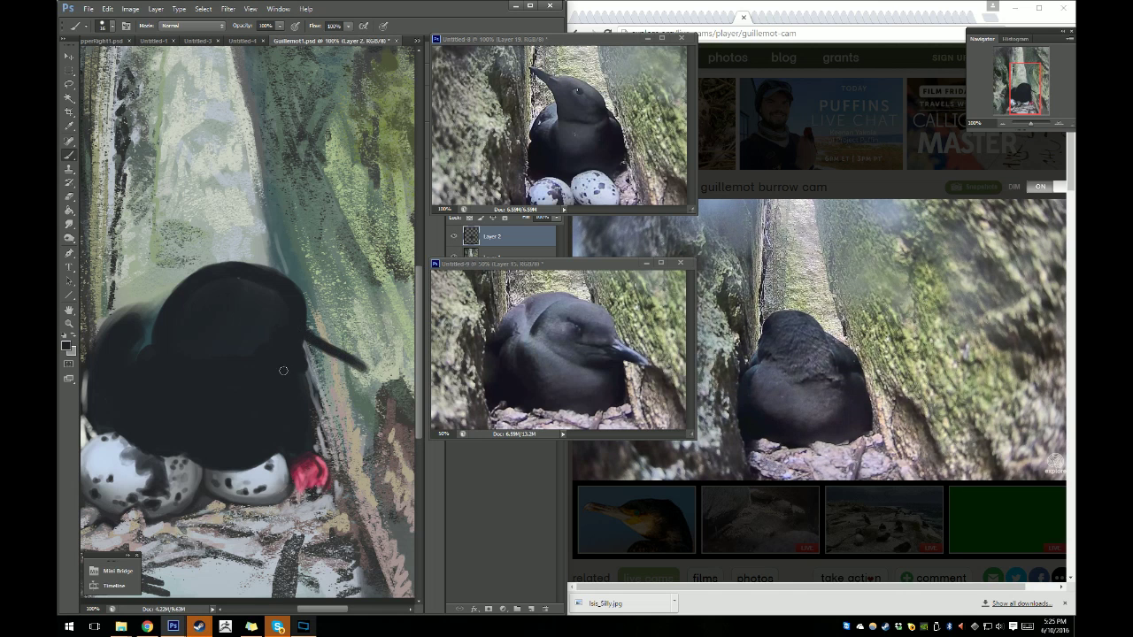
drag(283, 371, 366, 375)
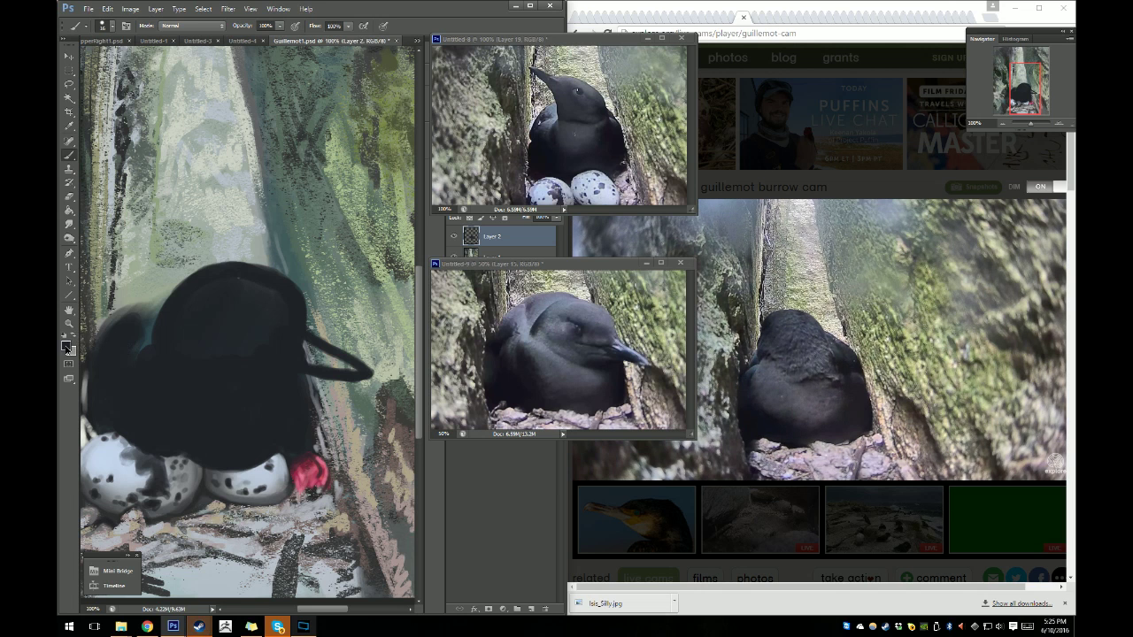
Set the foreground colour to blue-grey 717682 and the brush size to 22 px.
click(65, 345)
click(613, 215)
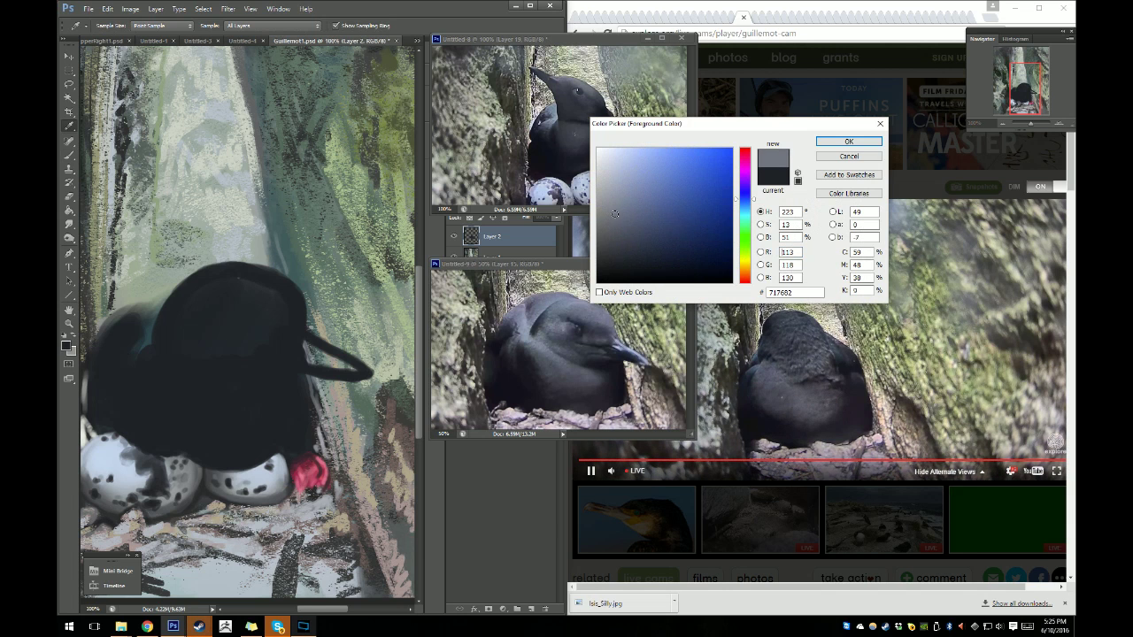
click(847, 141)
right_click(241, 288)
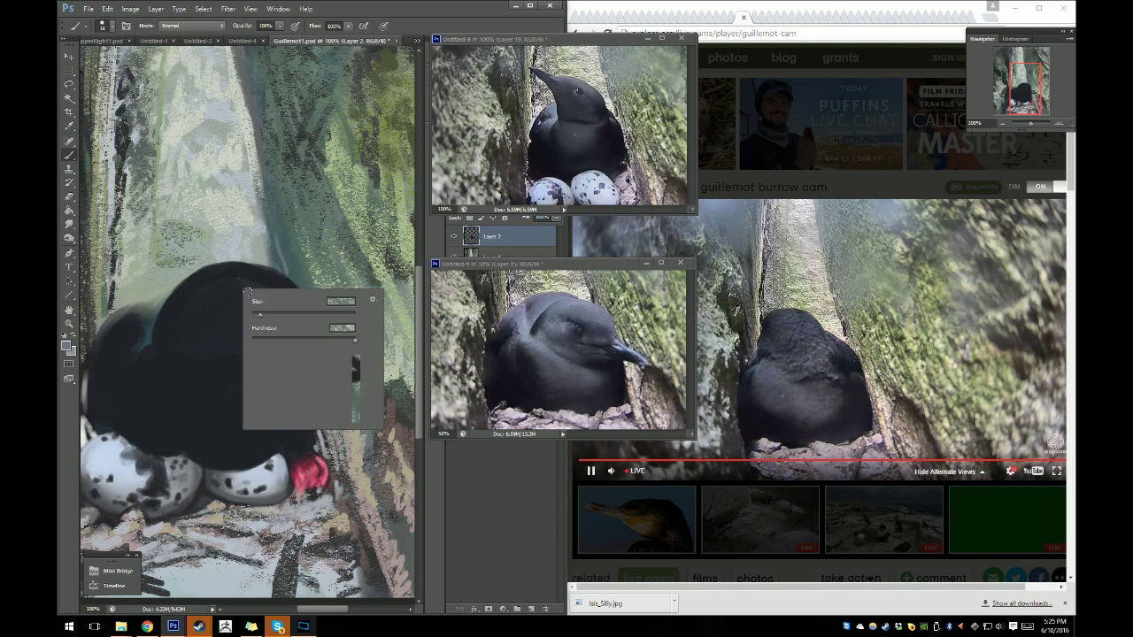
drag(262, 319, 268, 319)
key(Return)
Paint grey strokes and a lighter rim across the top of the guillemot's head.
mouse_move(213, 281)
mouse_down()
mouse_move(251, 277)
mouse_move(297, 297)
mouse_move(304, 313)
mouse_up()
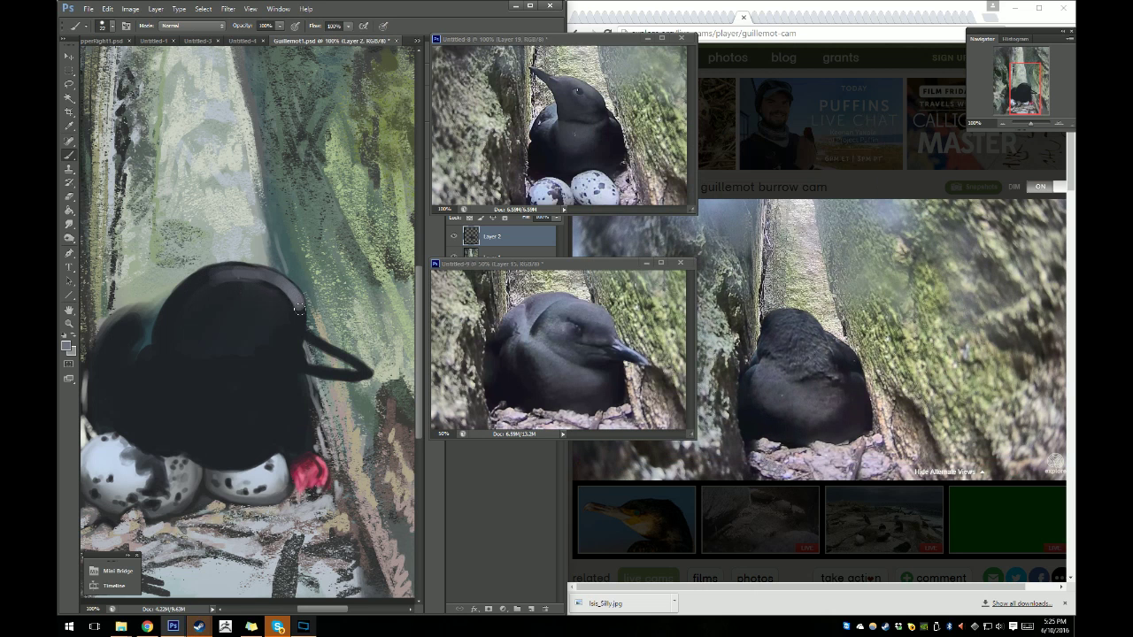
mouse_move(299, 311)
mouse_down()
mouse_move(274, 282)
mouse_move(203, 270)
mouse_move(250, 278)
mouse_move(285, 297)
mouse_move(235, 292)
mouse_move(292, 306)
mouse_up()
mouse_move(221, 292)
mouse_down()
mouse_move(290, 304)
mouse_move(221, 287)
mouse_move(250, 279)
mouse_move(294, 318)
mouse_move(291, 305)
mouse_up()
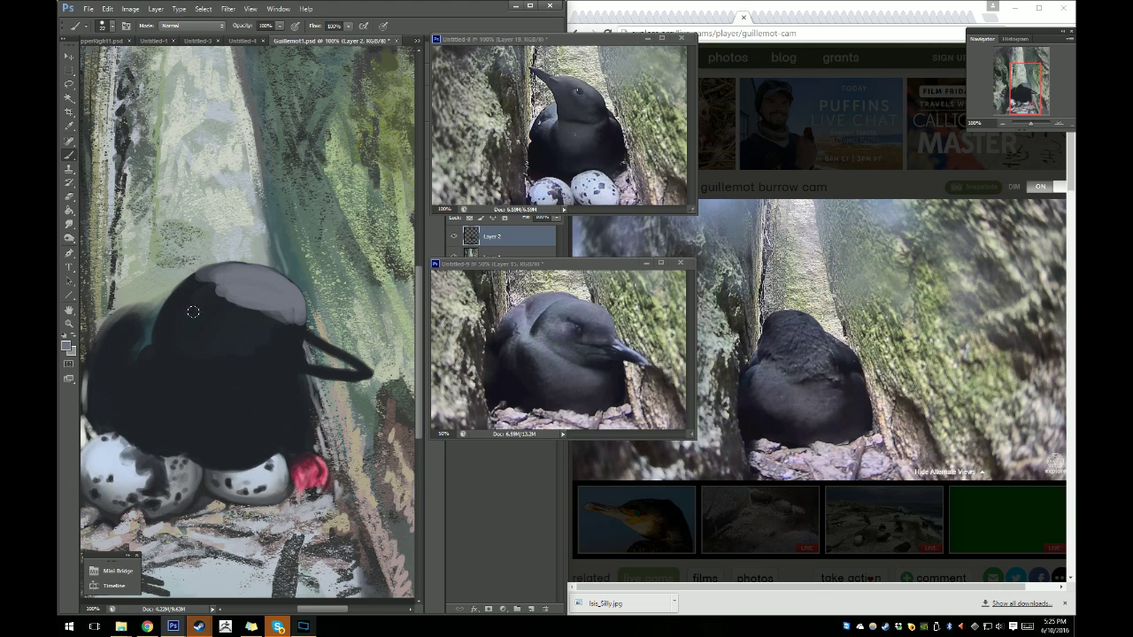
click(207, 305)
mouse_move(208, 304)
mouse_down()
mouse_move(239, 316)
mouse_move(189, 316)
mouse_move(206, 333)
mouse_move(163, 360)
mouse_move(243, 407)
mouse_move(260, 405)
mouse_up()
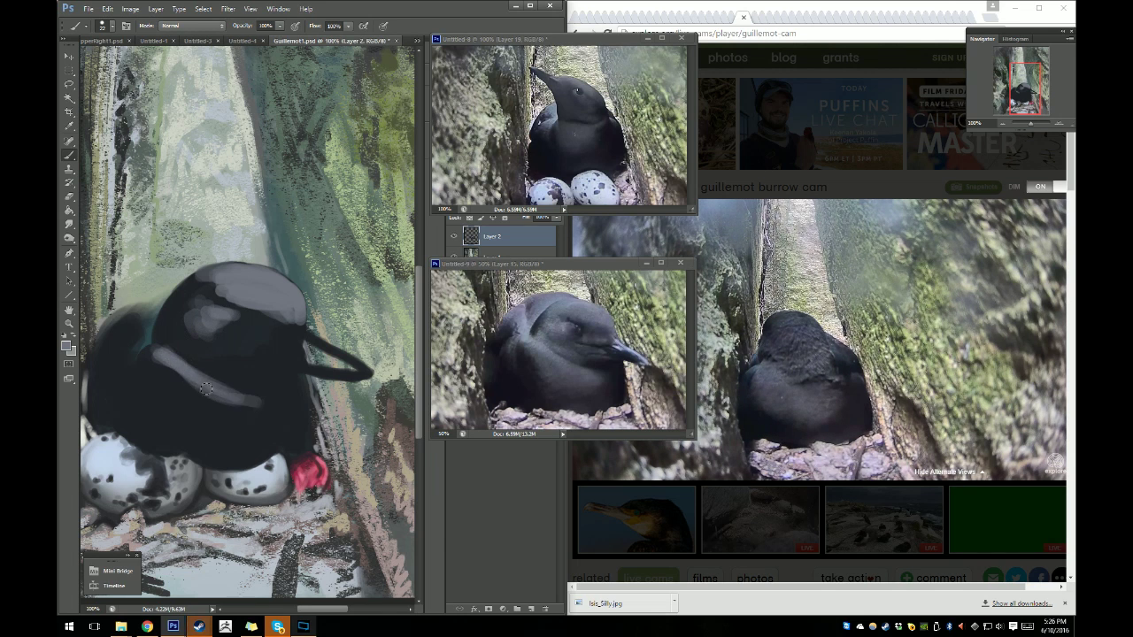
mouse_move(158, 357)
mouse_down()
mouse_move(178, 384)
mouse_move(152, 356)
mouse_move(152, 375)
mouse_move(264, 416)
mouse_up()
mouse_move(135, 347)
mouse_down()
mouse_move(117, 321)
mouse_move(138, 352)
mouse_move(141, 310)
mouse_move(156, 307)
mouse_up()
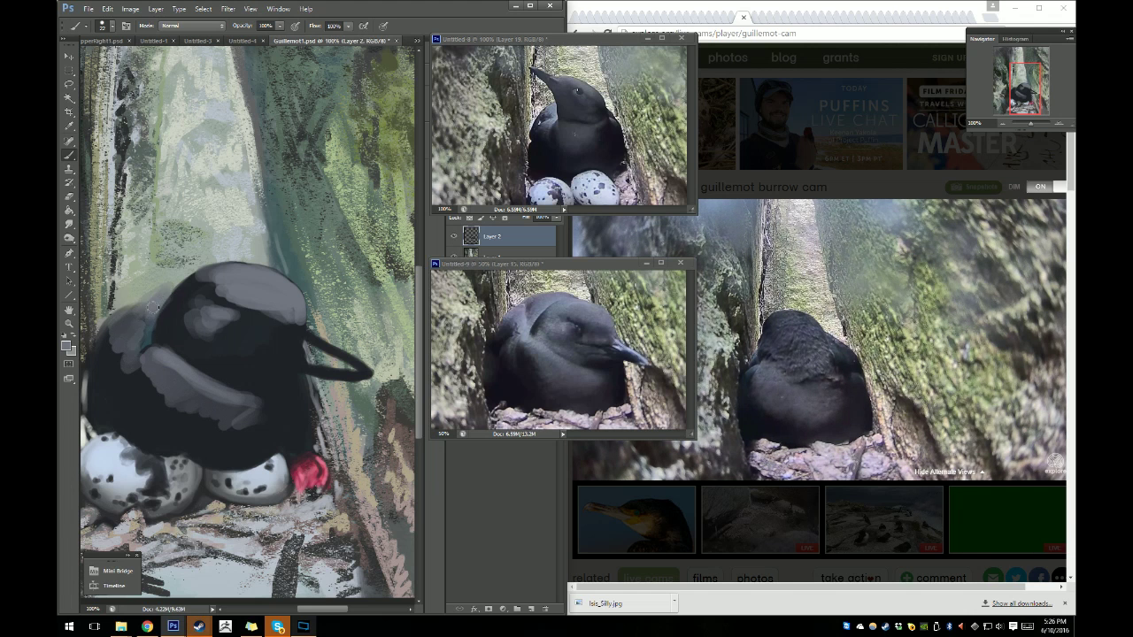
With a smaller brush, add short light-grey feather strokes across the head toward the beak.
right_click(282, 322)
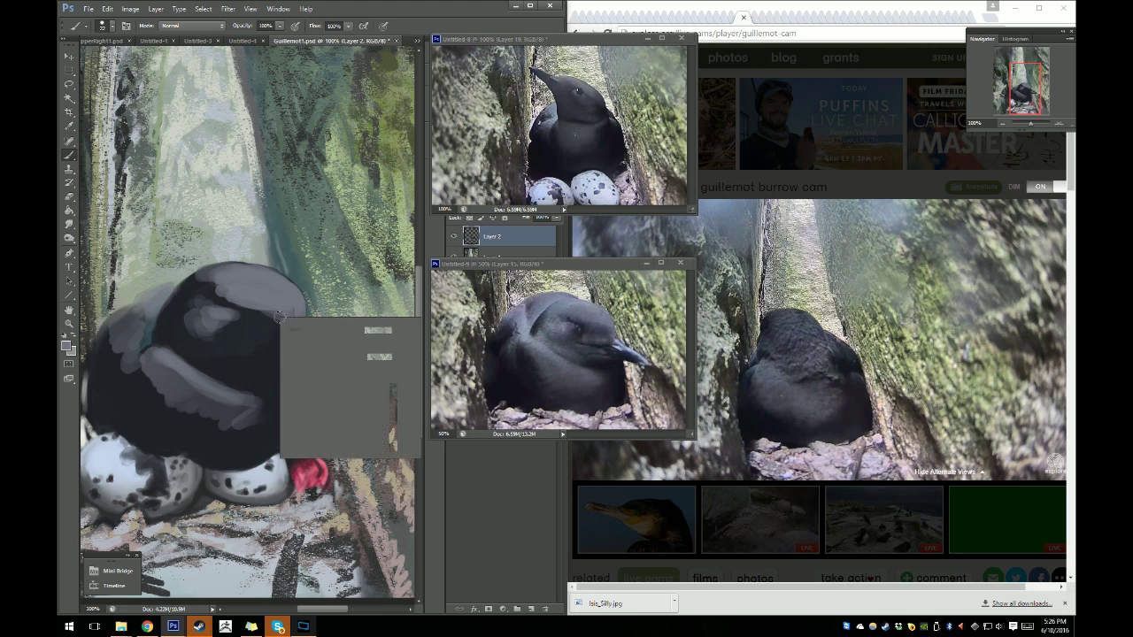
drag(298, 345, 240, 348)
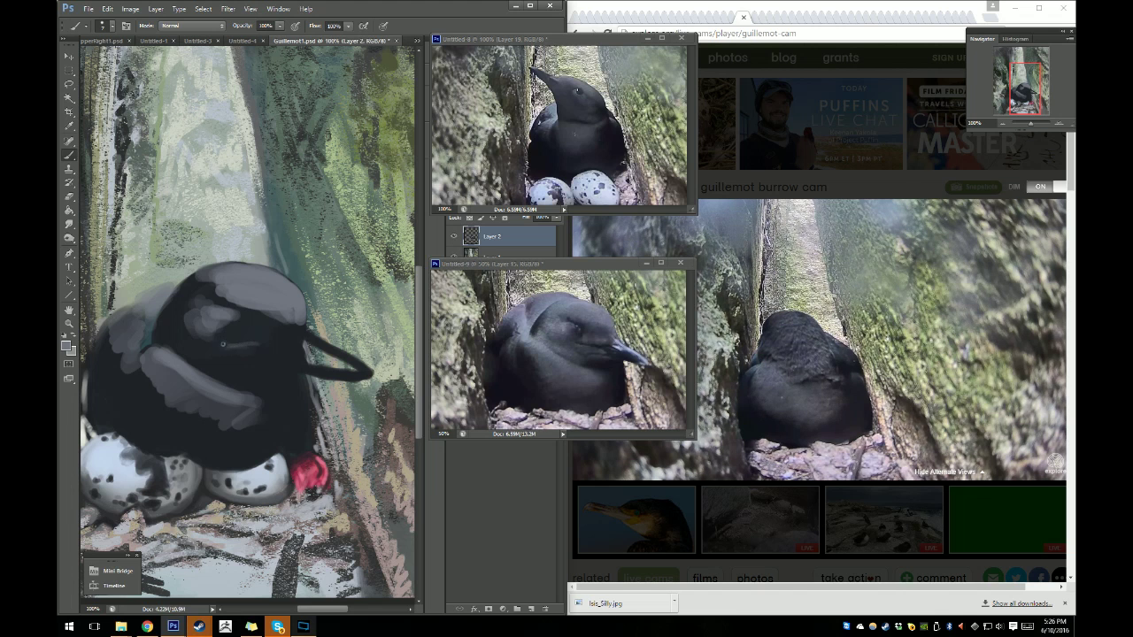
drag(223, 343, 274, 348)
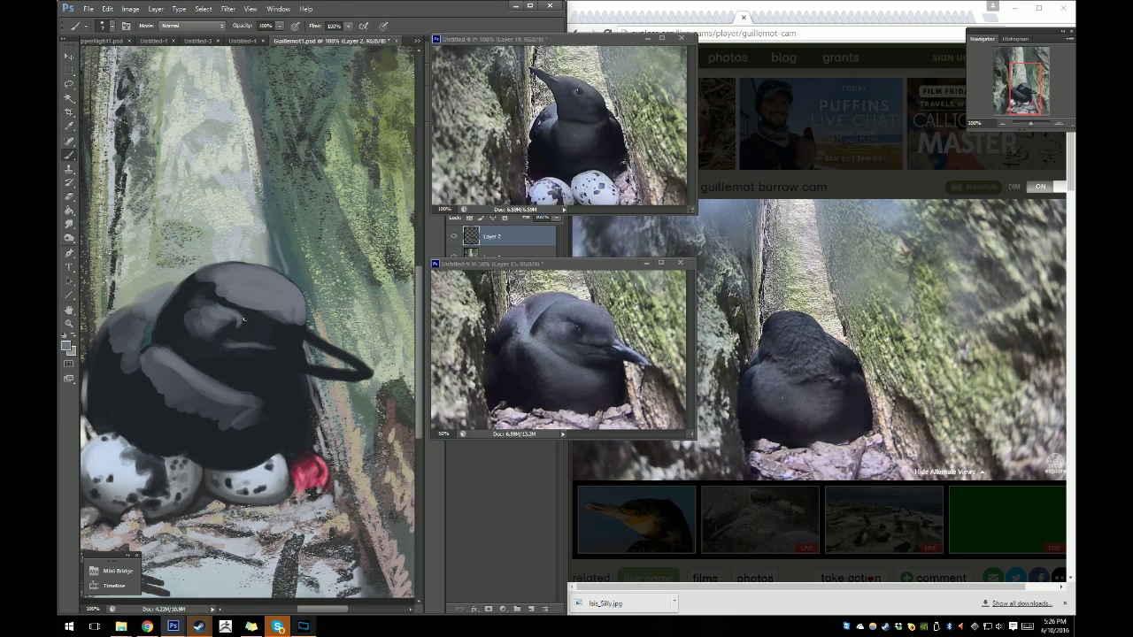
mouse_move(252, 319)
mouse_down()
mouse_move(257, 330)
mouse_move(289, 336)
mouse_up()
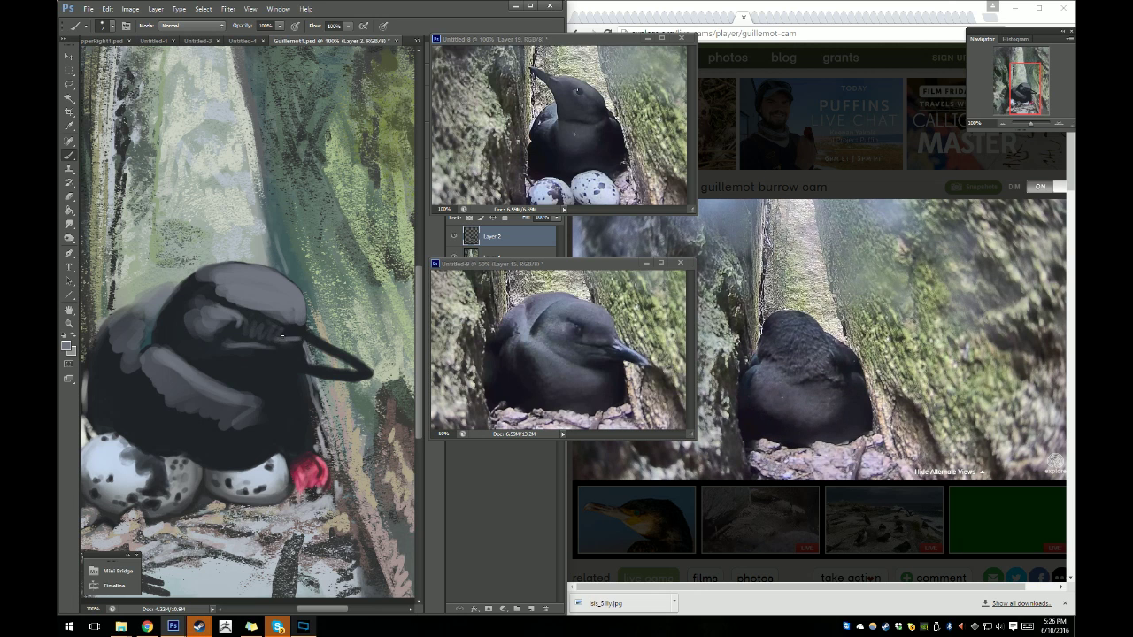
drag(296, 339, 307, 329)
mouse_move(270, 341)
mouse_down()
mouse_move(307, 342)
mouse_move(285, 355)
mouse_up()
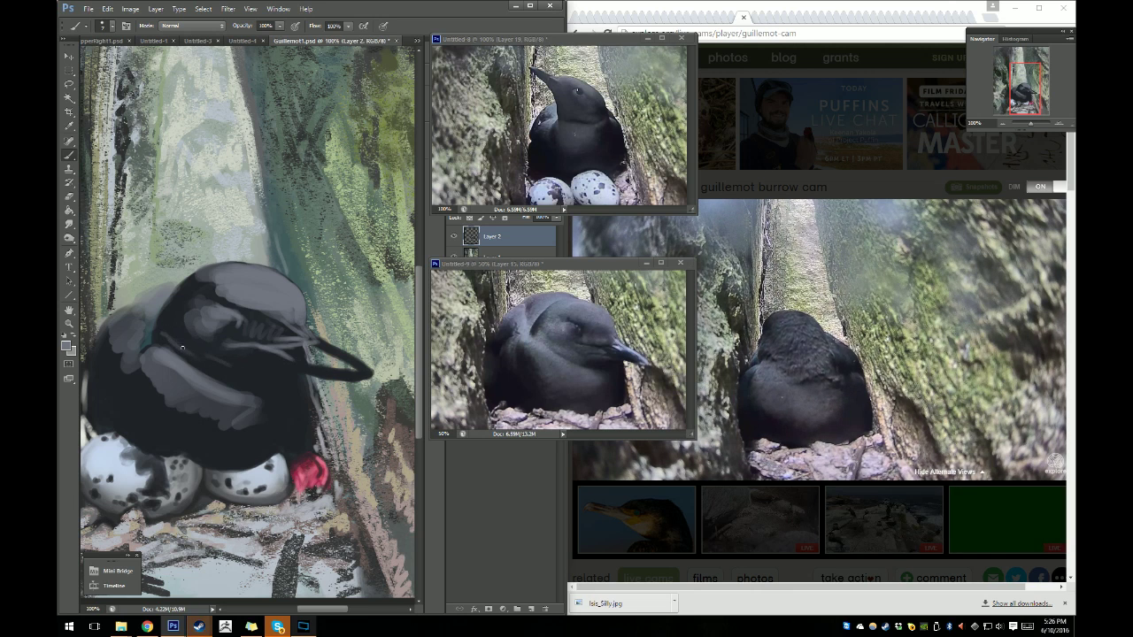
drag(182, 348, 222, 362)
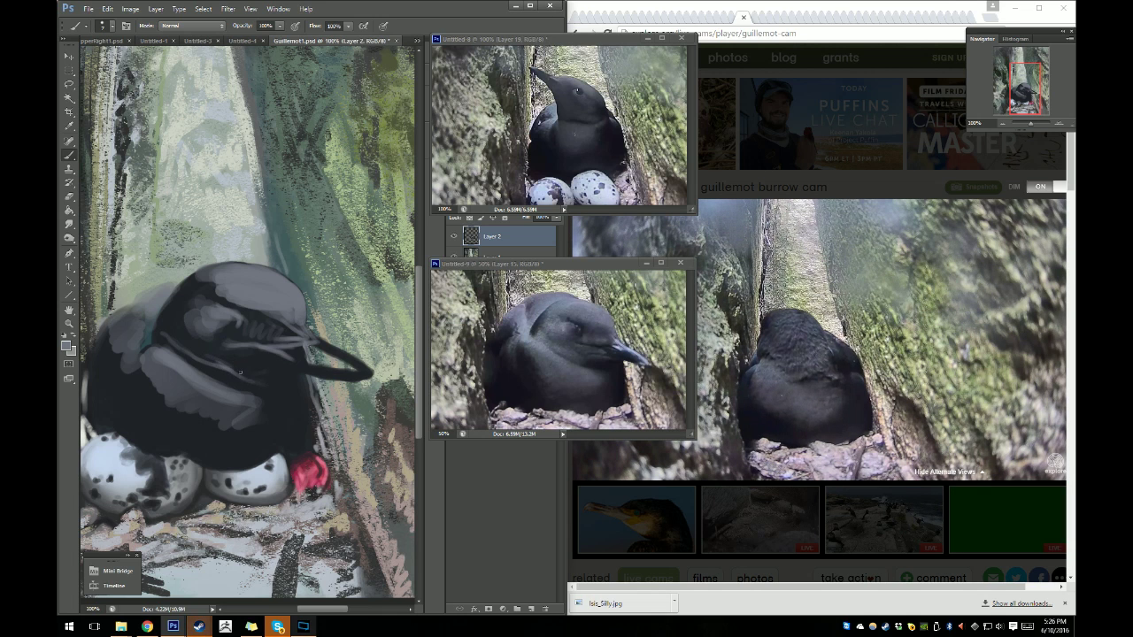
drag(239, 371, 279, 365)
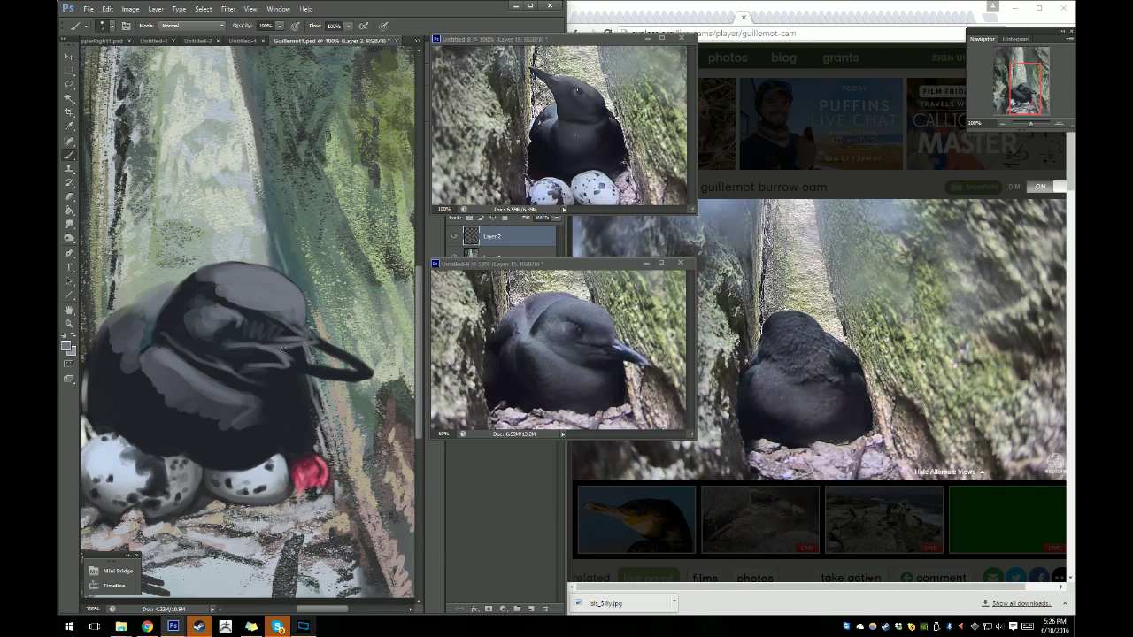
drag(294, 348, 306, 352)
Switch to darker slate grey 3c4251, resize the brush, and paint strokes on the head.
click(67, 346)
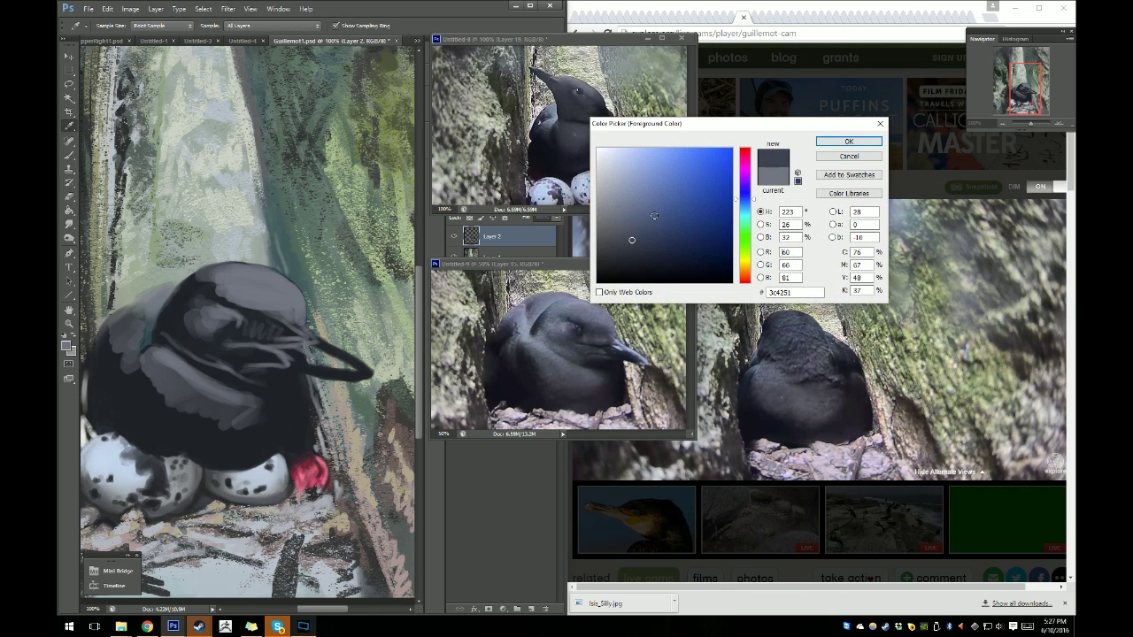
click(847, 142)
right_click(264, 324)
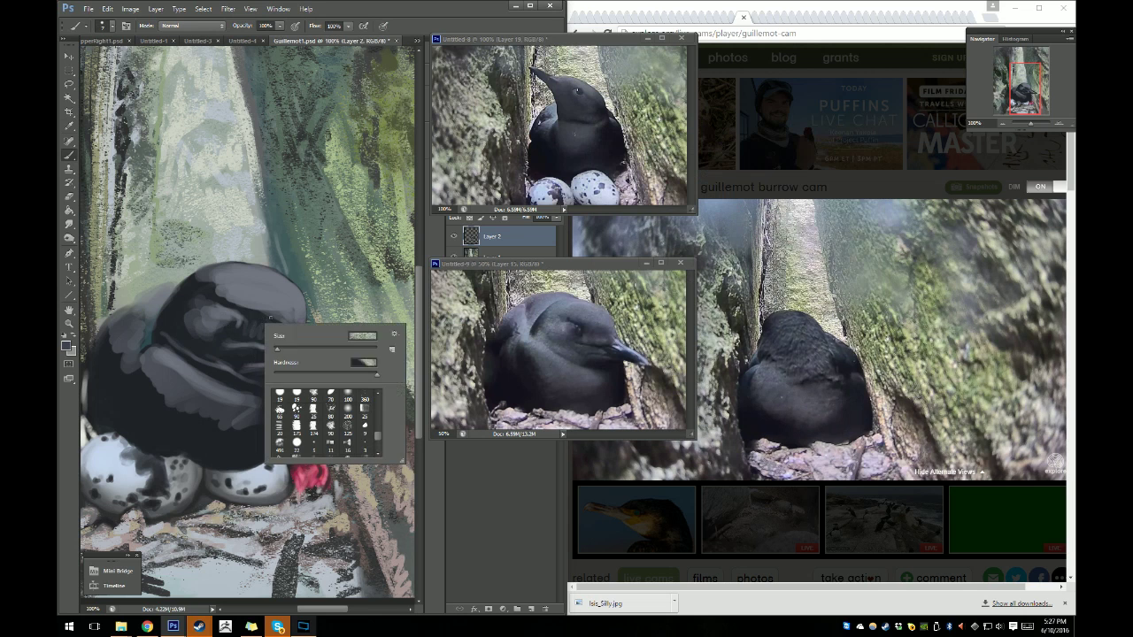
click(245, 322)
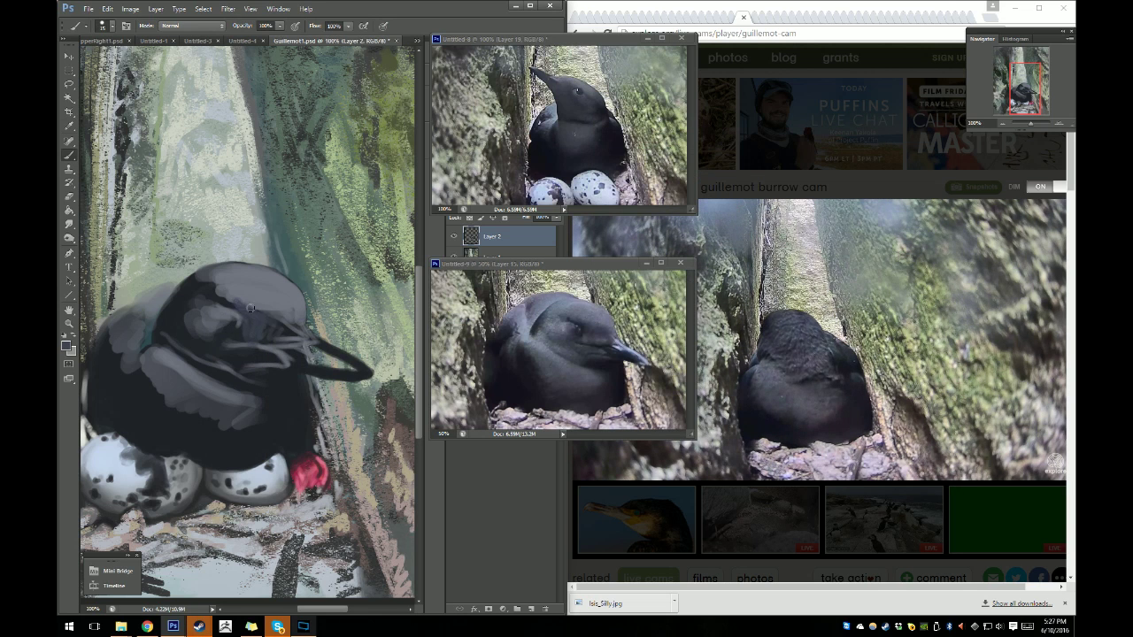
drag(251, 308, 265, 308)
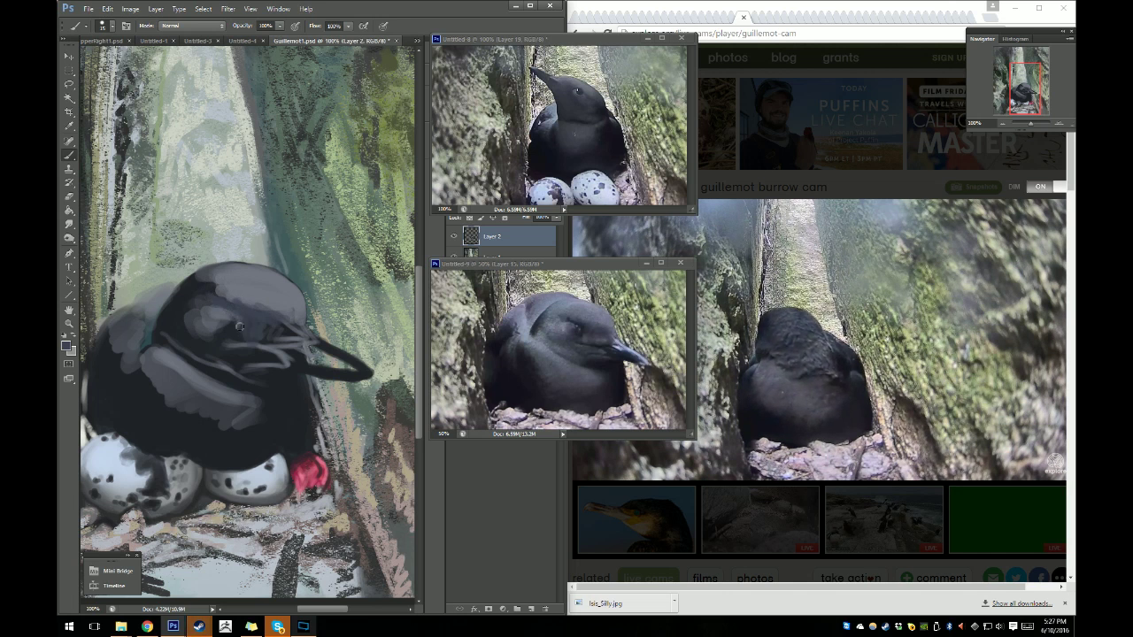
right_click(235, 325)
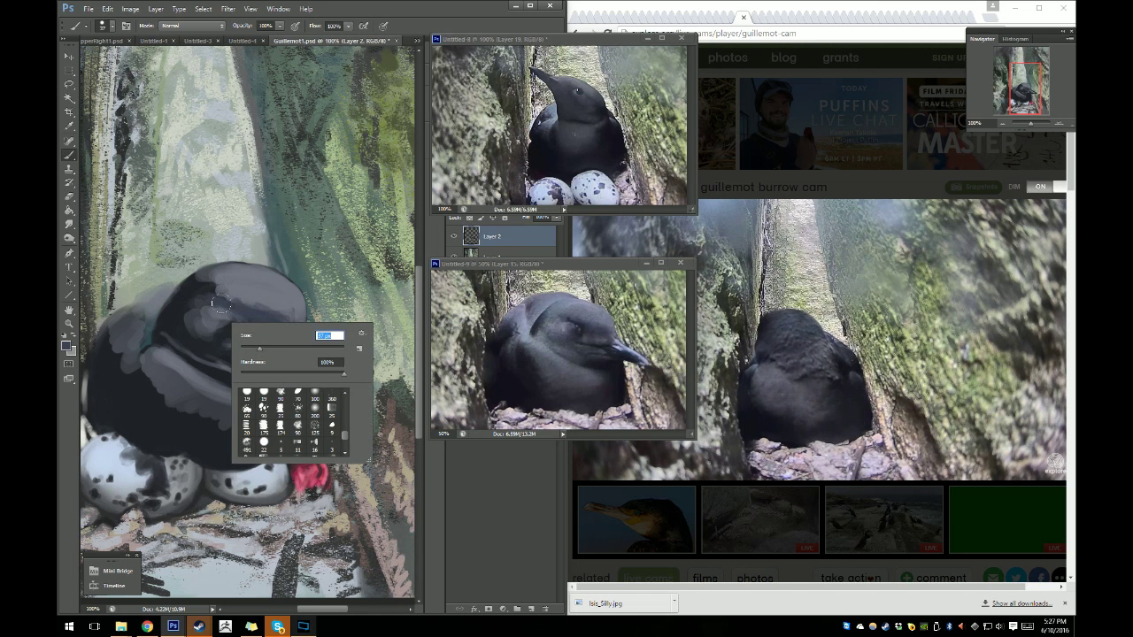
key(Return)
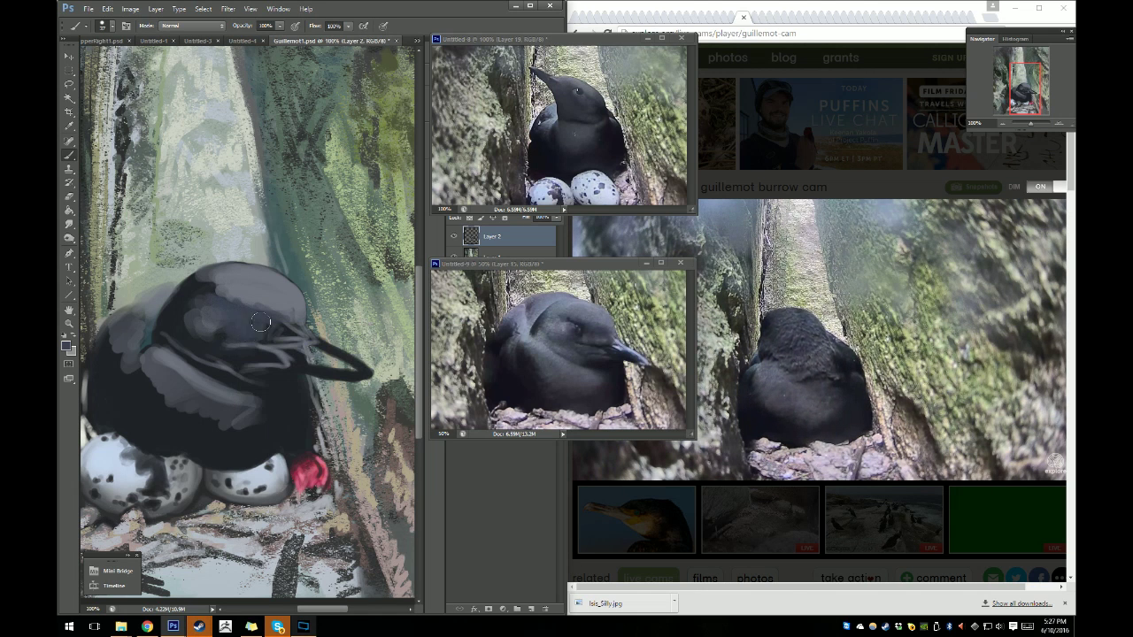
drag(228, 336, 205, 352)
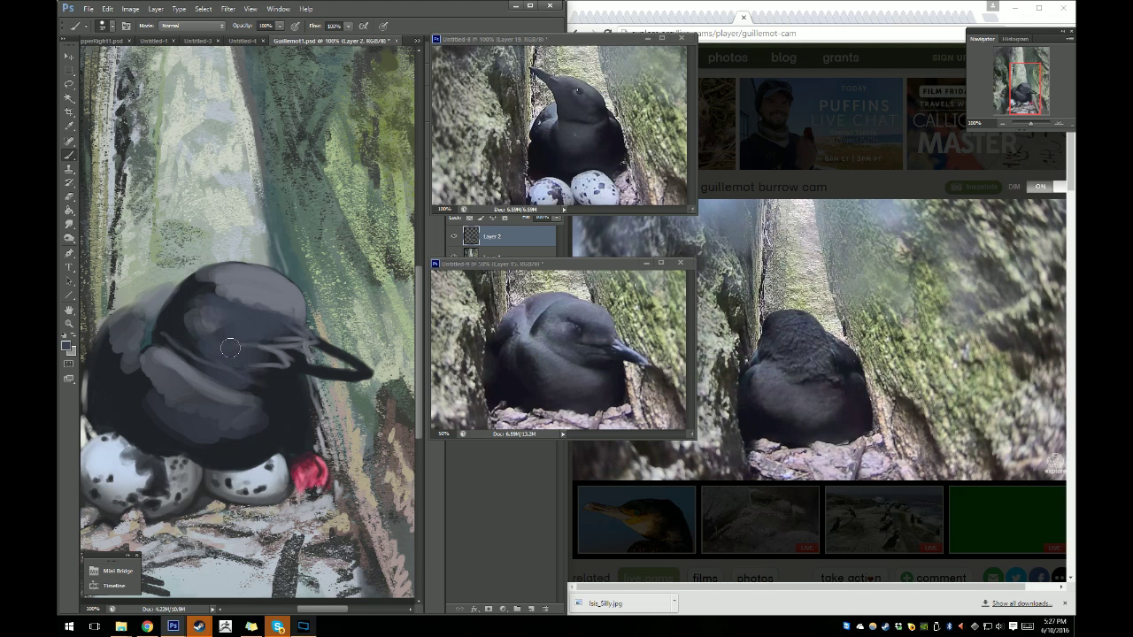
Choose the Eraser tool and shrink its size in the brush preset picker.
click(69, 196)
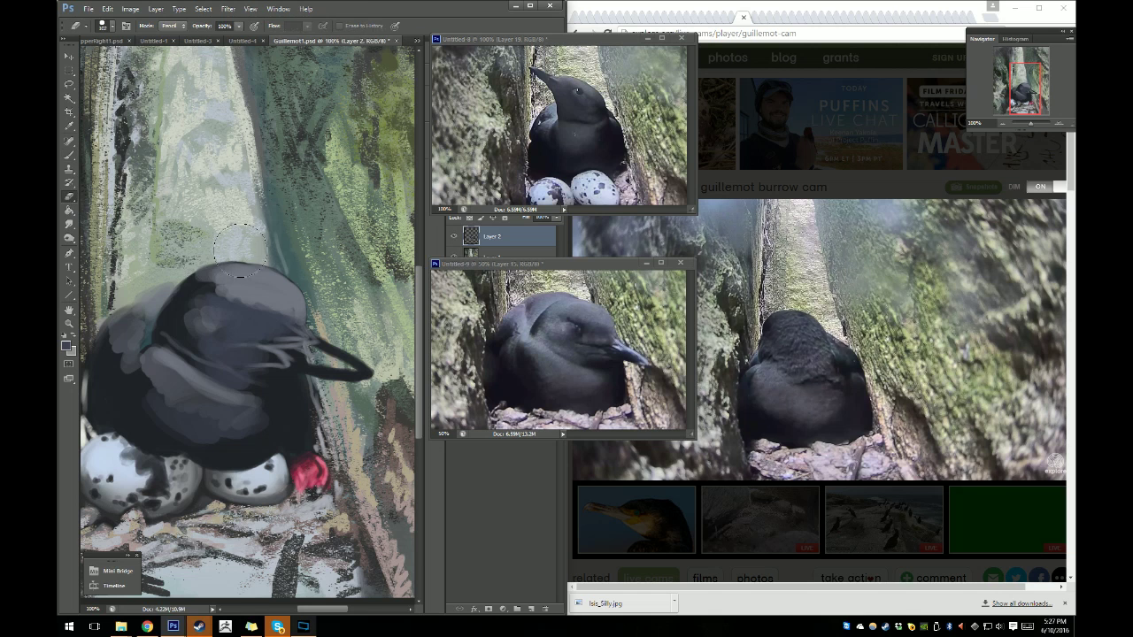
right_click(292, 261)
click(319, 280)
click(266, 228)
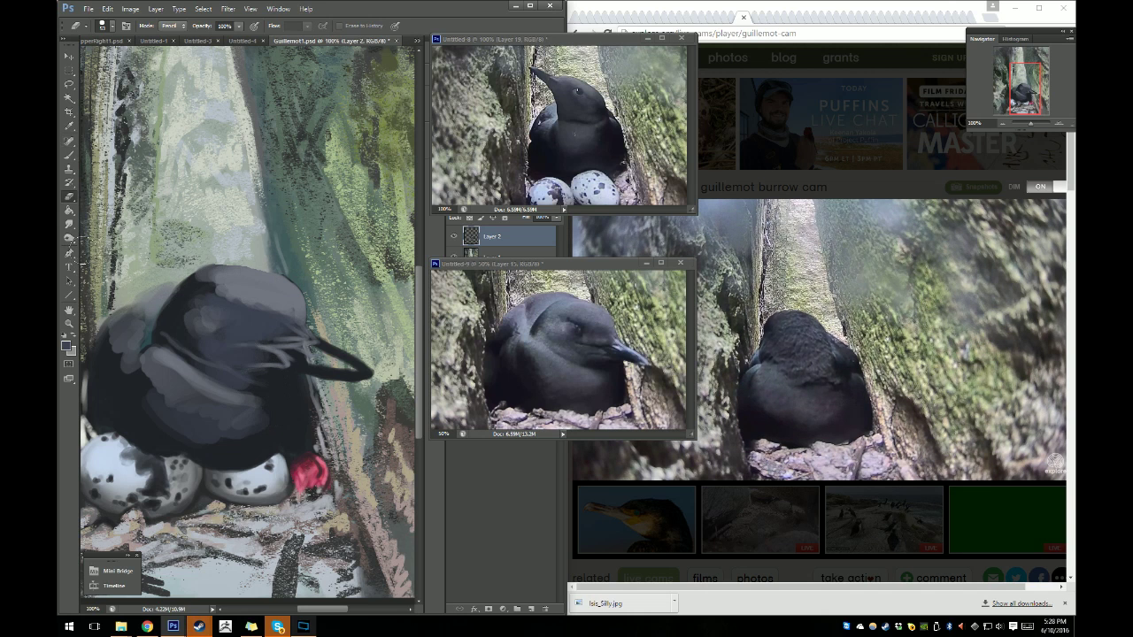
Sample the bird's teal tone and paint dark teal strokes on the head and left body.
key(i)
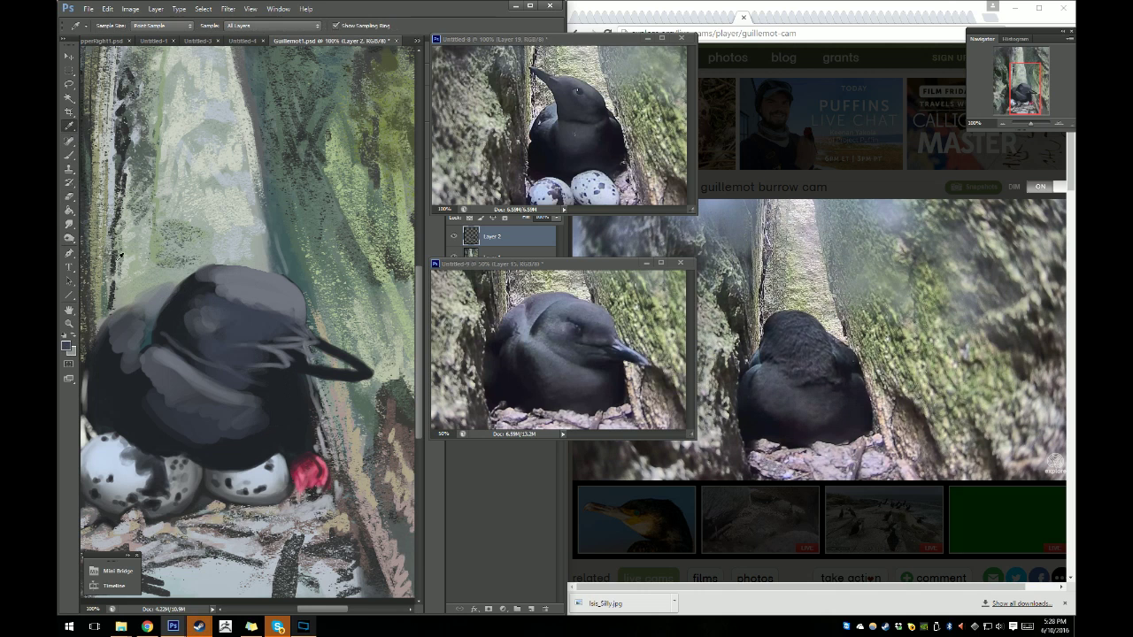
click(149, 336)
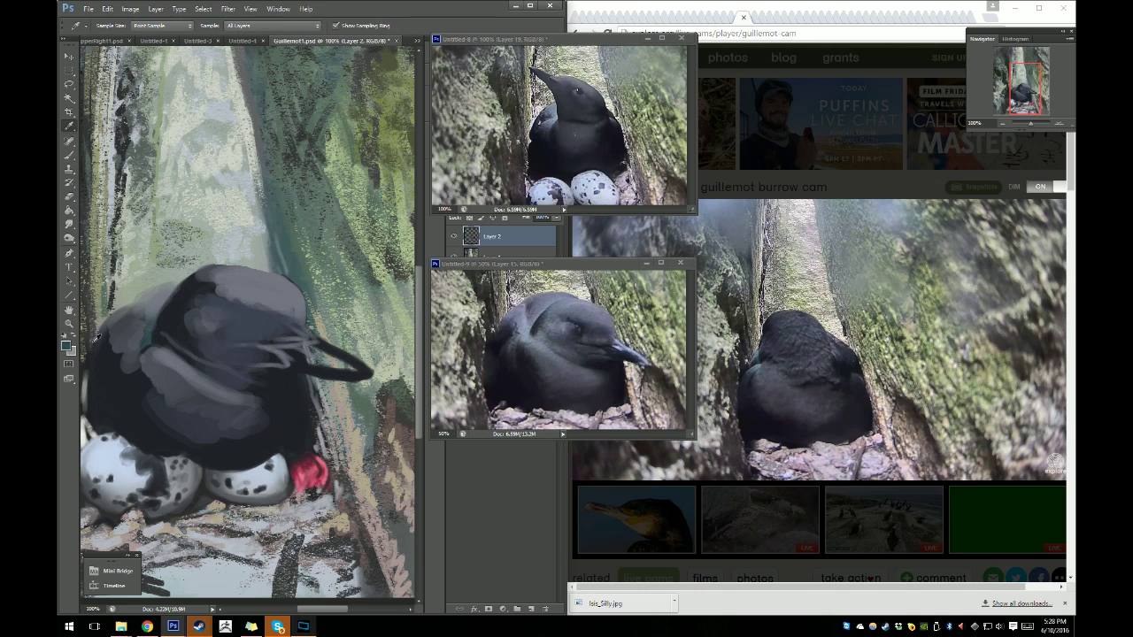
click(69, 154)
right_click(188, 302)
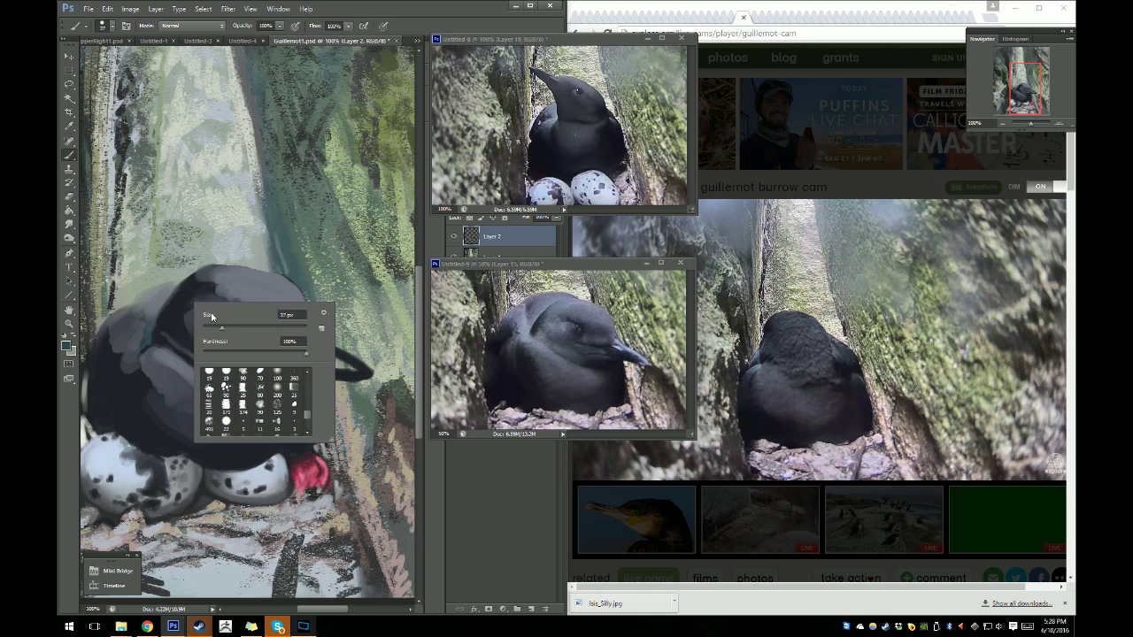
mouse_move(211, 279)
mouse_down()
mouse_move(182, 307)
mouse_move(180, 330)
mouse_up()
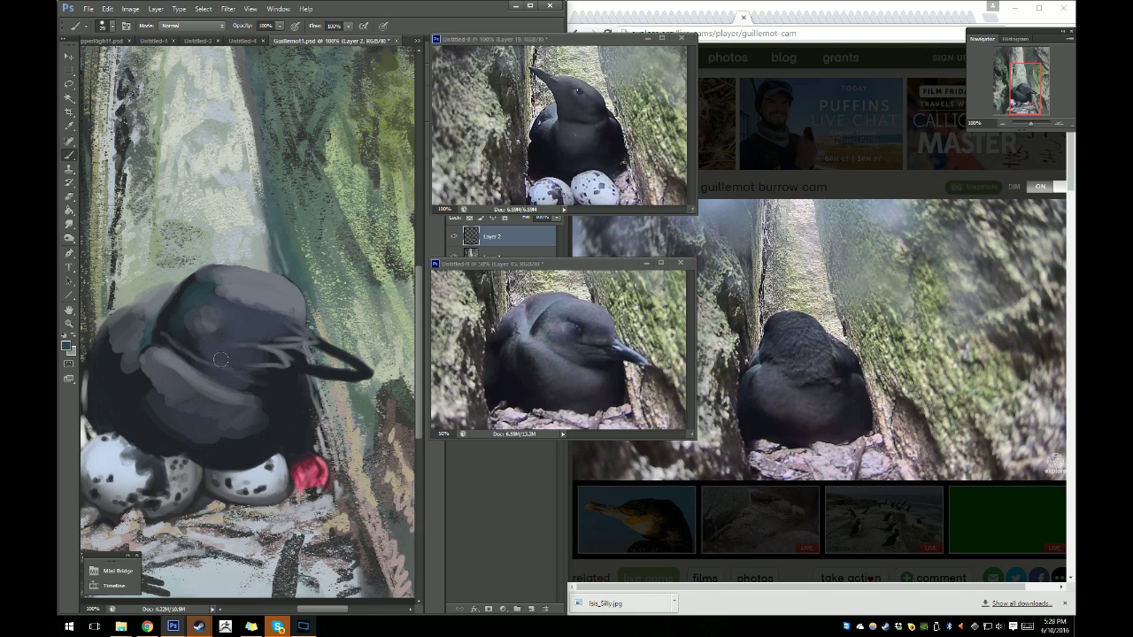
mouse_move(199, 345)
mouse_down()
mouse_move(167, 378)
mouse_move(150, 362)
mouse_move(142, 386)
mouse_move(163, 414)
mouse_up()
Sample a new colour from the painting and shrink the brush to a fine size.
click(69, 133)
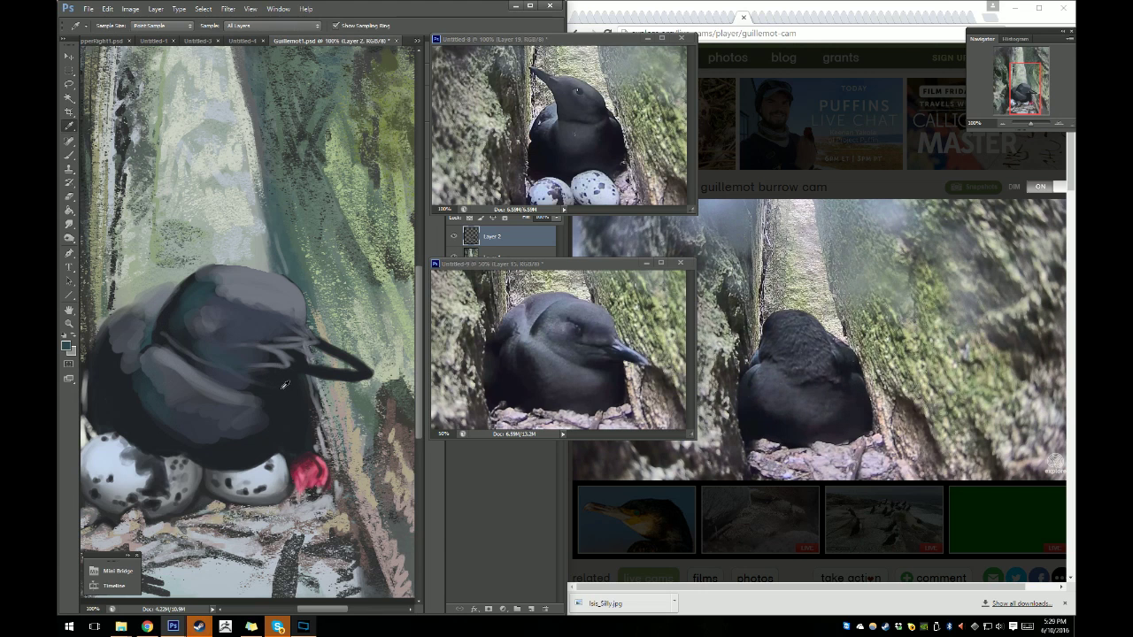
click(71, 156)
right_click(257, 322)
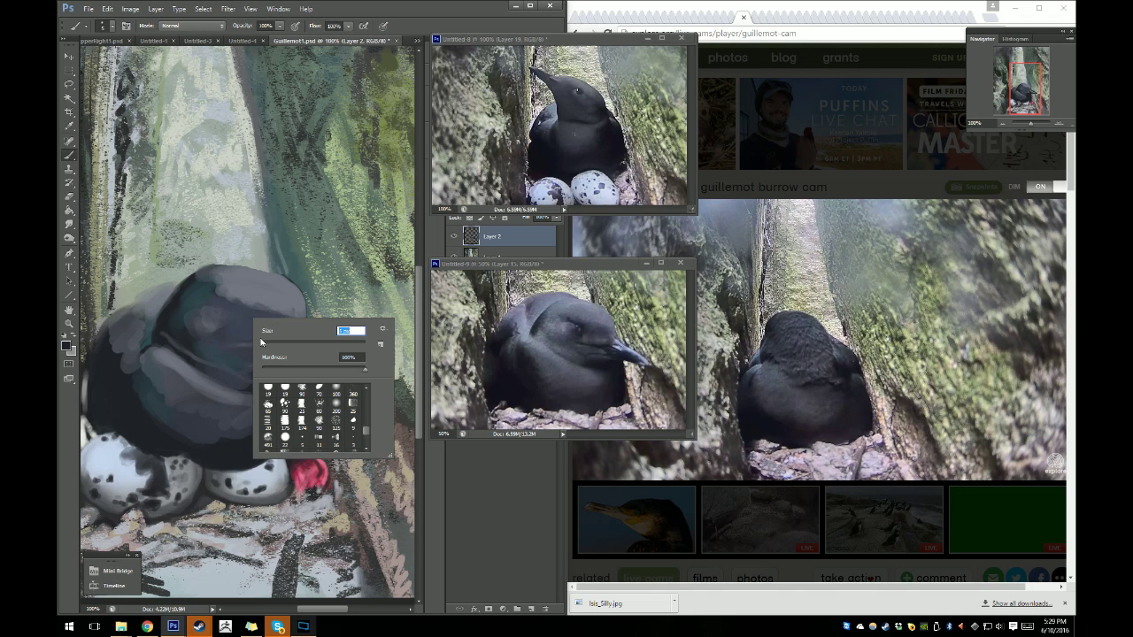
drag(305, 343, 317, 361)
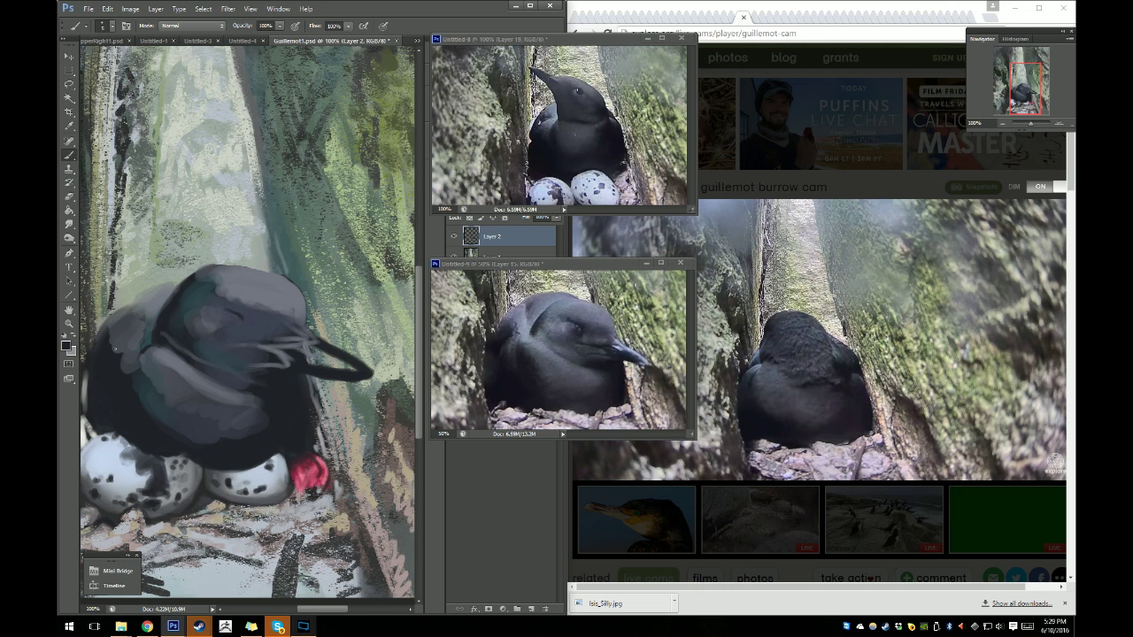
Zoom the lower reference photo to 100% on the bird's head, then return to the painting with the Brush tool.
click(69, 323)
click(581, 345)
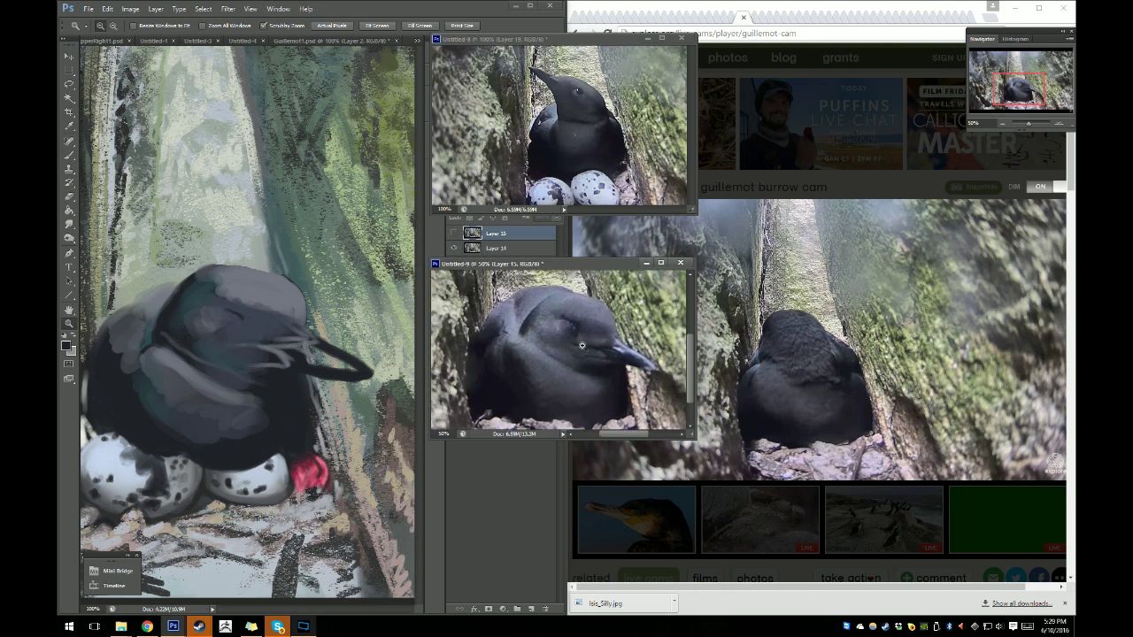
click(581, 345)
click(557, 340)
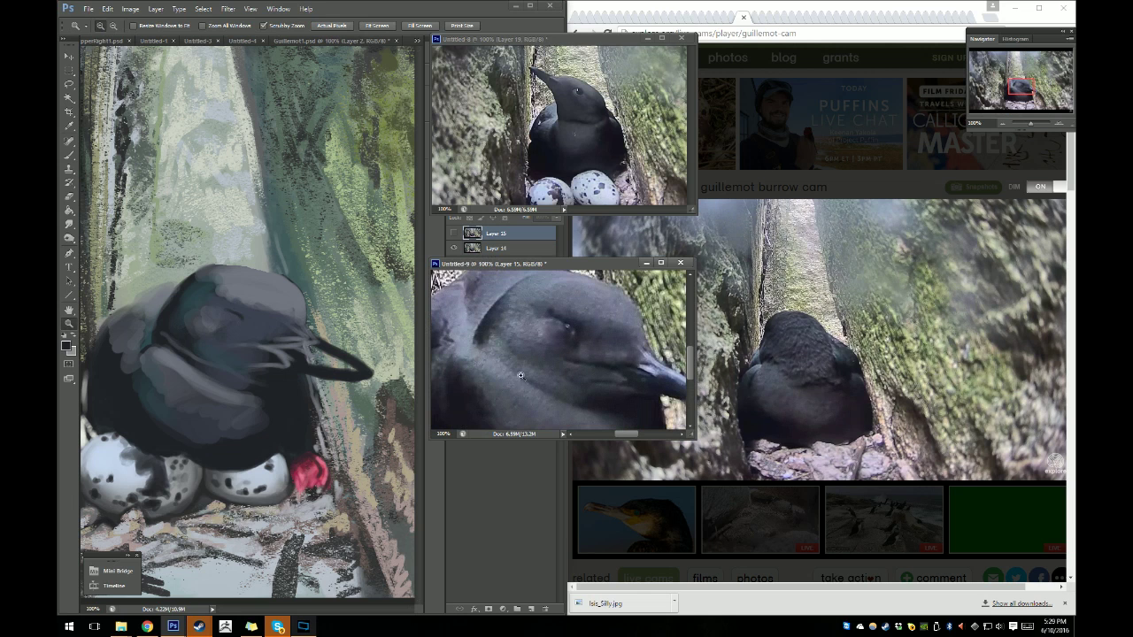
click(254, 345)
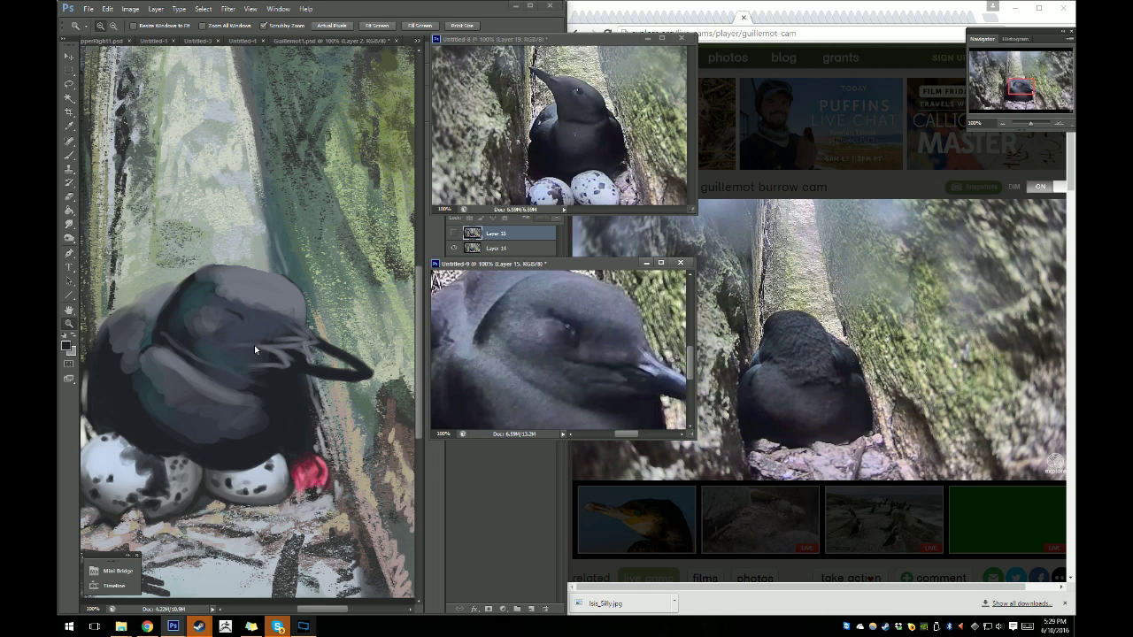
click(70, 158)
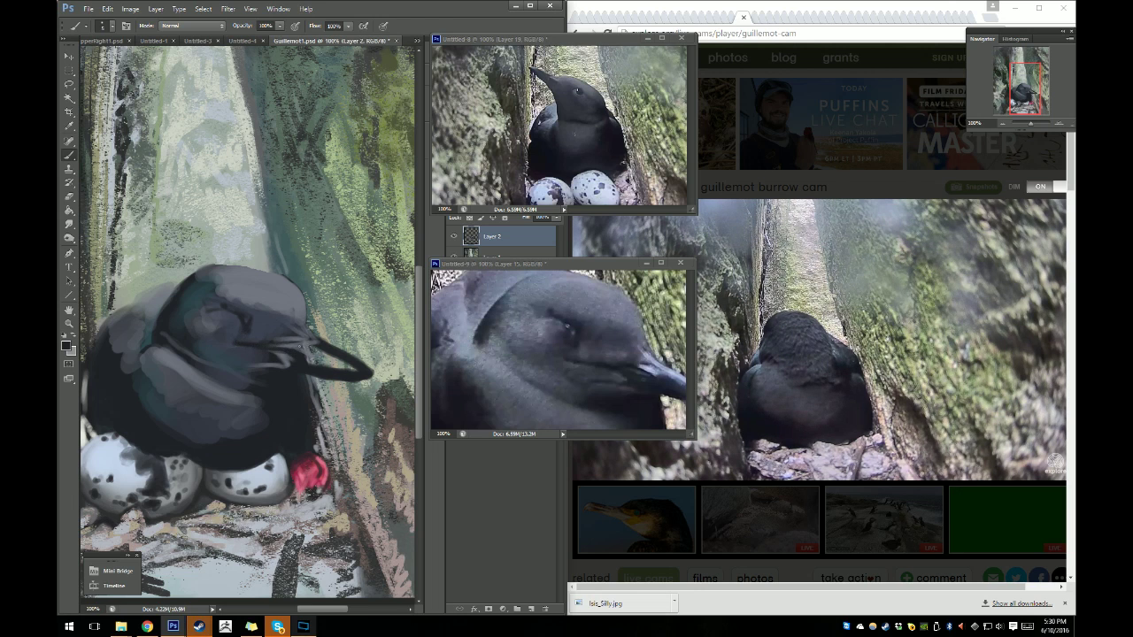
Paint dark strokes over the beak, covering the light lines.
drag(294, 347, 317, 346)
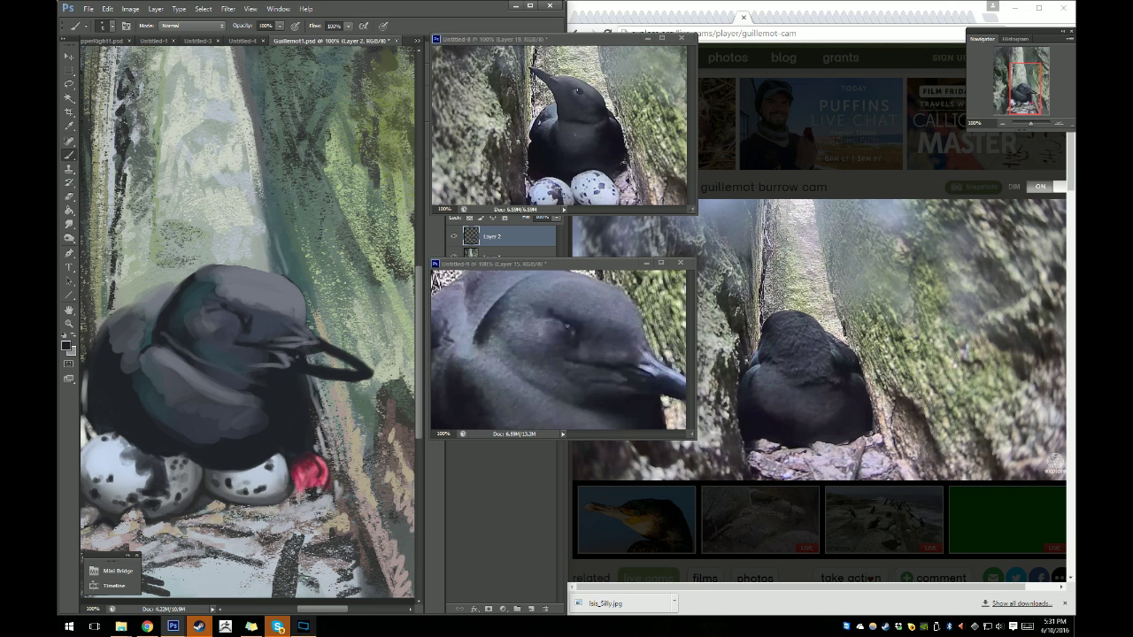
right_click(314, 352)
key(Return)
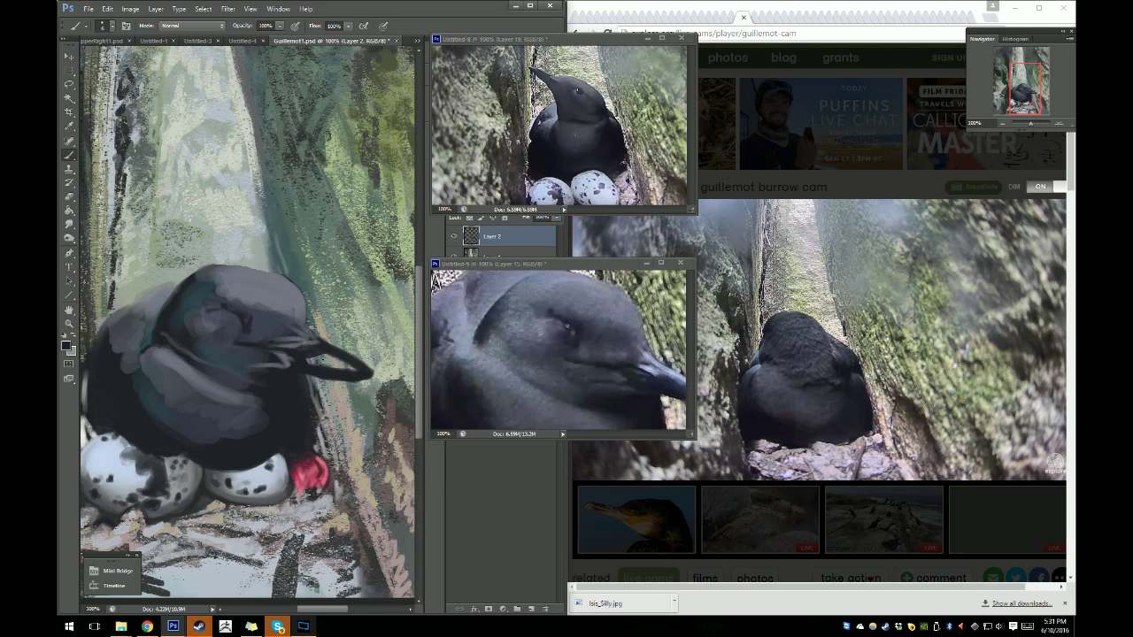
right_click(327, 359)
key(Return)
drag(314, 356, 356, 368)
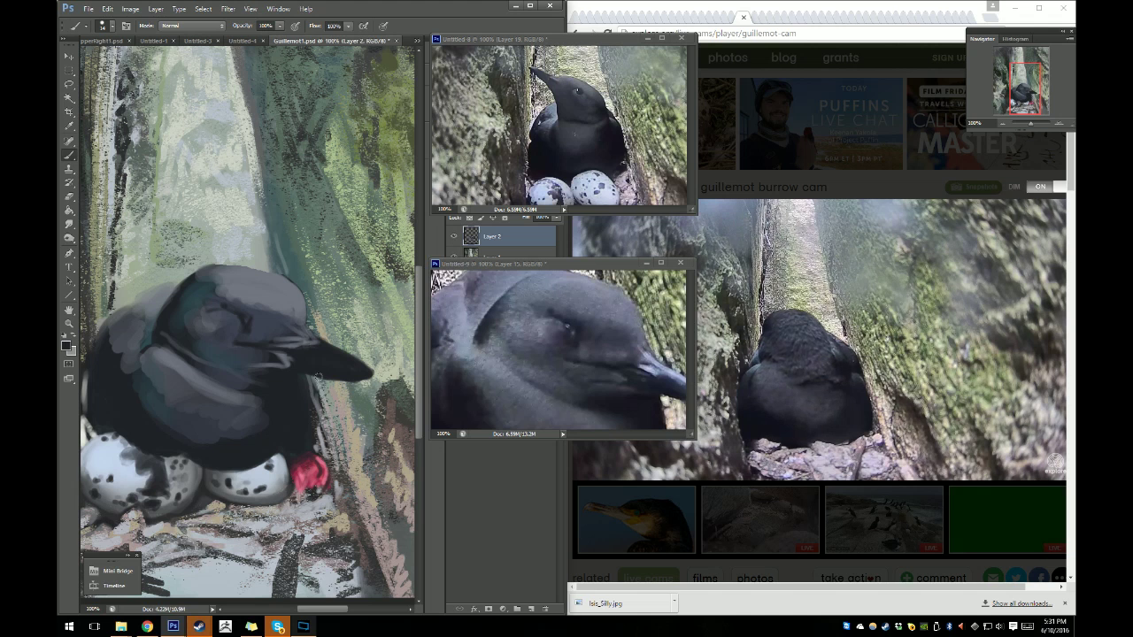
Erase along the beak's lower edge and pan the reference photo to show the head and beak.
key(e)
right_click(337, 387)
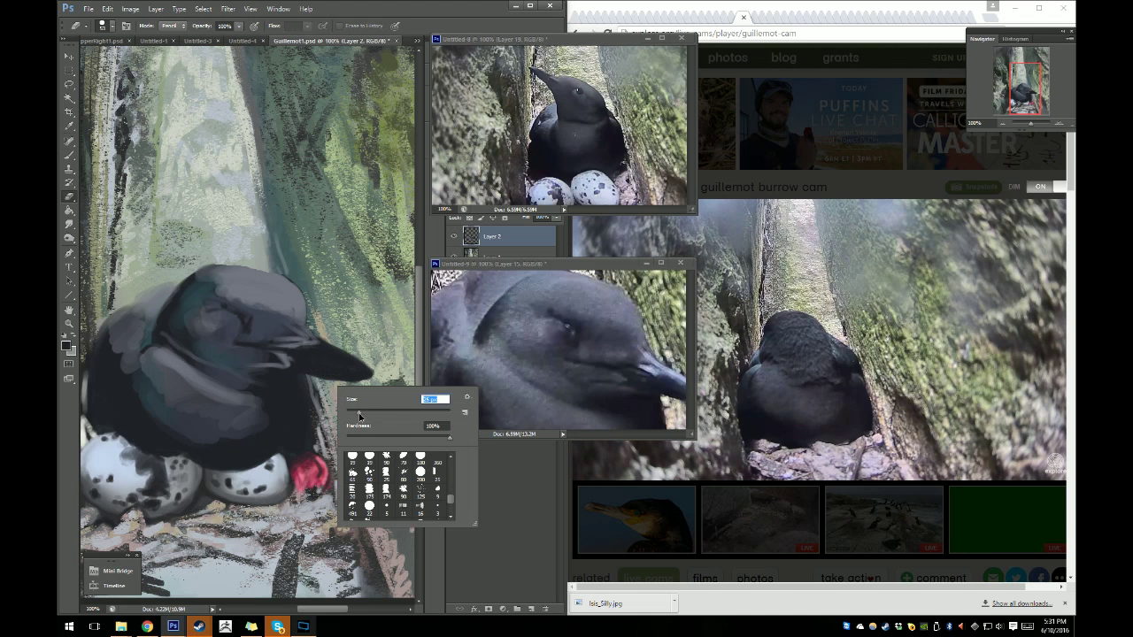
click(312, 380)
drag(311, 380, 359, 377)
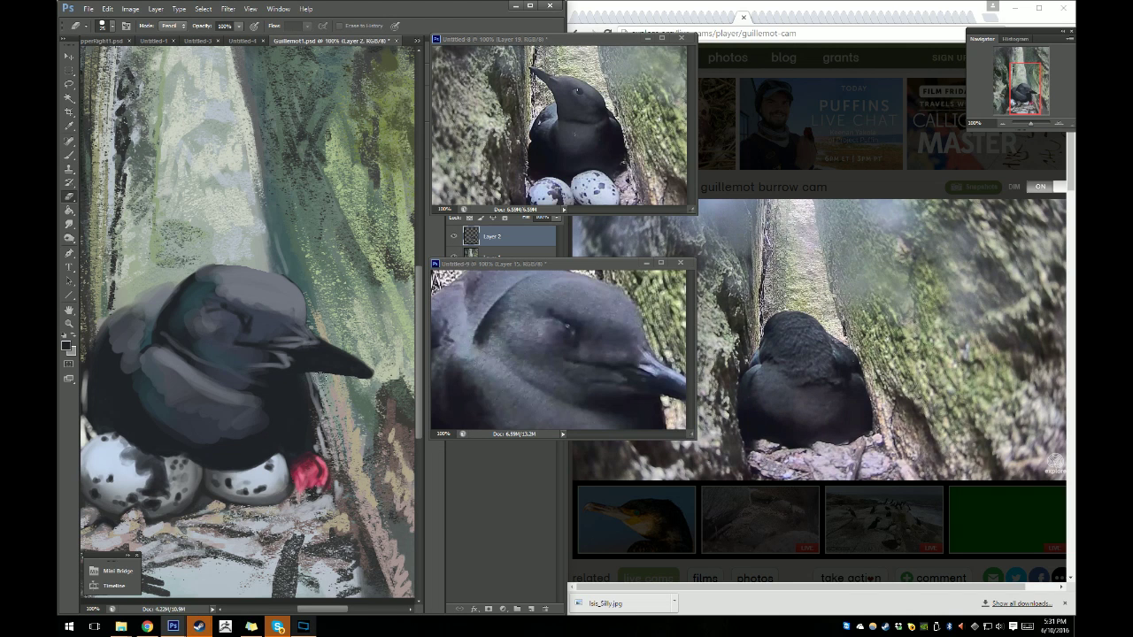
key(h)
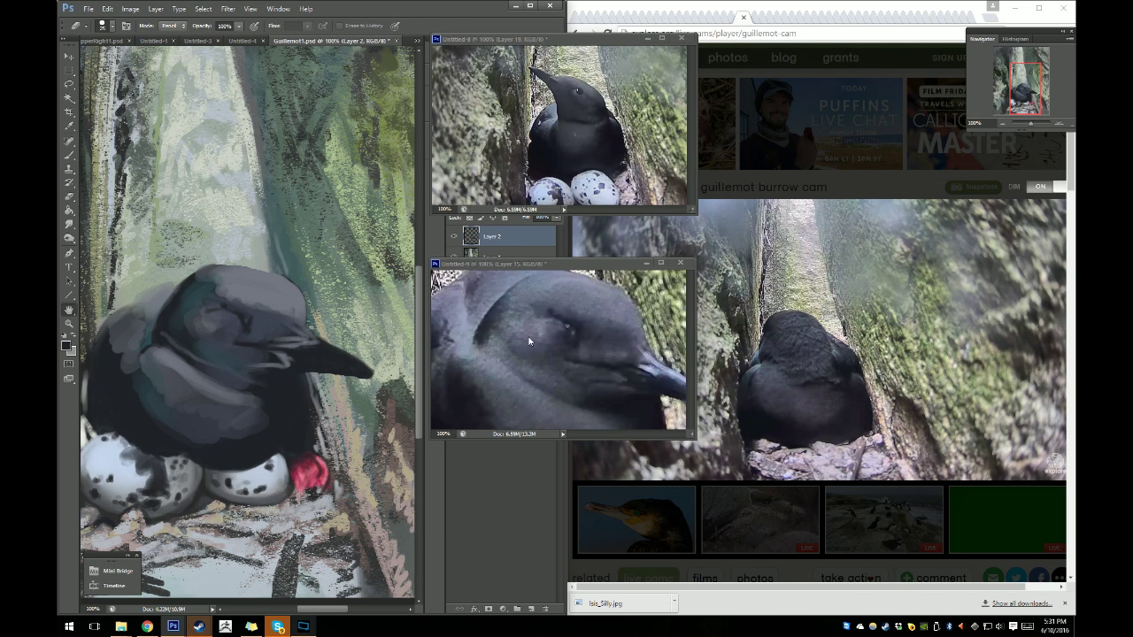
click(531, 328)
mouse_move(538, 329)
mouse_down()
mouse_move(509, 339)
mouse_move(522, 348)
mouse_up()
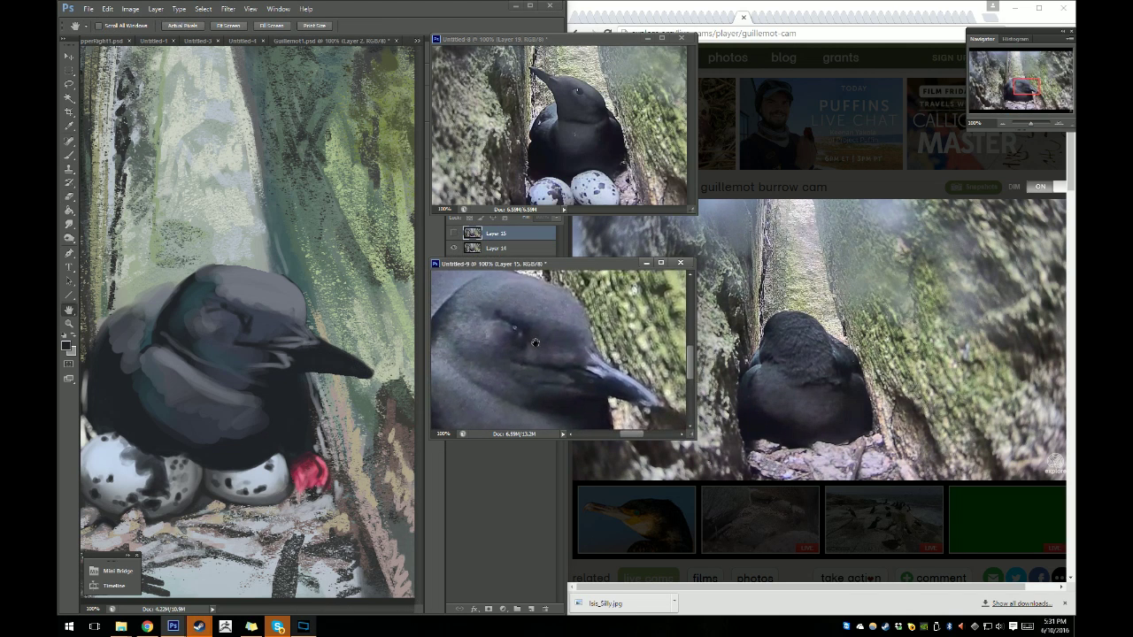
click(344, 408)
key(e)
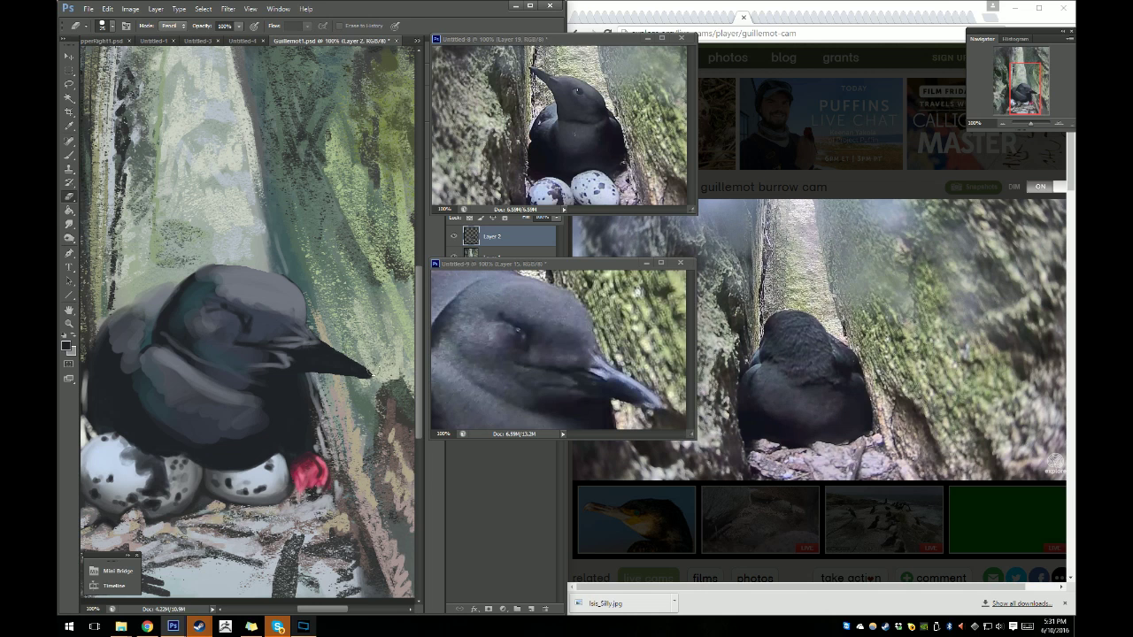
Refine and darken the beak tip with the brush.
key(b)
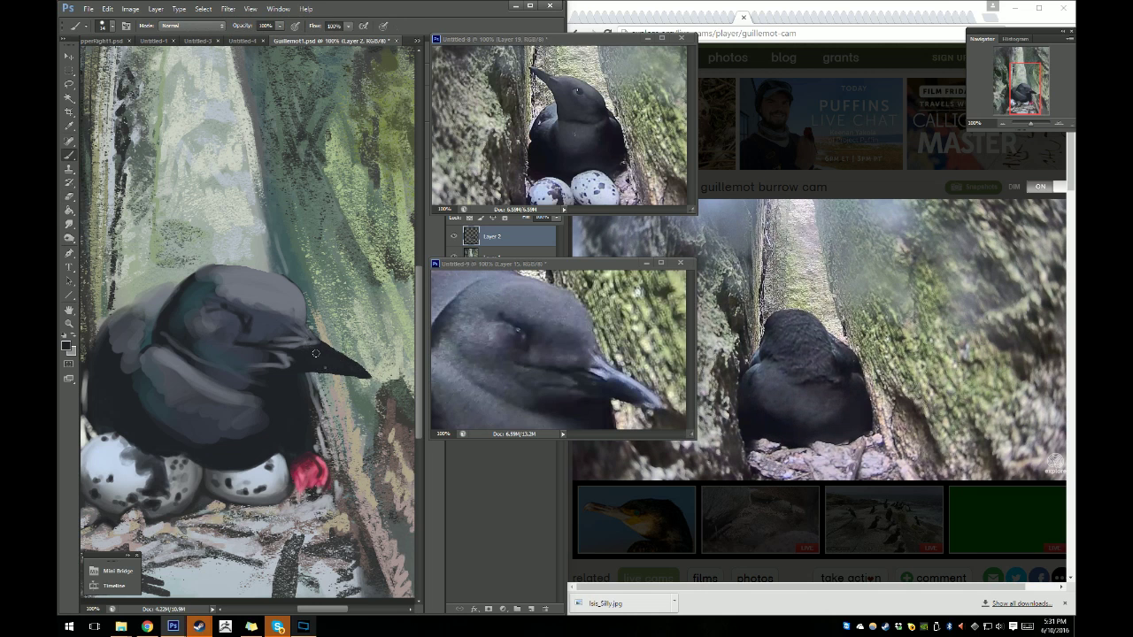
right_click(323, 363)
key(Return)
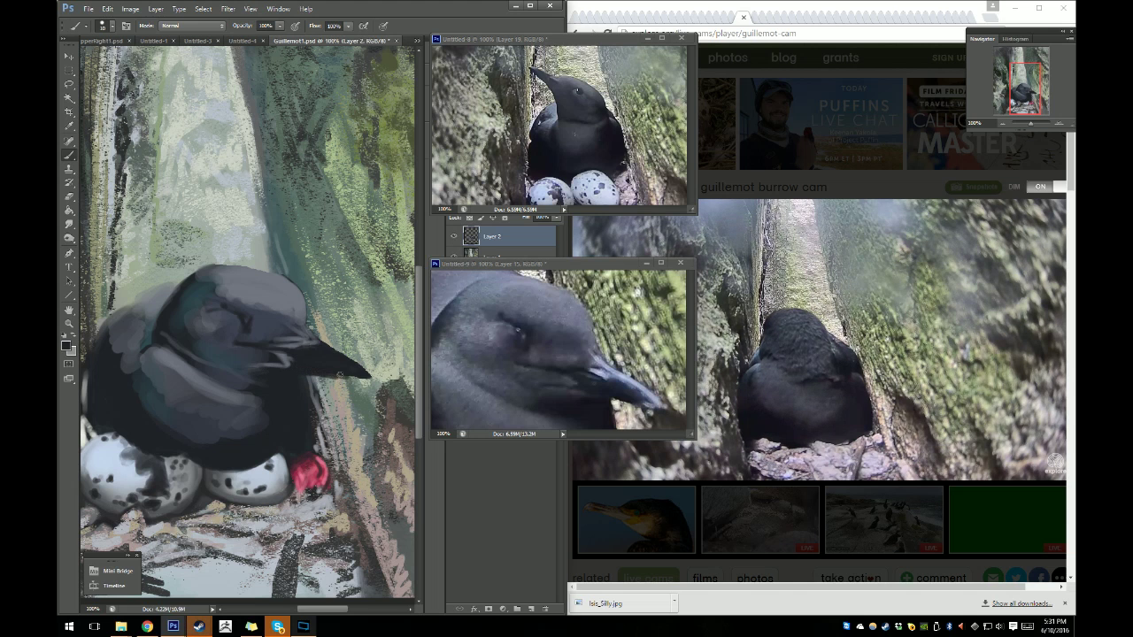
drag(338, 376, 363, 379)
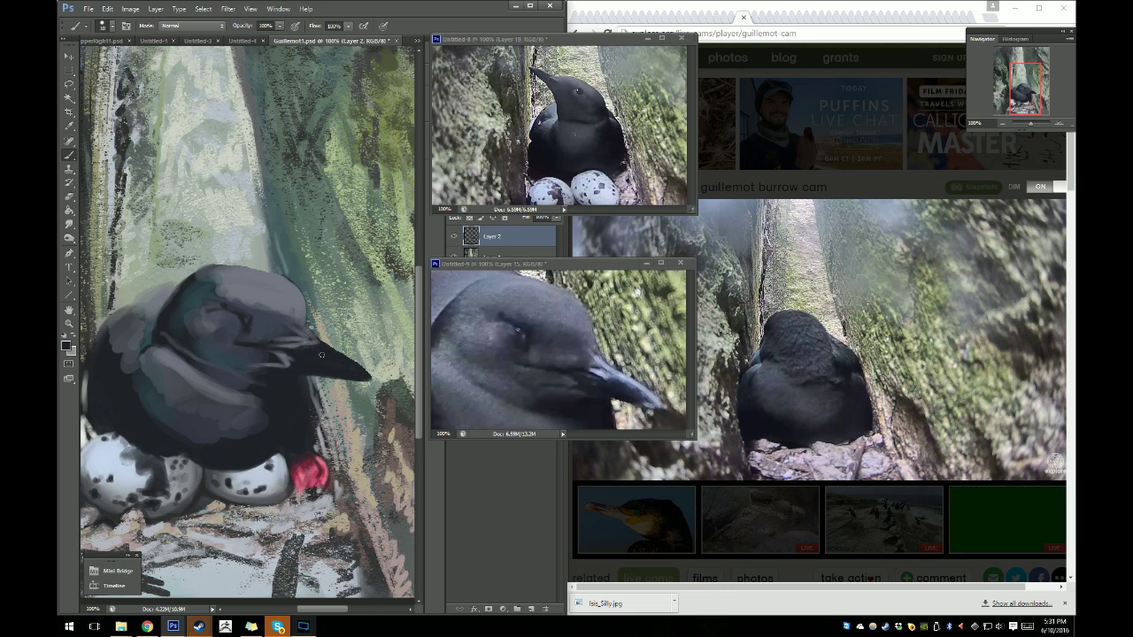
Paint a pale light-blue highlight along the top edge of the beak with a resized brush.
click(68, 345)
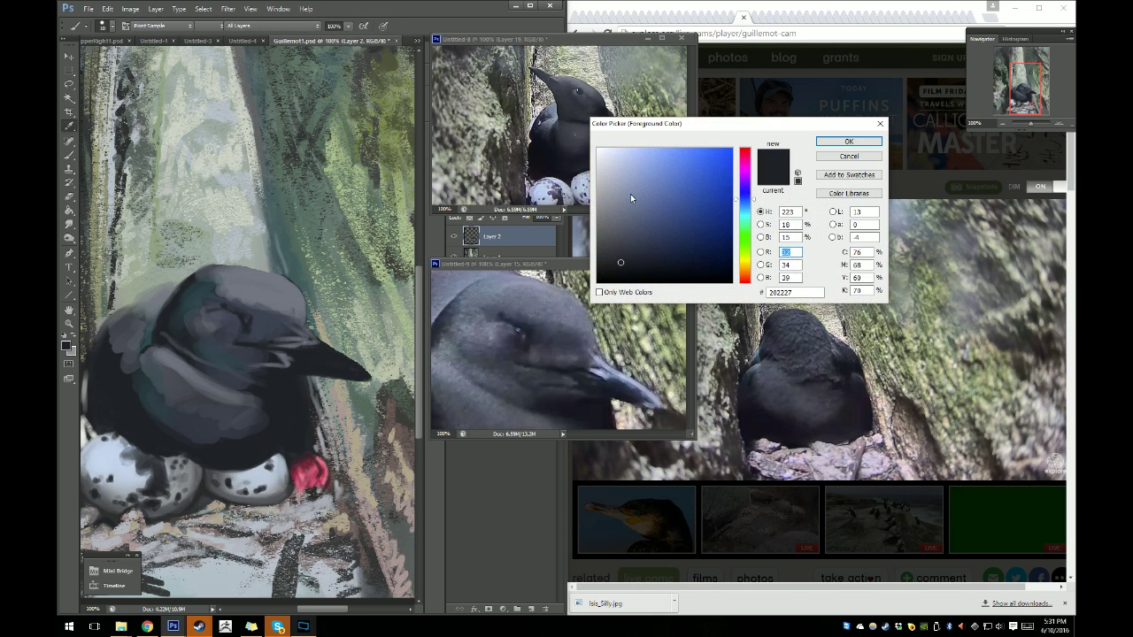
drag(636, 152, 629, 148)
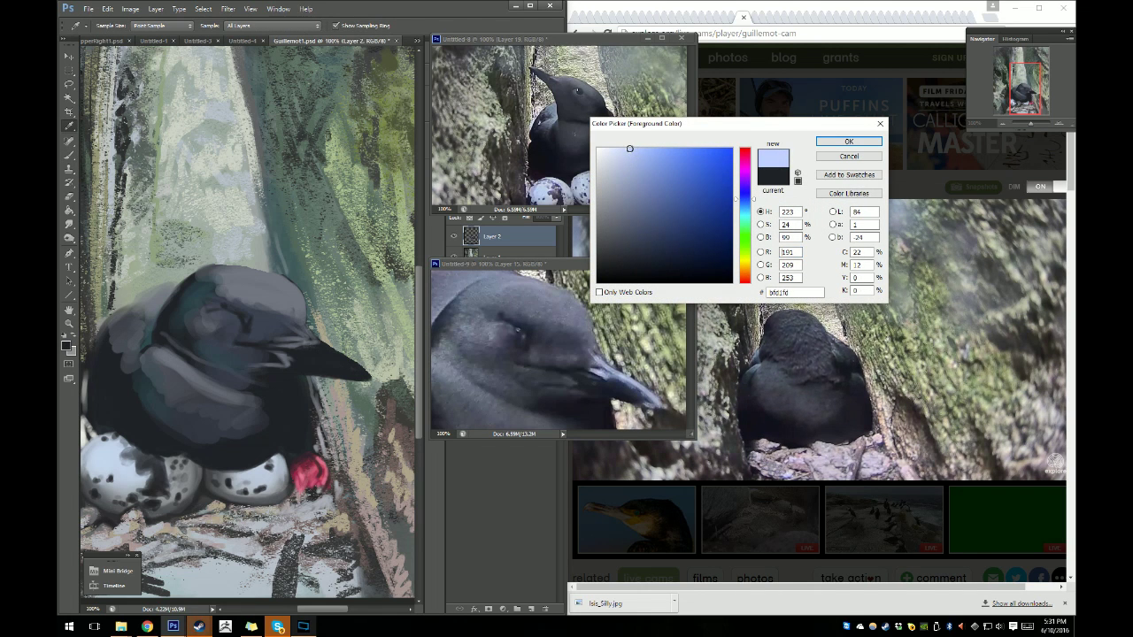
click(631, 149)
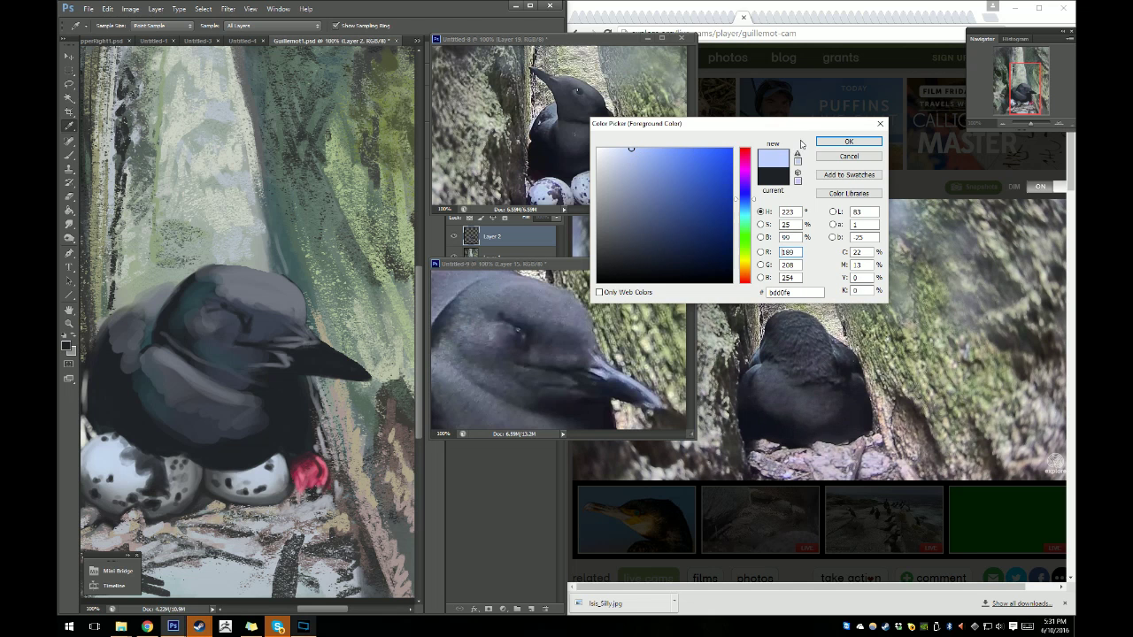
key(Return)
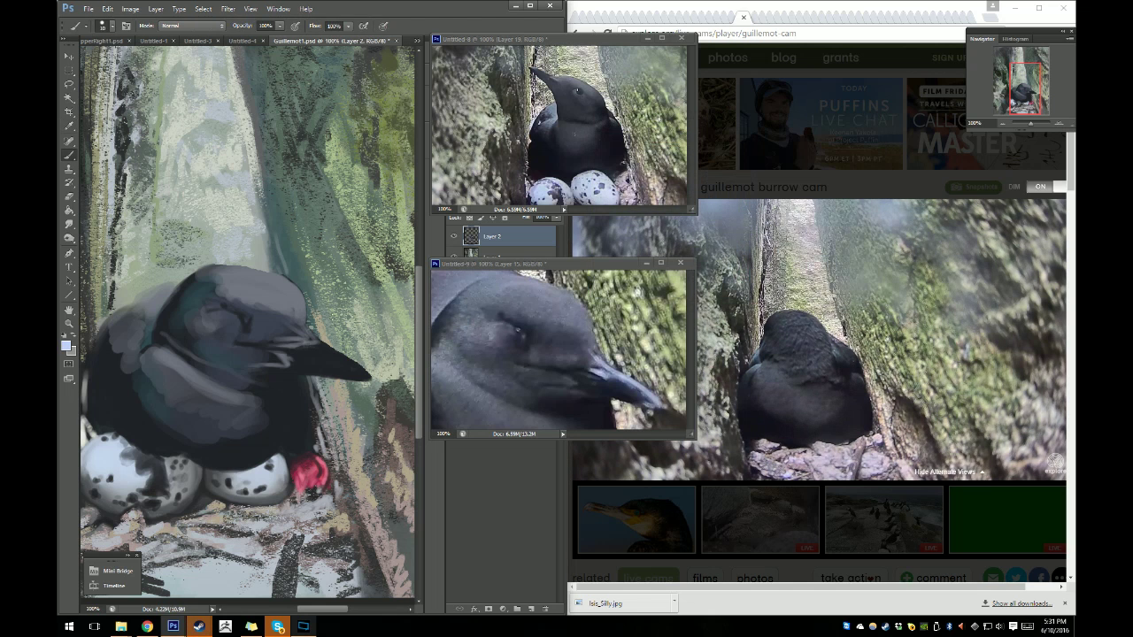
right_click(335, 353)
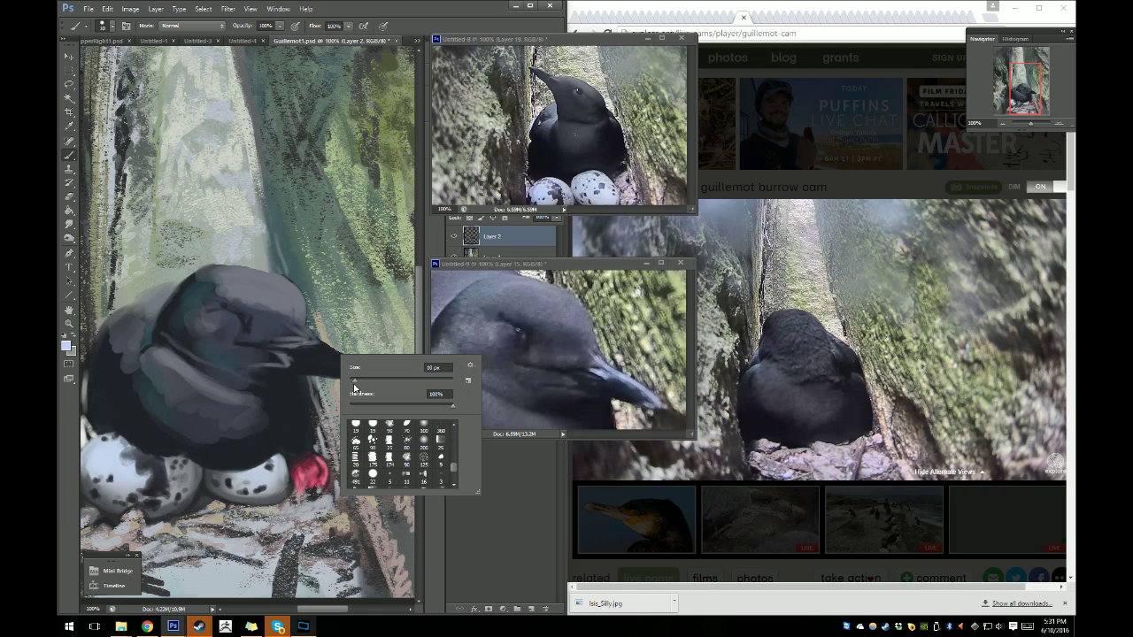
click(355, 381)
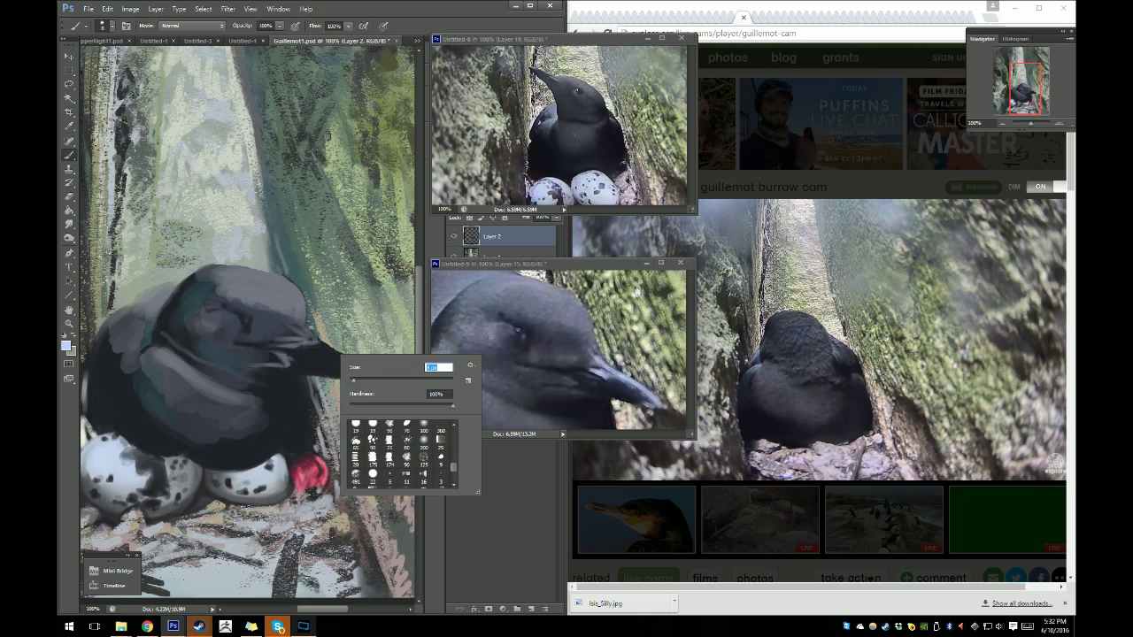
key(Return)
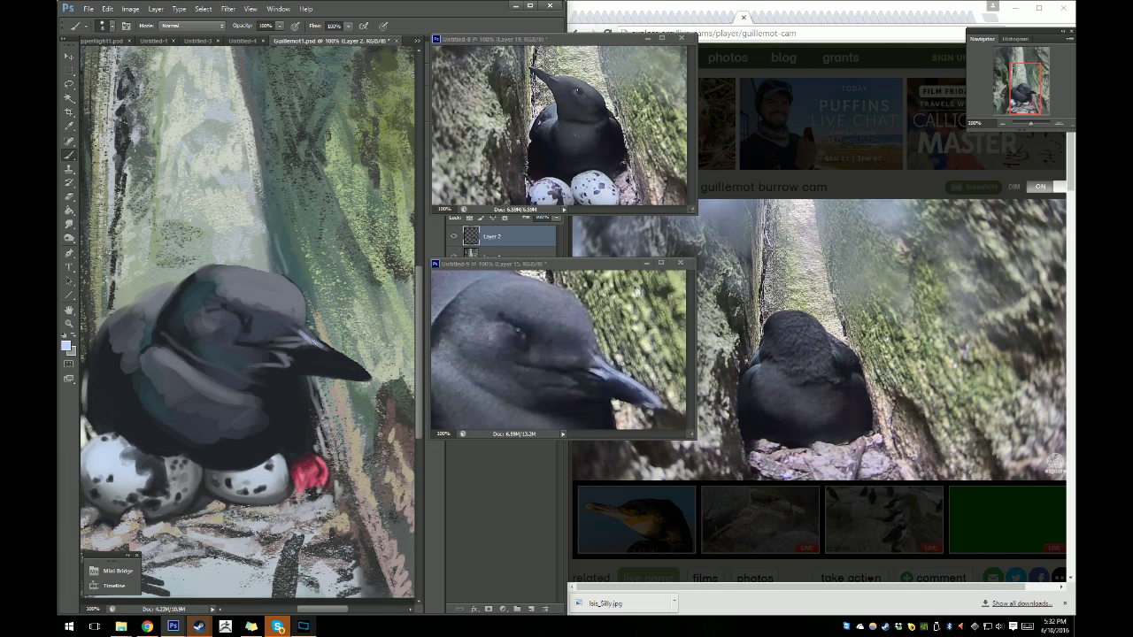
drag(312, 342, 326, 348)
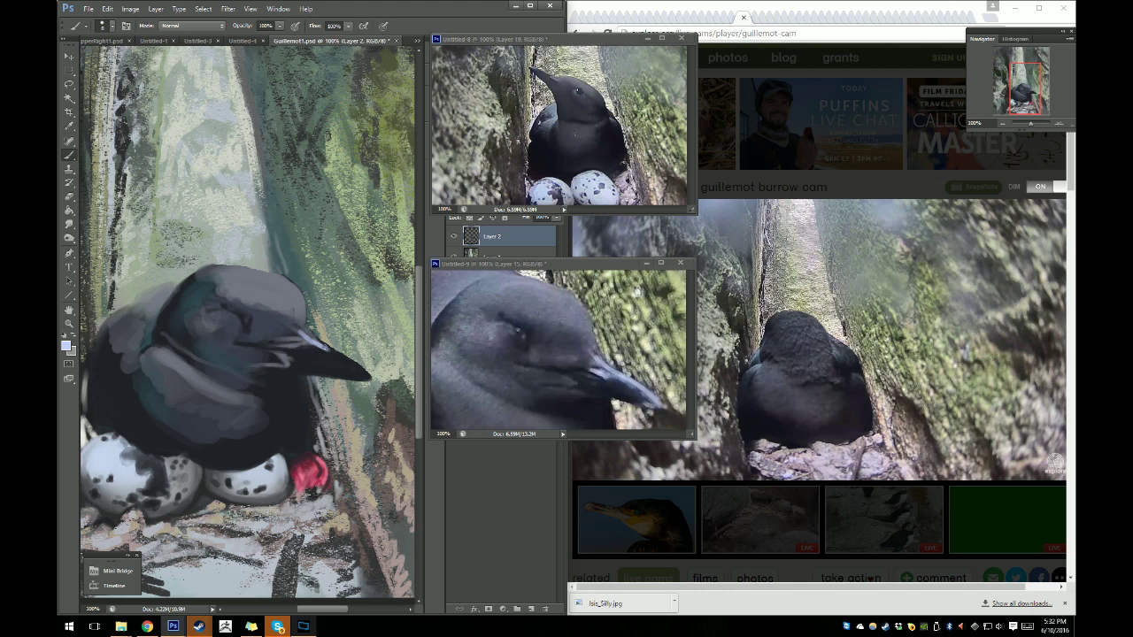
drag(320, 346, 370, 378)
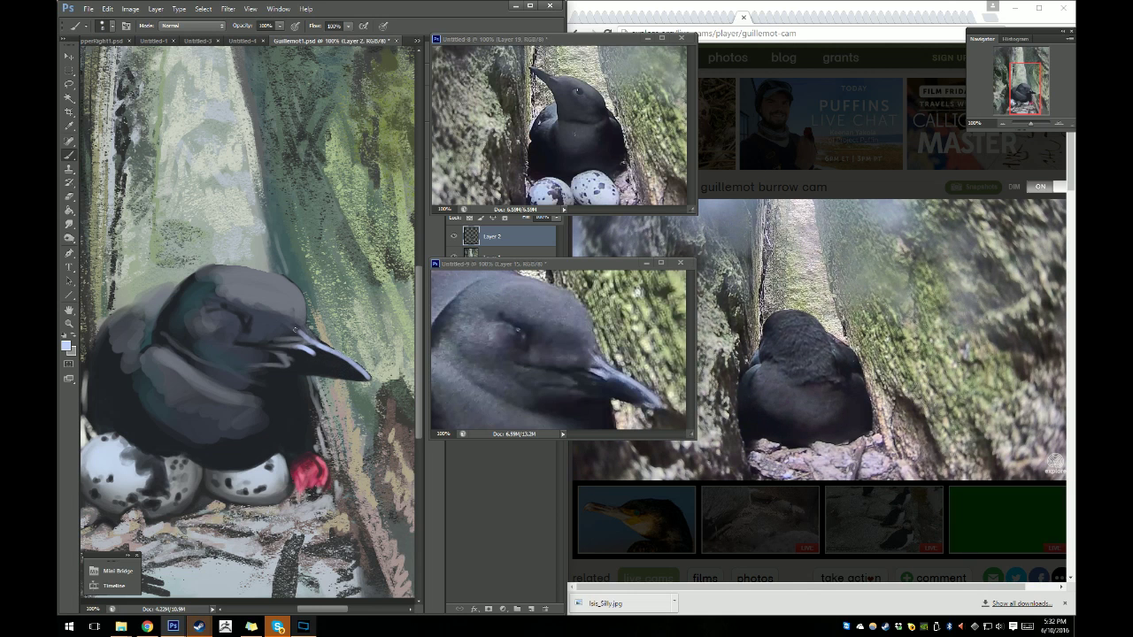
Sample dark greys from the bird's head and slightly enlarge the brush.
key(i)
click(266, 304)
key(b)
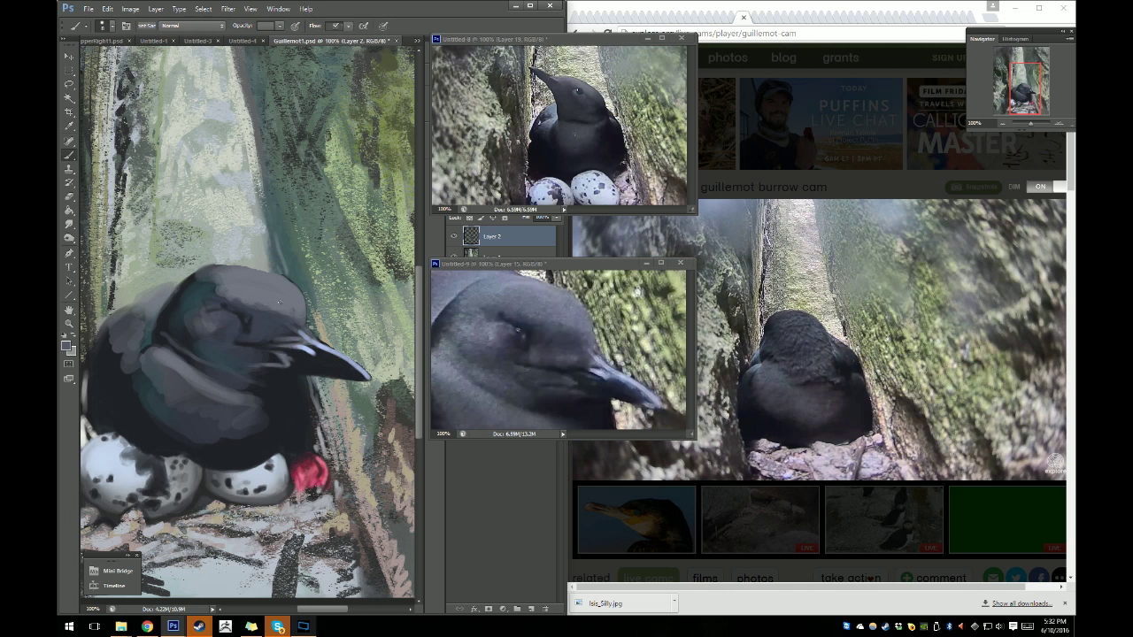
right_click(277, 325)
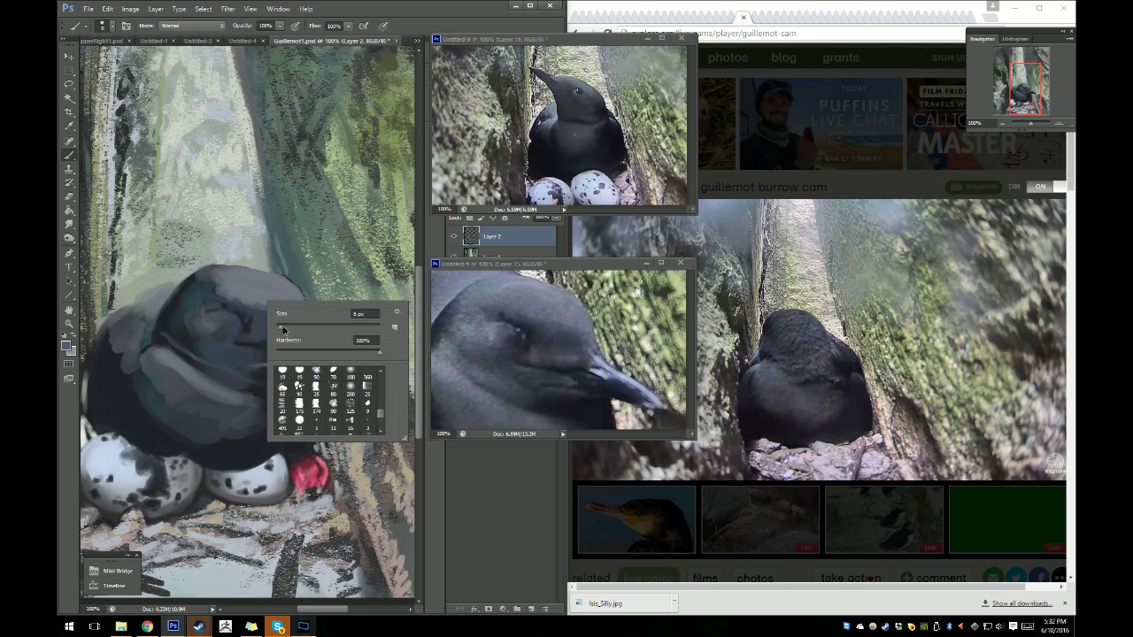
drag(277, 325, 284, 327)
key(Return)
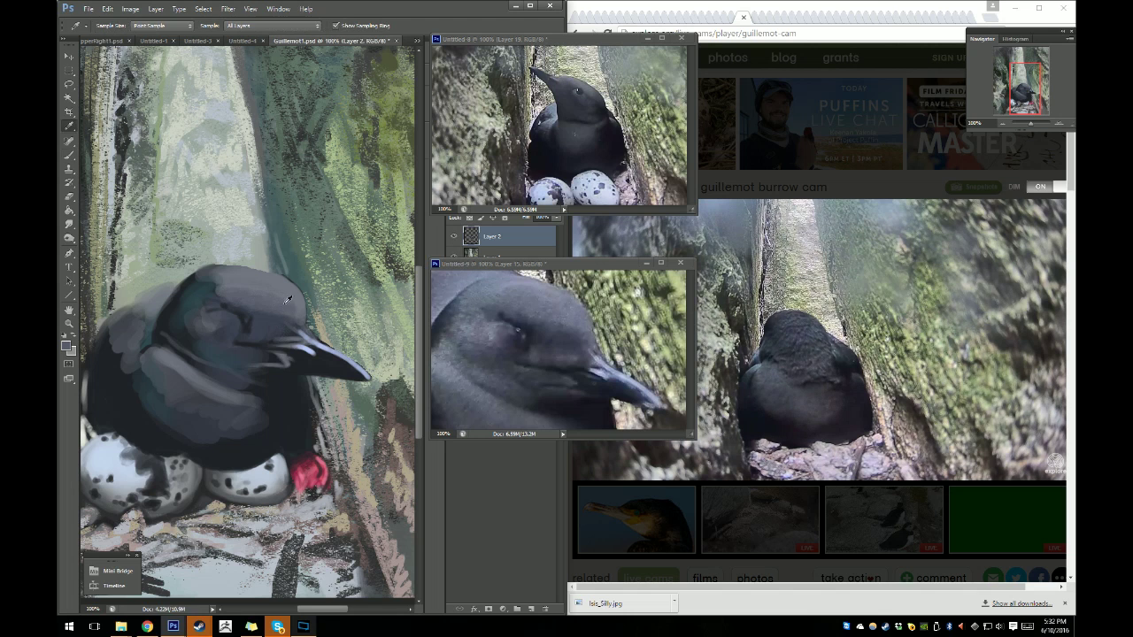
alt+click(290, 304)
right_click(281, 328)
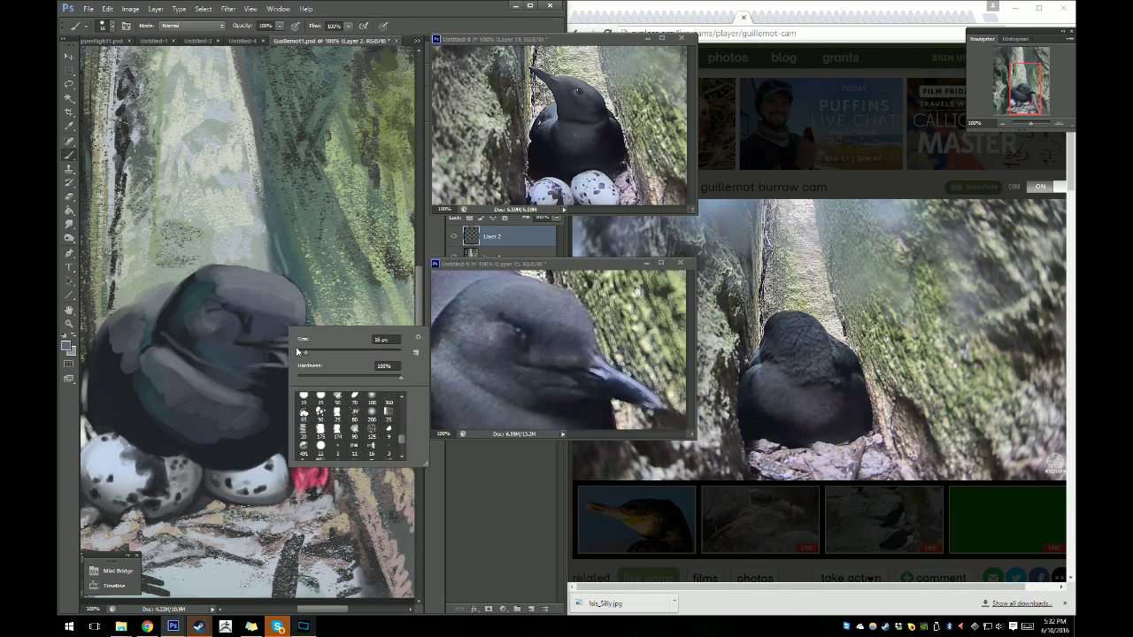
key(Return)
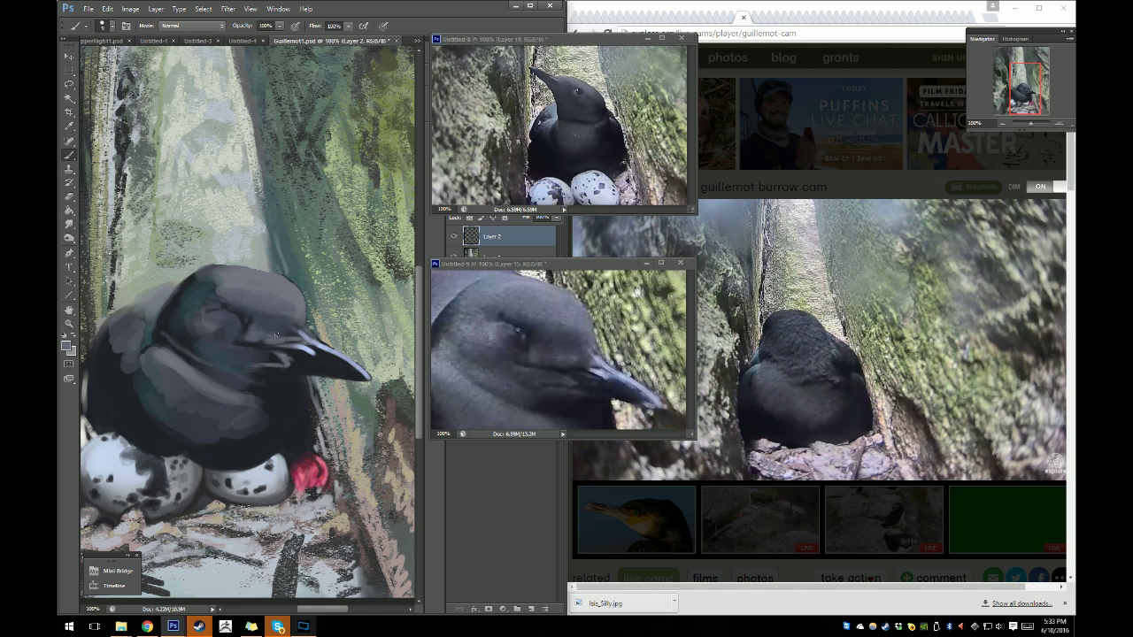
alt+click(289, 329)
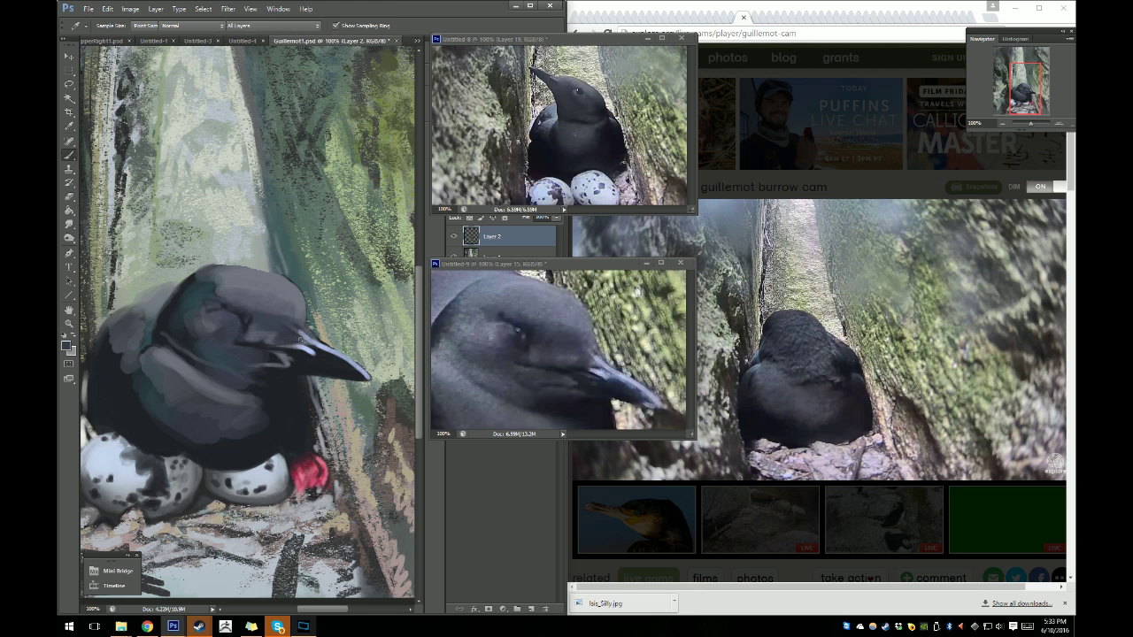
key(b)
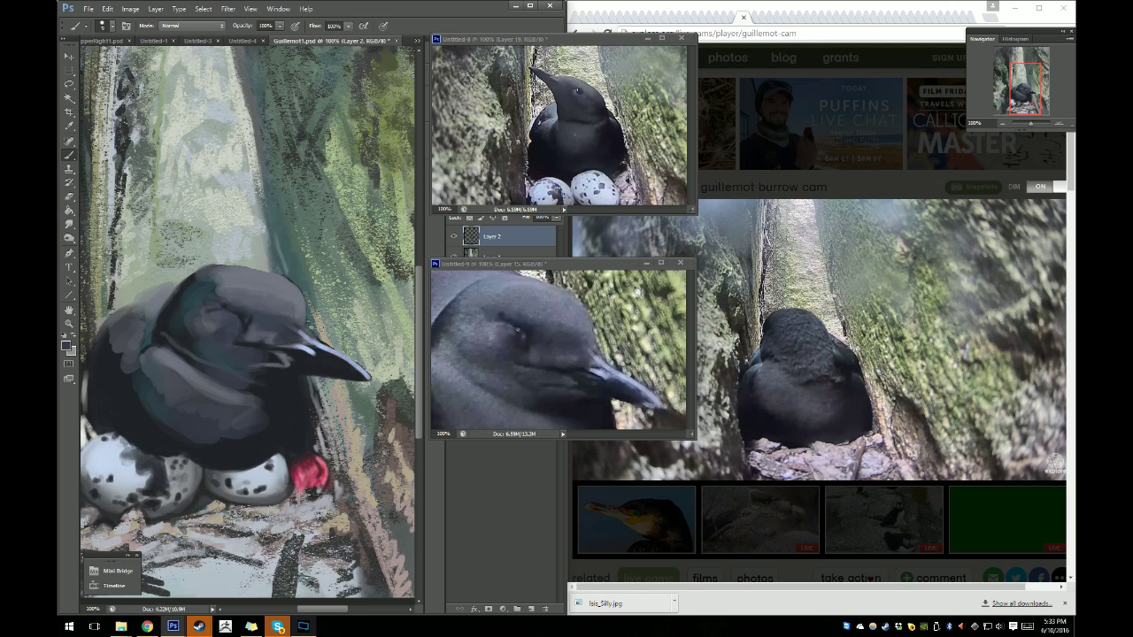
Resample darker greys from the painted head for the shading near the beak.
alt+click(319, 342)
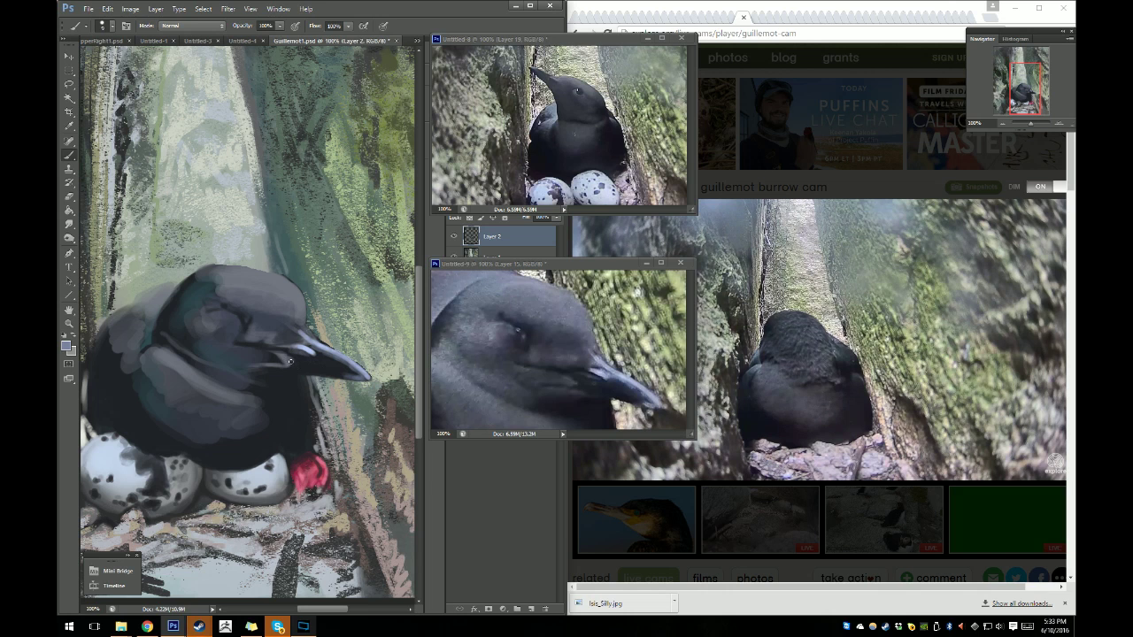
key(i)
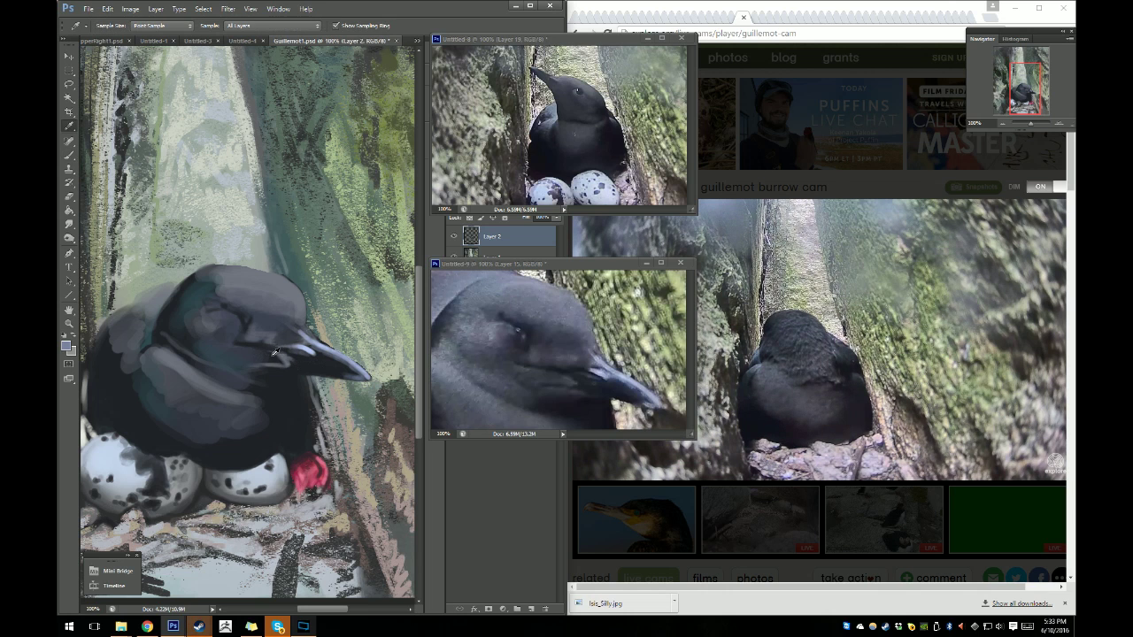
click(256, 335)
key(b)
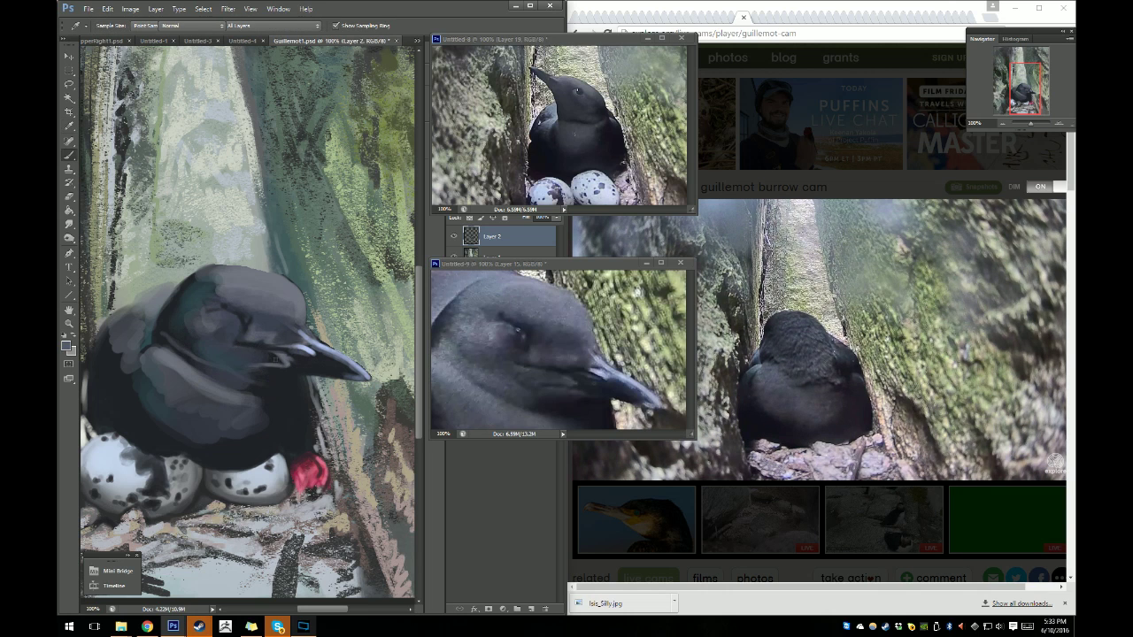
key(b)
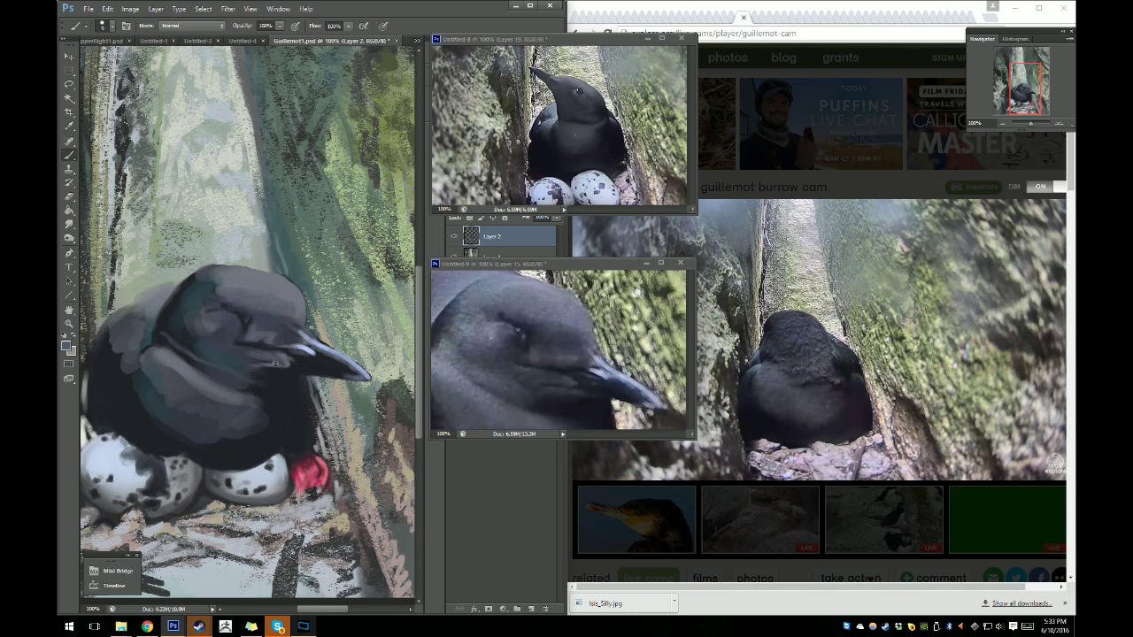
key(i)
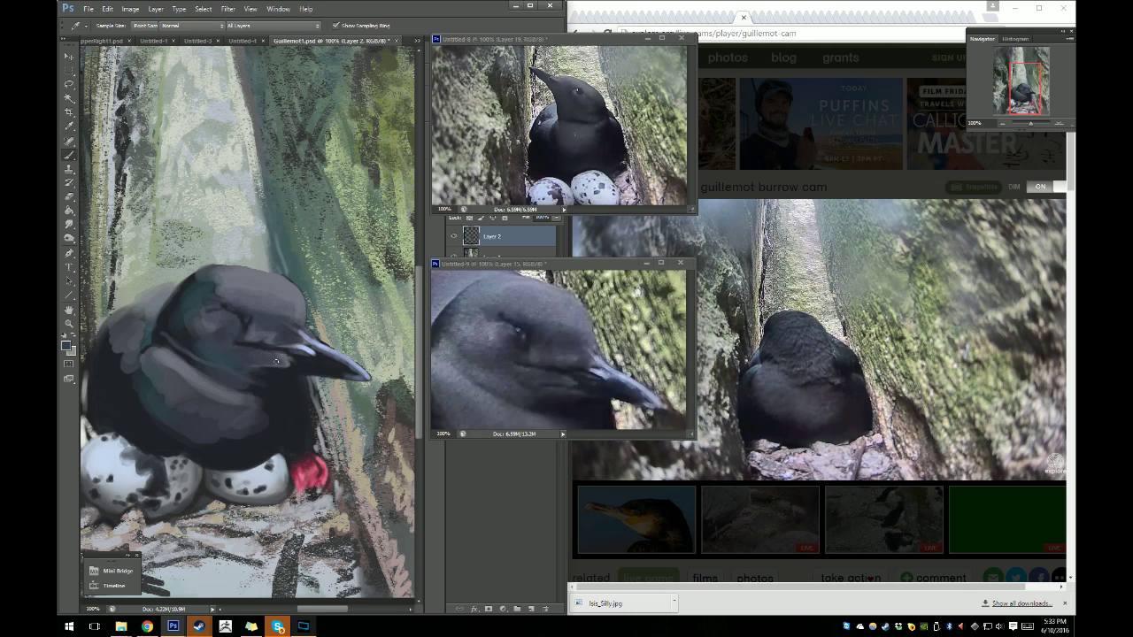
key(b)
key(i)
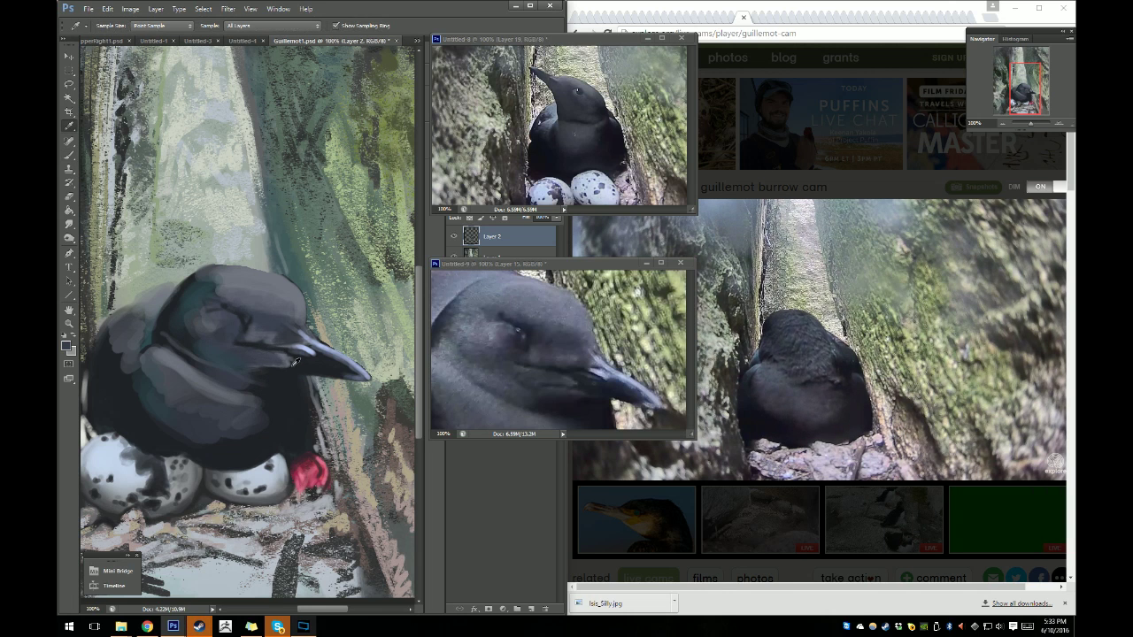
click(298, 355)
Paint a short dark stroke at the base of the beak.
key(b)
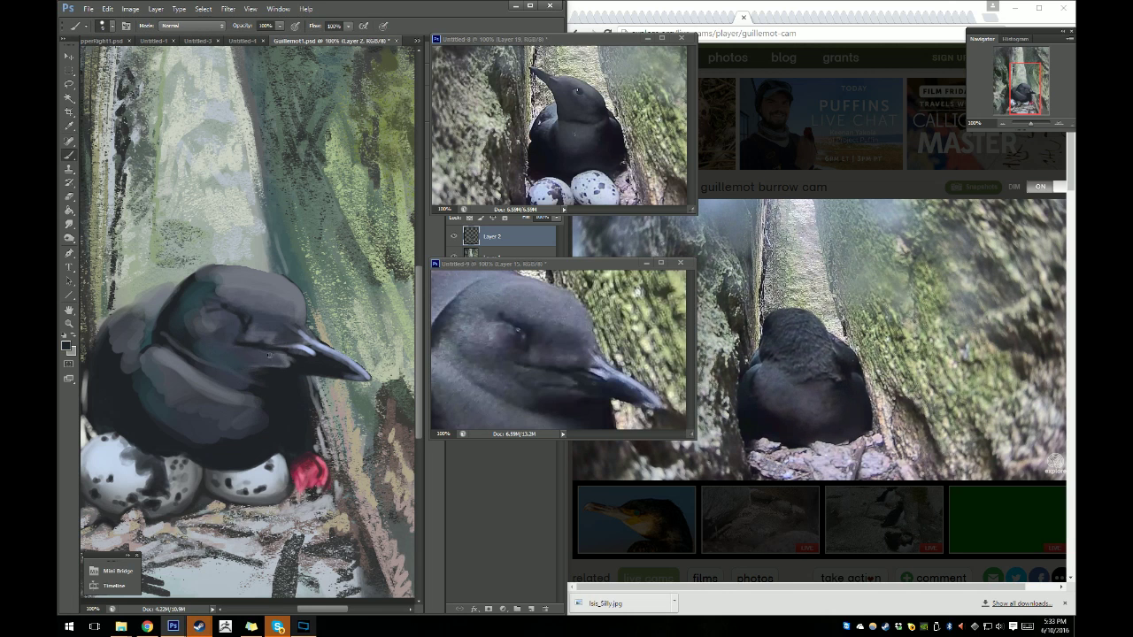
right_click(278, 363)
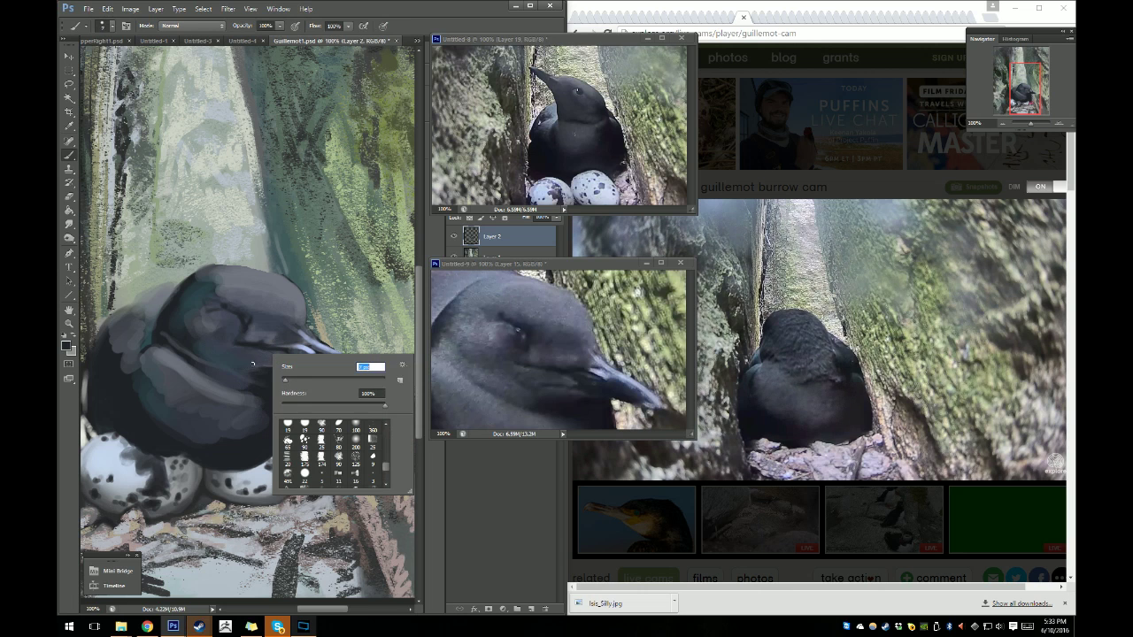
click(245, 366)
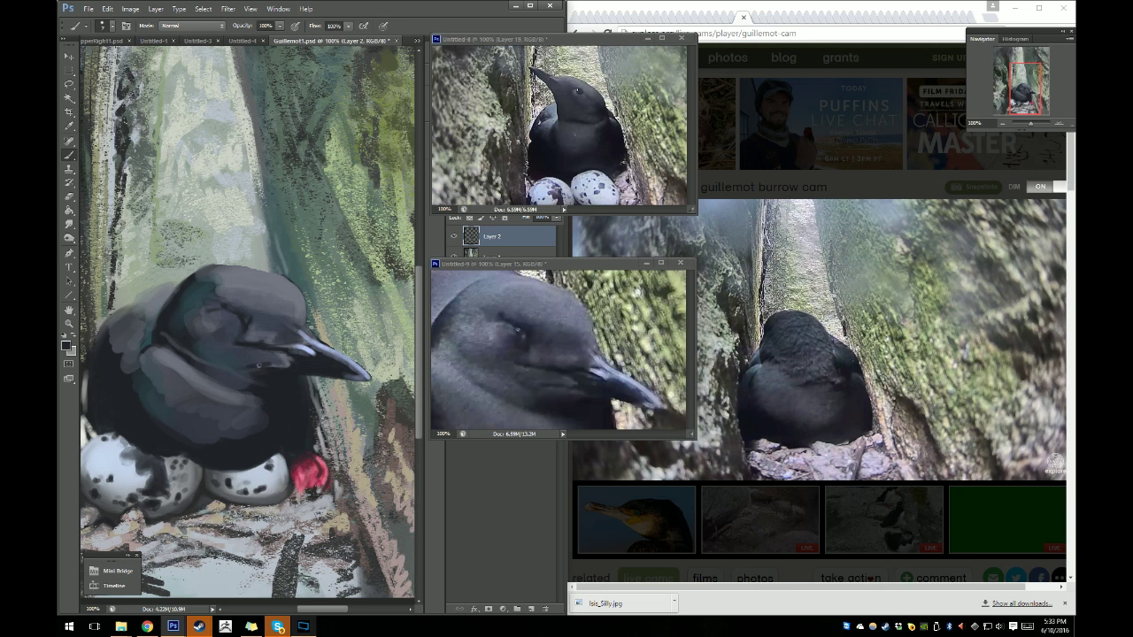
drag(269, 365, 283, 365)
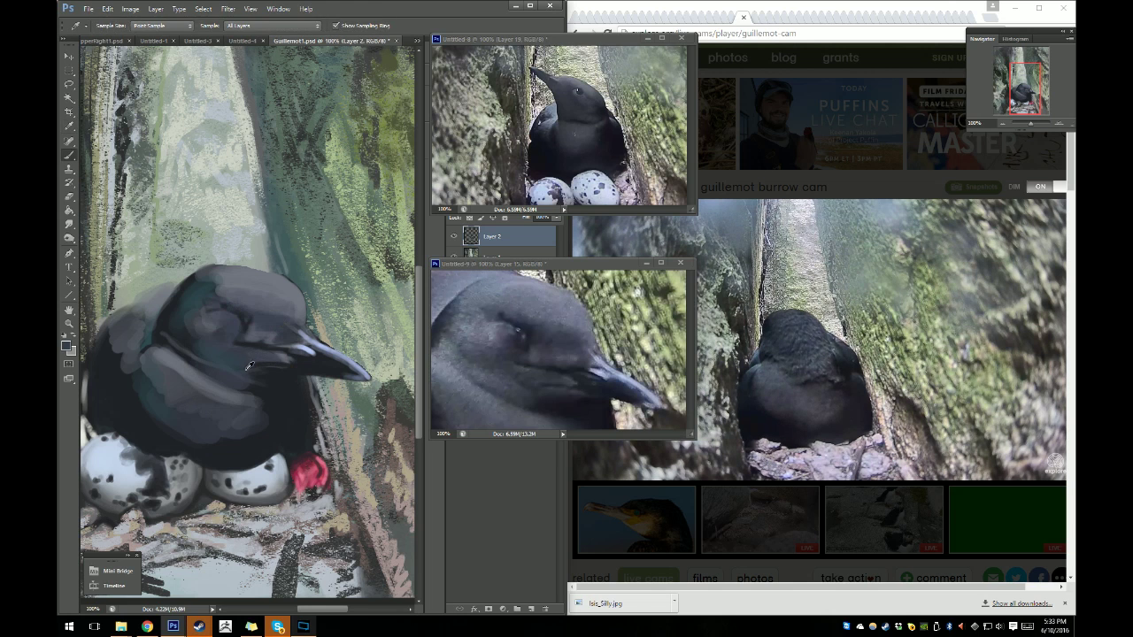
key(i)
key(b)
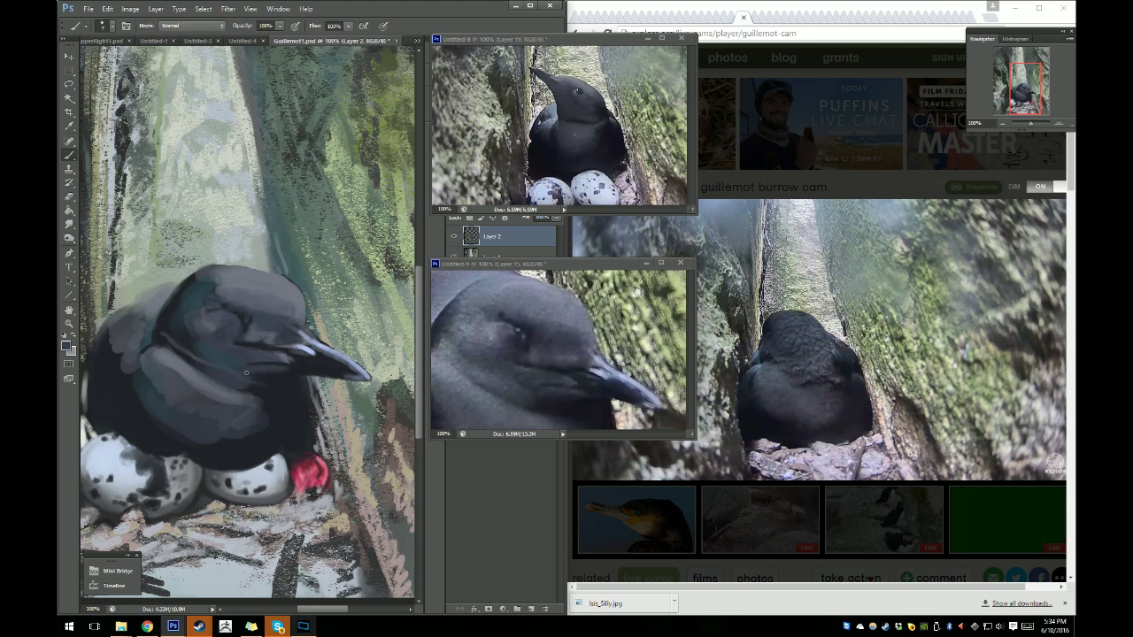
alt+click(250, 376)
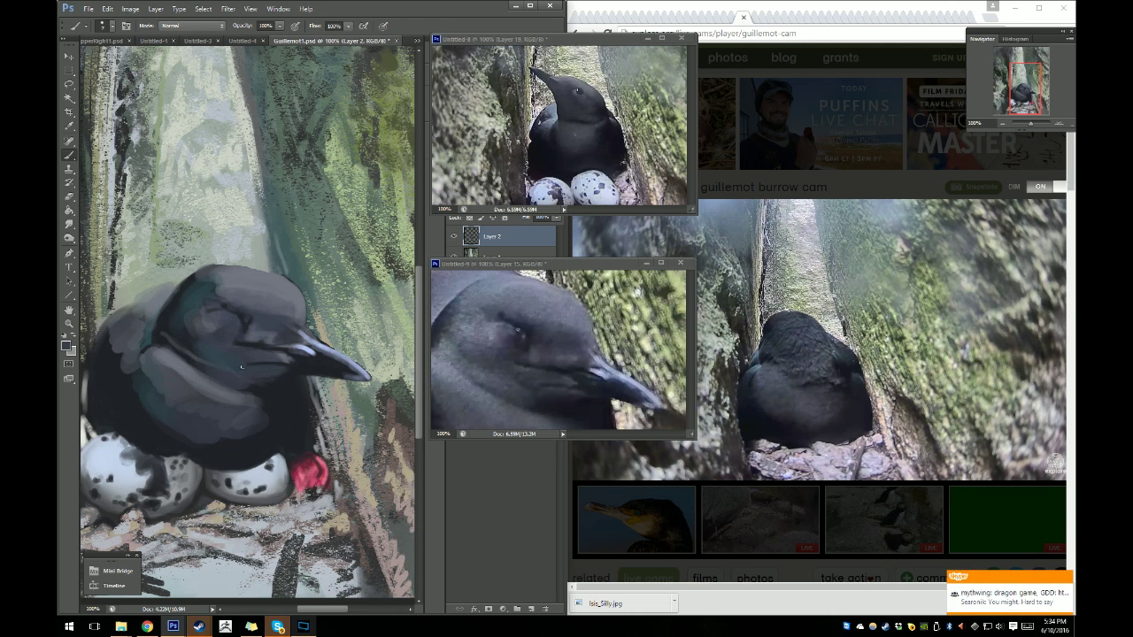
Alt-sample lighter and darker head greys to touch up where head meets beak.
key(alt)
alt+click(252, 390)
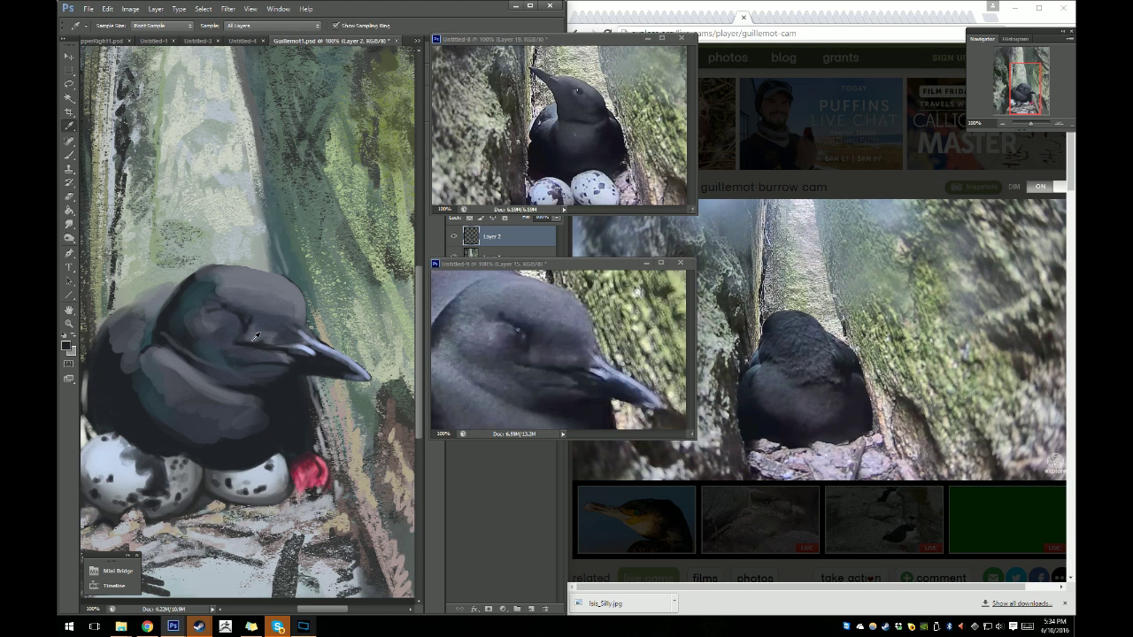
alt+click(249, 341)
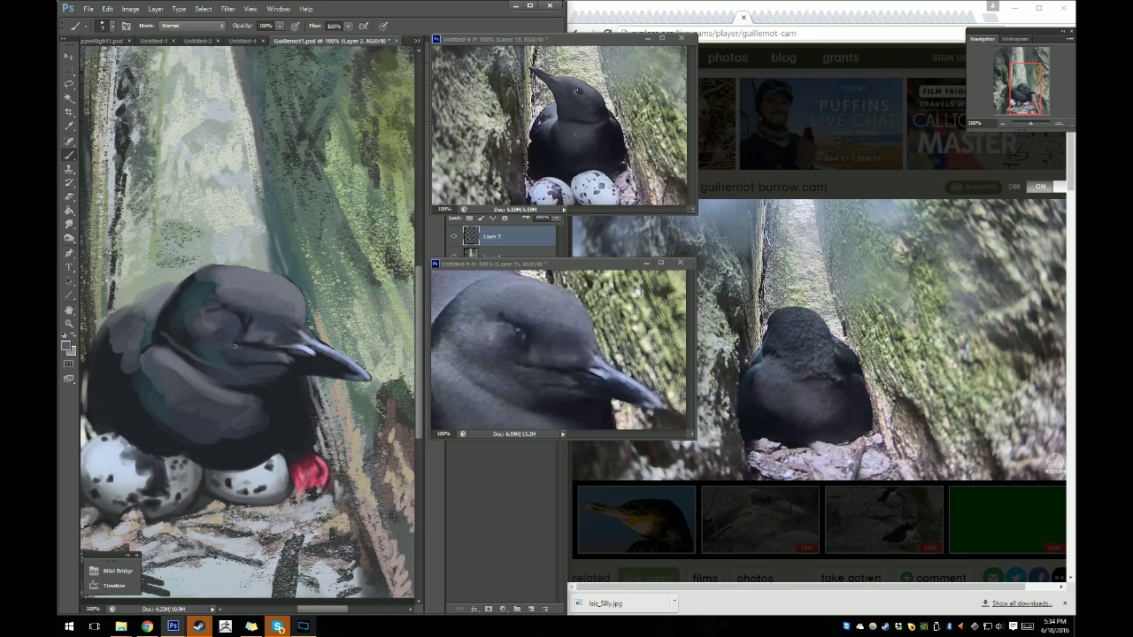
alt+click(247, 340)
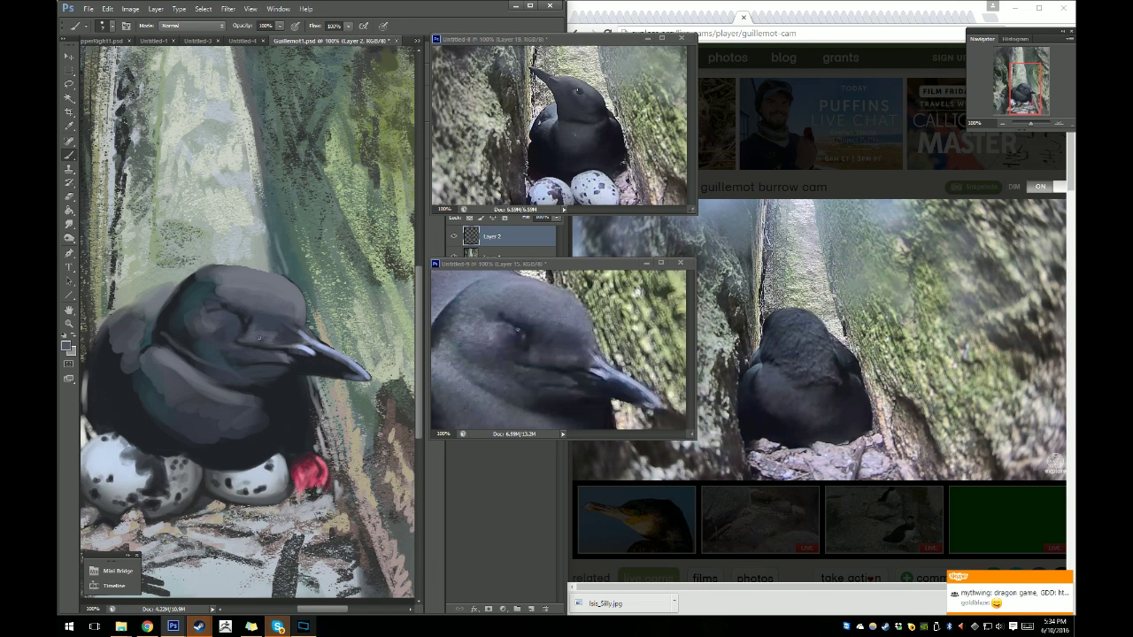
alt+click(238, 342)
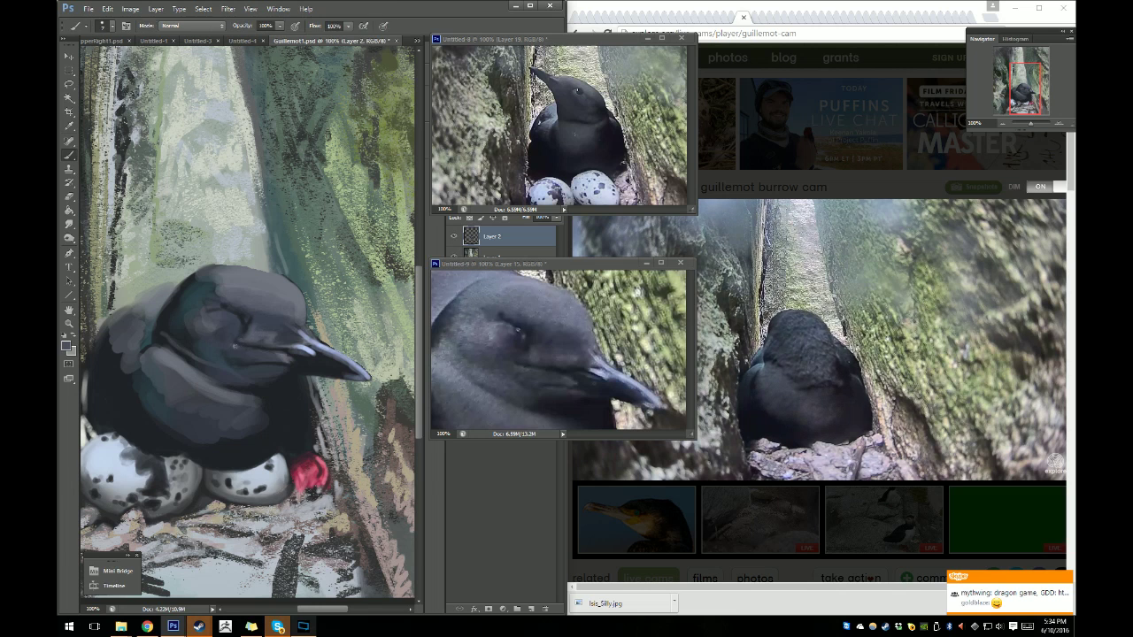
alt+click(253, 350)
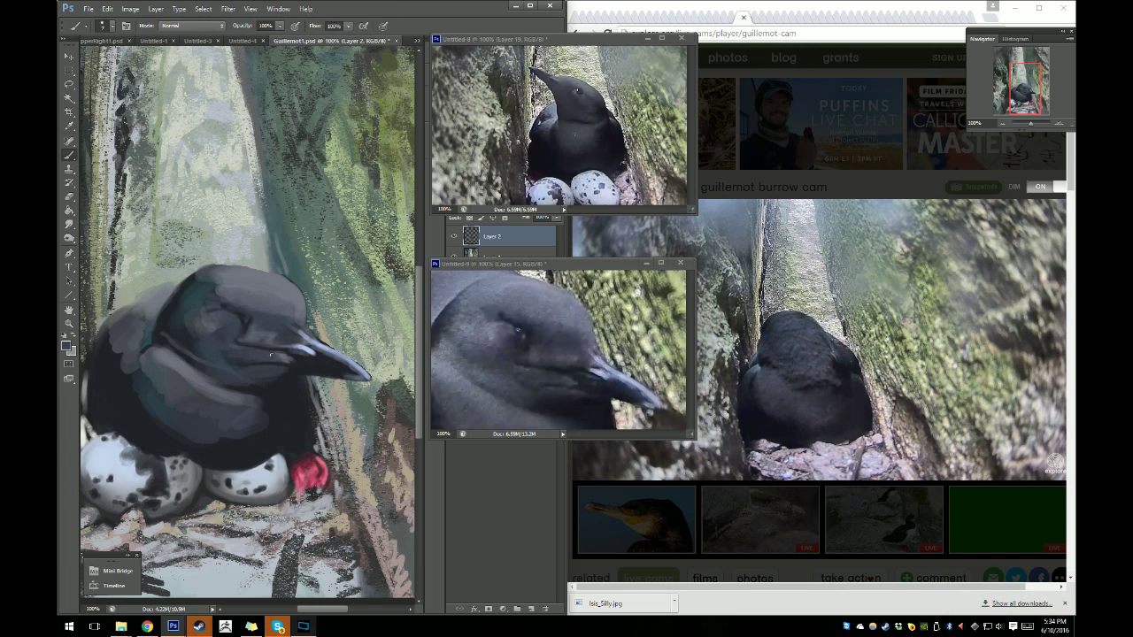
key(alt)
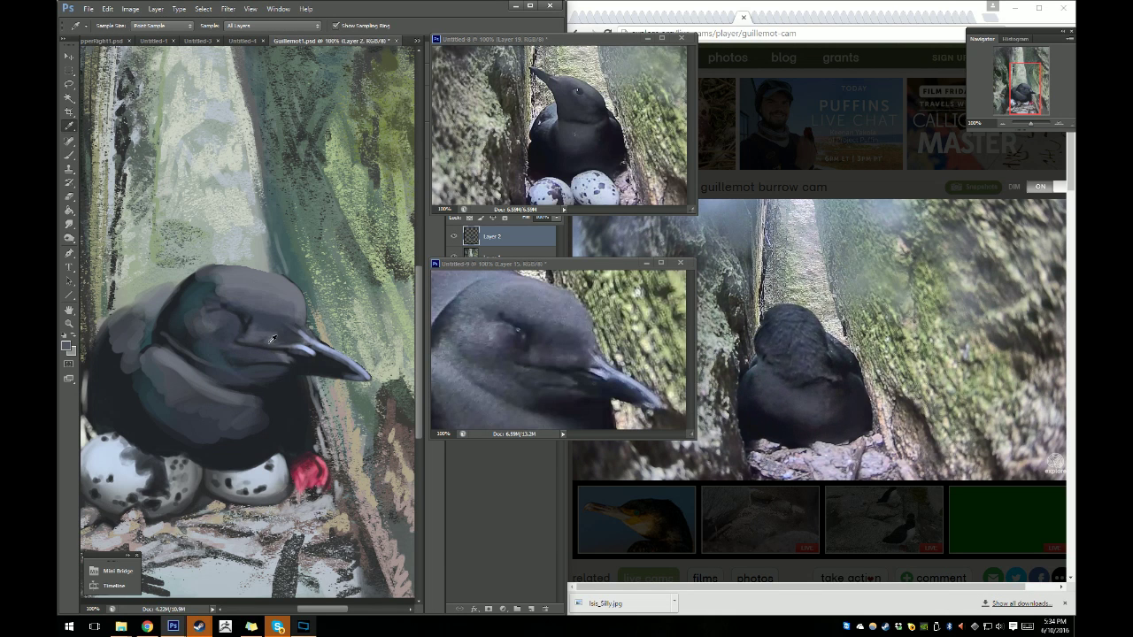
alt+click(269, 346)
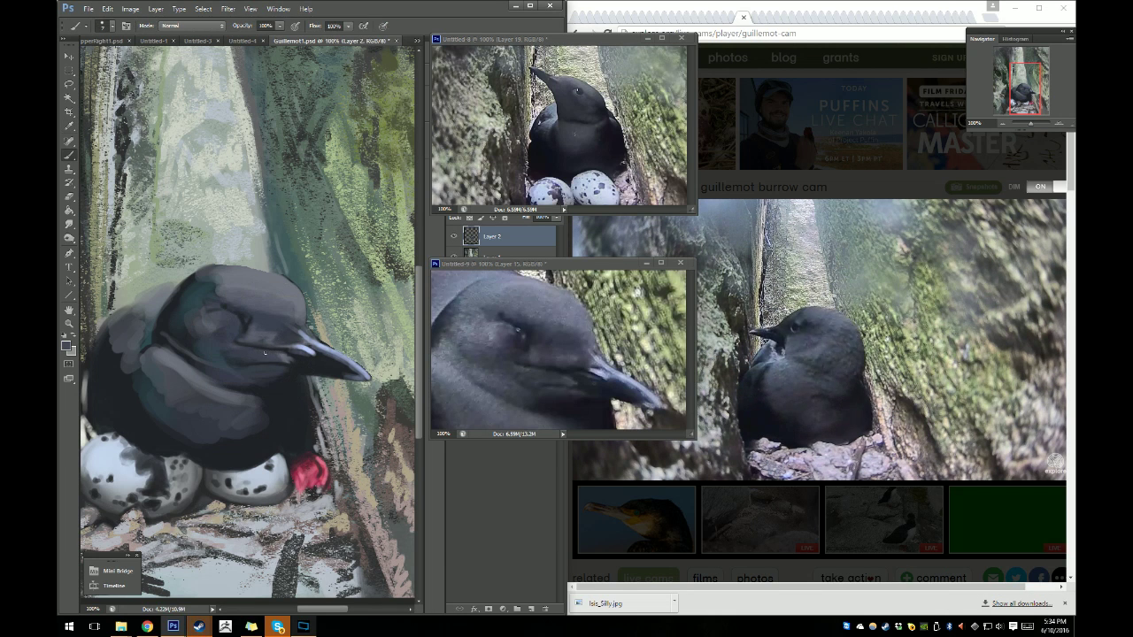
alt+click(284, 352)
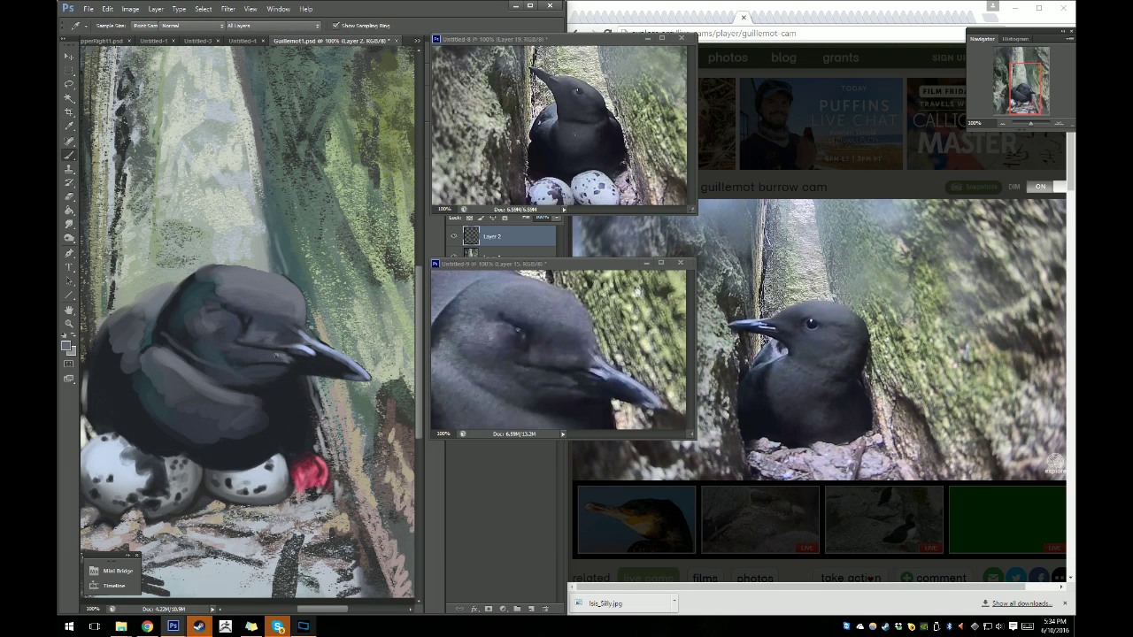
alt+click(272, 356)
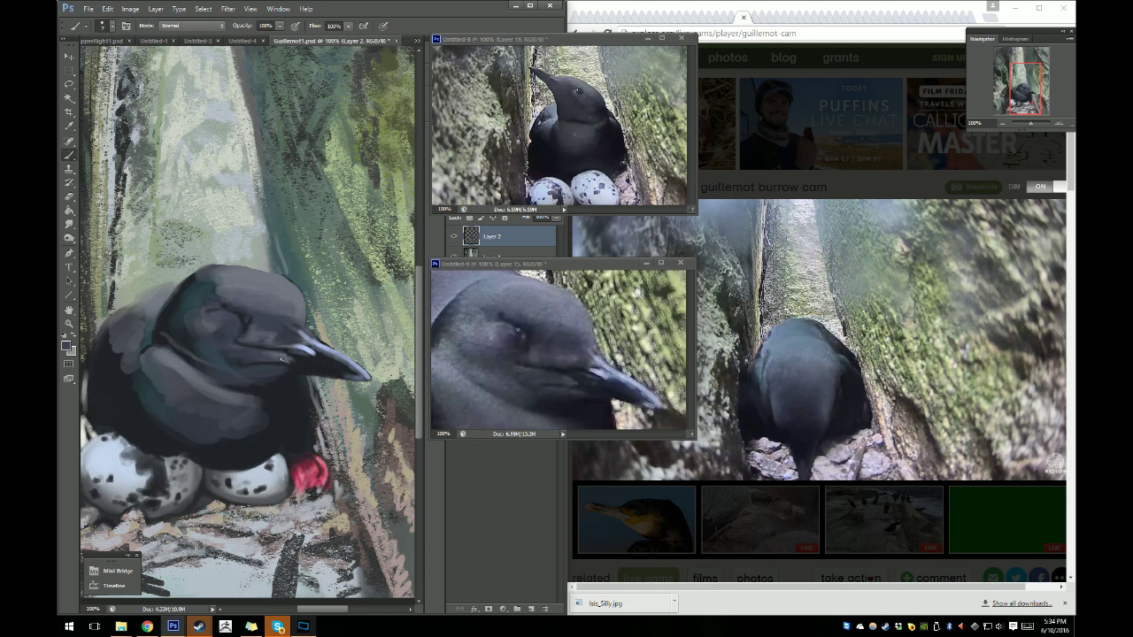
key(alt)
Sample several greys from the head and paint small blending strokes over head and neck.
alt+click(251, 348)
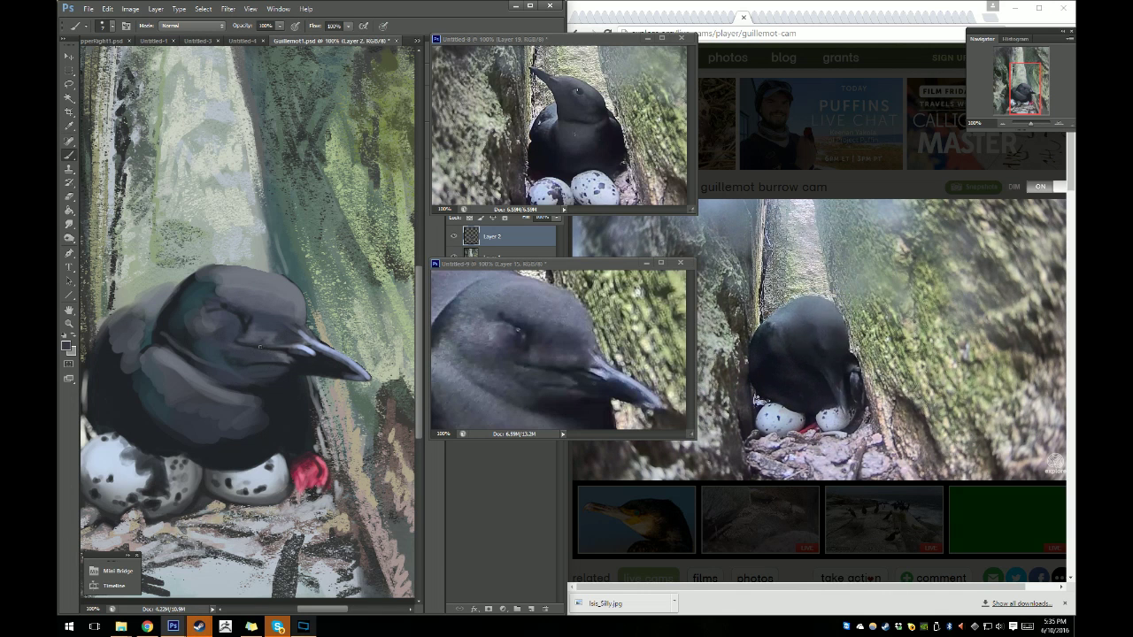
key(i)
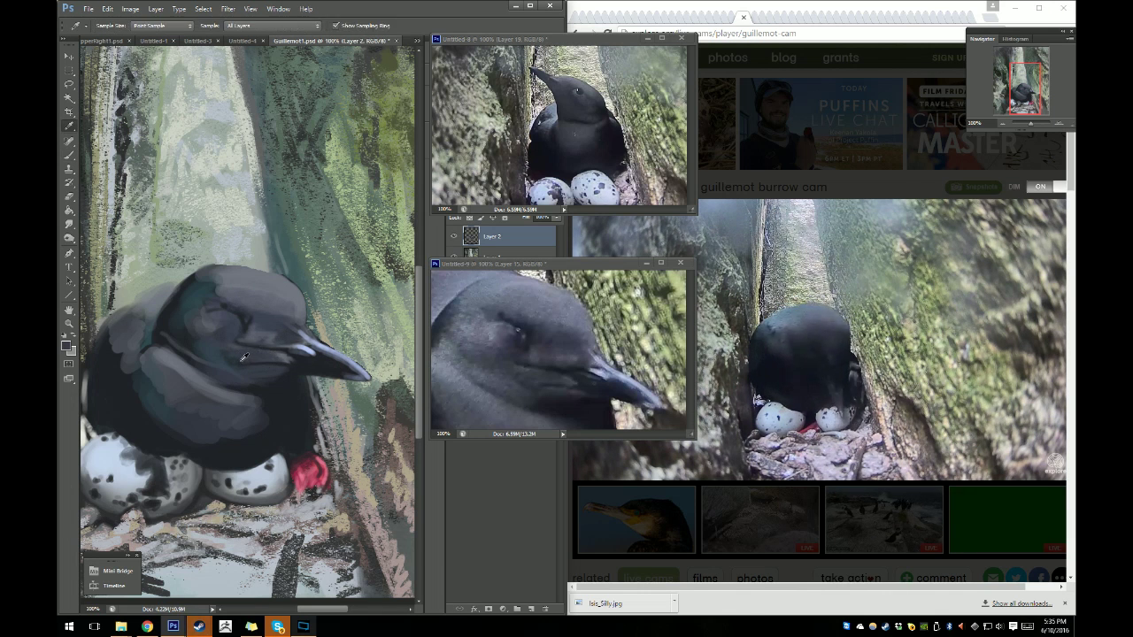
click(237, 349)
key(b)
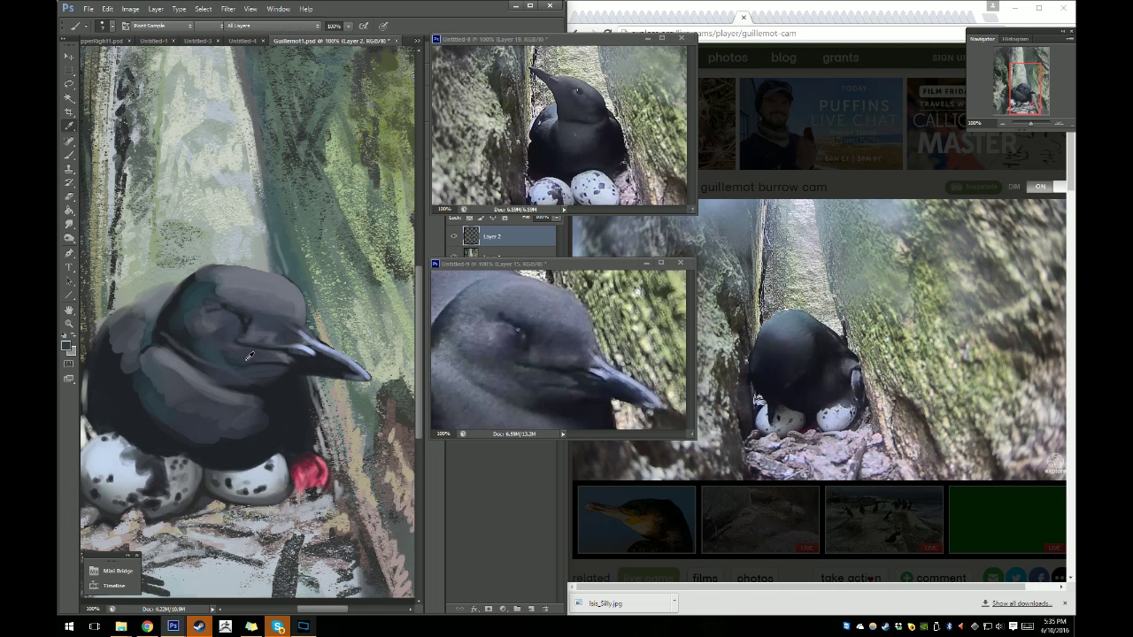
alt+click(230, 350)
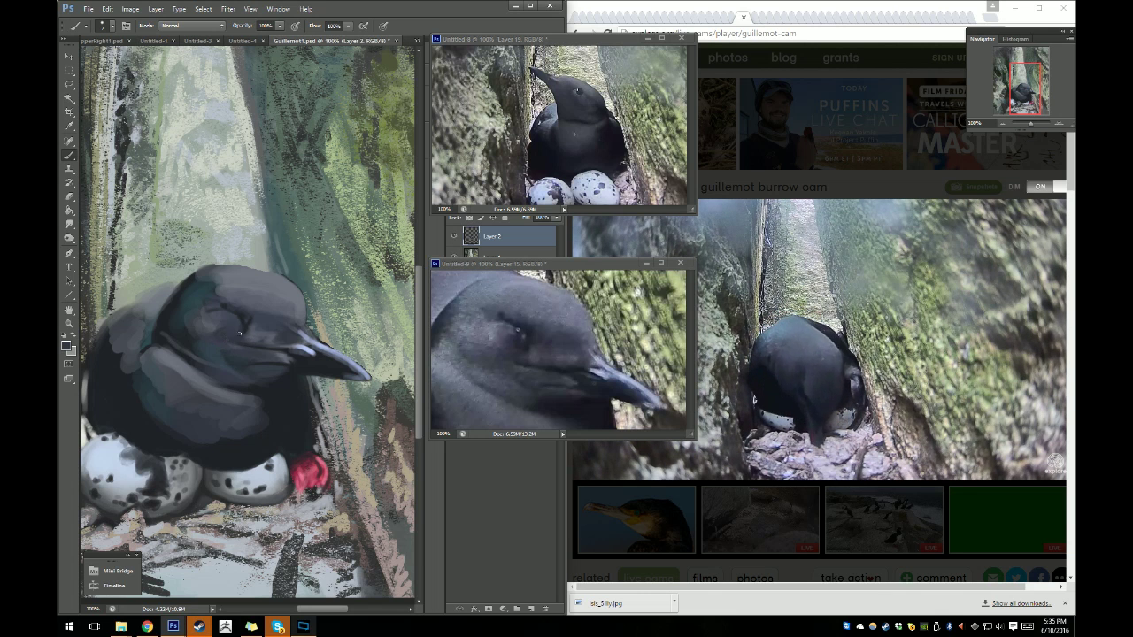
key(i)
click(228, 341)
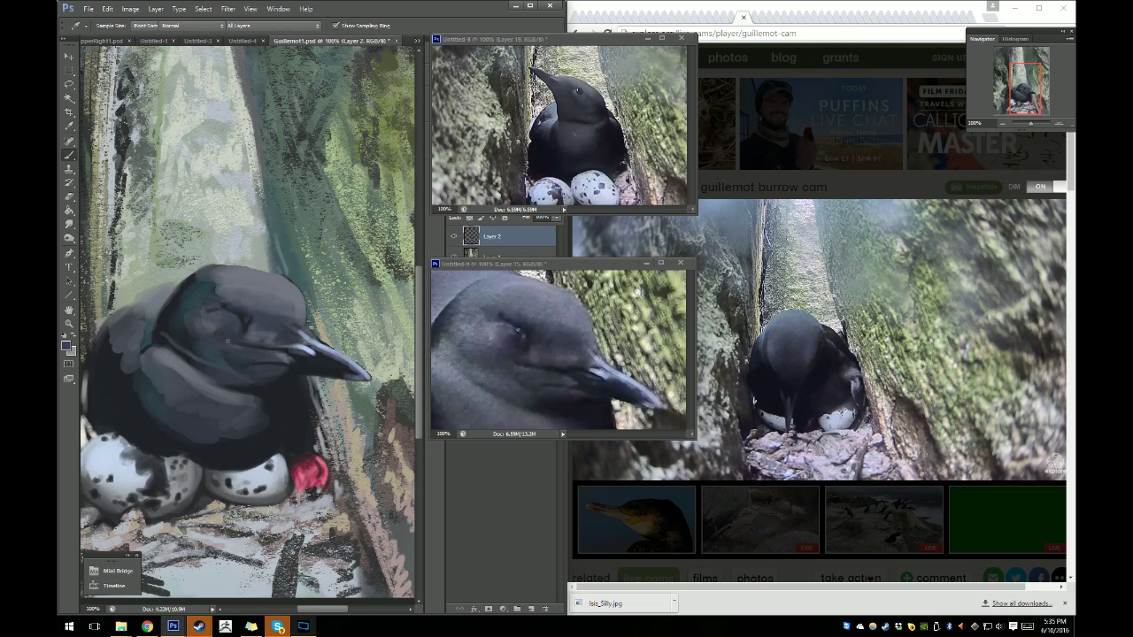
key(b)
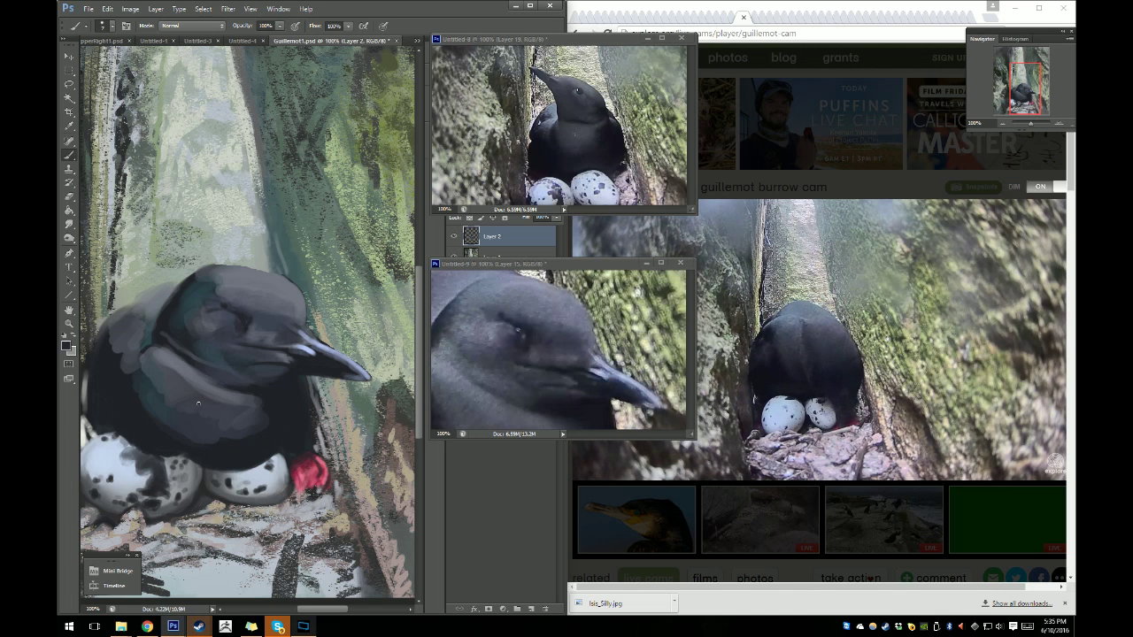
Brush the crown with sampled head greys, adding a faint teal-green sheen.
key(i)
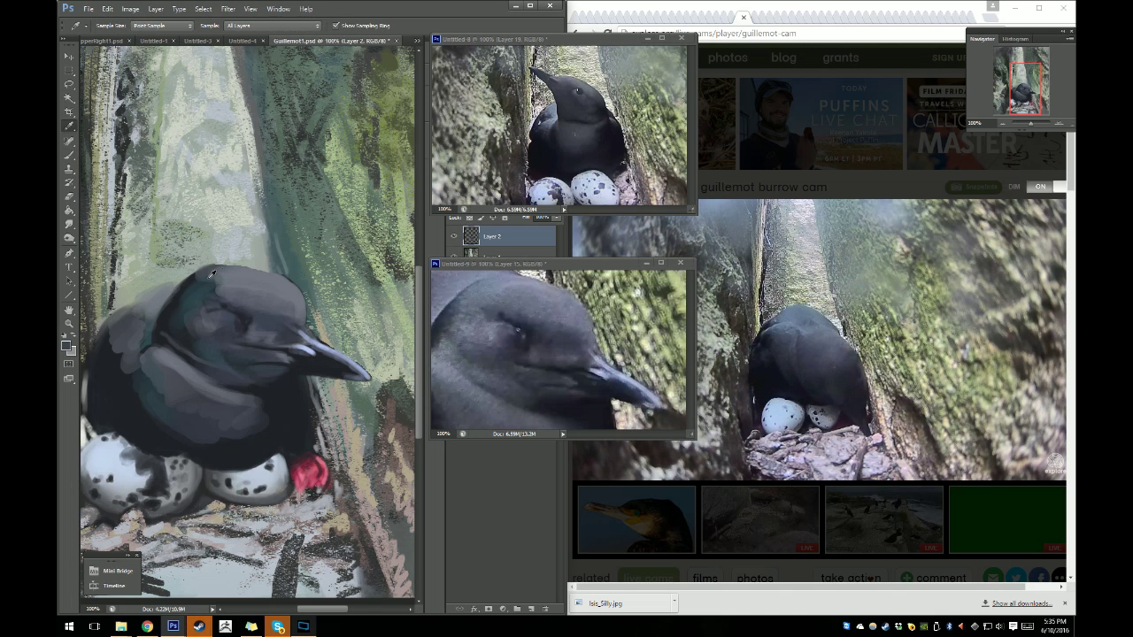
click(215, 271)
key(b)
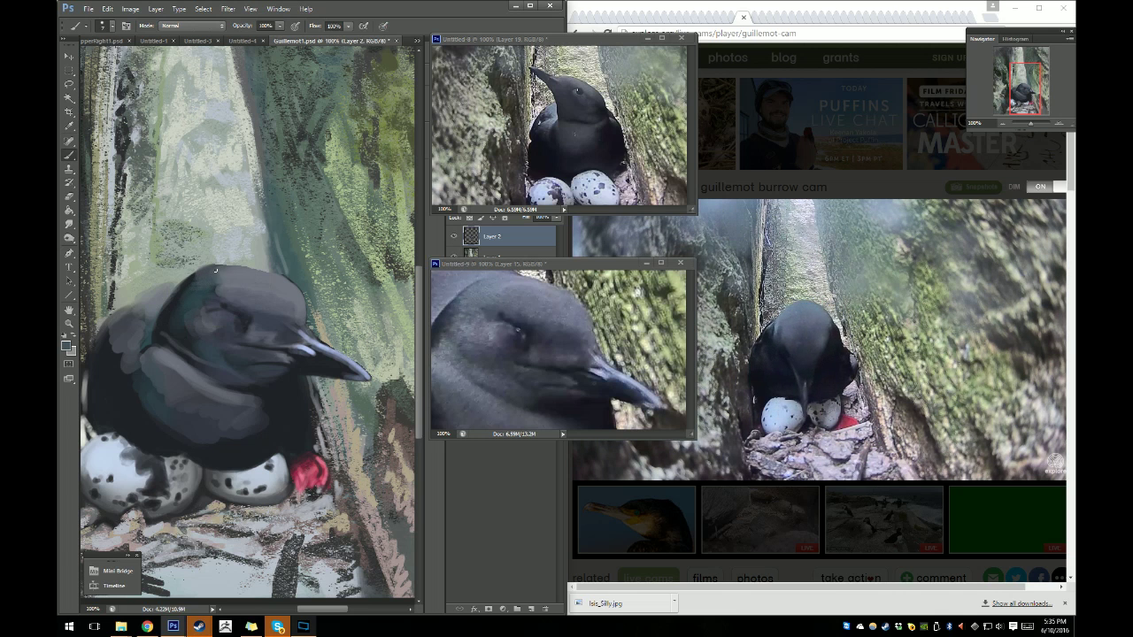
key(i)
click(213, 274)
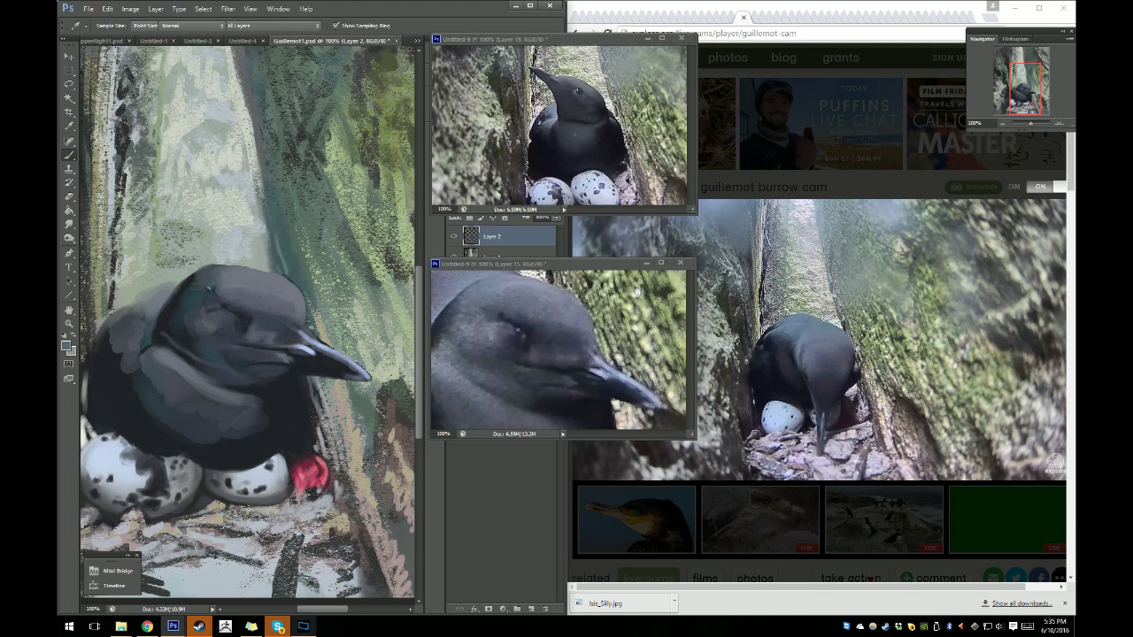
key(b)
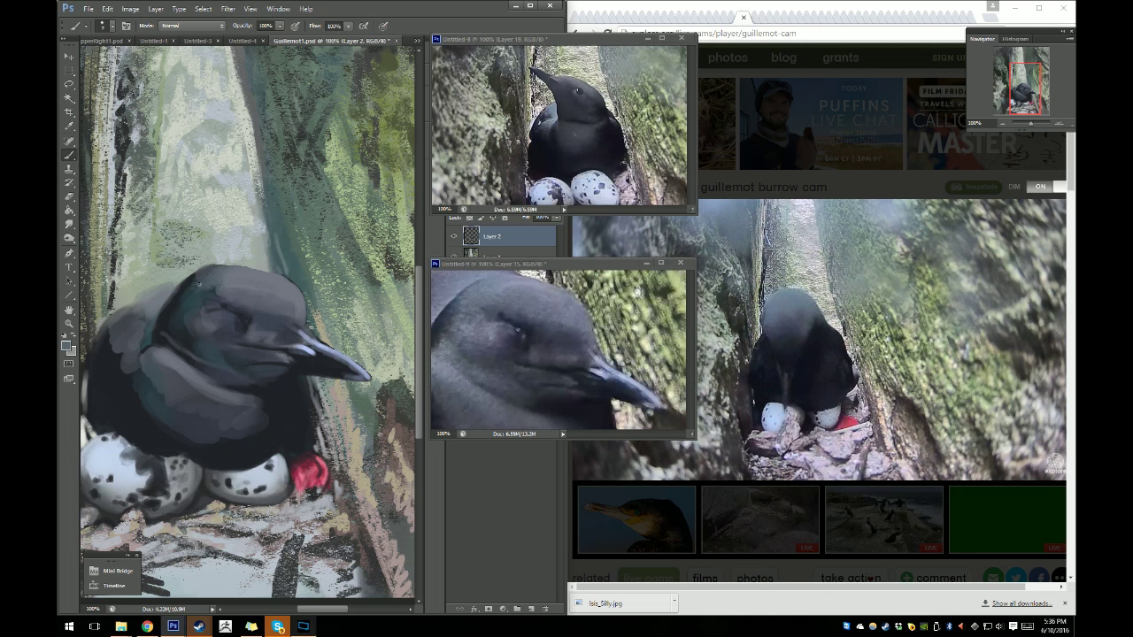
key(i)
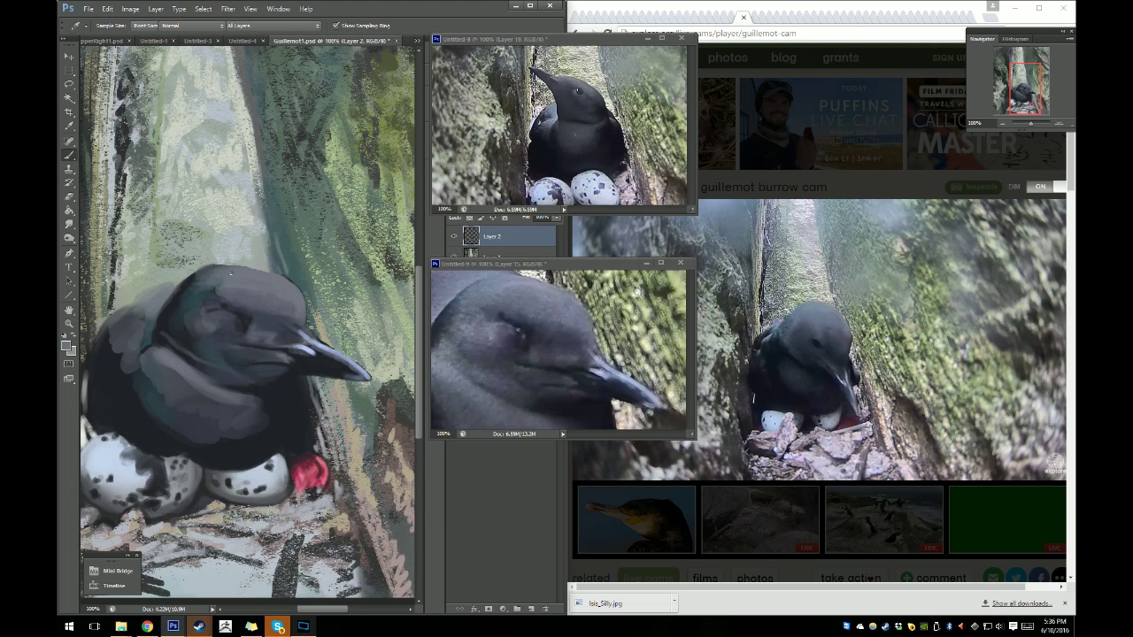
key(b)
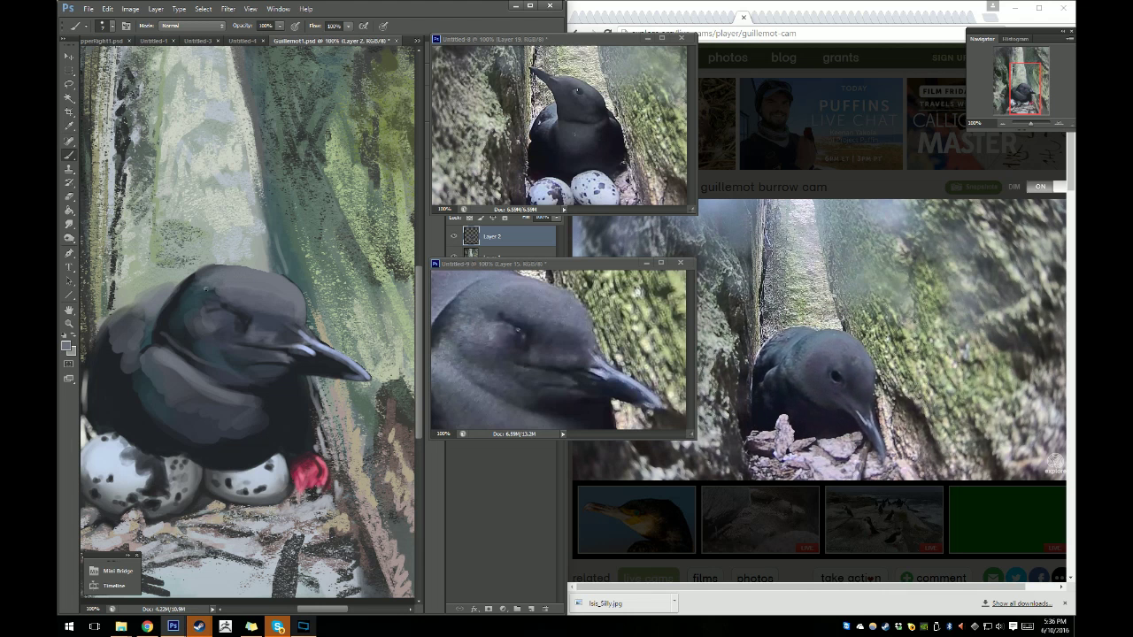
key(i)
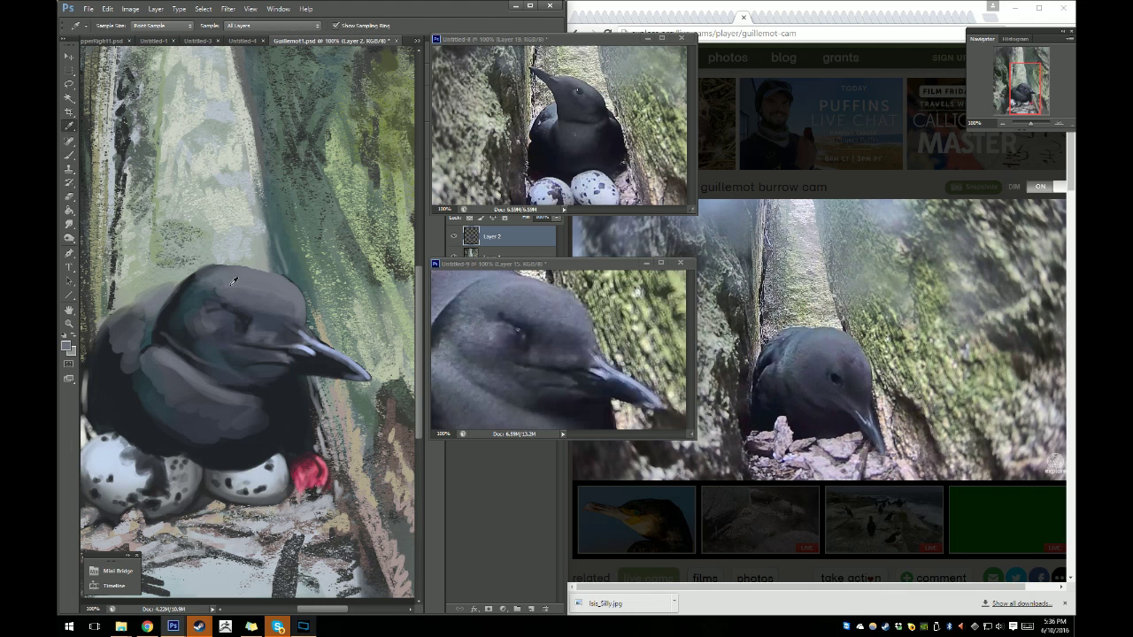
click(229, 284)
key(b)
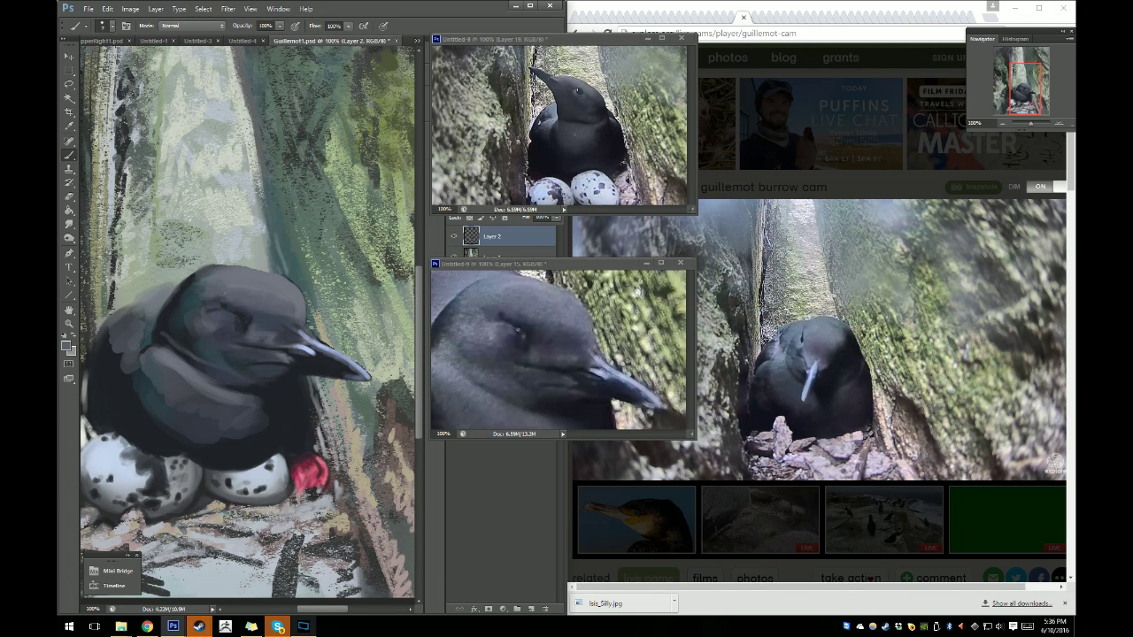
Sample several darker head greys and paint softer shading over the head.
key(i)
key(b)
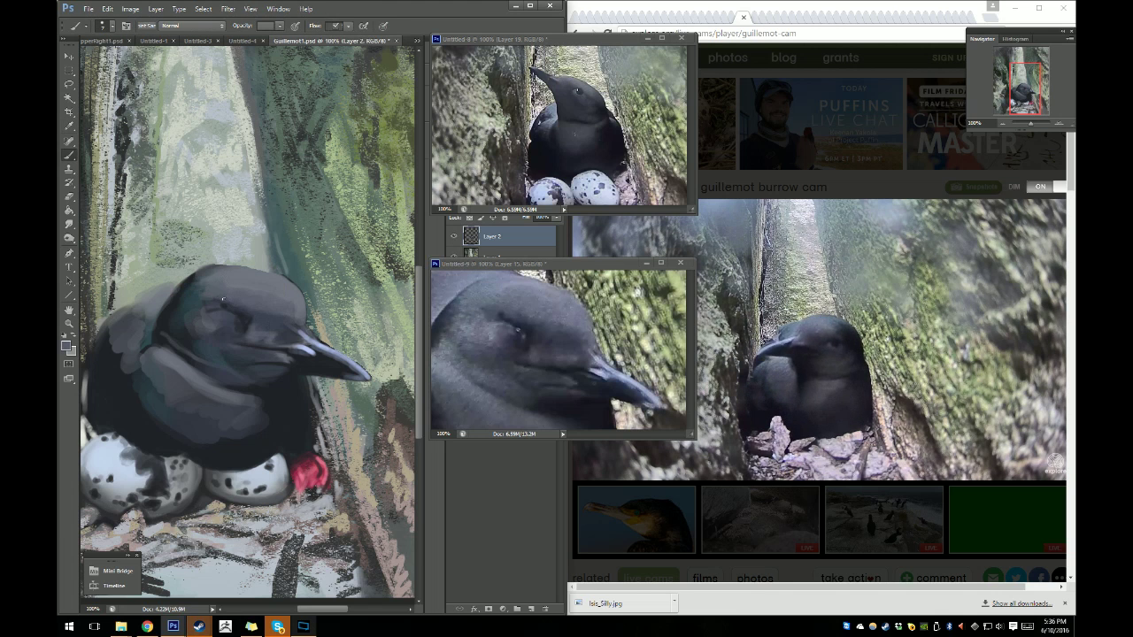
key(i)
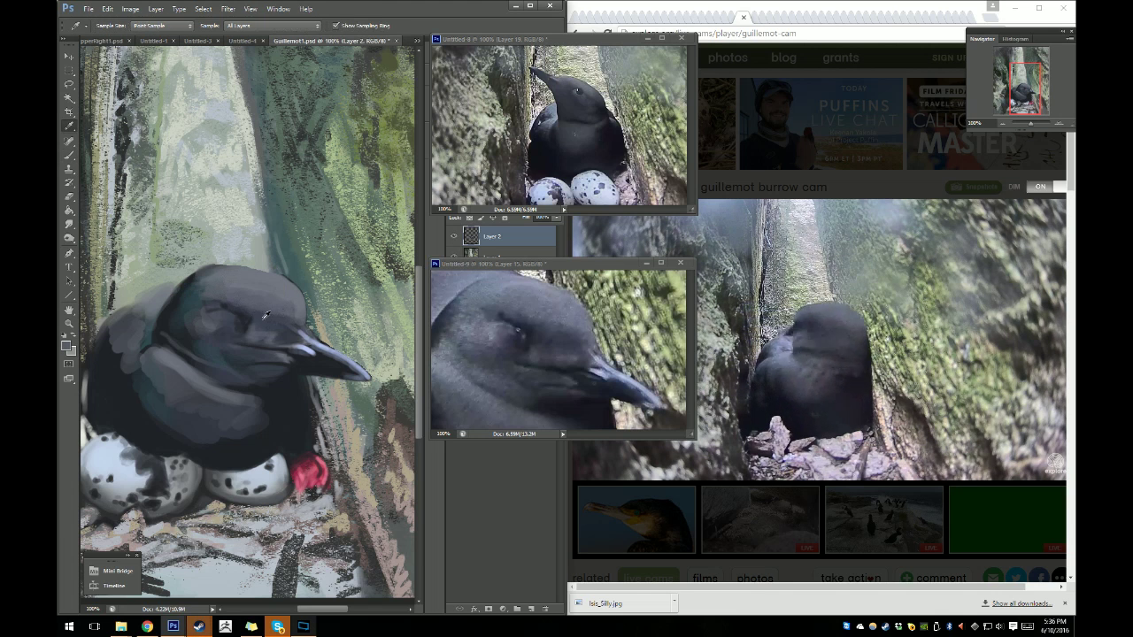
key(b)
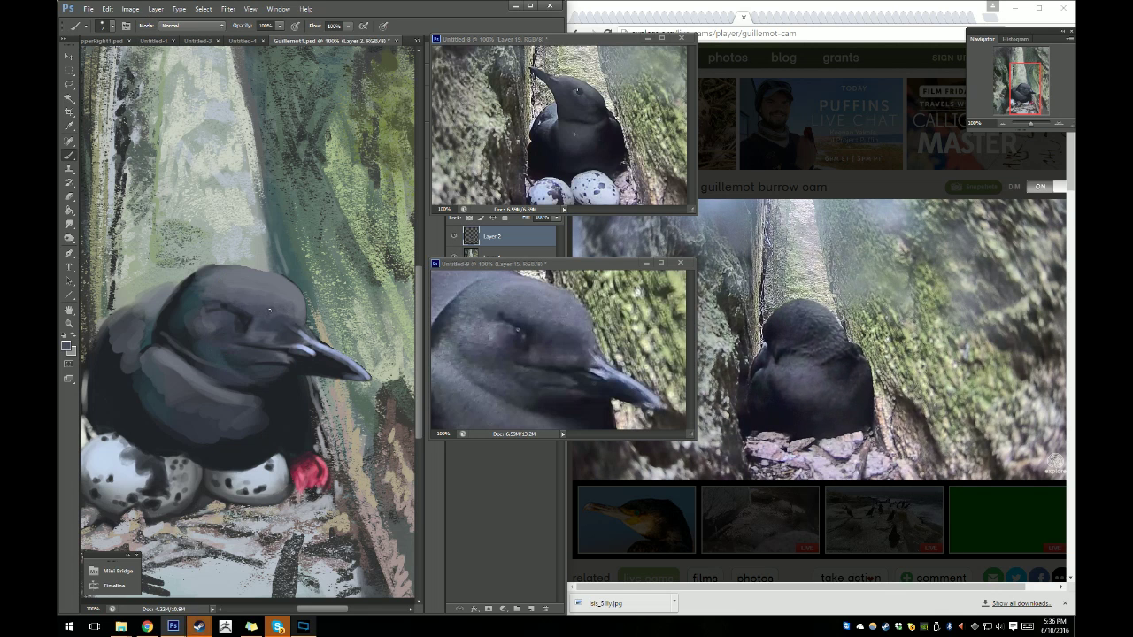
alt+click(262, 316)
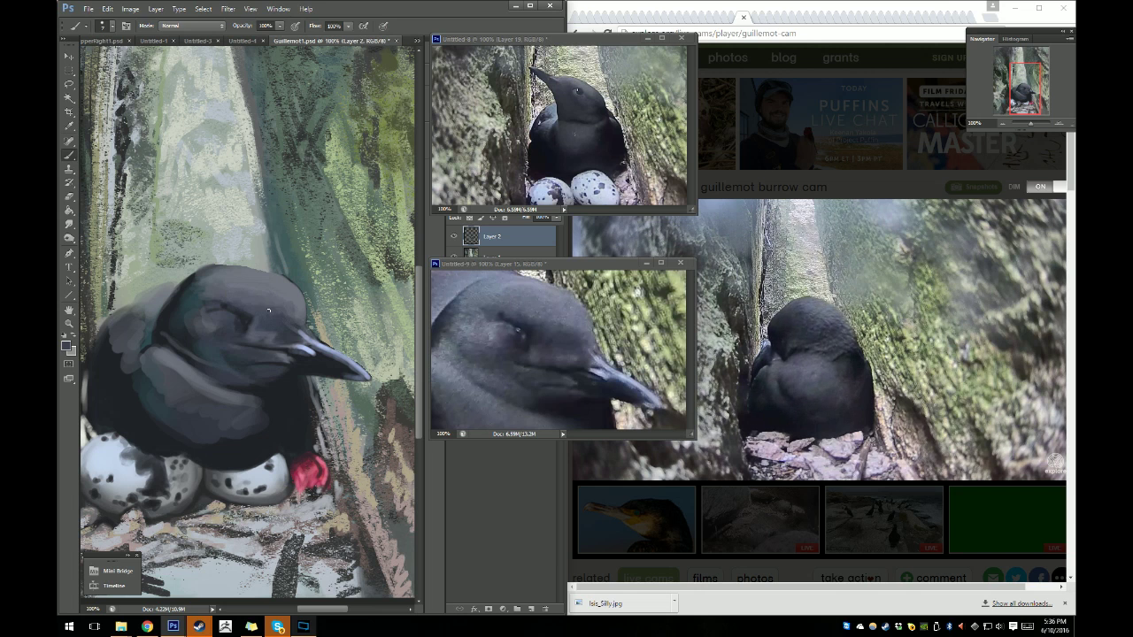
alt+click(272, 325)
alt+click(281, 333)
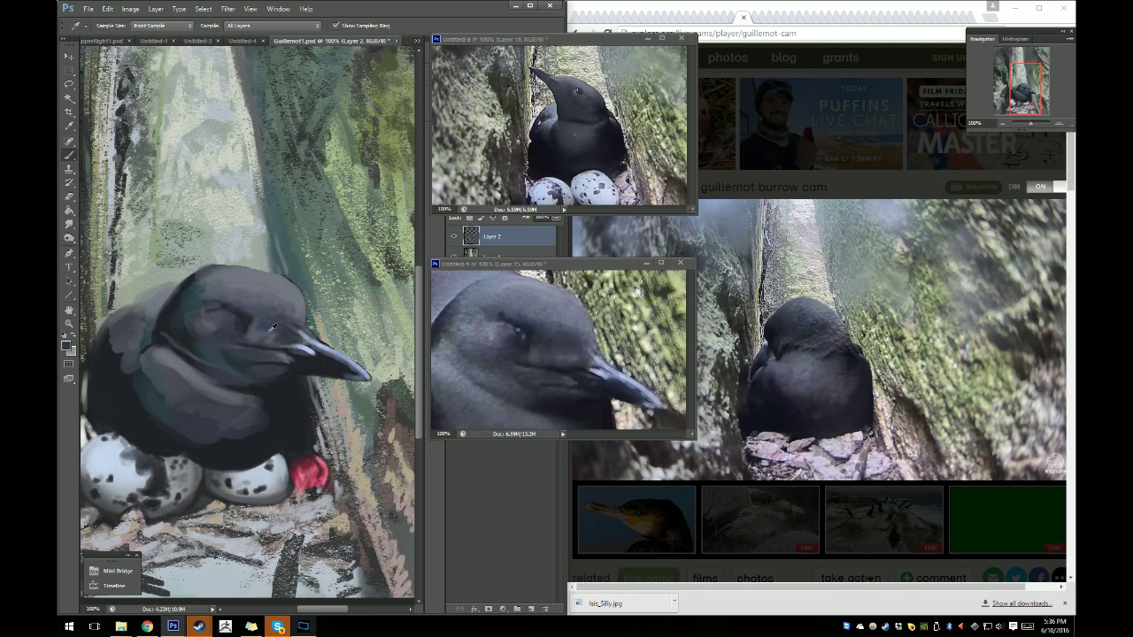
alt+click(272, 327)
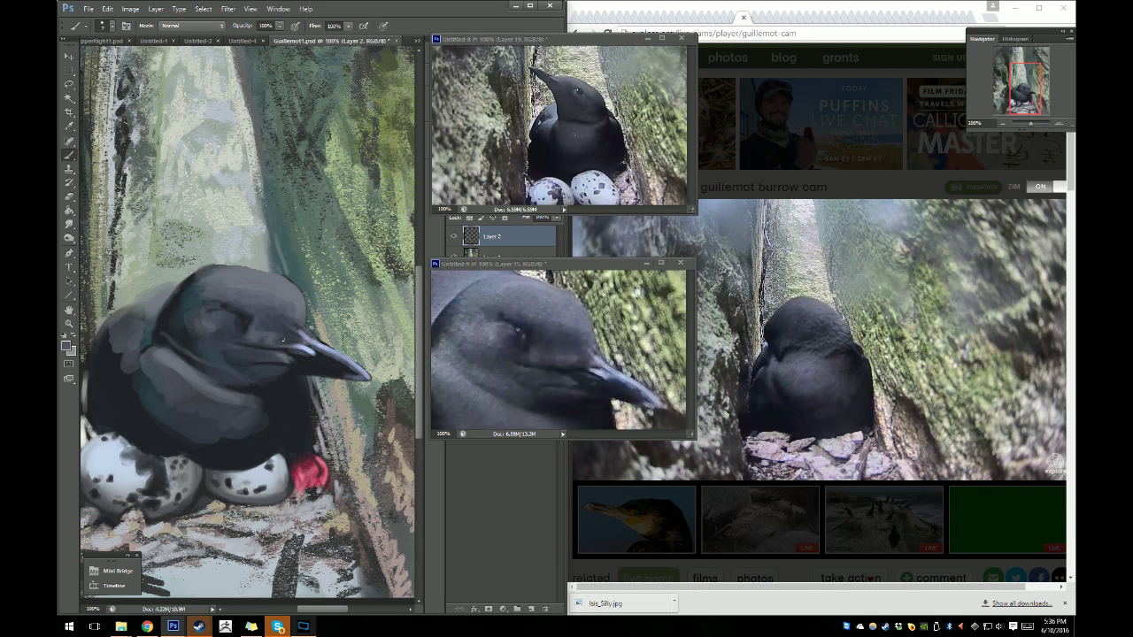
alt+click(292, 314)
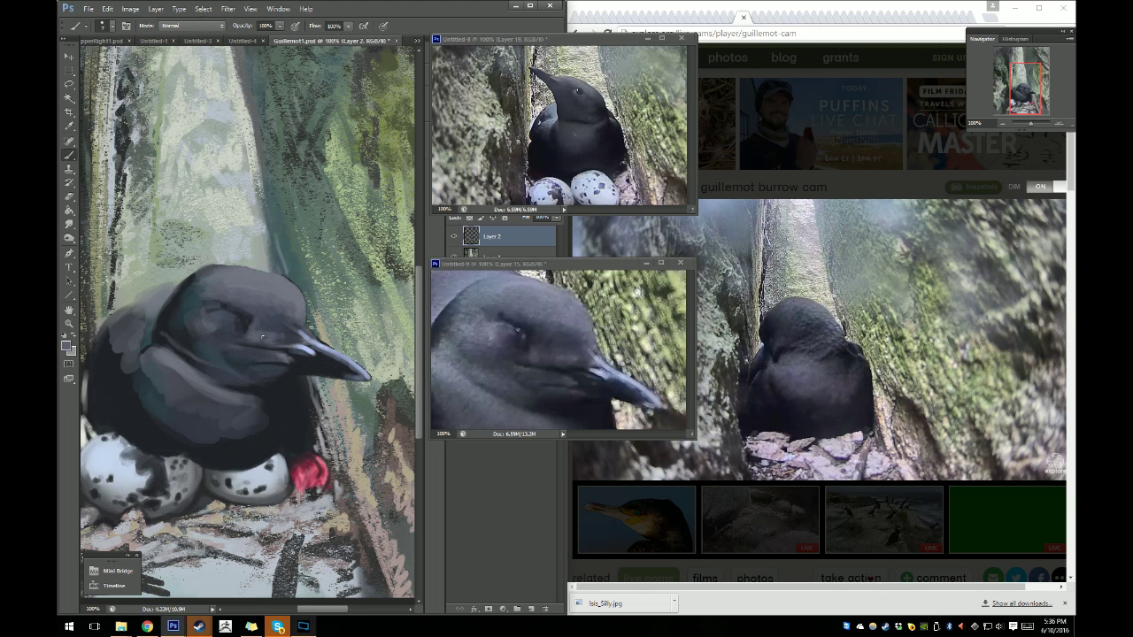
alt+click(258, 342)
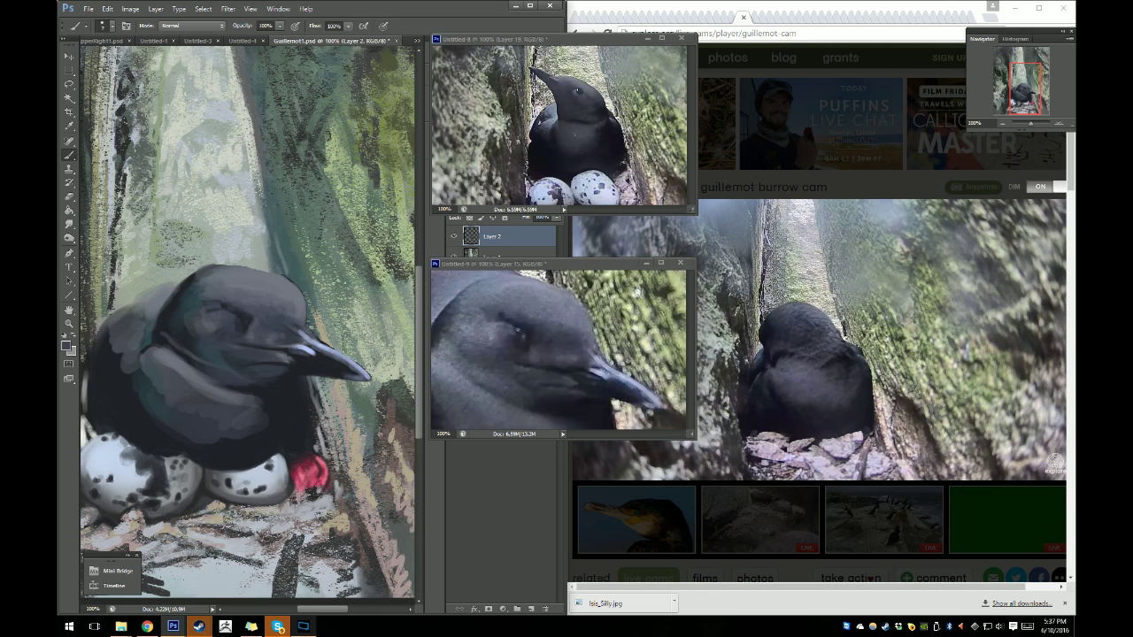
Recentre the bird and keep shading cheek and breast with canvas-sampled tones.
key(space)
drag(257, 367, 303, 309)
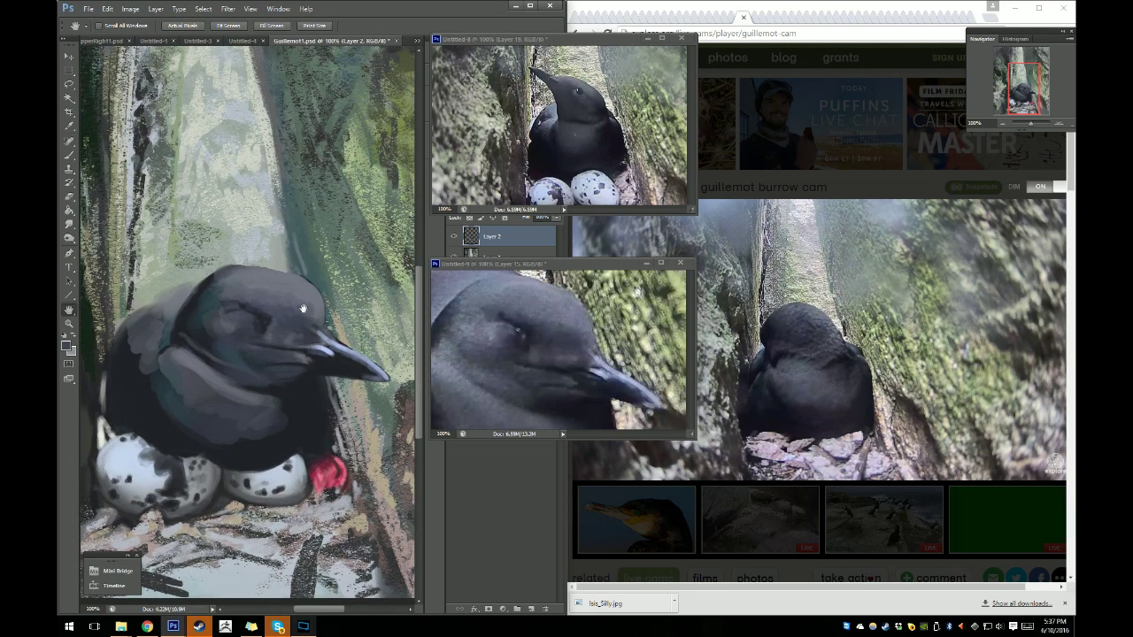
key(alt)
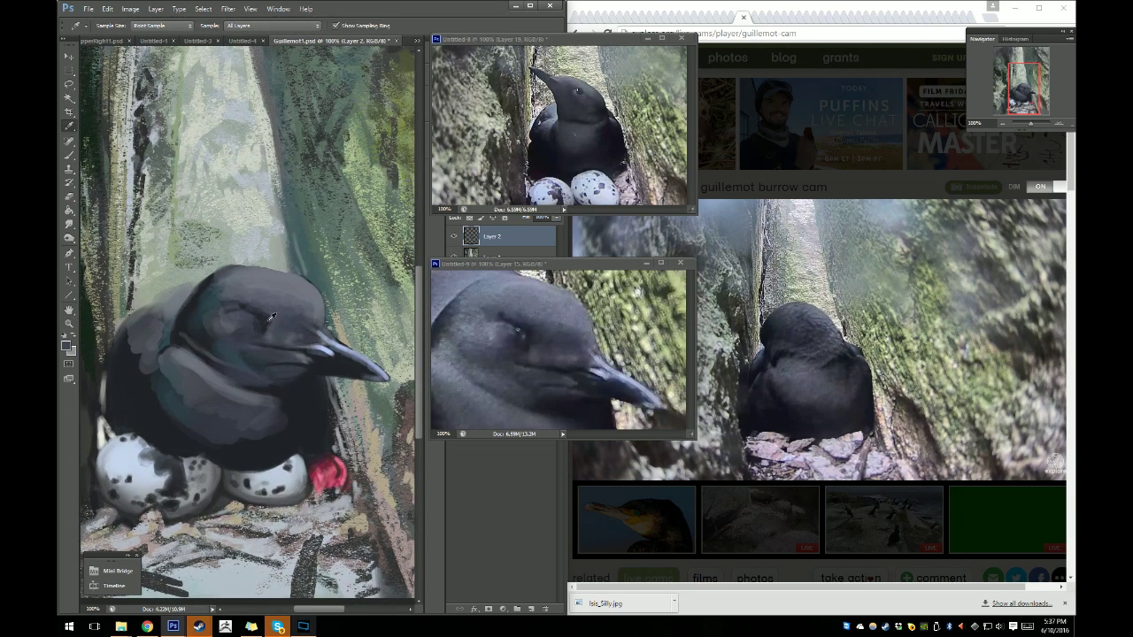
alt+click(303, 298)
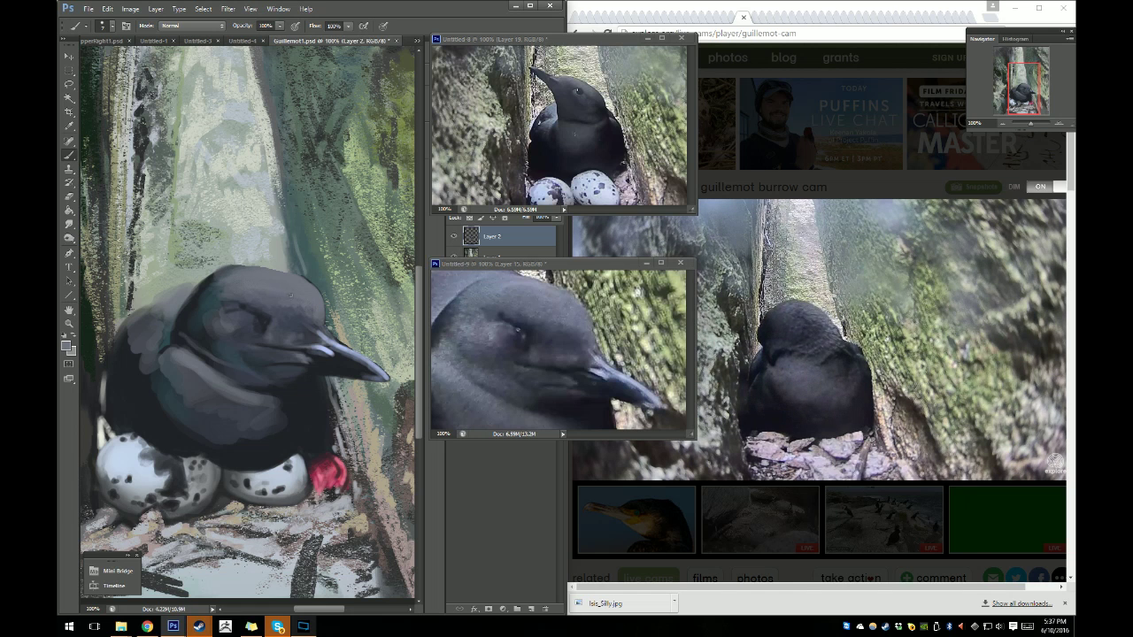
alt+click(227, 303)
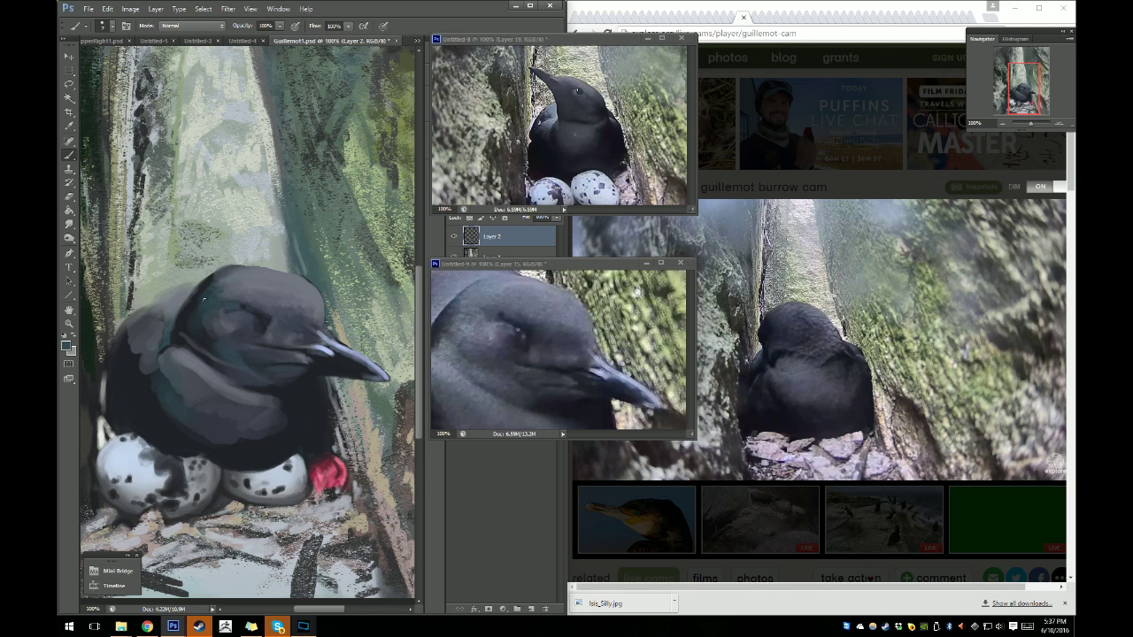
key(space)
drag(215, 300, 225, 303)
key(alt)
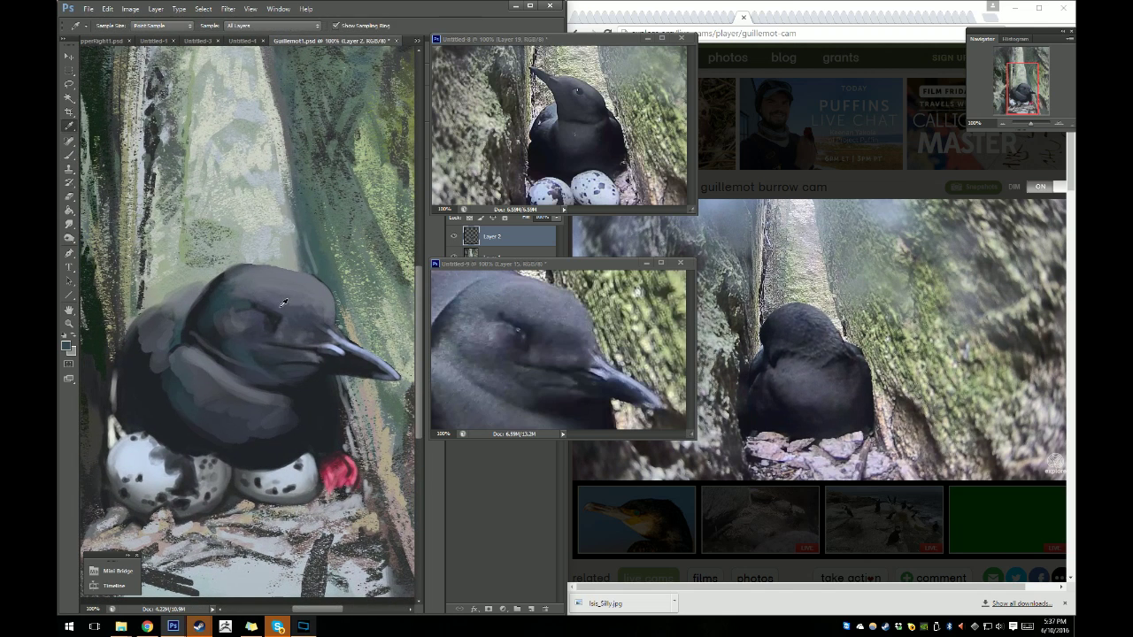
alt+click(283, 303)
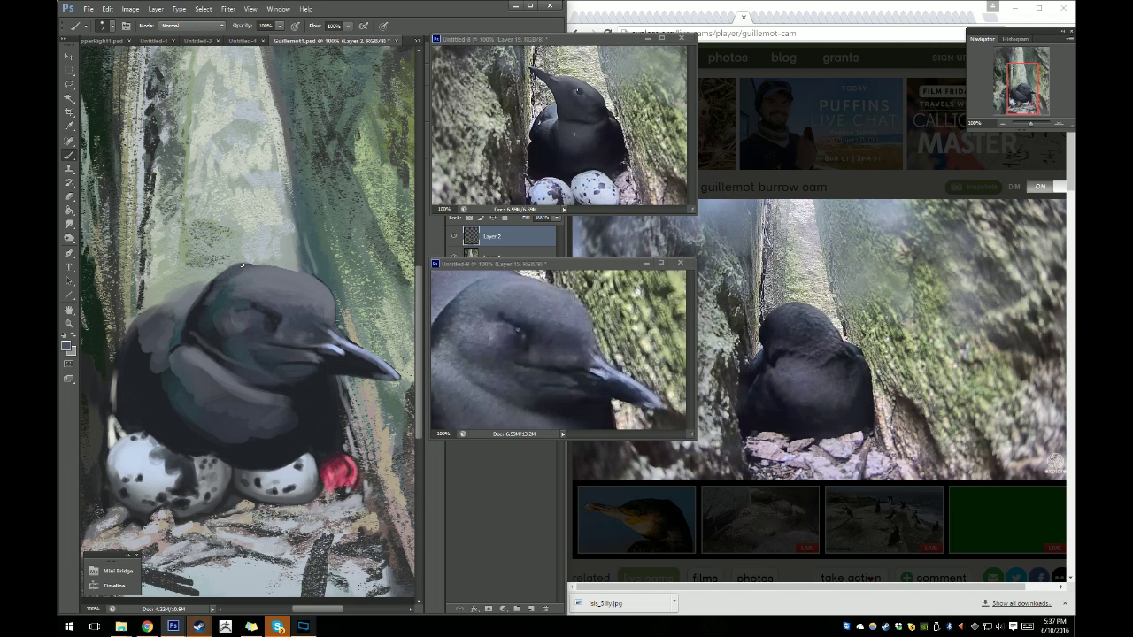
Erase touch-ups, repaint with a plumage grey, and pan the Untitled-9 reference to the face.
key(e)
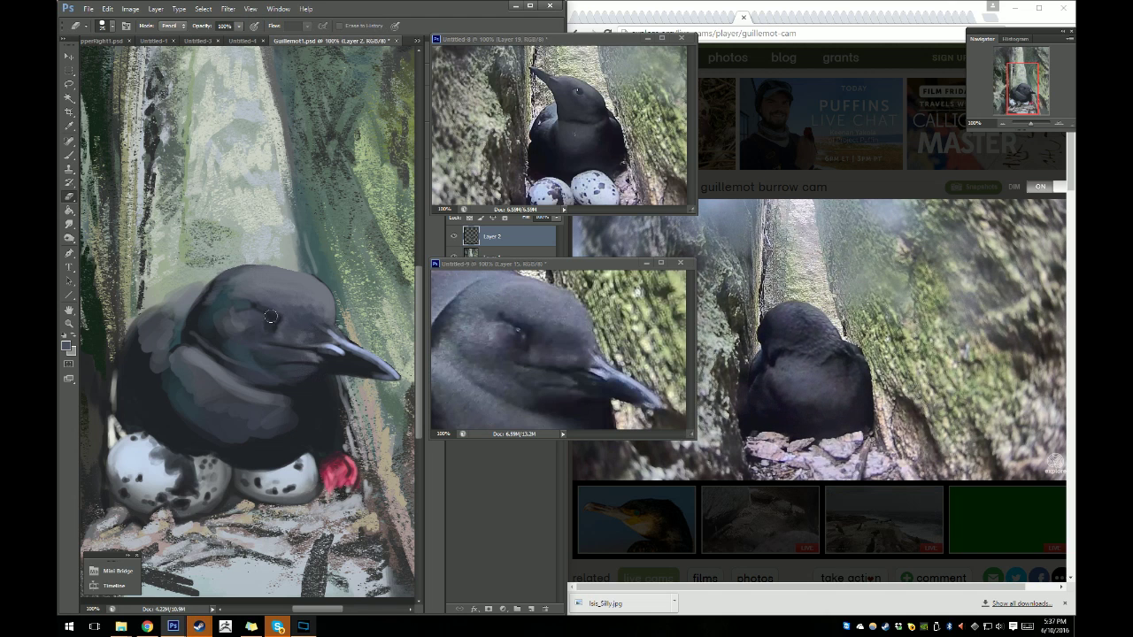
key(i)
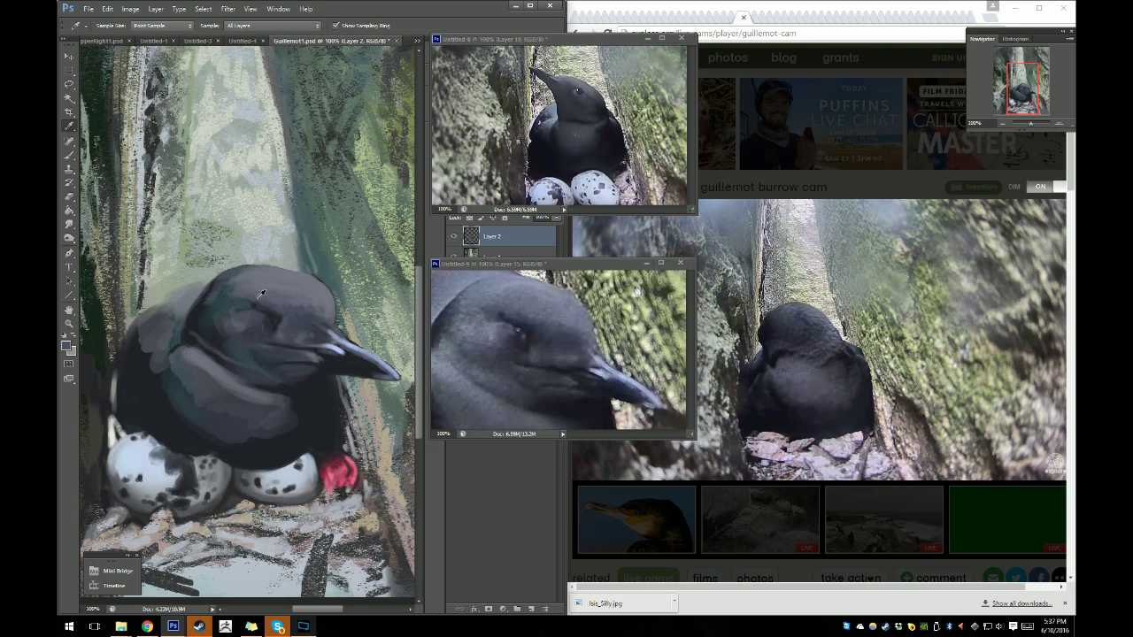
key(b)
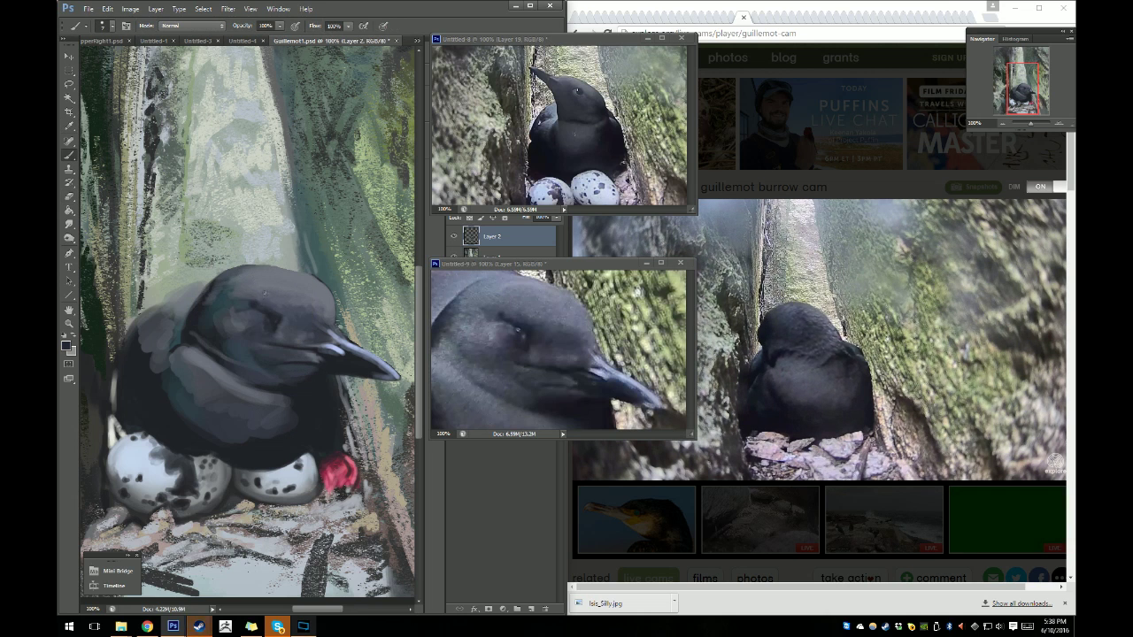
key(i)
click(232, 290)
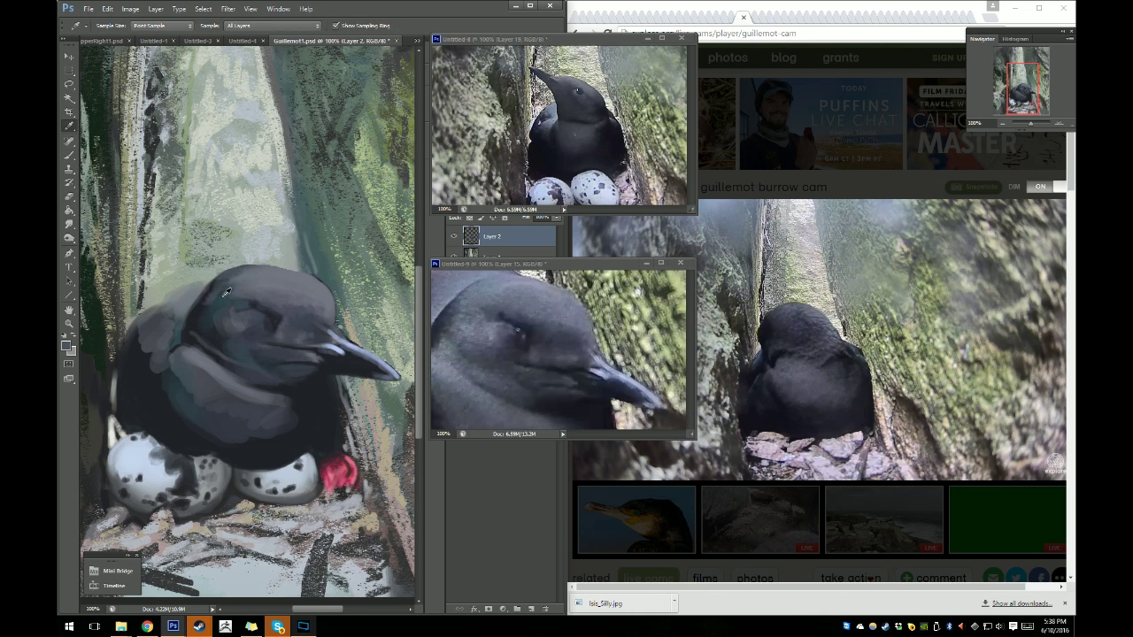
alt+click(237, 289)
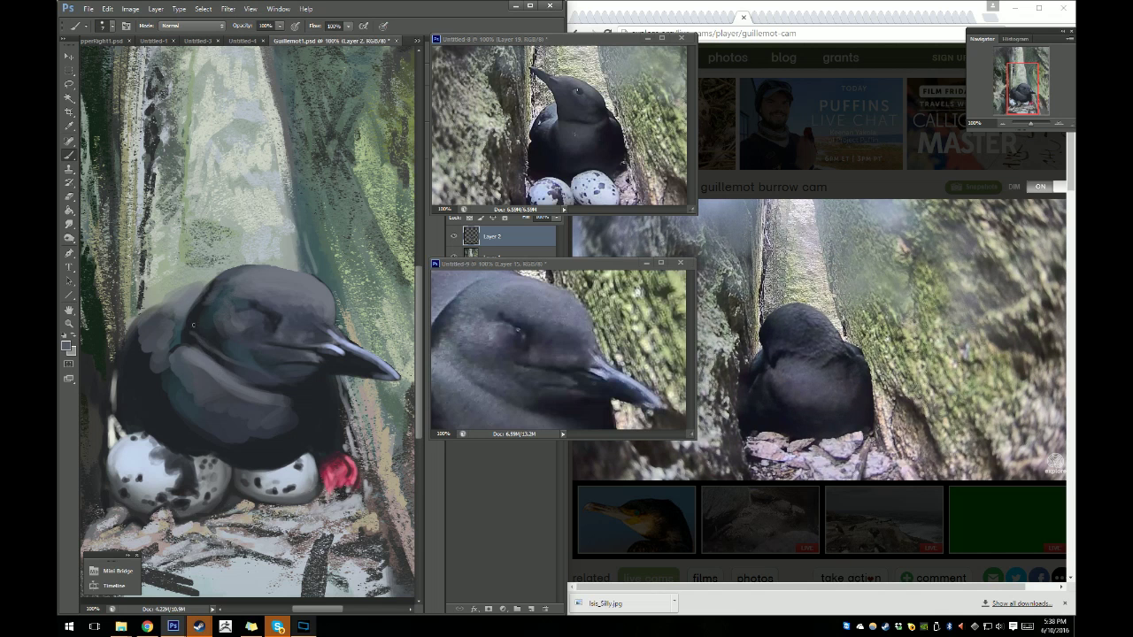
key(i)
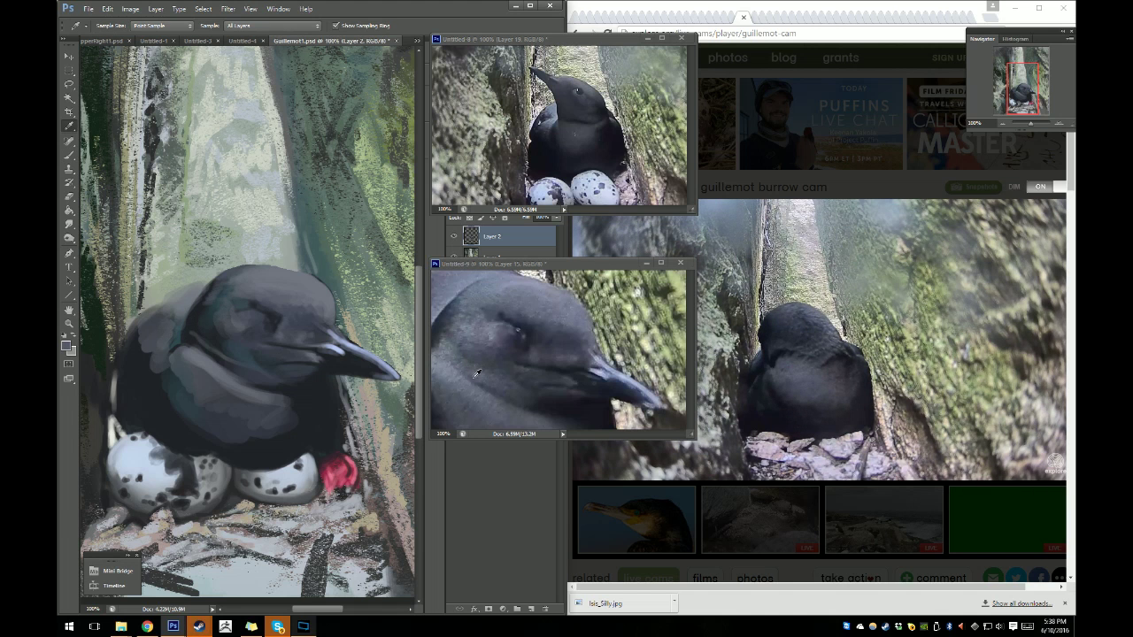
key(space)
mouse_move(472, 373)
mouse_down()
mouse_move(567, 326)
mouse_move(550, 380)
mouse_up()
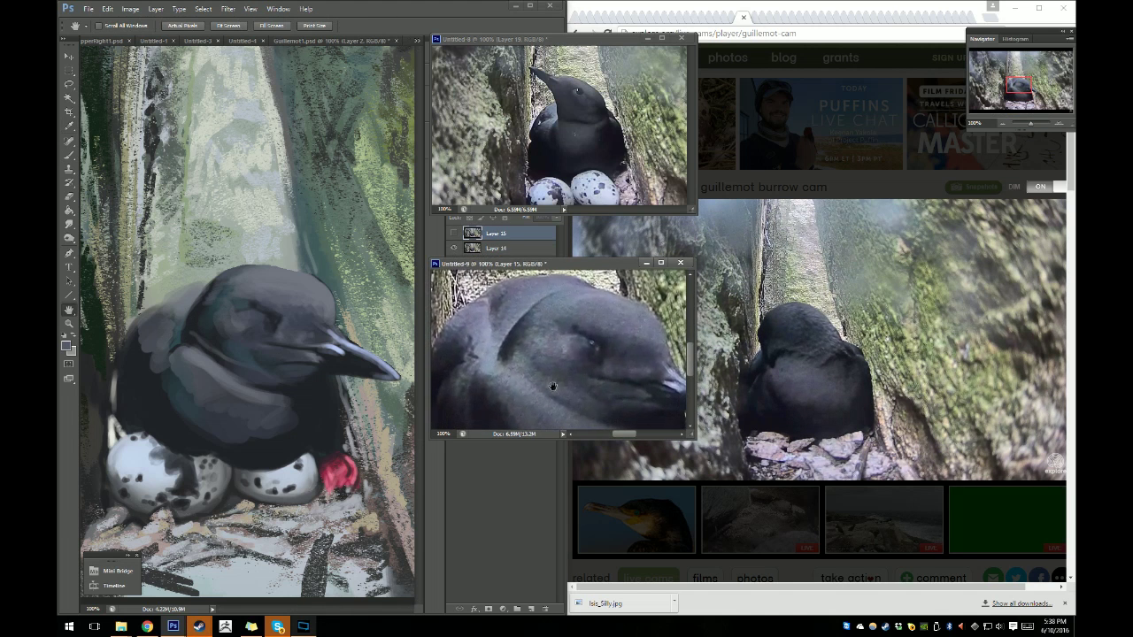
Back on the painting, check brush presets and paint with a darker sampled tone.
click(177, 372)
key(b)
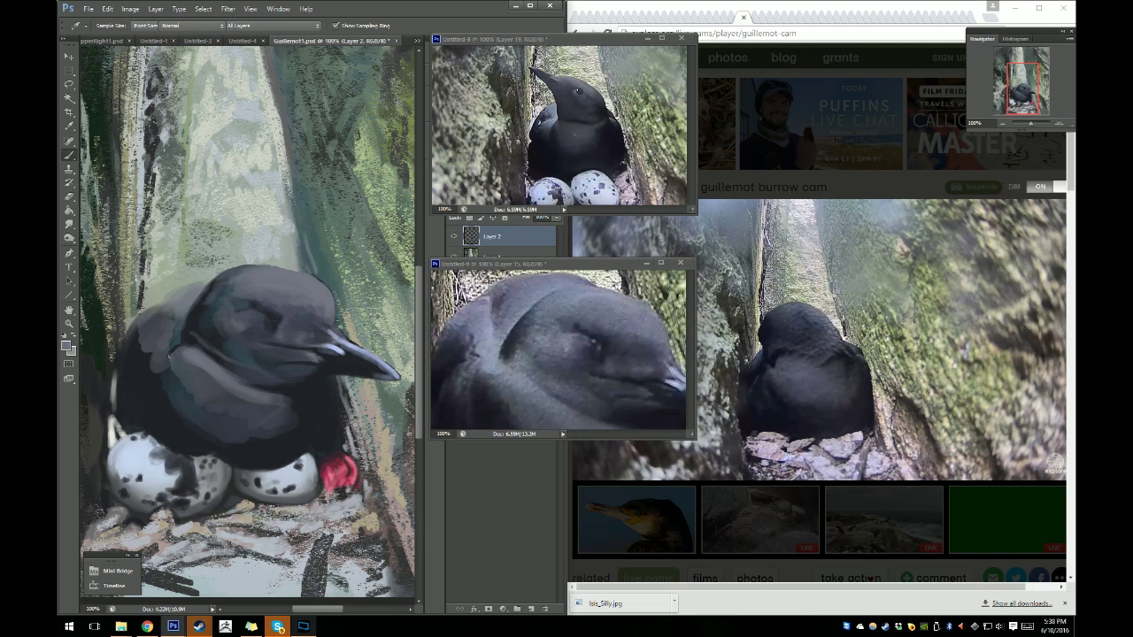
right_click(169, 355)
key(Escape)
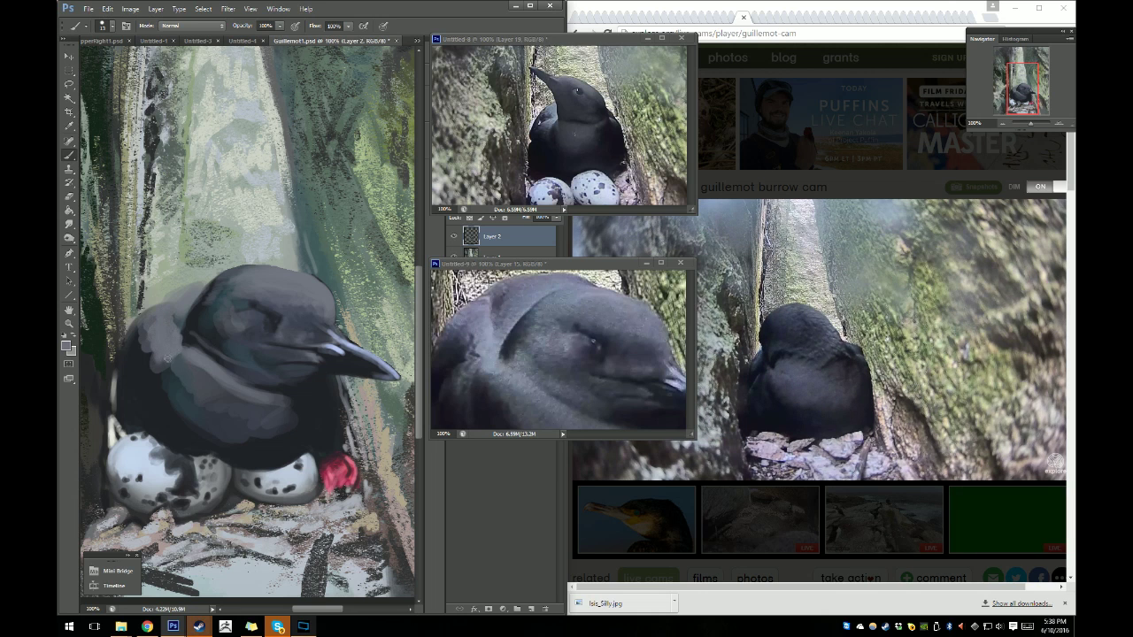
key(i)
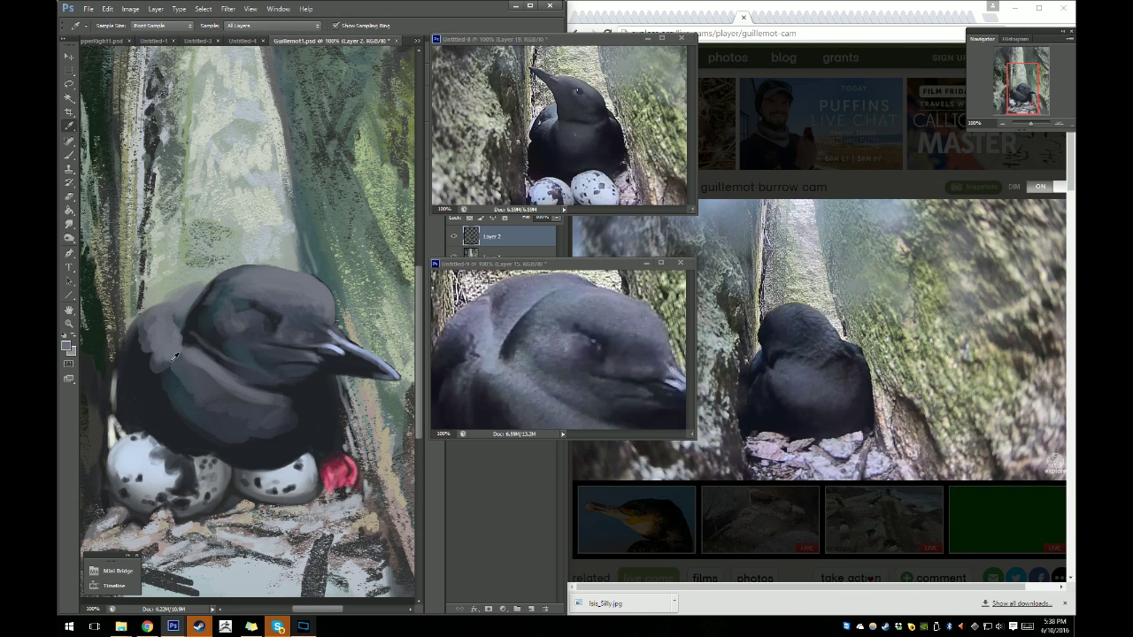
click(158, 363)
key(b)
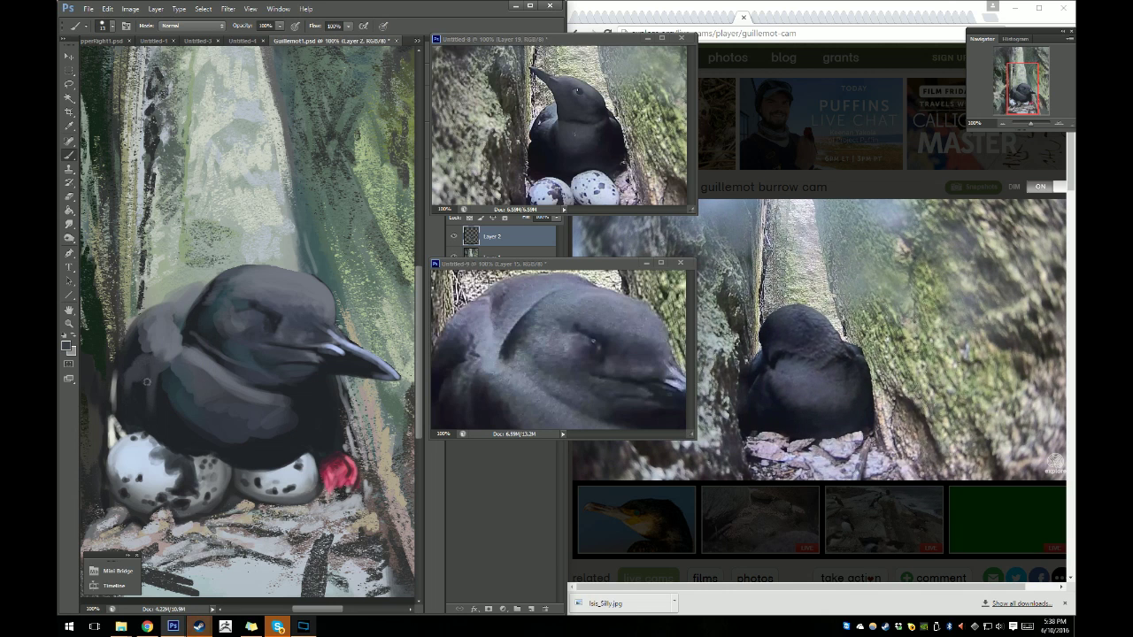
Pan the painting and the close-up reference to compare the bird's body and face.
key(h)
drag(294, 411, 283, 388)
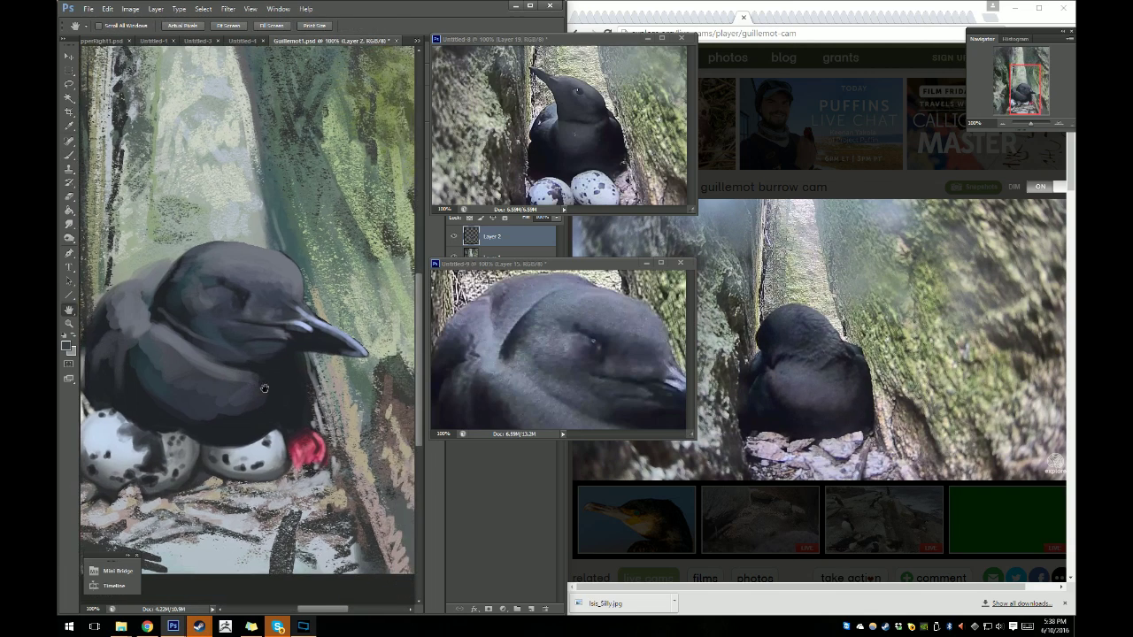
click(617, 385)
mouse_move(617, 385)
mouse_down()
mouse_move(589, 336)
mouse_move(607, 329)
mouse_up()
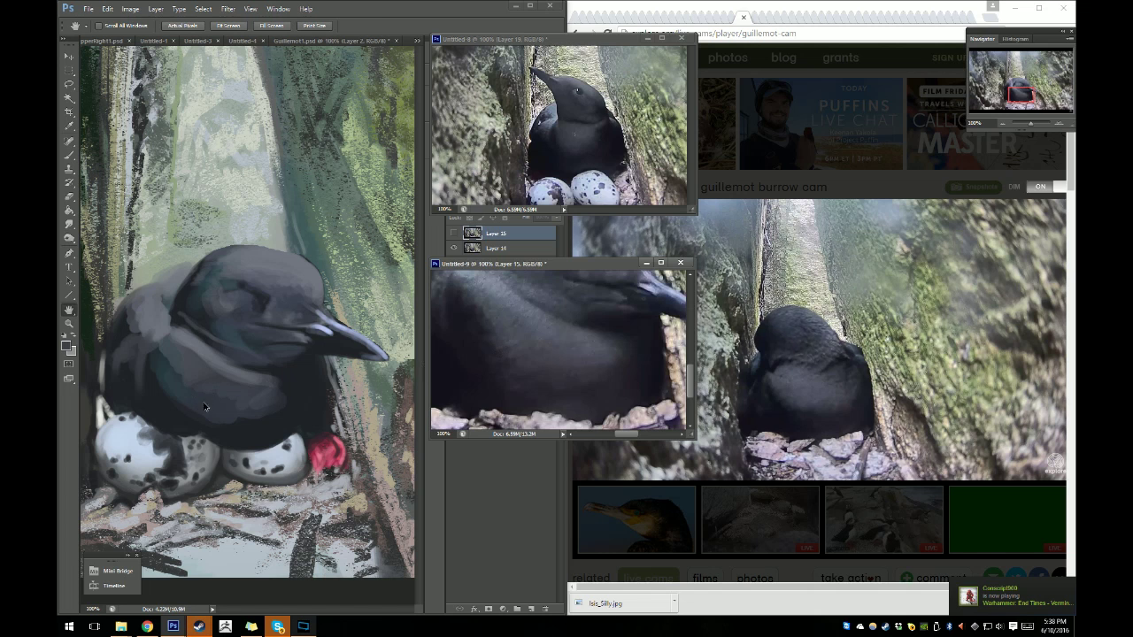
click(413, 364)
key(b)
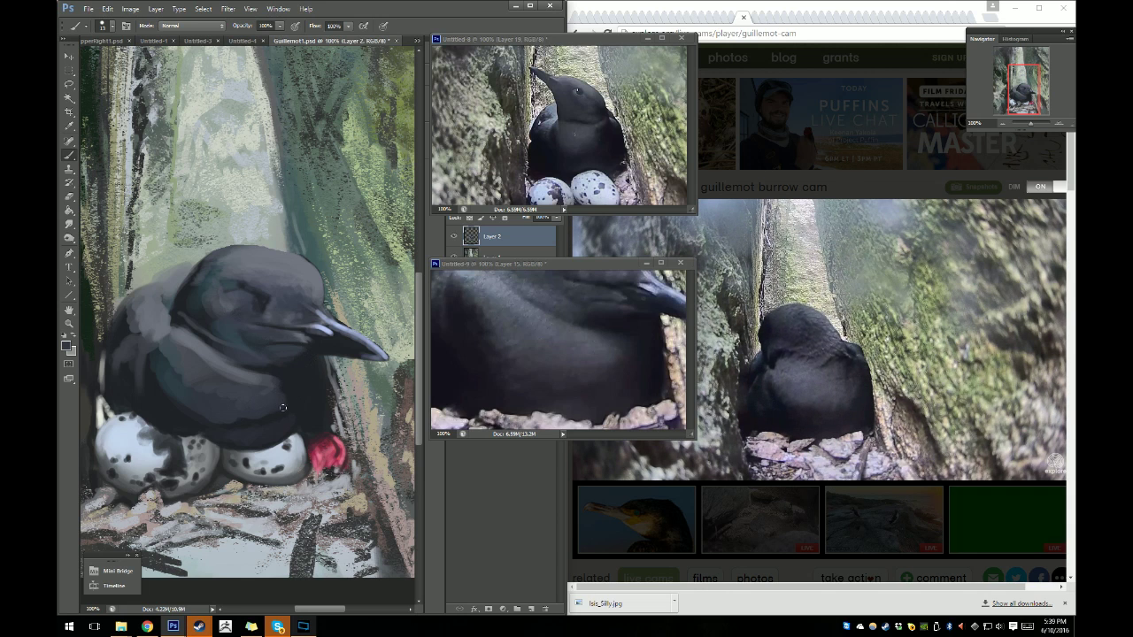
key(h)
drag(286, 392, 295, 419)
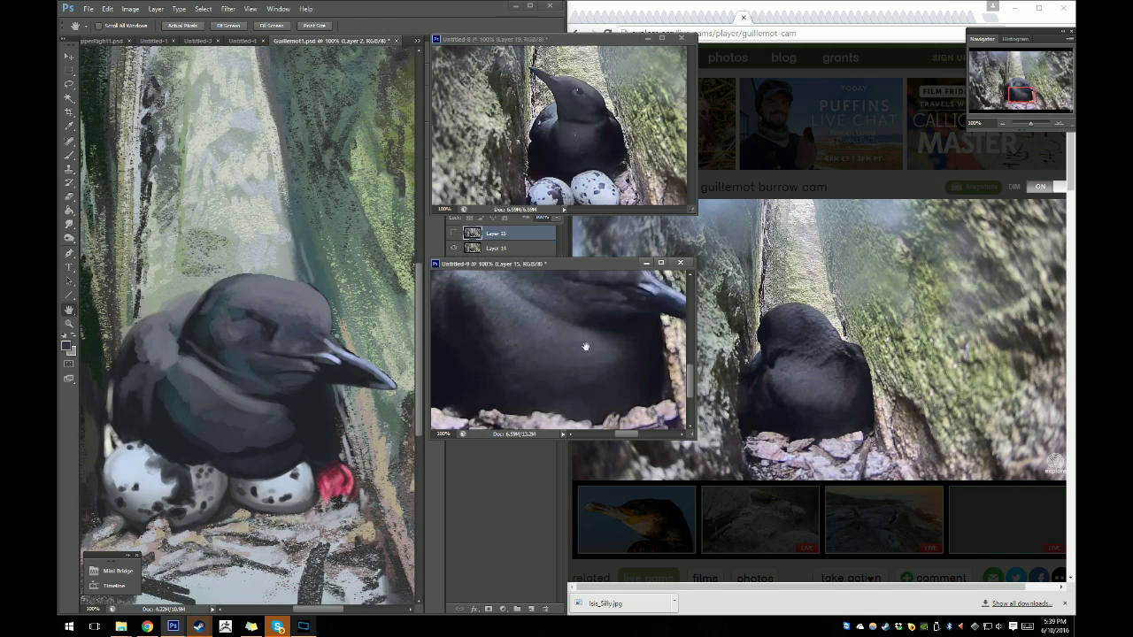
drag(587, 341, 581, 378)
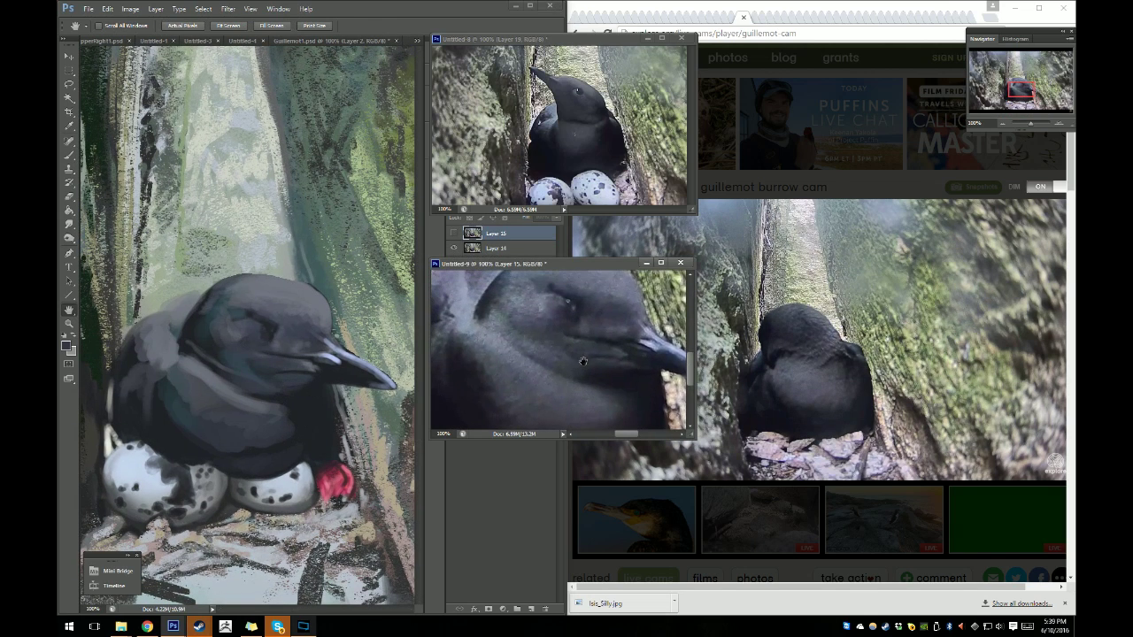
click(288, 378)
Sample the head's grey and shrink the brush for finer head painting.
key(i)
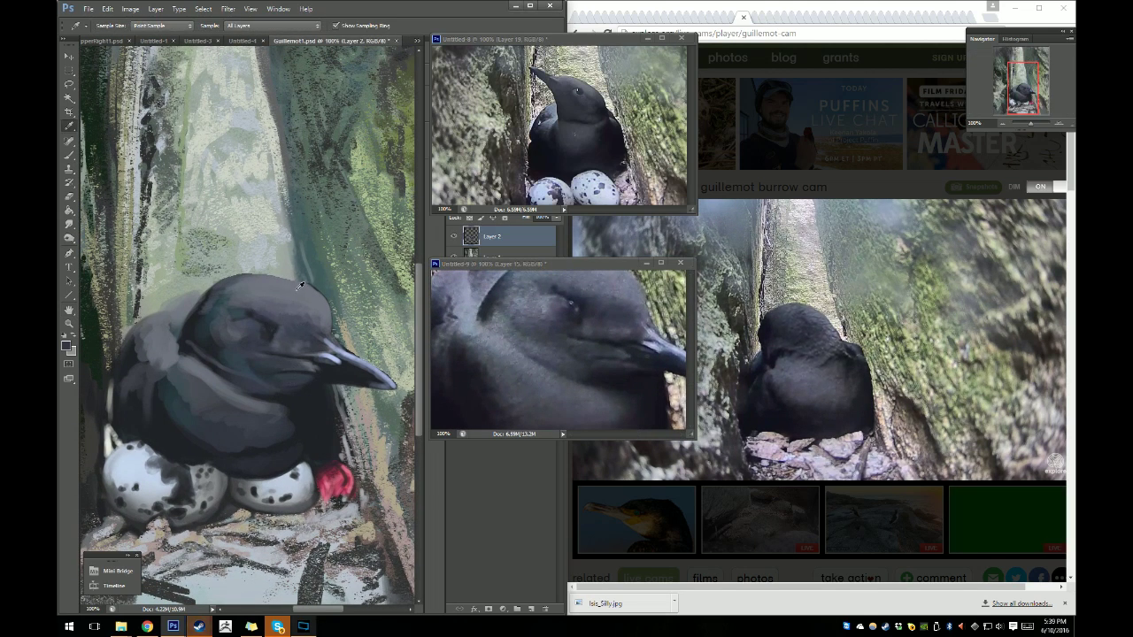
click(297, 289)
key(b)
right_click(285, 334)
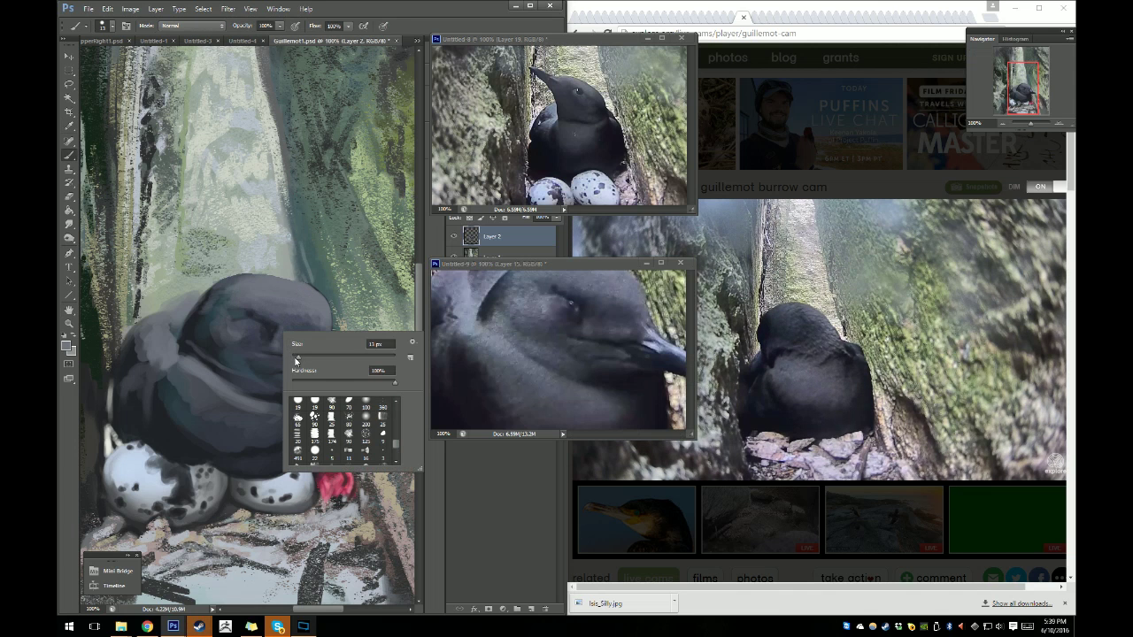
drag(302, 358, 294, 357)
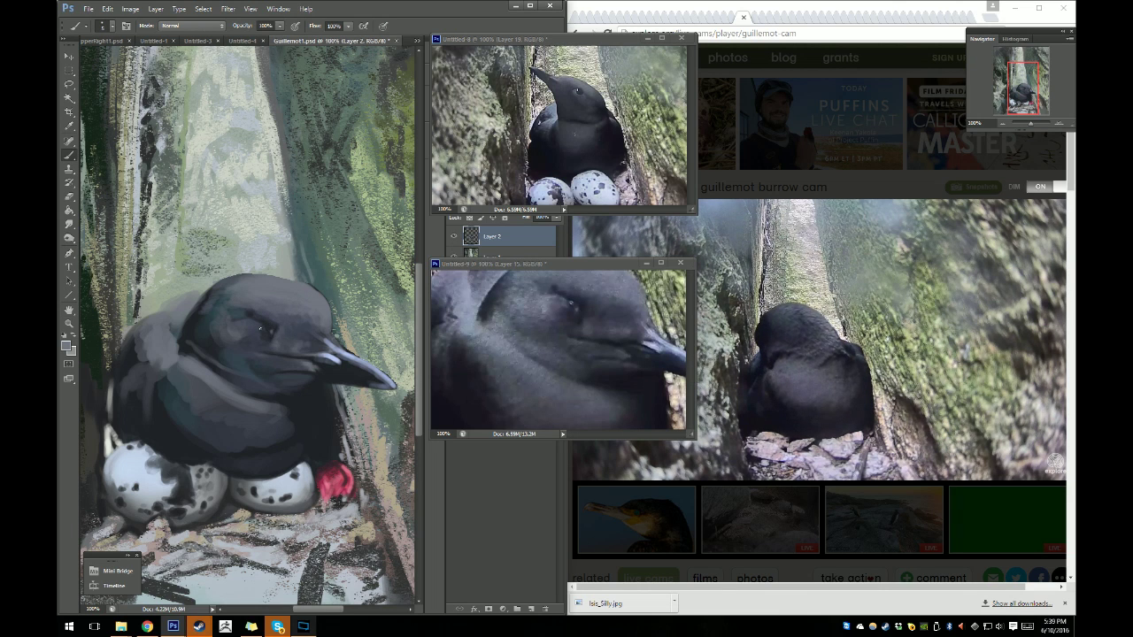
Set a near-white foreground colour and zoom in on the bird's head.
click(67, 345)
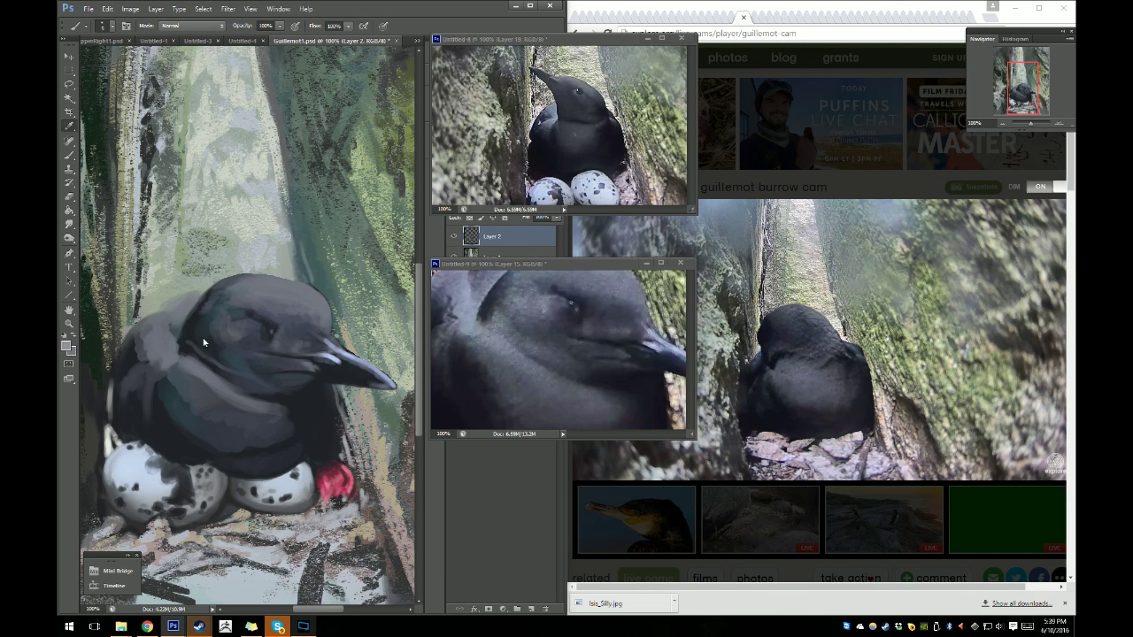
click(601, 158)
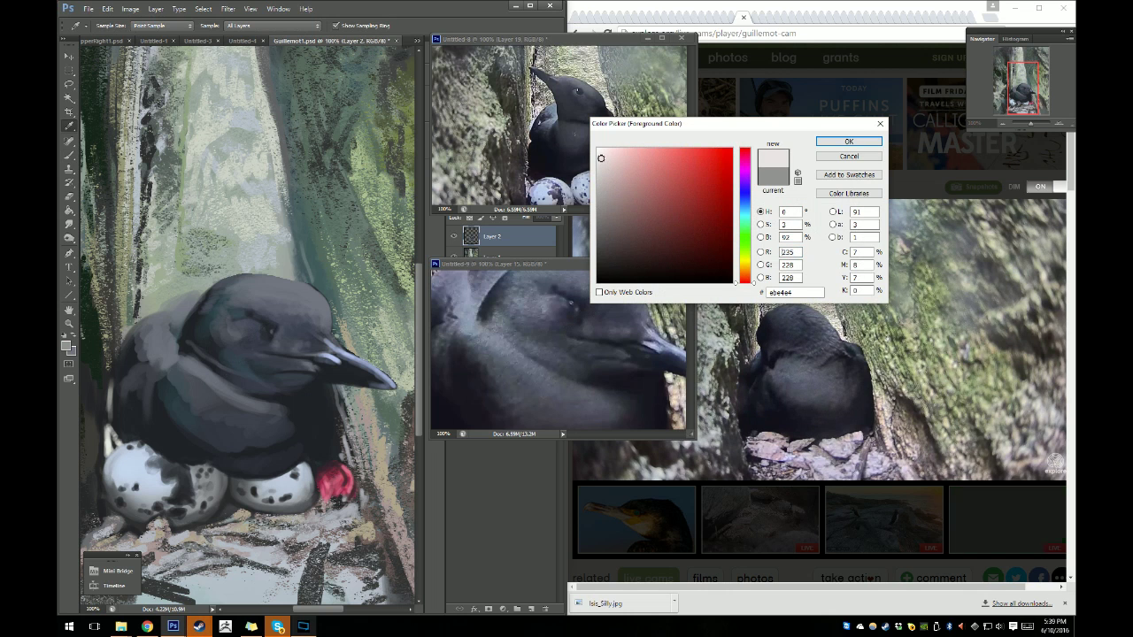
key(Return)
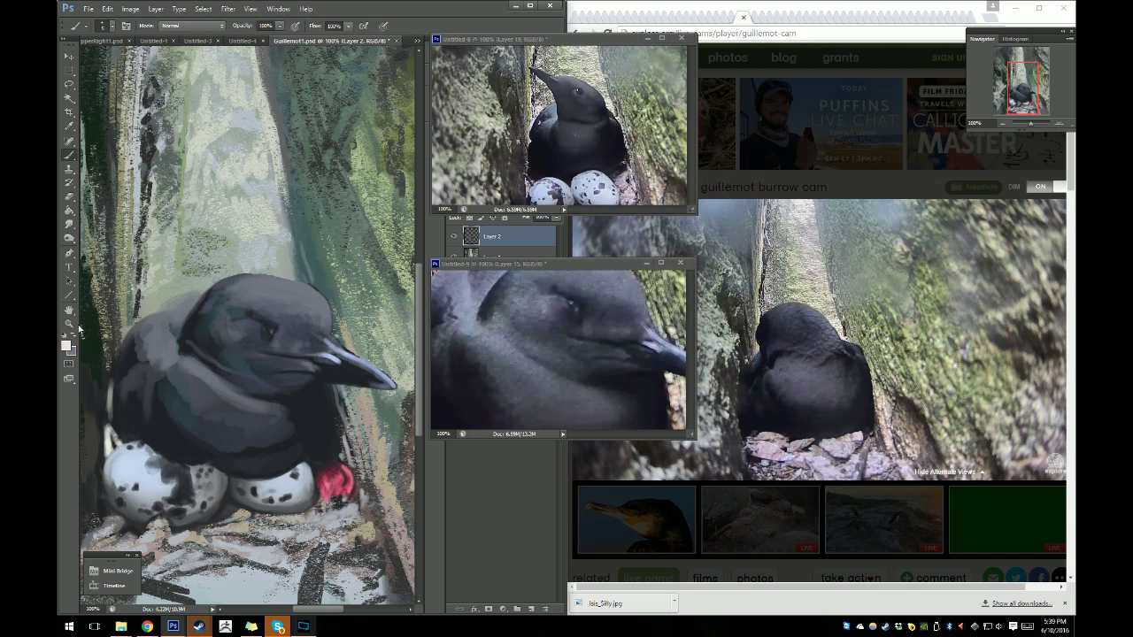
key(z)
click(278, 346)
Reduce the brush to a few pixels for the eye detail.
key(b)
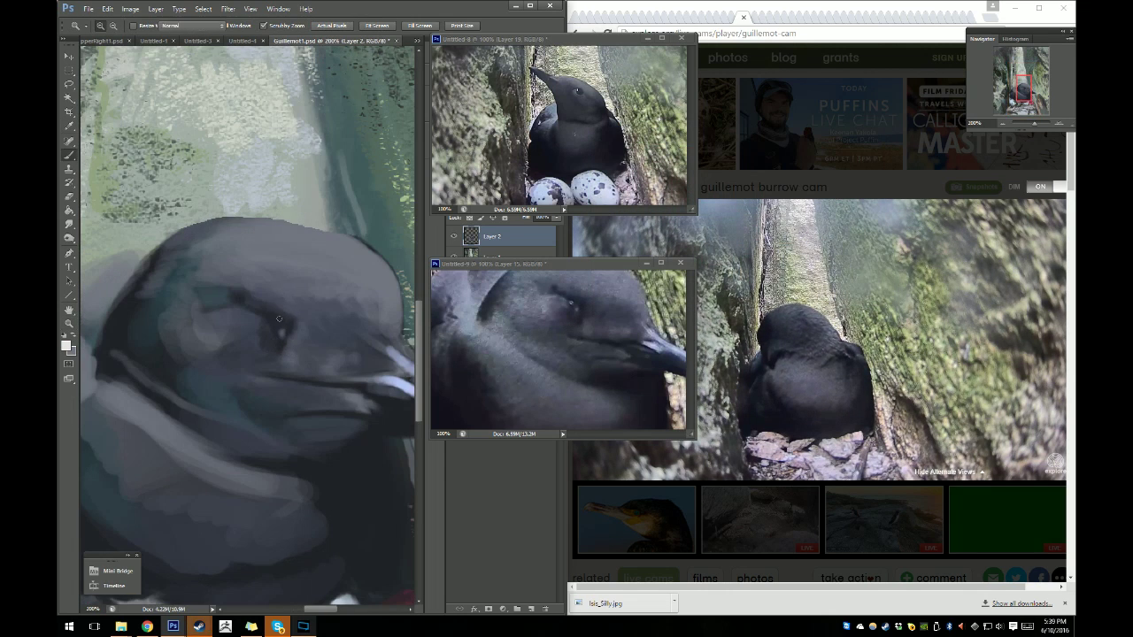
right_click(306, 351)
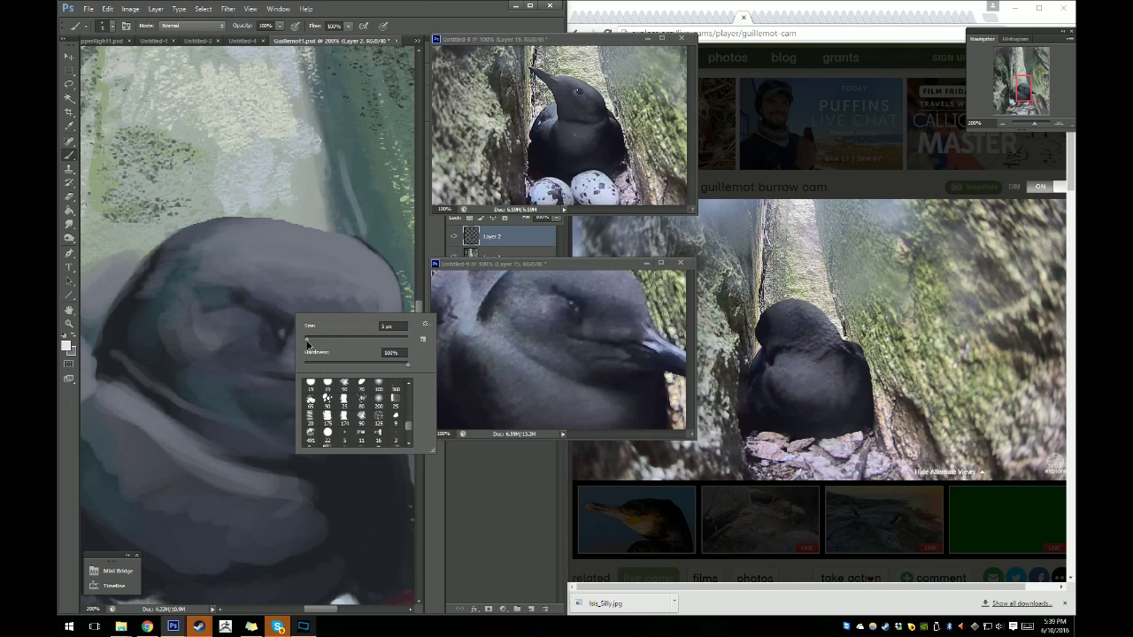
click(307, 344)
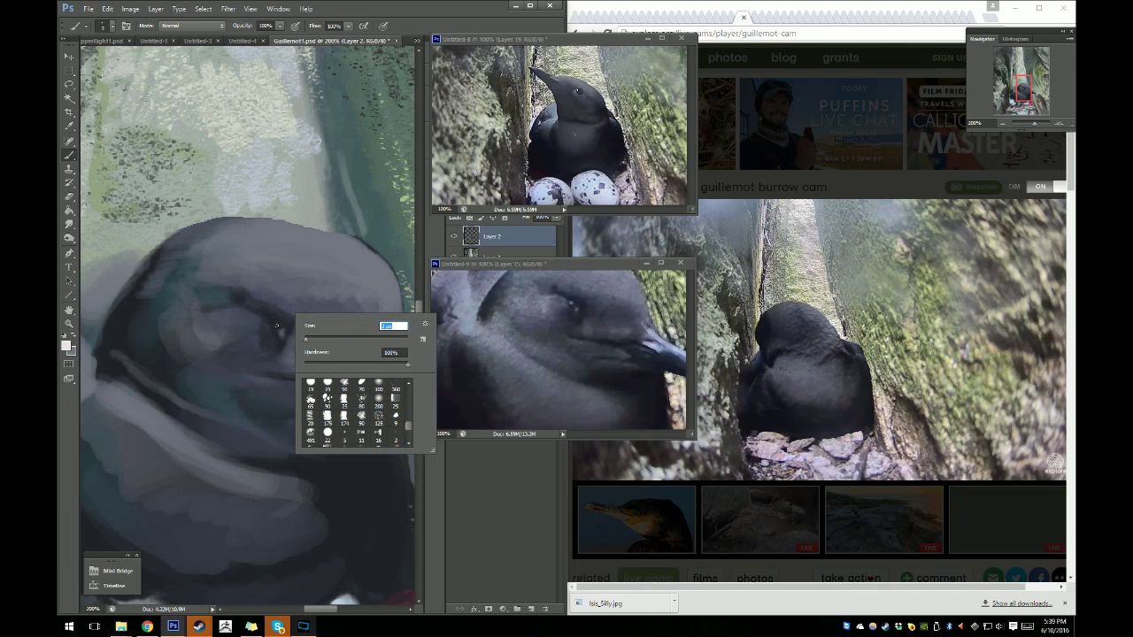
key(Return)
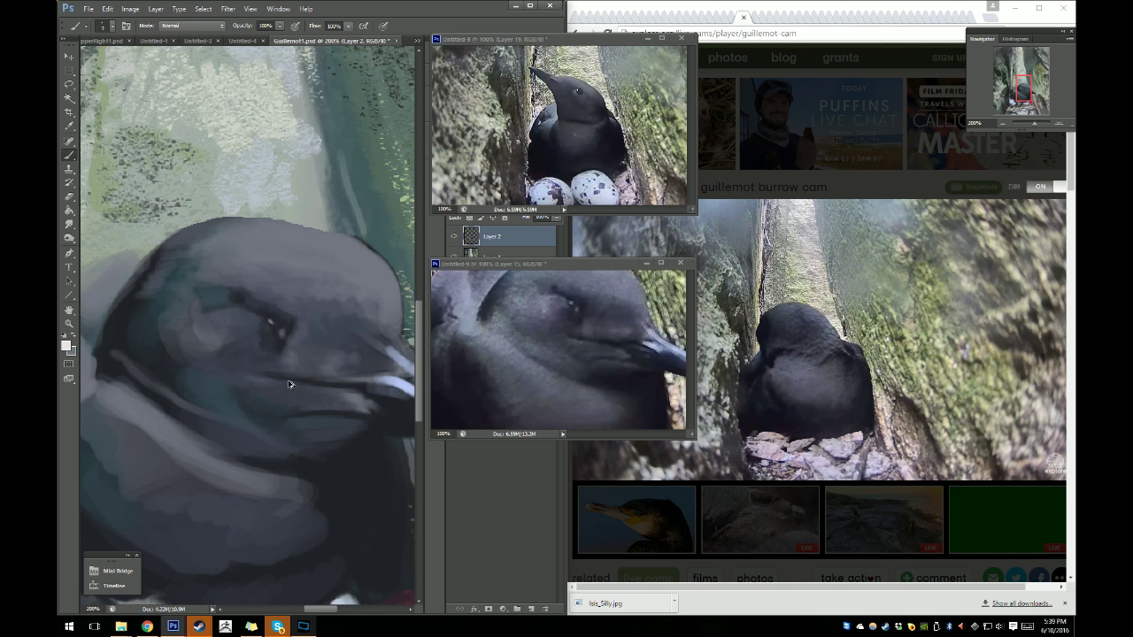
Dab a pale bluish-white catchlight on the eye, then zoom out to the whole bird.
click(67, 344)
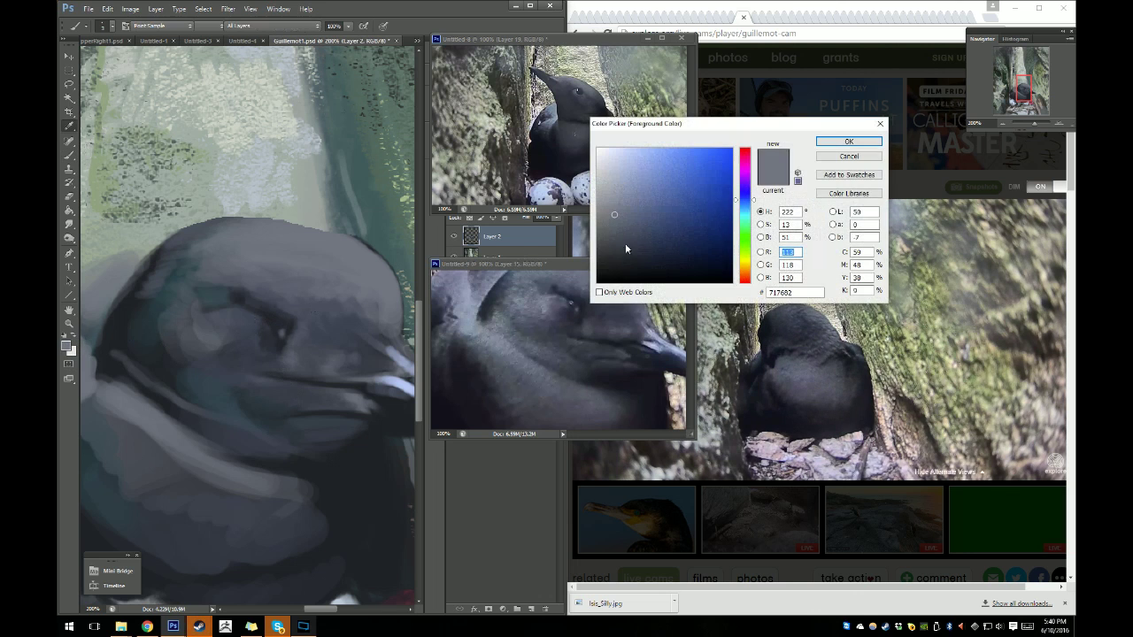
click(612, 157)
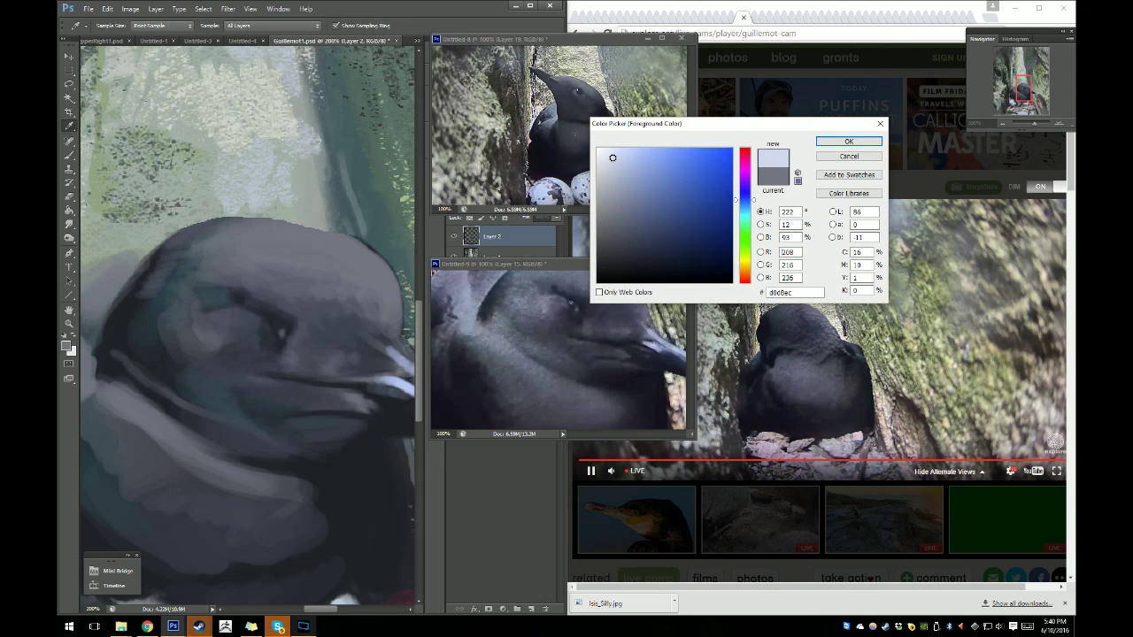
click(848, 141)
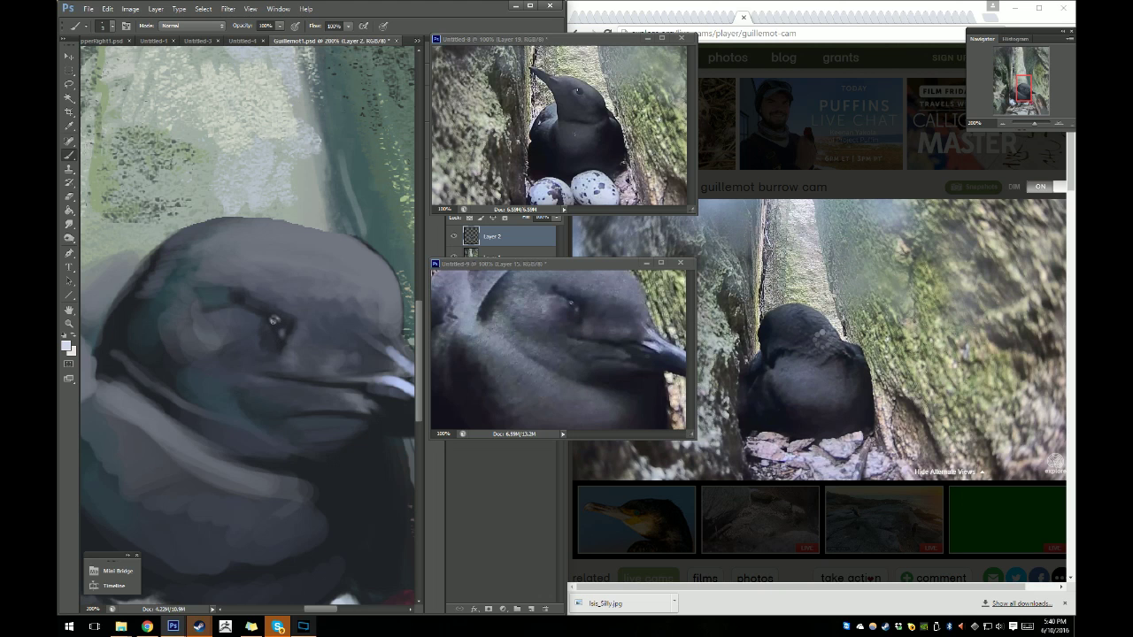
key(z)
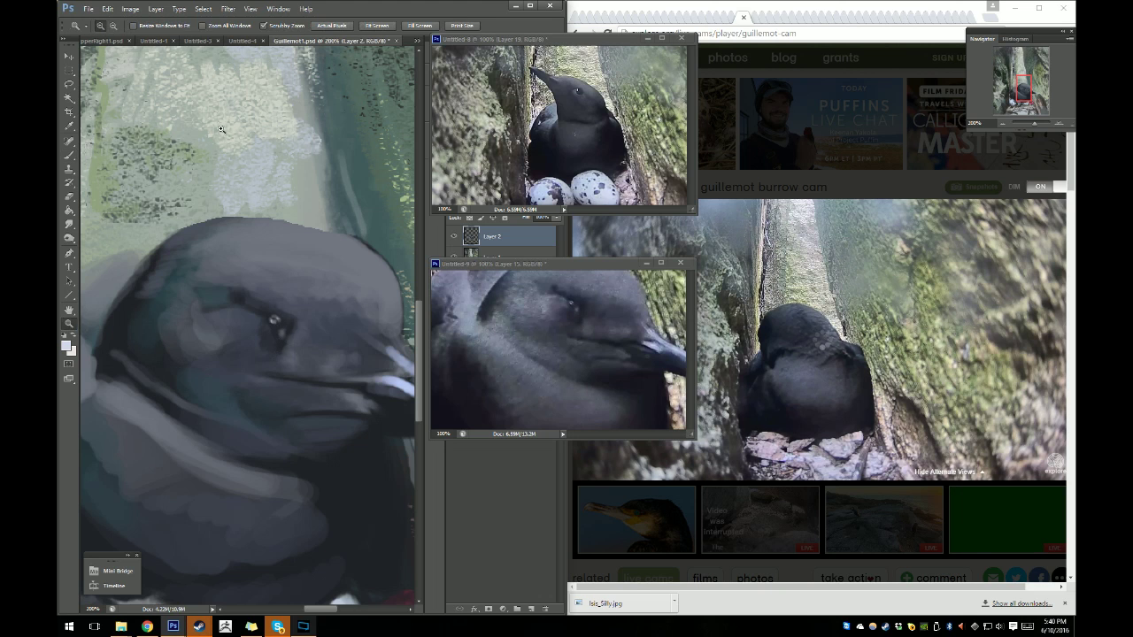
key(ctrl+minus)
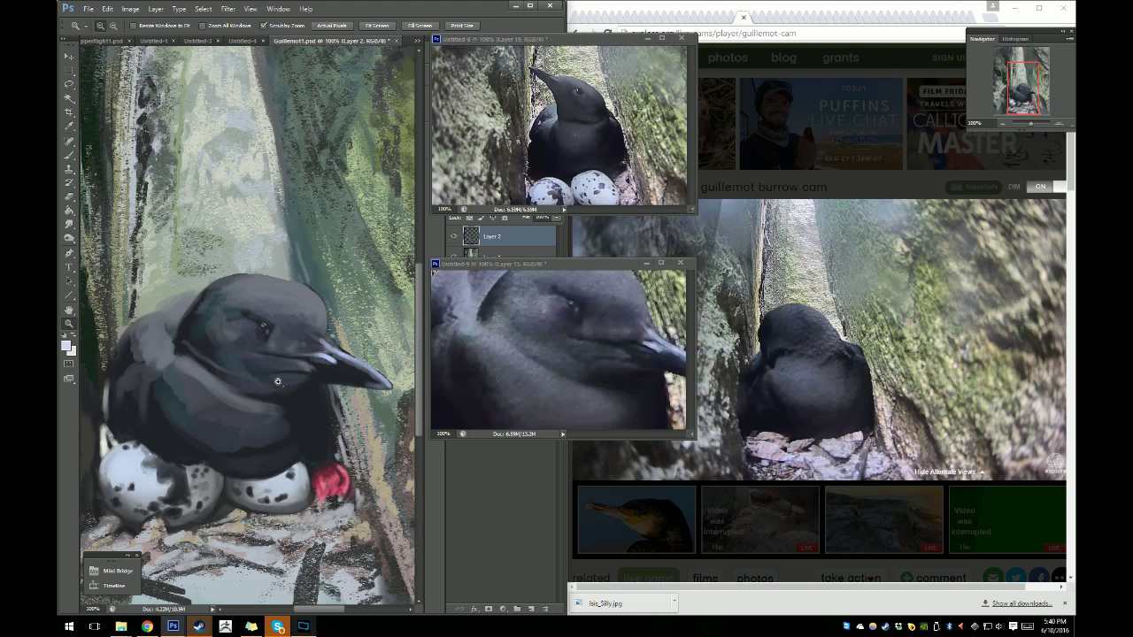
Sample a dark tone from the head and dab a darker spot beside the eye.
key(i)
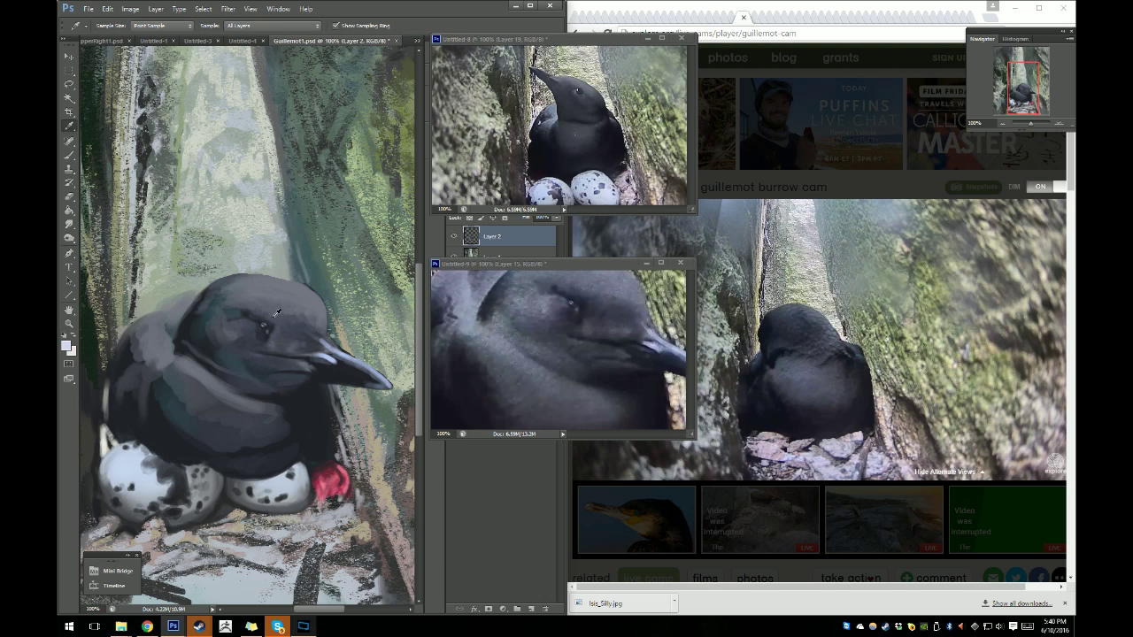
click(257, 322)
key(b)
right_click(280, 323)
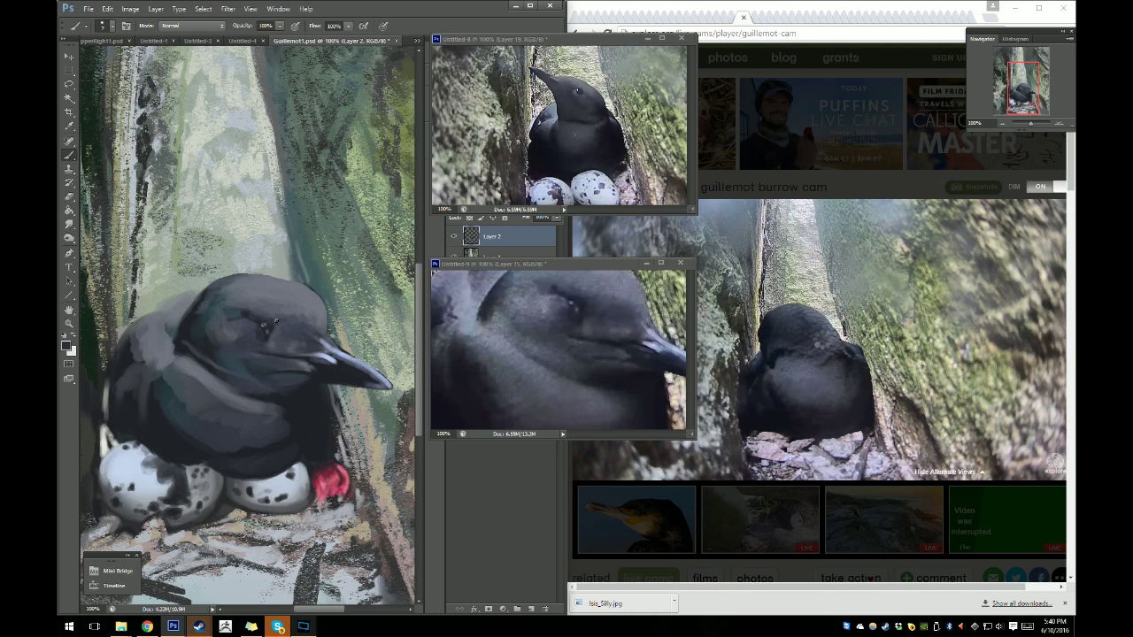
key(i)
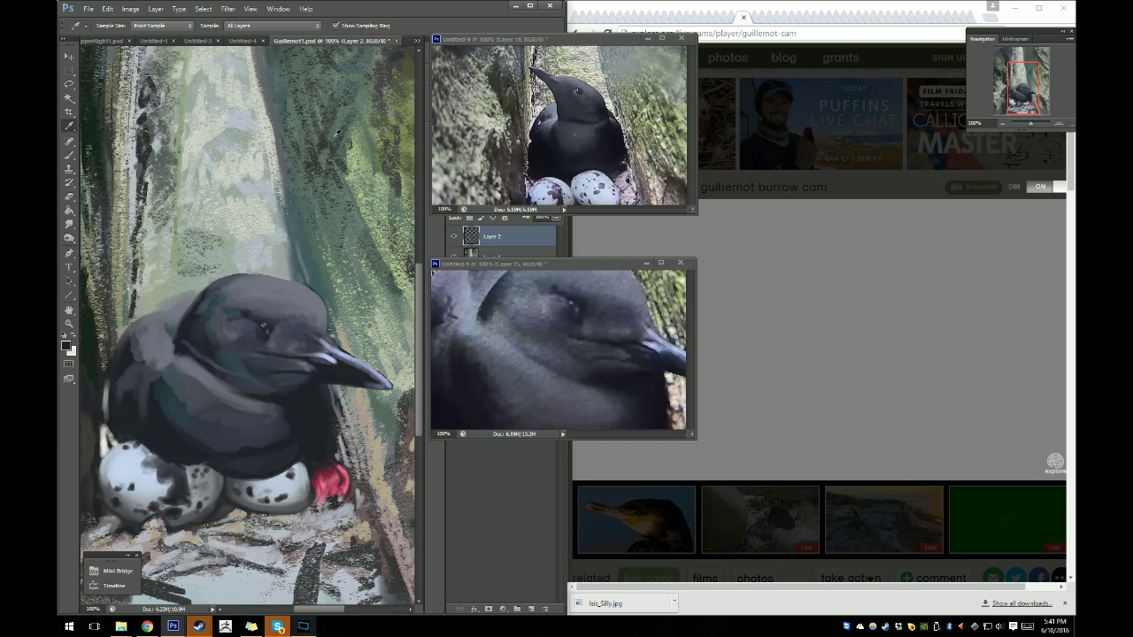
key(b)
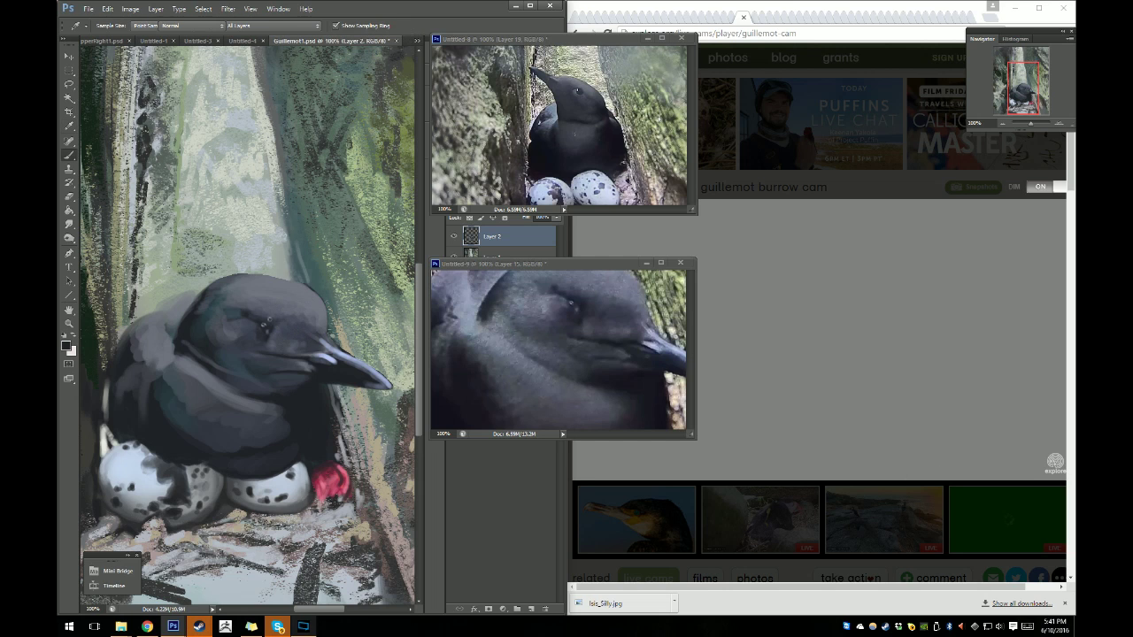
click(268, 326)
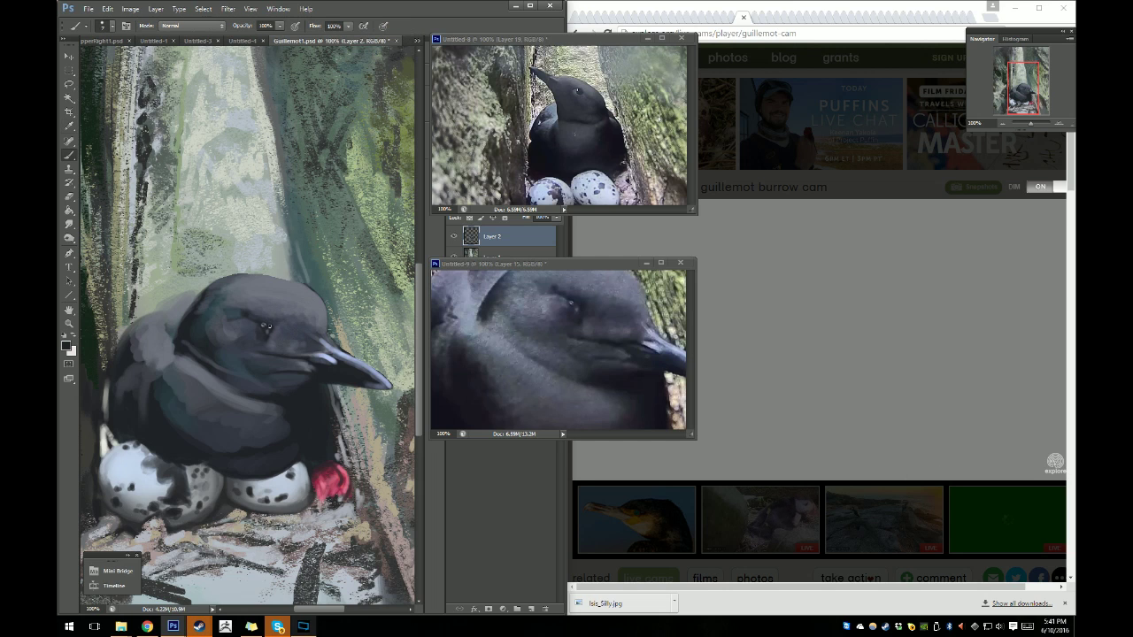
mouse_move(819, 337)
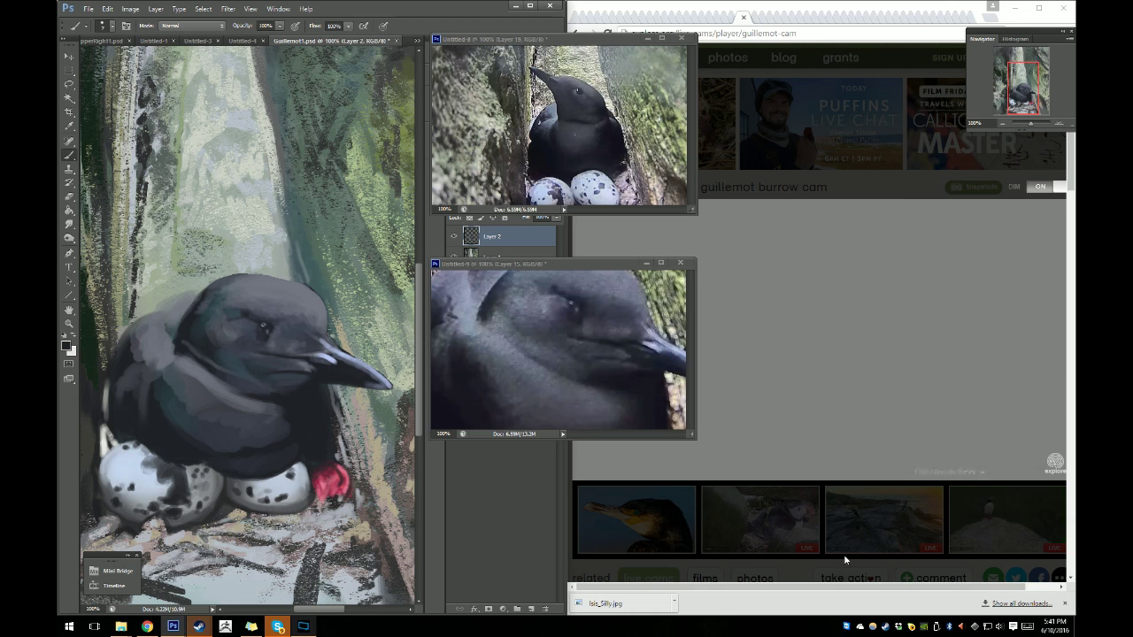
Bring the explore.org page forward, turn DIM off, and open the Audubon Puffin Loafing Ledge cam.
click(855, 534)
click(854, 533)
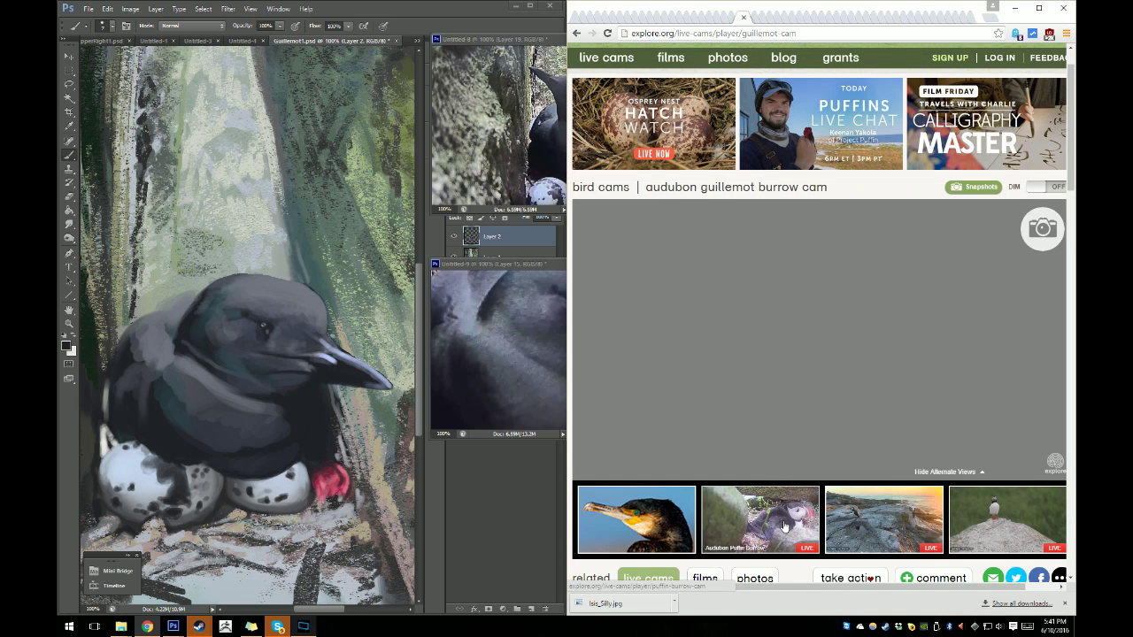
click(864, 529)
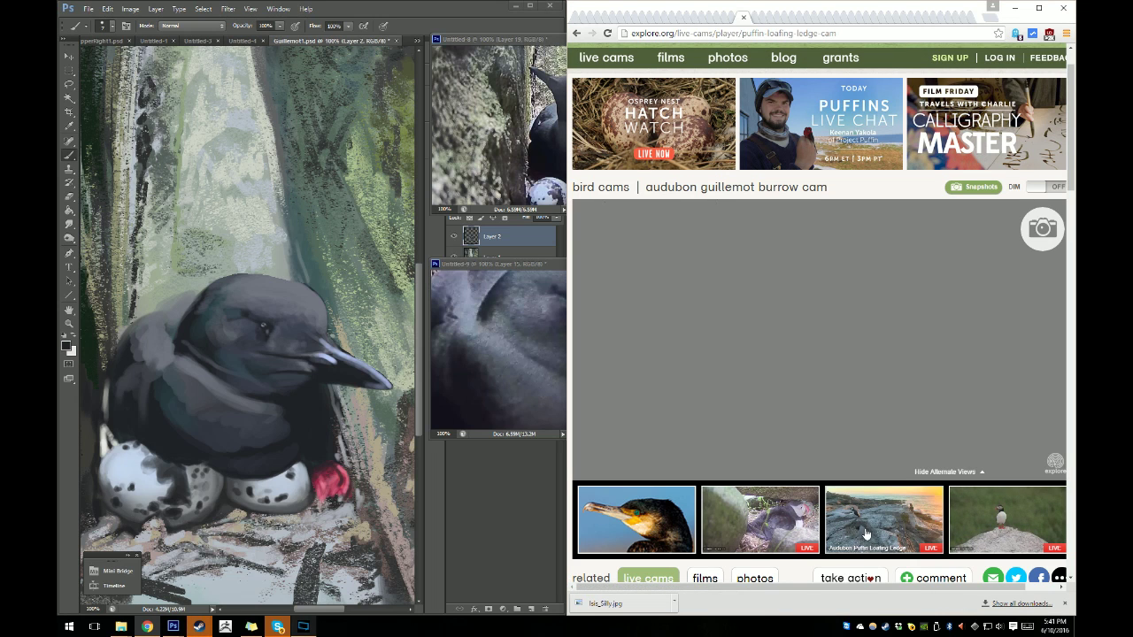
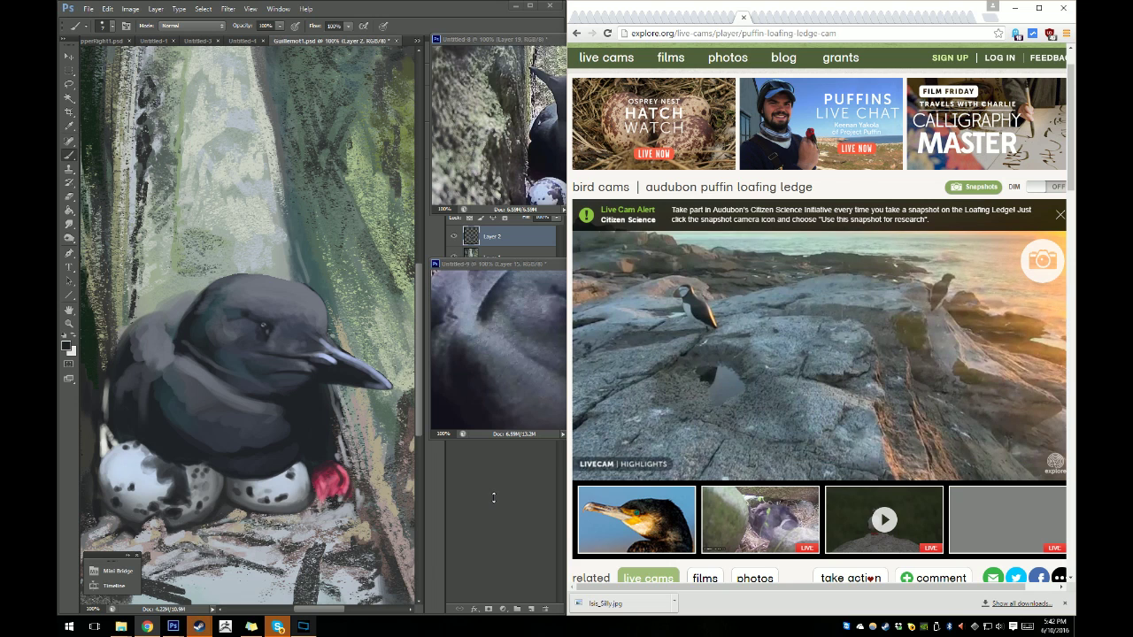
Bring Photoshop forward, dismiss the no-layer warning and select Layer 2 for painting.
click(492, 498)
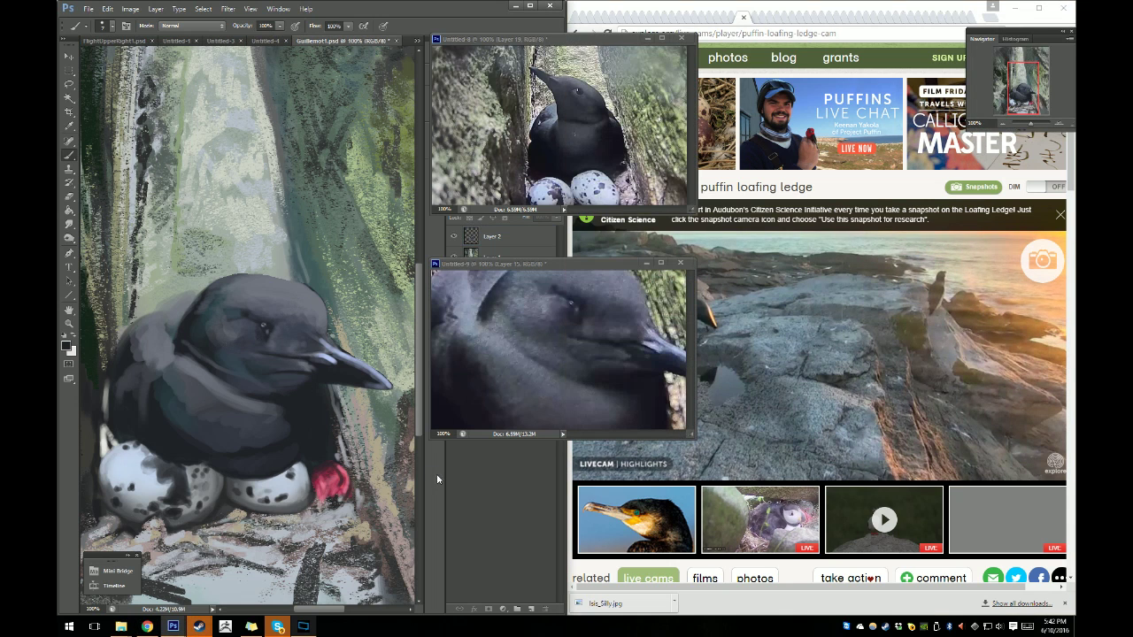
click(312, 378)
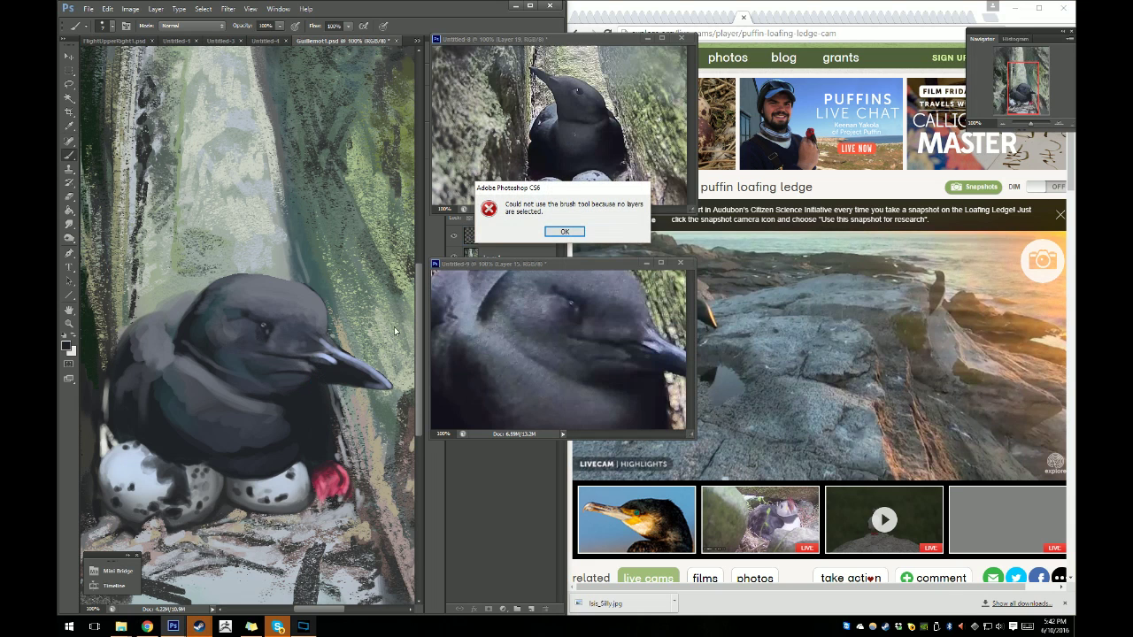
click(566, 237)
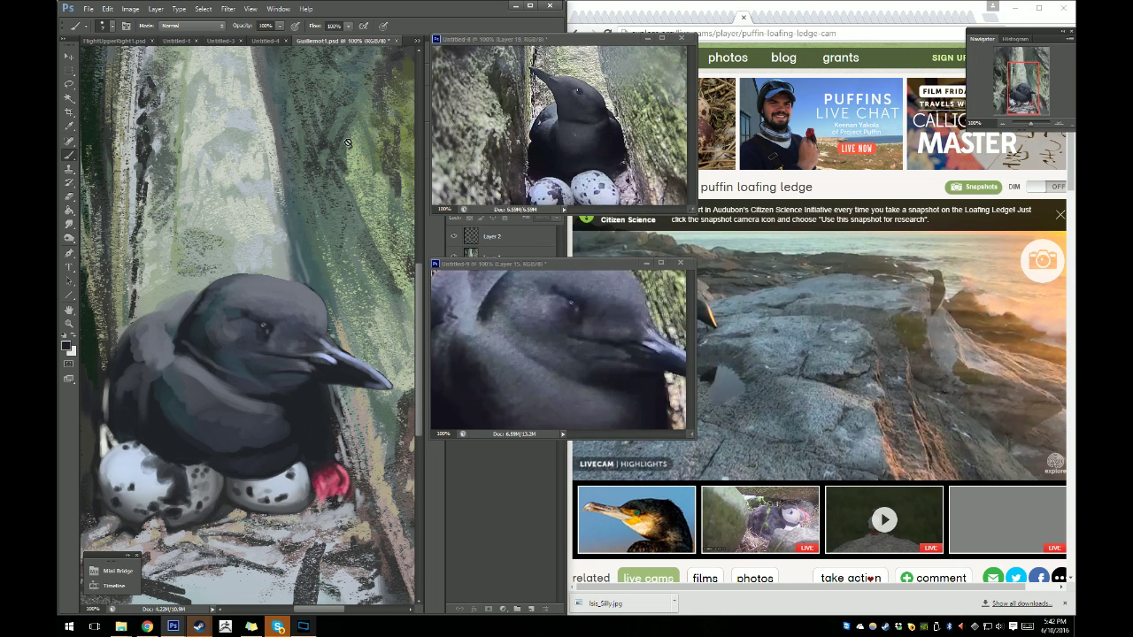
click(495, 245)
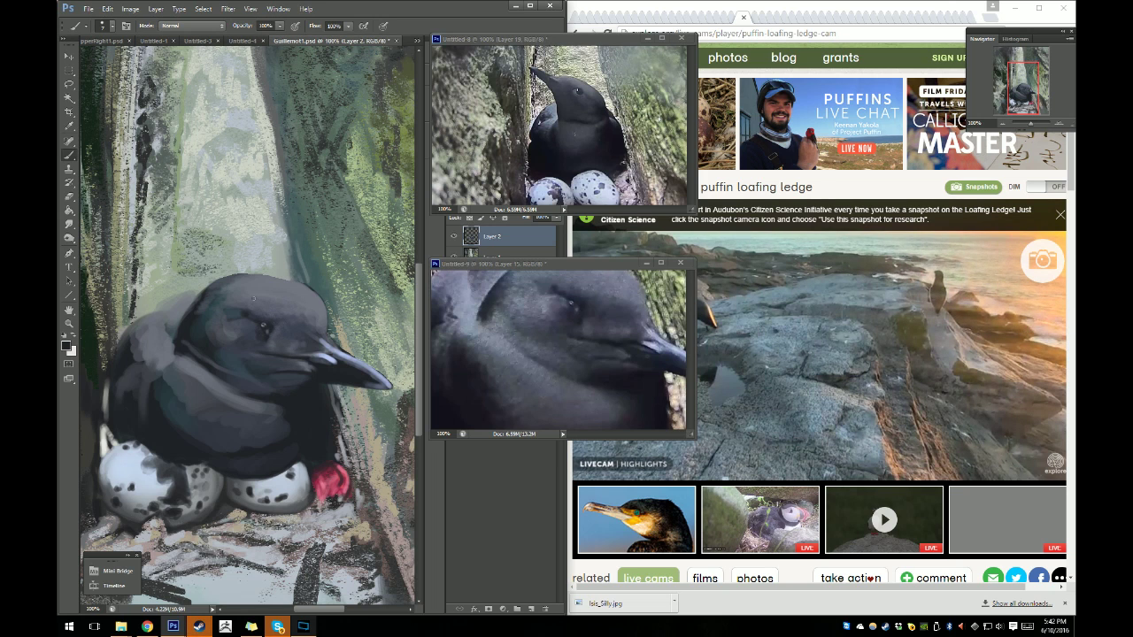
Sample a dark colour from the guillemot and return to the Brush.
key(i)
click(258, 314)
key(b)
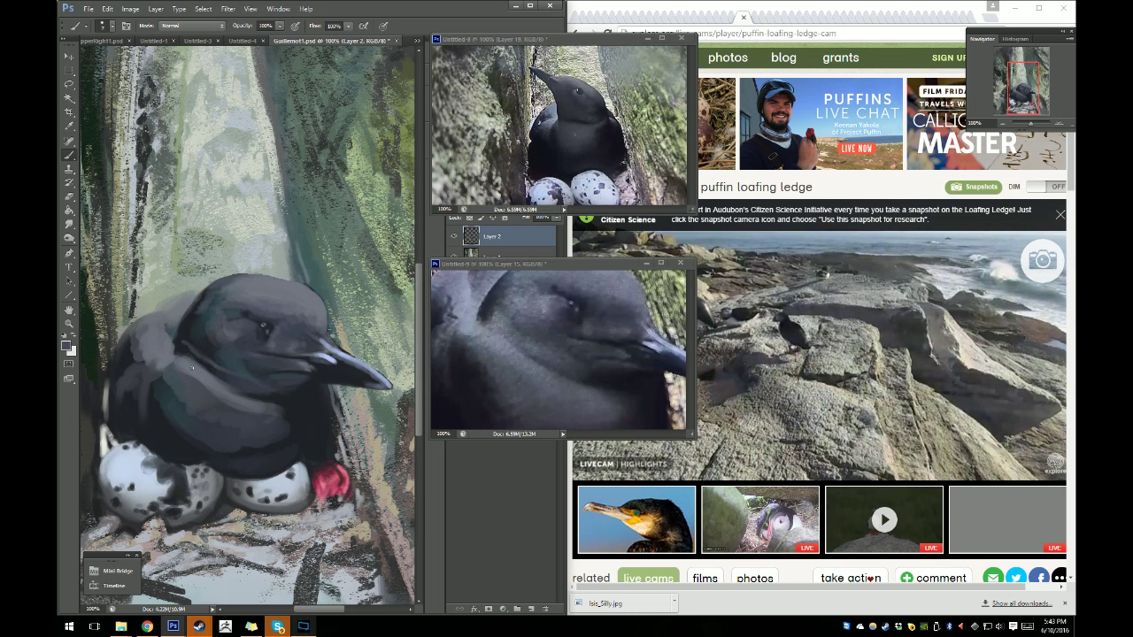
Paint lighter grey feather strokes using greys sampled from the bird's feathers and chest.
key(i)
click(234, 329)
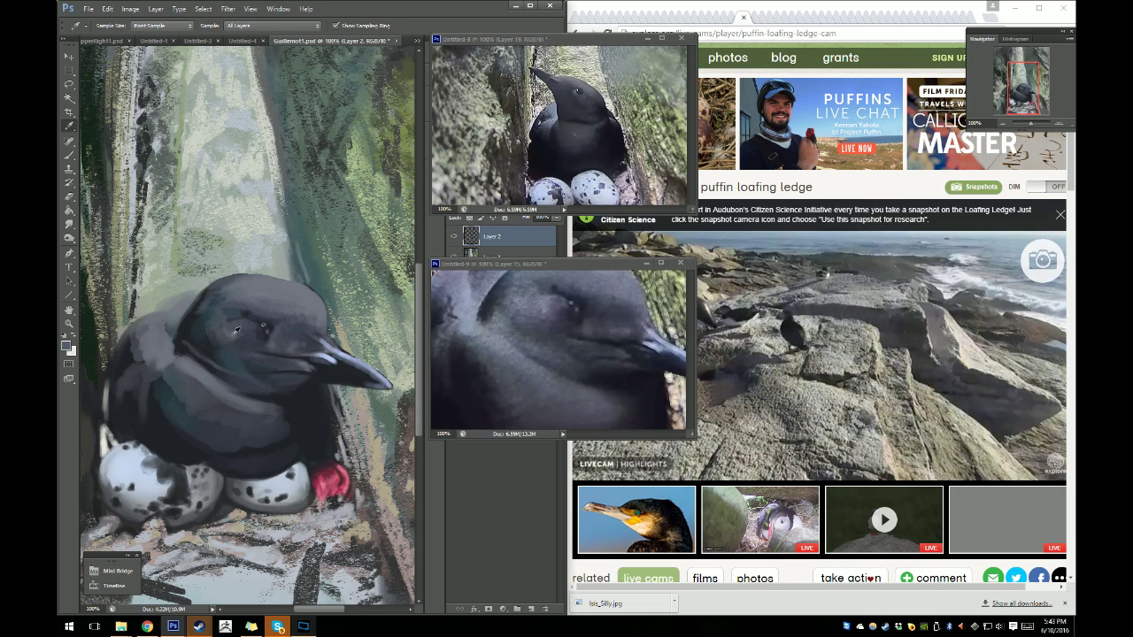
key(b)
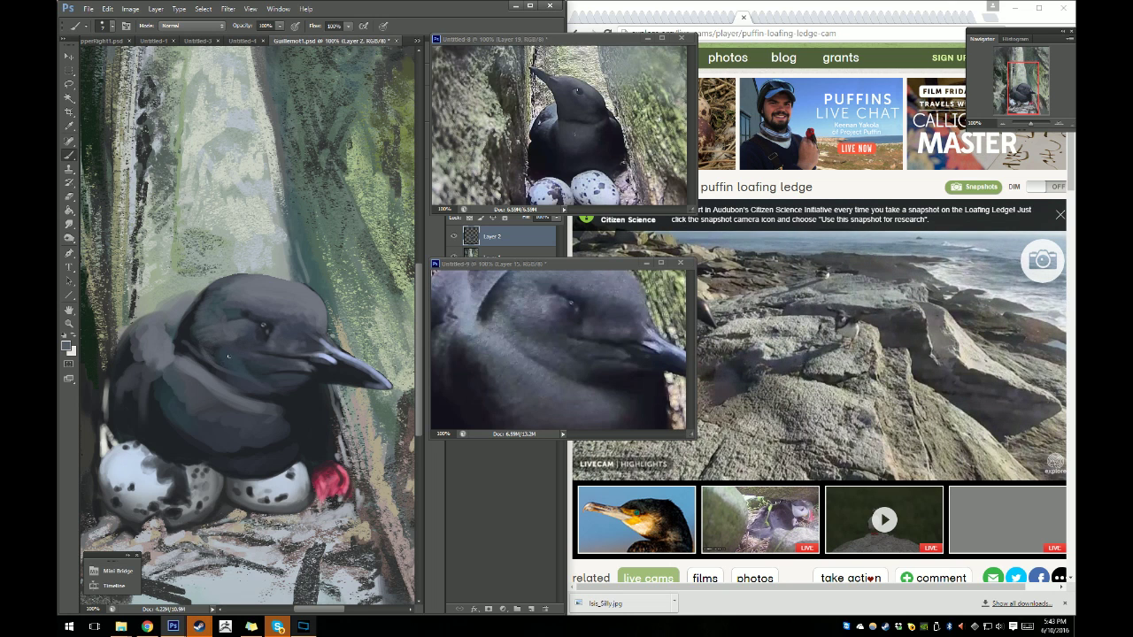
key(i)
key(b)
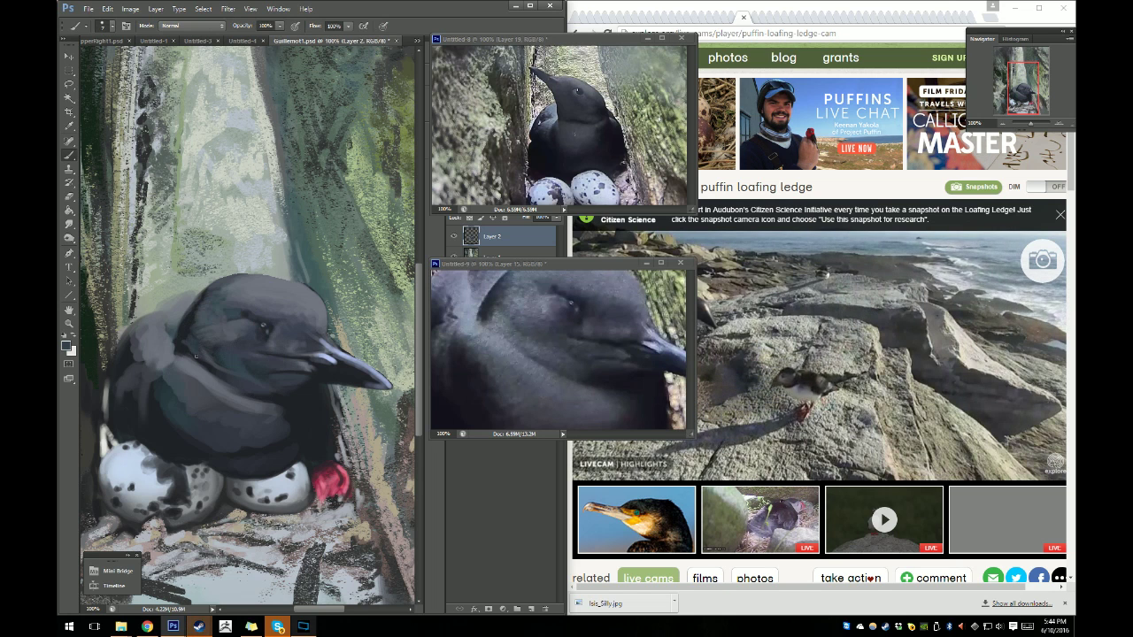
alt+click(205, 367)
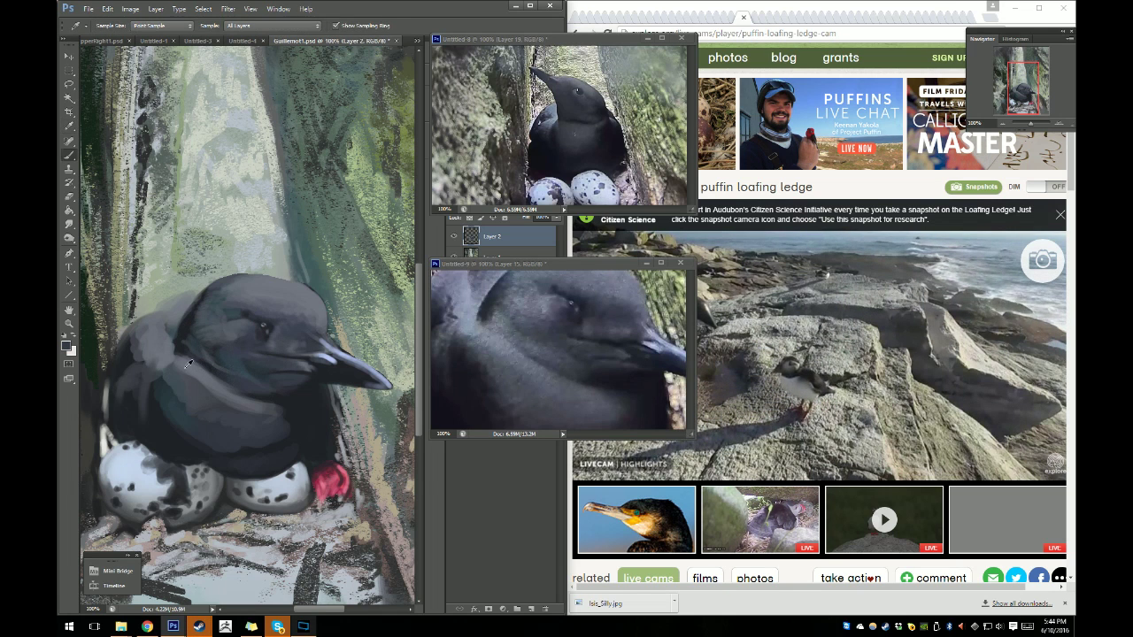
alt+click(195, 363)
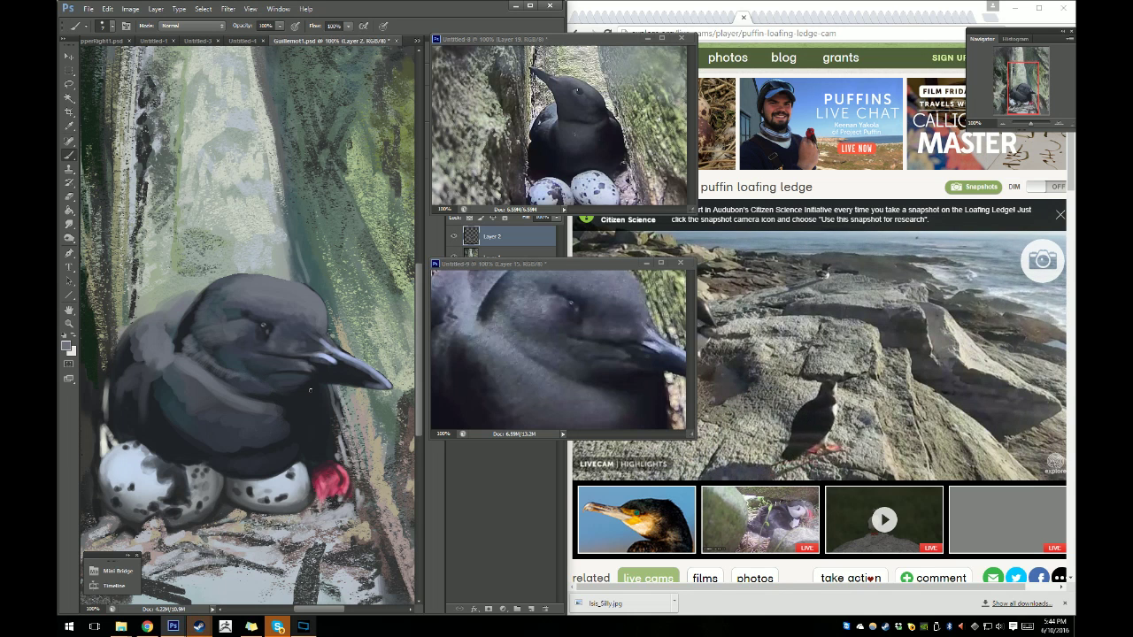
Pick a slightly darker grey from the bird and keep painting head and back feathers.
key(i)
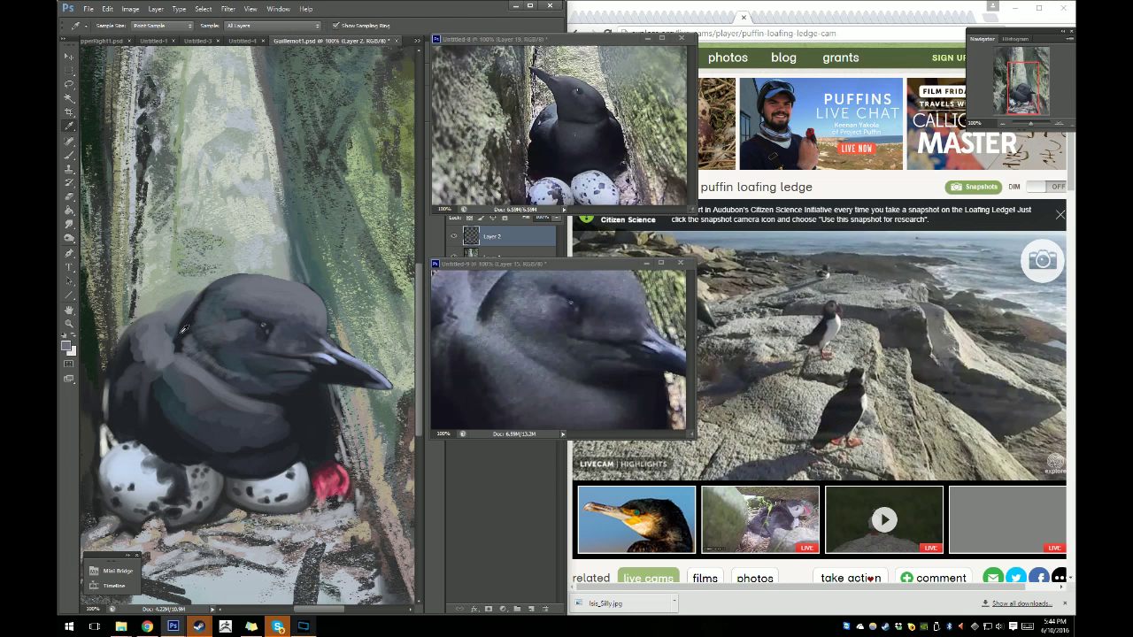
key(b)
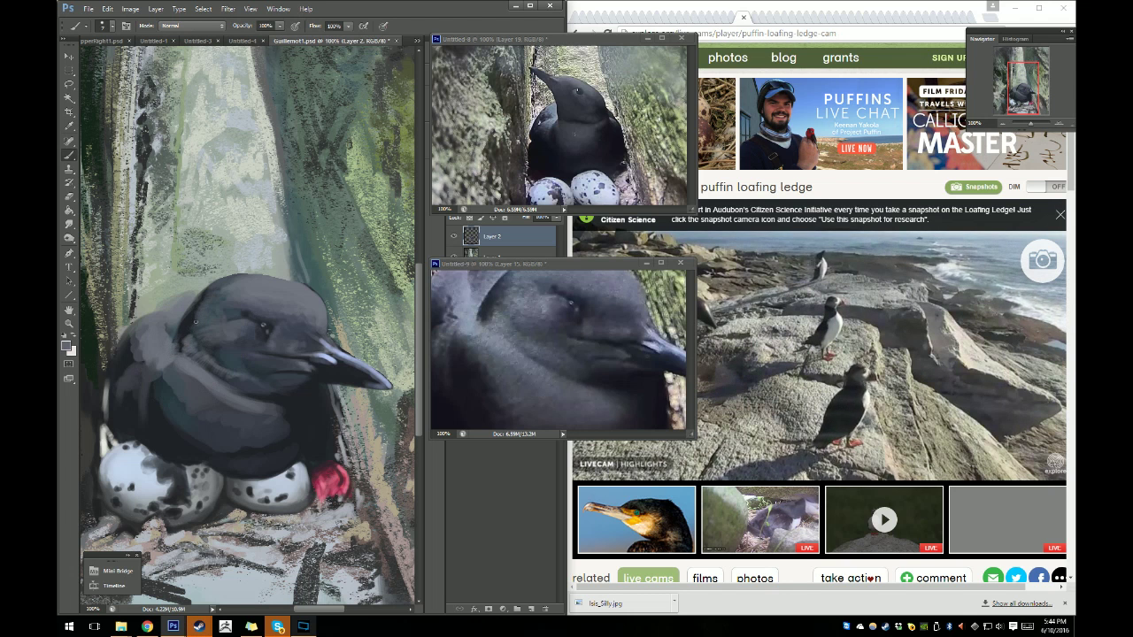
key(i)
click(189, 314)
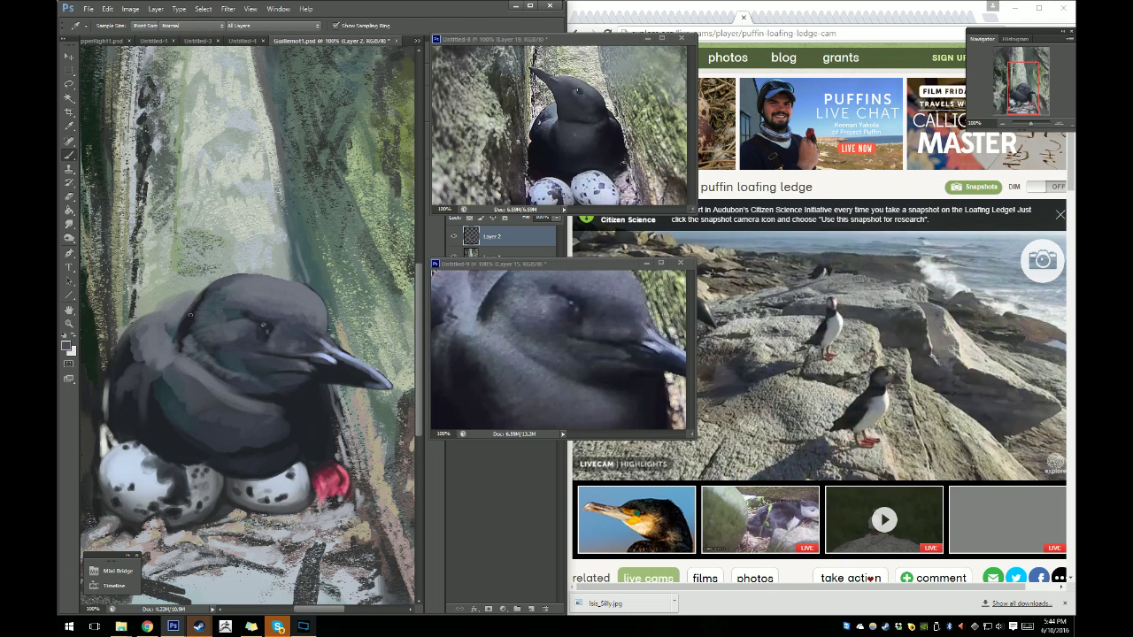
key(b)
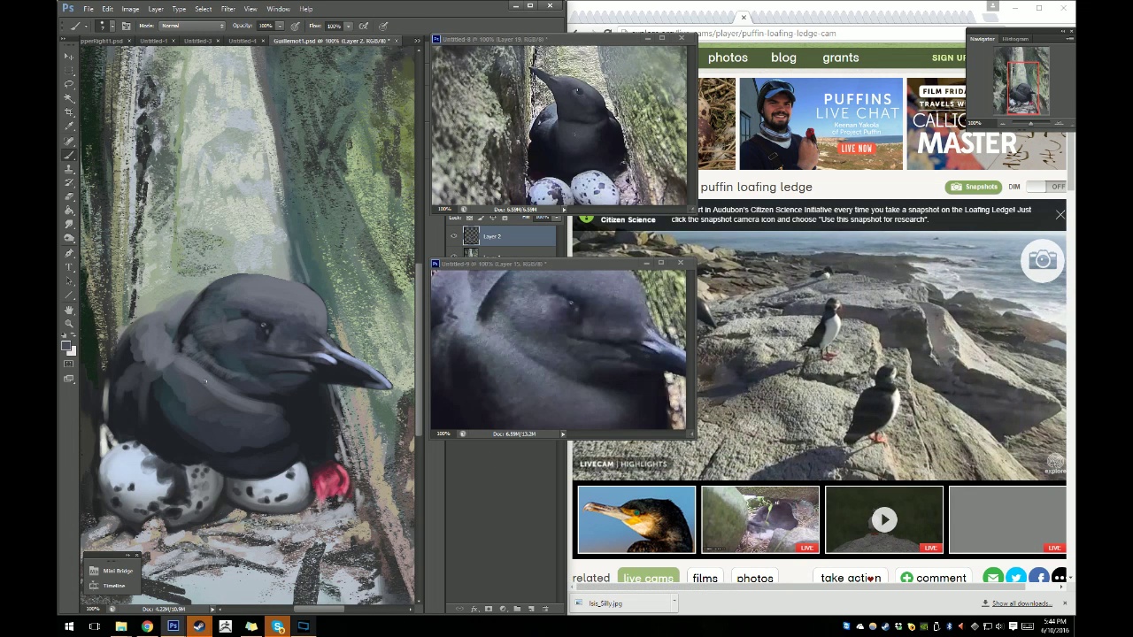
Shade the head and neck with tones sampled near the beak, face, head and neck.
key(i)
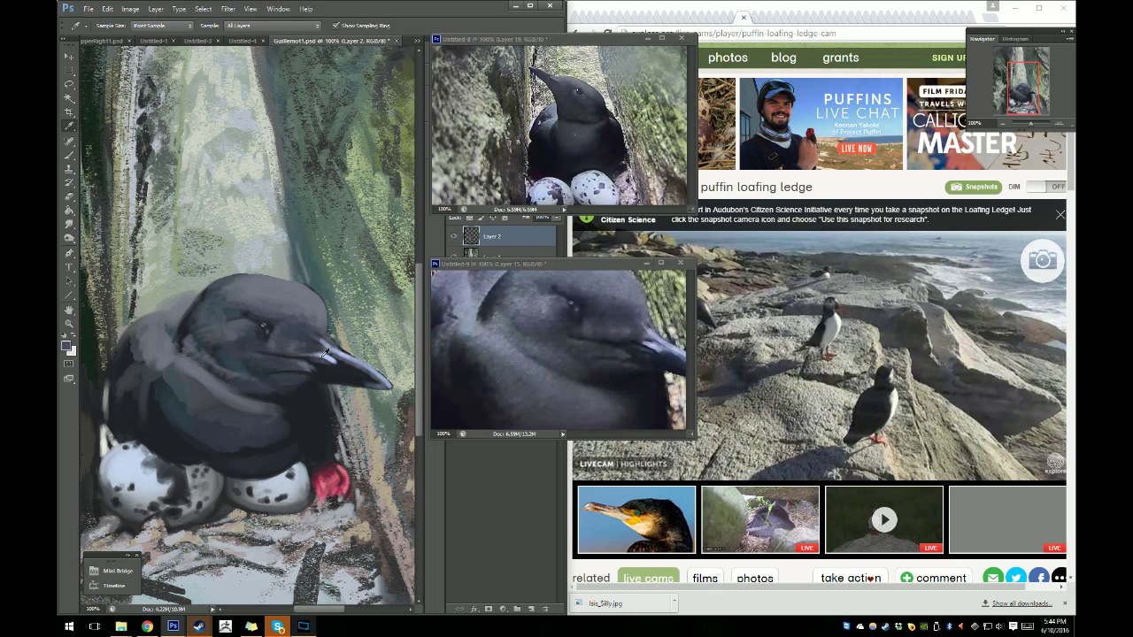
click(332, 354)
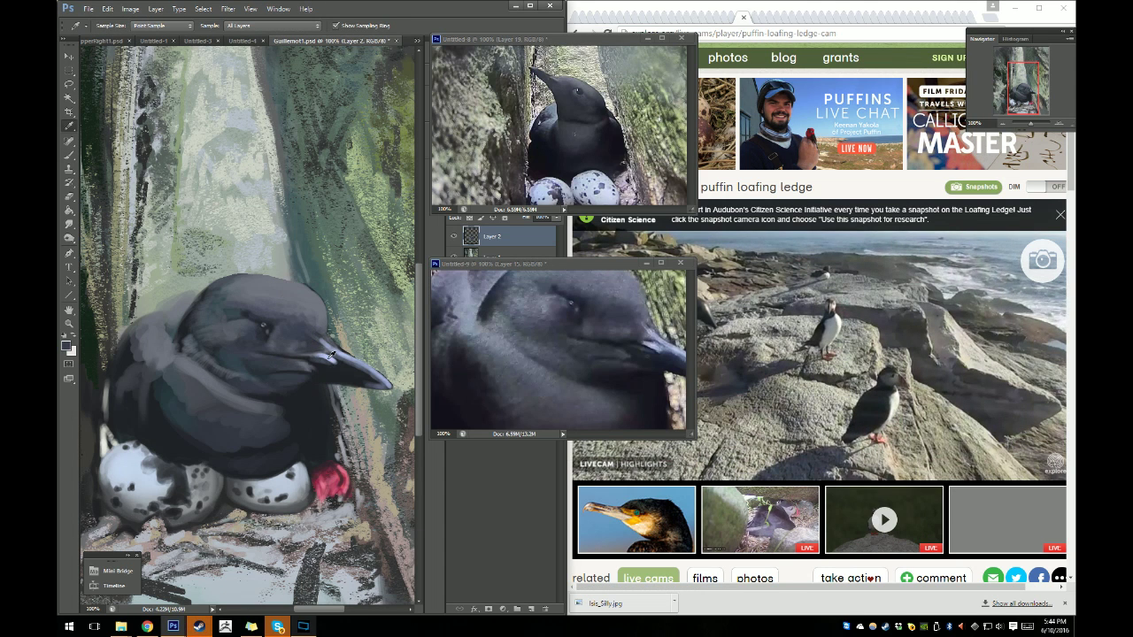
key(b)
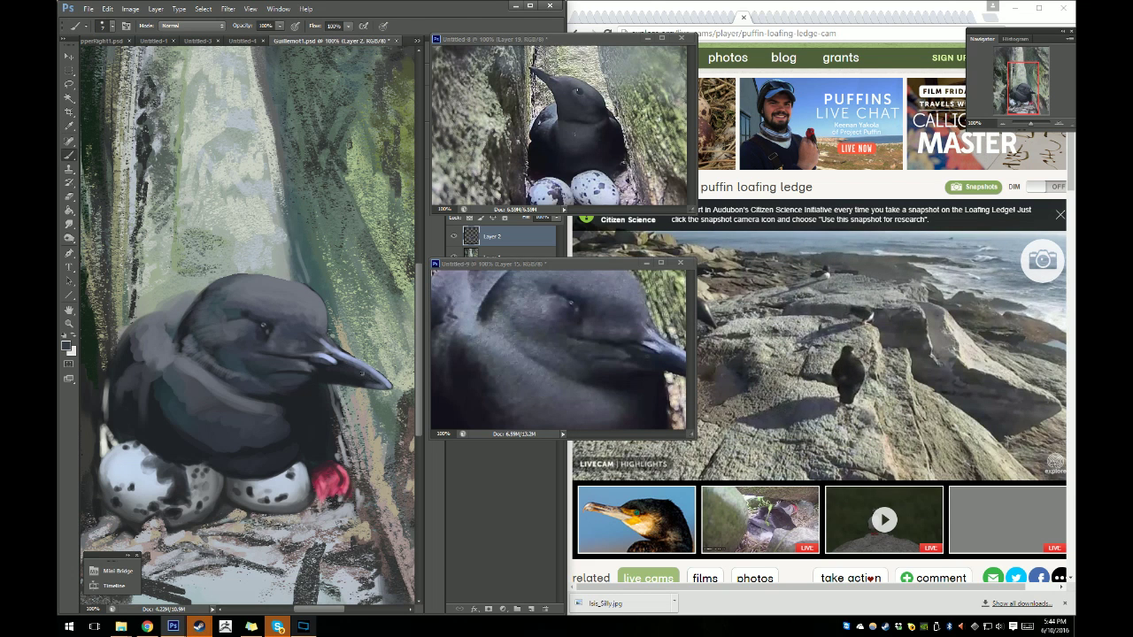
key(i)
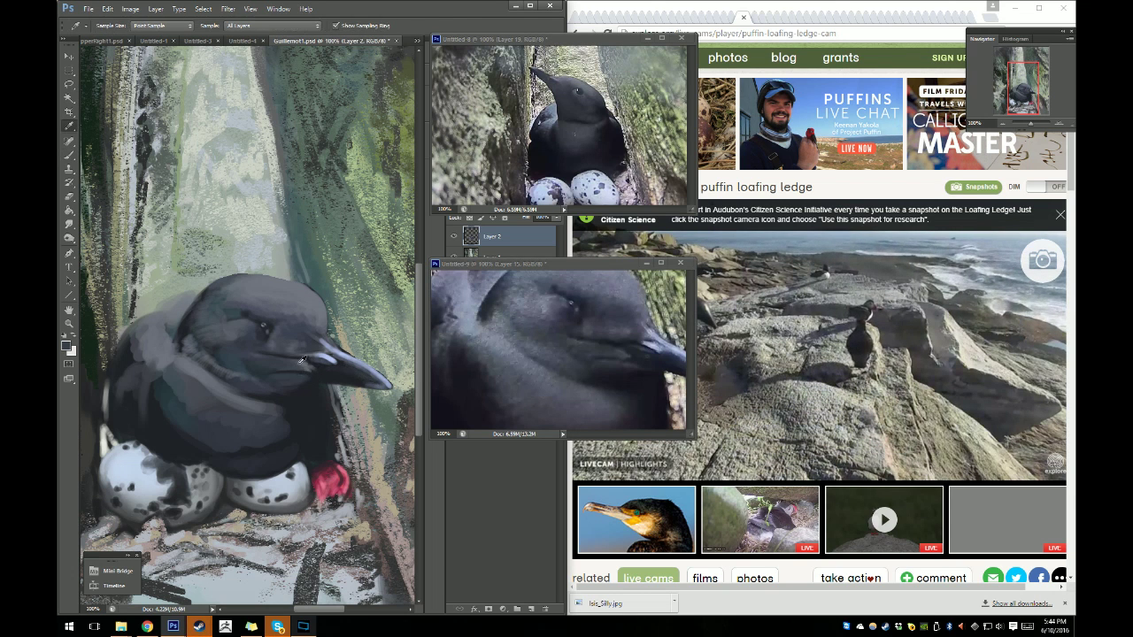
click(302, 359)
key(b)
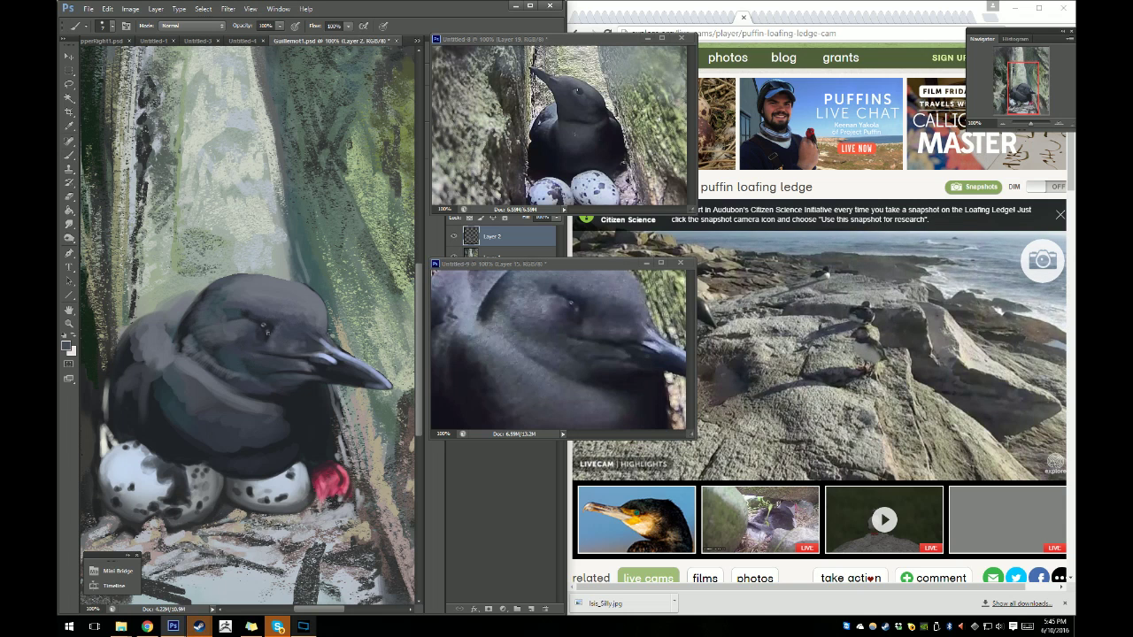
alt+click(261, 336)
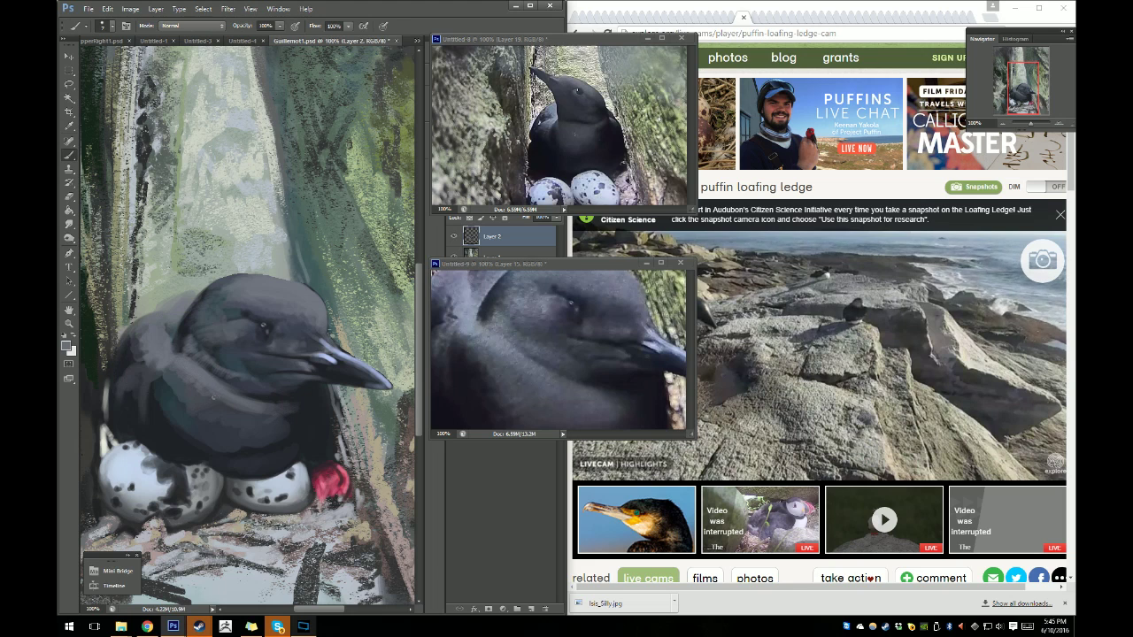
key(i)
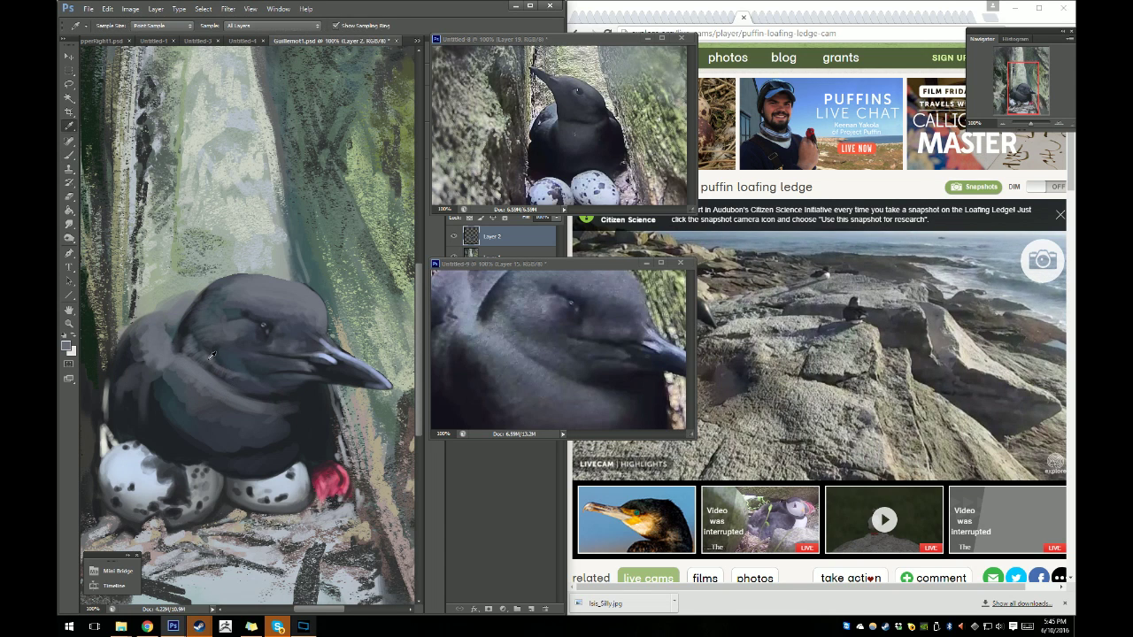
key(b)
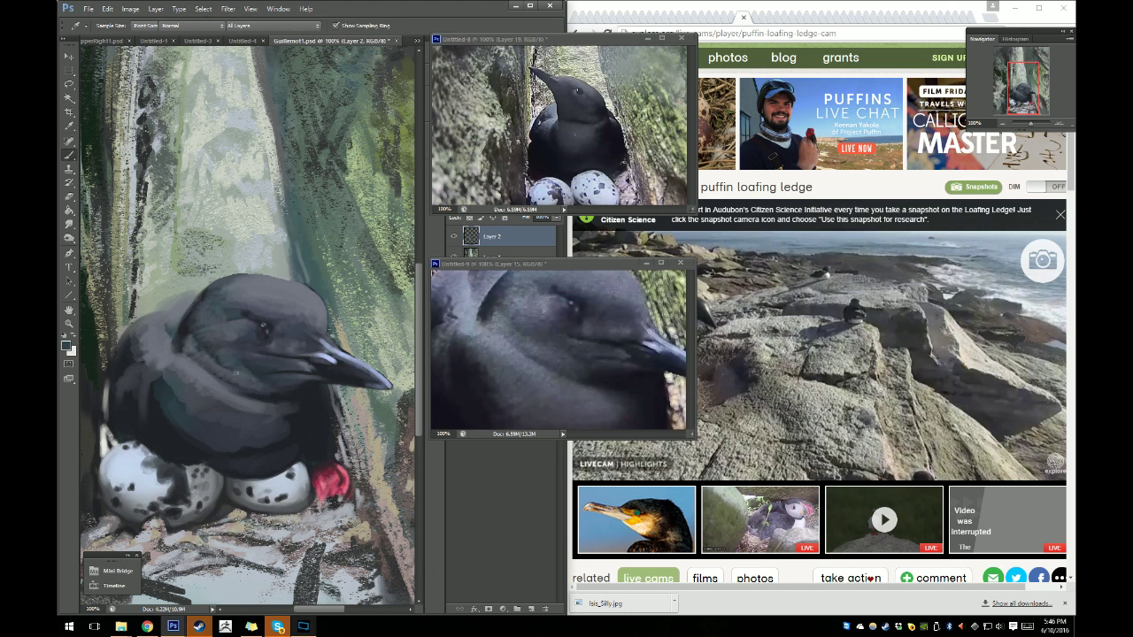
alt+click(237, 365)
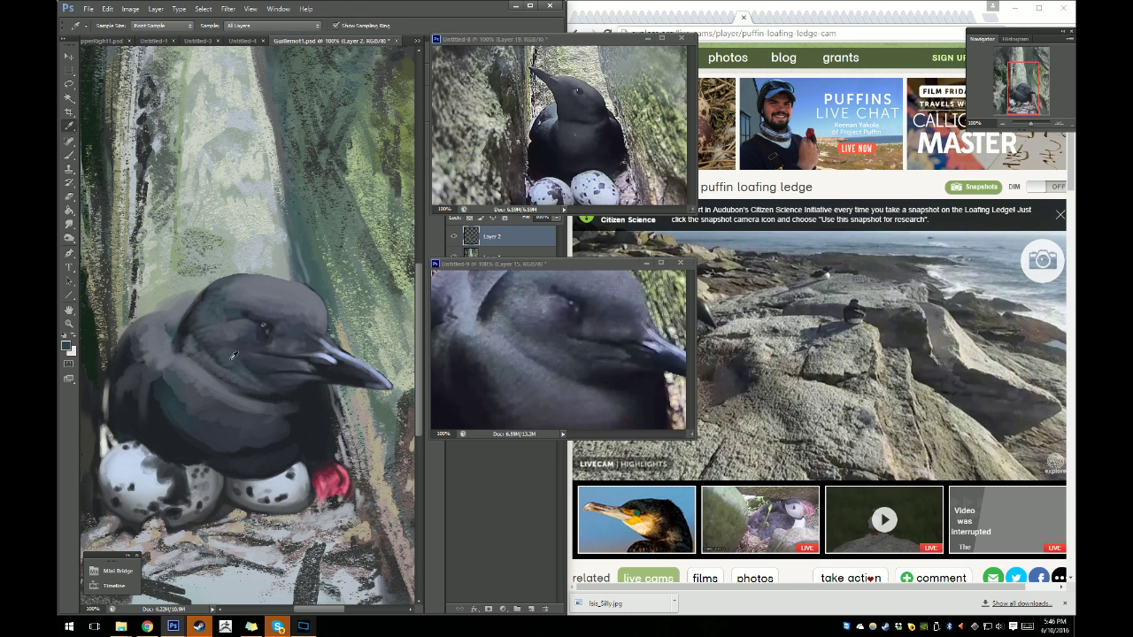
Reload the explore.org guillemot burrow cam in Chrome, then return to Photoshop.
click(996, 515)
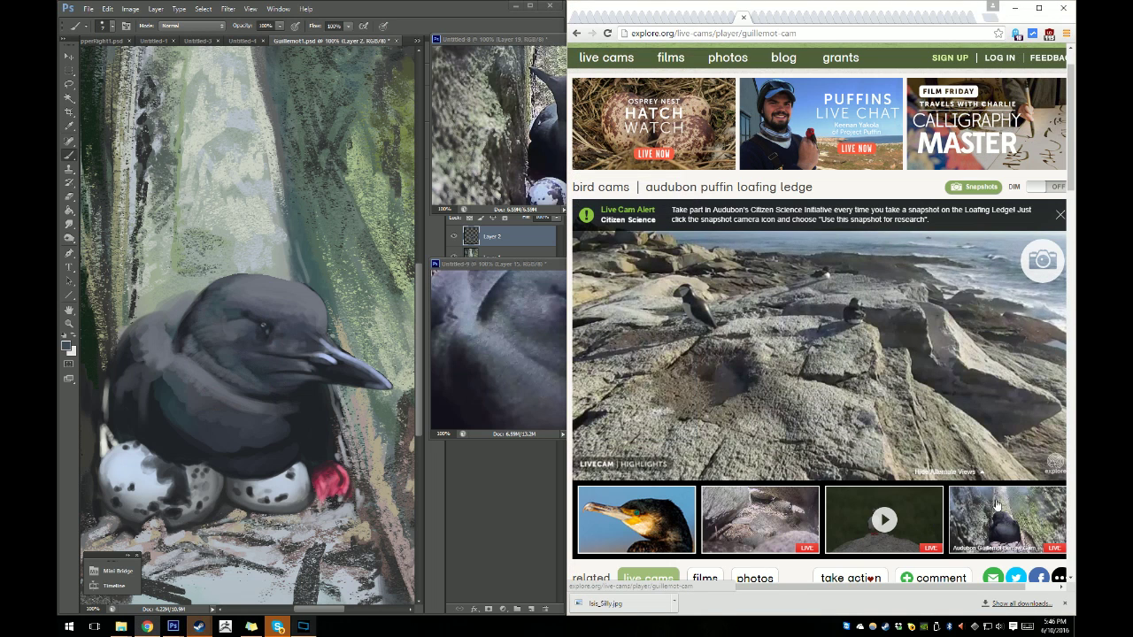
click(607, 34)
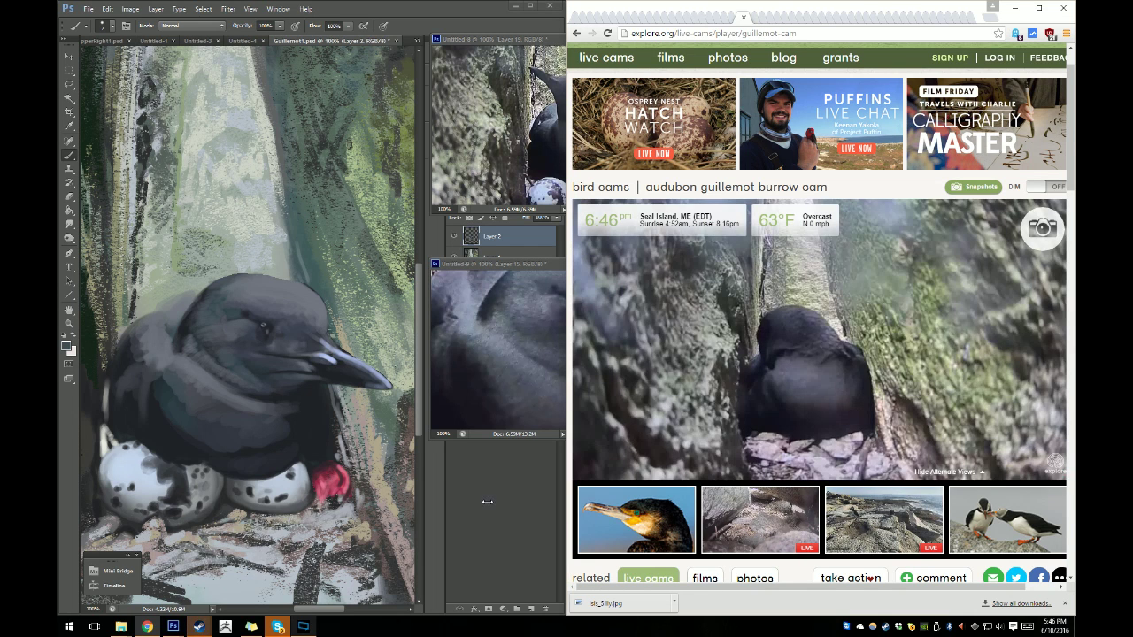
click(487, 500)
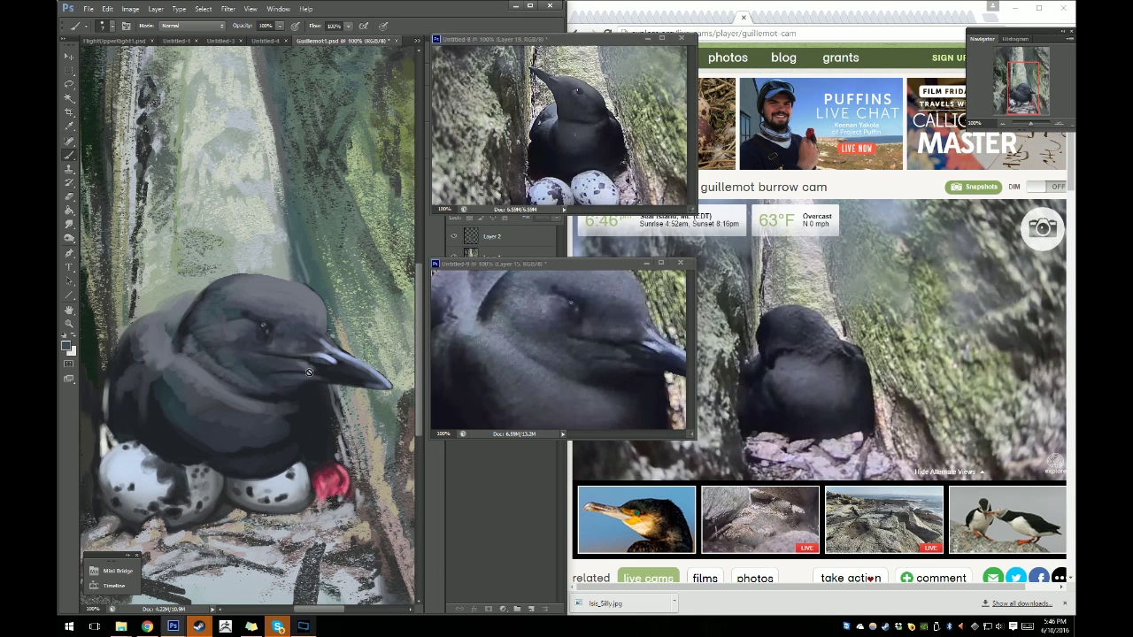
Reselect Layer 2 and pan the close-up reference down to the nest rocks.
key(i)
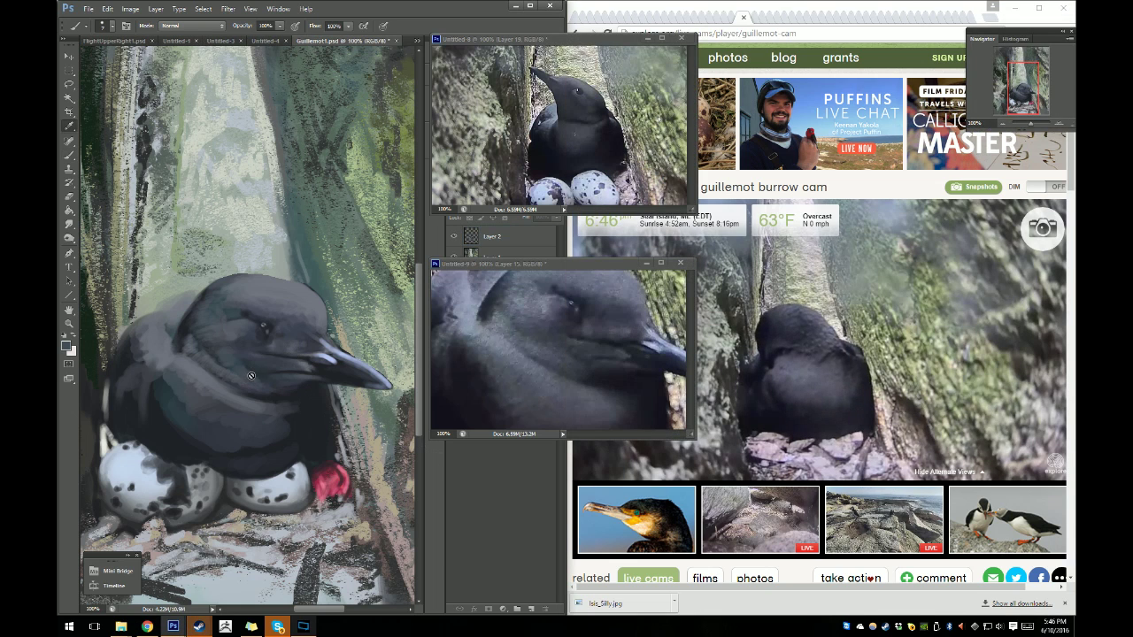
key(b)
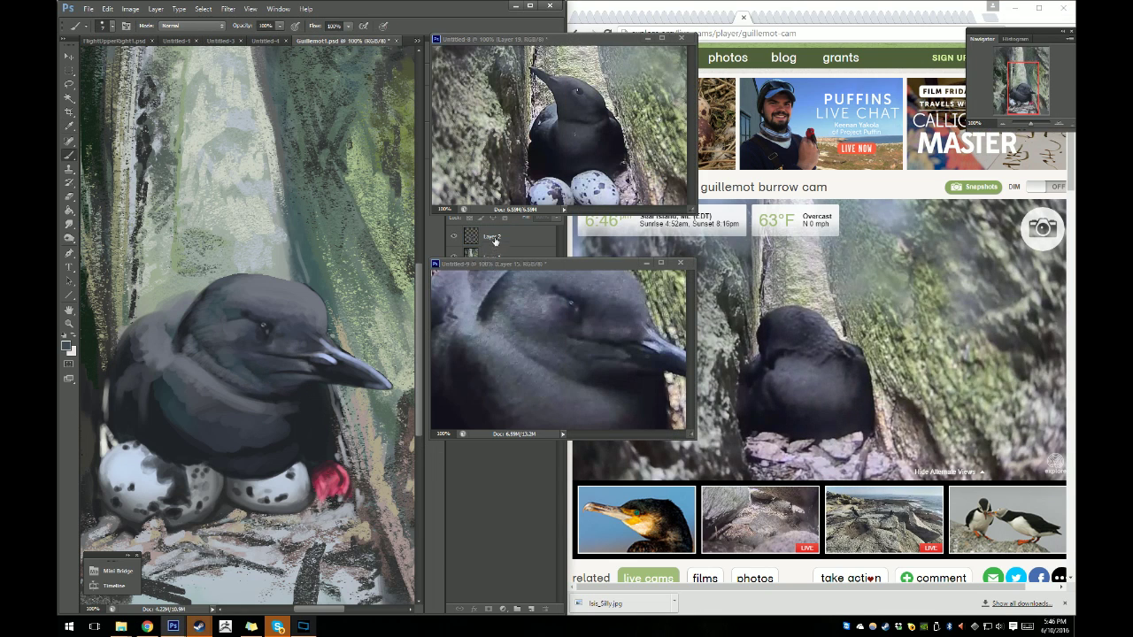
click(496, 239)
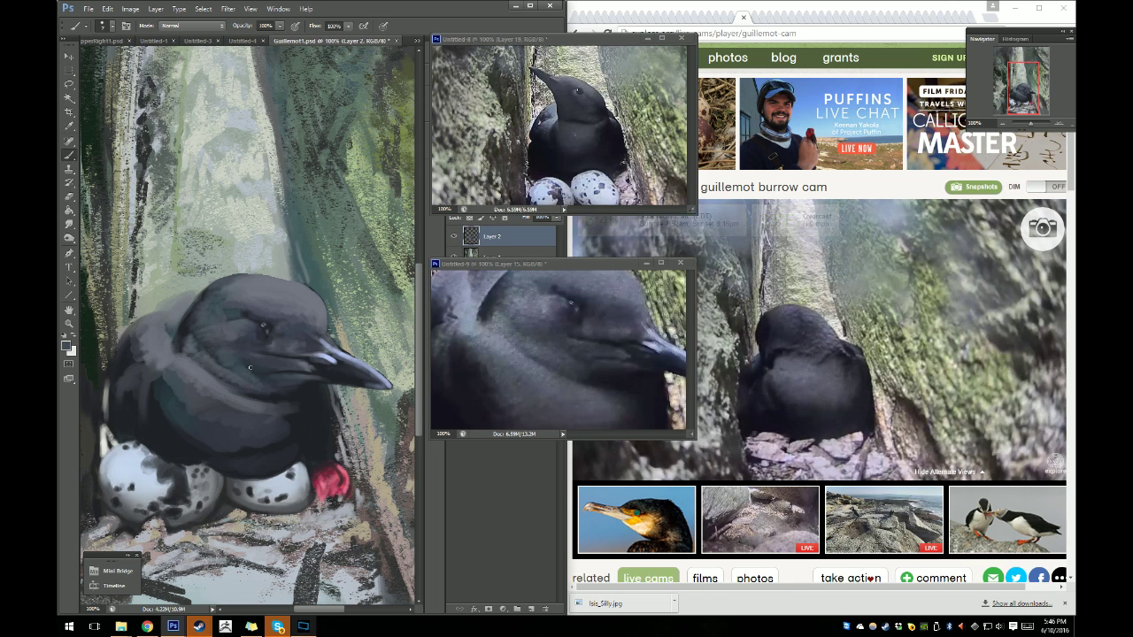
key(i)
key(b)
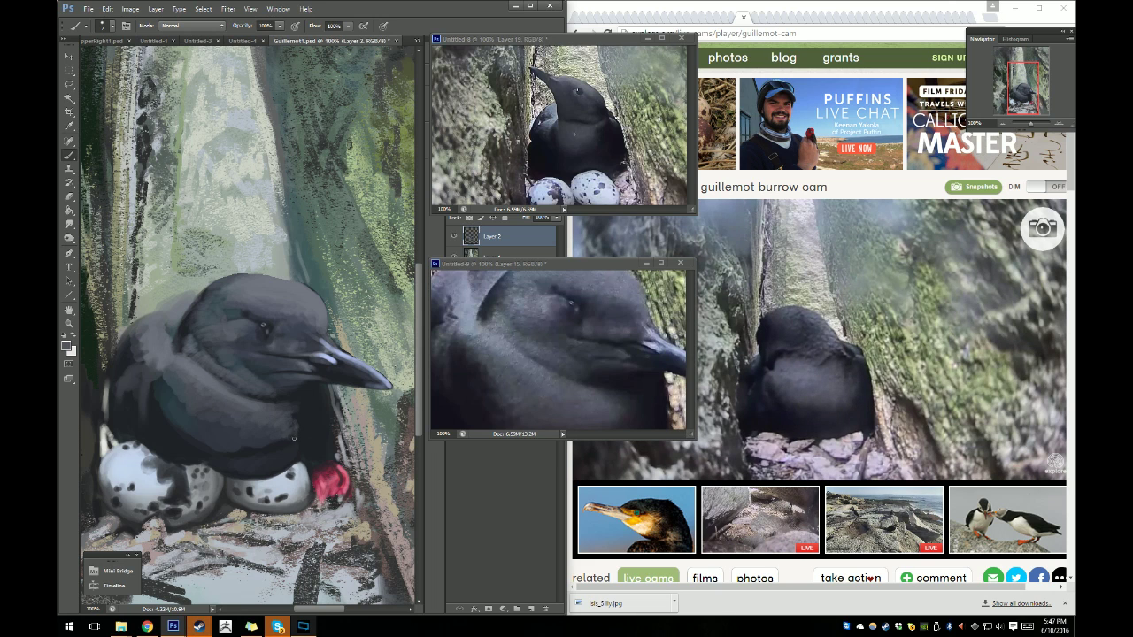
key(h)
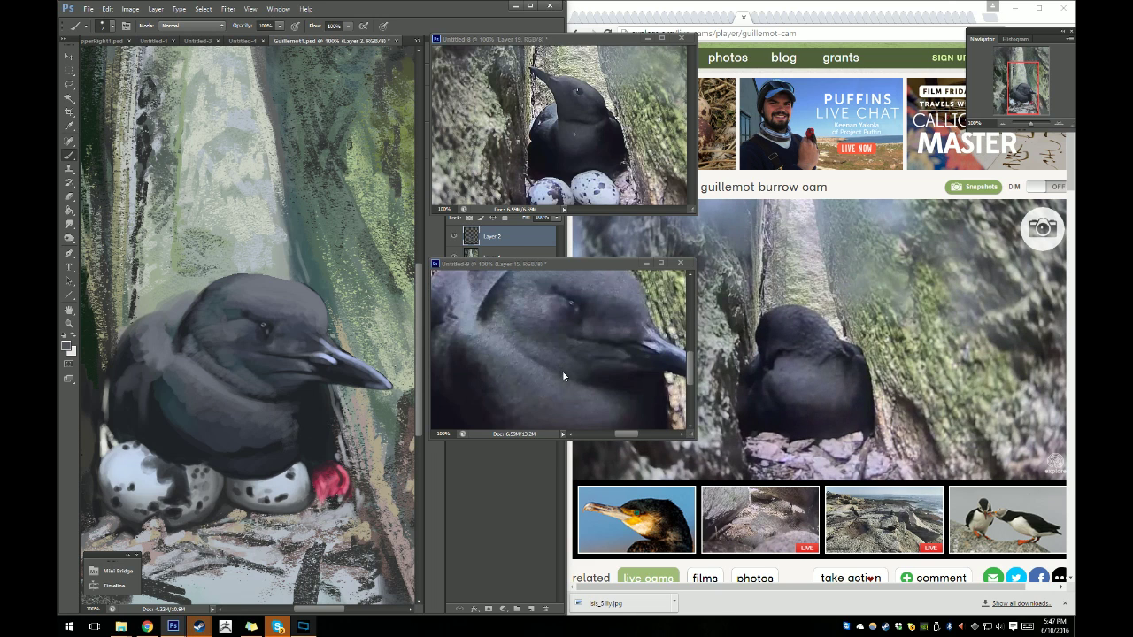
drag(560, 372, 587, 309)
Paint the guillemot's chest with colours sampled from its body and chest.
click(263, 451)
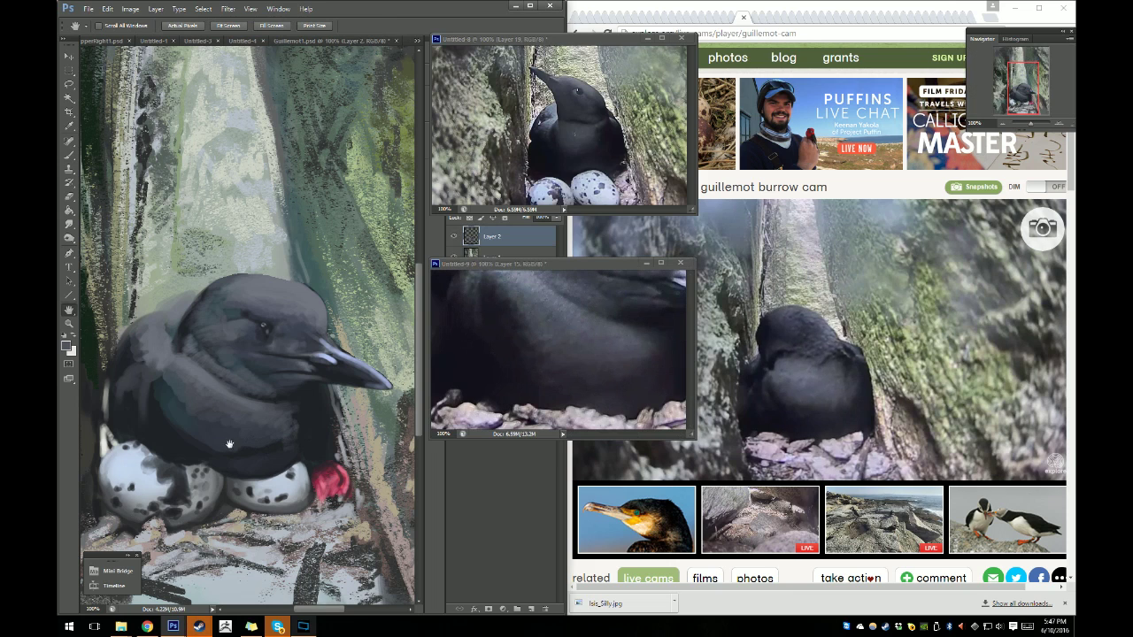
key(b)
alt+click(186, 435)
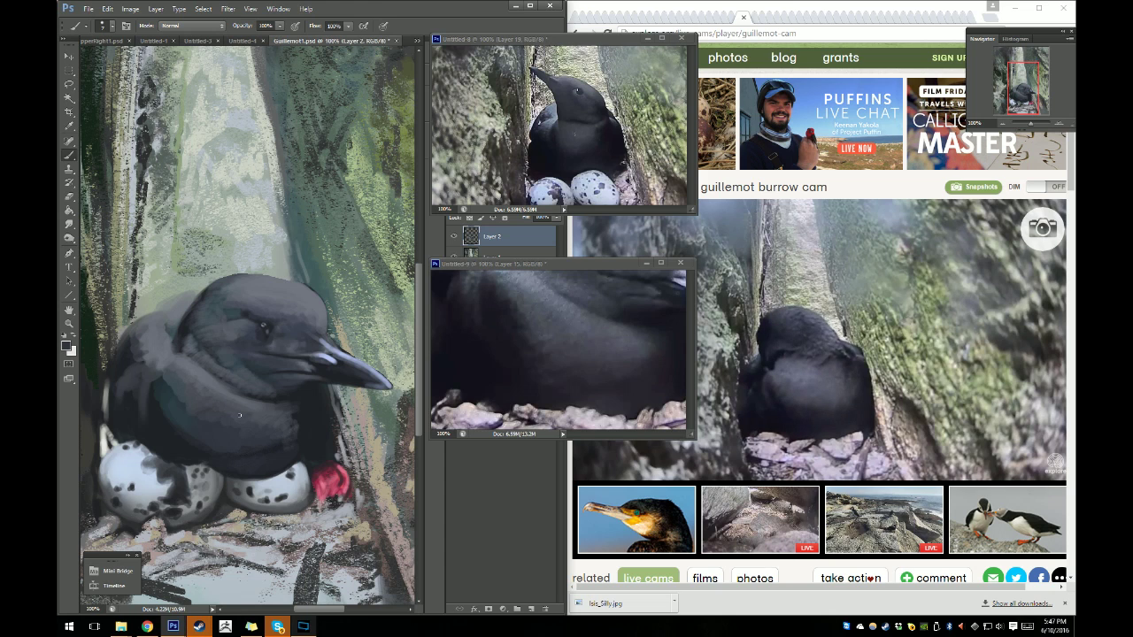
alt+click(160, 392)
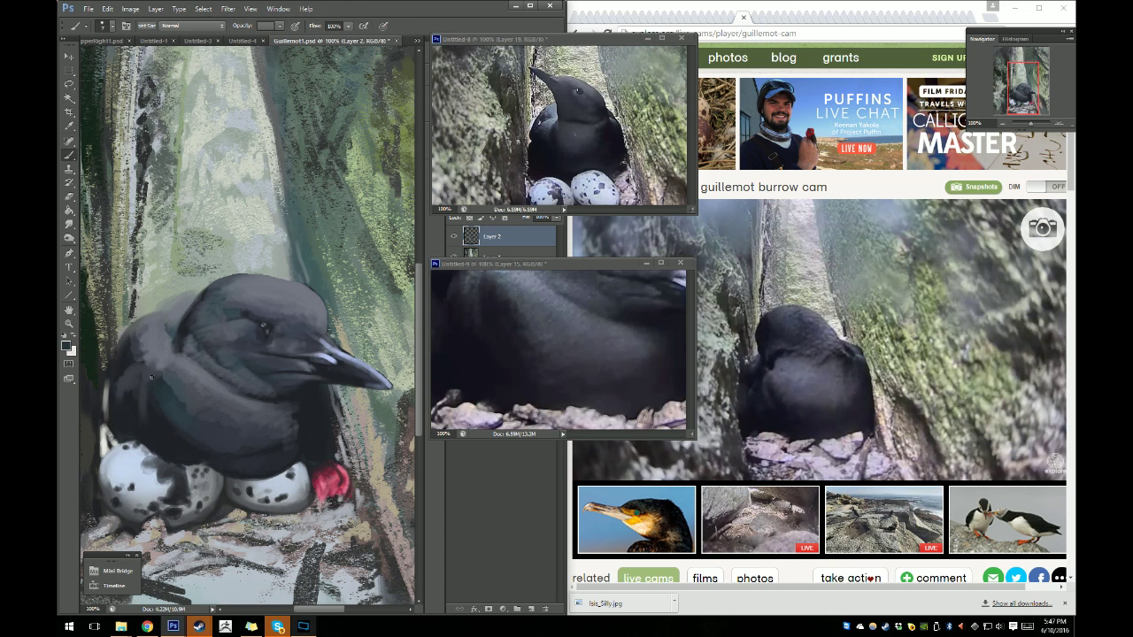
alt+click(172, 427)
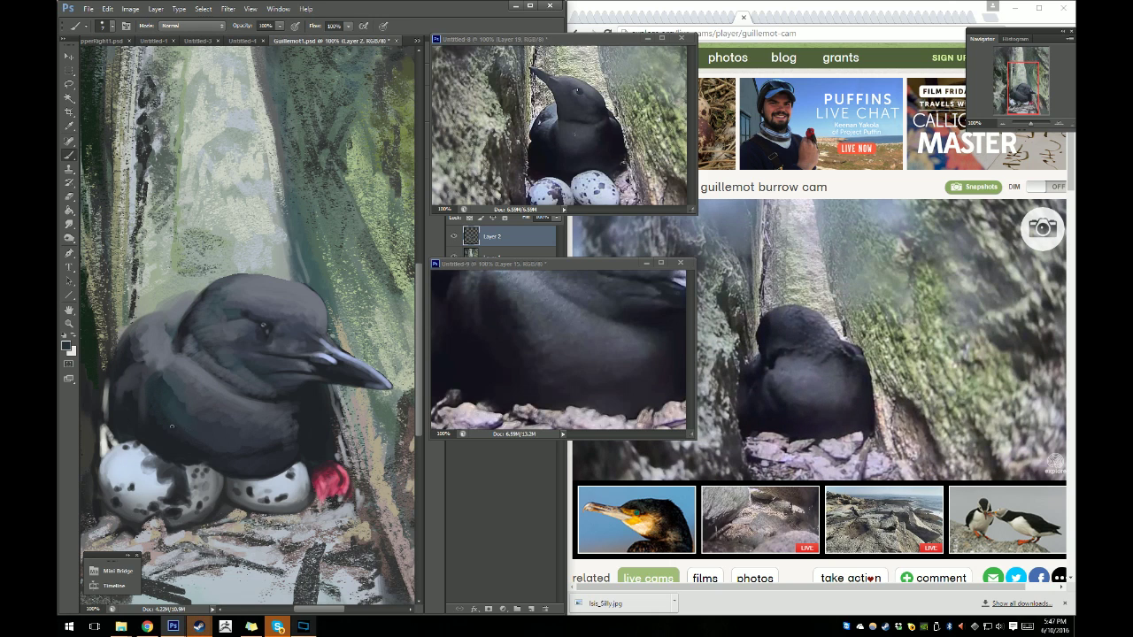
alt+click(165, 378)
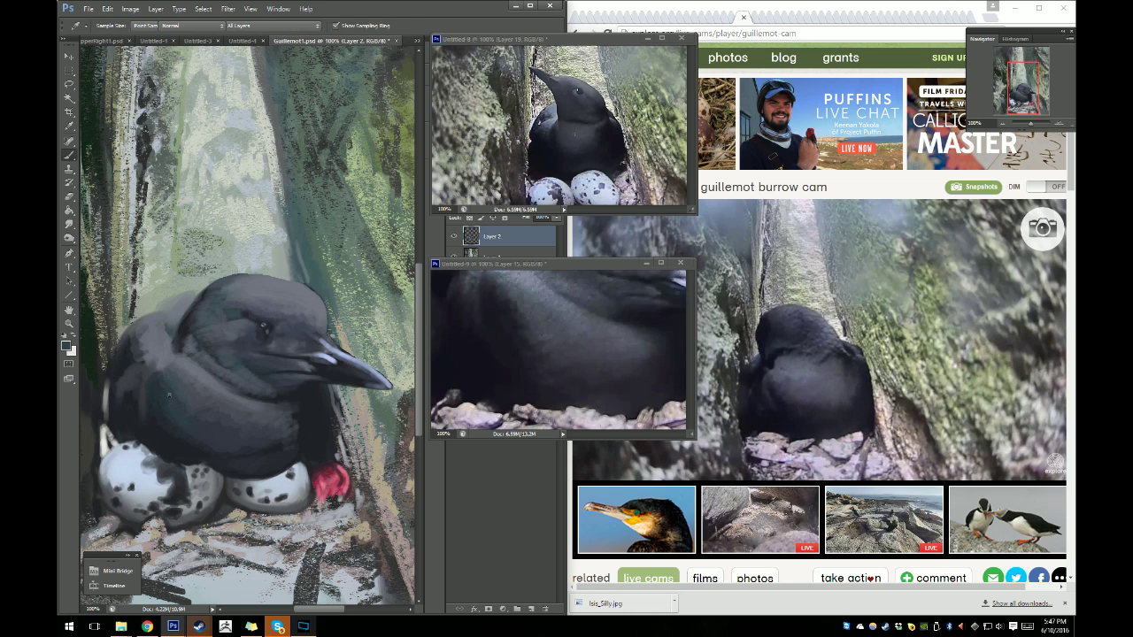
Fit the whole painting in the window with the Zoom tool's Fit Screen.
click(69, 324)
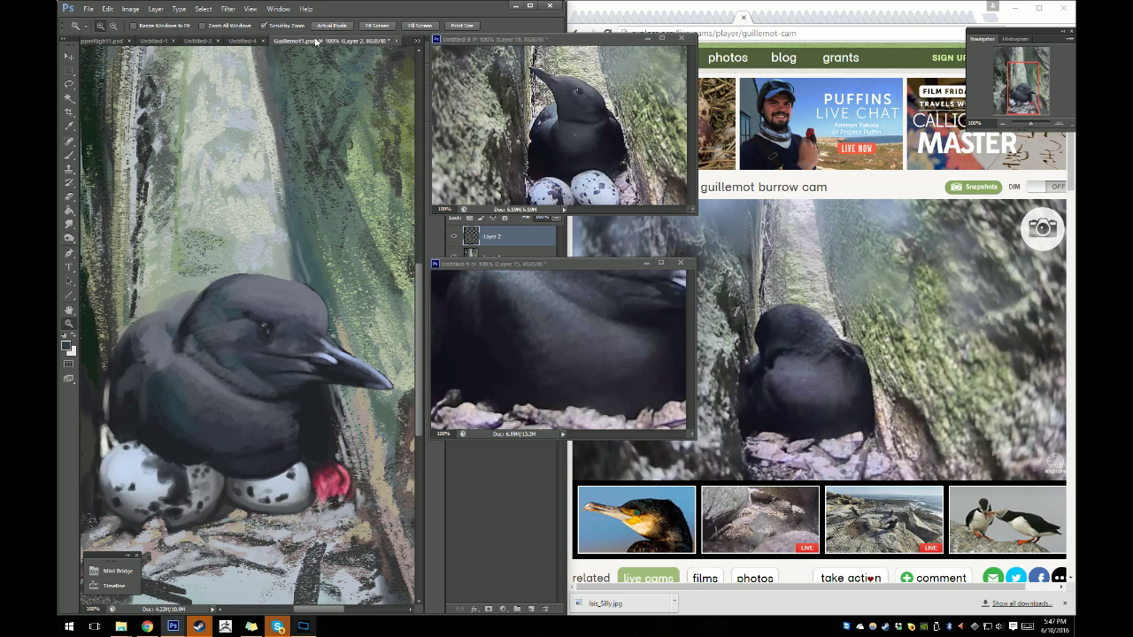
click(377, 26)
click(377, 25)
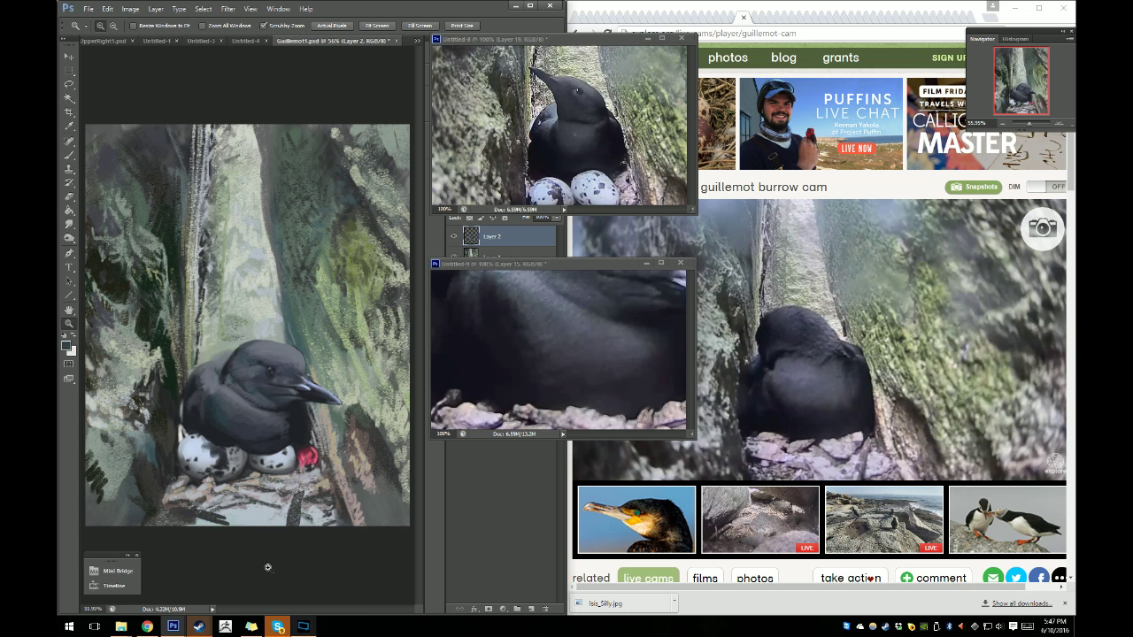
Maximize Photoshop, minimize both reference images and fit the painting to the workspace.
click(530, 8)
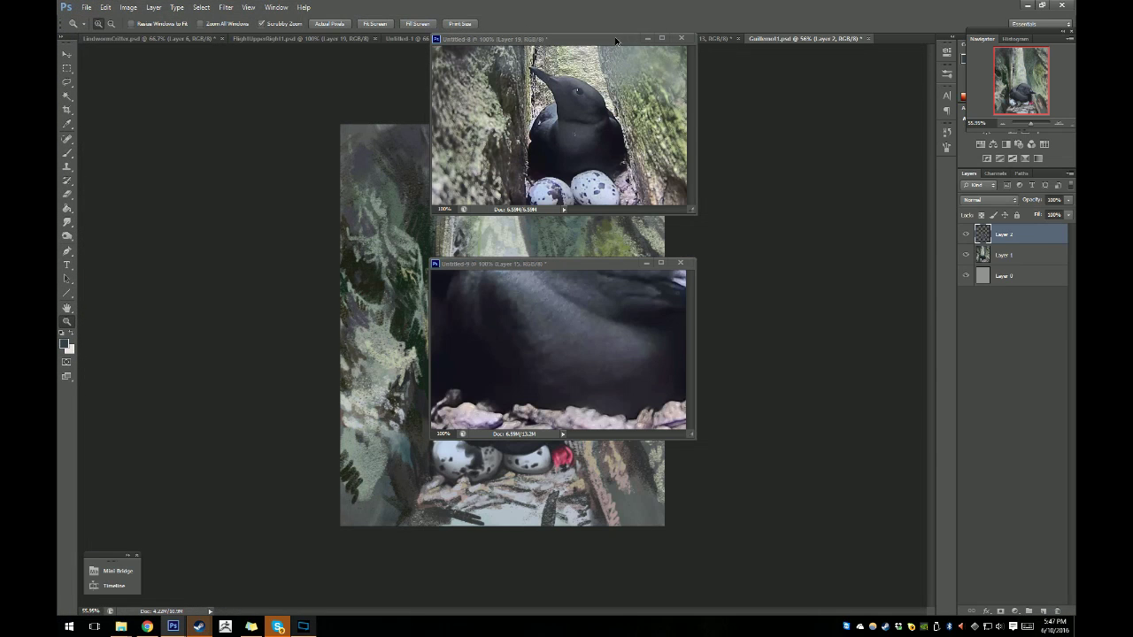
drag(616, 40, 984, 264)
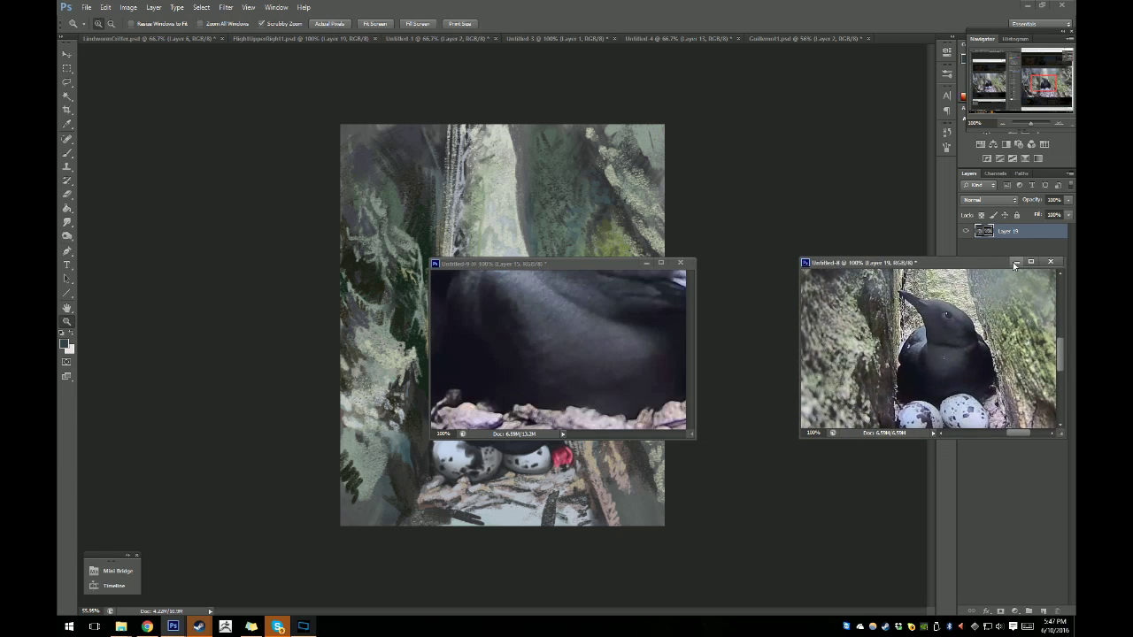
click(1015, 263)
click(647, 263)
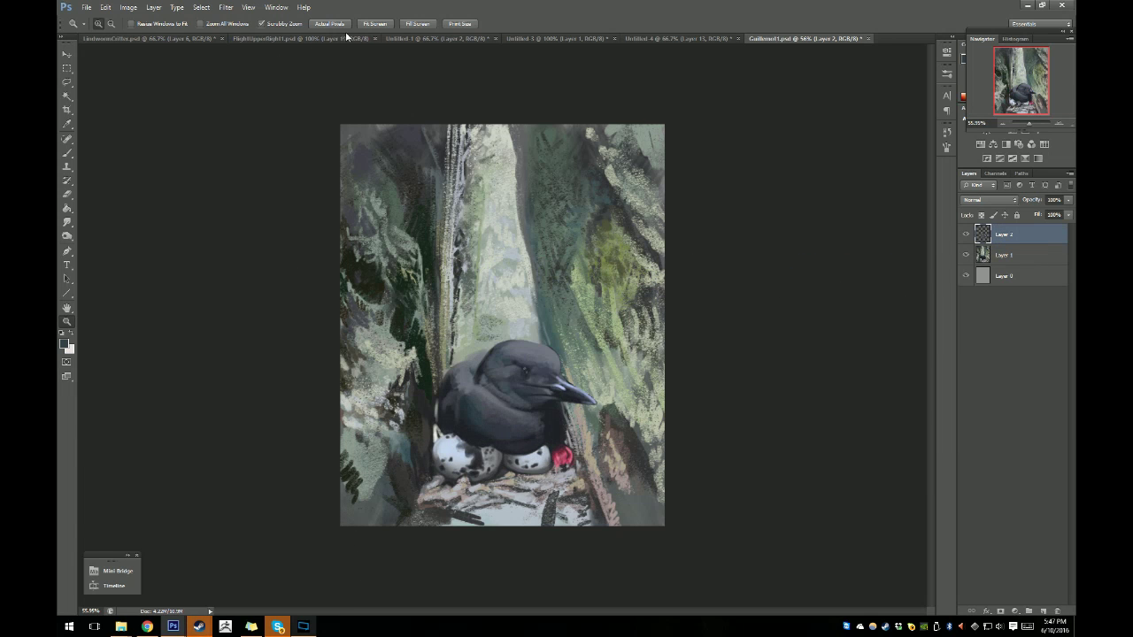
click(375, 24)
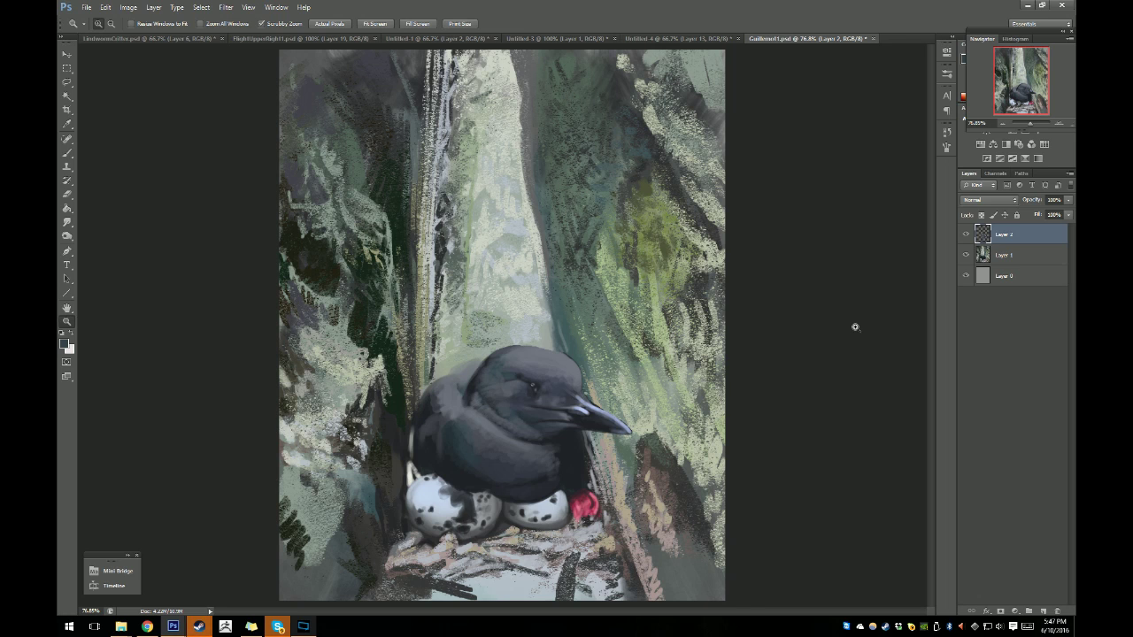
Preview the painting in the full-screen modes, then return to the normal view.
key(f)
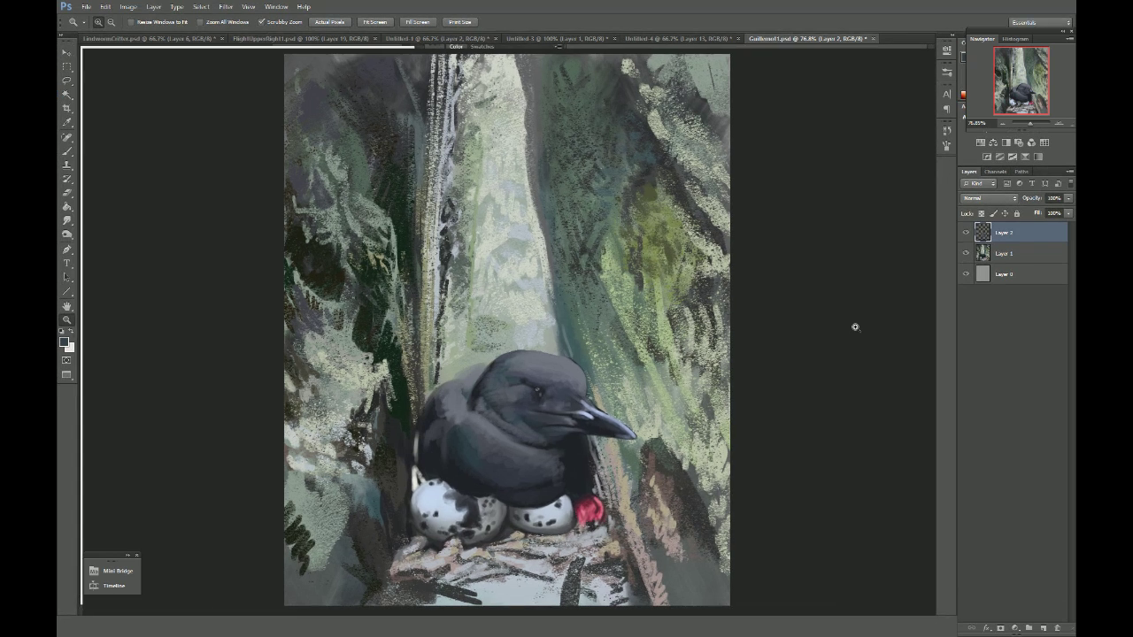
key(f)
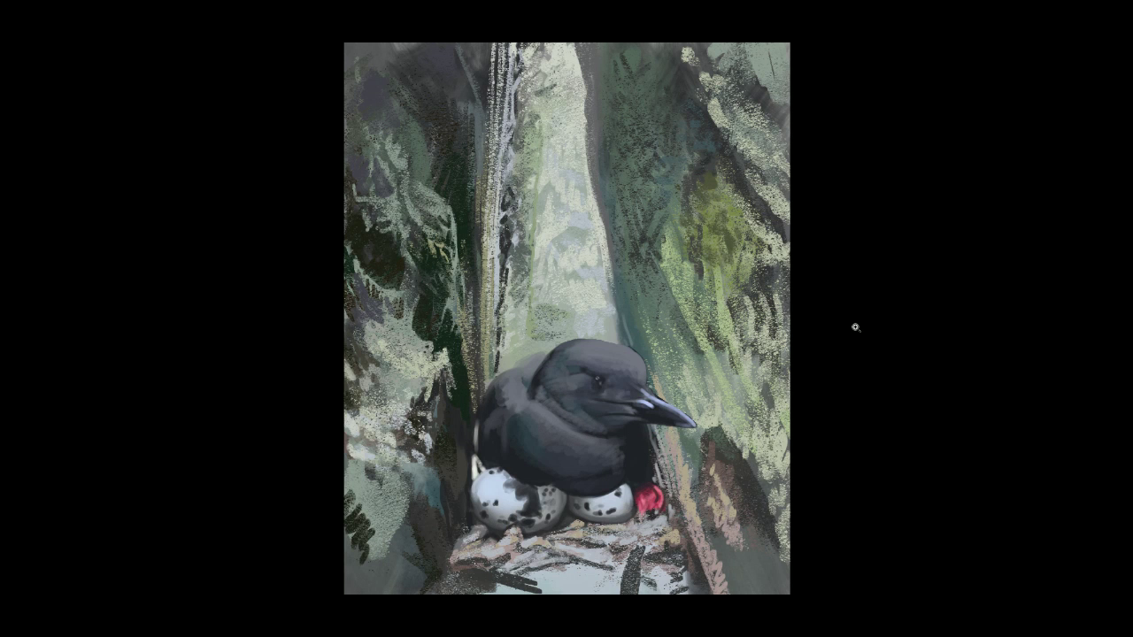
key(f)
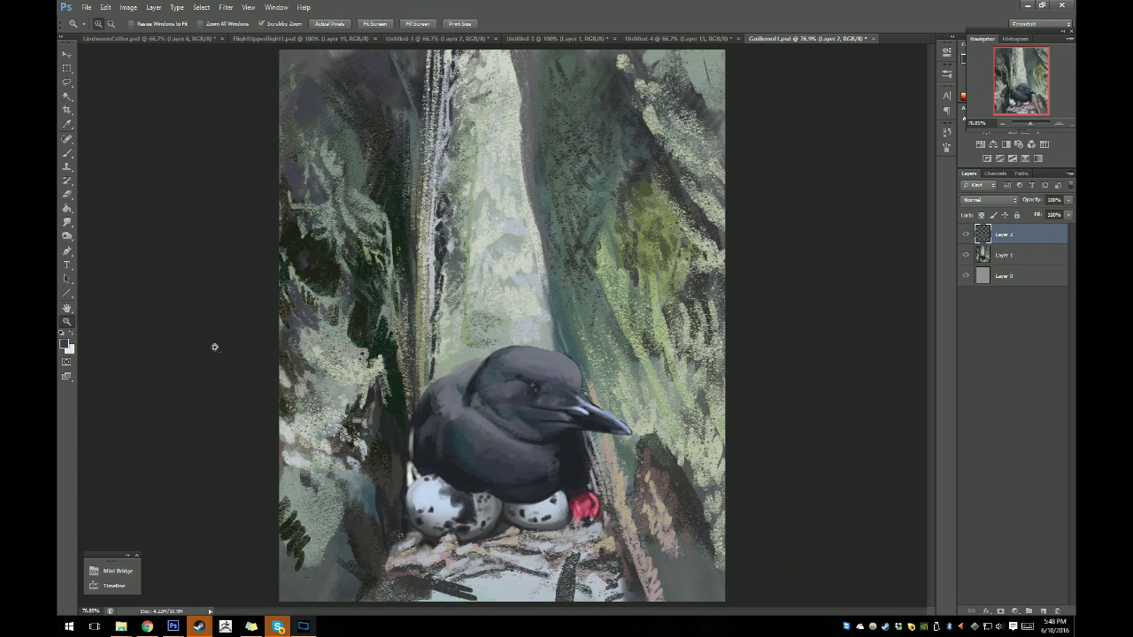
Sample a nest twig colour and paint dark twig marks along the nest's lower edge.
click(68, 124)
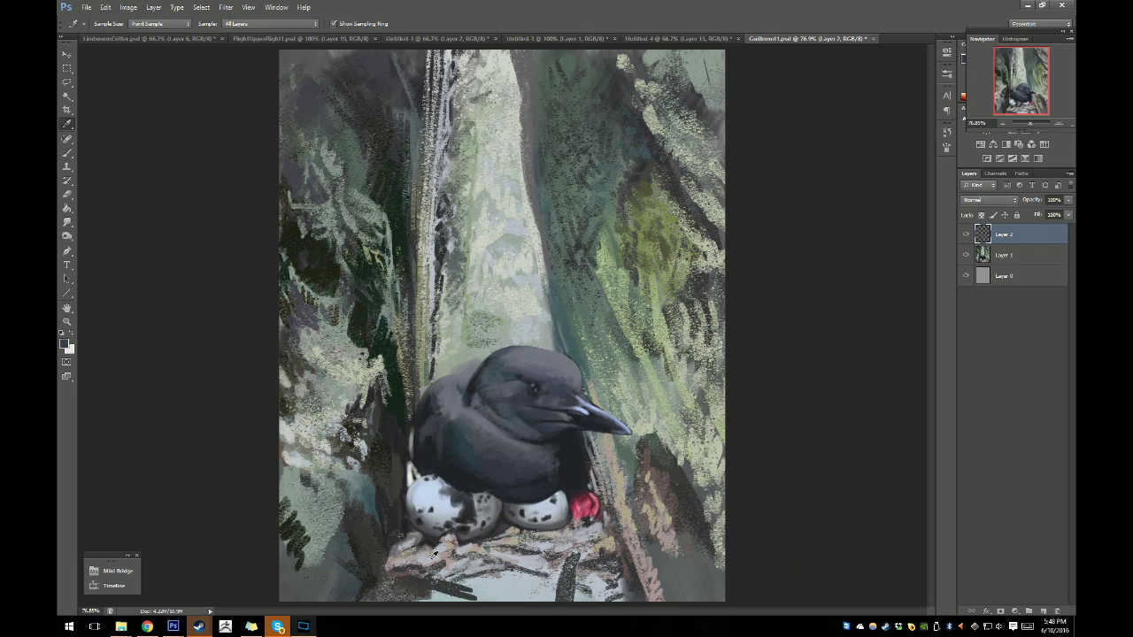
click(402, 528)
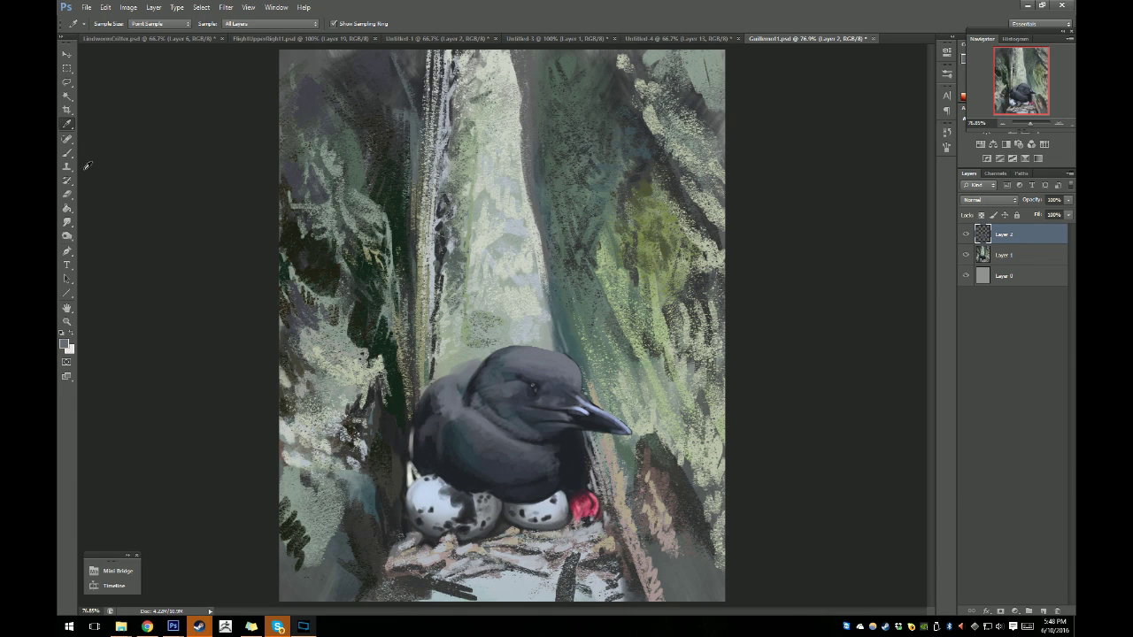
key(b)
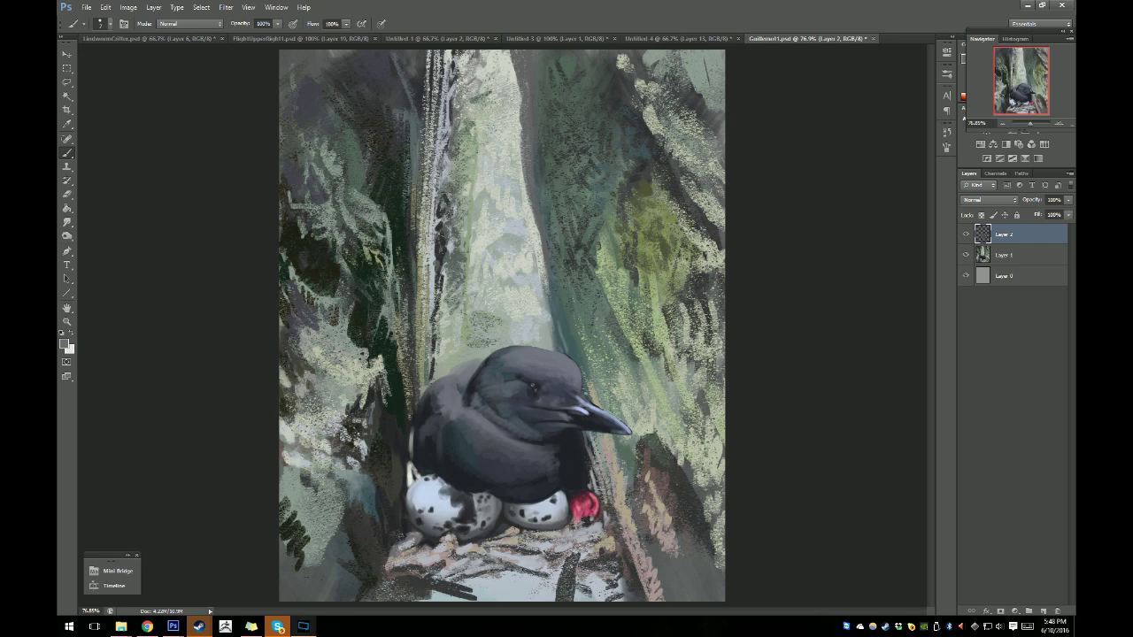
drag(525, 567, 551, 572)
mouse_move(477, 584)
mouse_down()
mouse_move(447, 582)
mouse_move(512, 573)
mouse_up()
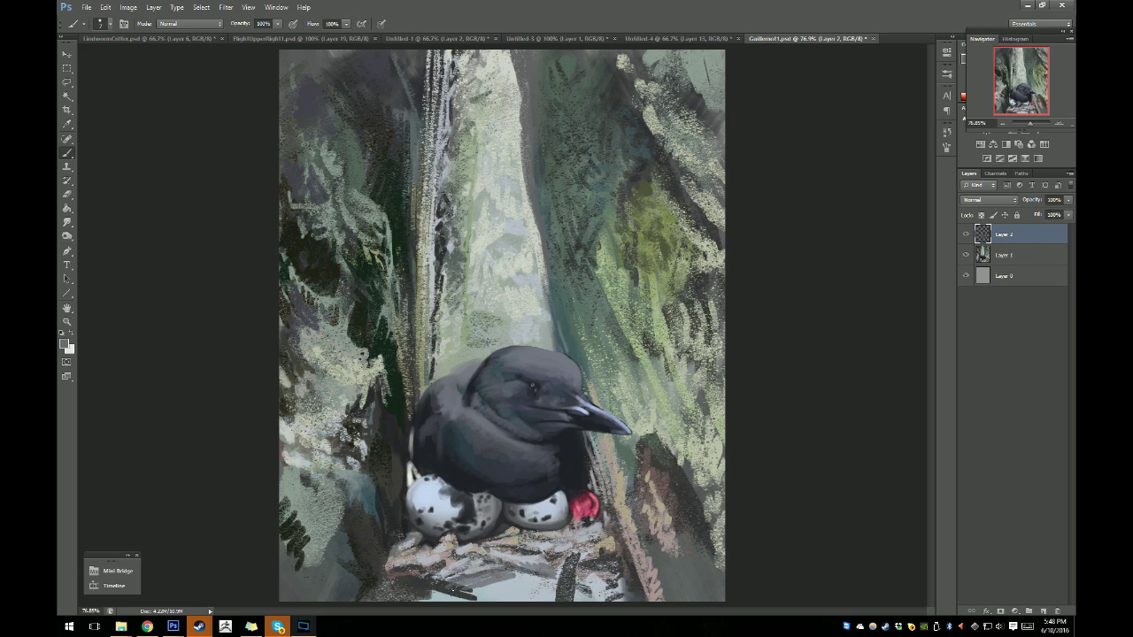
drag(382, 586, 447, 599)
mouse_move(534, 580)
mouse_down()
mouse_move(492, 586)
mouse_move(556, 580)
mouse_move(473, 593)
mouse_move(559, 582)
mouse_move(470, 596)
mouse_move(548, 596)
mouse_move(528, 594)
mouse_move(603, 575)
mouse_move(609, 594)
mouse_move(571, 600)
mouse_up()
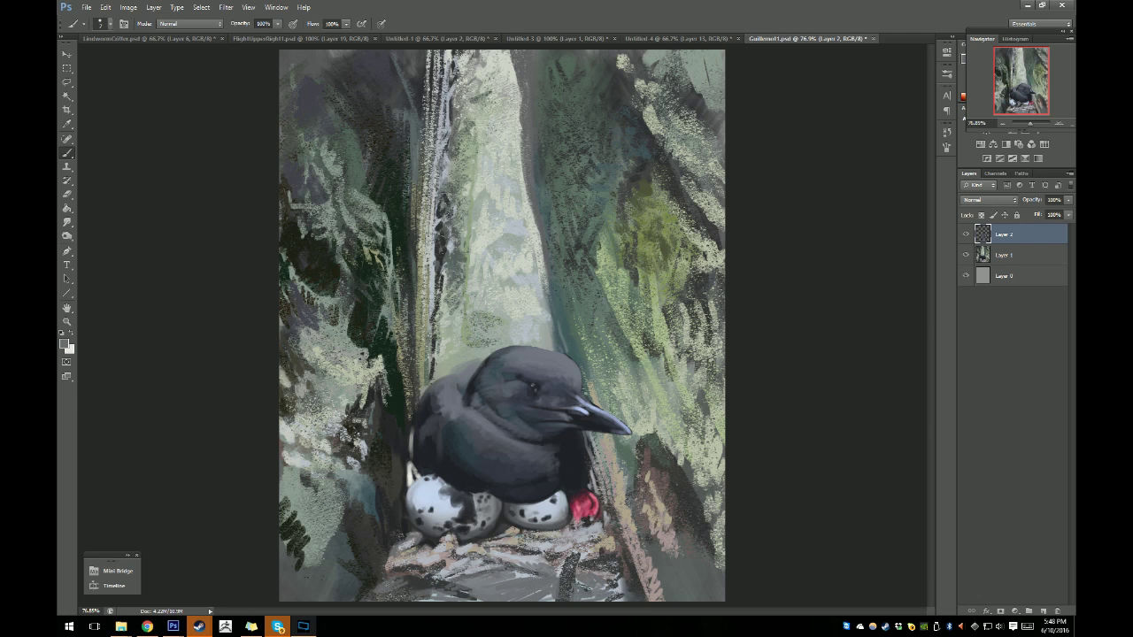
Add light lower-left and dark right-of-eggs twig marks, then restore Photoshop beside the cam.
drag(371, 595, 426, 579)
drag(573, 542, 550, 541)
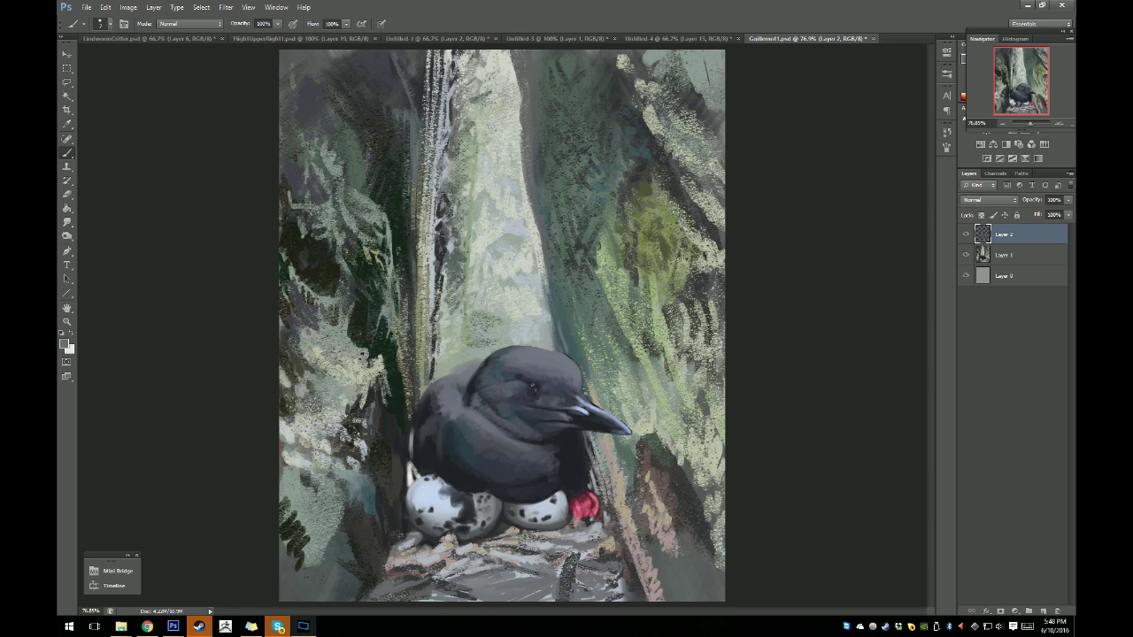
click(1044, 7)
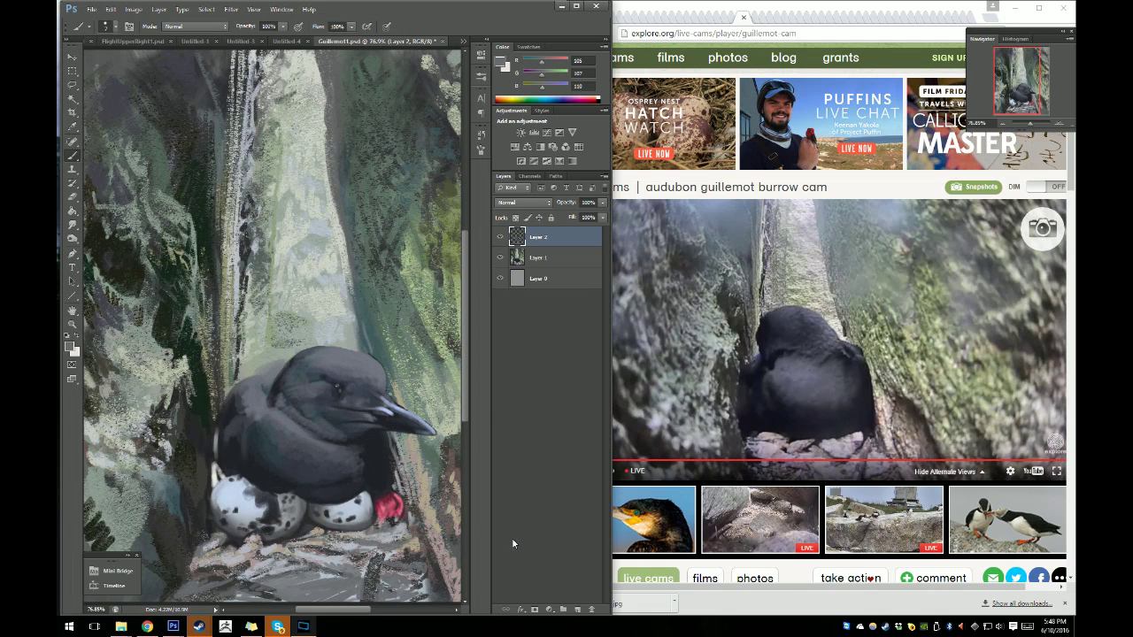
Bring up the Untitled-9 nest reference and sample a light grey from its rocks.
click(511, 543)
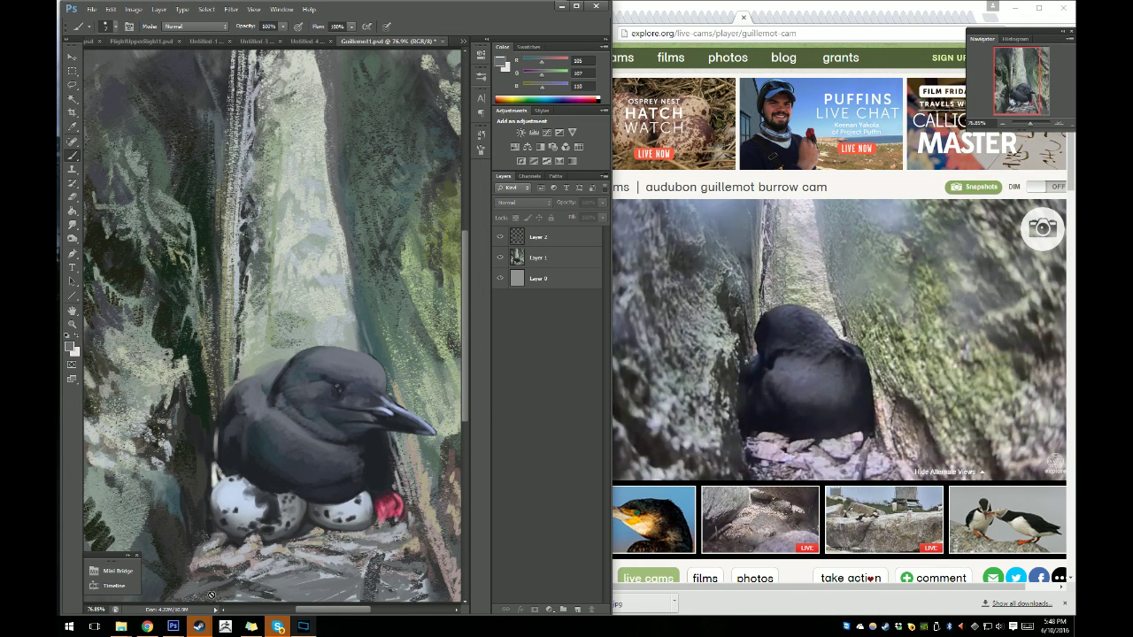
mouse_move(174, 627)
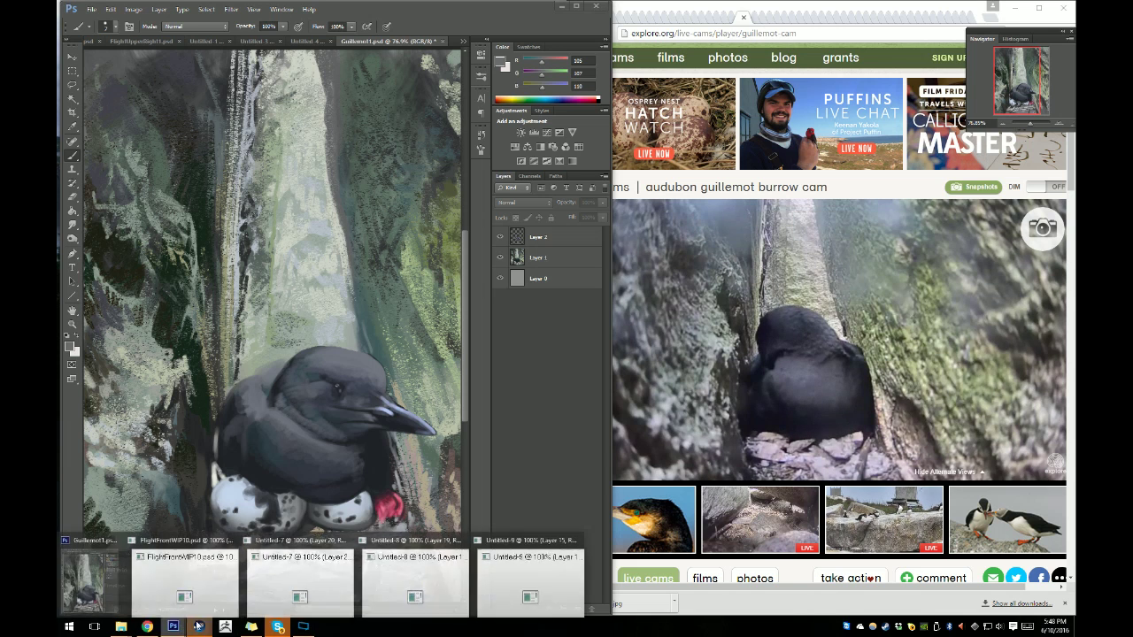
click(509, 600)
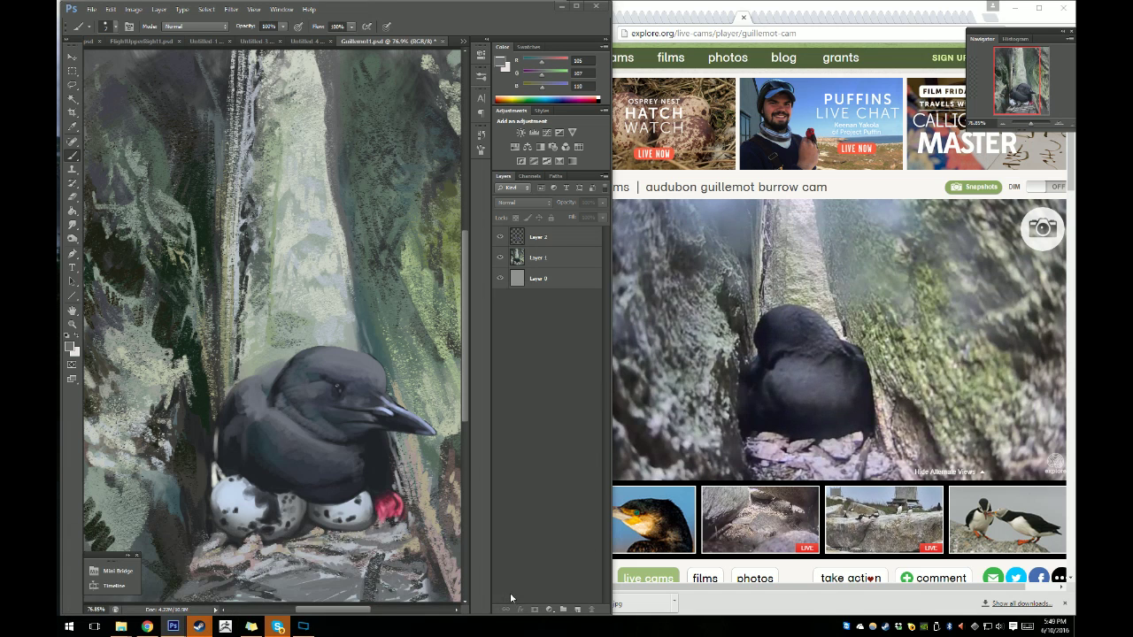
drag(691, 387, 691, 404)
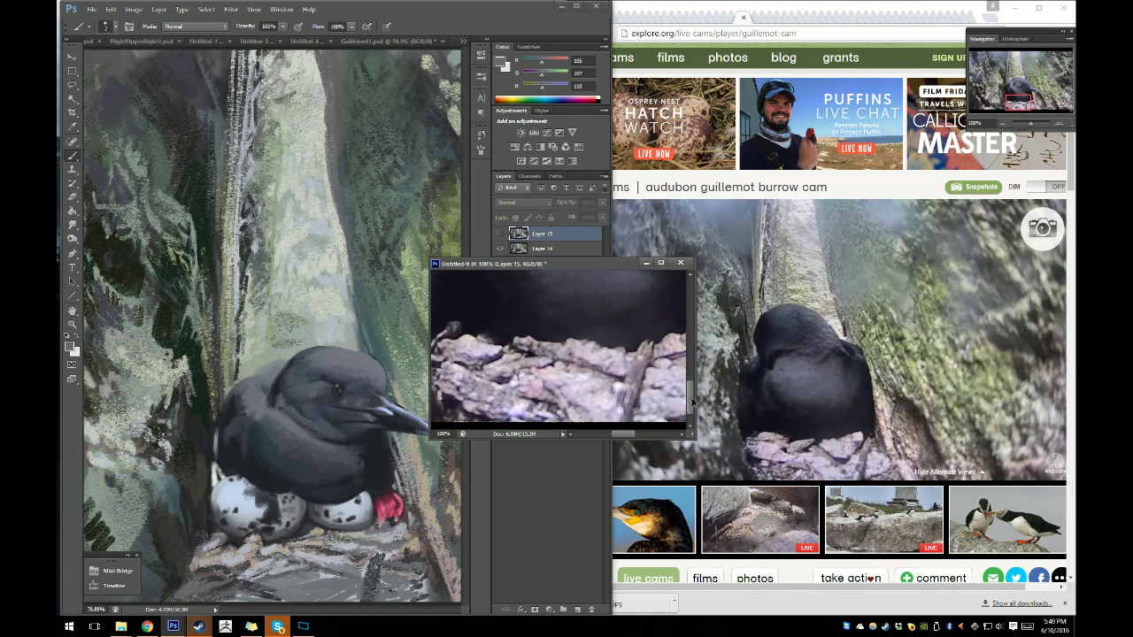
click(493, 574)
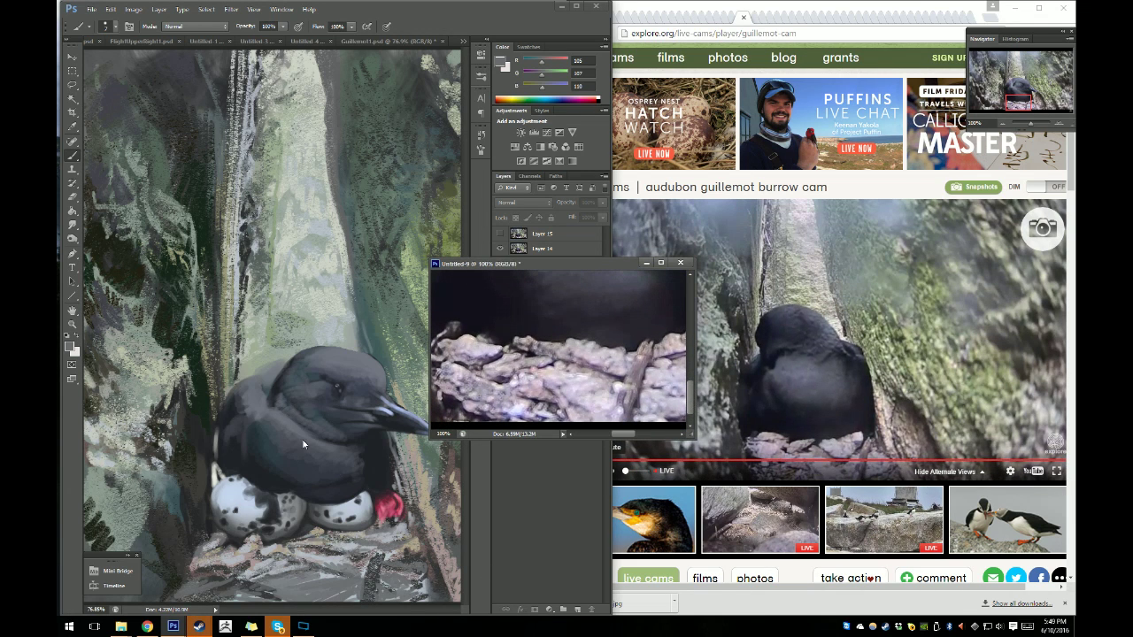
click(73, 126)
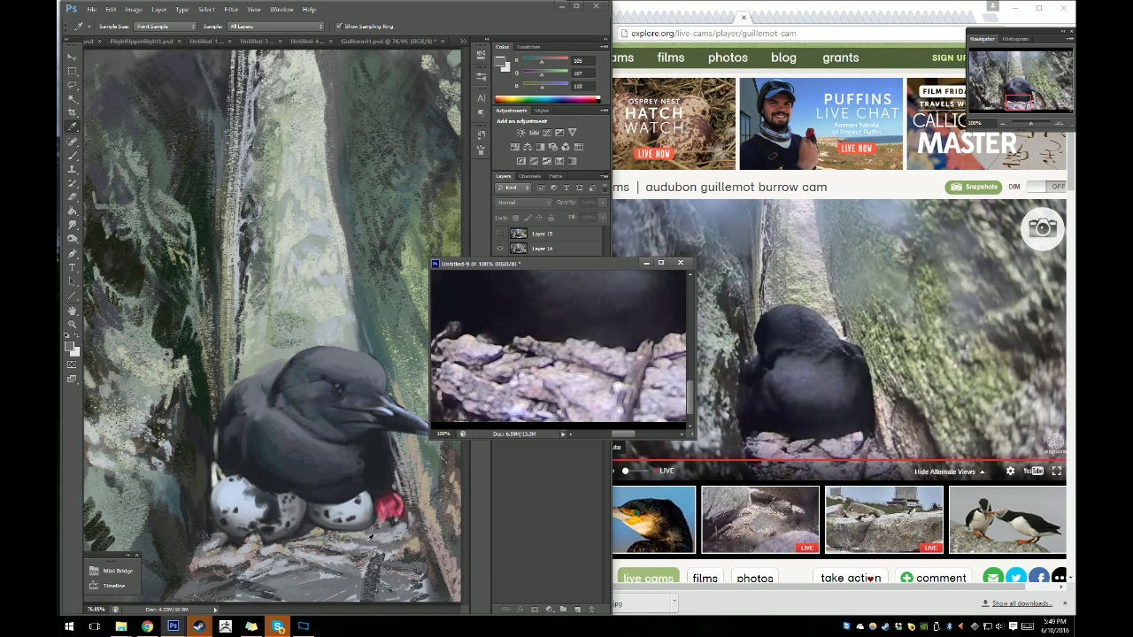
click(338, 553)
click(73, 155)
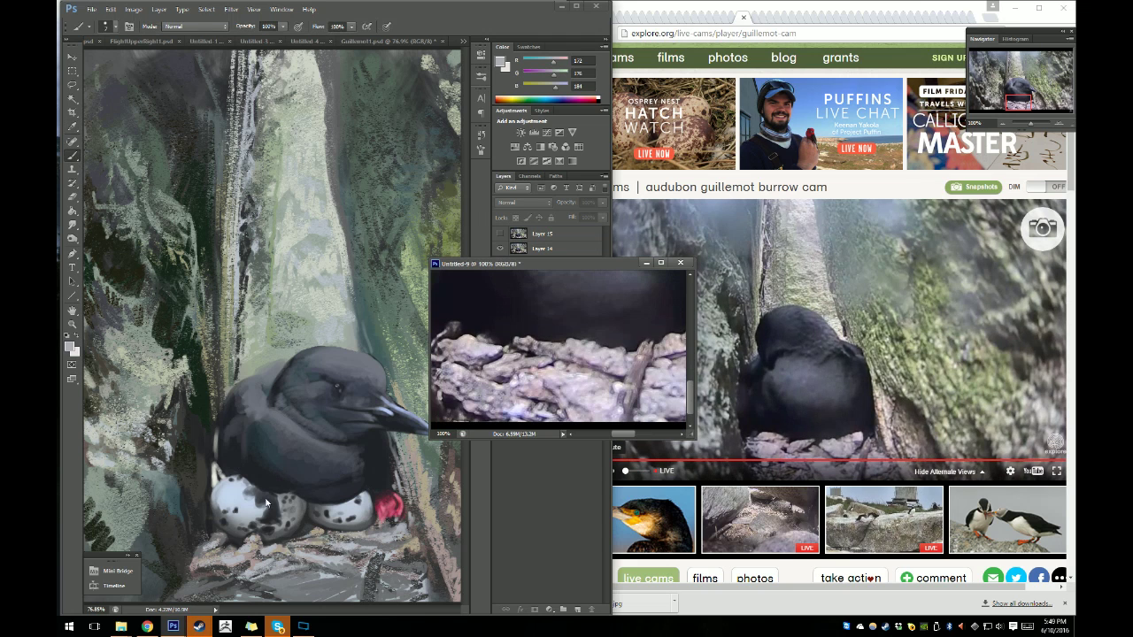
Pick a different brush on Layer 2 and paint light strokes on the rocks below the eggs.
click(301, 576)
right_click(300, 567)
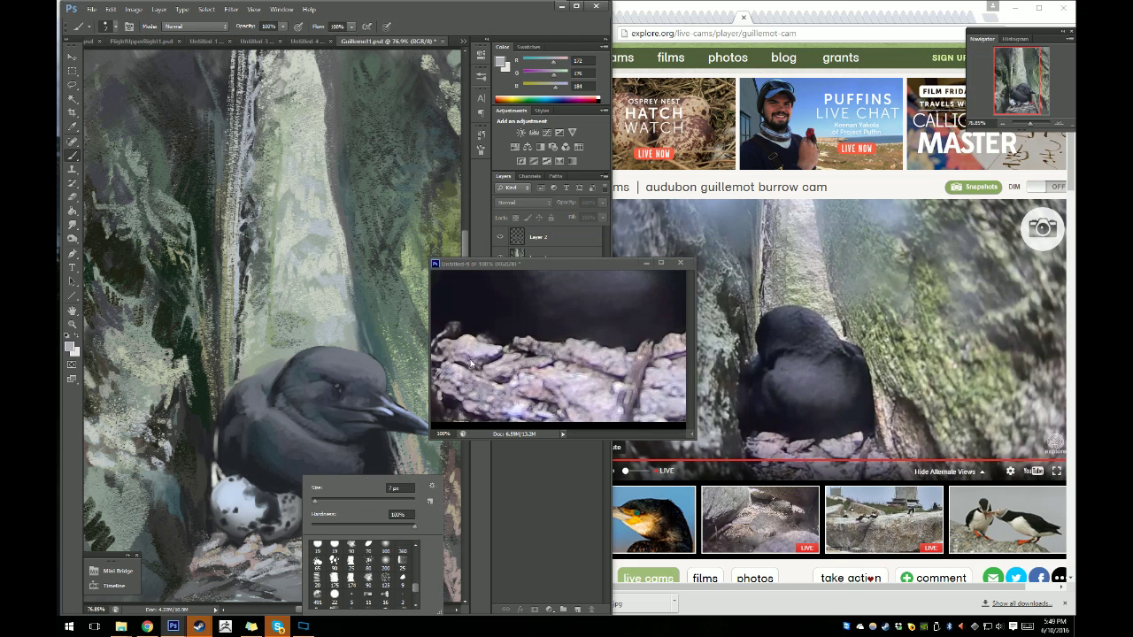
key(Escape)
click(562, 239)
right_click(301, 478)
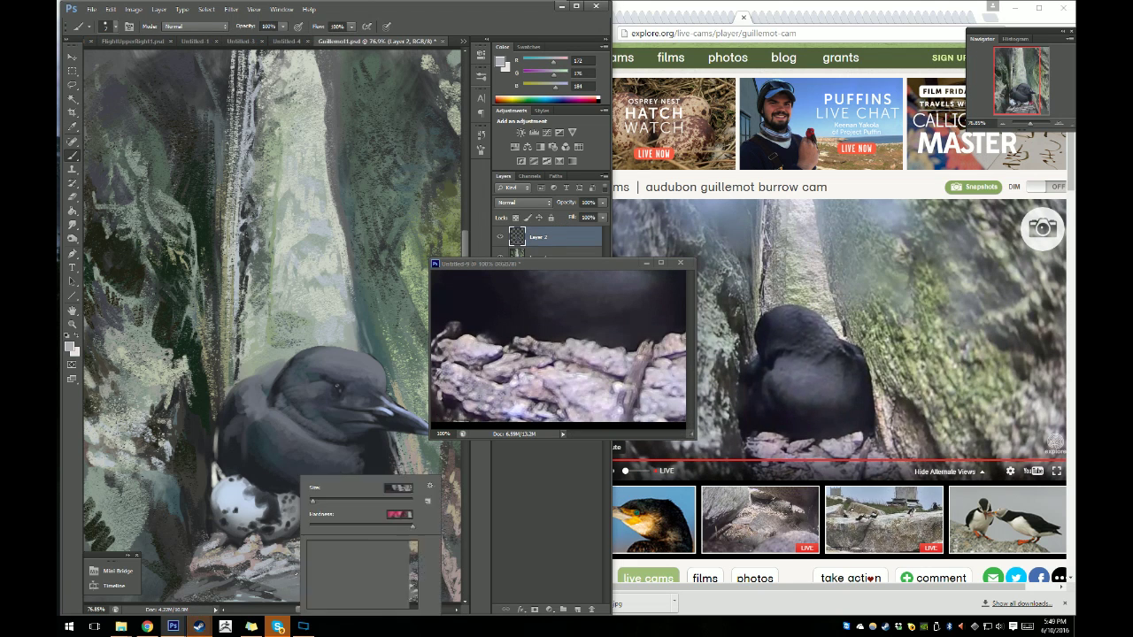
click(333, 580)
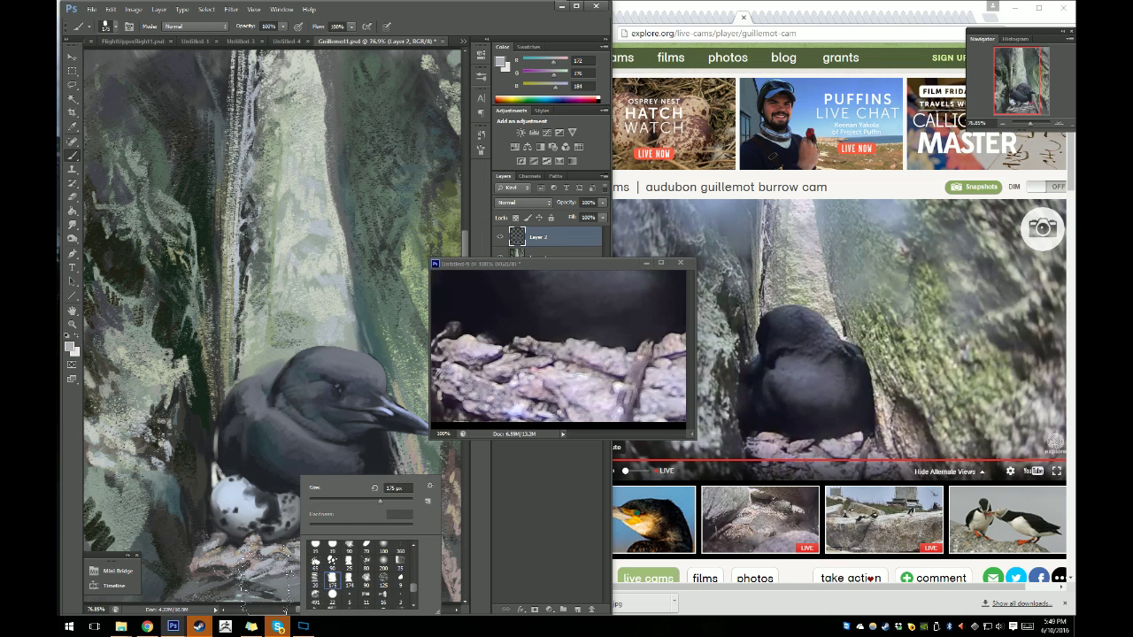
key(Return)
mouse_move(292, 584)
mouse_down()
mouse_move(319, 561)
mouse_move(346, 571)
mouse_up()
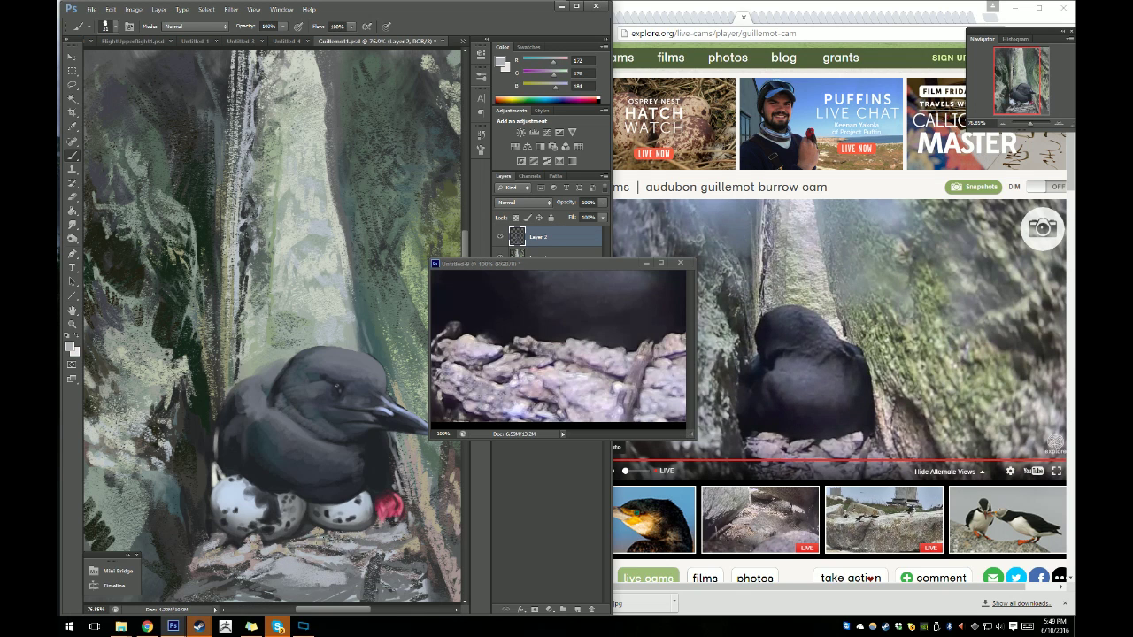
click(72, 347)
Set the foreground colour to a light pinkish-grey: hue 299, R217 G208 B217.
click(745, 171)
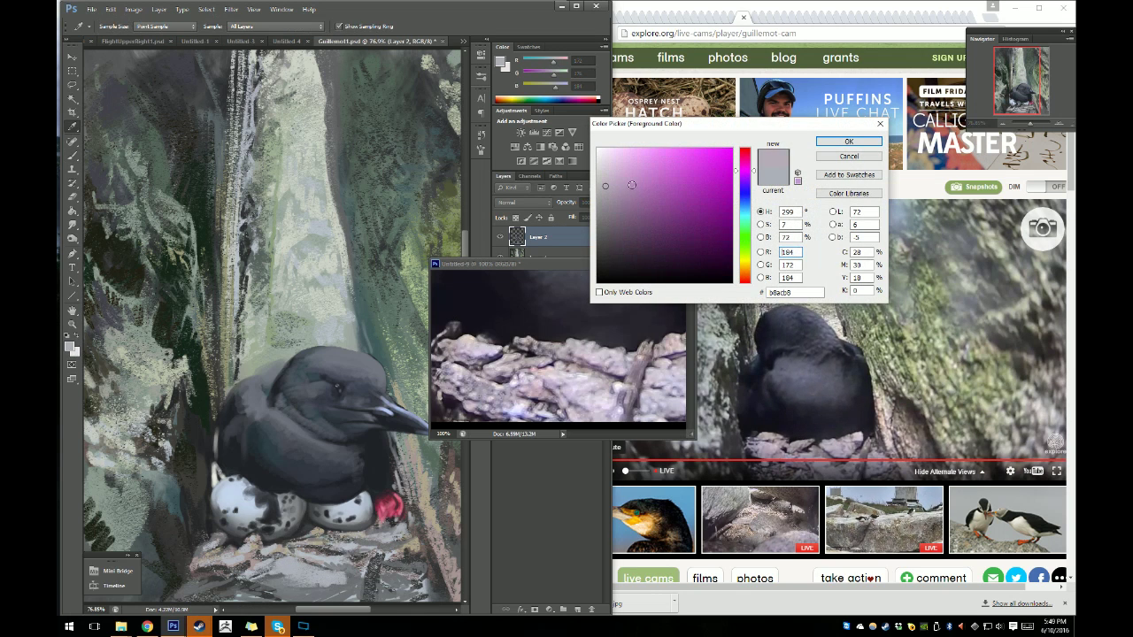
click(602, 170)
click(847, 142)
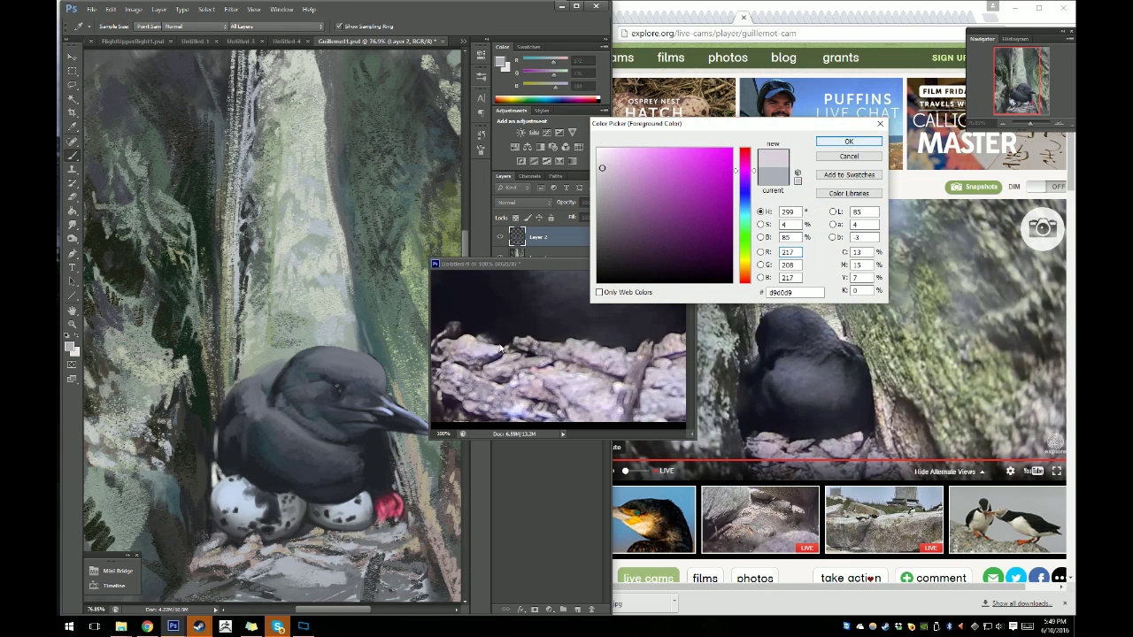
Brush pinkish-grey highlights across the rocks beneath the eggs, then maximize Photoshop.
mouse_move(274, 557)
mouse_down()
mouse_move(341, 577)
mouse_move(352, 561)
mouse_up()
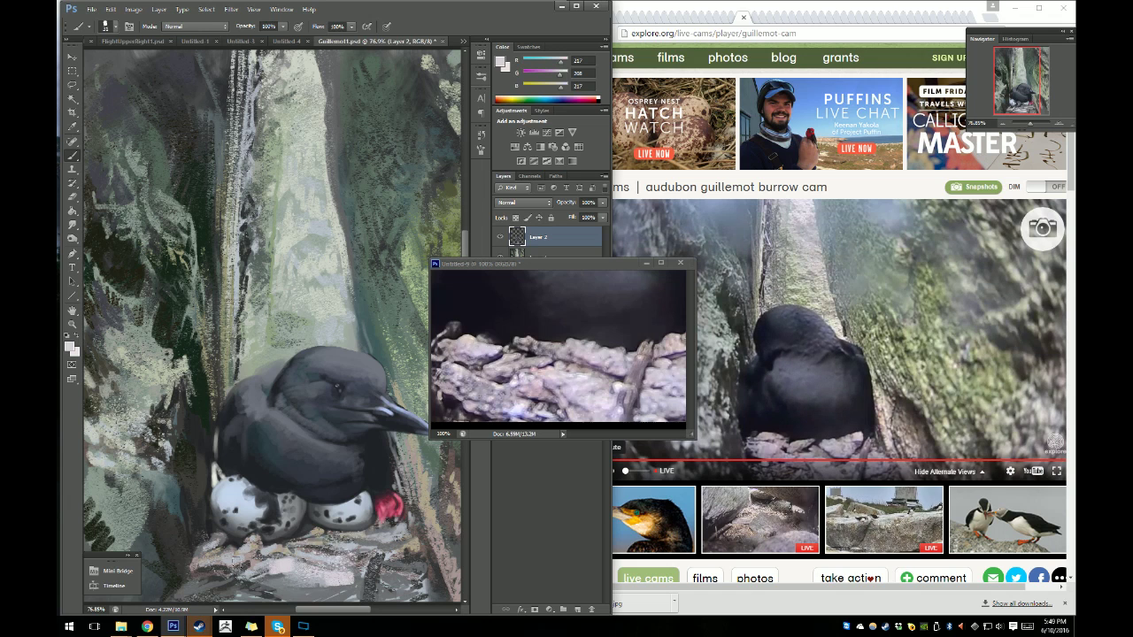
mouse_move(228, 572)
mouse_down()
mouse_move(209, 582)
mouse_move(291, 563)
mouse_up()
mouse_move(373, 561)
mouse_down()
mouse_move(393, 547)
mouse_move(400, 568)
mouse_move(417, 540)
mouse_up()
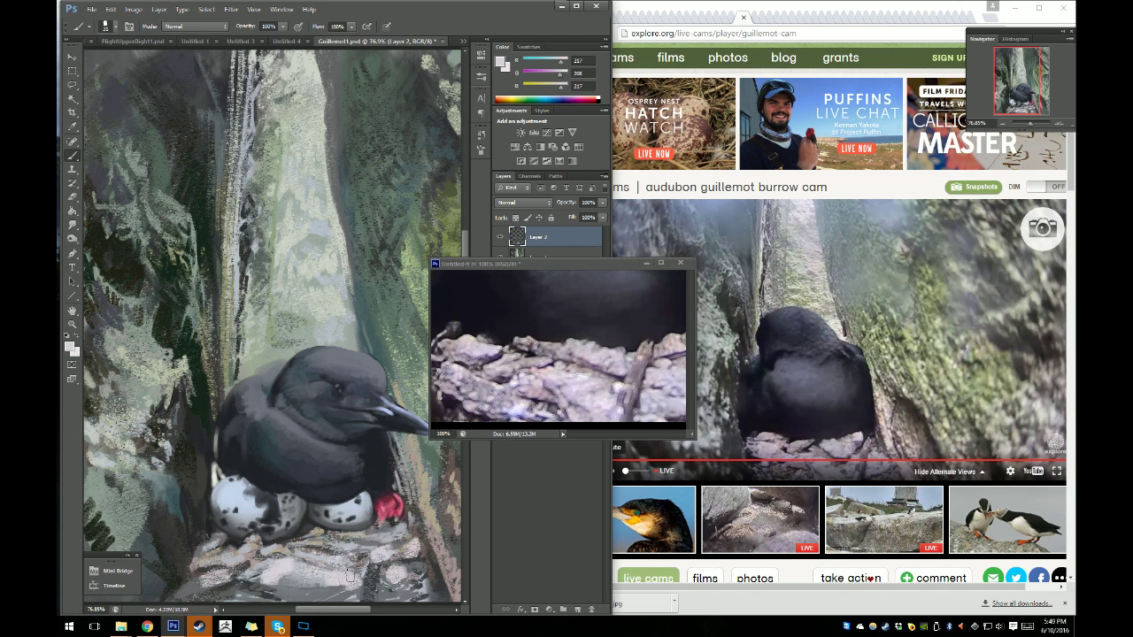
drag(413, 584, 423, 570)
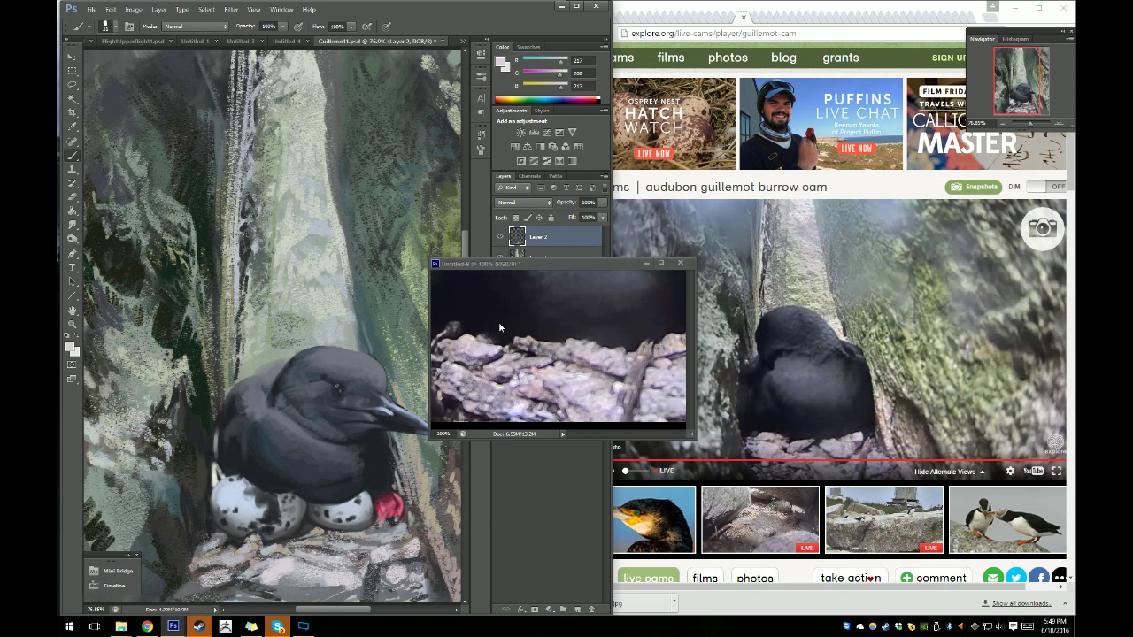
click(576, 9)
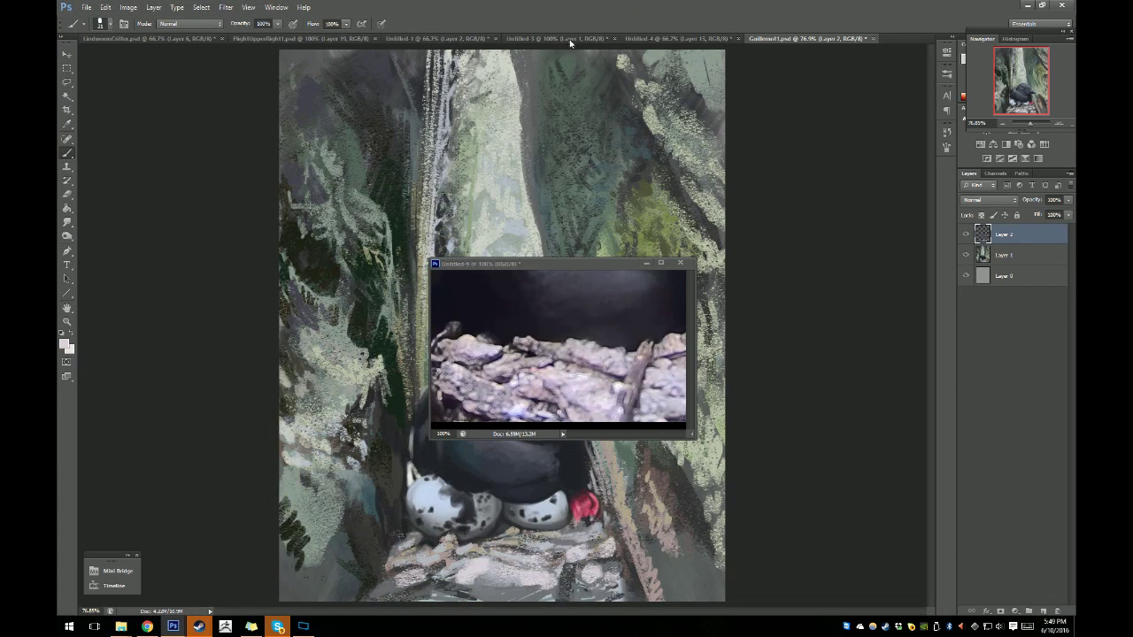
Move the Untitled-9 reference aside, then bring OBS forward and select its Desktop 1 source.
drag(558, 270, 899, 310)
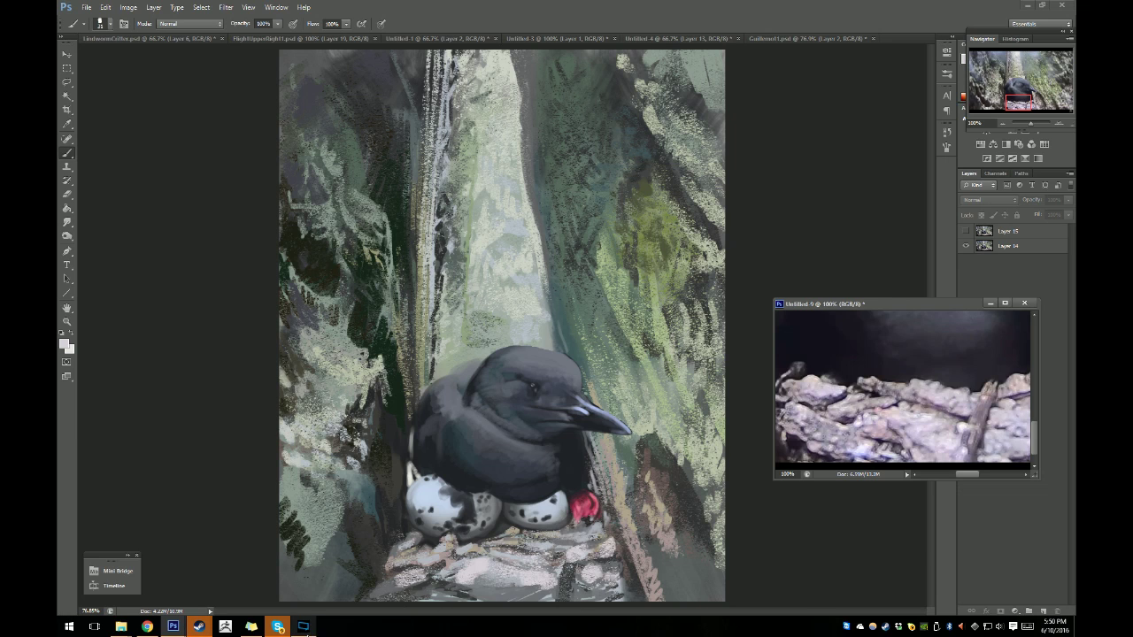
click(304, 626)
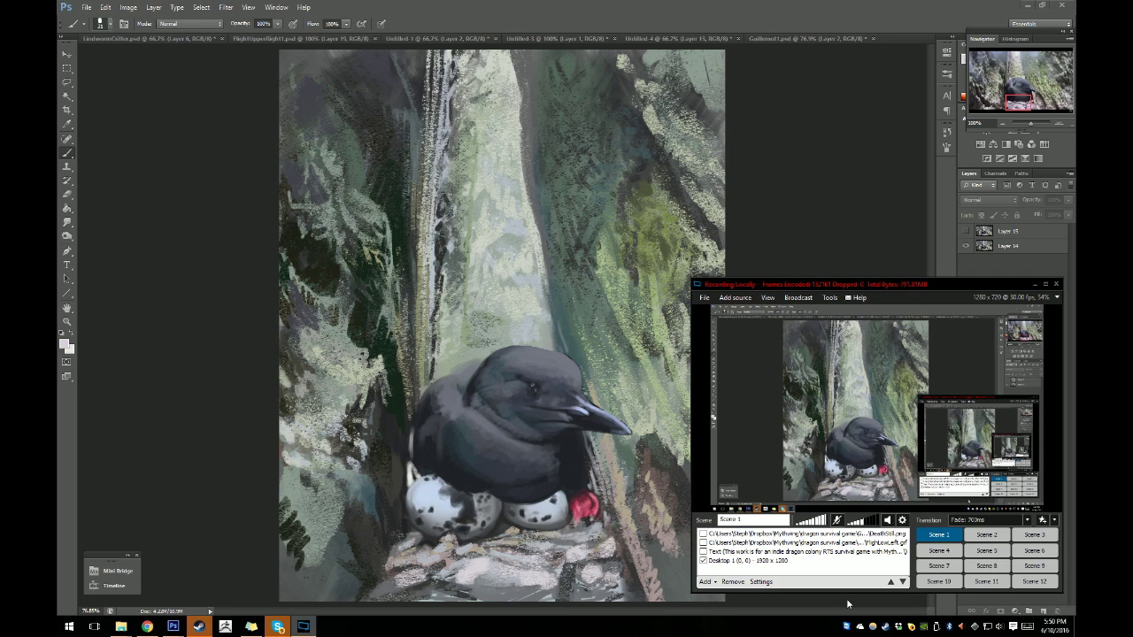
click(830, 308)
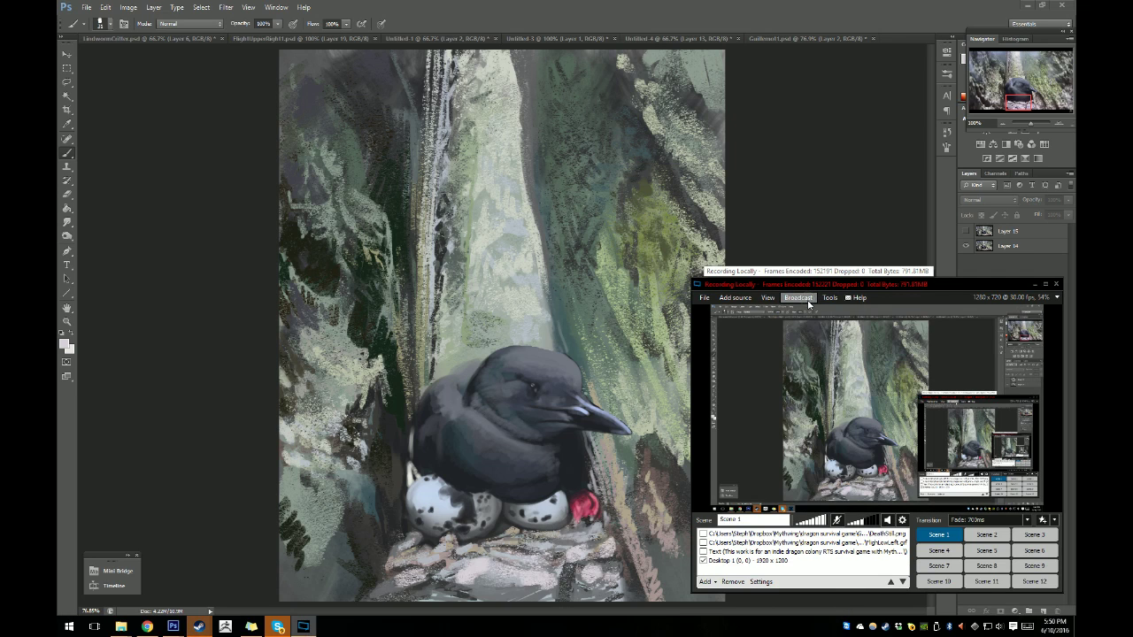